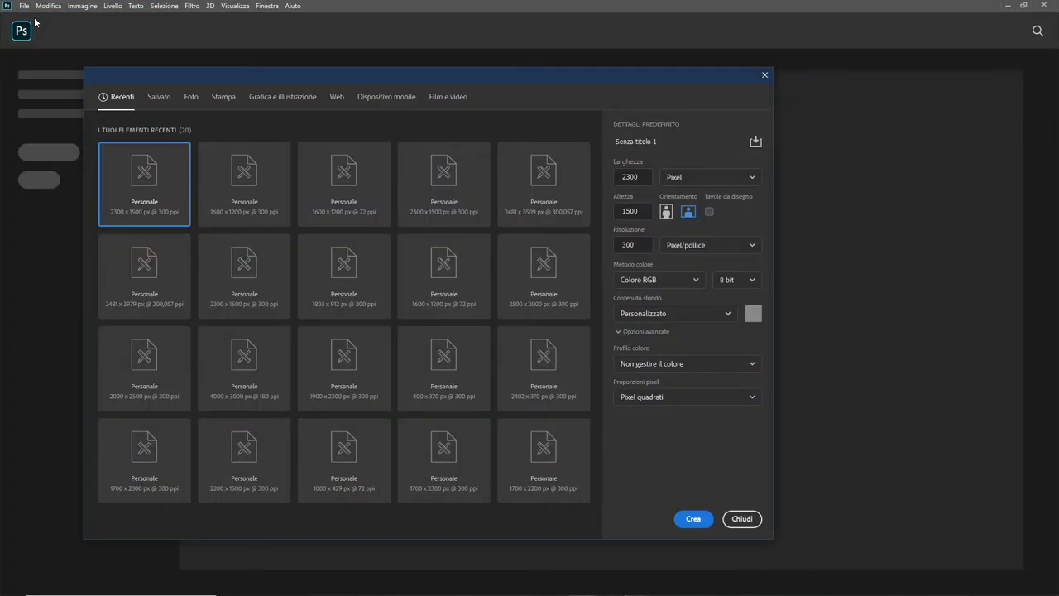
# Step: Create a 2300 × 1500 px, 300 ppi document with a grey 8a8989 background
pyautogui.click(755, 309)
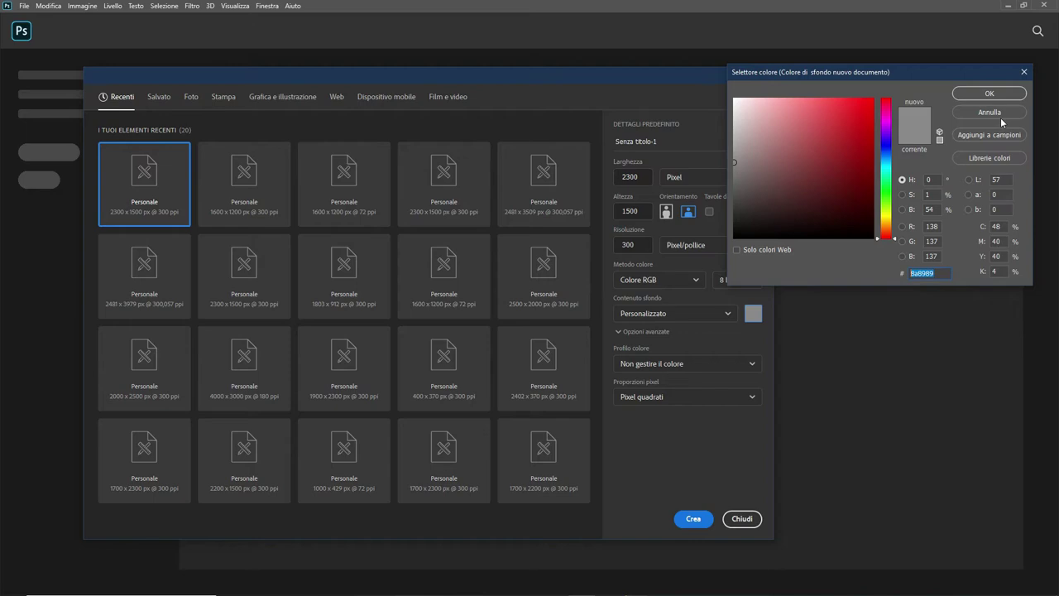
pyautogui.click(1000, 96)
pyautogui.click(625, 177)
pyautogui.press('Tab')
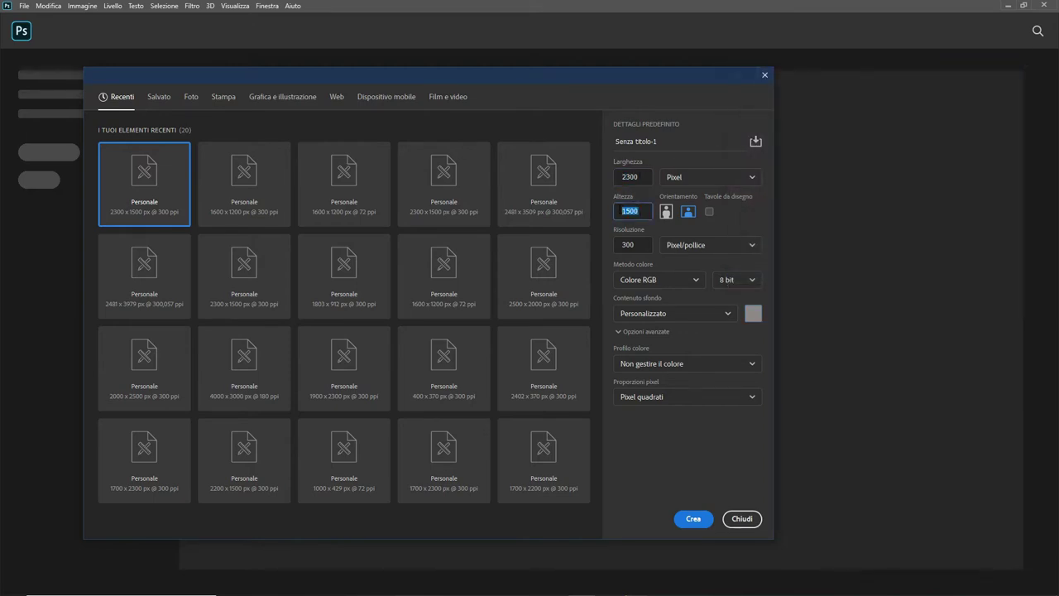
pyautogui.press('Tab')
pyautogui.click(690, 518)
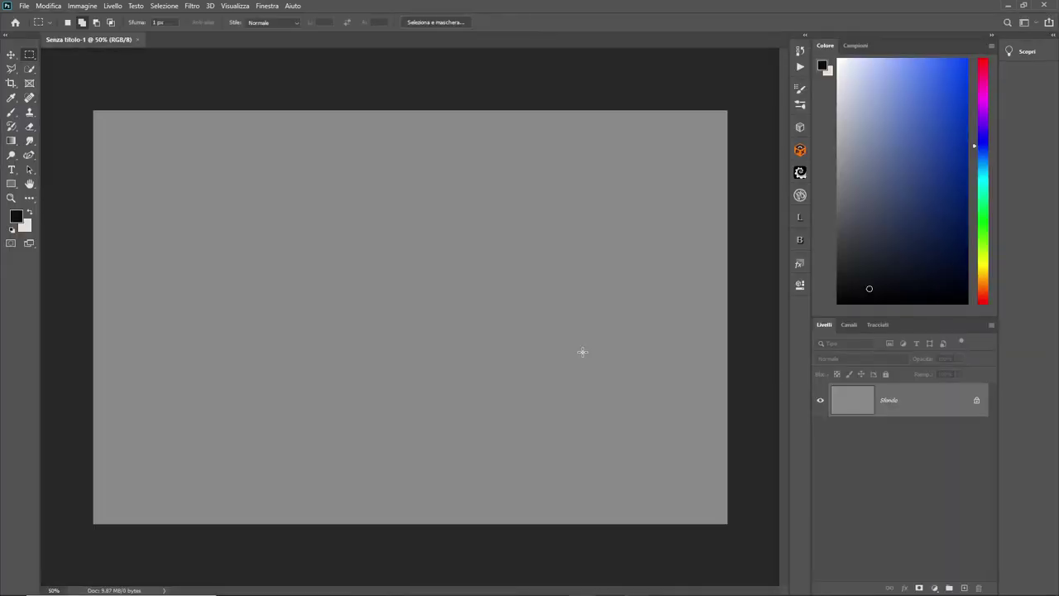
# Step: Add a near-black 0c0d10 Tinta unita fill layer over the grey background
pyautogui.click(934, 587)
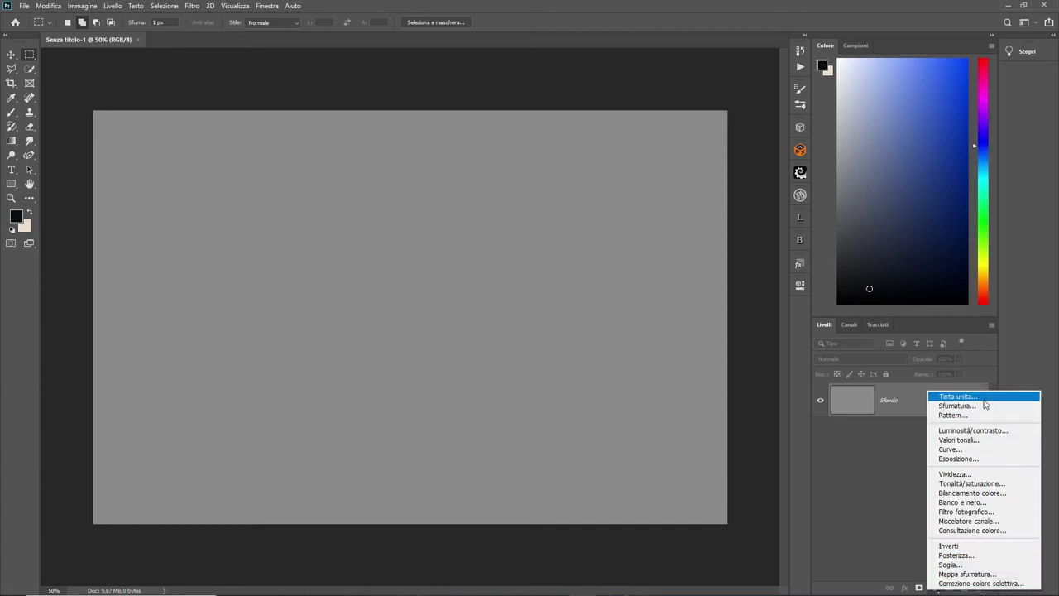
pyautogui.click(957, 396)
pyautogui.click(984, 94)
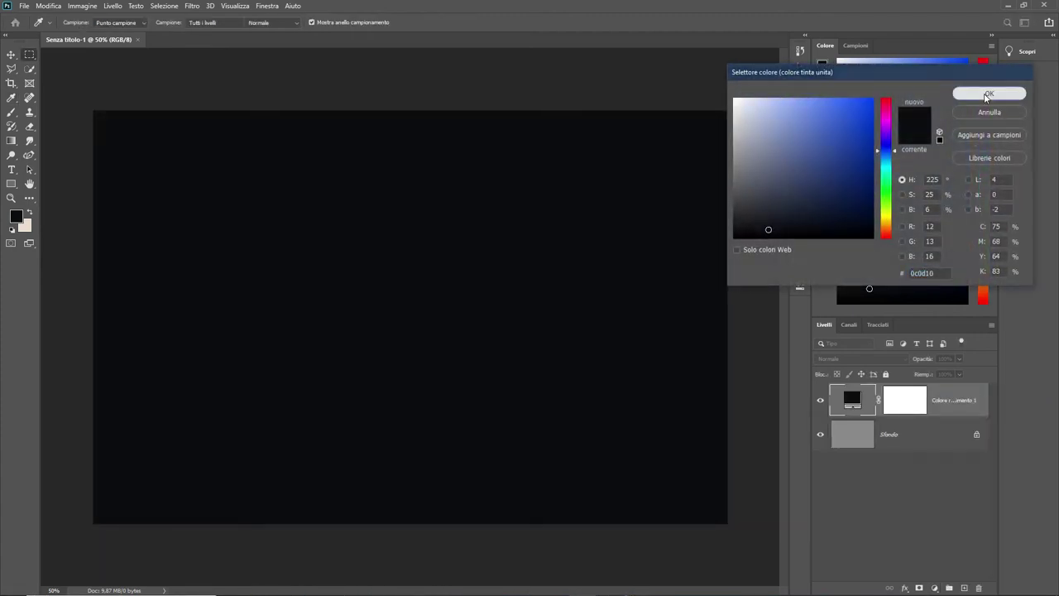
pyautogui.click(24, 7)
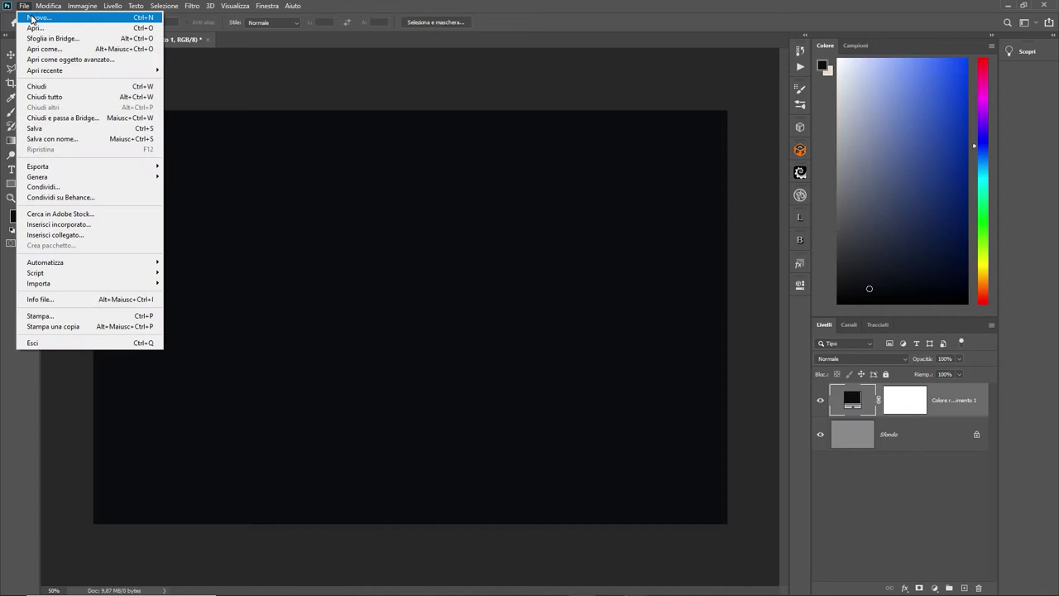
# Step: Place the haunted_house_01 photo into the document as an embedded layer
pyautogui.click(59, 224)
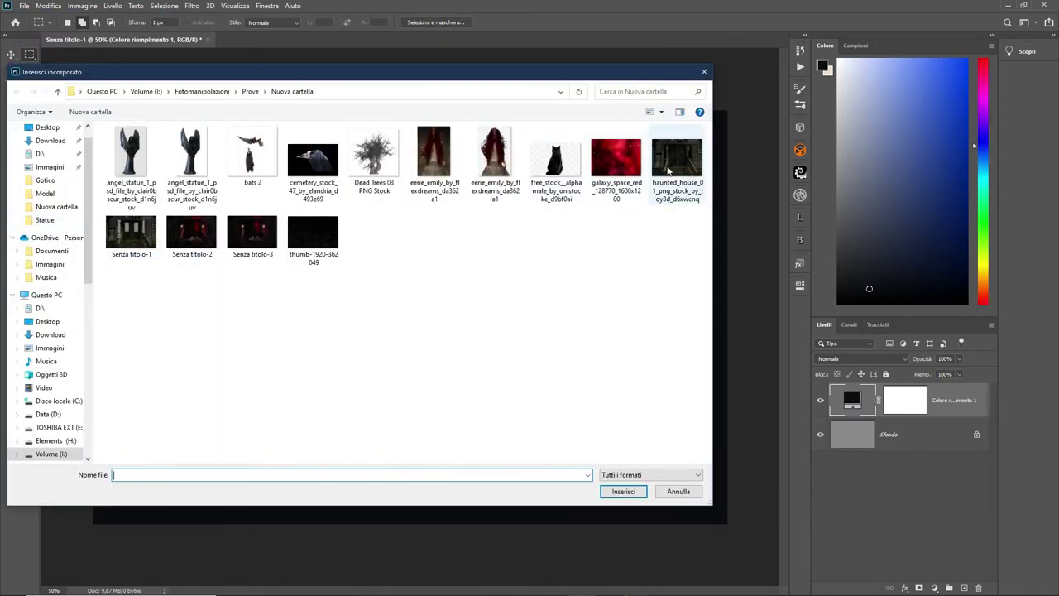
pyautogui.click(669, 171)
pyautogui.click(613, 492)
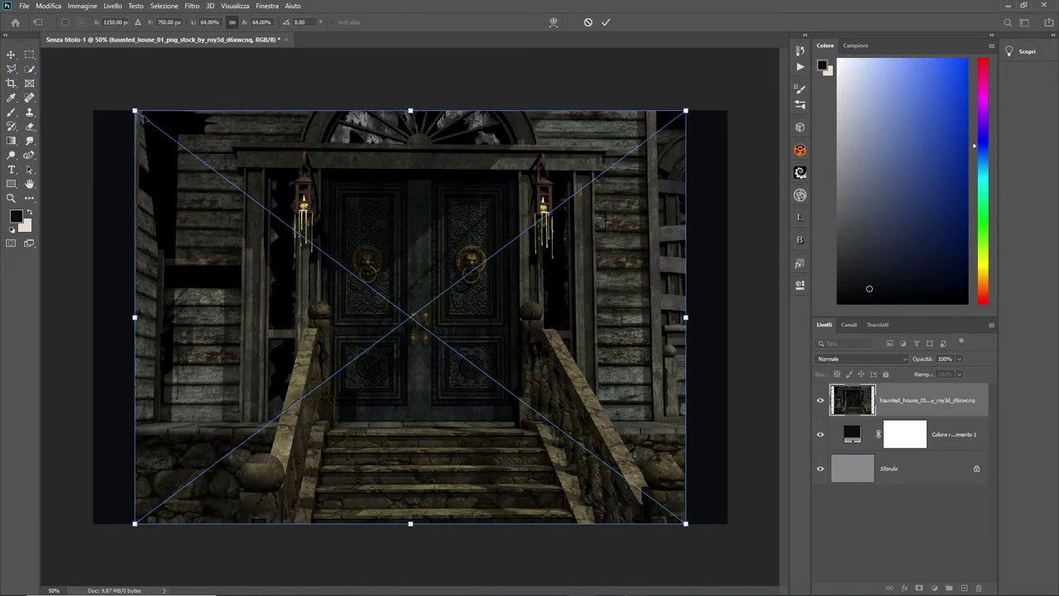
# Step: Stretch the house photo non-proportionally to all four canvas edges and commit
pyautogui.moveTo(134, 108); pyautogui.dragTo(119, 97)
pyautogui.click(235, 23)
pyautogui.moveTo(402, 99); pyautogui.dragTo(402, 111)
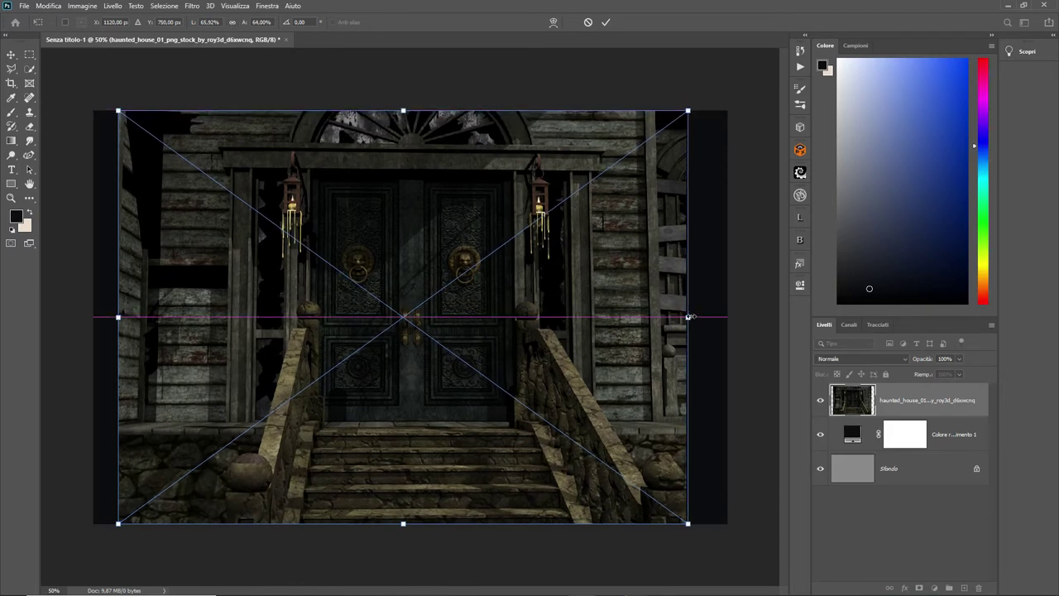
pyautogui.moveTo(686, 317); pyautogui.dragTo(732, 317)
pyautogui.moveTo(118, 317); pyautogui.dragTo(91, 317)
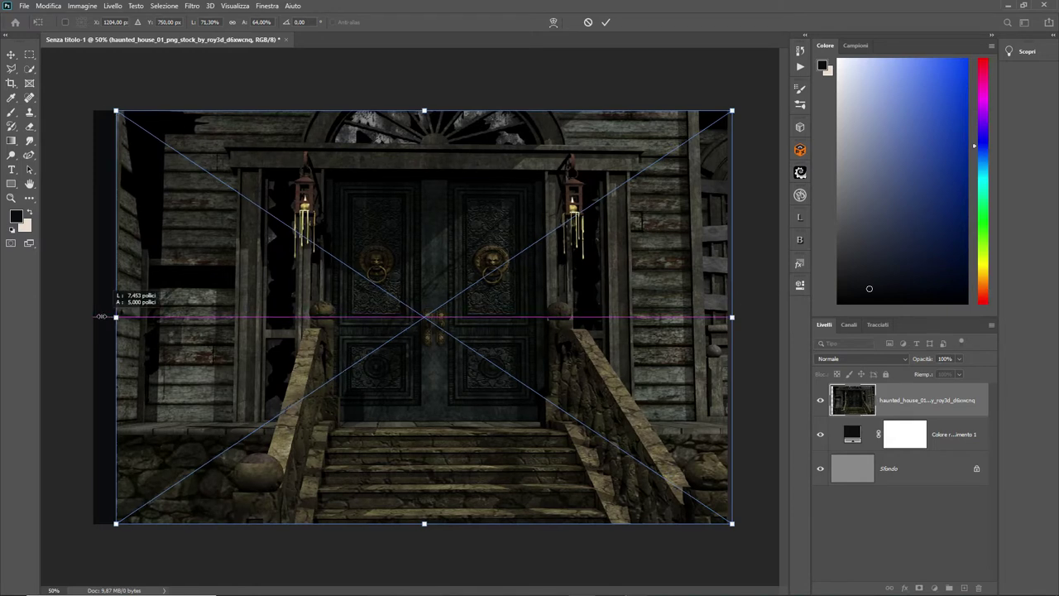
pyautogui.click(605, 22)
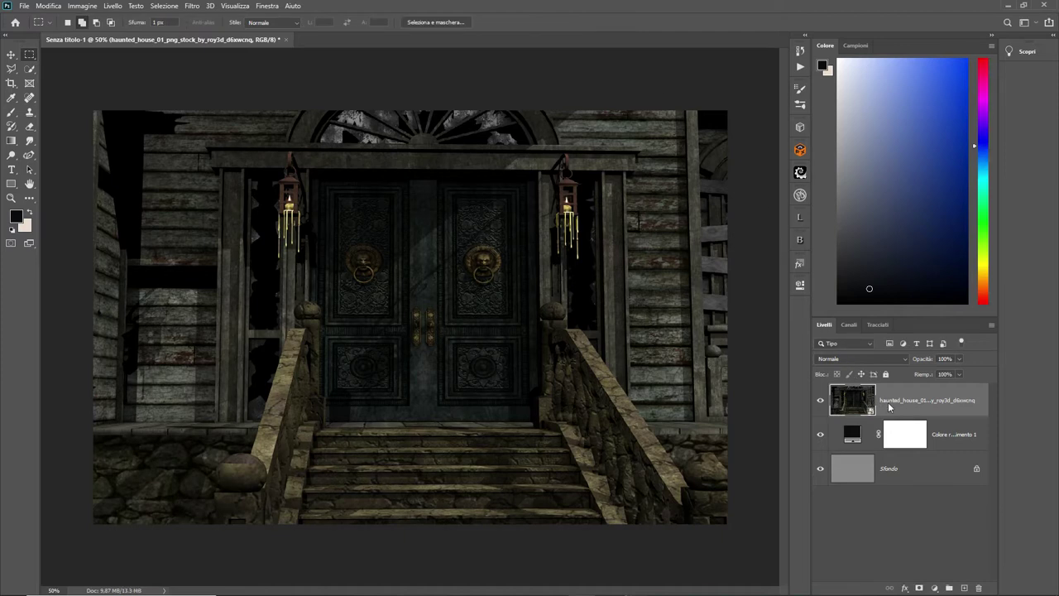
# Step: Rasterize the house layer and mask out both upper door panels with an inverted mask
pyautogui.rightClick(889, 406)
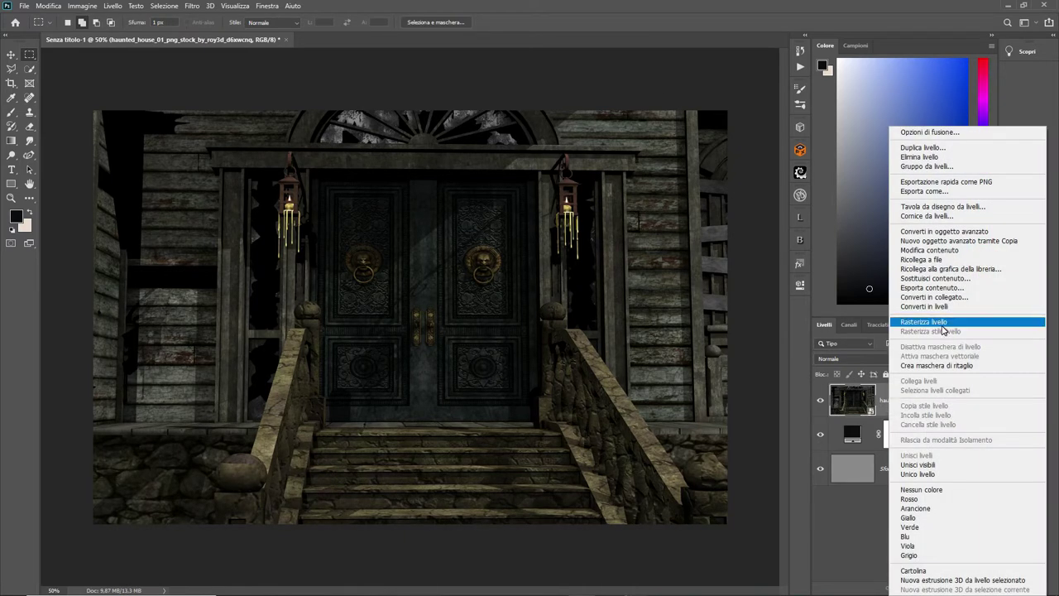
pyautogui.click(941, 324)
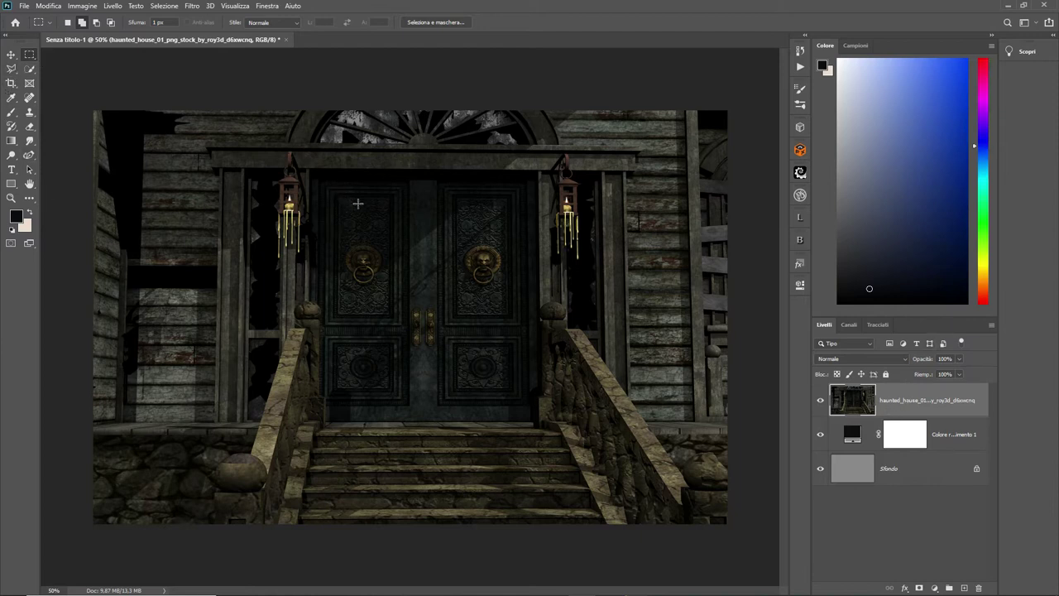
pyautogui.moveTo(335, 192); pyautogui.dragTo(392, 317)
pyautogui.moveTo(453, 194); pyautogui.dragTo(514, 317)
pyautogui.click(919, 587)
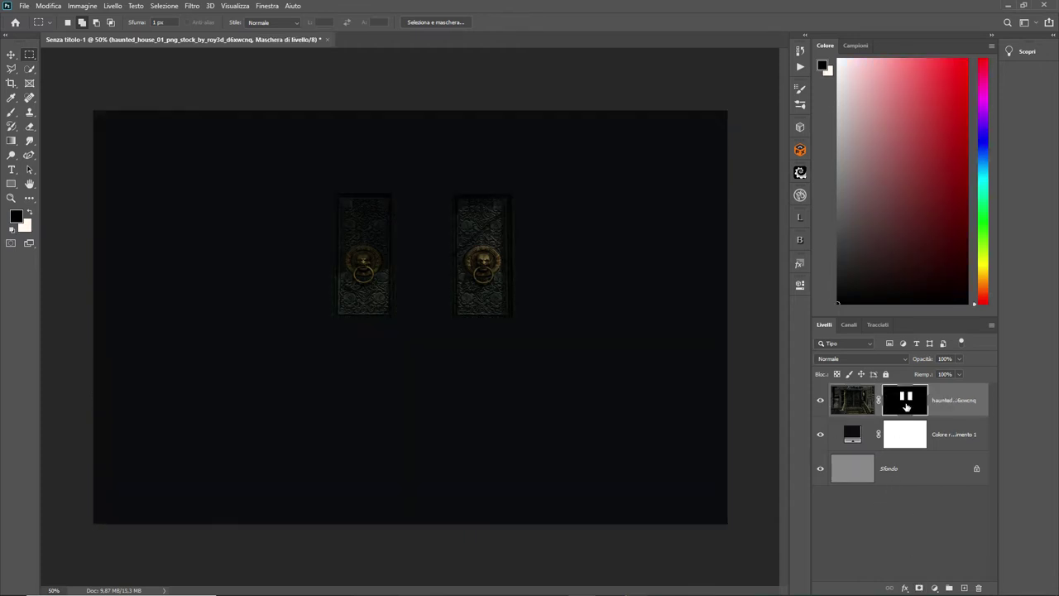
pyautogui.hotkey('ctrl', 'i')
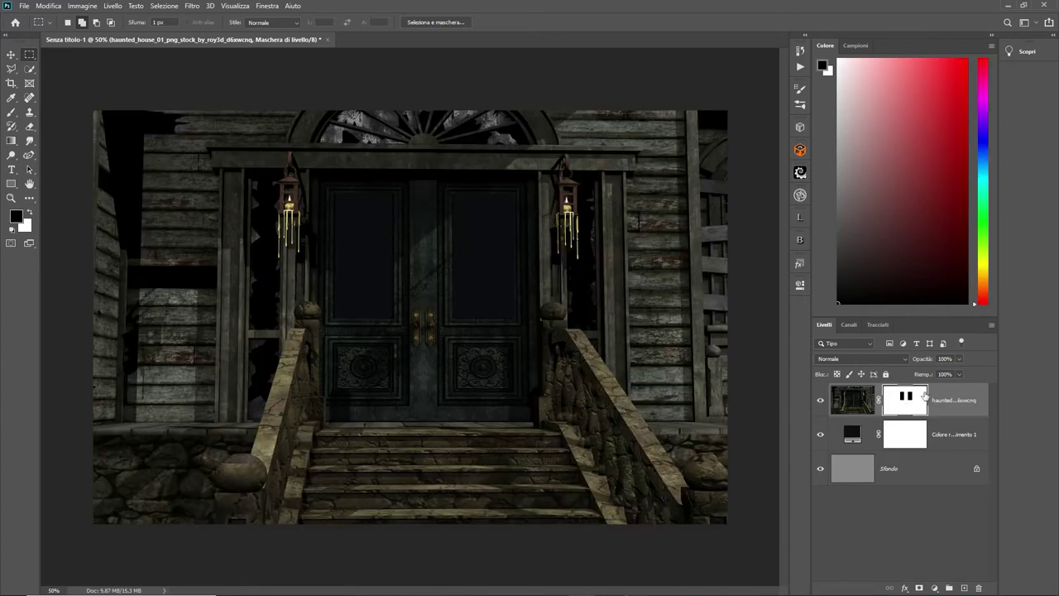
# Step: Lasso-select the two narrow side windows beside the lanterns
pyautogui.click(13, 69)
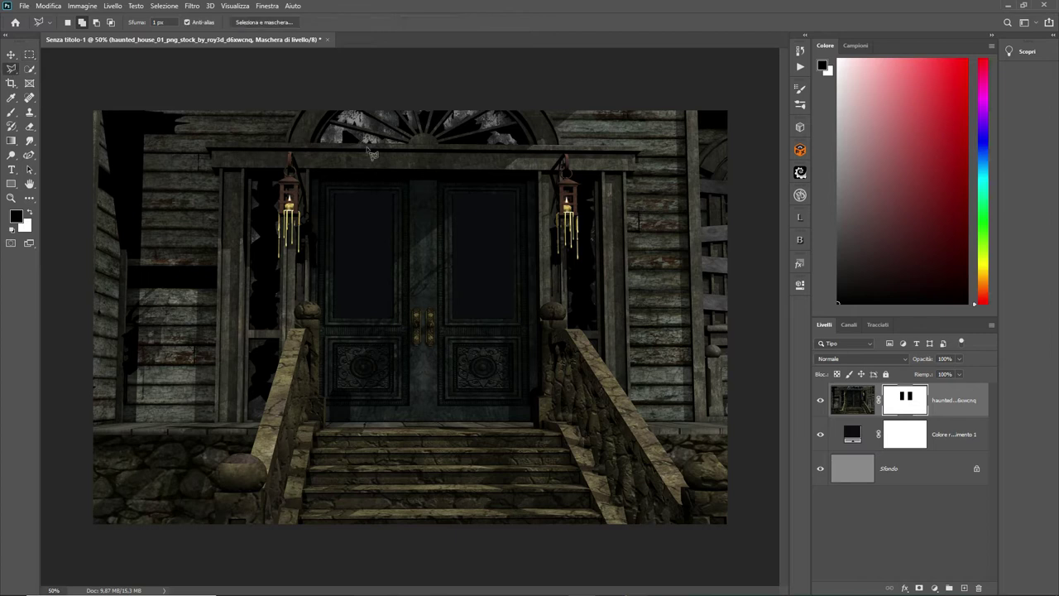
pyautogui.click(251, 178)
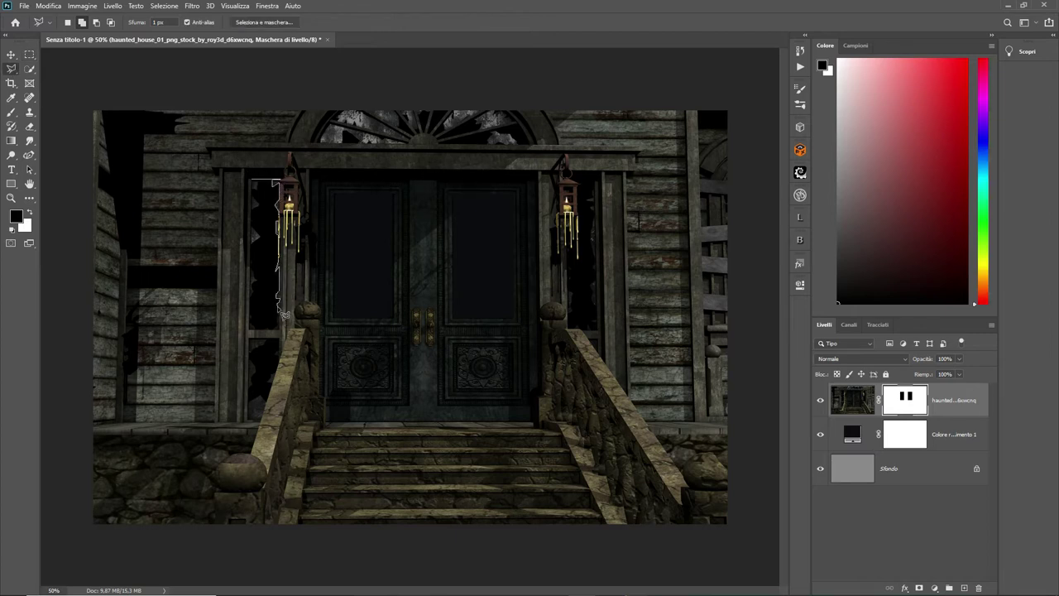
pyautogui.moveTo(282, 270); pyautogui.dragTo(254, 182)
pyautogui.moveTo(288, 351); pyautogui.dragTo(278, 333)
pyautogui.moveTo(577, 179)
pyautogui.mouseDown()
pyautogui.moveTo(604, 289)
pyautogui.moveTo(577, 180)
pyautogui.mouseUp()
pyautogui.moveTo(521, 150); pyautogui.dragTo(344, 120)
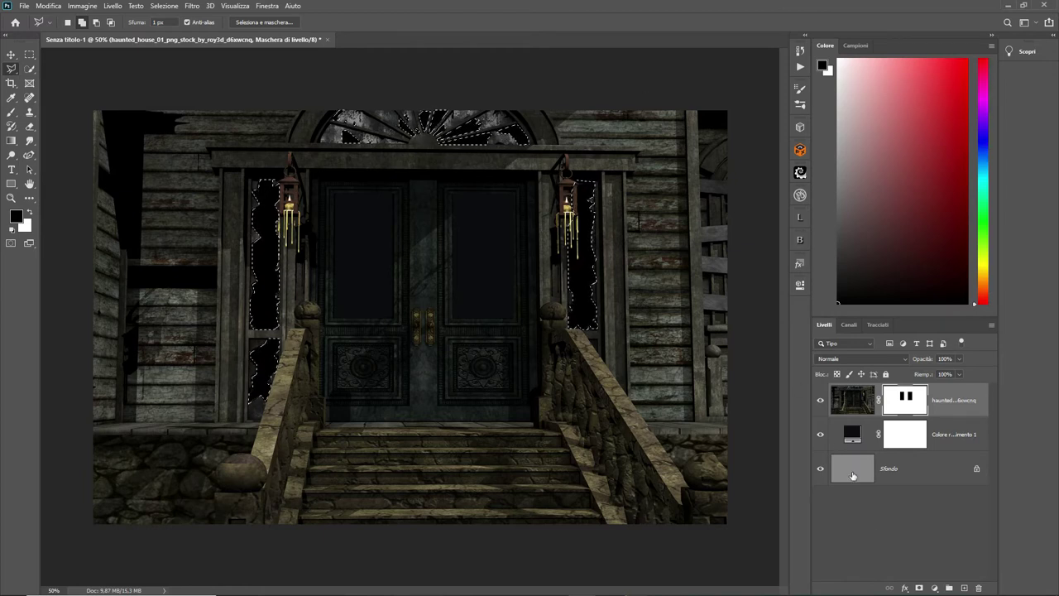
# Step: Set up a 76 px soft round brush at 100% opacity
pyautogui.click(11, 112)
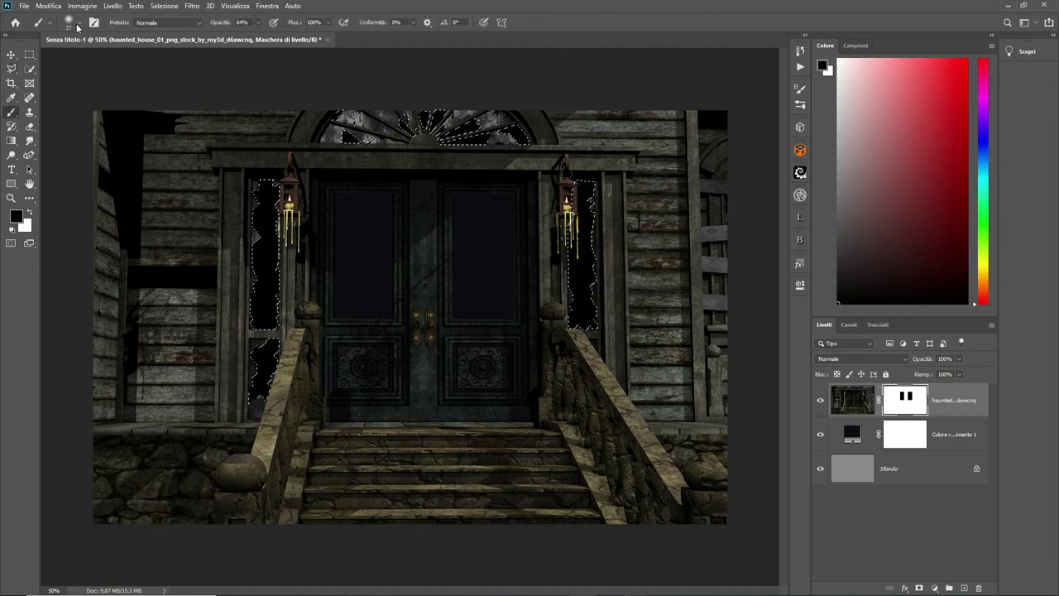
pyautogui.click(71, 24)
pyautogui.moveTo(72, 59); pyautogui.dragTo(93, 62)
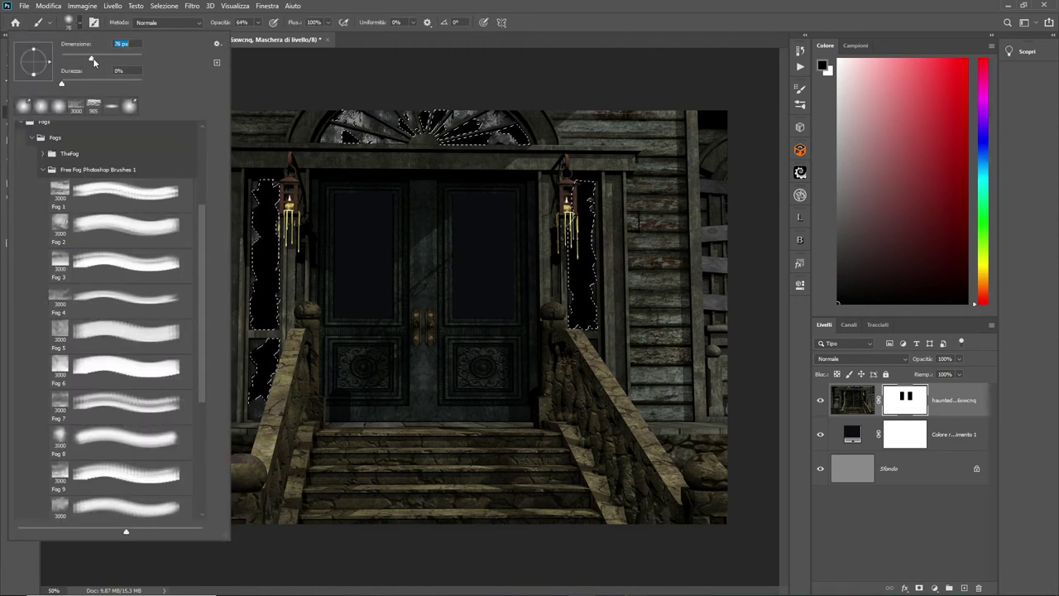
pyautogui.moveTo(201, 217); pyautogui.dragTo(203, 116)
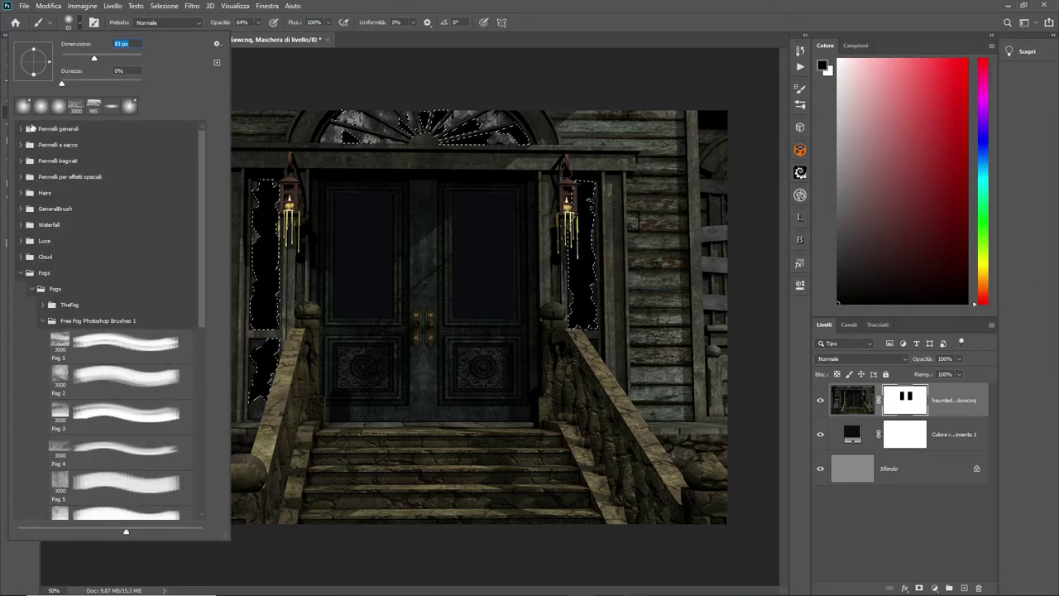
pyautogui.click(18, 130)
pyautogui.click(38, 150)
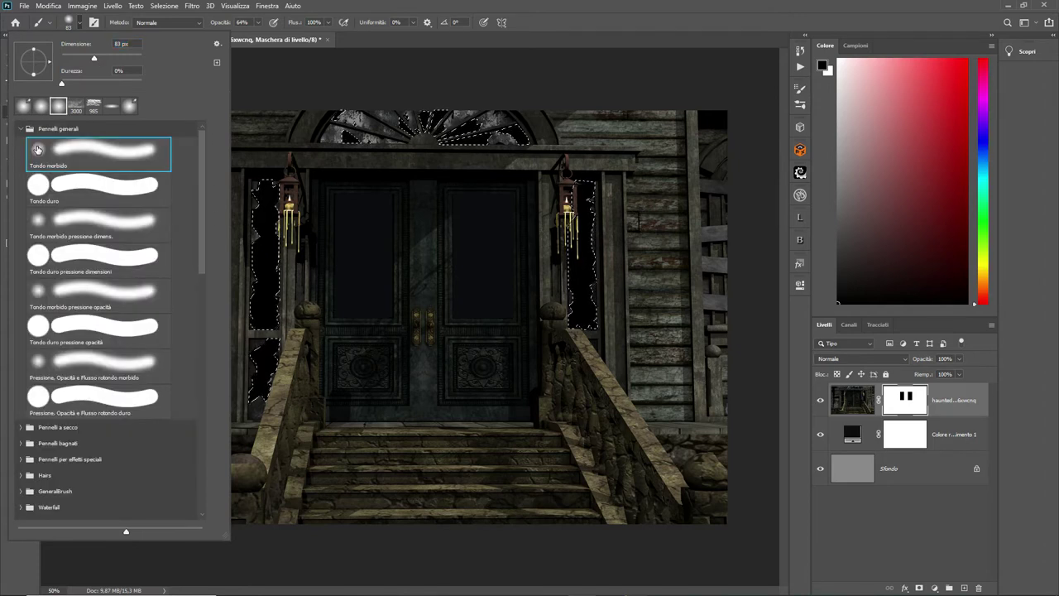
pyautogui.click(340, 8)
pyautogui.click(258, 23)
pyautogui.moveTo(259, 34); pyautogui.dragTo(277, 34)
pyautogui.click(263, 176)
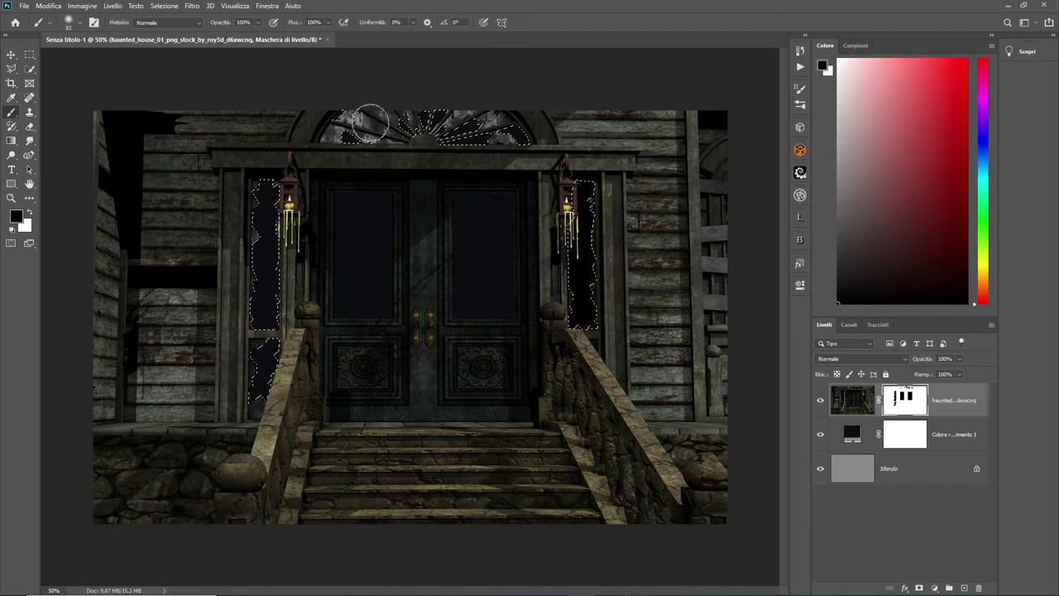
# Step: Paint the selected windows black on the mask, deselect, and apply the layer mask
pyautogui.moveTo(610, 187); pyautogui.dragTo(587, 327)
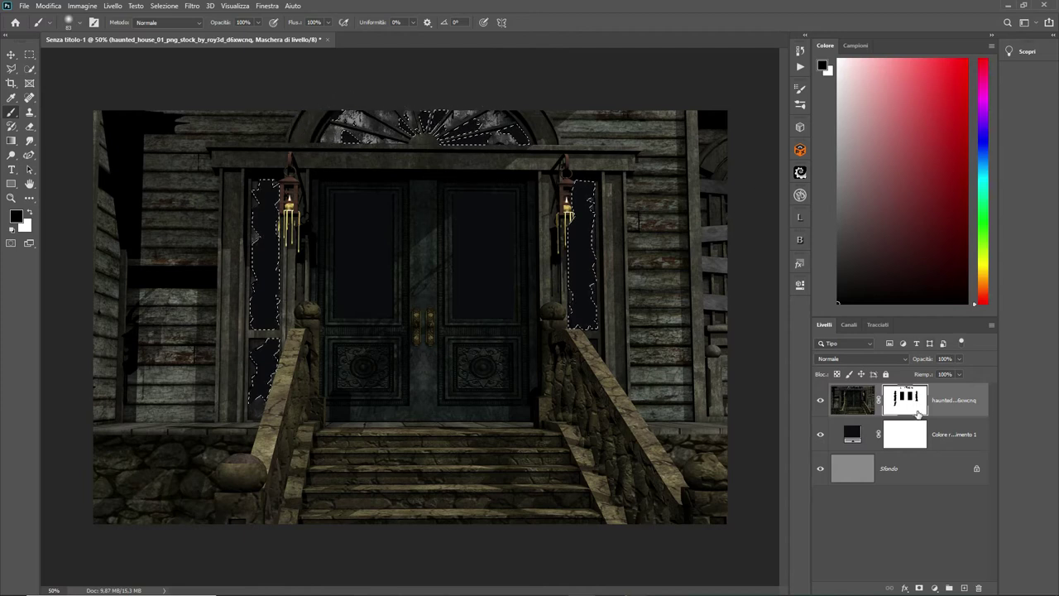
pyautogui.click(164, 6)
pyautogui.rightClick(905, 405)
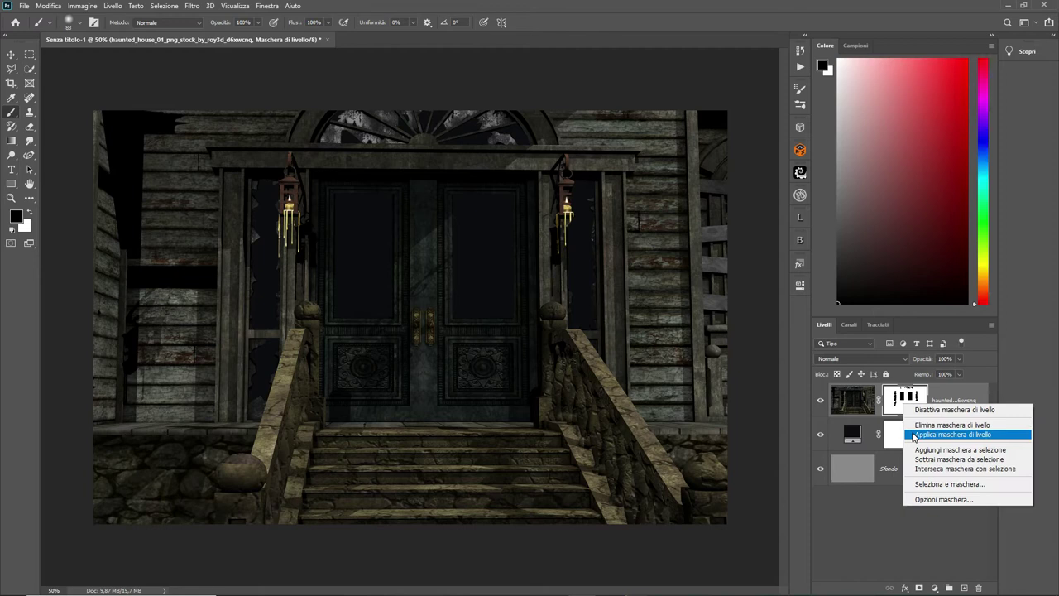
pyautogui.click(913, 436)
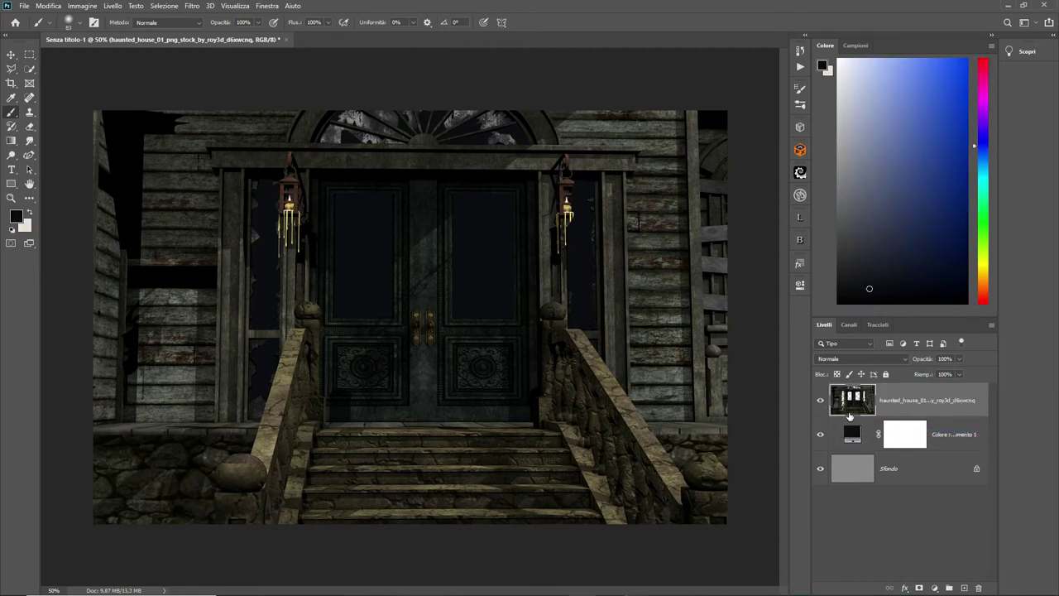
# Step: Place the galaxy_space_red image just above the dark fill layer
pyautogui.click(819, 400)
pyautogui.click(868, 428)
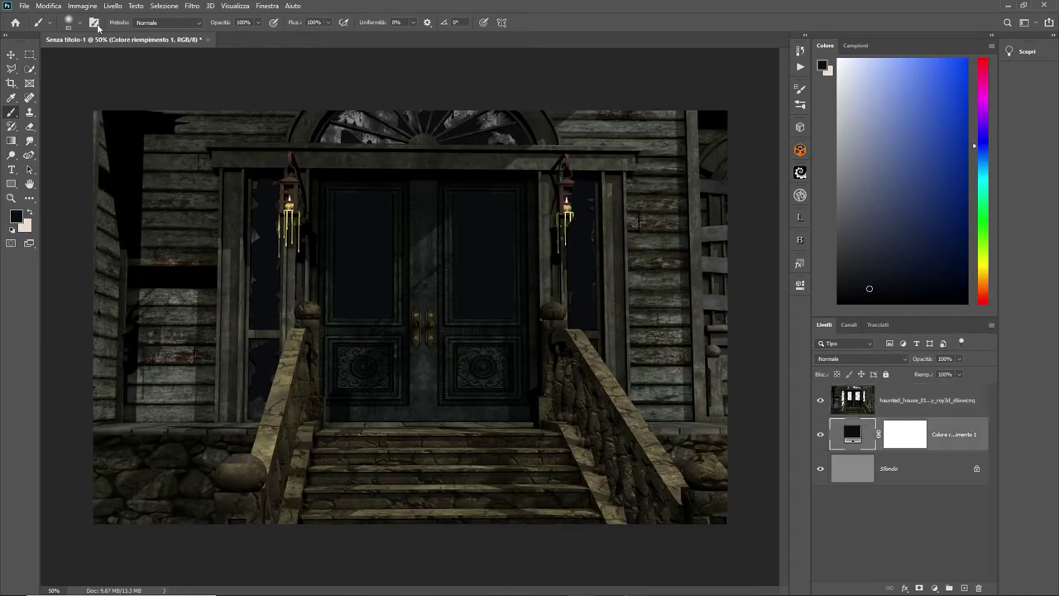
pyautogui.click(30, 7)
pyautogui.click(48, 6)
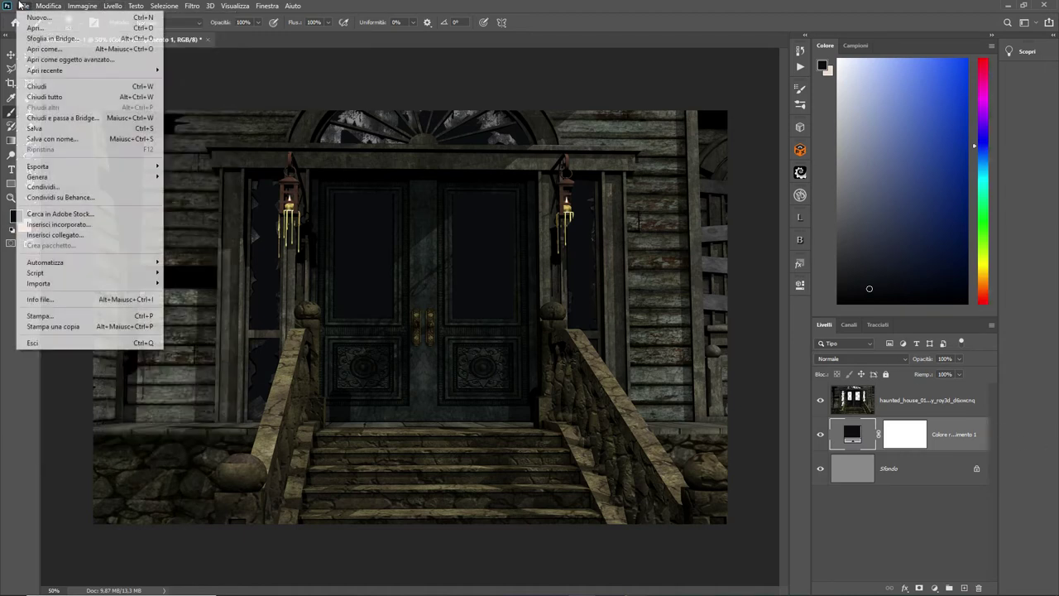
pyautogui.click(58, 225)
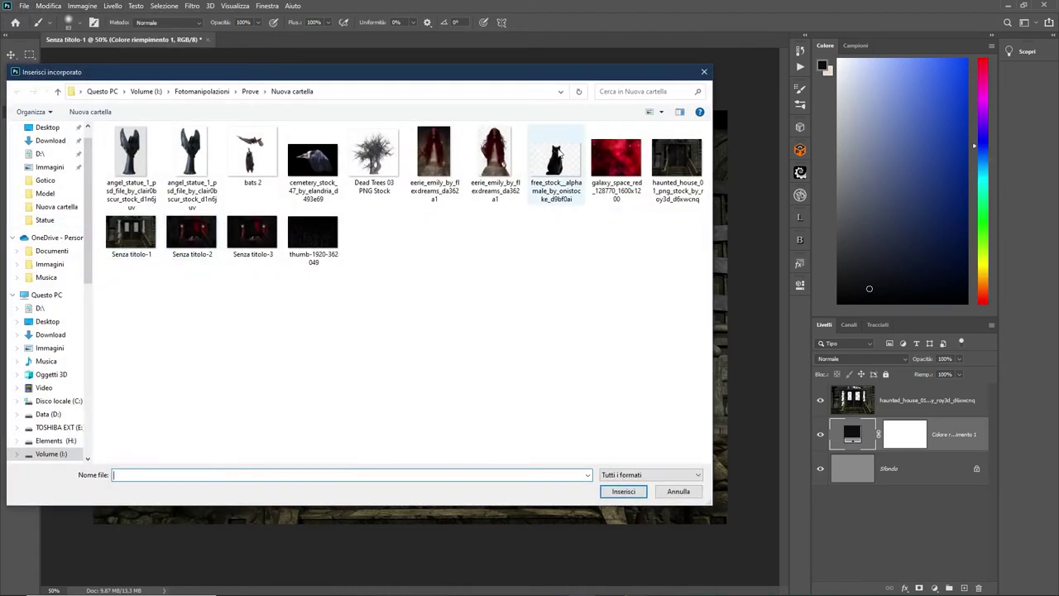
pyautogui.click(620, 159)
pyautogui.click(622, 492)
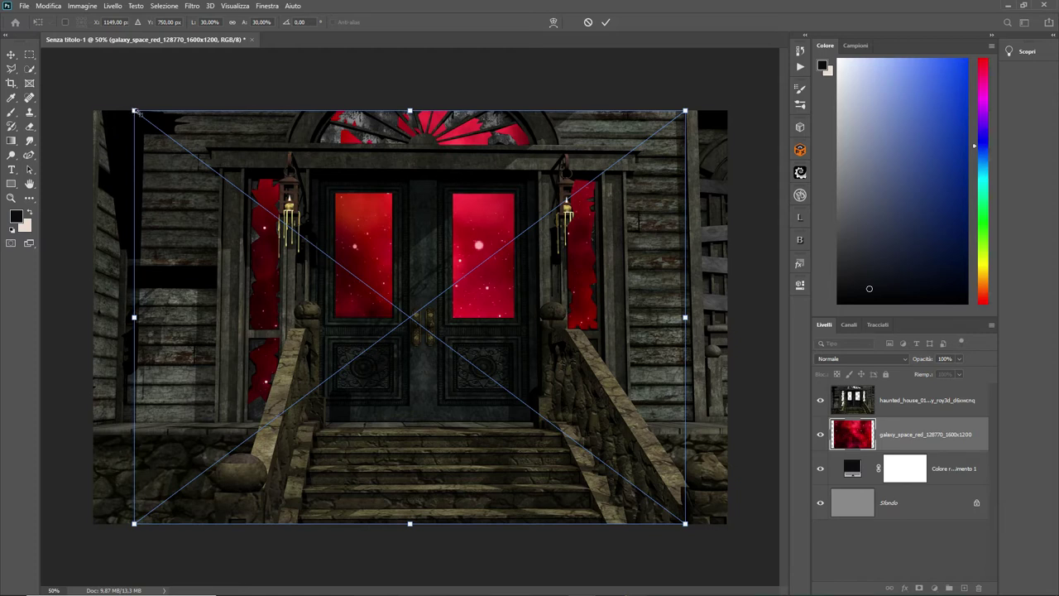
# Step: Resize the galaxy image to cover the doorway and windows, then commit
pyautogui.moveTo(135, 110); pyautogui.dragTo(224, 116)
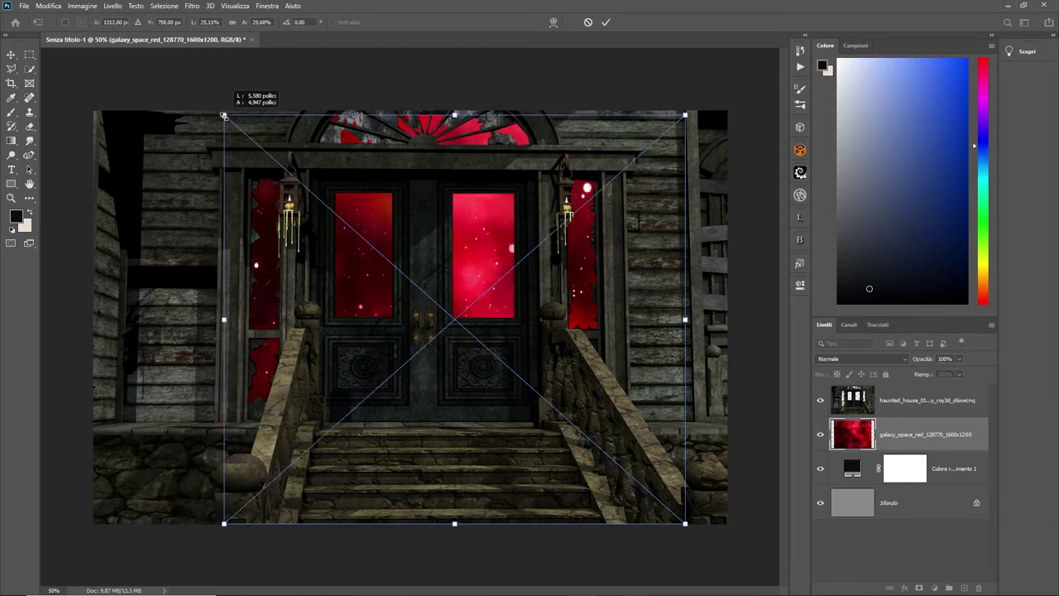
pyautogui.moveTo(455, 115); pyautogui.dragTo(455, 106)
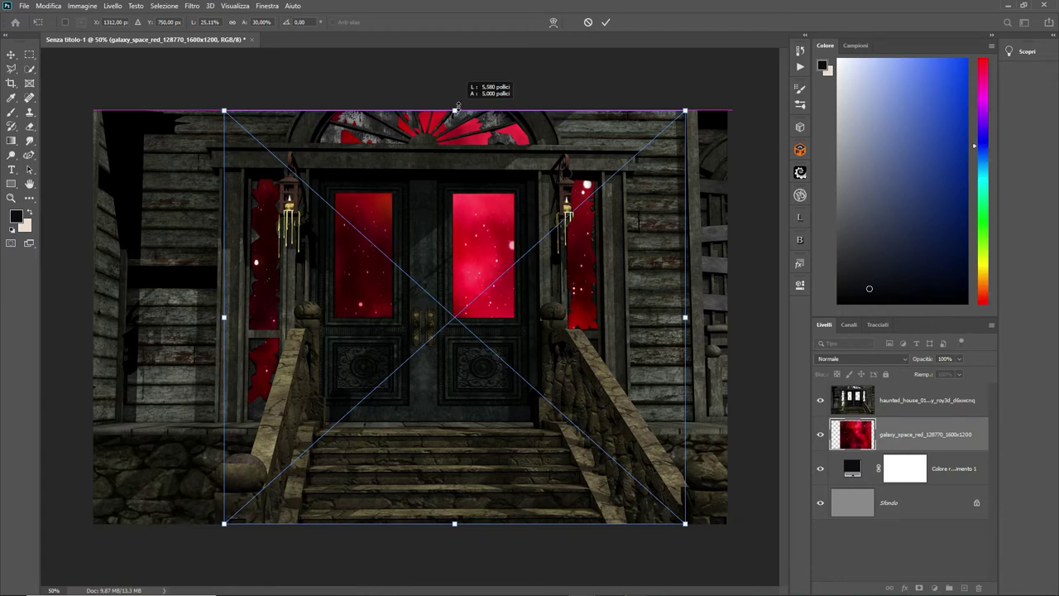
pyautogui.moveTo(684, 315)
pyautogui.mouseDown()
pyautogui.moveTo(599, 321)
pyautogui.moveTo(632, 322)
pyautogui.mouseUp()
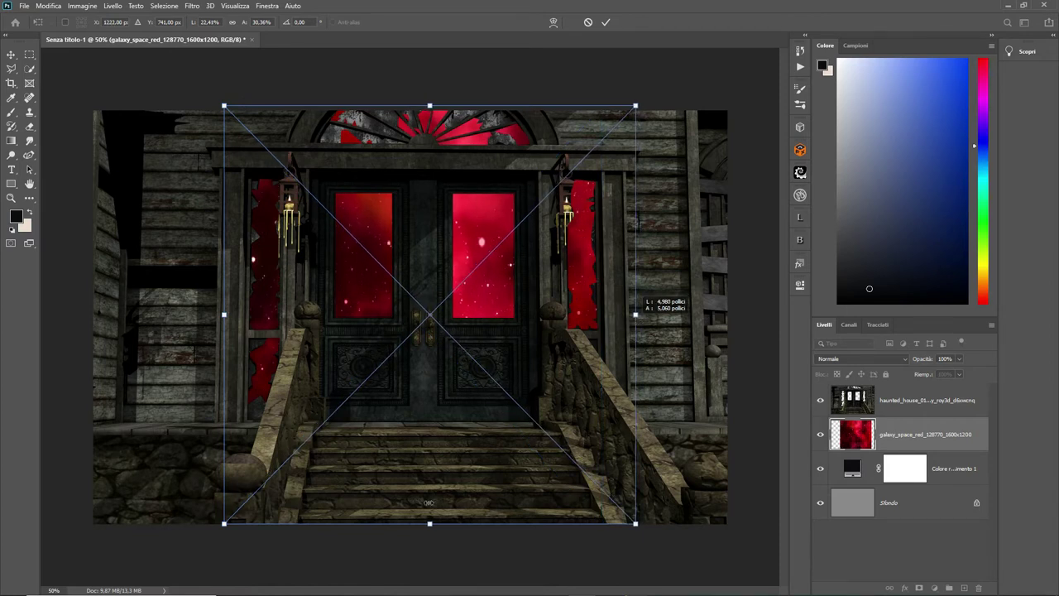
pyautogui.moveTo(430, 523); pyautogui.dragTo(439, 468)
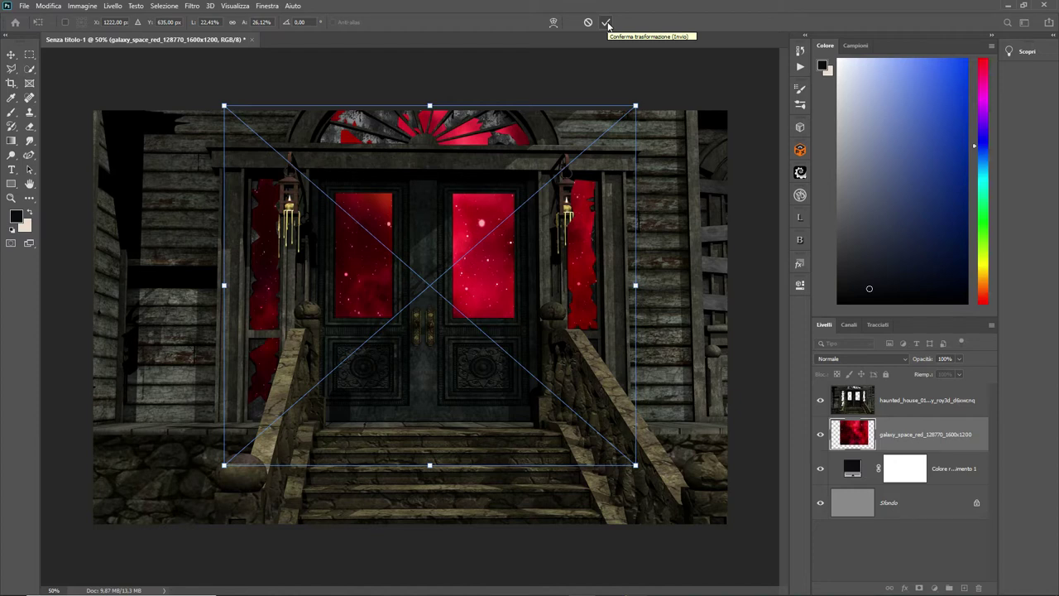
pyautogui.click(607, 23)
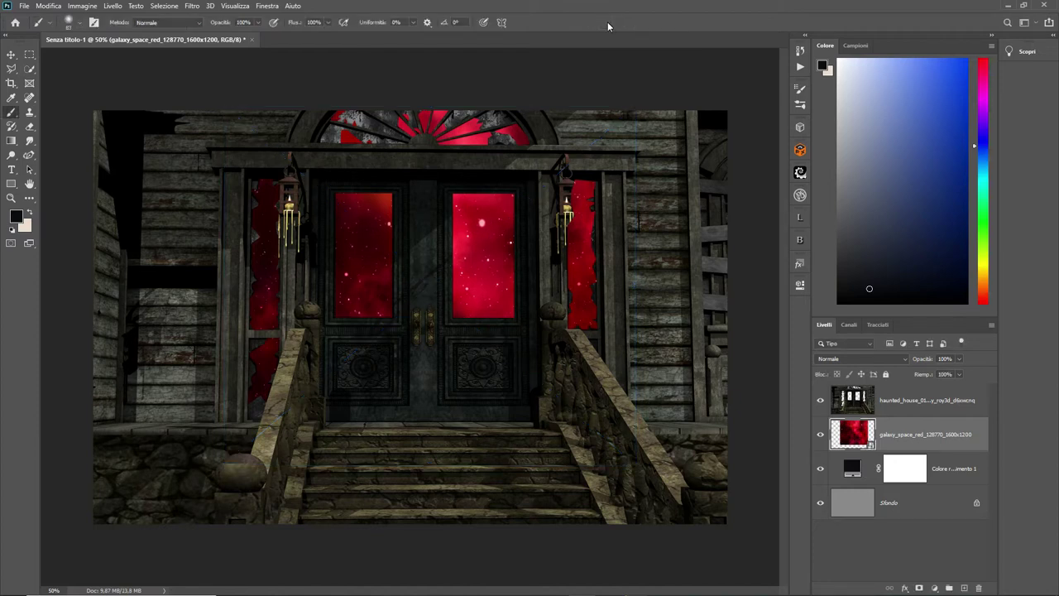
# Step: Rasterize and duplicate the galaxy layer, setting the copy to Moltiplica at 73% opacity
pyautogui.rightClick(907, 431)
pyautogui.click(794, 321)
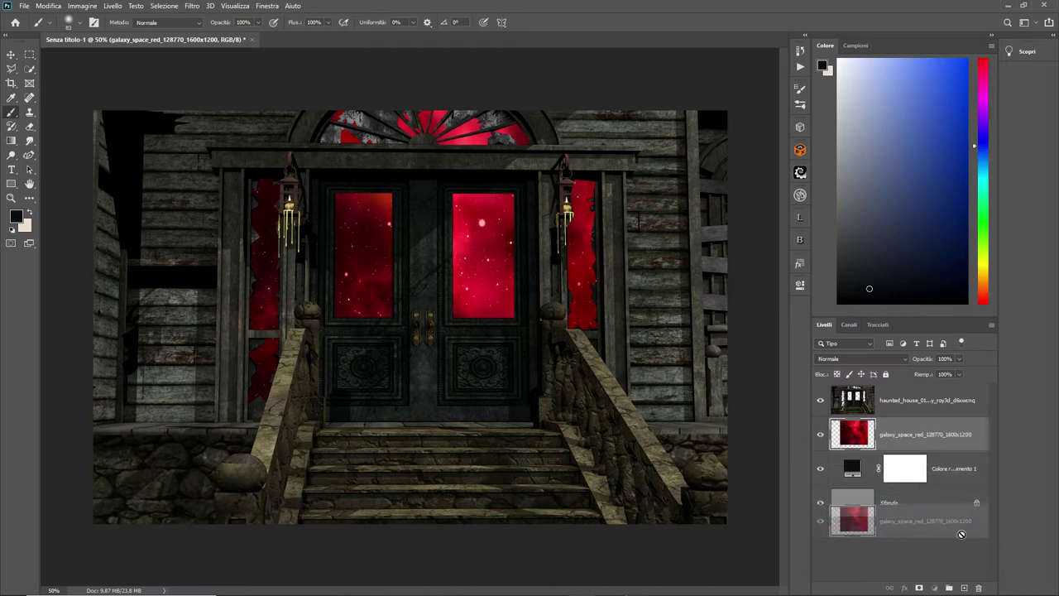
pyautogui.moveTo(916, 437); pyautogui.dragTo(963, 587)
pyautogui.click(906, 362)
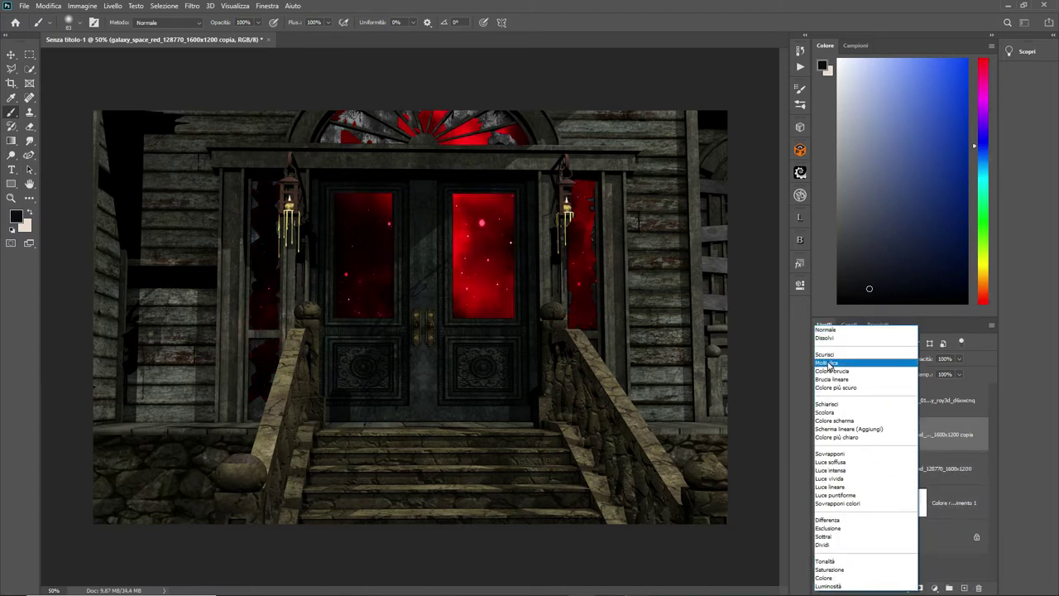
pyautogui.click(829, 364)
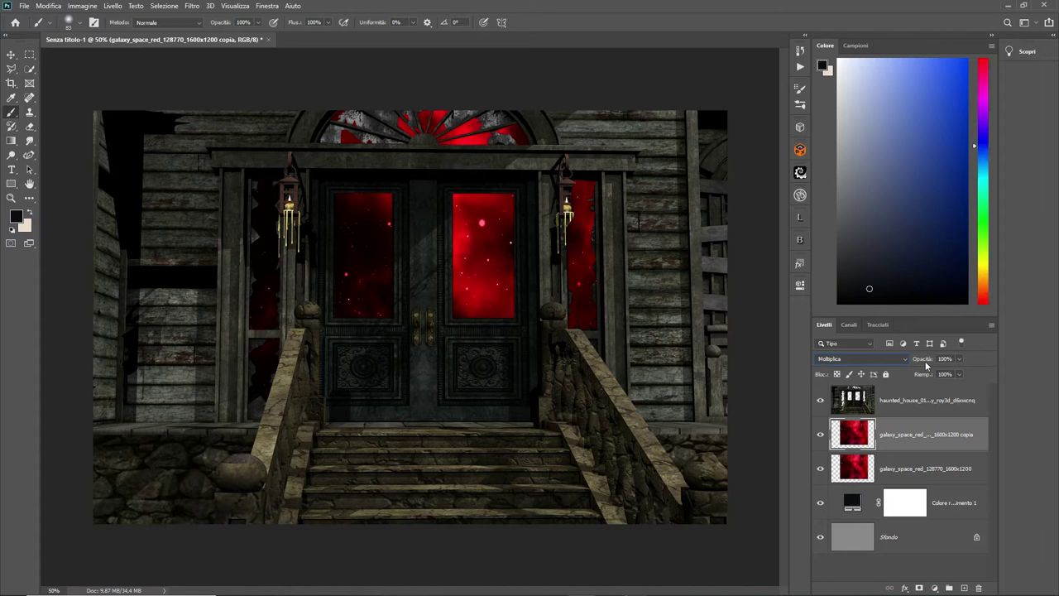
pyautogui.click(958, 359)
pyautogui.moveTo(957, 372); pyautogui.dragTo(947, 374)
pyautogui.click(622, 35)
pyautogui.click(22, 8)
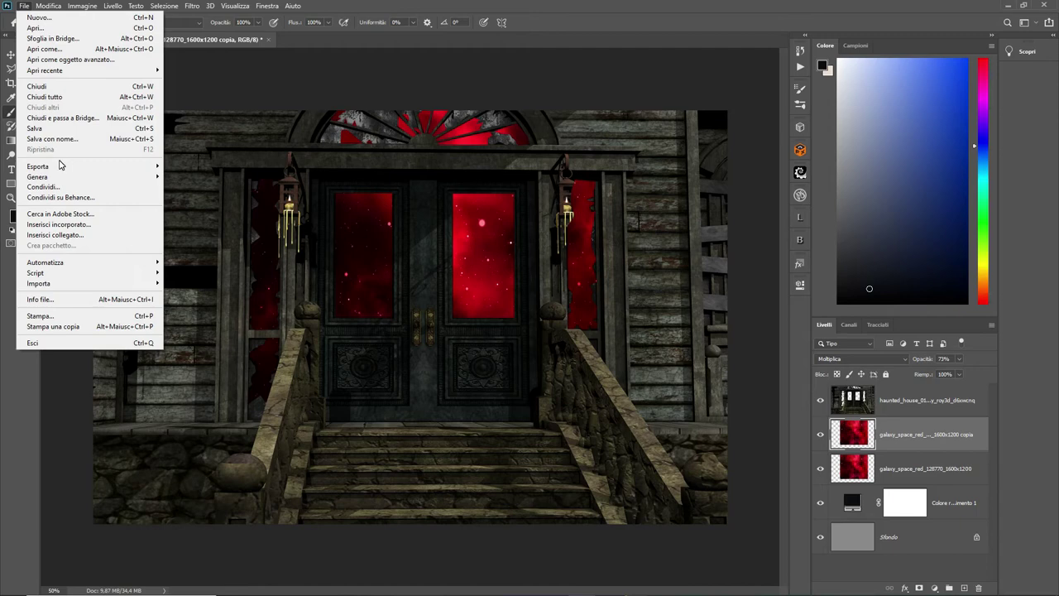
# Step: Place the eerie_emily ghost-girl image as an embedded layer
pyautogui.click(65, 225)
pyautogui.click(495, 157)
pyautogui.click(623, 491)
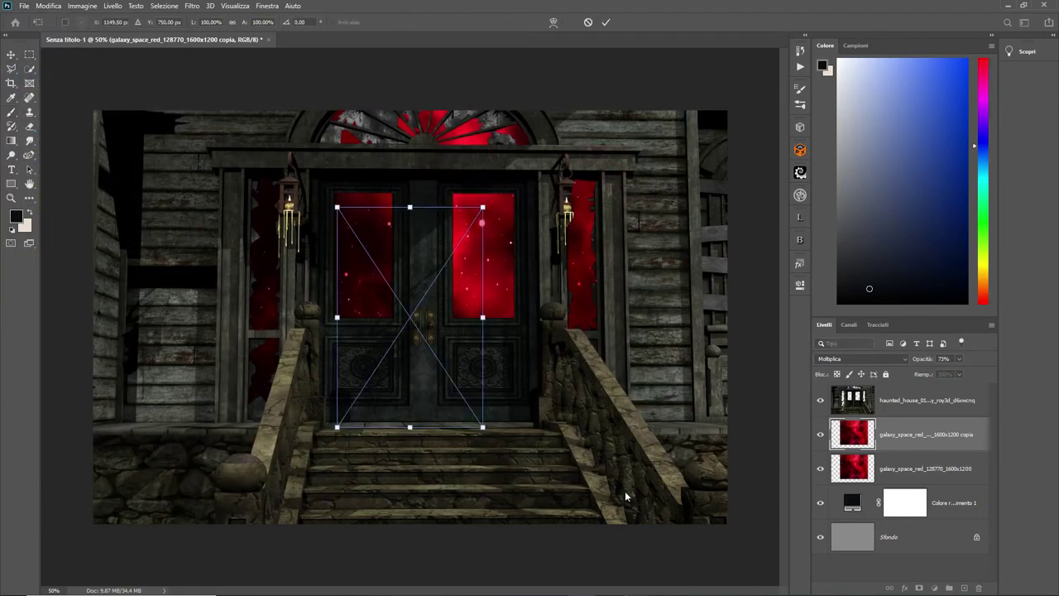
# Step: Shrink and position the woman inside the right door pane, then commit
pyautogui.moveTo(429, 285); pyautogui.dragTo(495, 271)
pyautogui.moveTo(400, 193)
pyautogui.mouseDown()
pyautogui.moveTo(471, 301)
pyautogui.moveTo(478, 235)
pyautogui.mouseUp()
pyautogui.moveTo(431, 201); pyautogui.dragTo(439, 210)
pyautogui.moveTo(492, 272); pyautogui.dragTo(485, 263)
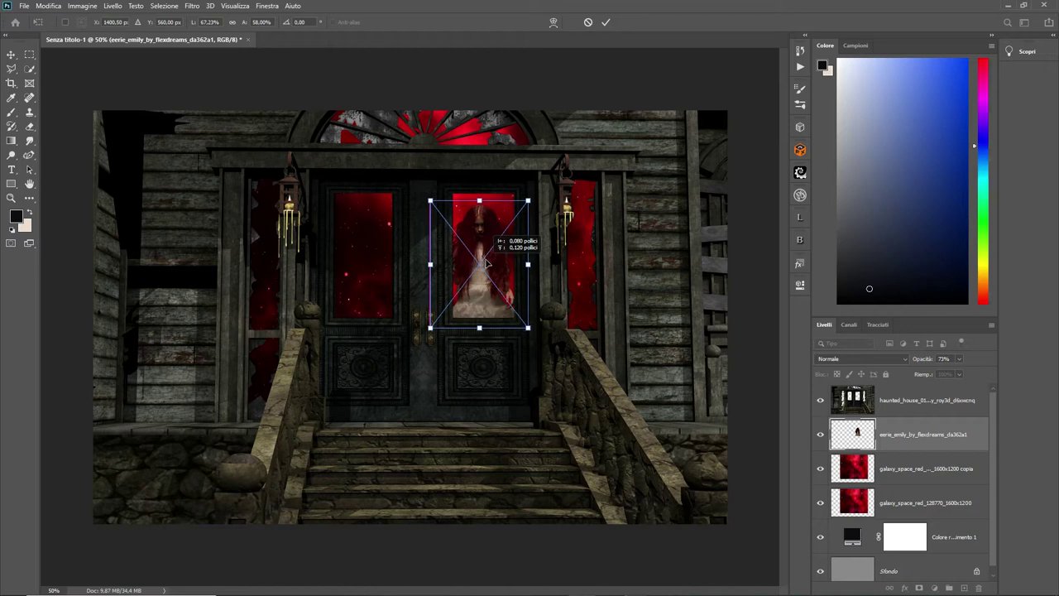
pyautogui.moveTo(484, 263); pyautogui.dragTo(485, 262)
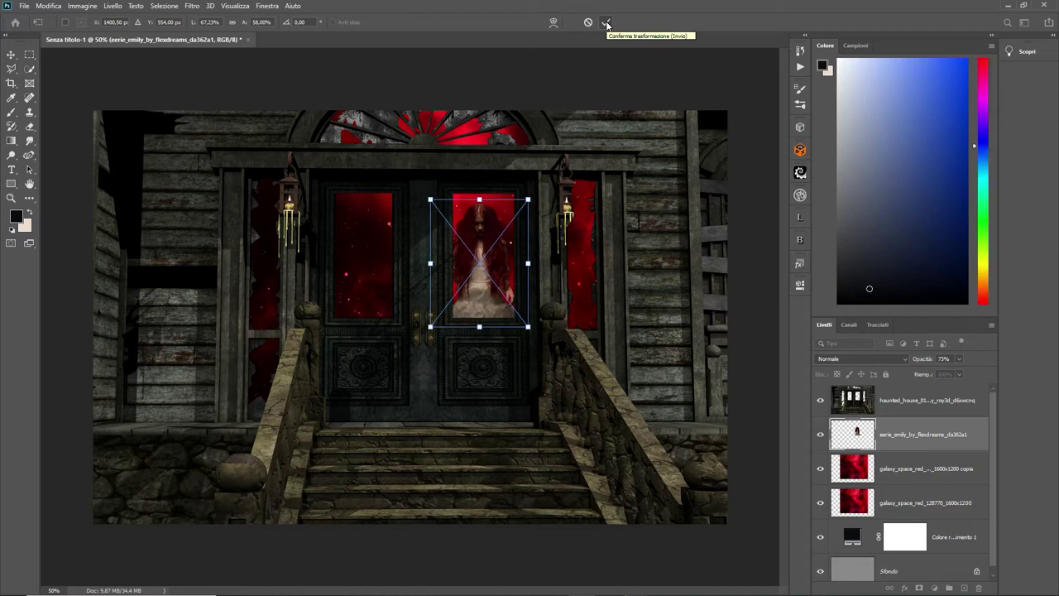
pyautogui.click(606, 22)
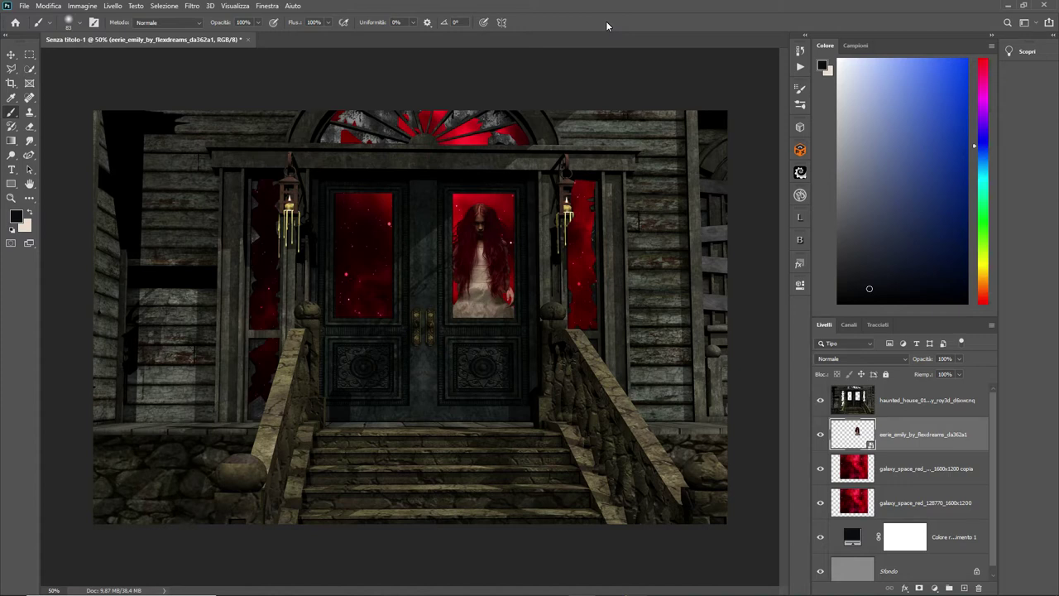
pyautogui.click(902, 360)
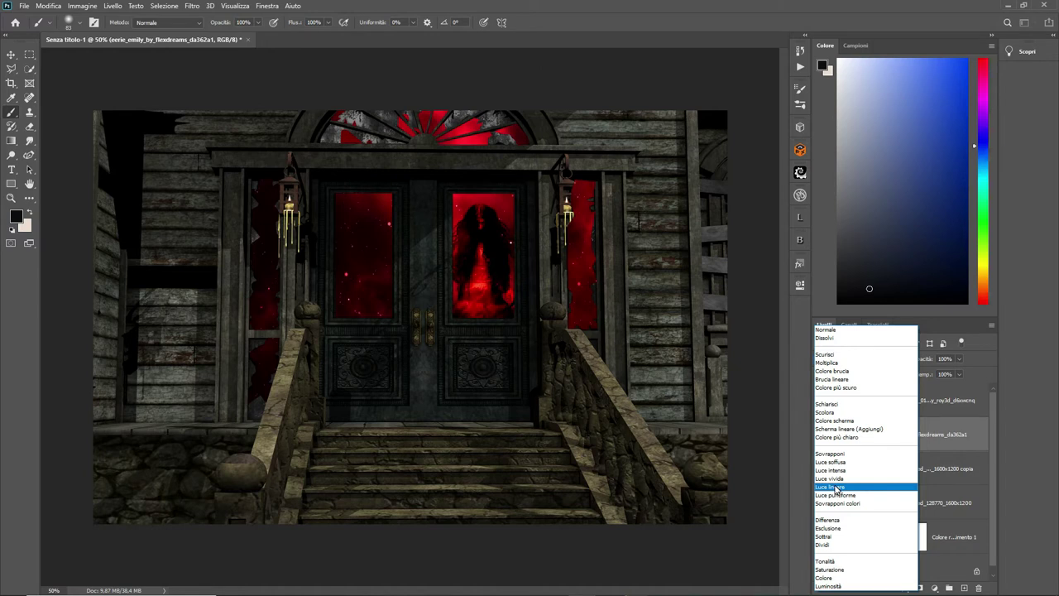
pyautogui.click(837, 486)
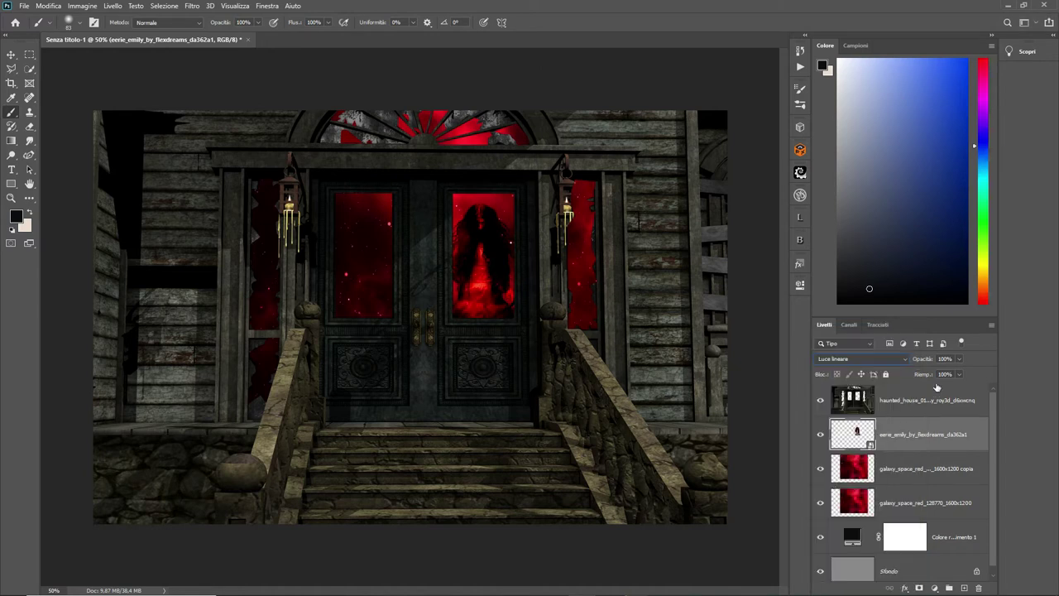
pyautogui.click(958, 358)
pyautogui.moveTo(959, 371); pyautogui.dragTo(937, 374)
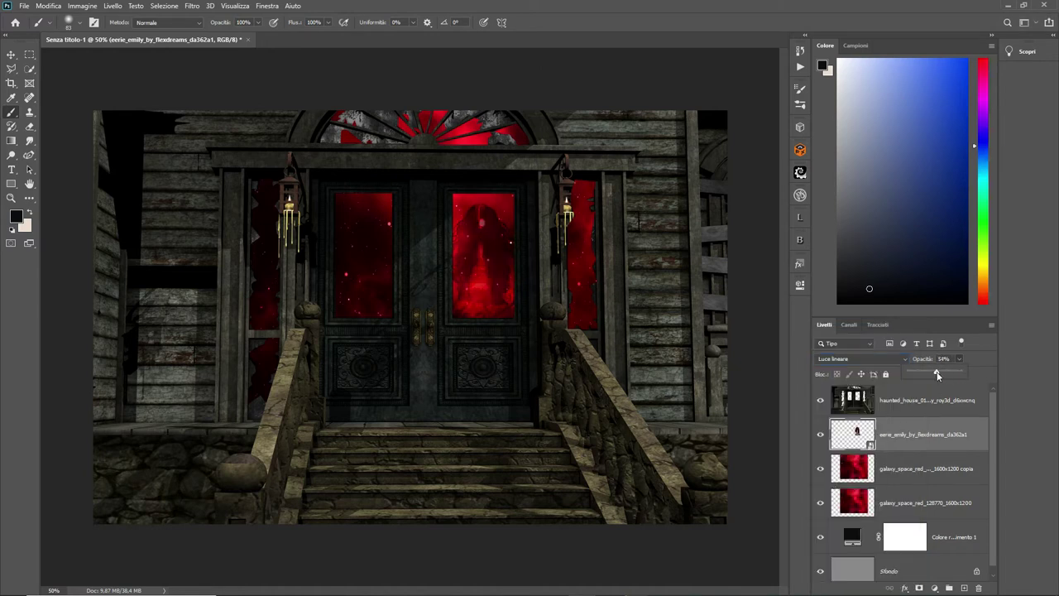
pyautogui.click(857, 432)
pyautogui.click(905, 359)
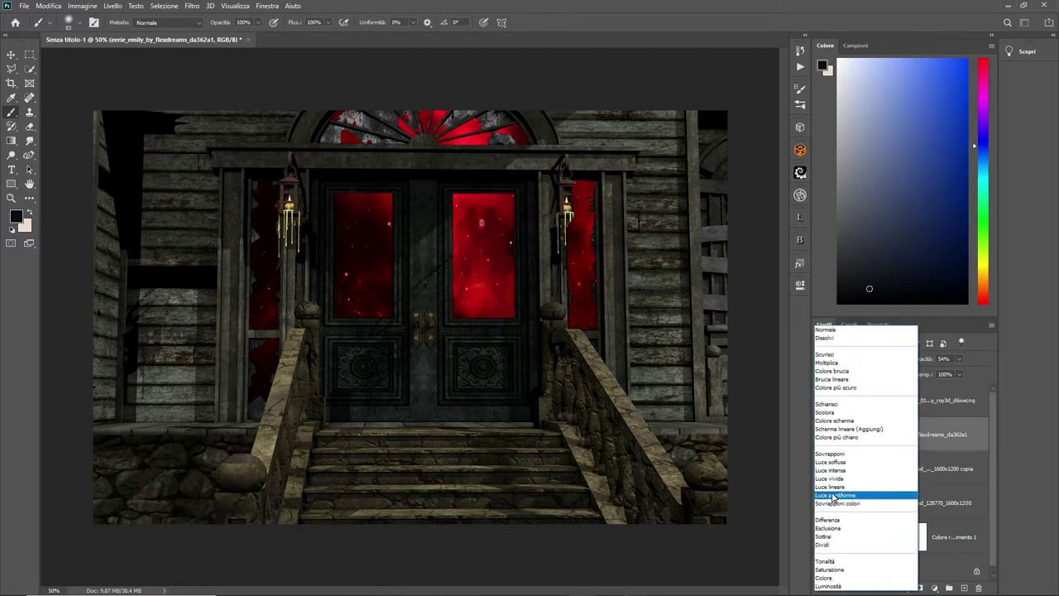
pyautogui.click(753, 231)
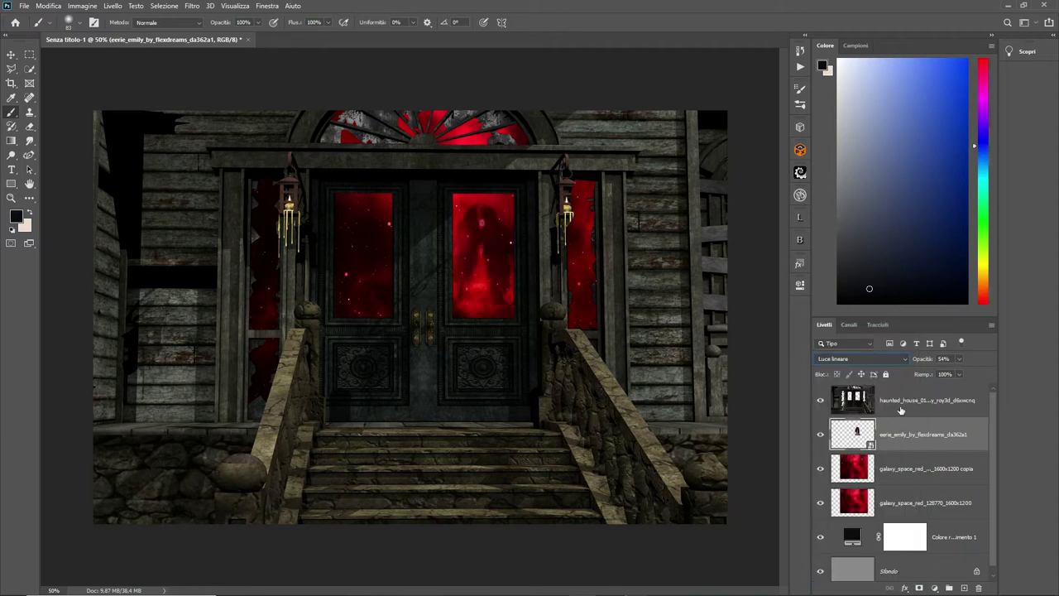
pyautogui.click(903, 360)
pyautogui.click(822, 328)
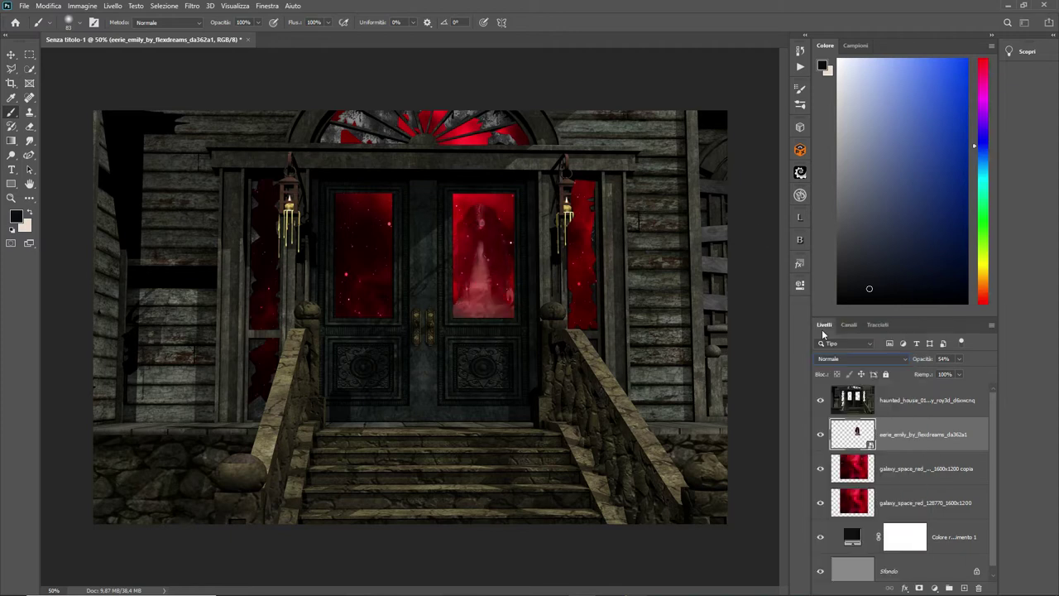
pyautogui.click(959, 361)
pyautogui.moveTo(960, 372); pyautogui.dragTo(992, 372)
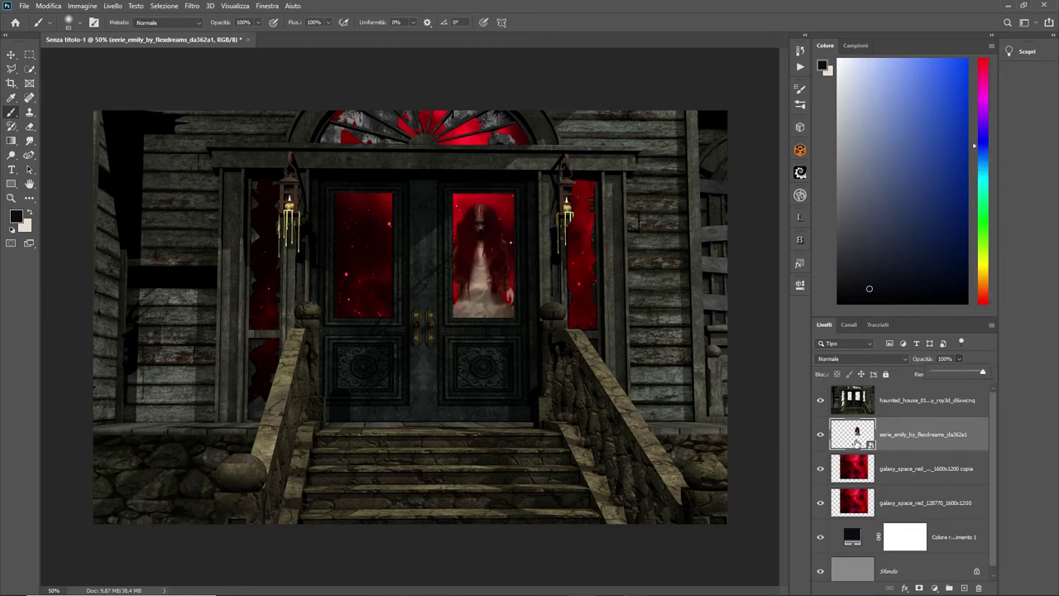
# Step: Rasterize the woman layer and clip a Tonalità/saturazione adjustment: saturation -14, lightness -25
pyautogui.rightClick(925, 440)
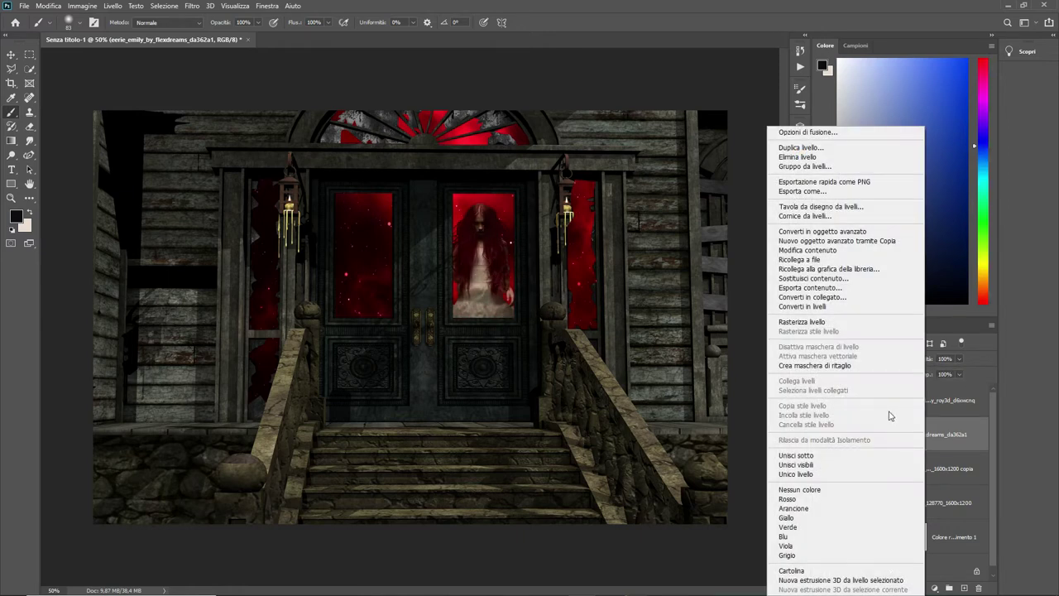
pyautogui.click(811, 323)
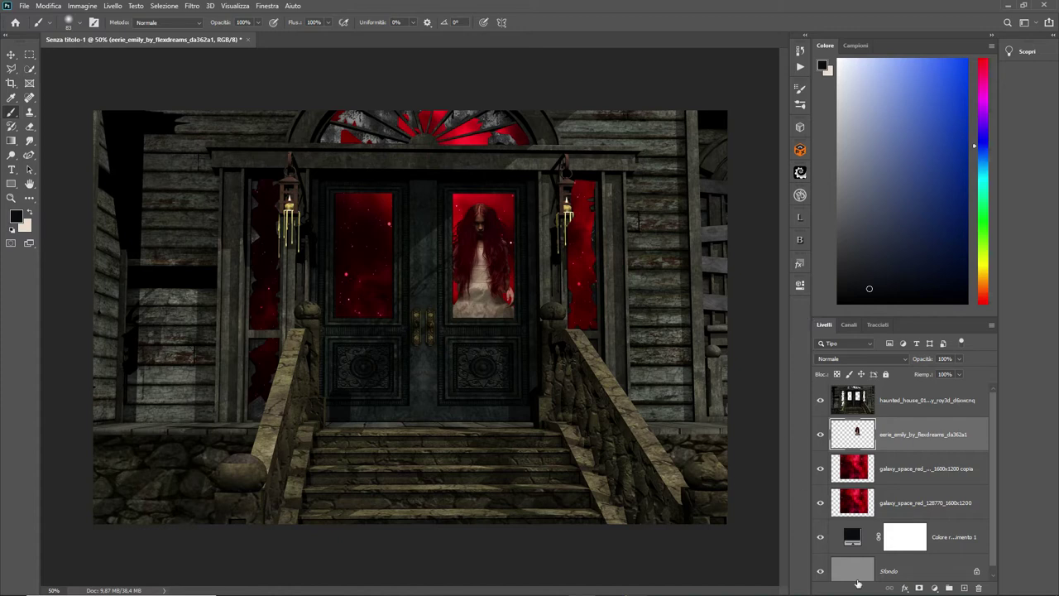
pyautogui.click(934, 587)
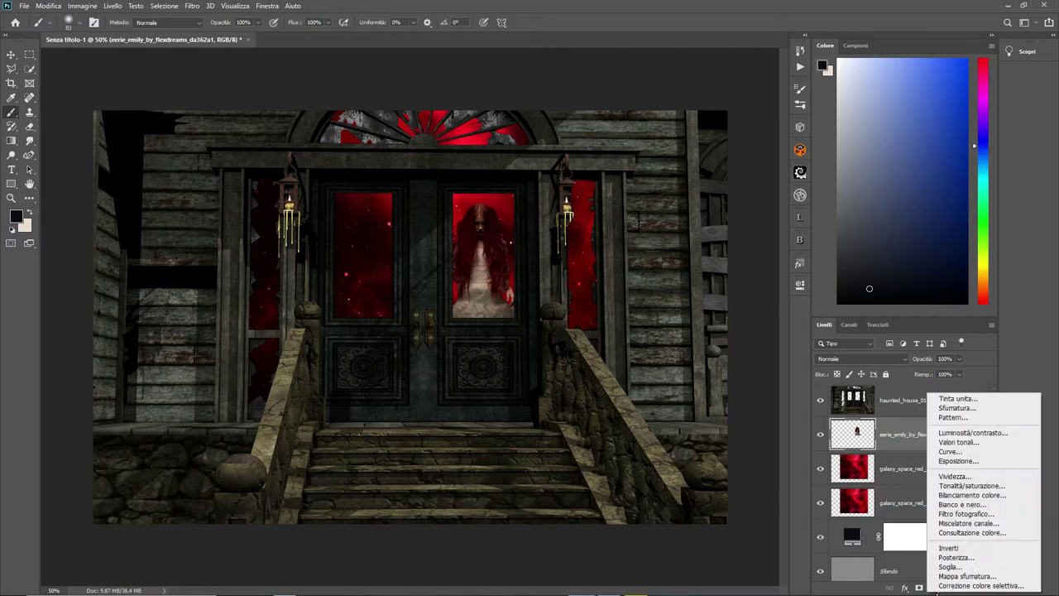
pyautogui.click(968, 486)
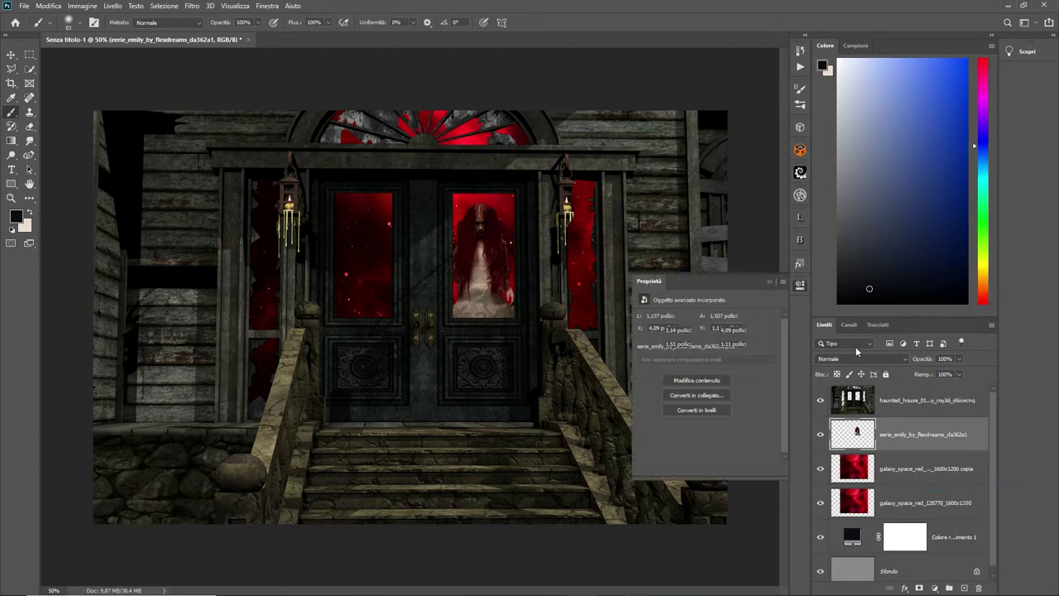
pyautogui.click(705, 469)
pyautogui.moveTo(705, 381)
pyautogui.mouseDown()
pyautogui.moveTo(680, 378)
pyautogui.moveTo(697, 379)
pyautogui.moveTo(683, 404)
pyautogui.mouseUp()
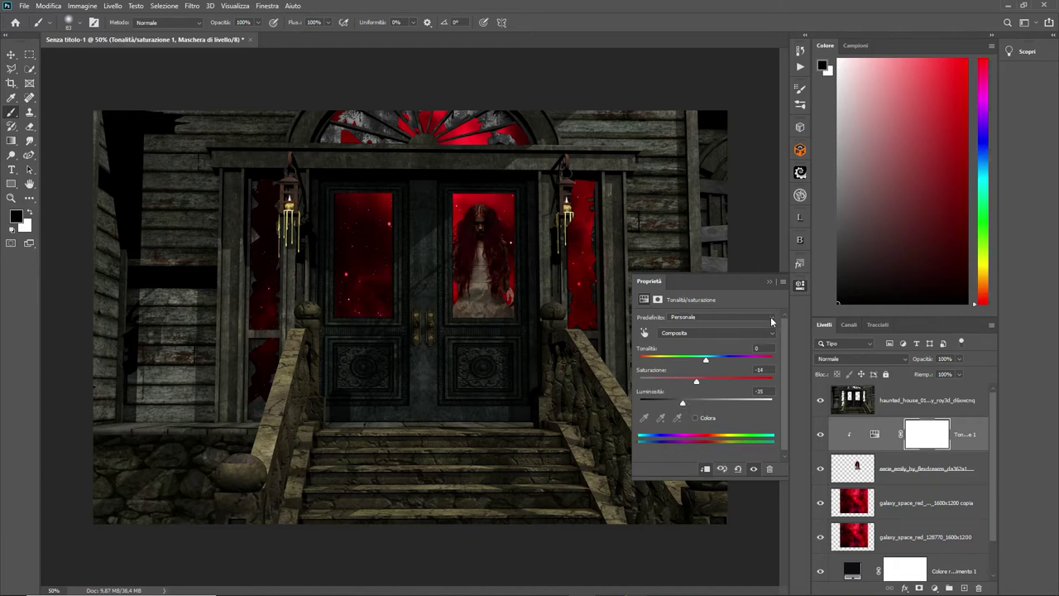
pyautogui.click(770, 283)
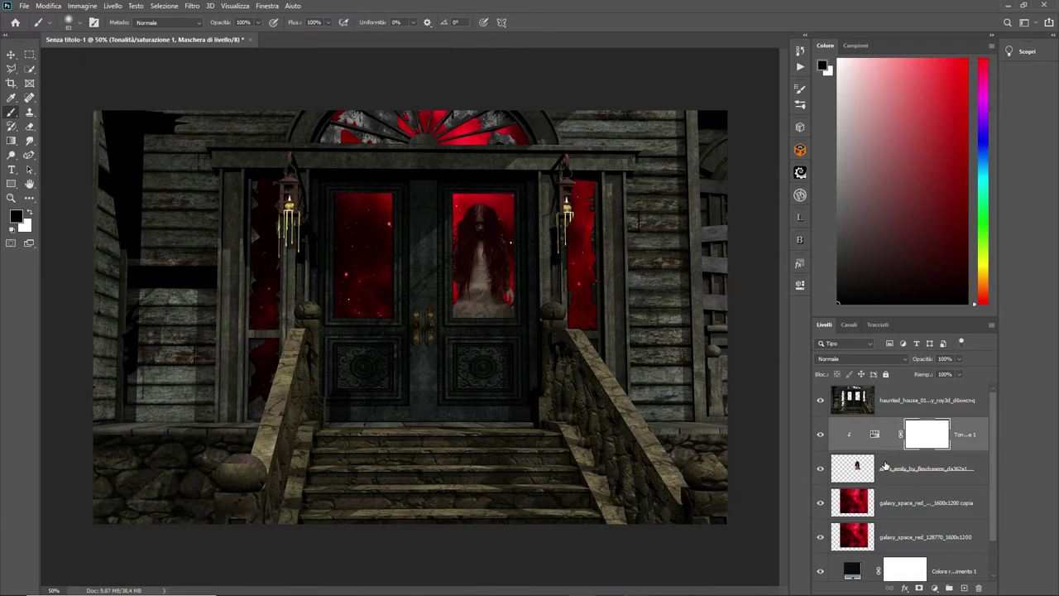
pyautogui.click(884, 466)
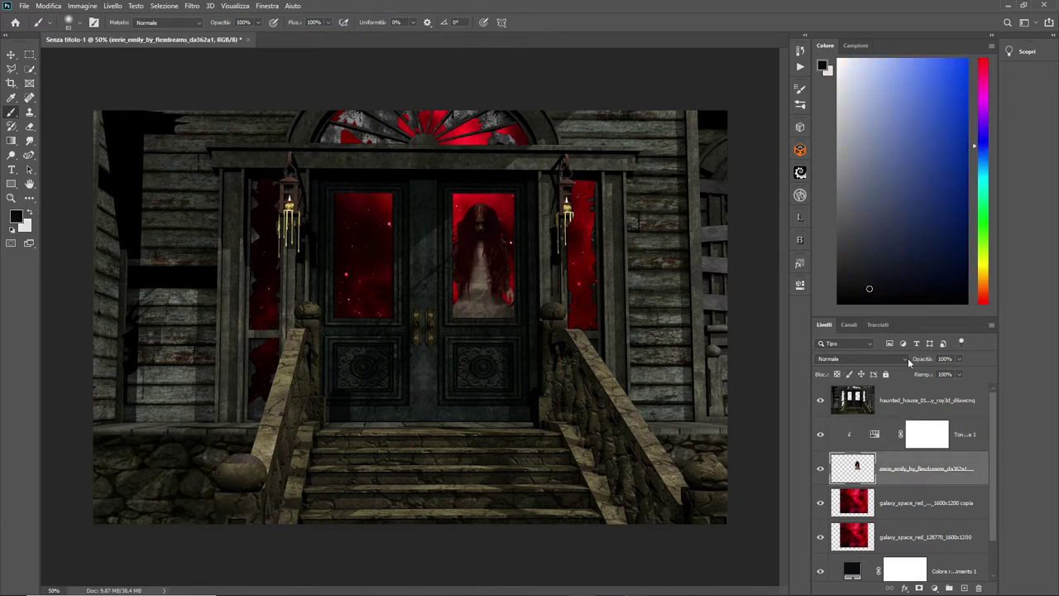
pyautogui.click(908, 358)
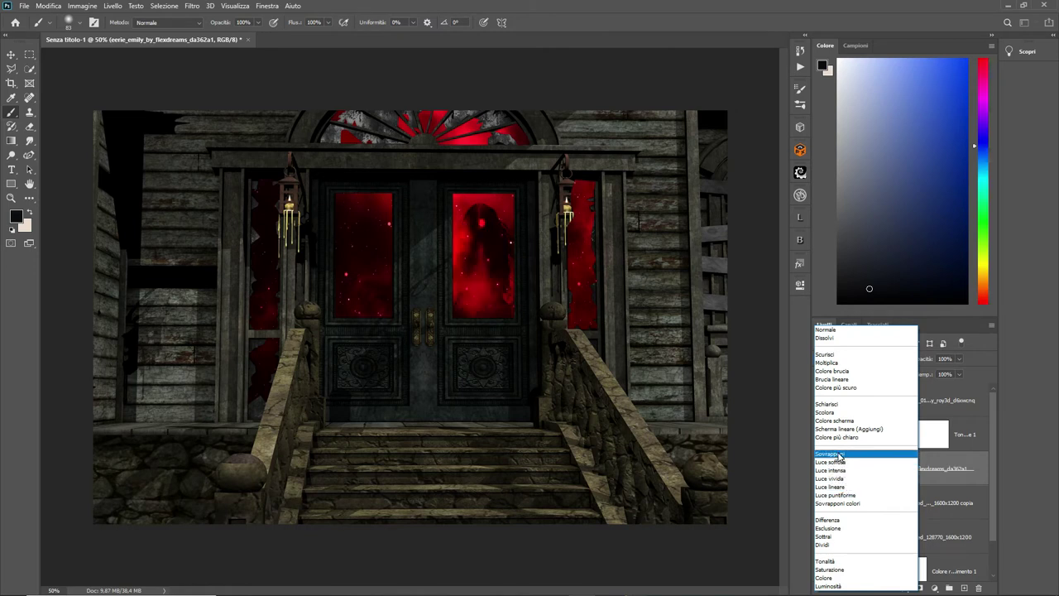
pyautogui.click(826, 329)
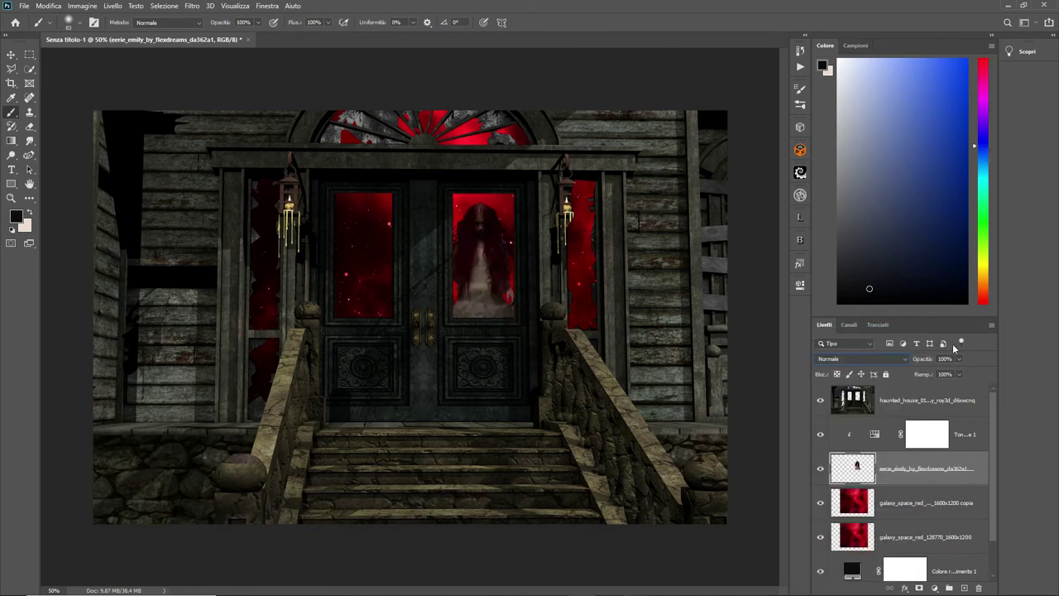
pyautogui.click(959, 358)
pyautogui.moveTo(958, 372); pyautogui.dragTo(940, 372)
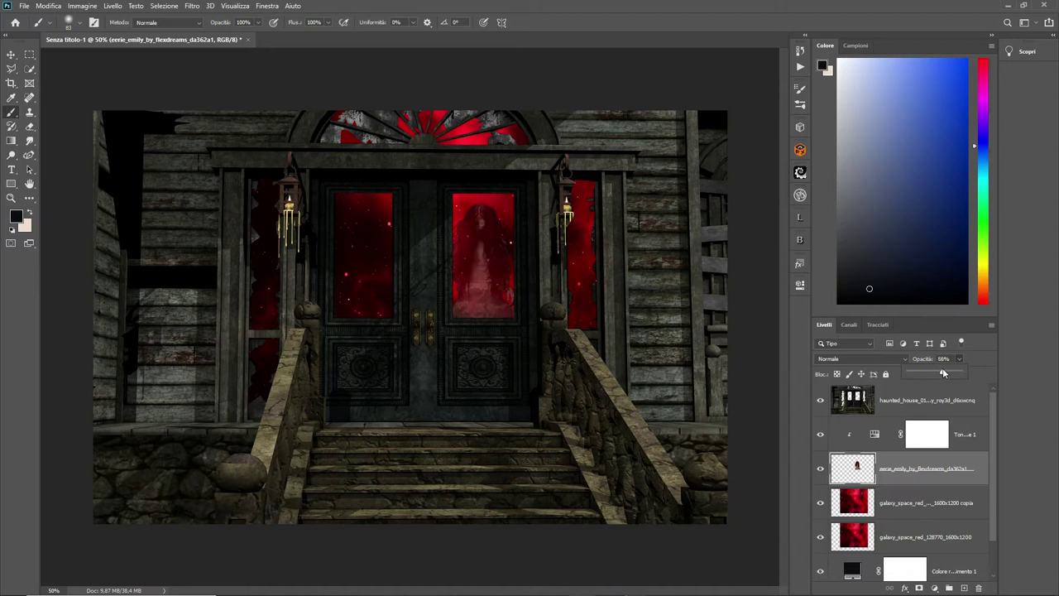
pyautogui.moveTo(962, 373); pyautogui.dragTo(971, 373)
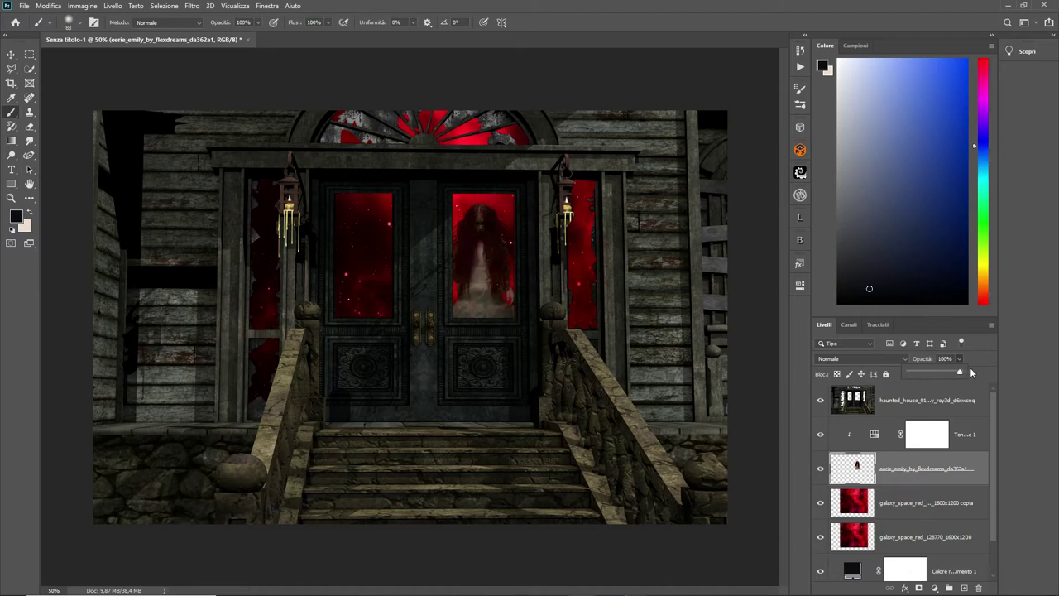
# Step: Move both galaxy_space_red layers about 0.21 inch to the right
pyautogui.click(867, 501)
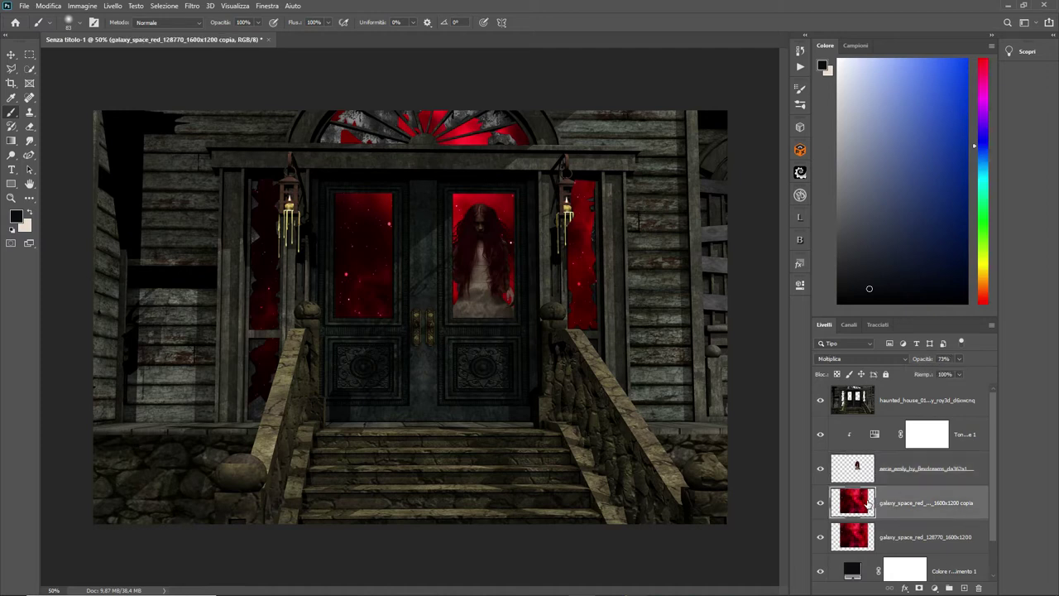
pyautogui.keyDown('shift'); pyautogui.click(929, 539); pyautogui.keyUp('shift')
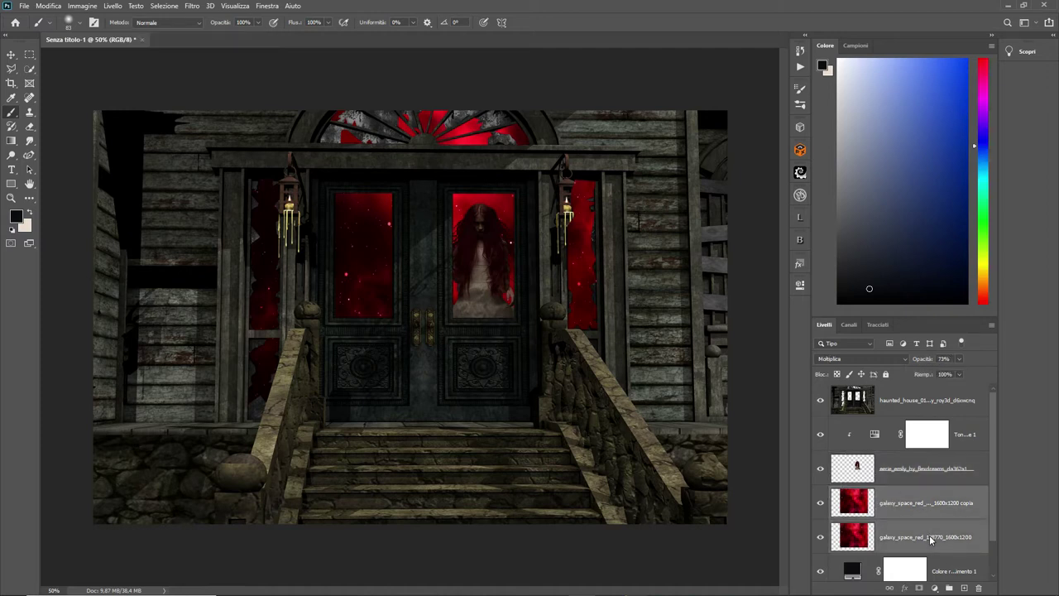
pyautogui.click(11, 55)
pyautogui.moveTo(343, 239); pyautogui.dragTo(335, 240)
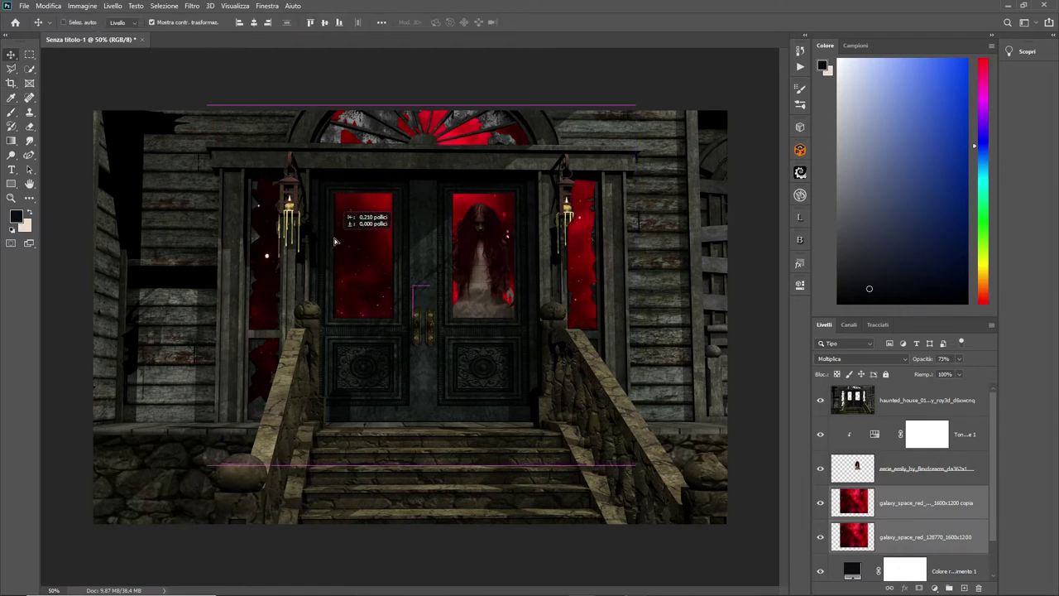
pyautogui.click(865, 469)
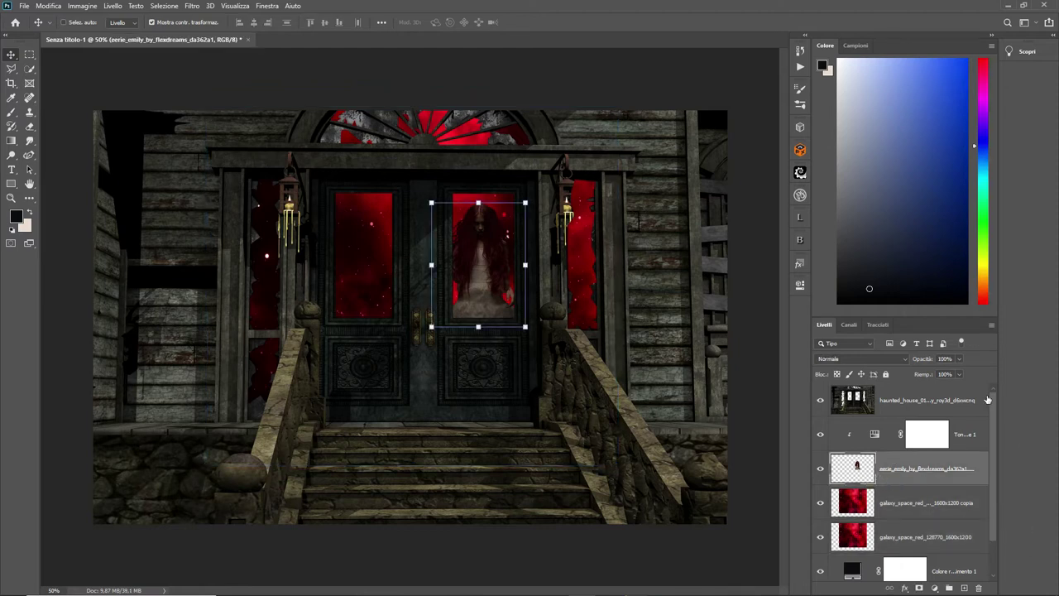
# Step: Try Luce lineare on eerie_emily, then return it to Normale at about 60% opacity
pyautogui.click(905, 358)
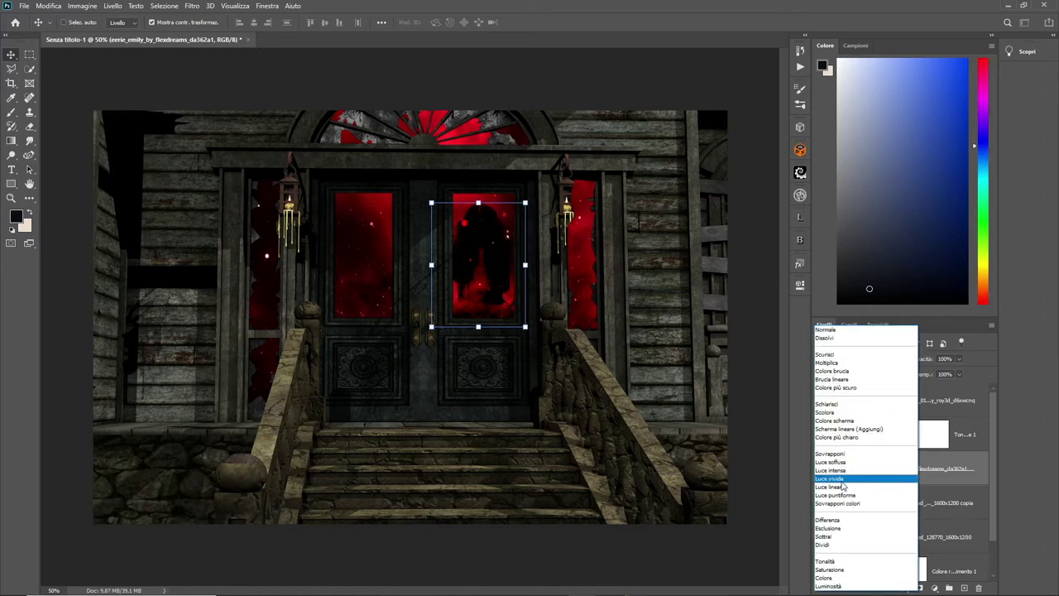
pyautogui.click(841, 488)
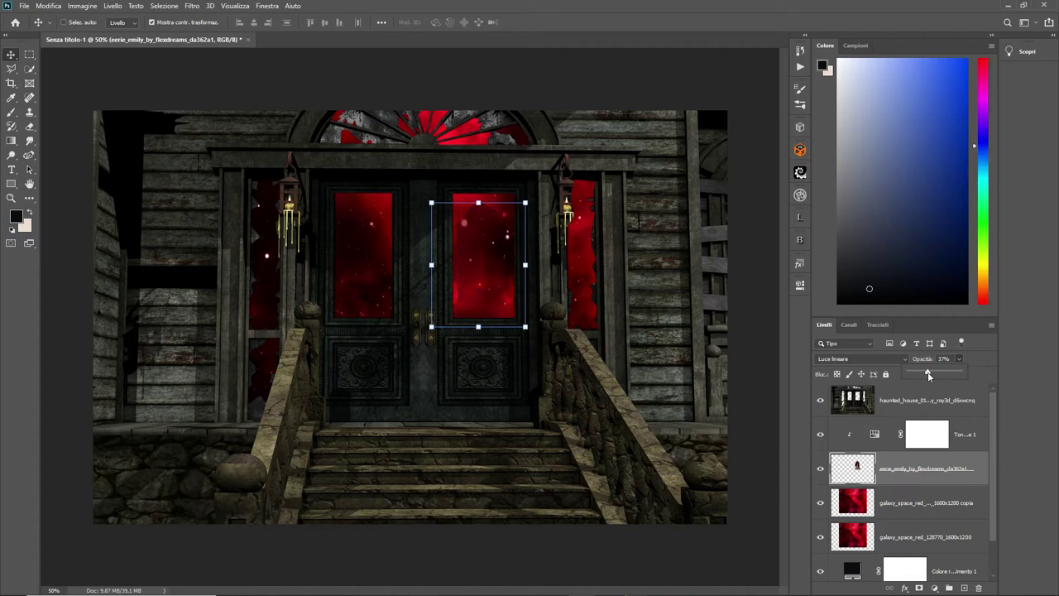
pyautogui.click(904, 359)
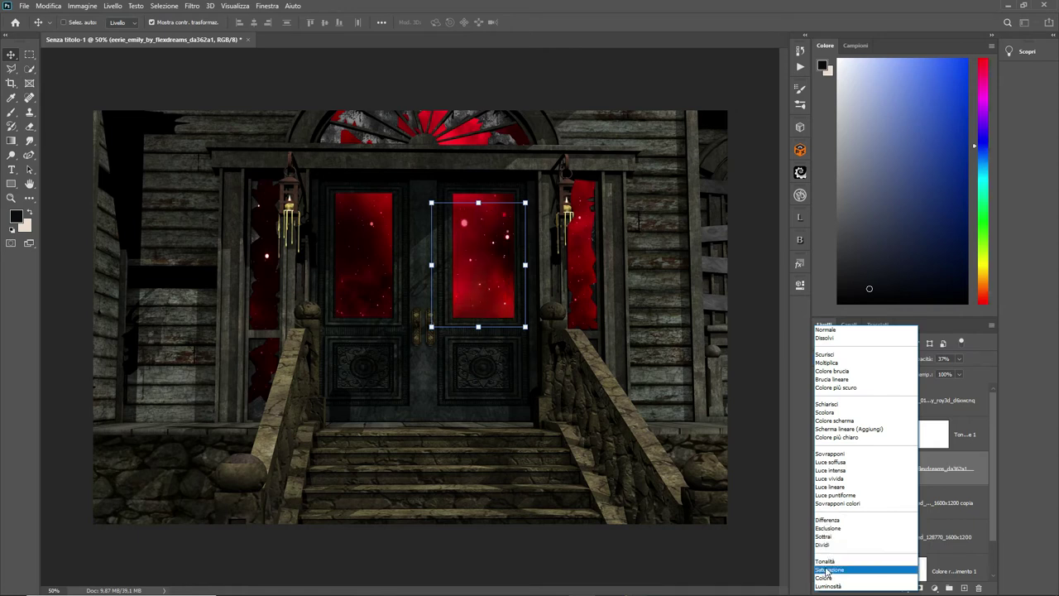
pyautogui.press('Escape')
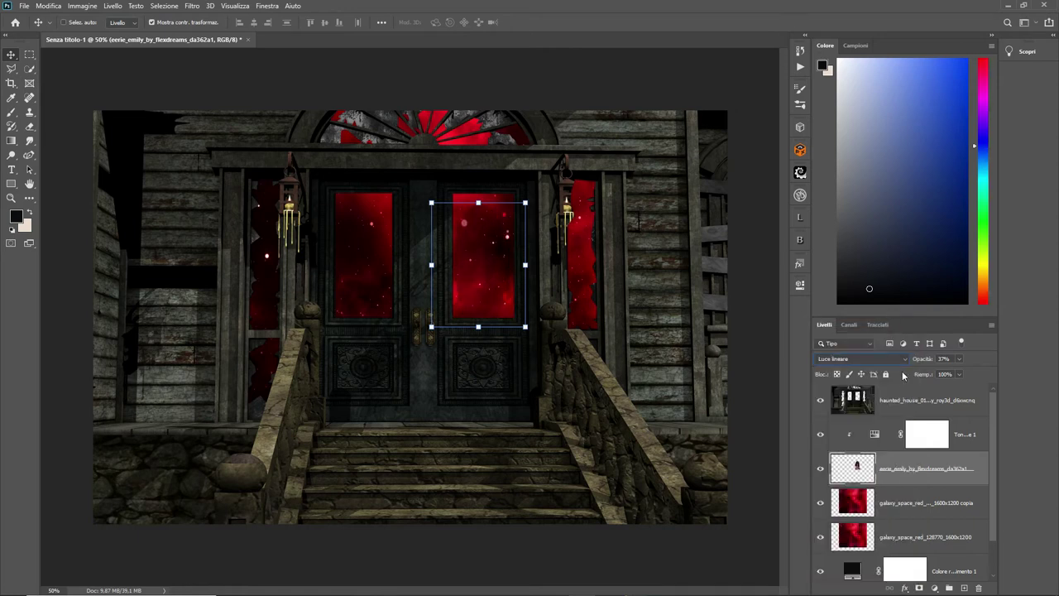
pyautogui.click(902, 358)
pyautogui.click(823, 330)
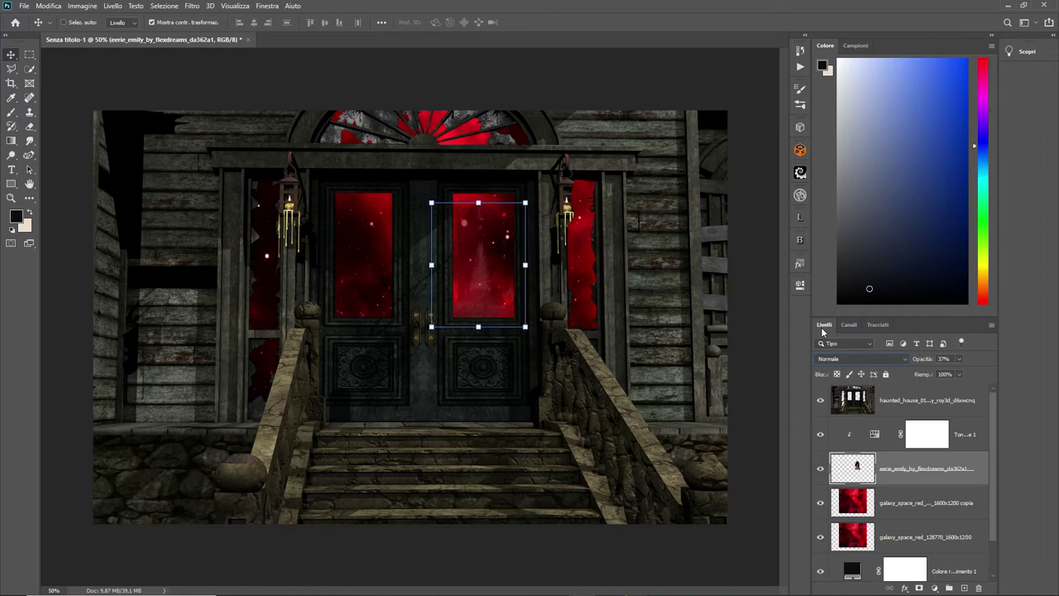
pyautogui.click(960, 358)
pyautogui.moveTo(955, 370); pyautogui.dragTo(971, 377)
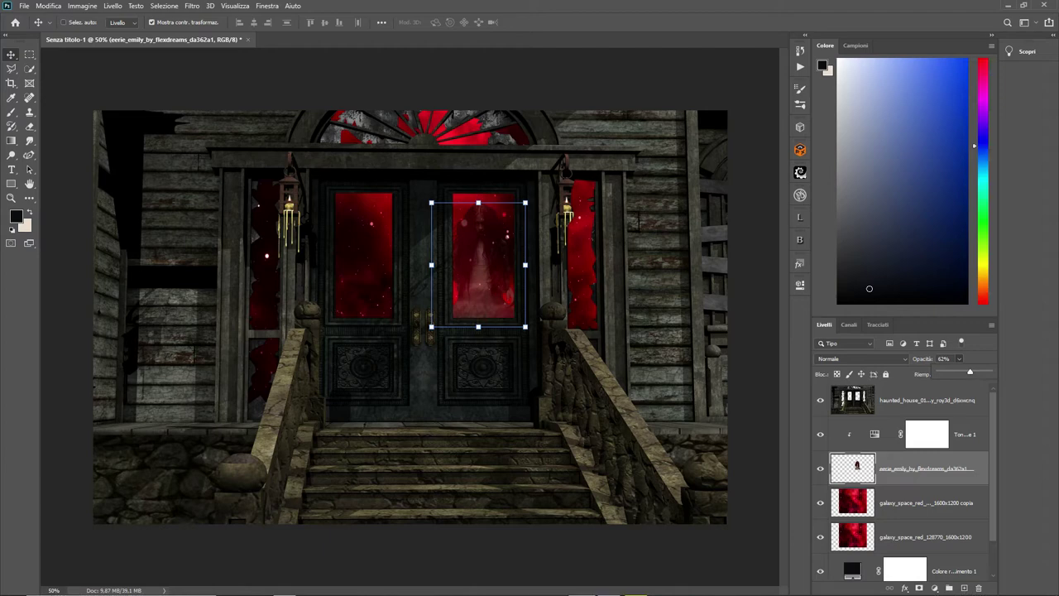
pyautogui.click(989, 592)
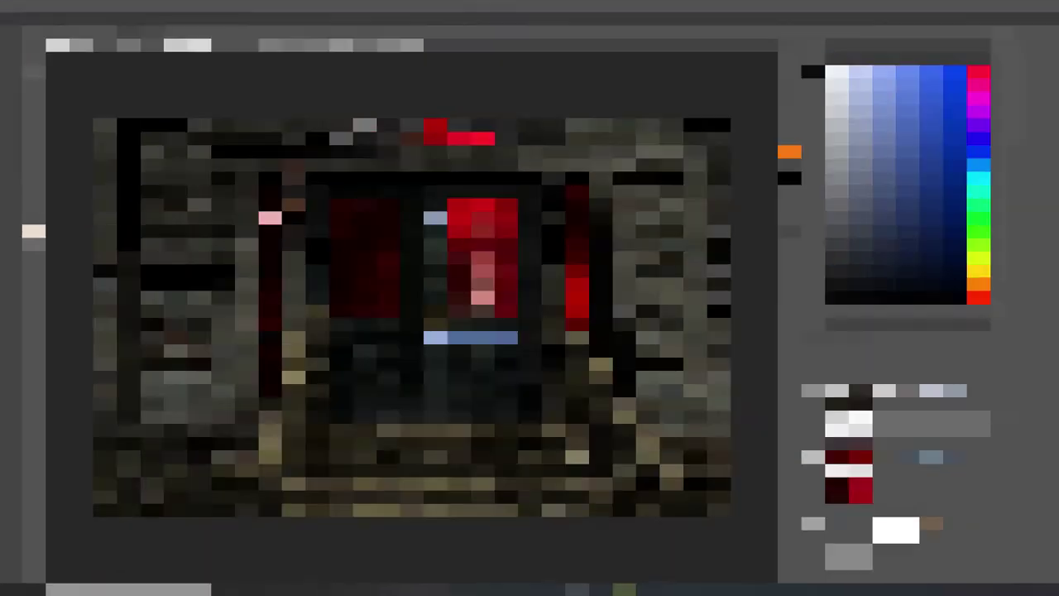
# Step: Blend eerie_emily as Luce lineare at 55% opacity, then select the haunted_house layer
pyautogui.click(860, 359)
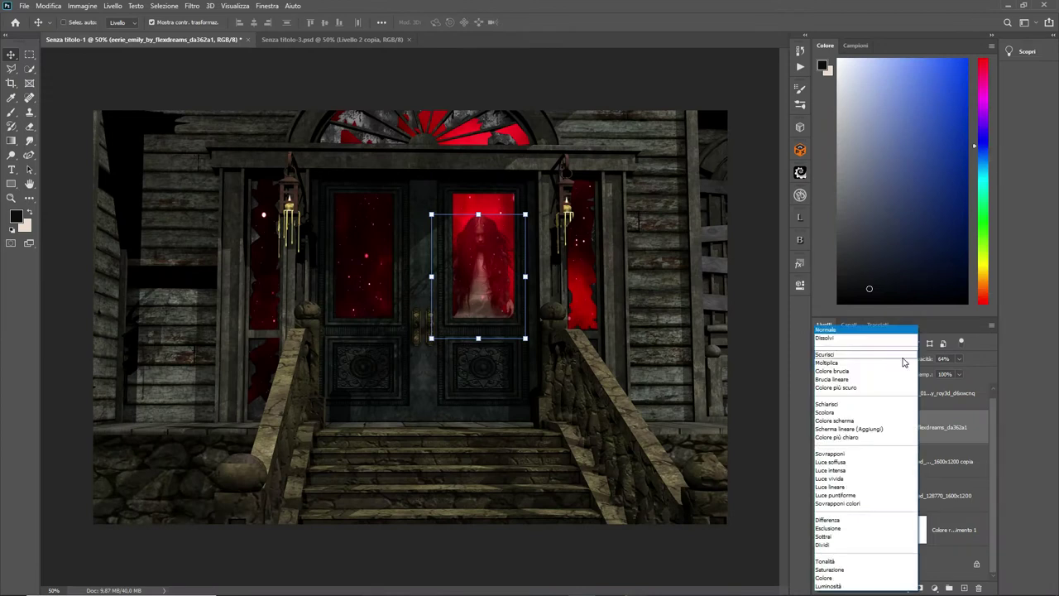
pyautogui.click(829, 486)
pyautogui.click(959, 359)
pyautogui.moveTo(958, 374); pyautogui.dragTo(957, 374)
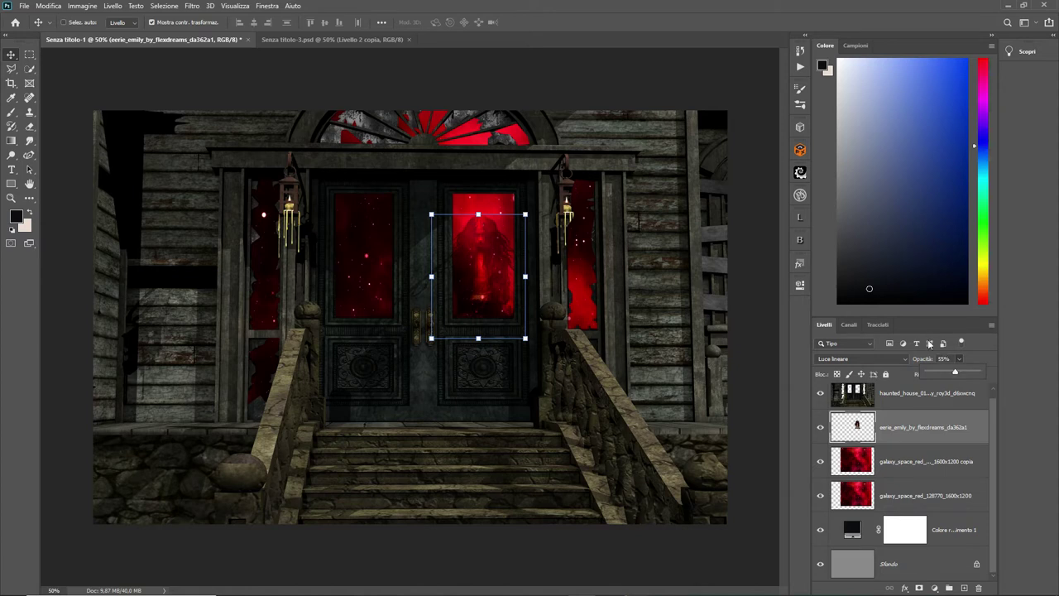
pyautogui.click(903, 396)
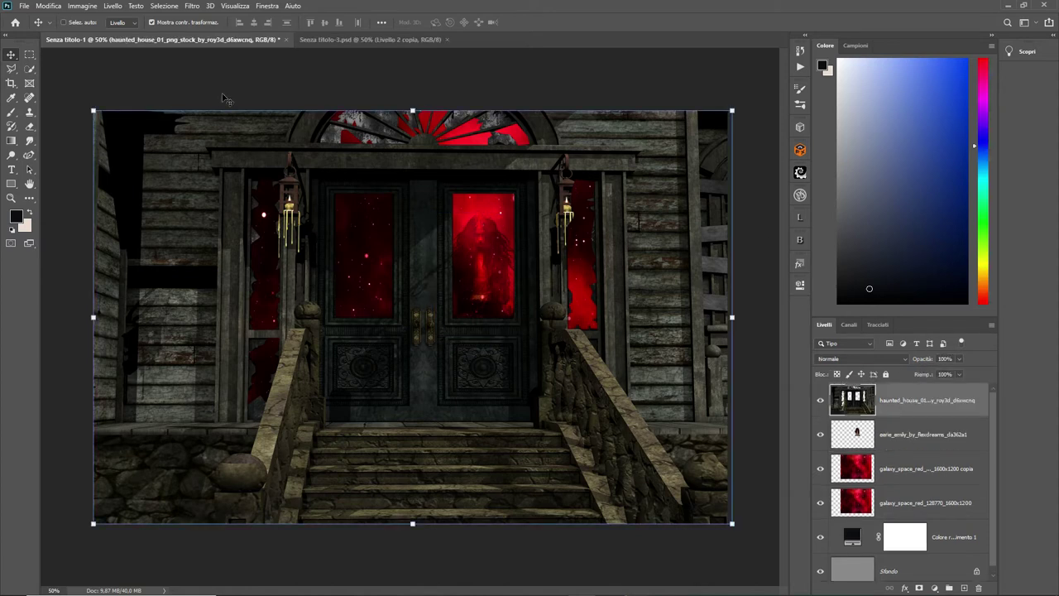
# Step: Spot-heal the right and left wall lanterns, their chimes and leftover remnants
pyautogui.click(29, 98)
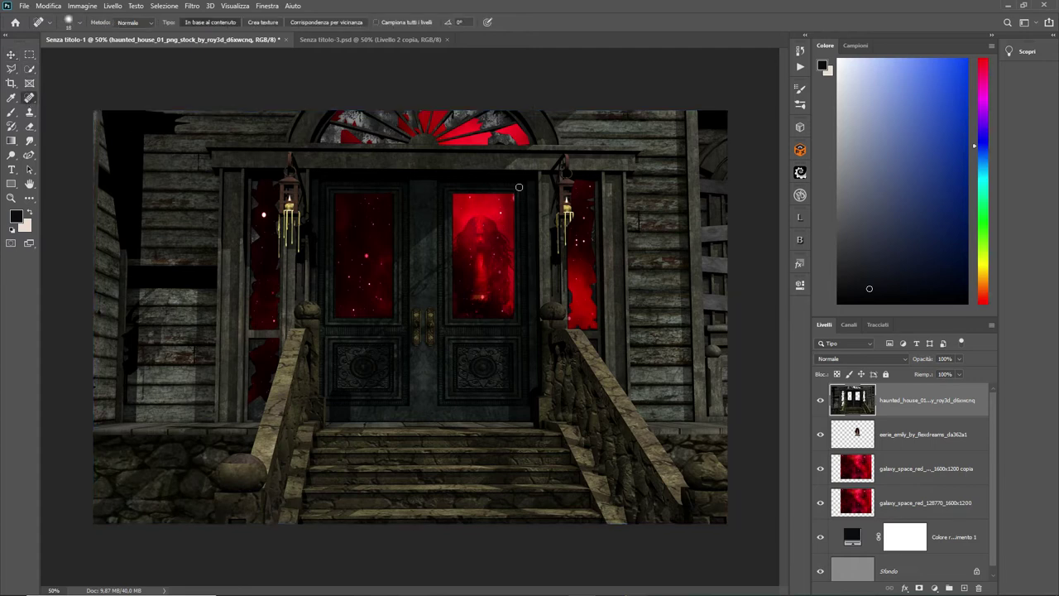
pyautogui.scroll(2, 564, 187)
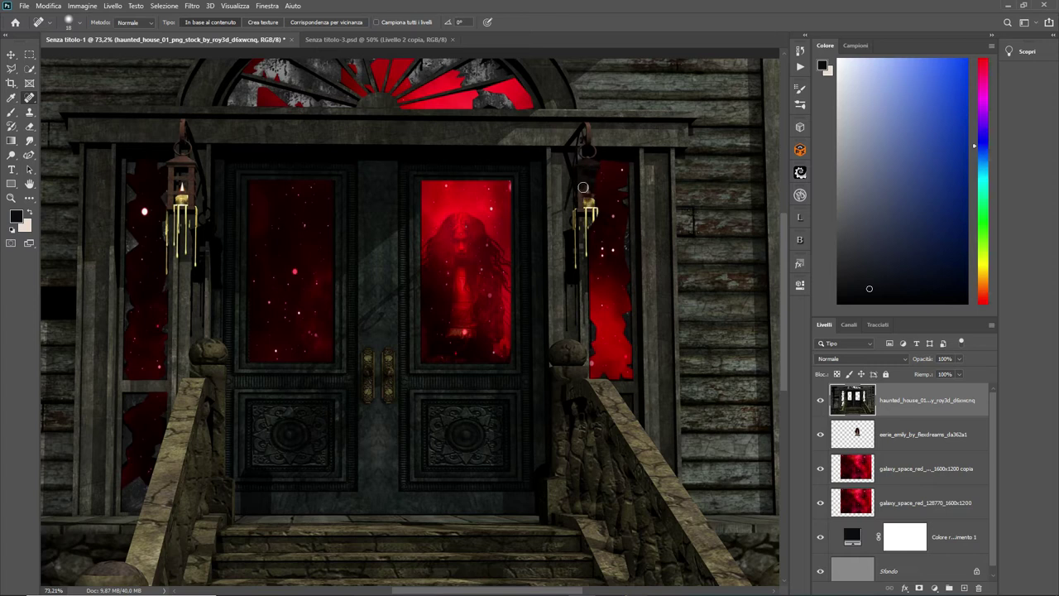
pyautogui.moveTo(587, 200); pyautogui.dragTo(574, 263)
pyautogui.moveTo(584, 226)
pyautogui.mouseDown()
pyautogui.moveTo(589, 196)
pyautogui.moveTo(586, 254)
pyautogui.moveTo(593, 214)
pyautogui.moveTo(592, 228)
pyautogui.mouseUp()
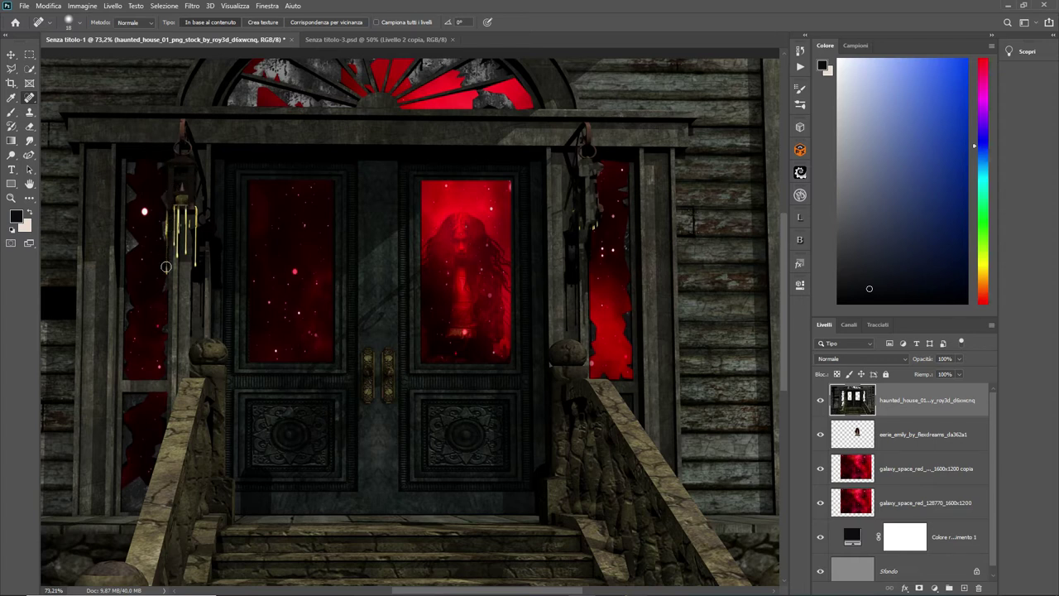
pyautogui.moveTo(176, 209); pyautogui.dragTo(187, 263)
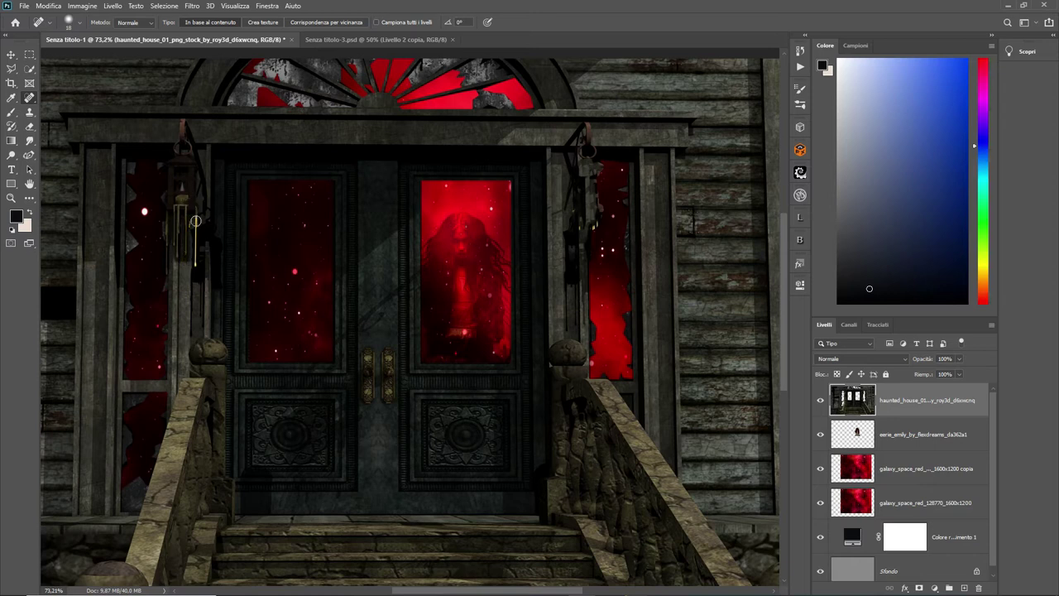
pyautogui.moveTo(195, 221)
pyautogui.mouseDown()
pyautogui.moveTo(196, 252)
pyautogui.moveTo(190, 238)
pyautogui.mouseUp()
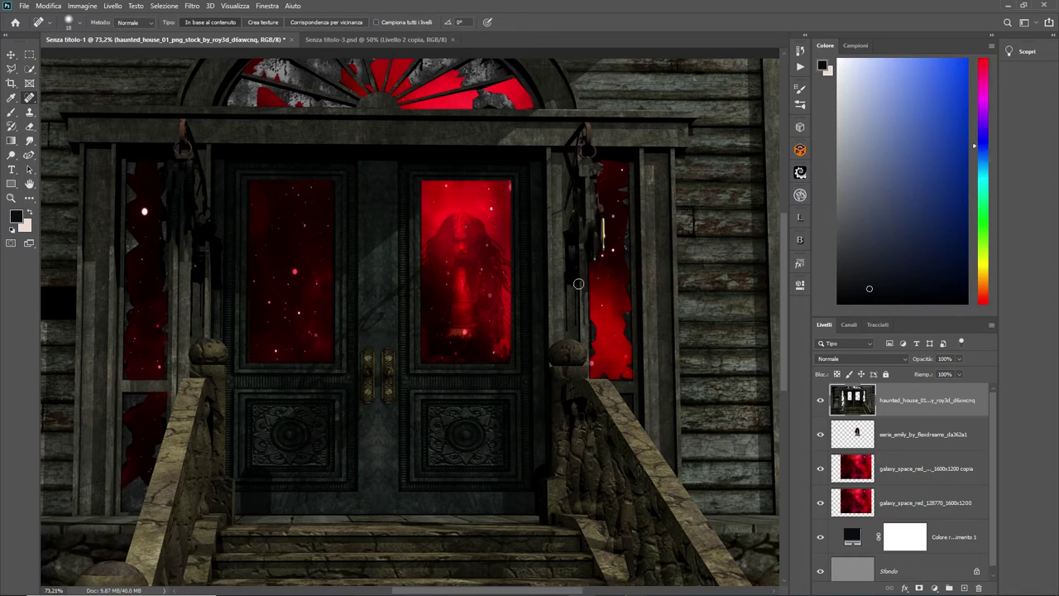
pyautogui.moveTo(599, 266)
pyautogui.mouseDown()
pyautogui.moveTo(594, 230)
pyautogui.moveTo(598, 258)
pyautogui.mouseUp()
# Step: Lasso around the right door's hanging chain, then clear the selection
pyautogui.click(11, 68)
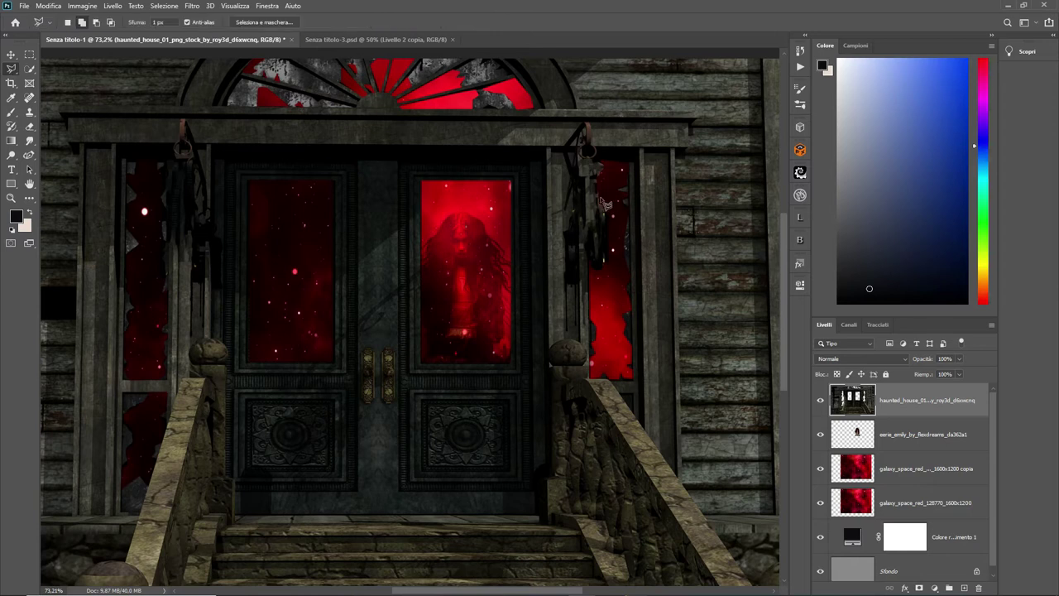
pyautogui.moveTo(602, 202)
pyautogui.mouseDown()
pyautogui.moveTo(593, 275)
pyautogui.moveTo(609, 287)
pyautogui.moveTo(621, 217)
pyautogui.moveTo(602, 201)
pyautogui.mouseUp()
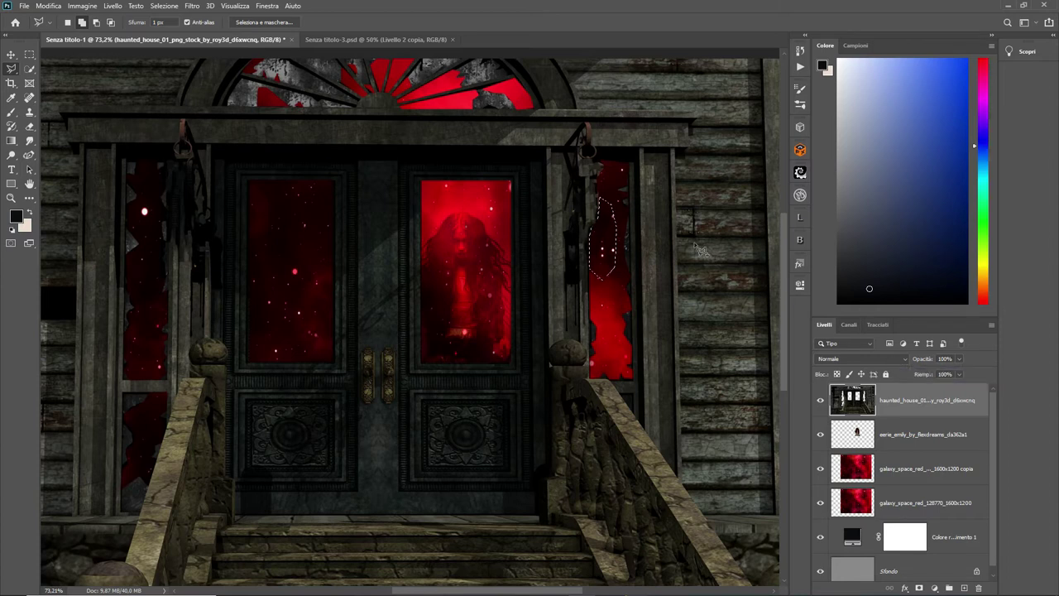
pyautogui.click(164, 5)
pyautogui.click(173, 30)
pyautogui.click(24, 6)
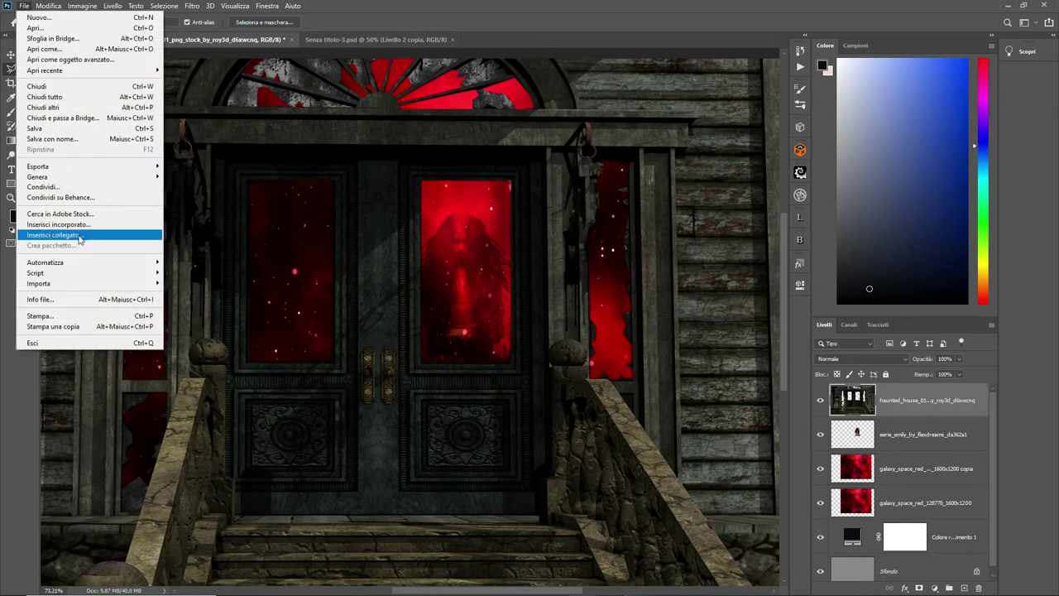
pyautogui.click(75, 225)
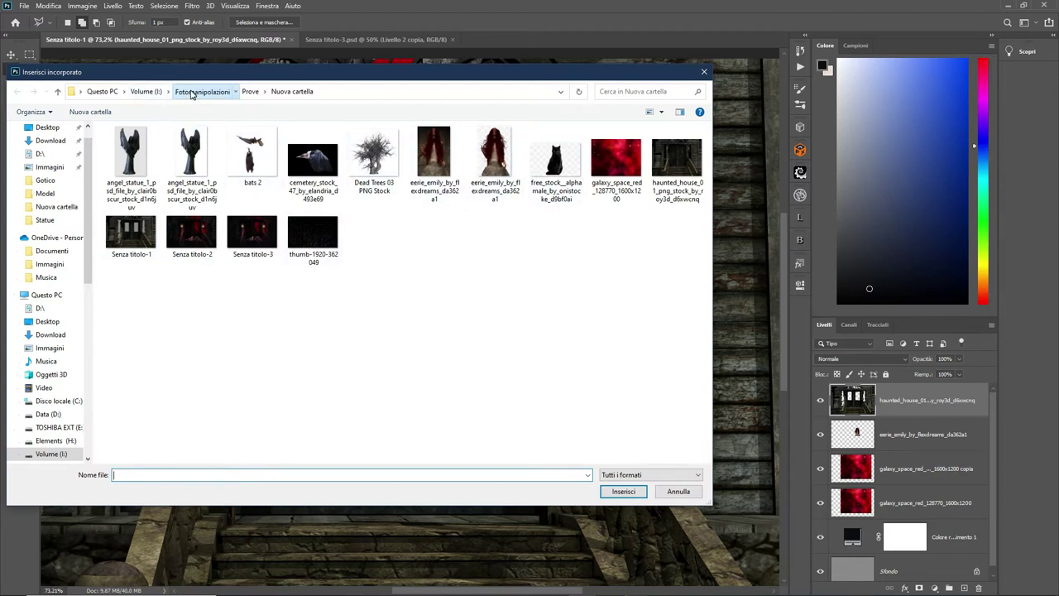
pyautogui.click(191, 91)
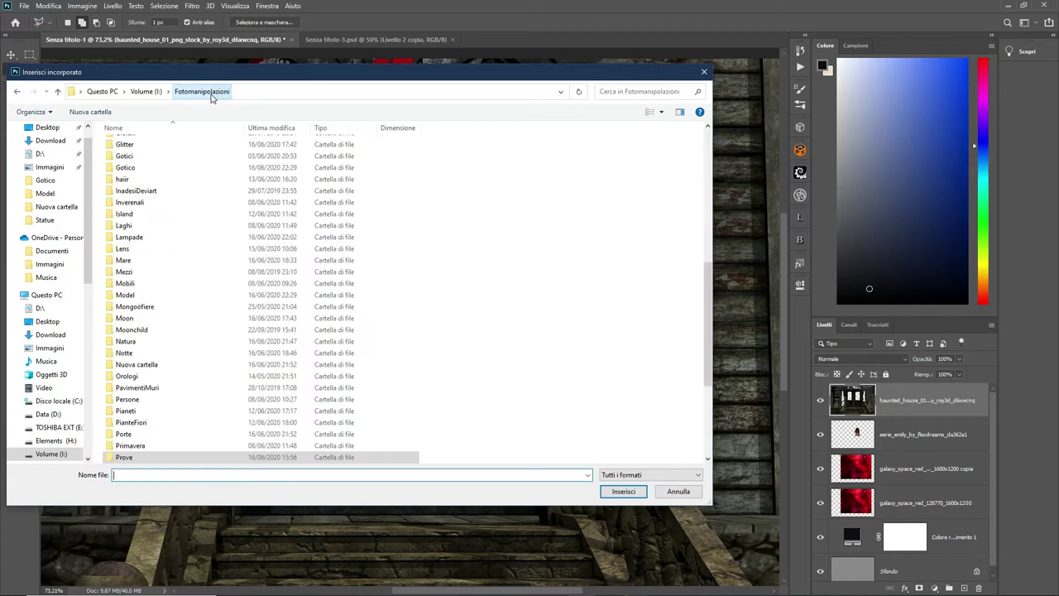
pyautogui.doubleClick(137, 236)
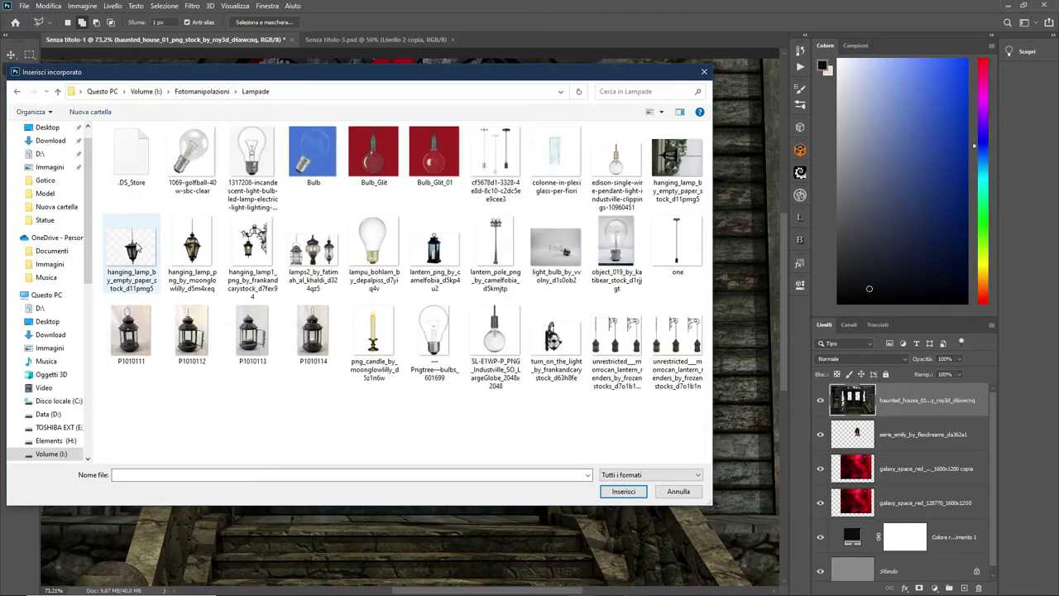
pyautogui.click(132, 248)
pyautogui.click(623, 492)
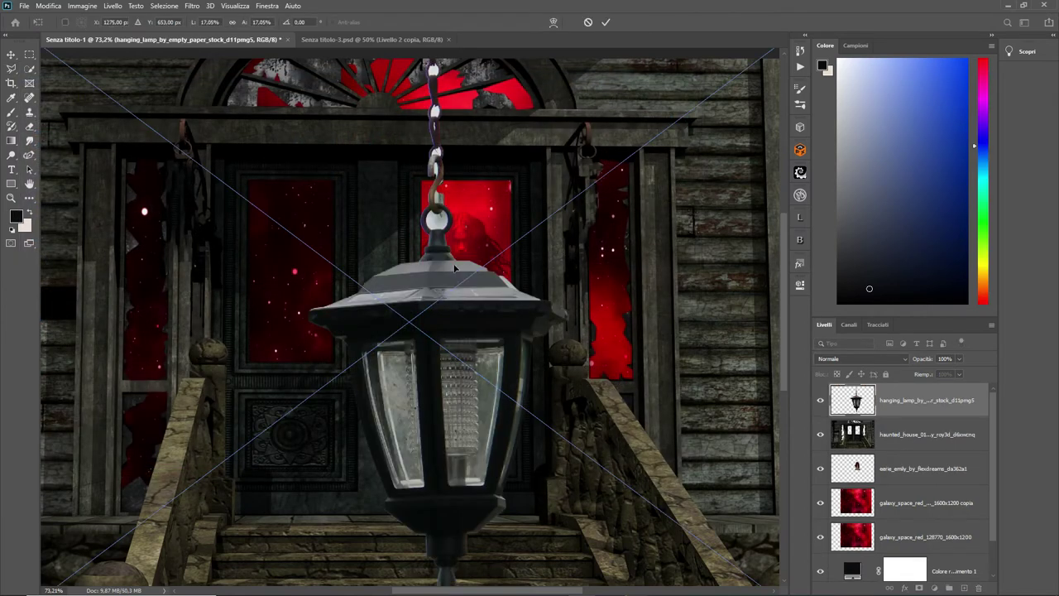
pyautogui.scroll(-2, 116, 136)
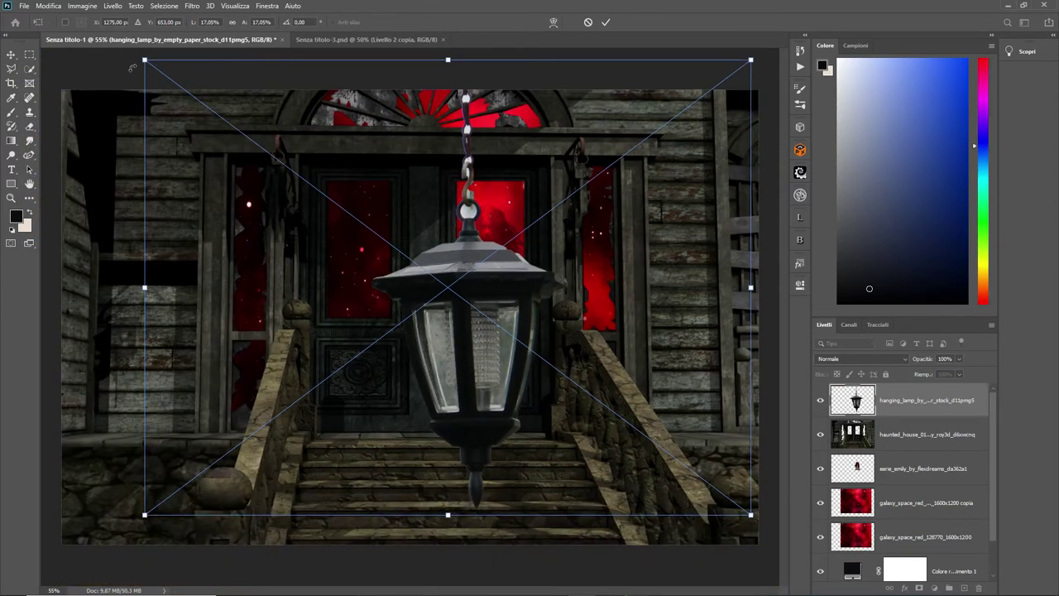
pyautogui.moveTo(144, 60); pyautogui.dragTo(170, 112)
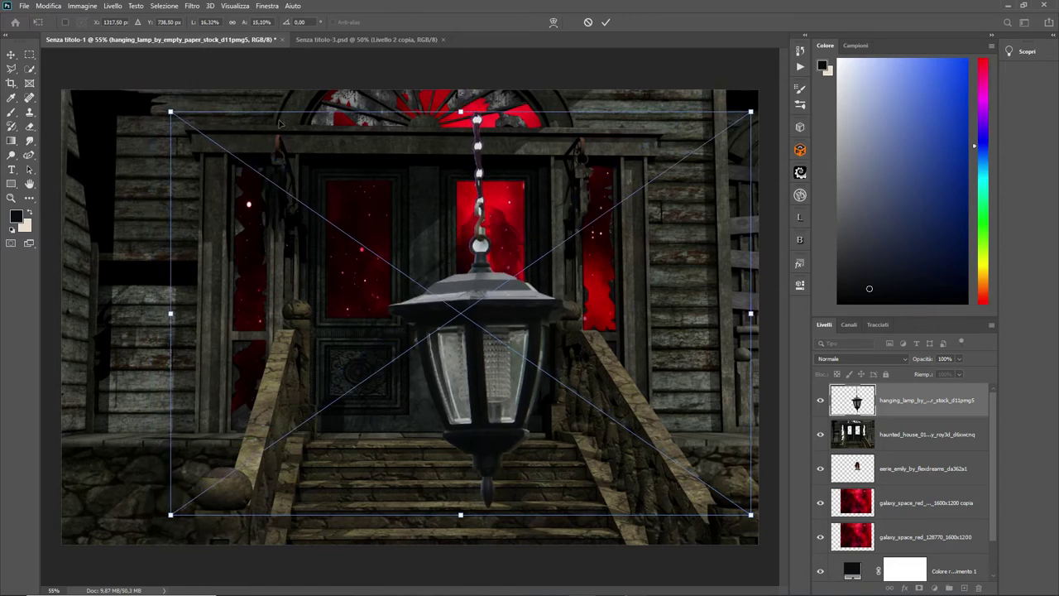
pyautogui.click(588, 22)
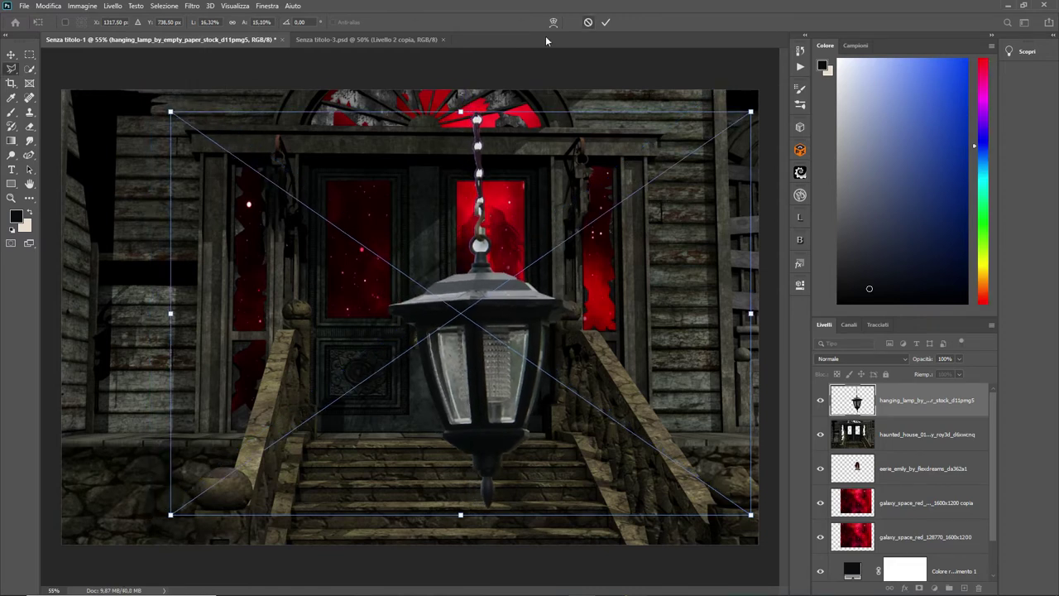
# Step: Open the hanging lamp image as its own document
pyautogui.click(29, 69)
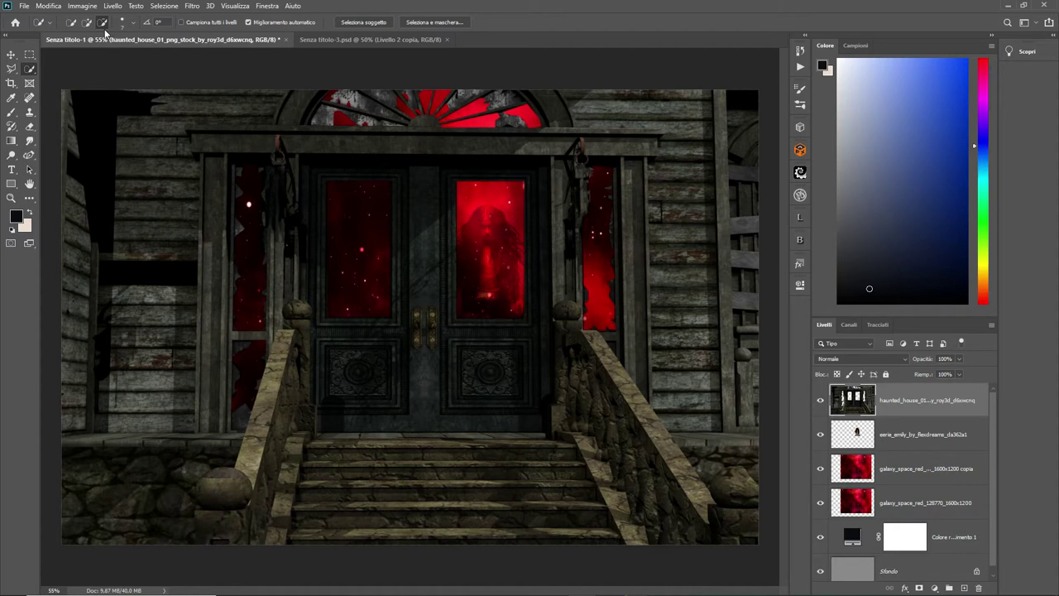
pyautogui.click(24, 6)
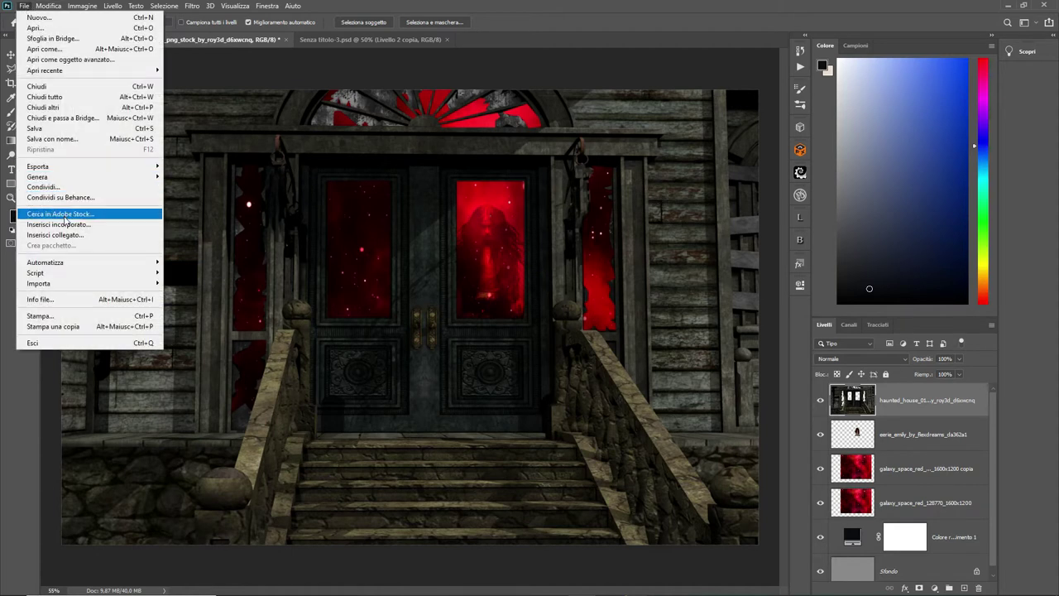
pyautogui.click(50, 27)
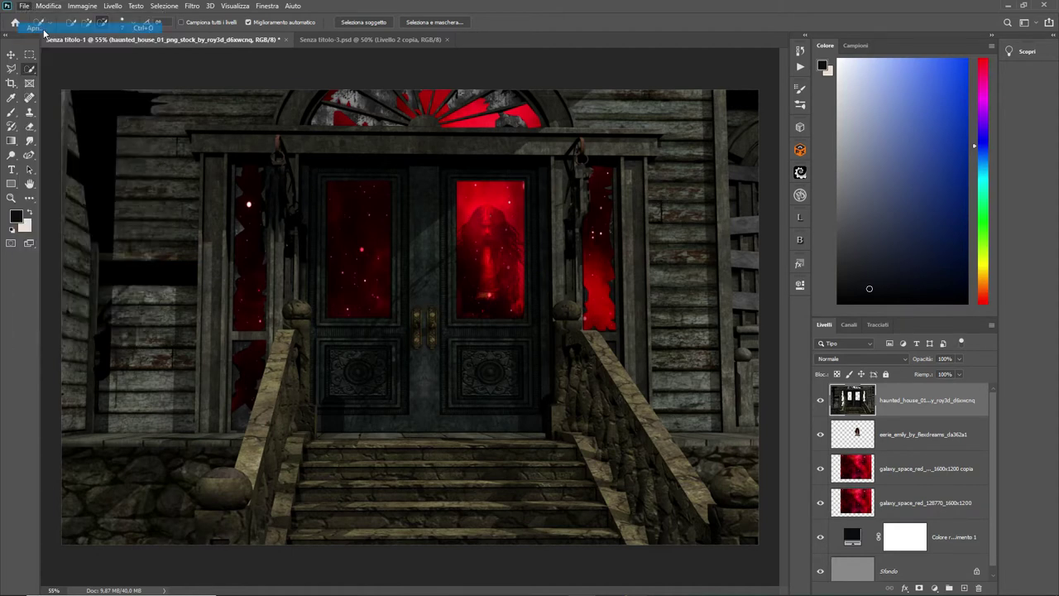
pyautogui.click(130, 248)
pyautogui.click(626, 508)
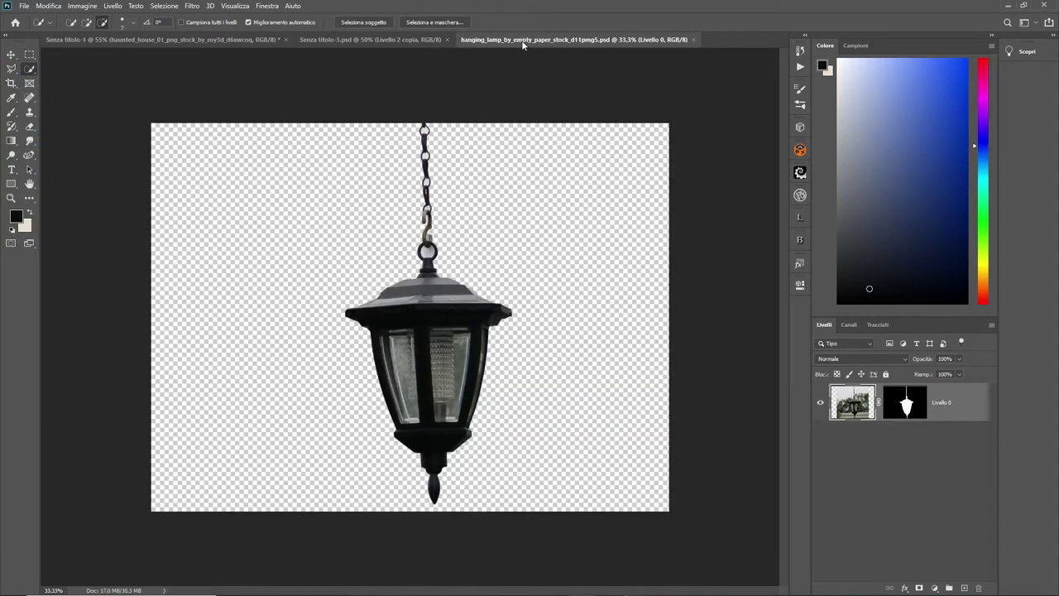
# Step: Zoom in and open the lamp's layer mask in Seleziona e maschera
pyautogui.scroll(1, 508, 248)
pyautogui.scroll(1, 507, 248)
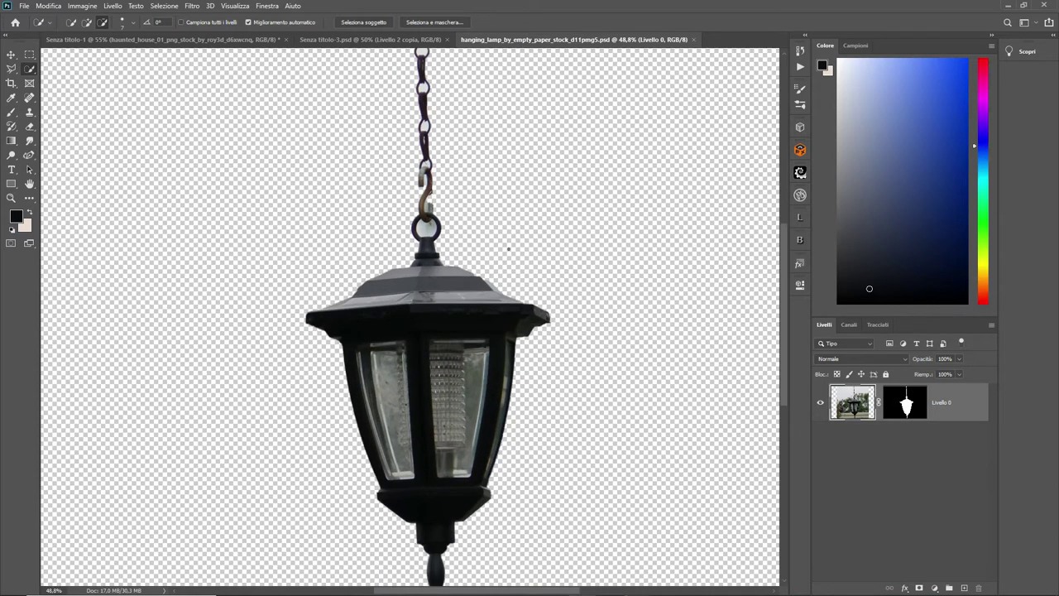
pyautogui.rightClick(904, 405)
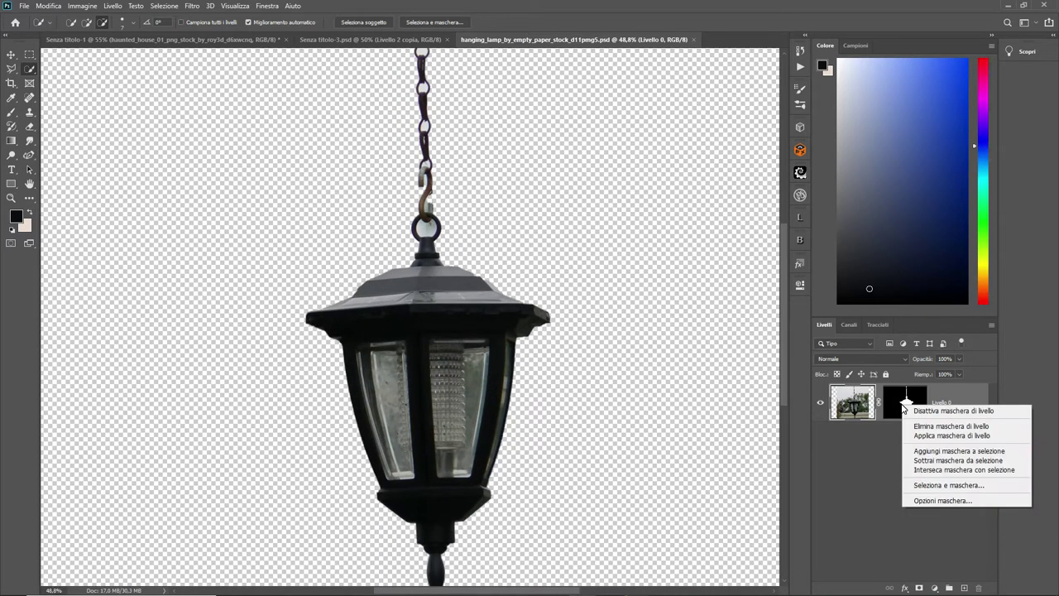
pyautogui.click(951, 486)
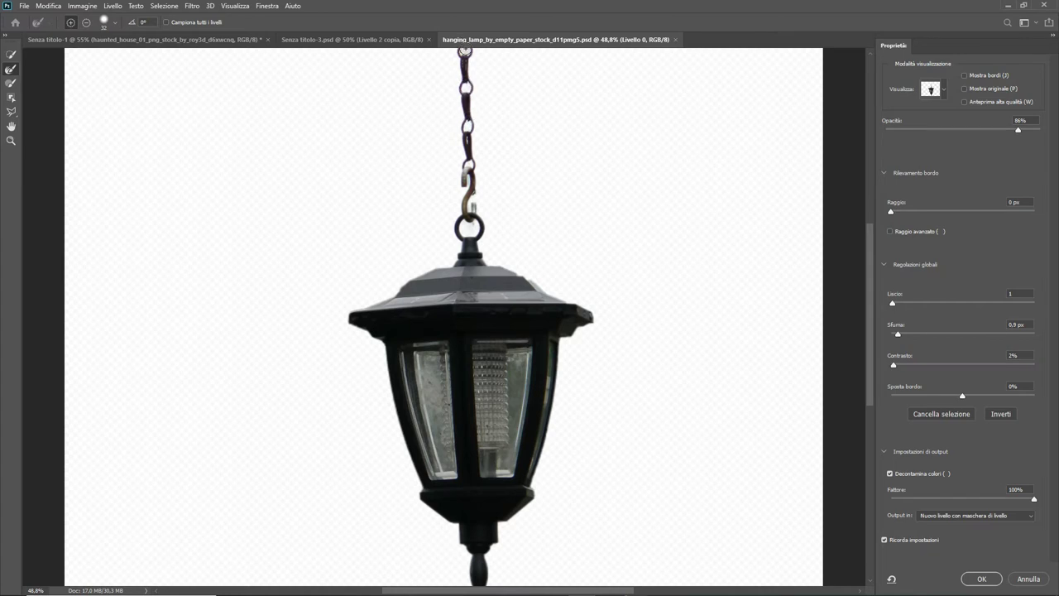
# Step: Preview the mask in Sovrapponi view and output the lamp to a new masked layer
pyautogui.moveTo(869, 237)
pyautogui.mouseDown()
pyautogui.moveTo(862, 198)
pyautogui.moveTo(859, 235)
pyautogui.mouseUp()
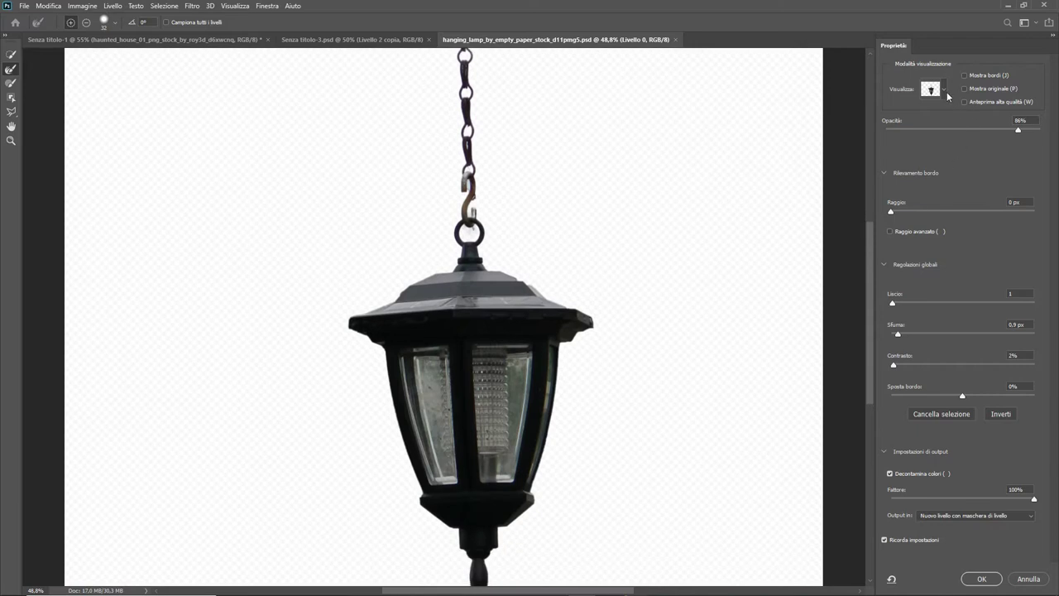
pyautogui.click(946, 93)
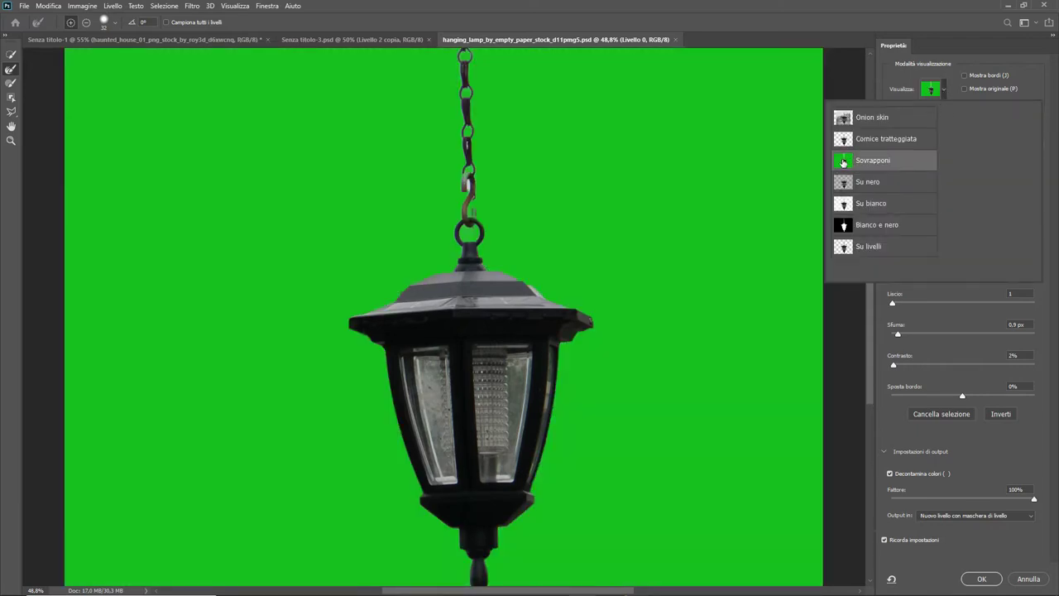
pyautogui.click(877, 159)
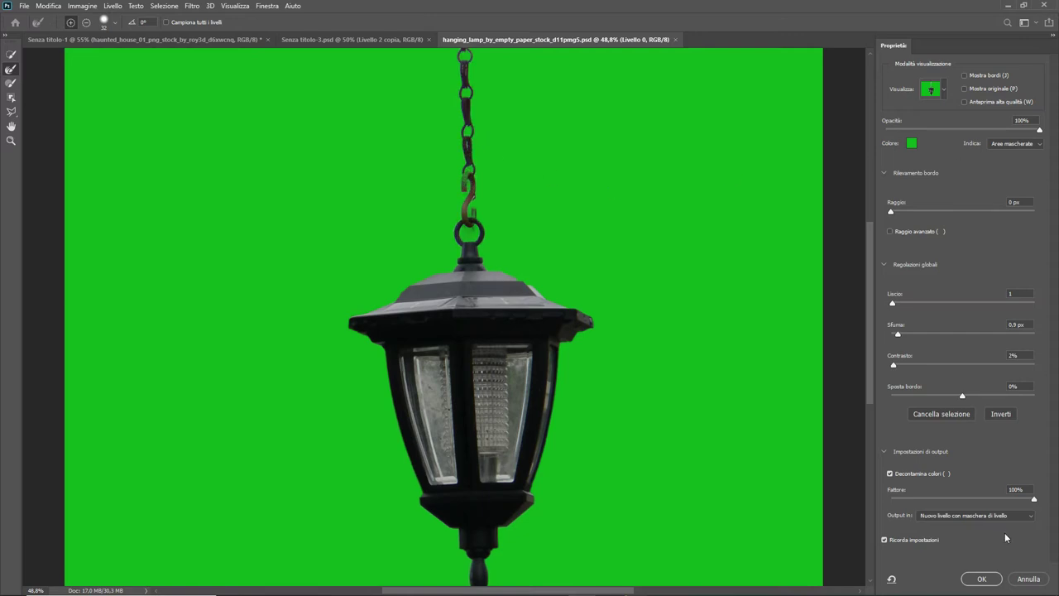
pyautogui.click(981, 578)
# Step: Delete Livello 0's original mask and apply the mask on Livello 0 copia
pyautogui.moveTo(900, 444); pyautogui.dragTo(983, 586)
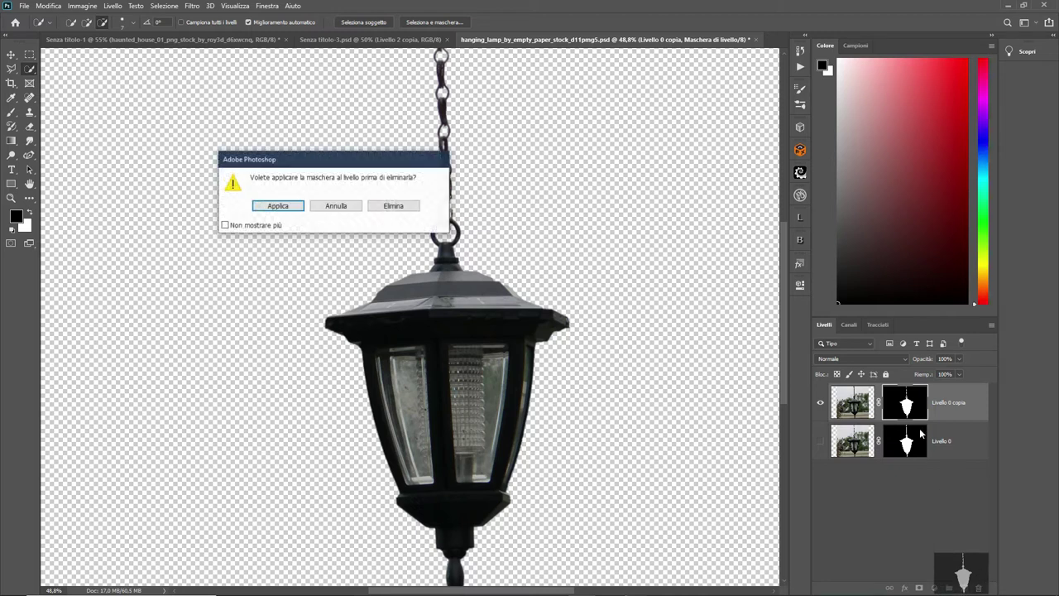
pyautogui.click(392, 207)
pyautogui.rightClick(910, 410)
pyautogui.click(935, 434)
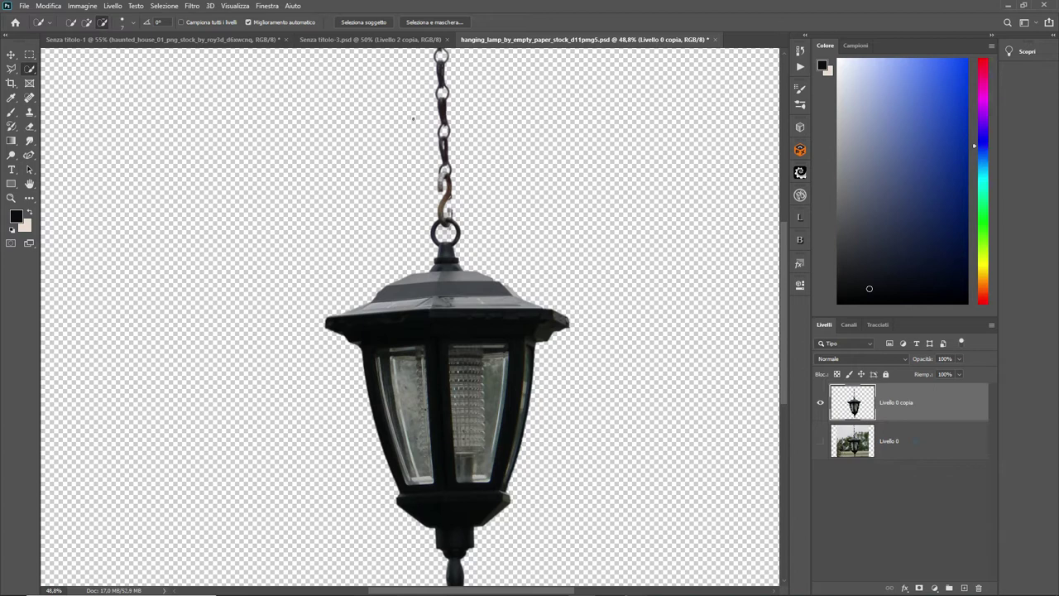
pyautogui.click(12, 55)
# Step: Bring the lamp into the haunted-house document and shrink it beside the left door
pyautogui.moveTo(445, 290)
pyautogui.mouseDown()
pyautogui.moveTo(159, 63)
pyautogui.moveTo(258, 318)
pyautogui.mouseUp()
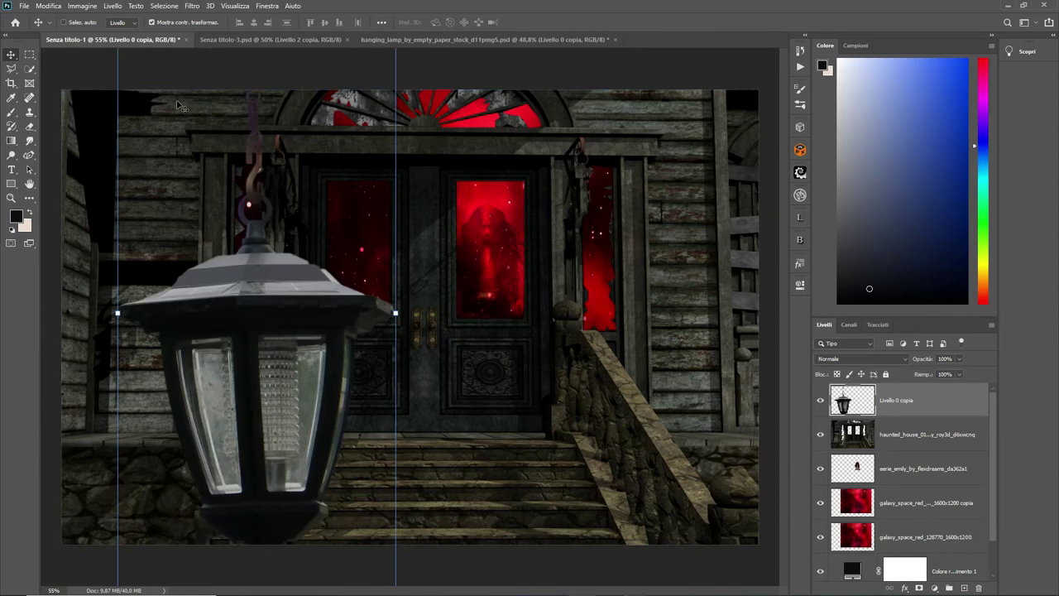
pyautogui.hotkey('ctrl', '0')
pyautogui.moveTo(210, 100)
pyautogui.mouseDown()
pyautogui.moveTo(373, 433)
pyautogui.moveTo(322, 244)
pyautogui.mouseUp()
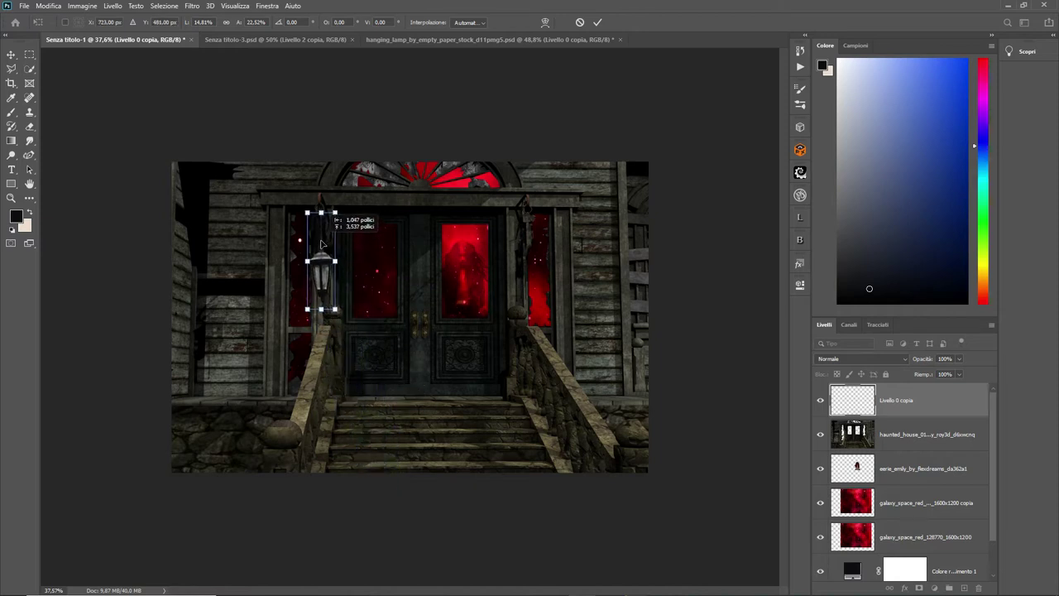
pyautogui.moveTo(321, 309); pyautogui.dragTo(321, 291)
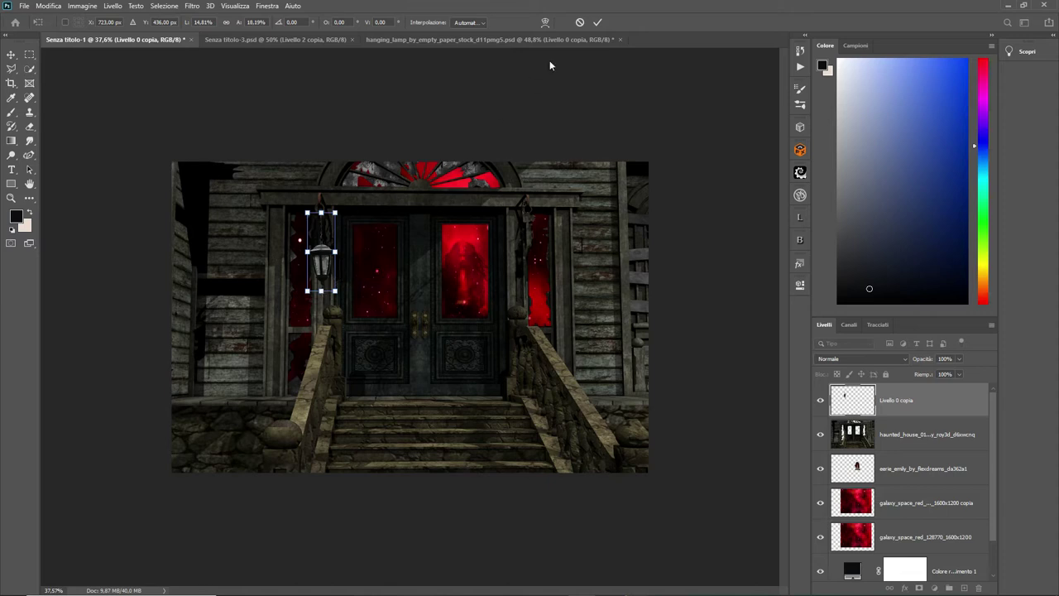
pyautogui.click(599, 25)
# Step: Duplicate the lamp layer as Livello 0 copia 2
pyautogui.scroll(1, 768, 385)
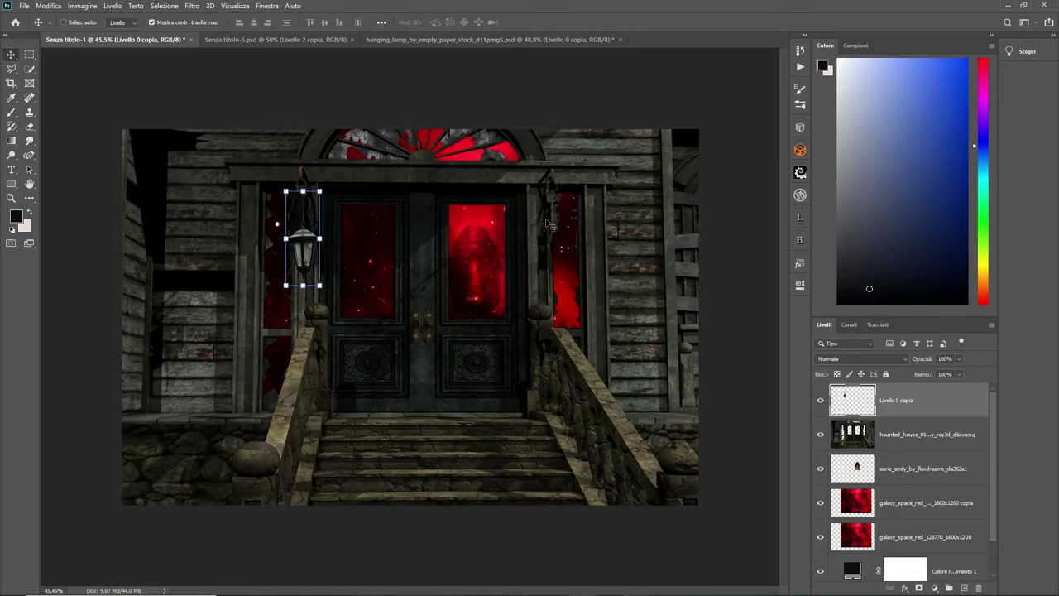
pyautogui.scroll(1, 768, 385)
pyautogui.moveTo(852, 401); pyautogui.dragTo(964, 586)
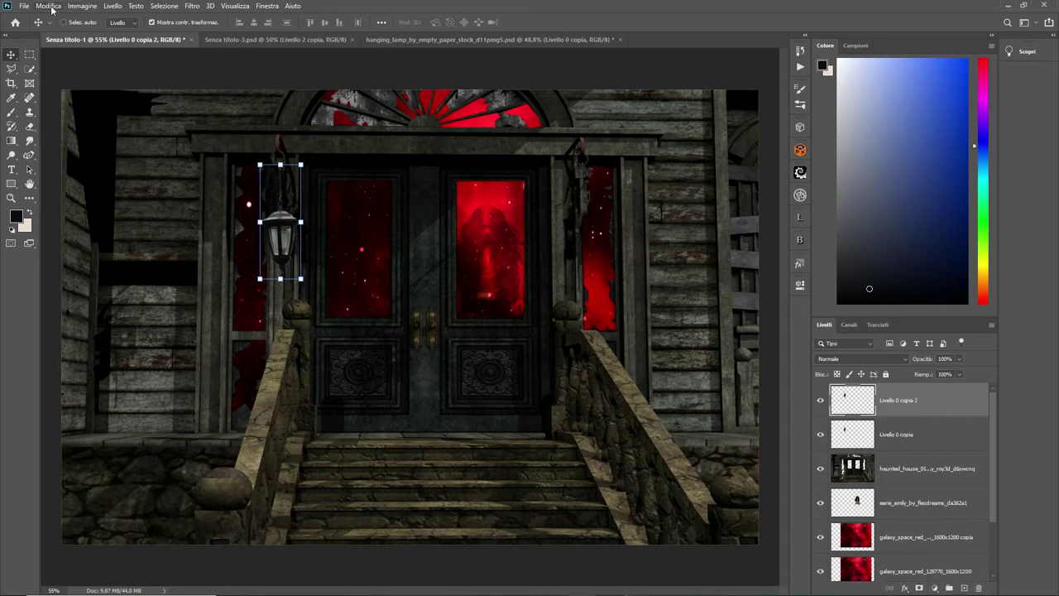
# Step: Mirror the lamp copy horizontally with Rifletti orizzontale and place it right of the door
pyautogui.click(48, 5)
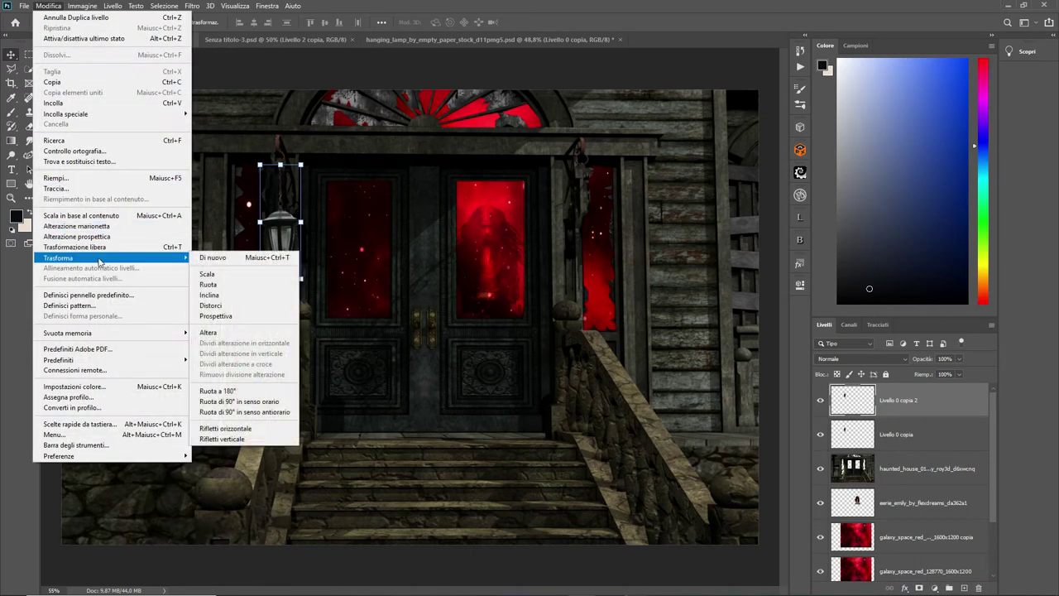
pyautogui.click(254, 429)
pyautogui.moveTo(288, 236)
pyautogui.mouseDown()
pyautogui.moveTo(584, 225)
pyautogui.moveTo(585, 234)
pyautogui.moveTo(560, 223)
pyautogui.mouseUp()
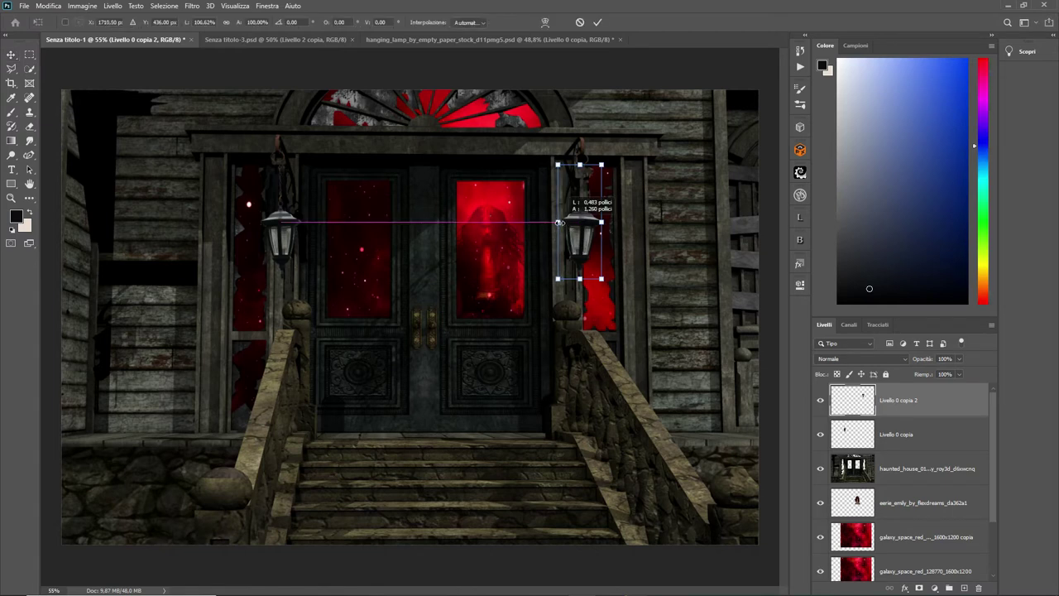
# Step: Align the left lamp with the right one and merge both with Unisci sotto
pyautogui.press('Return')
pyautogui.click(280, 239)
pyautogui.moveTo(259, 222); pyautogui.dragTo(259, 222)
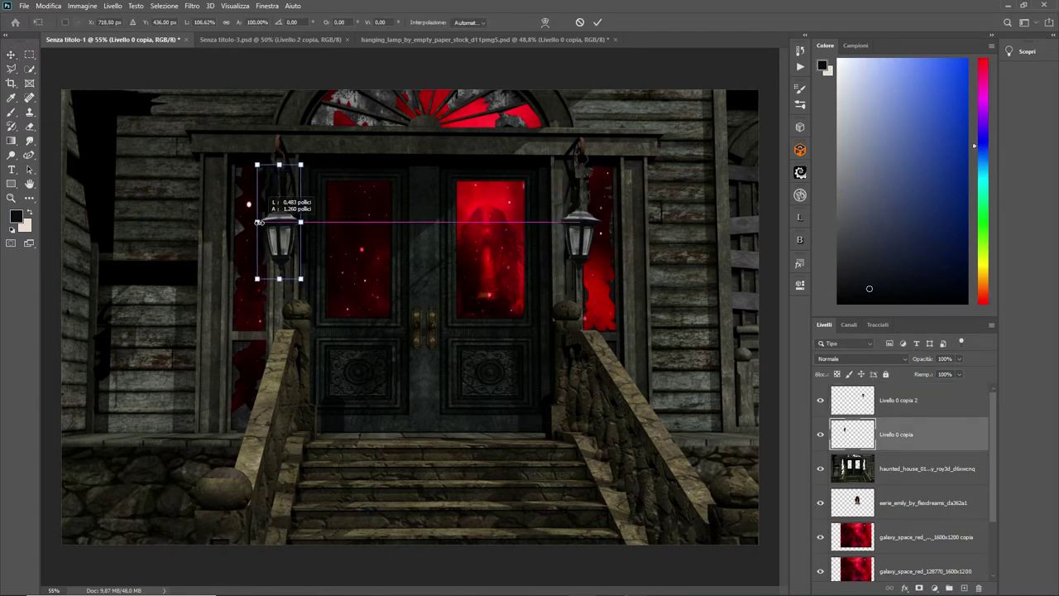
pyautogui.click(597, 23)
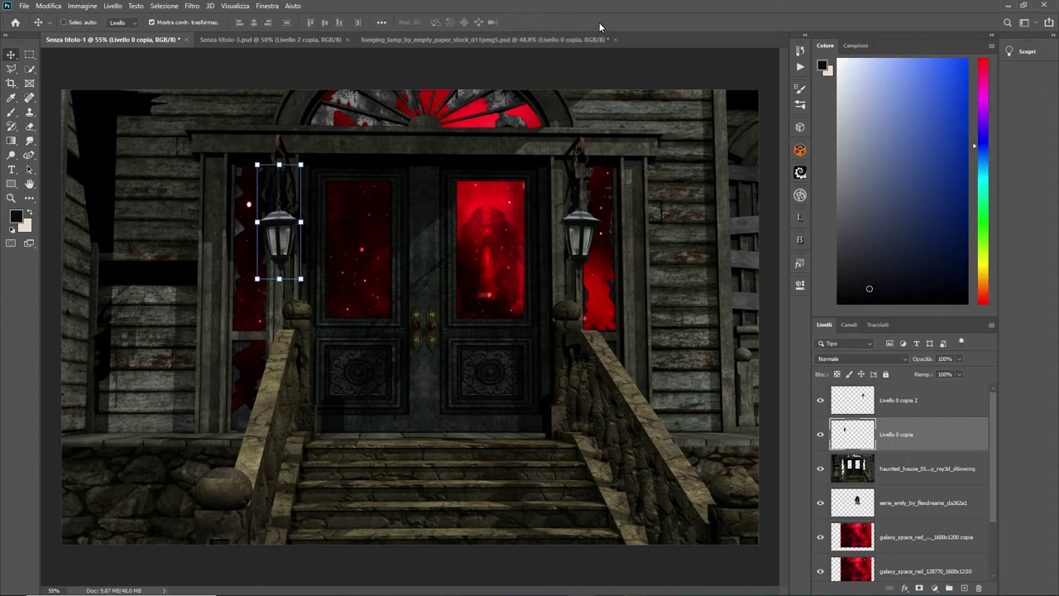
pyautogui.rightClick(908, 401)
pyautogui.click(786, 455)
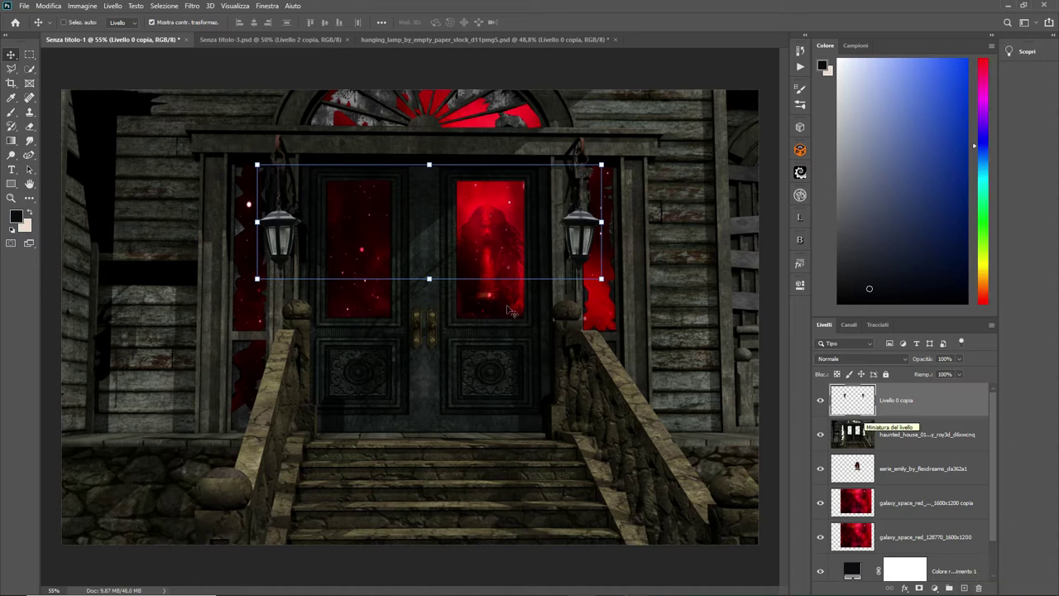
# Step: Lasso the glass panes of both lanterns and add empty layer Livello 1
pyautogui.click(11, 69)
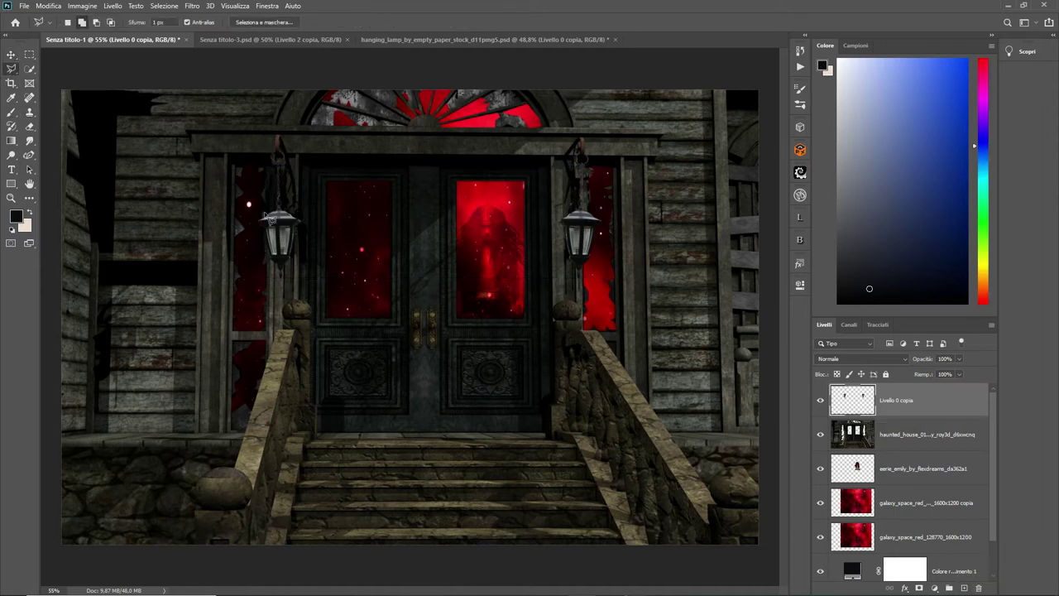
pyautogui.scroll(1, 303, 235)
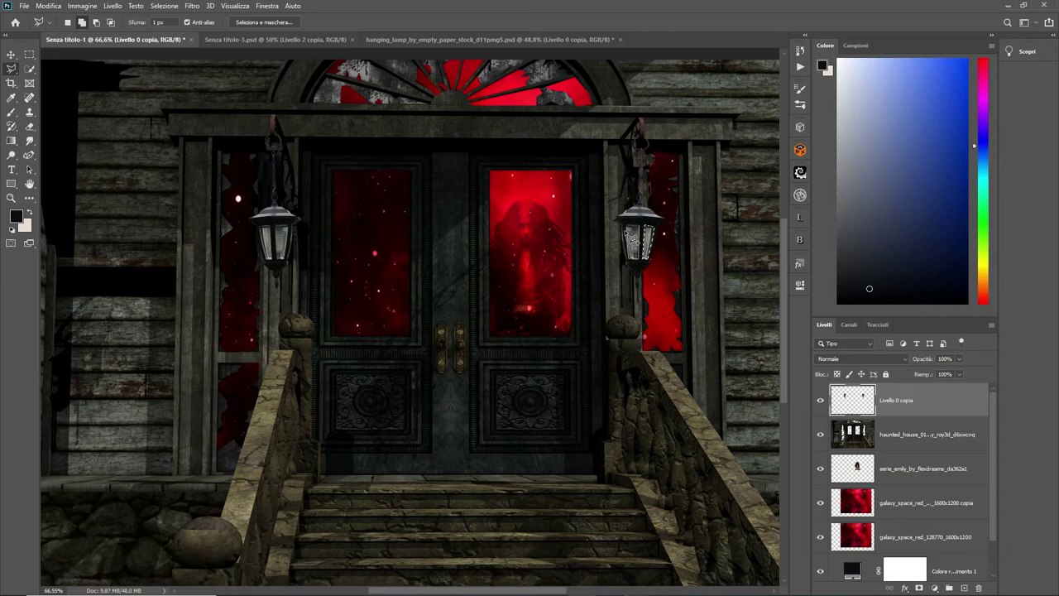
pyautogui.click(646, 236)
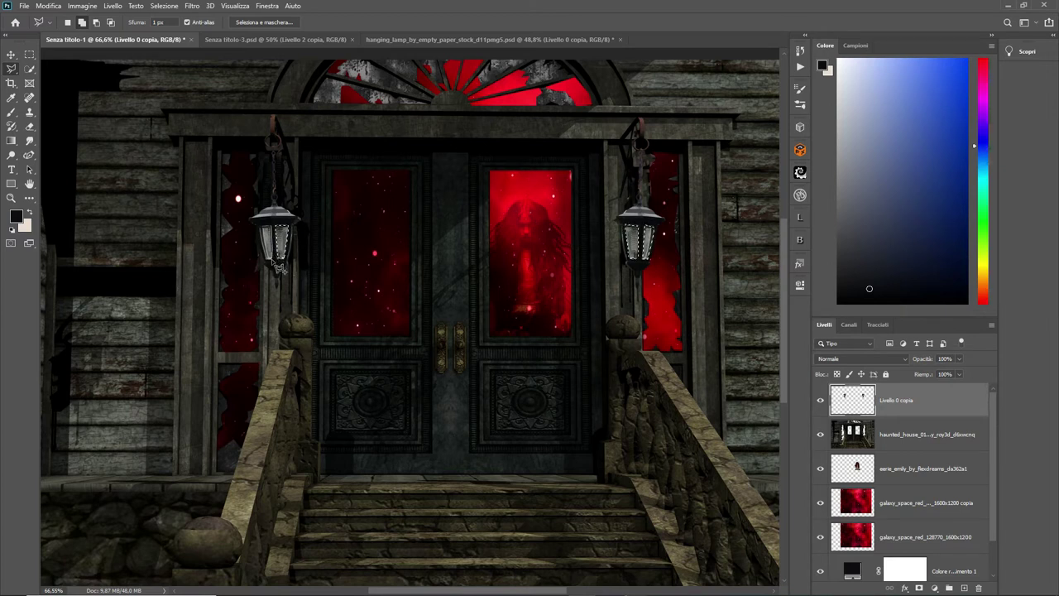
pyautogui.click(275, 263)
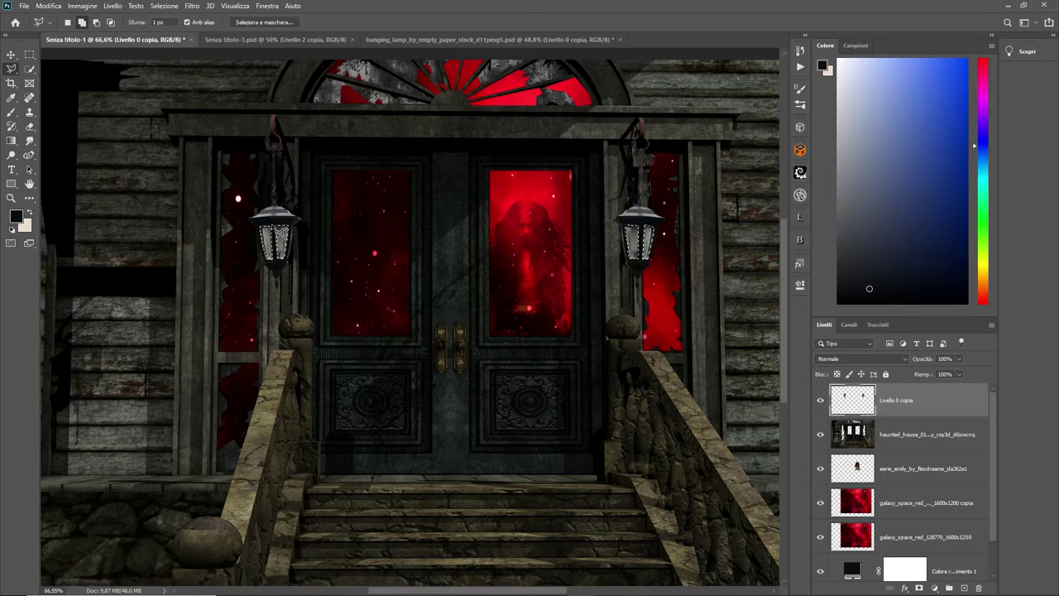
pyautogui.click(965, 587)
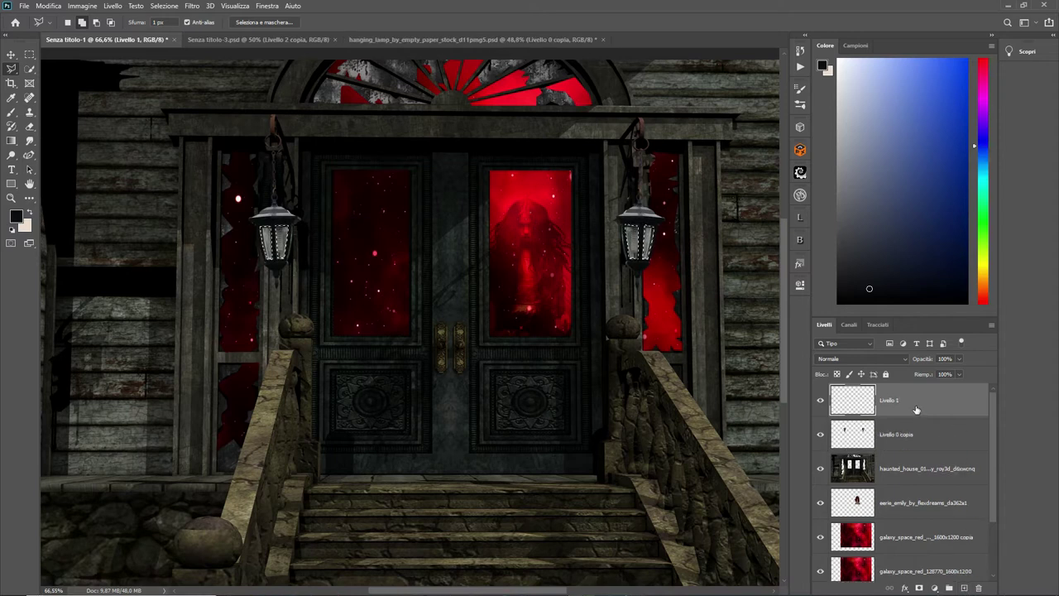
# Step: Paint both lanterns' selected glass bright red (#f8121e) with the Brush
pyautogui.click(12, 112)
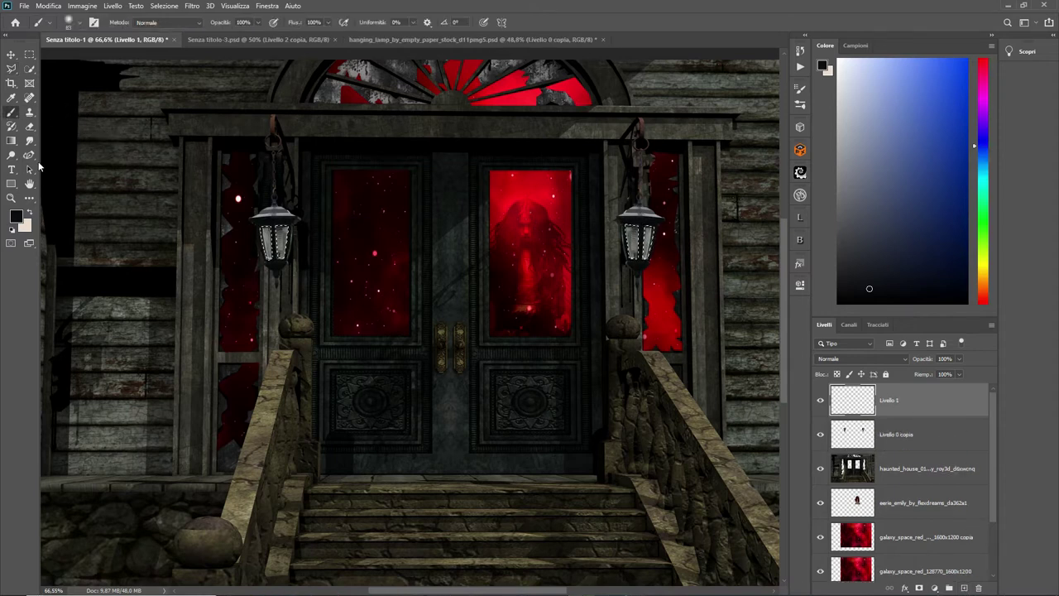
pyautogui.click(15, 215)
pyautogui.click(571, 87)
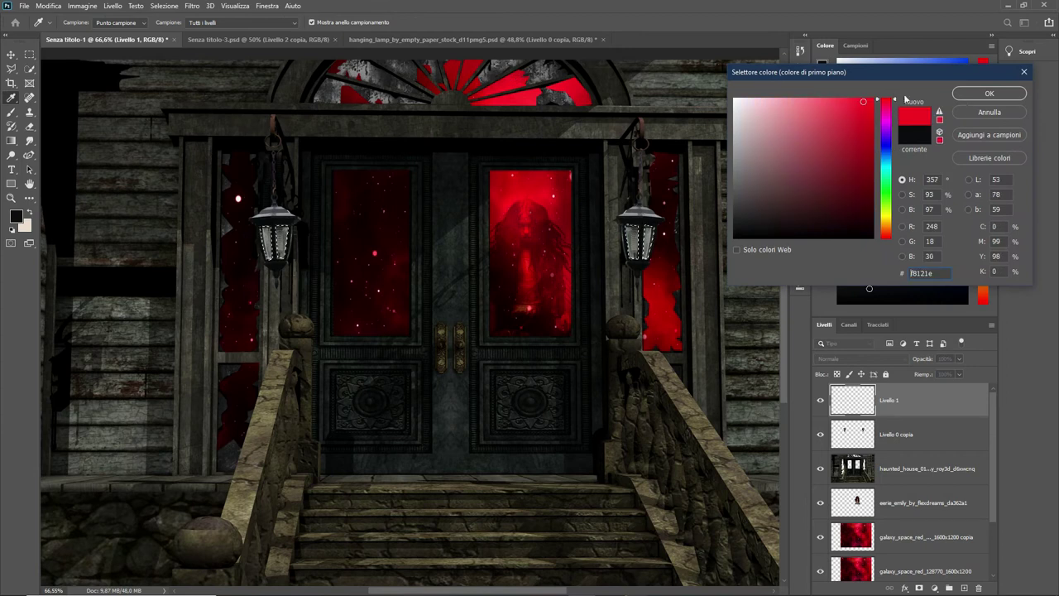
pyautogui.click(988, 94)
pyautogui.moveTo(263, 223); pyautogui.dragTo(283, 248)
pyautogui.moveTo(630, 228); pyautogui.dragTo(627, 255)
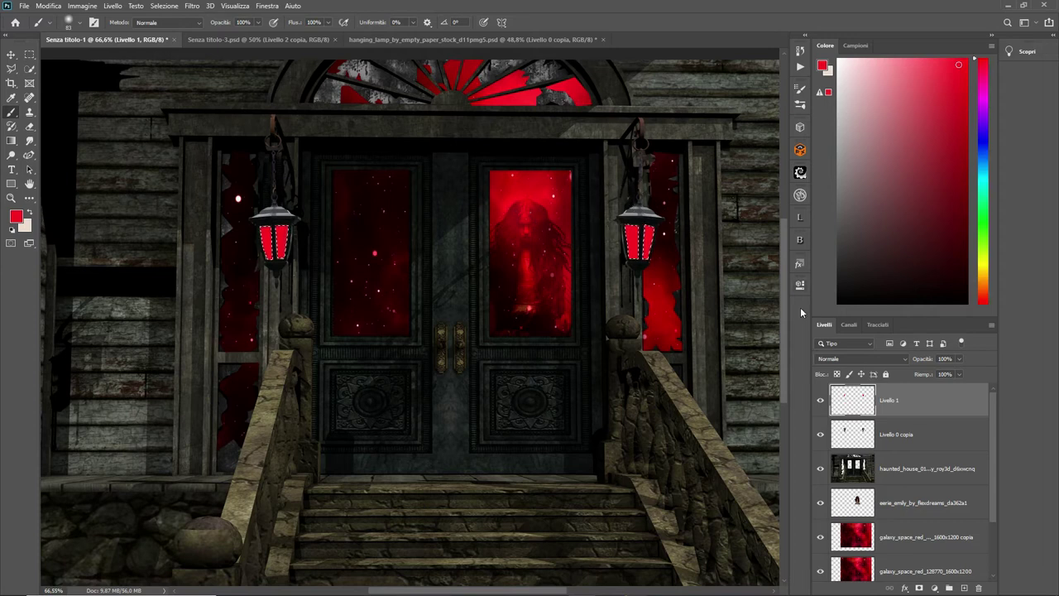
# Step: Blend Livello 1 as Luce soffusa, deselect, and add empty layer Livello 2
pyautogui.click(904, 361)
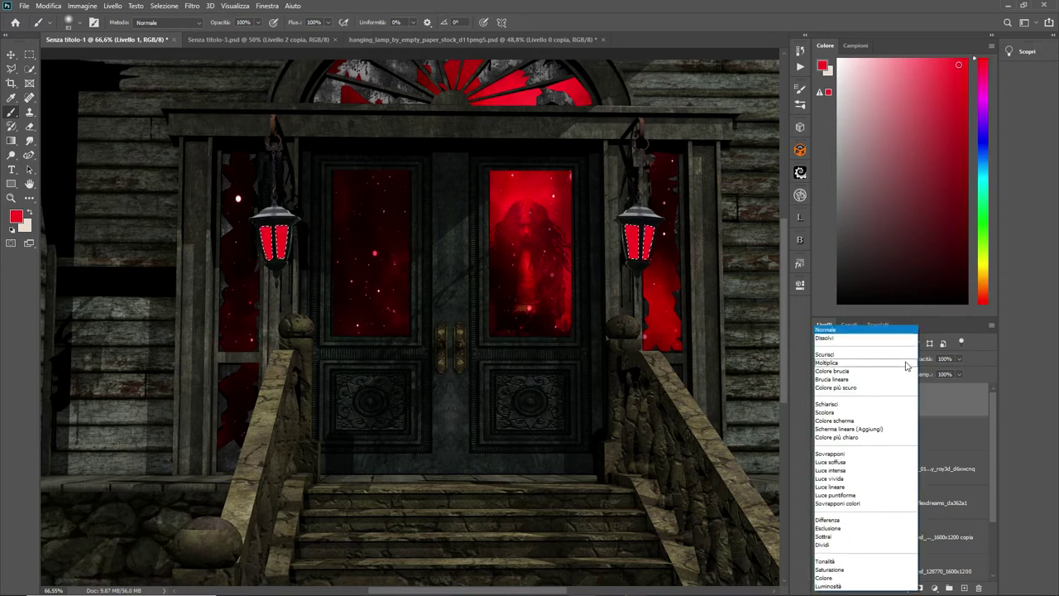
pyautogui.click(836, 462)
pyautogui.click(165, 6)
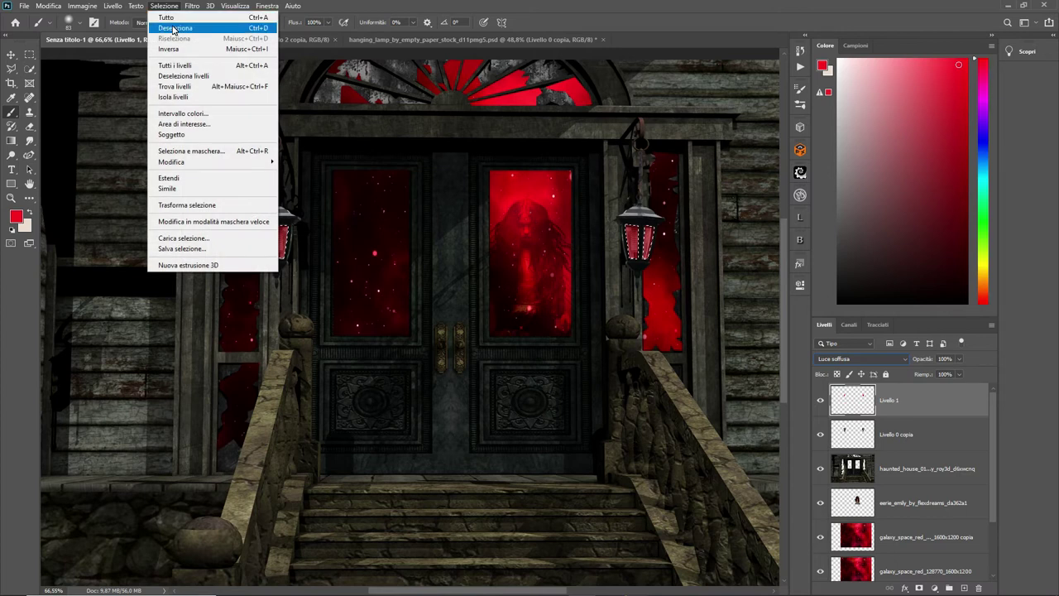
pyautogui.click(174, 29)
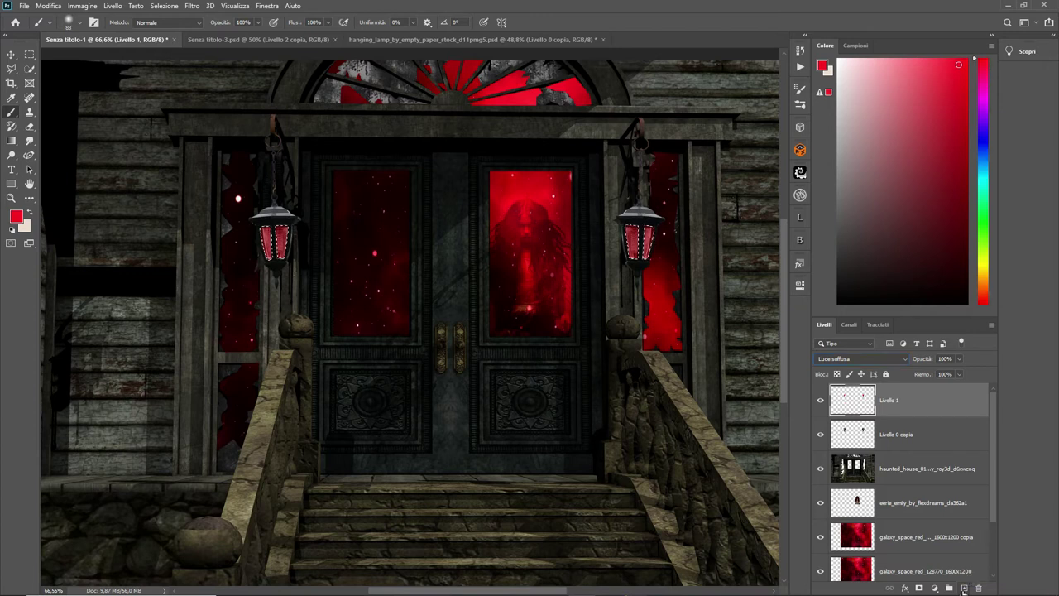
pyautogui.click(964, 588)
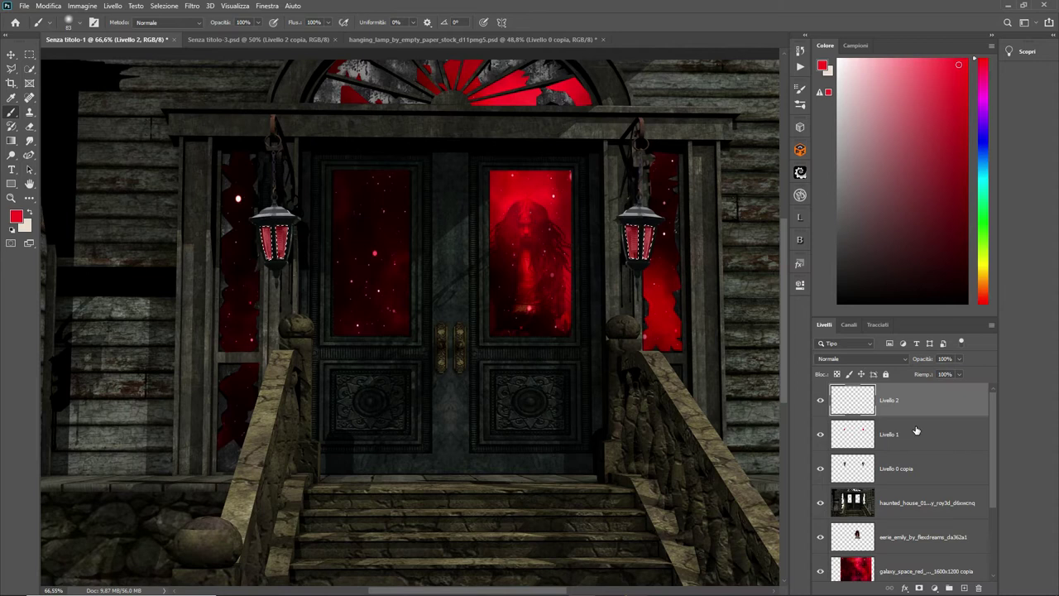
# Step: Clip Livello 1 to the layer below and make Livello 2 active
pyautogui.rightClick(917, 432)
pyautogui.click(799, 340)
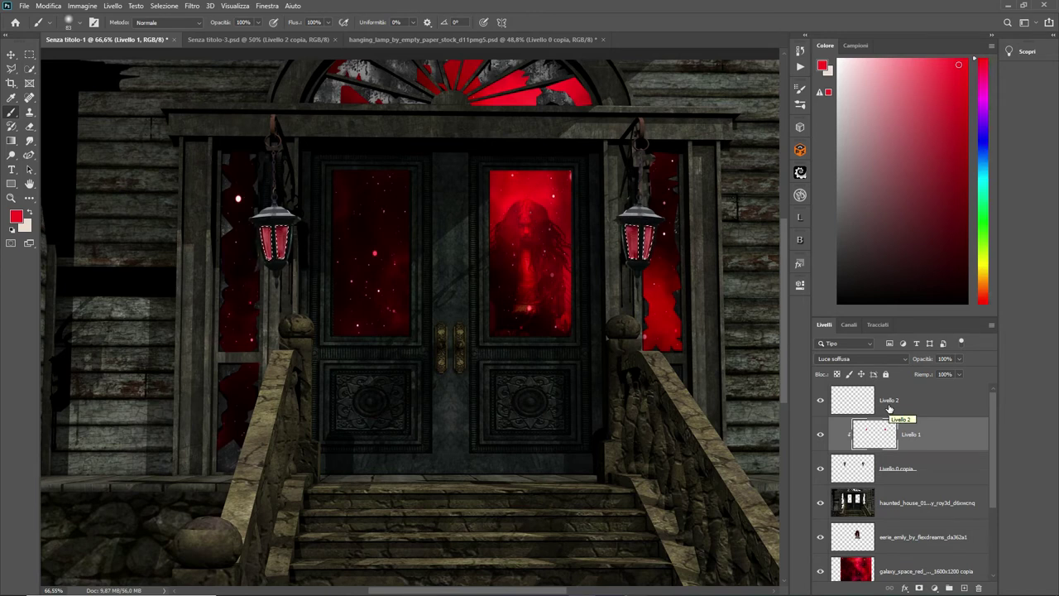
pyautogui.click(889, 409)
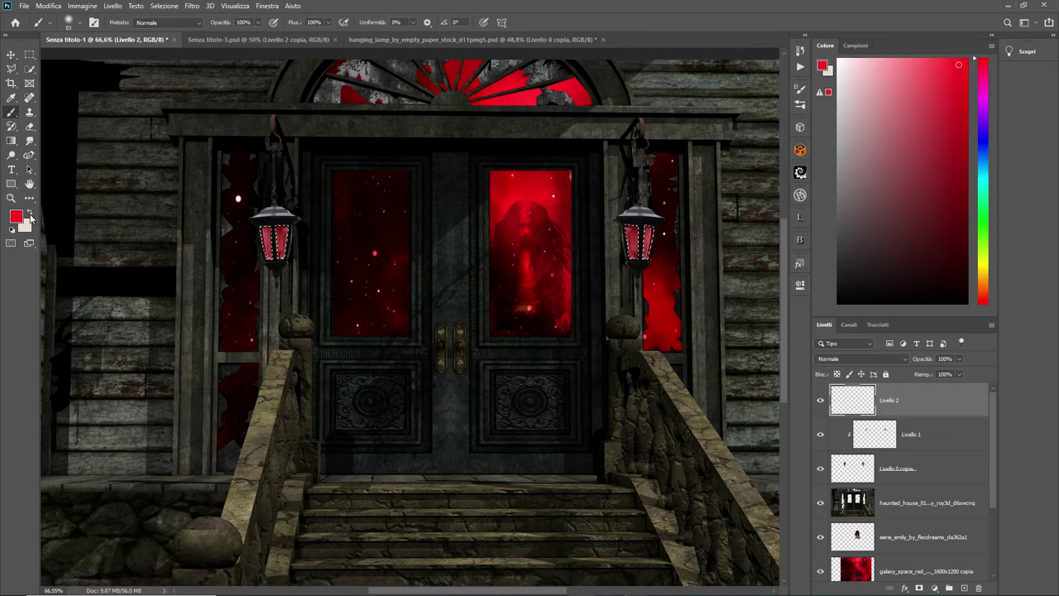
# Step: Set the foreground to orange d68641 and paint the lantern glass with the brush
pyautogui.click(30, 214)
pyautogui.click(16, 219)
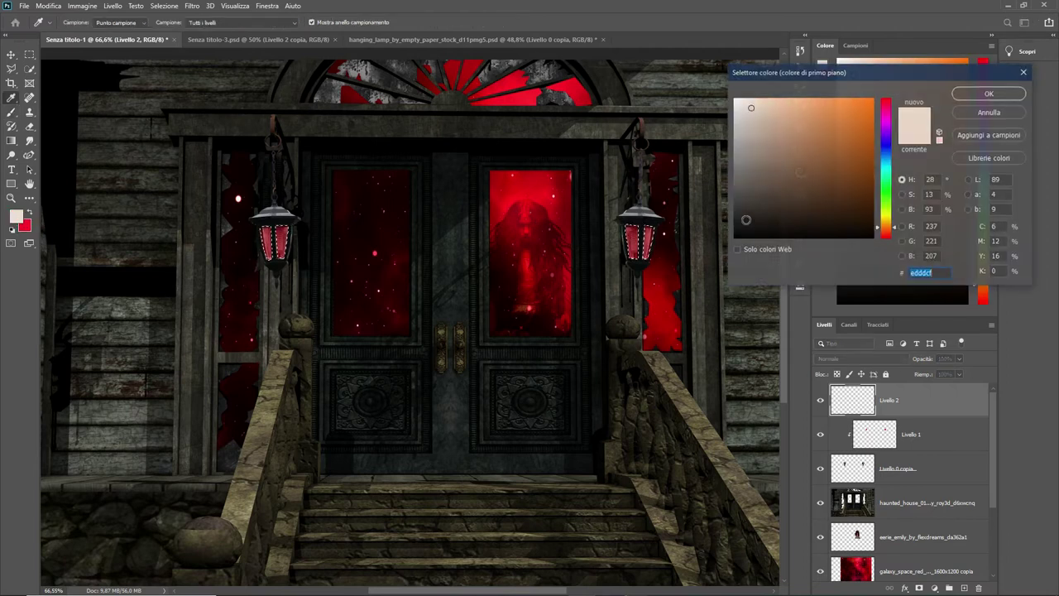
pyautogui.moveTo(915, 77); pyautogui.dragTo(836, 154)
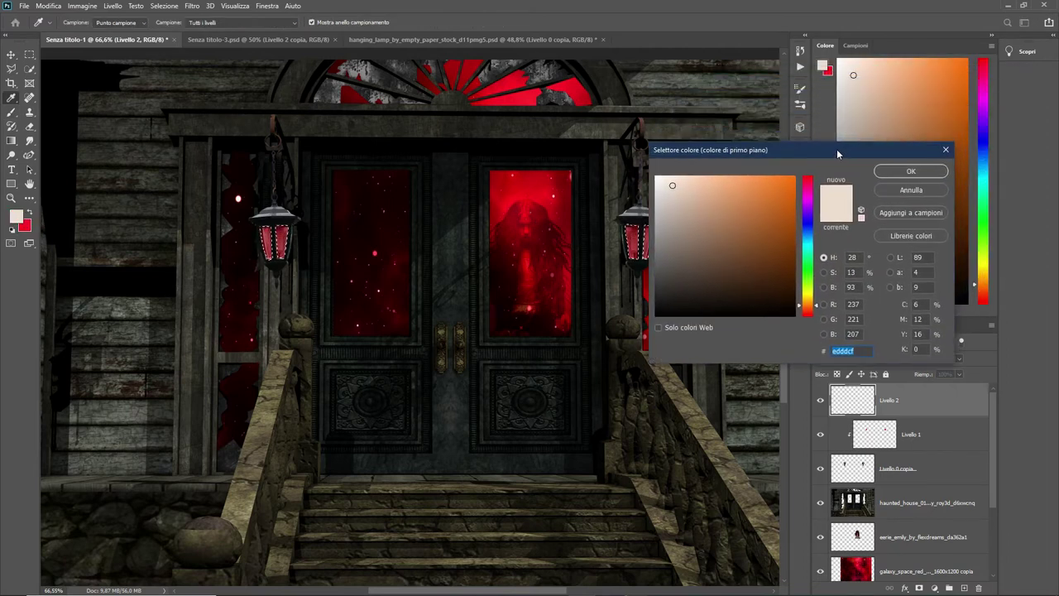
pyautogui.click(928, 98)
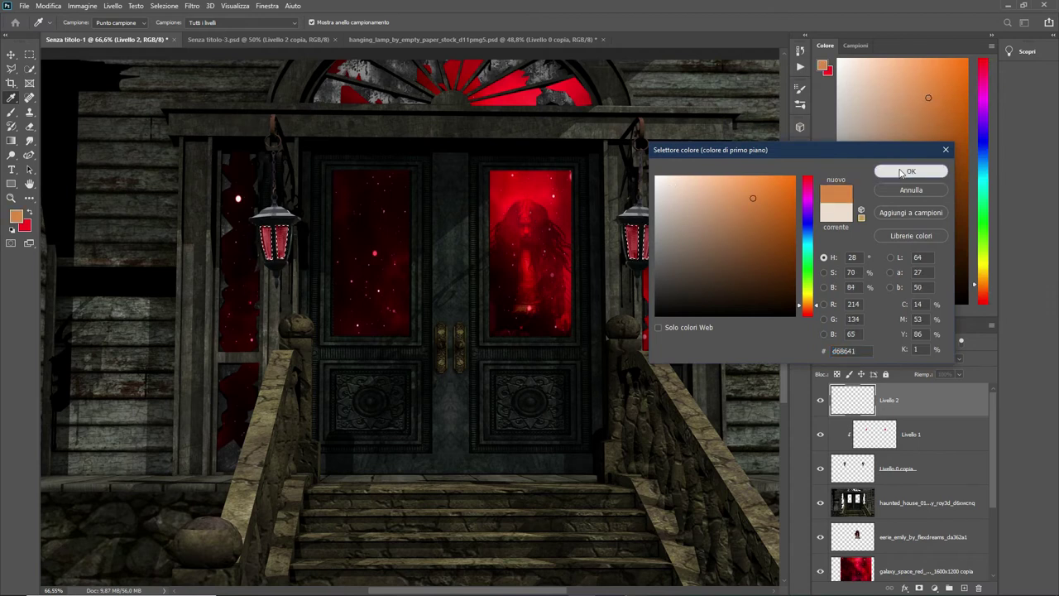
pyautogui.click(909, 171)
pyautogui.press('b')
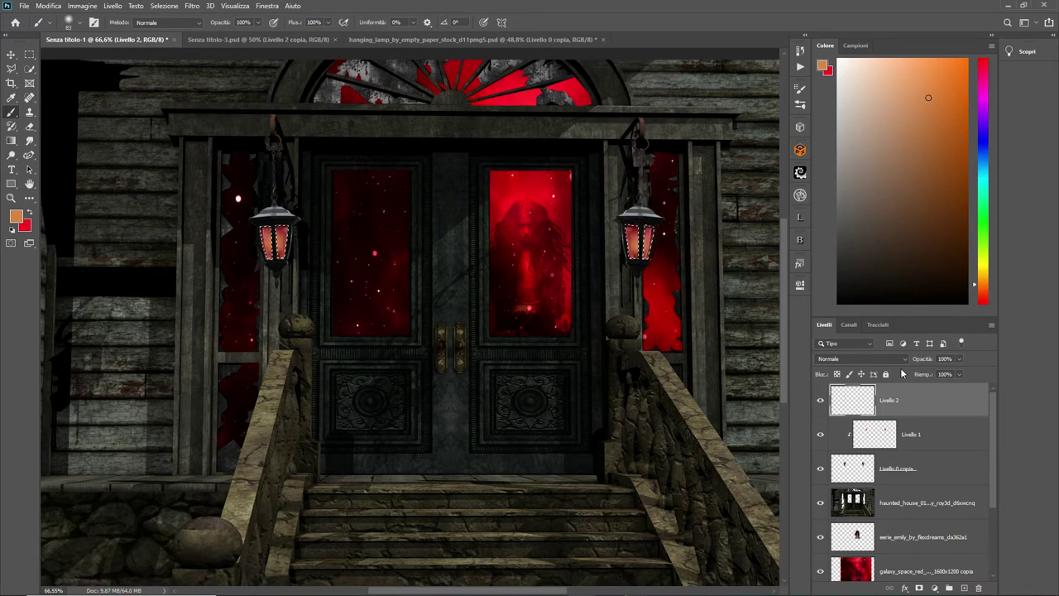
# Step: Set Livello 2 to Scherma lineare (Aggiungi) and deselect everything
pyautogui.click(904, 360)
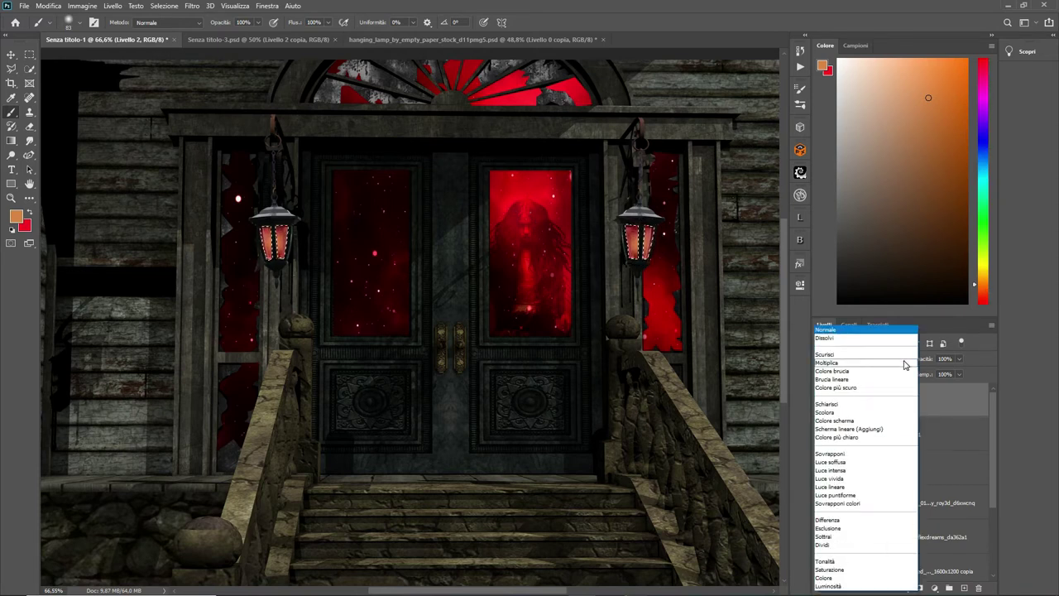
pyautogui.click(850, 429)
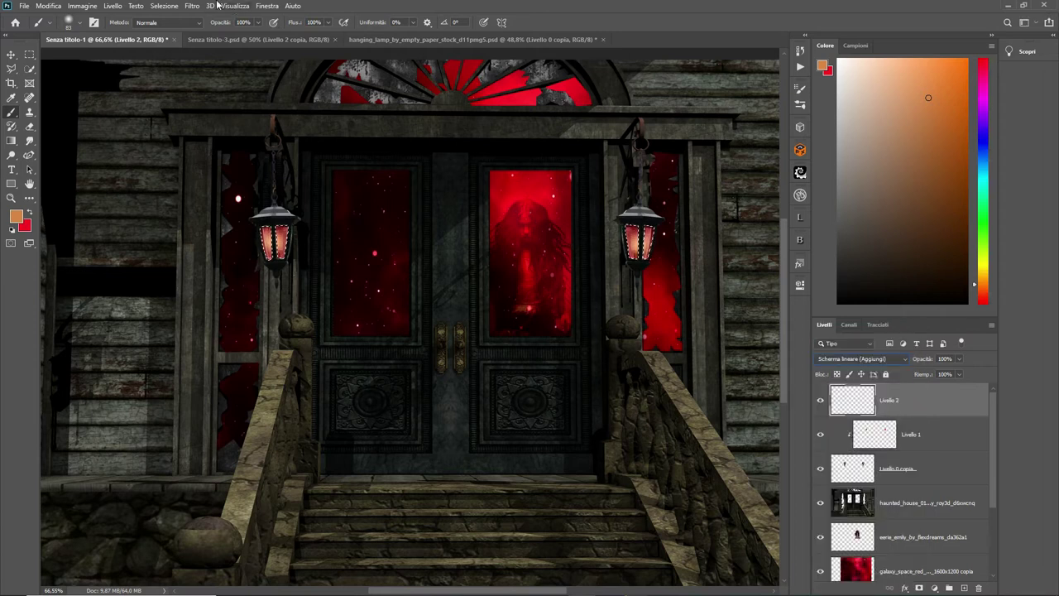
pyautogui.click(164, 5)
pyautogui.click(173, 28)
# Step: On new Livello 3, paint a soft cream f5e3d2 glow over the lanterns with a 139 px brush
pyautogui.click(963, 587)
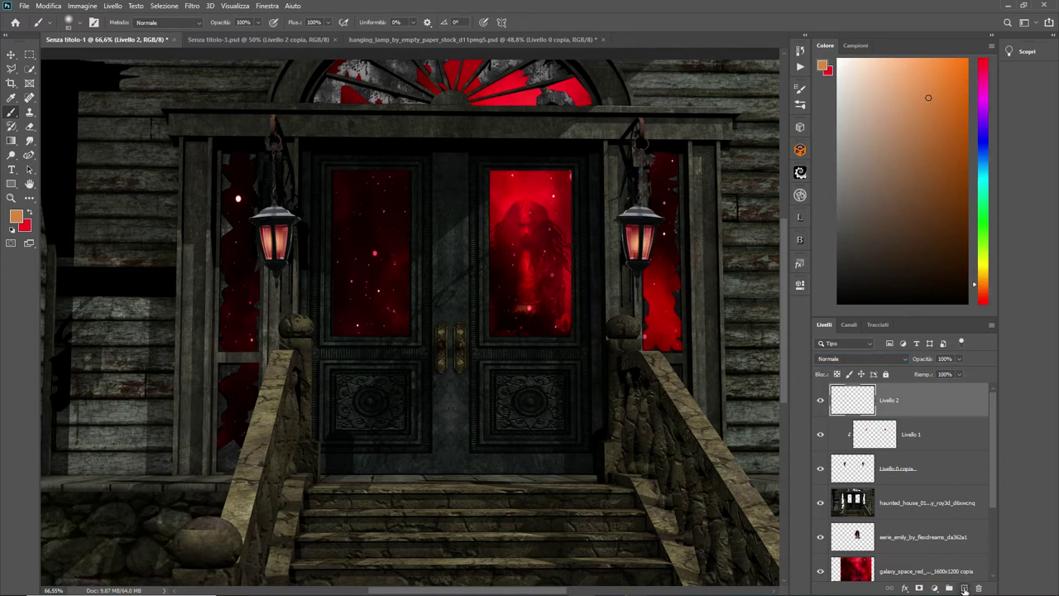
pyautogui.click(16, 217)
pyautogui.click(674, 180)
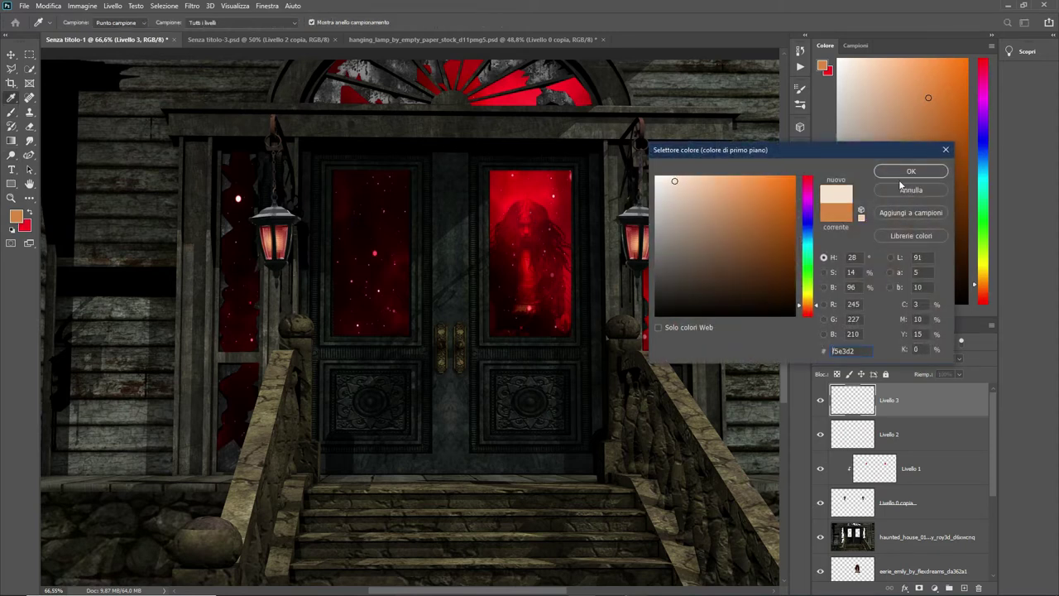
pyautogui.click(910, 171)
pyautogui.press('b')
pyautogui.click(84, 25)
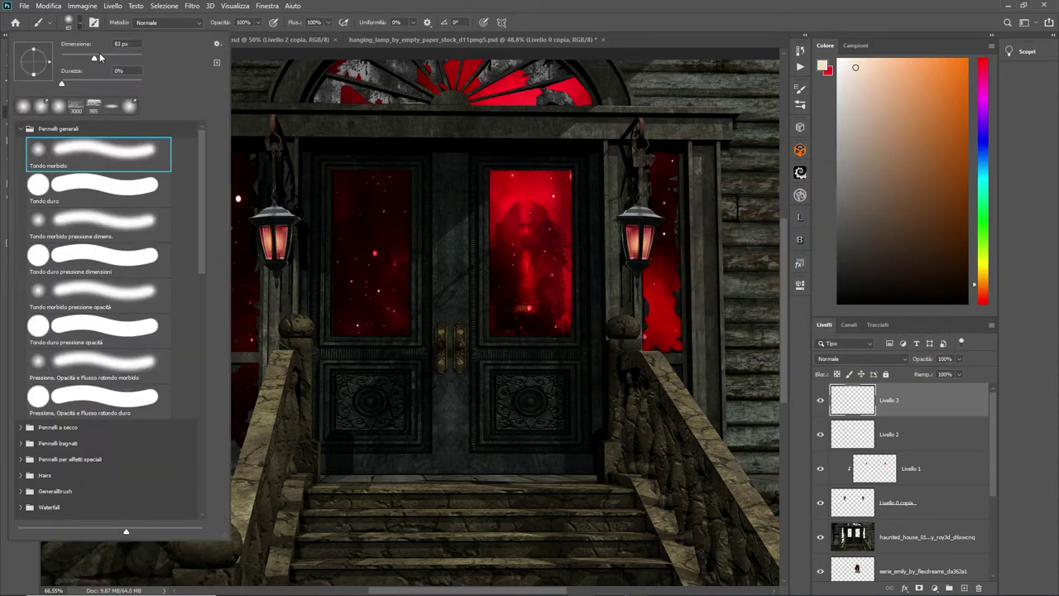
pyautogui.moveTo(96, 57); pyautogui.dragTo(109, 58)
pyautogui.press('Return')
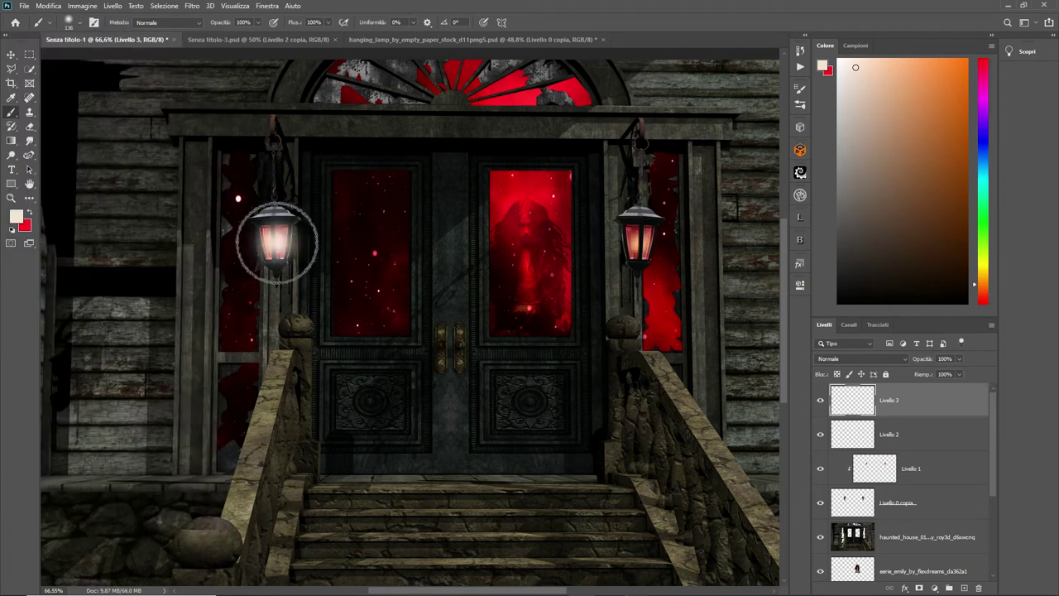
pyautogui.click(639, 244)
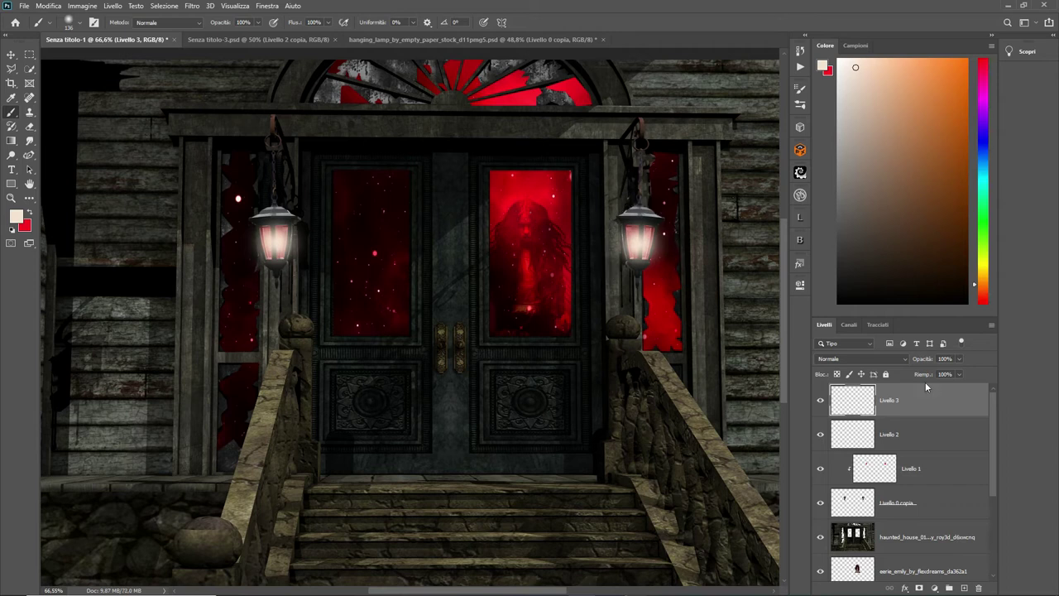
# Step: Tint both lanterns faintly red with the brush at 40% opacity on Livello 4
pyautogui.click(860, 359)
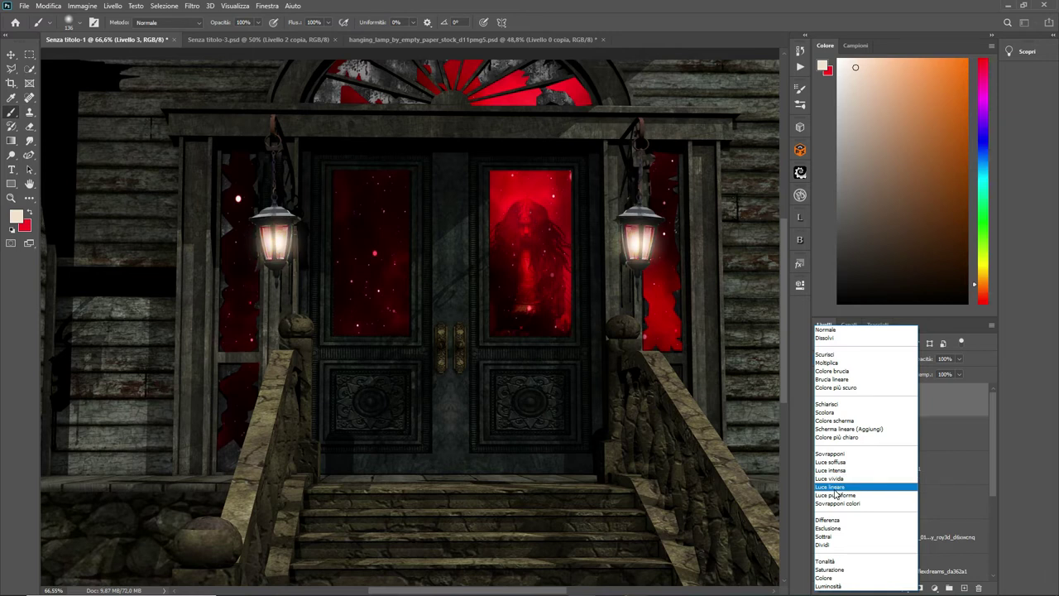
pyautogui.press('Escape')
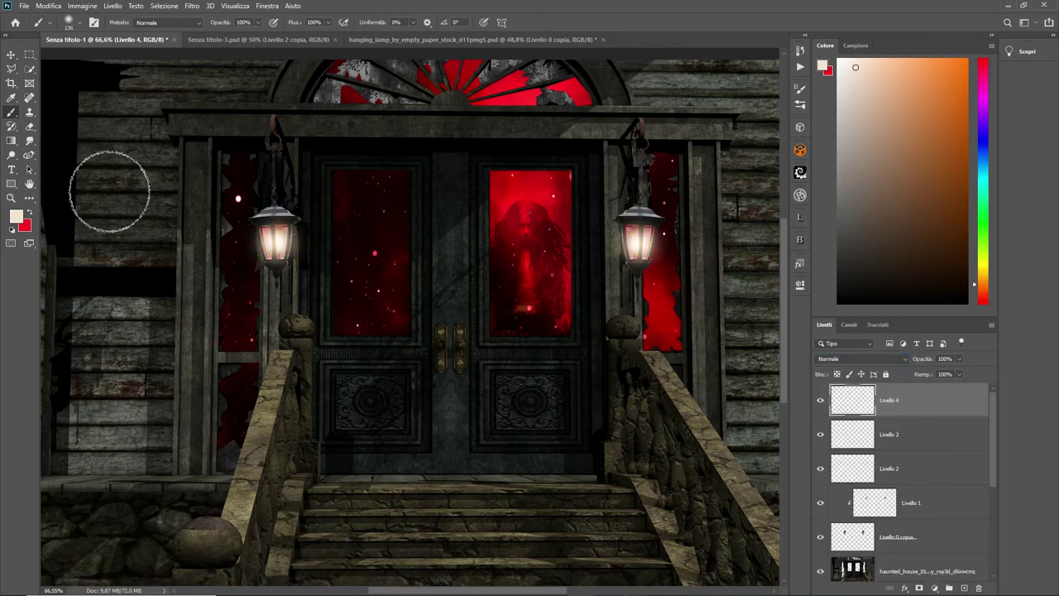
pyautogui.click(29, 212)
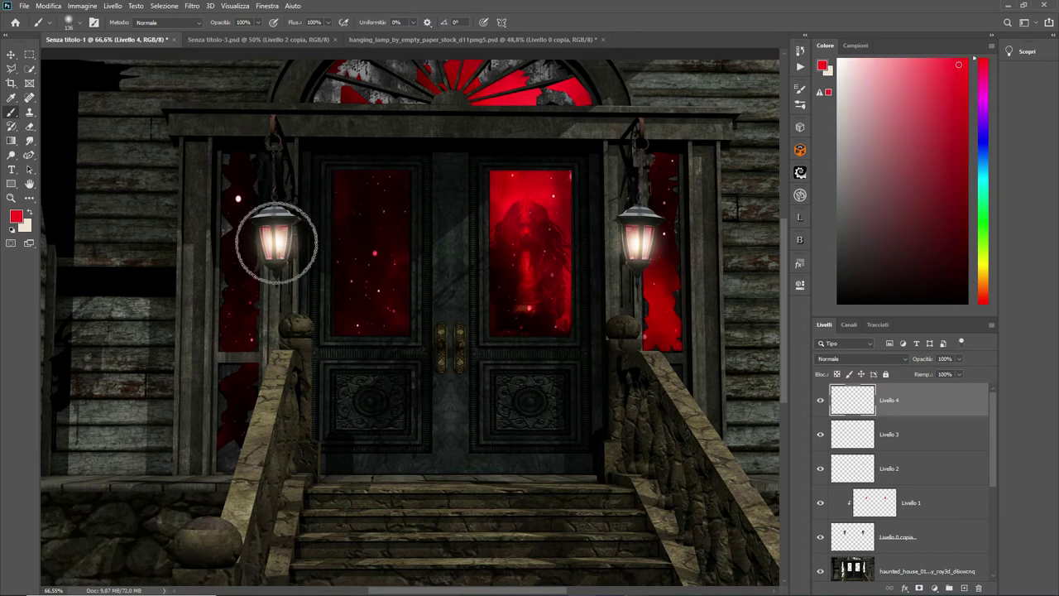
pyautogui.click(258, 23)
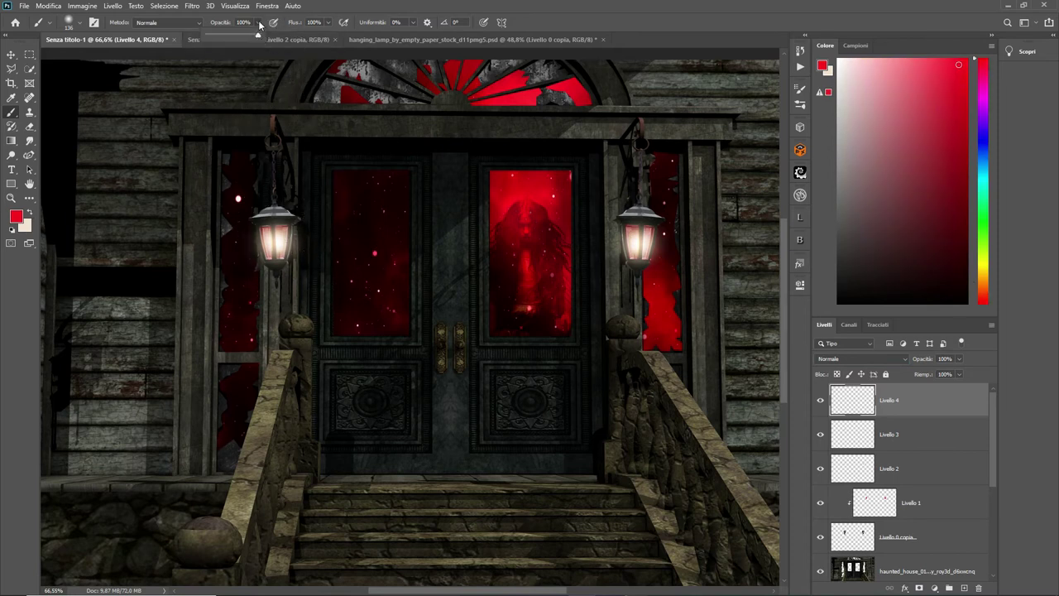
pyautogui.moveTo(258, 34); pyautogui.dragTo(230, 35)
pyautogui.click(273, 238)
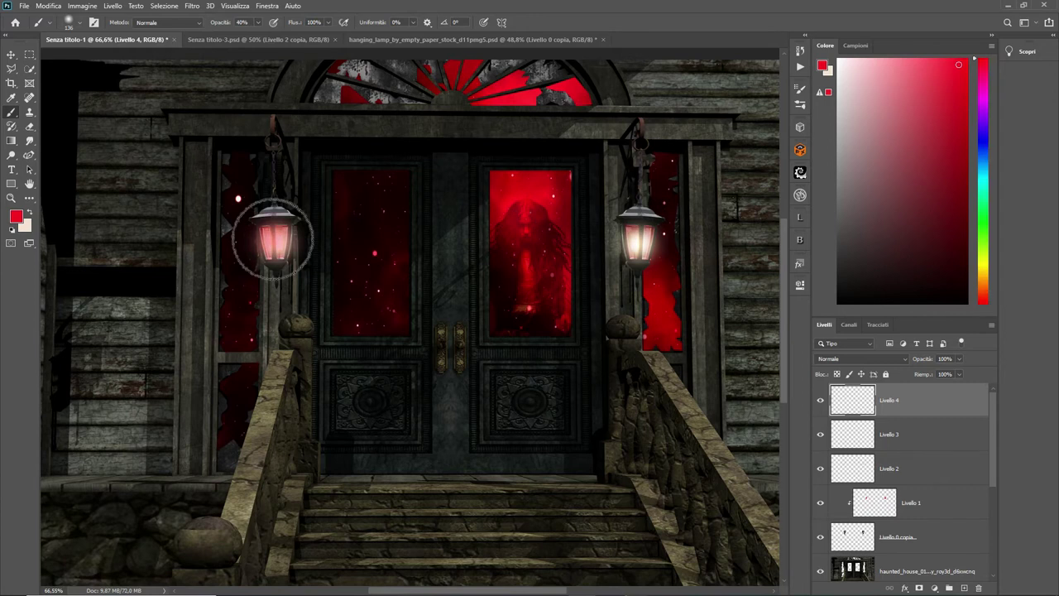
pyautogui.click(638, 238)
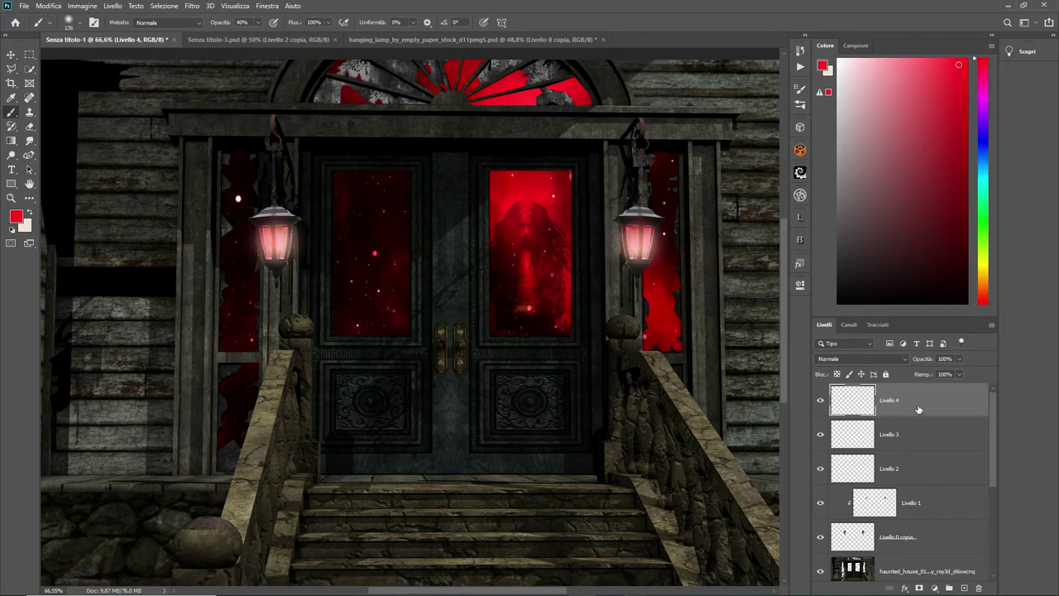
# Step: Set Livello 4 to Sovrapponi blending, then select the haunted house photo layer
pyautogui.click(902, 361)
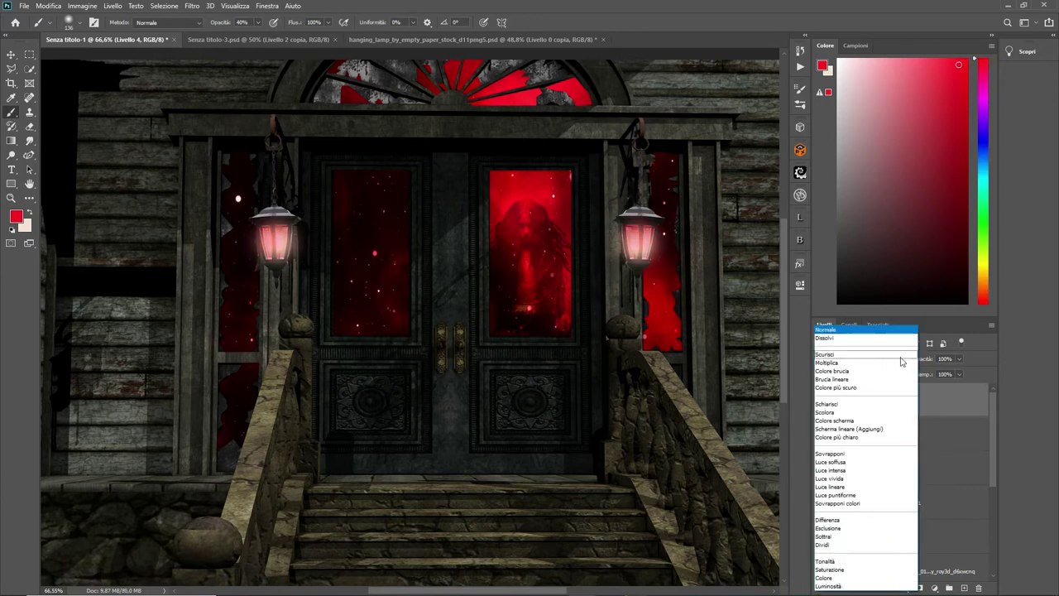
pyautogui.click(831, 455)
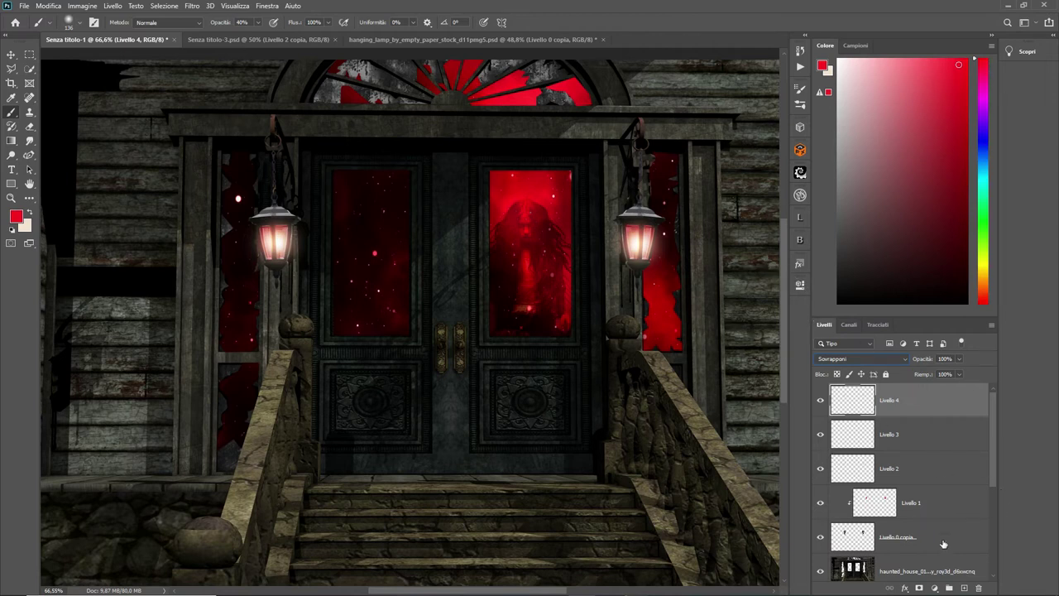
pyautogui.click(918, 566)
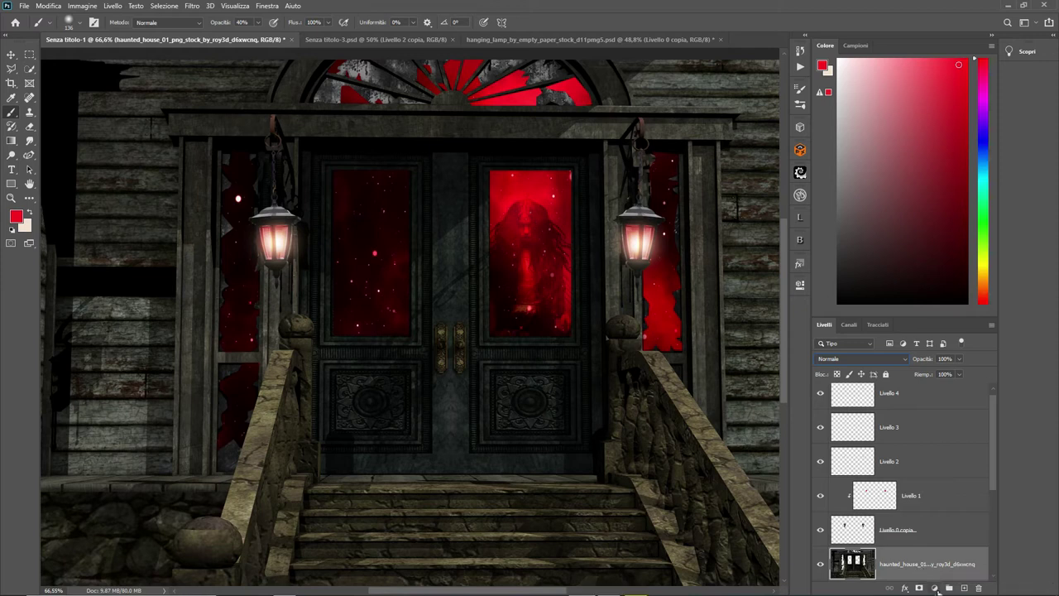
# Step: Add a clipped Luminosità/contrasto adjustment that darkens the house and slightly raises contrast
pyautogui.click(934, 588)
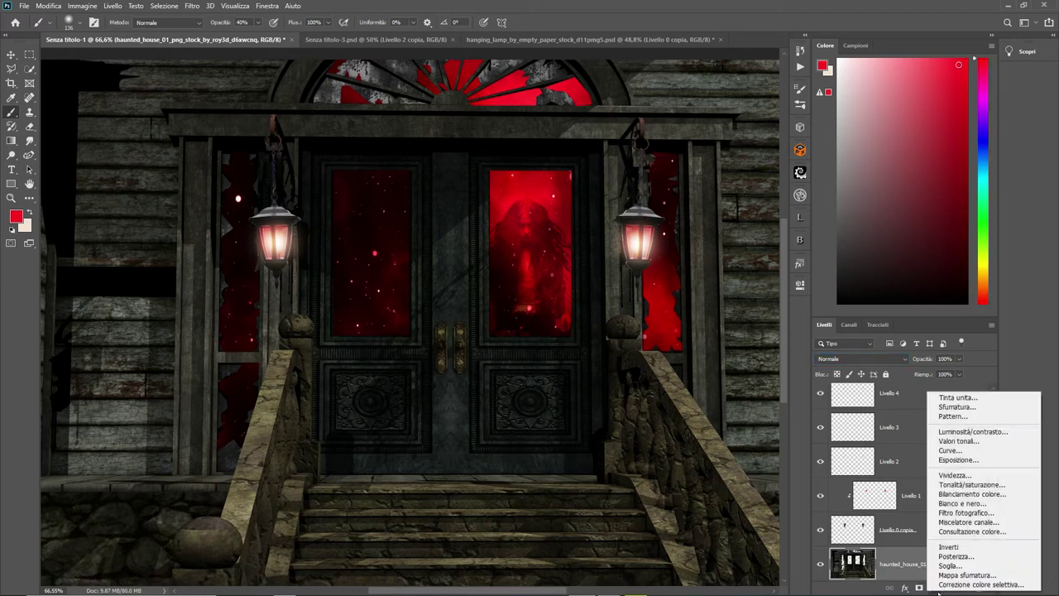
pyautogui.click(972, 431)
pyautogui.click(704, 468)
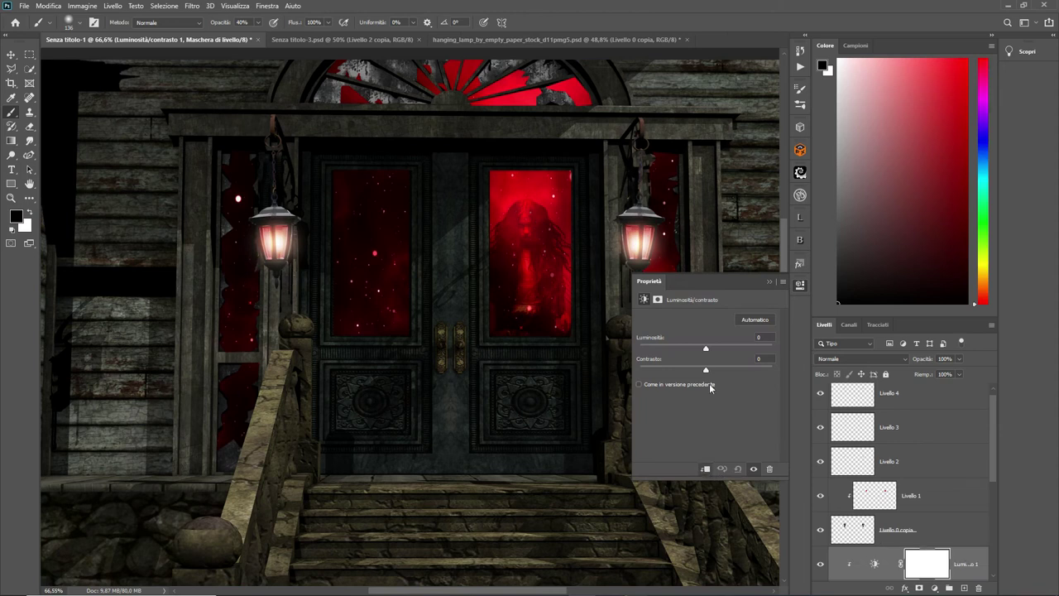
pyautogui.moveTo(706, 347); pyautogui.dragTo(649, 348)
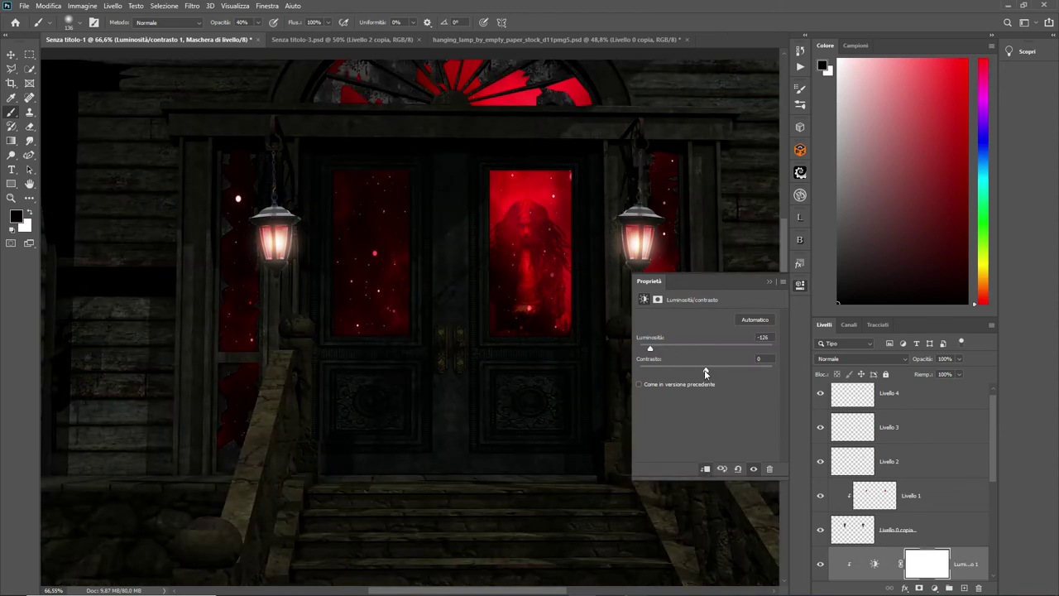
pyautogui.moveTo(715, 375); pyautogui.dragTo(717, 374)
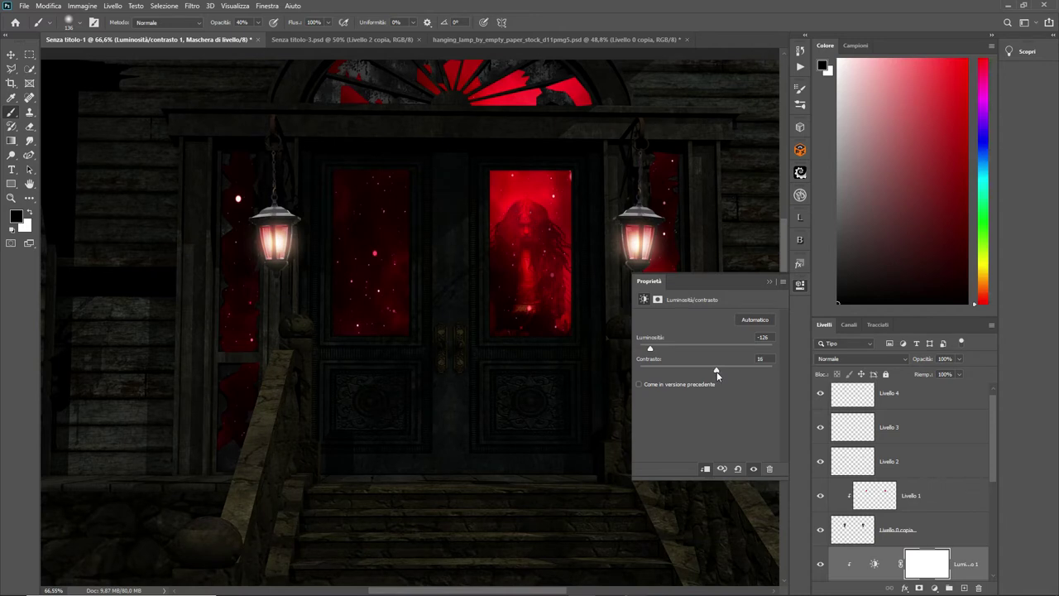
pyautogui.click(768, 283)
pyautogui.scroll(-1, 995, 452)
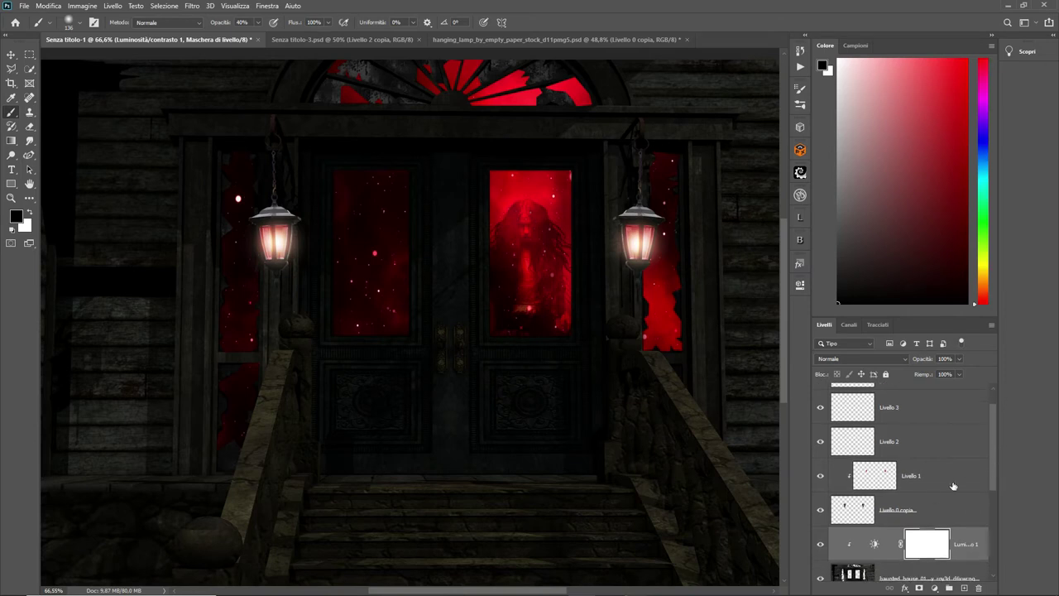
# Step: Add a Tonalità/saturazione adjustment above Livello 0 copia with slightly lower lightness
pyautogui.click(925, 503)
pyautogui.click(935, 588)
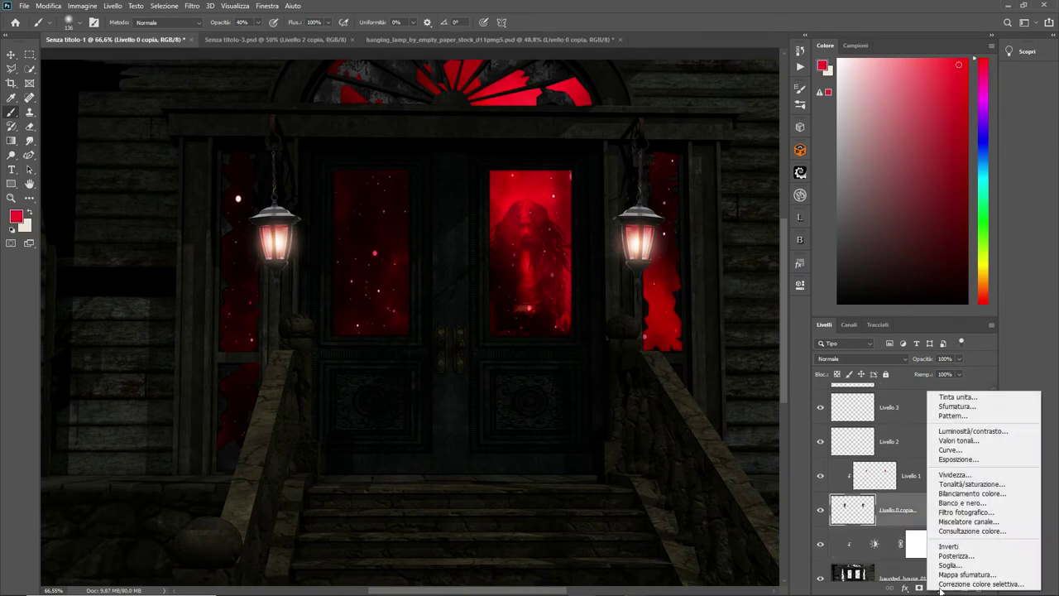
pyautogui.click(982, 485)
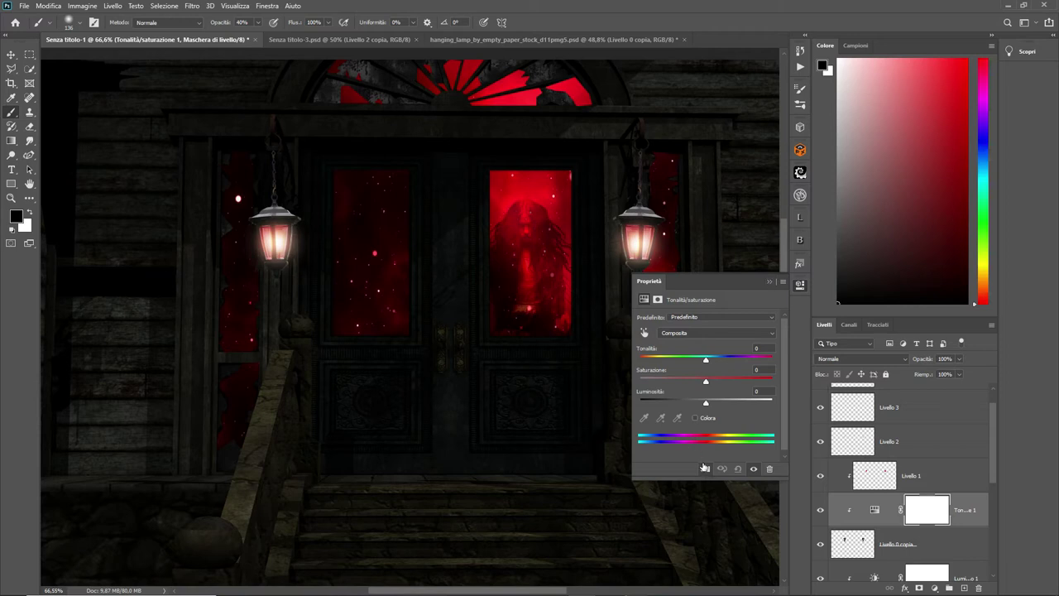
pyautogui.moveTo(706, 404); pyautogui.dragTo(706, 379)
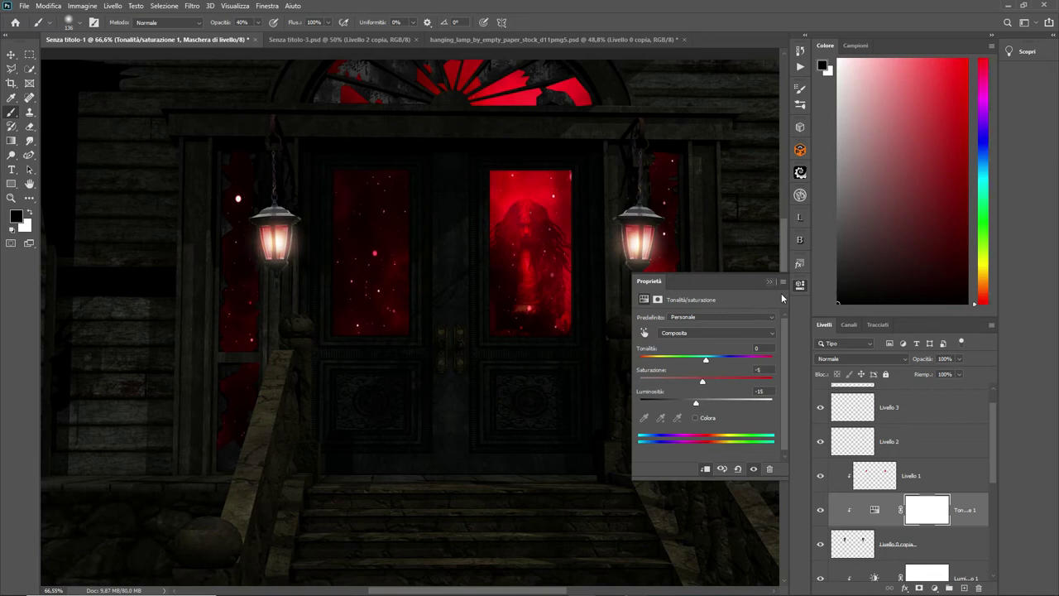
pyautogui.click(768, 283)
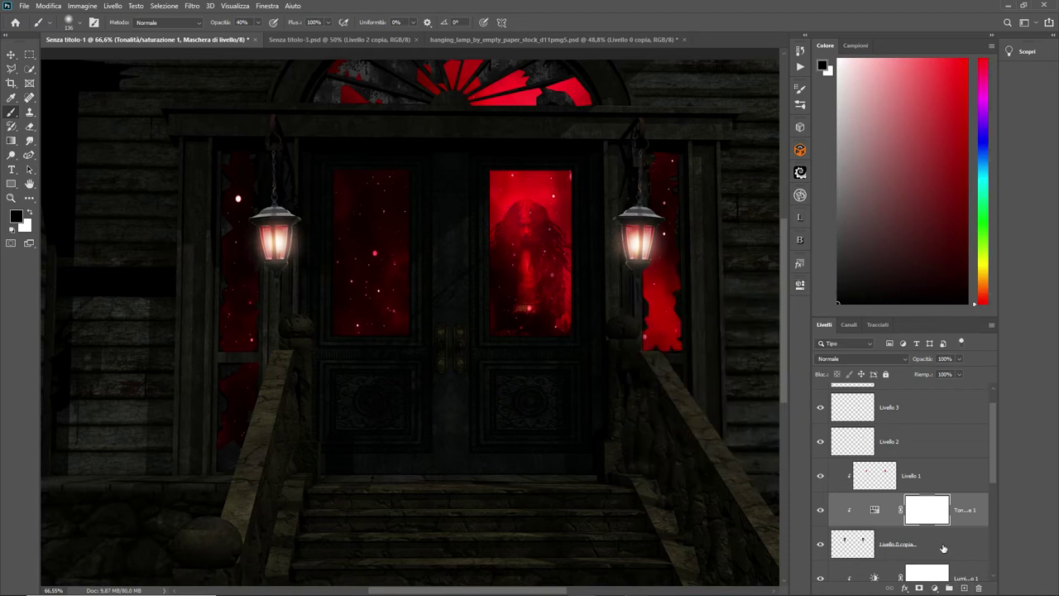
# Step: Add another Luminosità/contrasto adjustment at brightness -79 and contrast 27
pyautogui.click(934, 588)
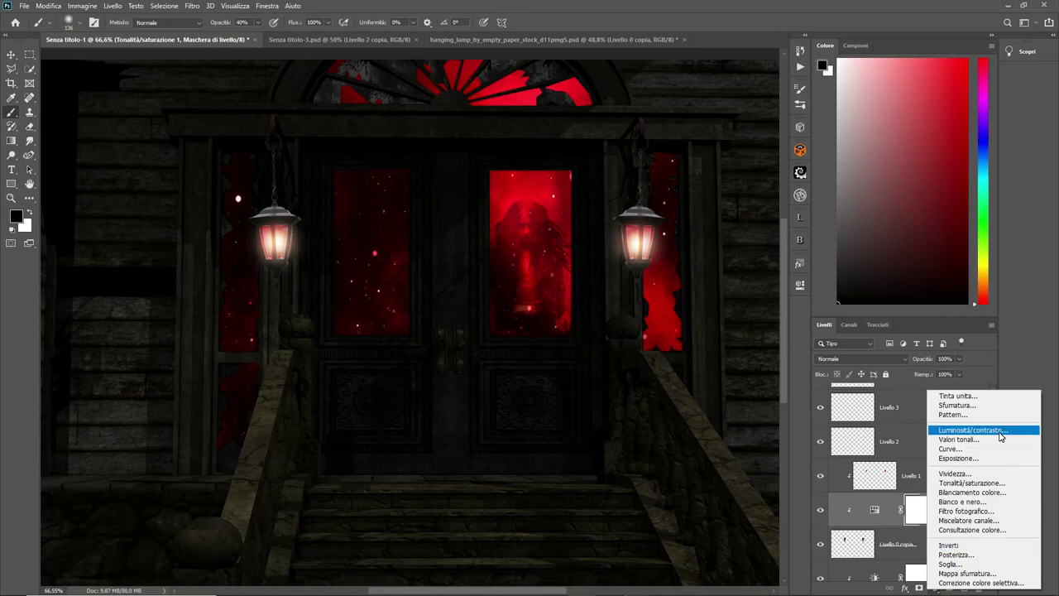
pyautogui.click(997, 429)
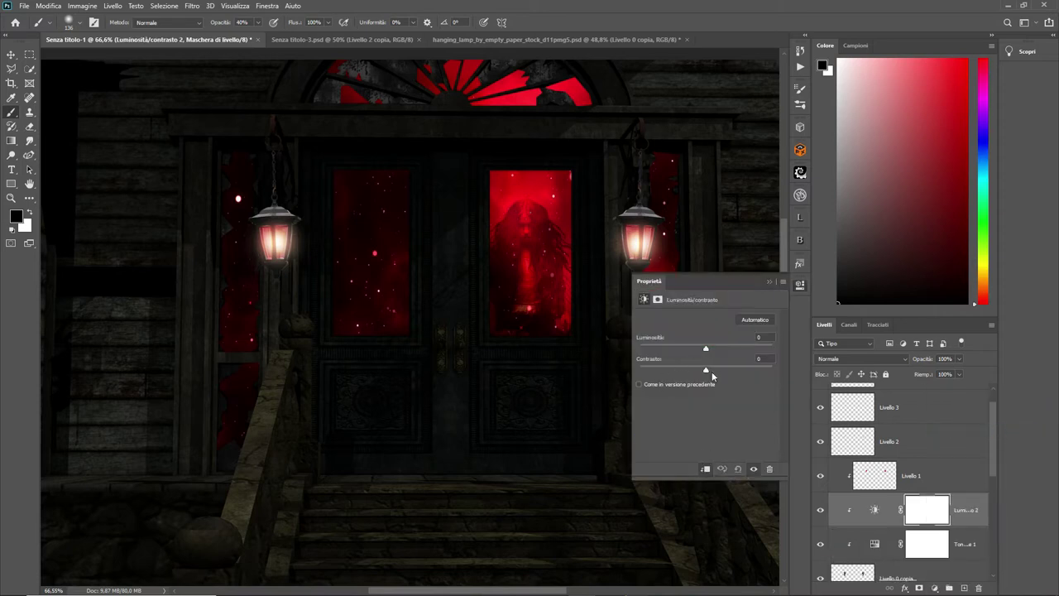
pyautogui.moveTo(708, 350); pyautogui.dragTo(683, 349)
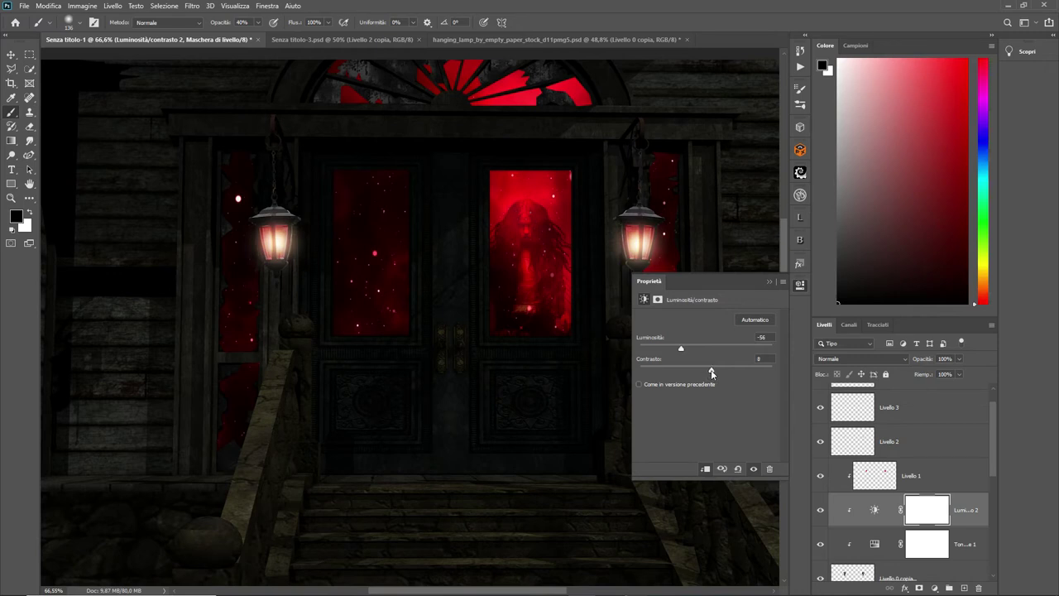
pyautogui.moveTo(711, 374); pyautogui.dragTo(724, 374)
pyautogui.moveTo(674, 350); pyautogui.dragTo(670, 349)
pyautogui.click(769, 282)
pyautogui.scroll(2, 991, 414)
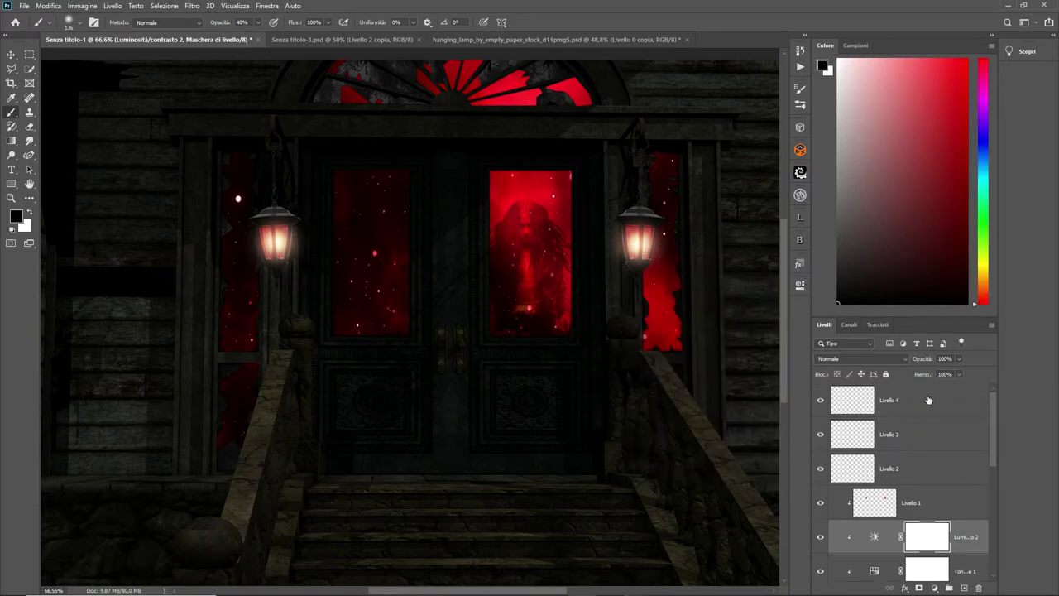
# Step: Add Livello 5 above Livello 1 and clip it to Livello 1
pyautogui.click(928, 400)
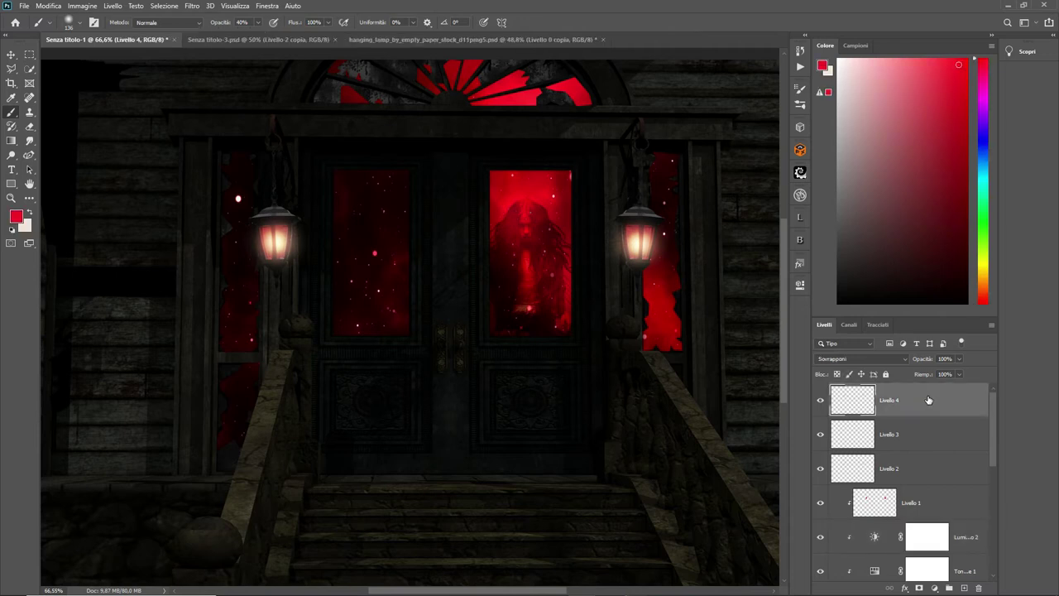
pyautogui.click(941, 501)
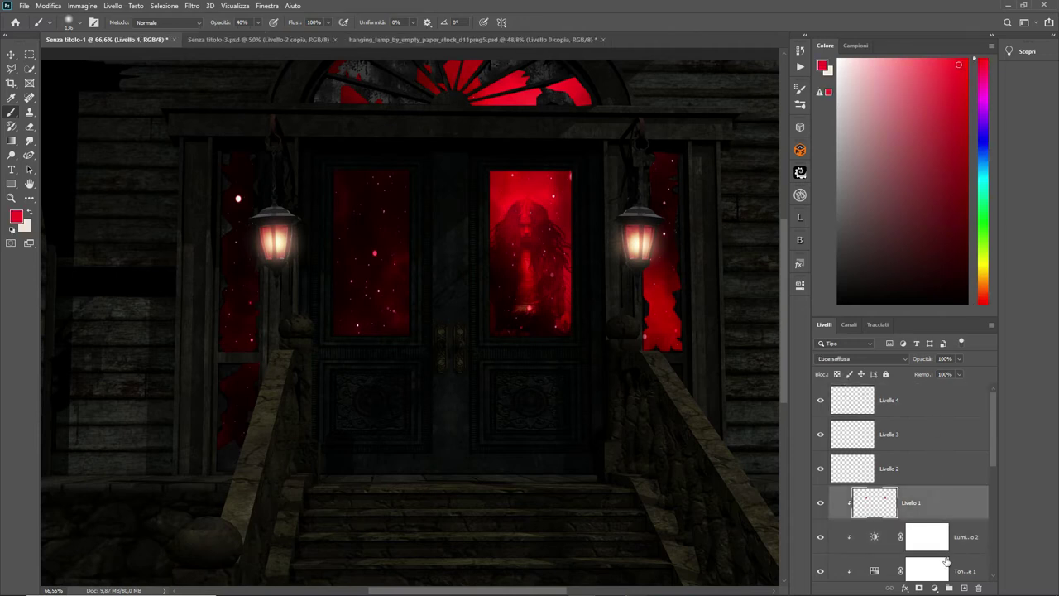
pyautogui.click(964, 587)
pyautogui.rightClick(941, 506)
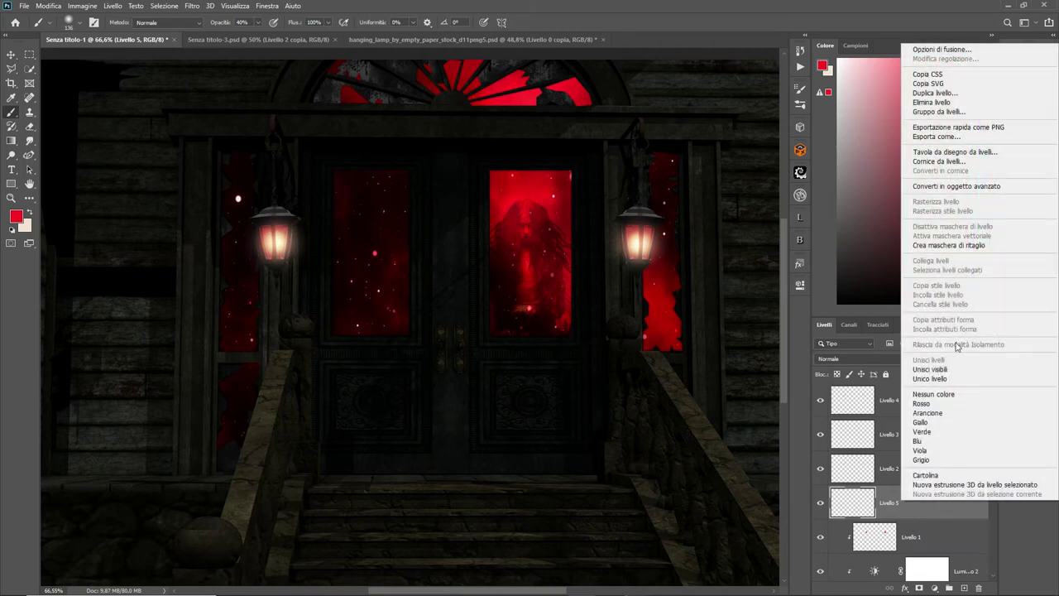
pyautogui.click(948, 246)
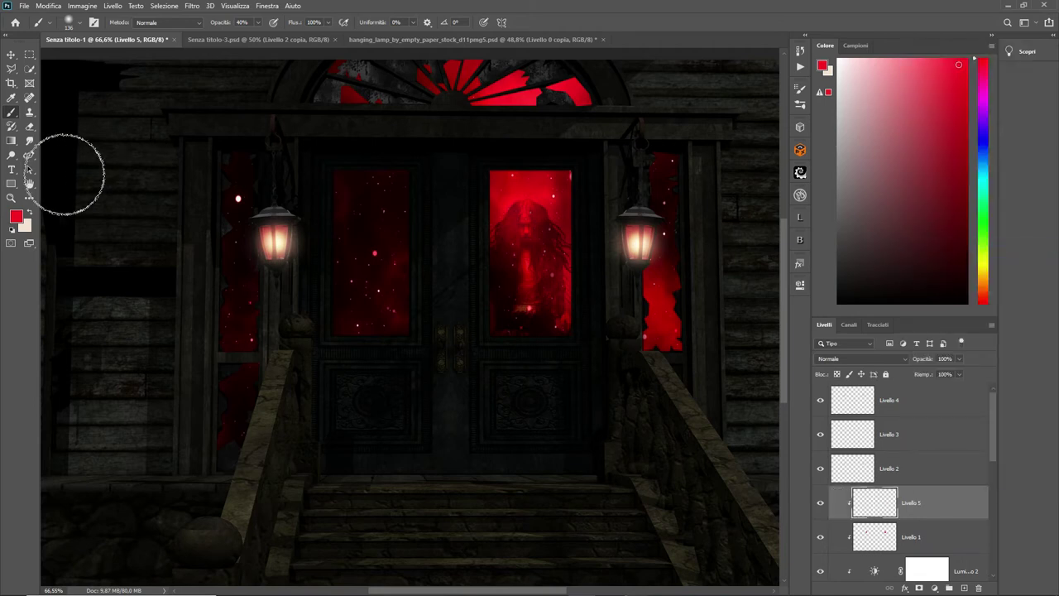
# Step: Paint red over the right lantern with the brush at 24% opacity
pyautogui.click(259, 23)
pyautogui.moveTo(257, 36); pyautogui.dragTo(249, 37)
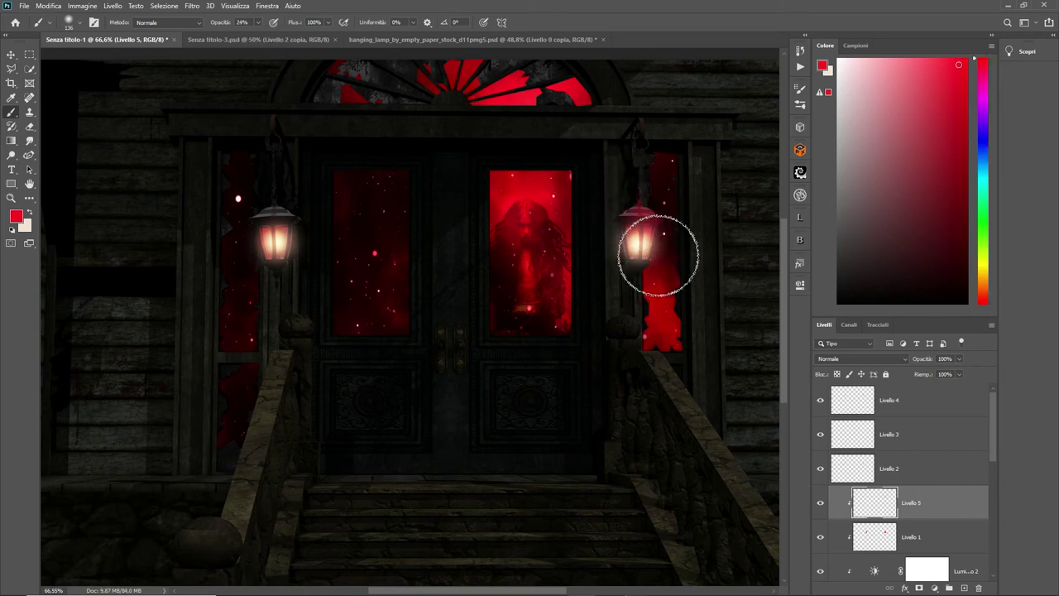
pyautogui.moveTo(638, 217); pyautogui.dragTo(638, 236)
# Step: Blend Livello 5 as Scherma lineare (Aggiungi) at 42% opacity, then select Livello 4
pyautogui.click(900, 359)
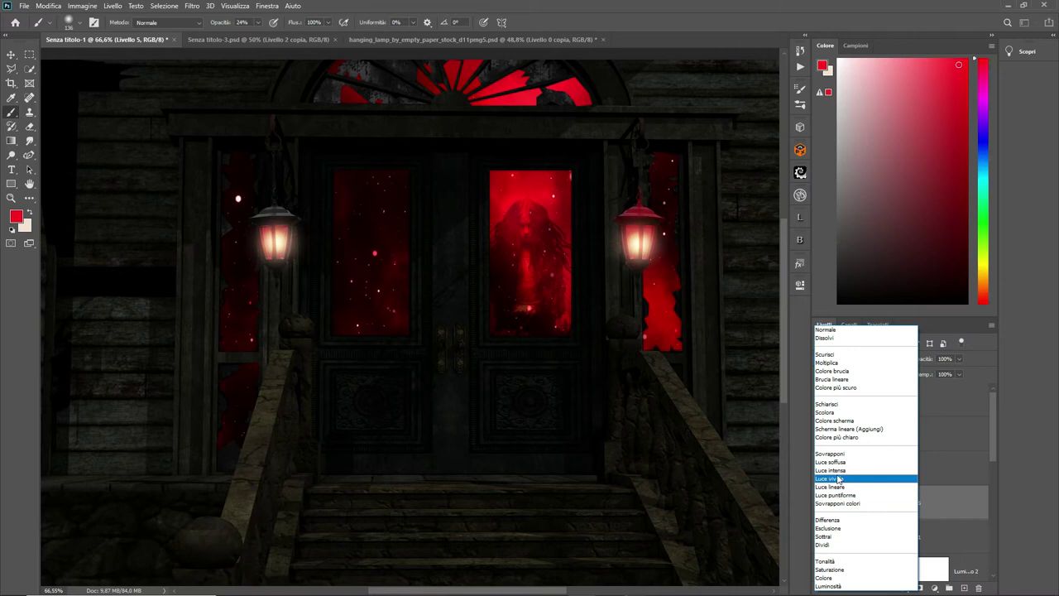
pyautogui.click(839, 455)
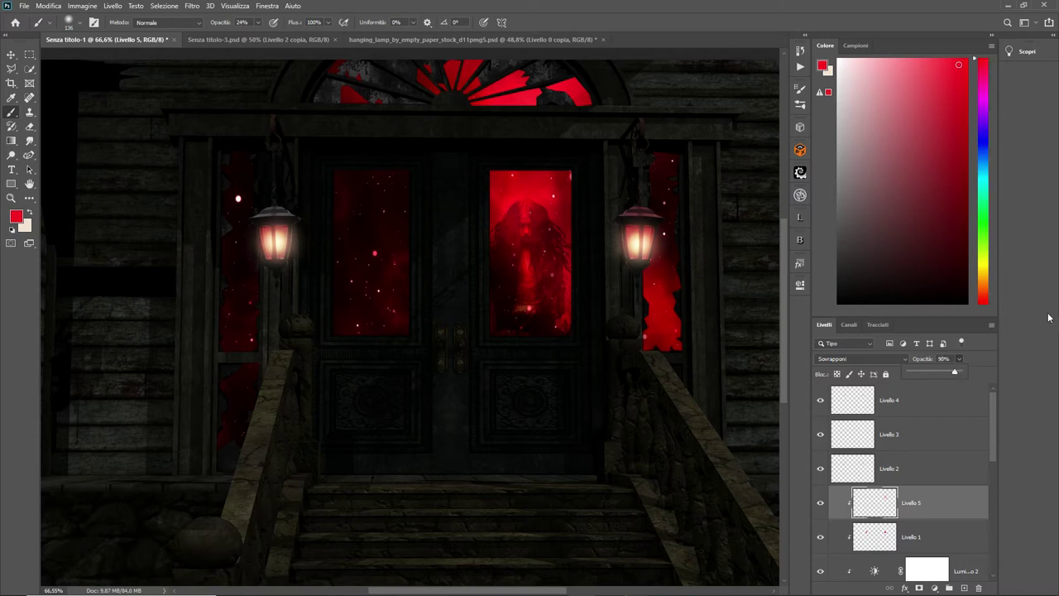
pyautogui.moveTo(953, 373); pyautogui.dragTo(950, 375)
pyautogui.click(905, 358)
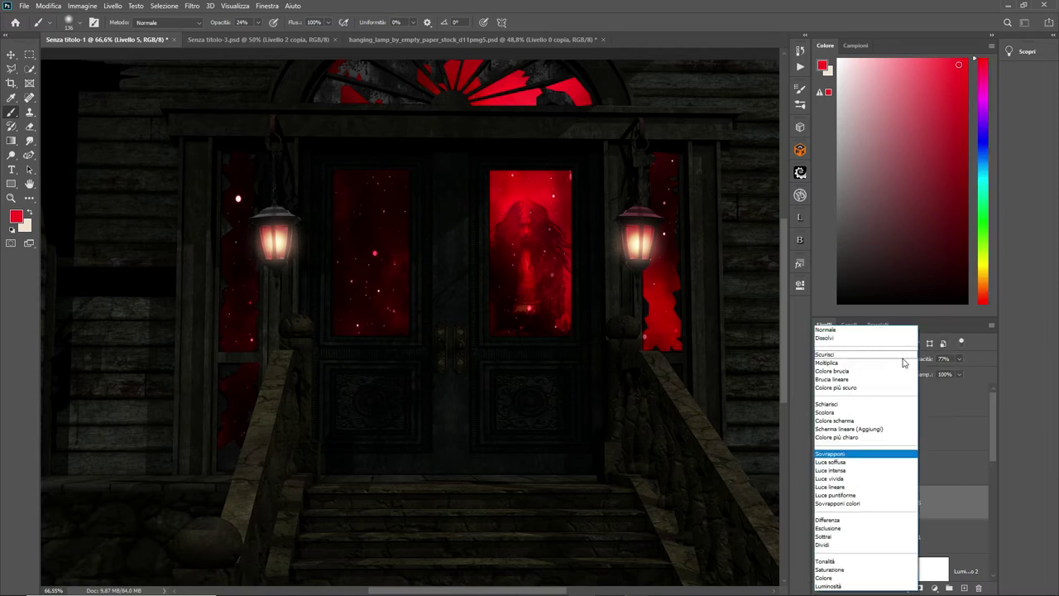
pyautogui.click(852, 428)
pyautogui.moveTo(959, 370); pyautogui.dragTo(938, 373)
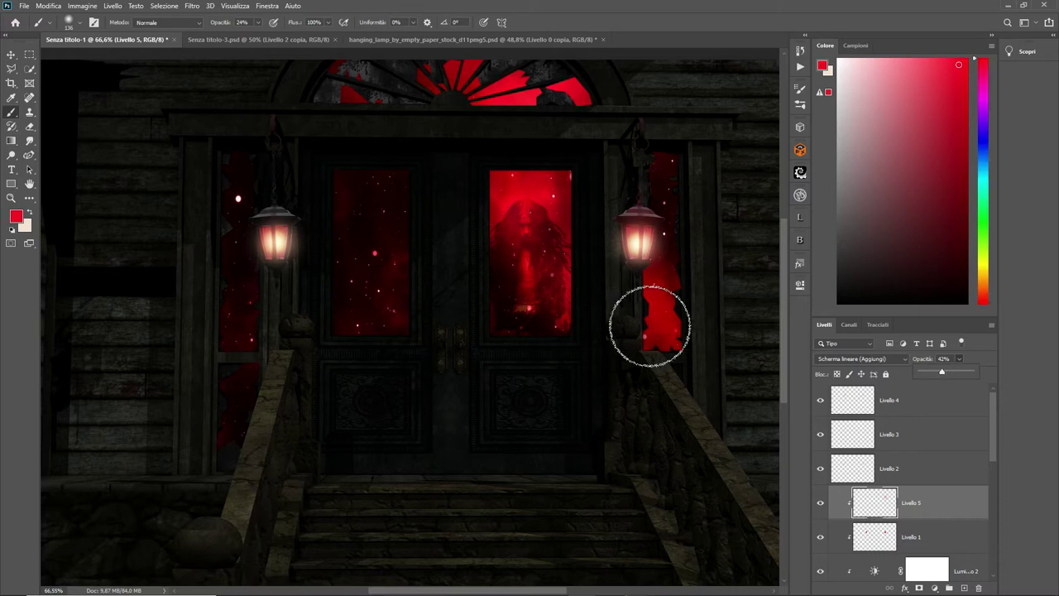
pyautogui.scroll(-2, 631, 328)
pyautogui.scroll(2, 631, 328)
pyautogui.scroll(1, 632, 329)
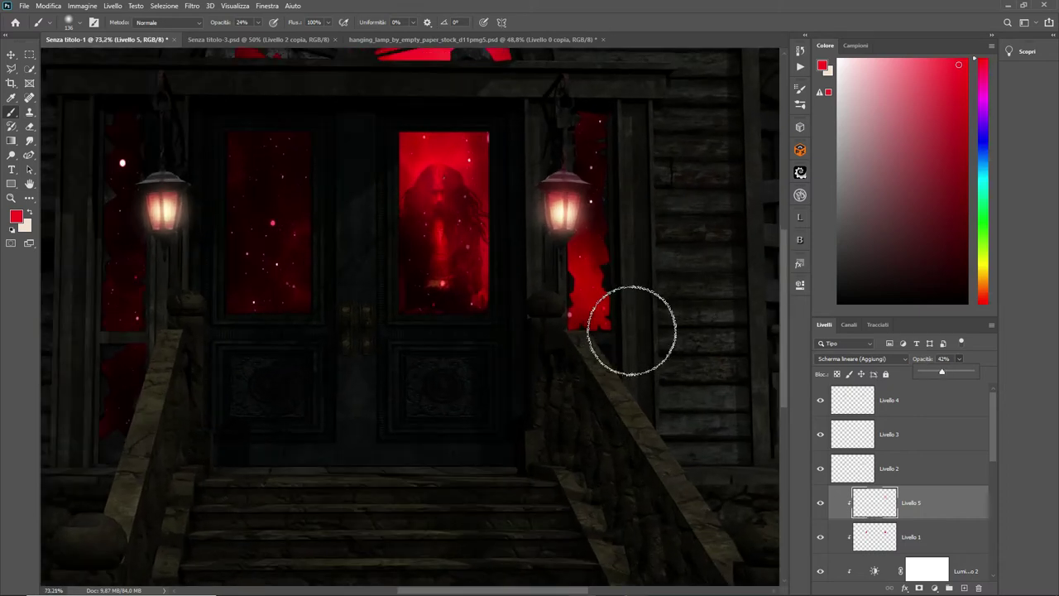
pyautogui.scroll(-1, 631, 329)
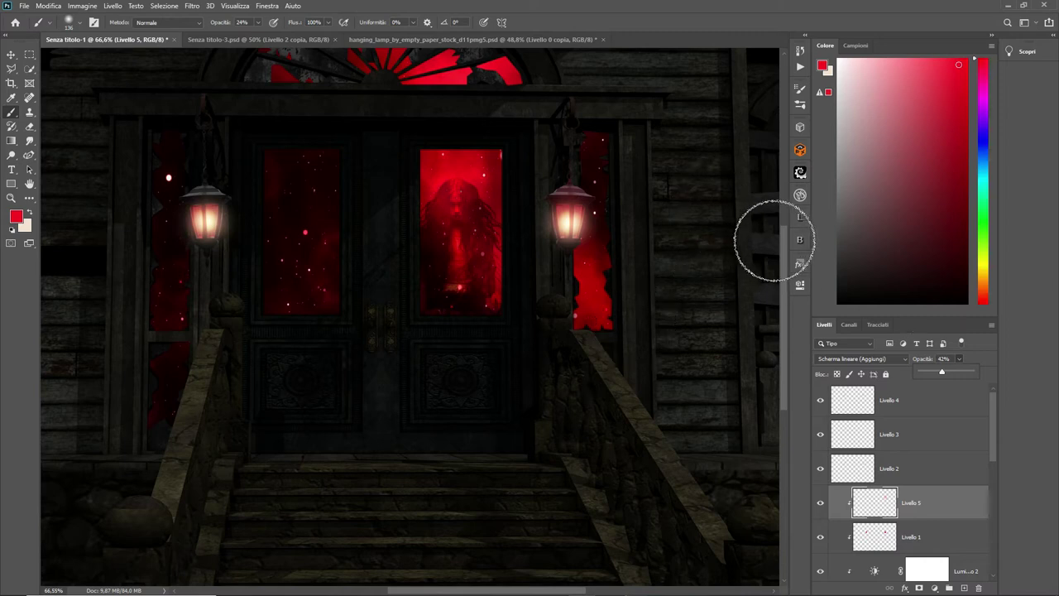
pyautogui.moveTo(785, 230); pyautogui.dragTo(790, 207)
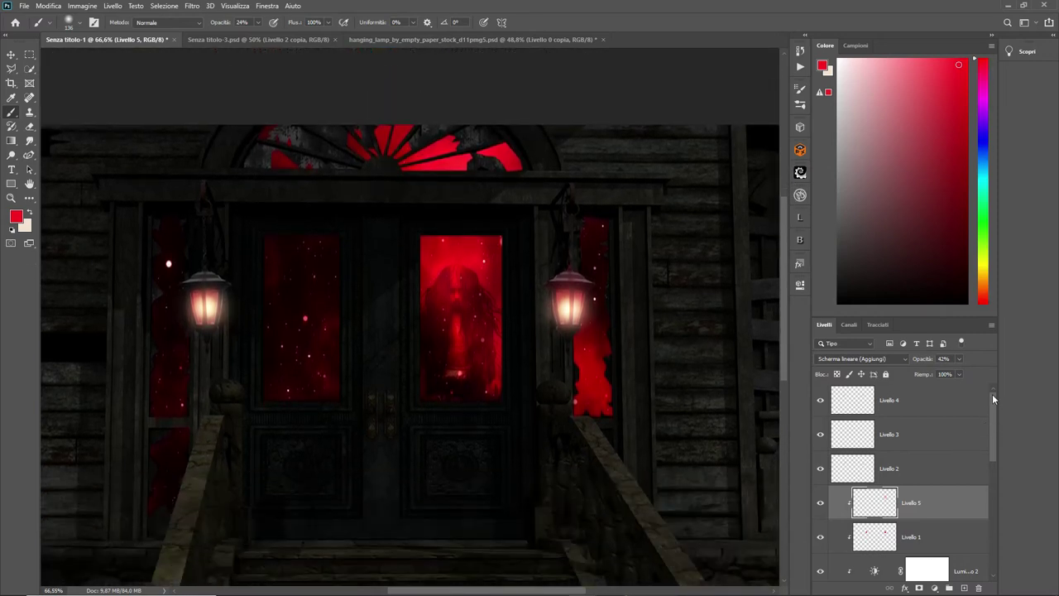
pyautogui.click(938, 396)
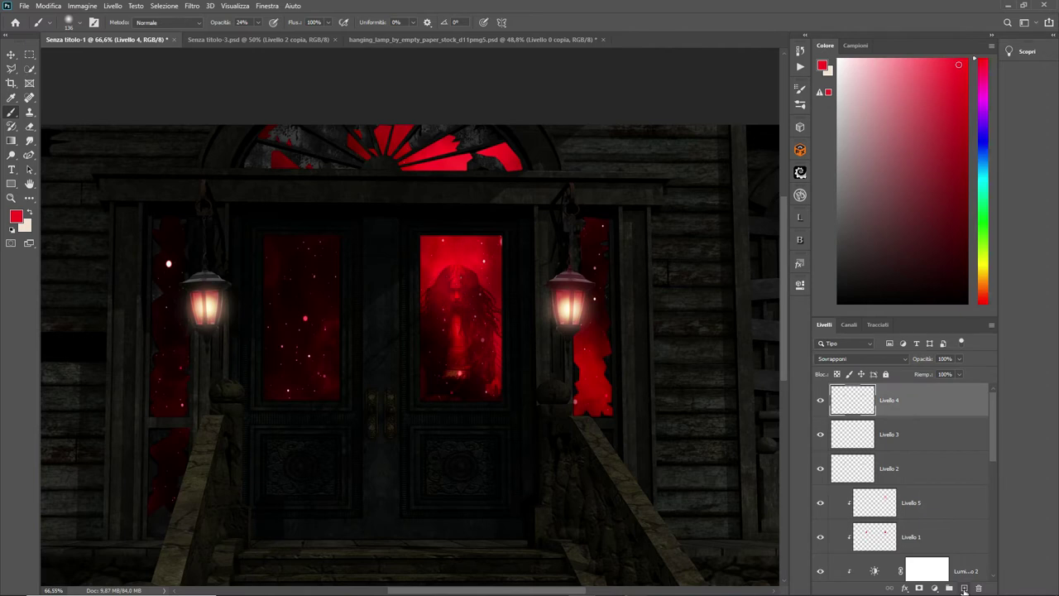
pyautogui.moveTo(992, 437); pyautogui.dragTo(993, 512)
pyautogui.click(877, 488)
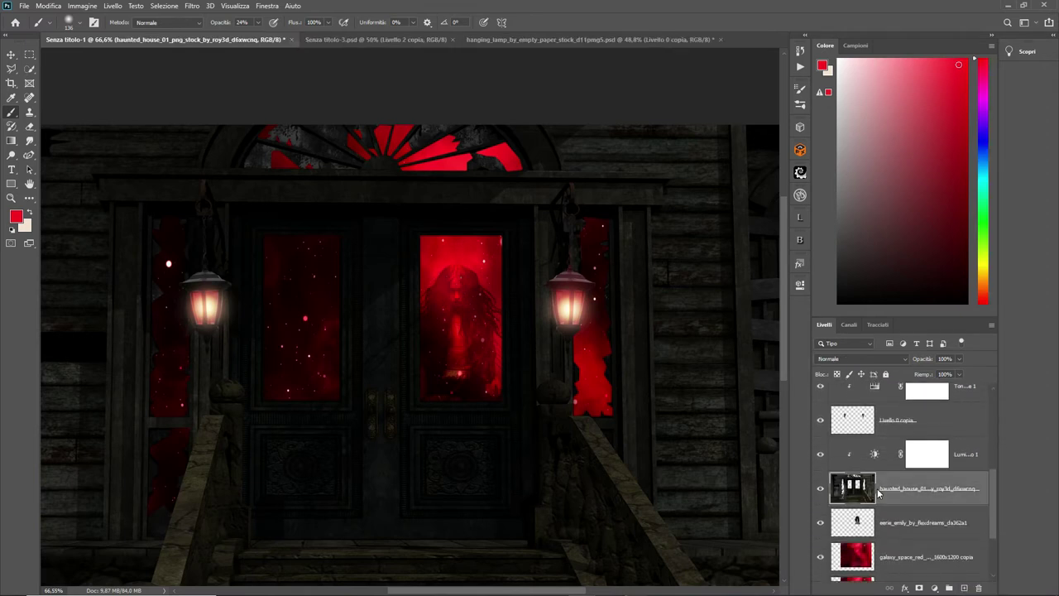
pyautogui.rightClick(897, 481)
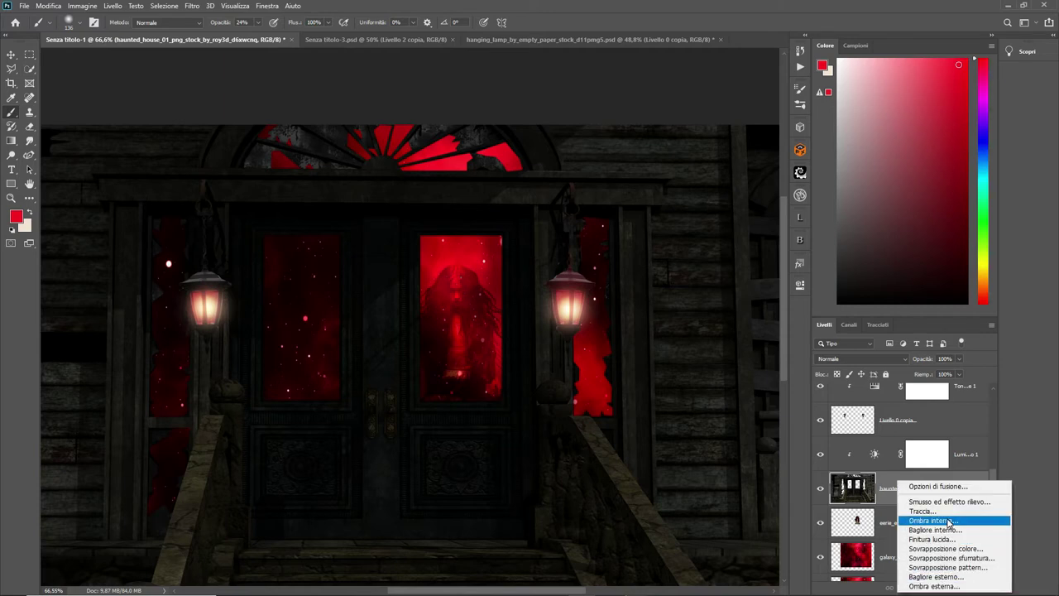
pyautogui.click(950, 530)
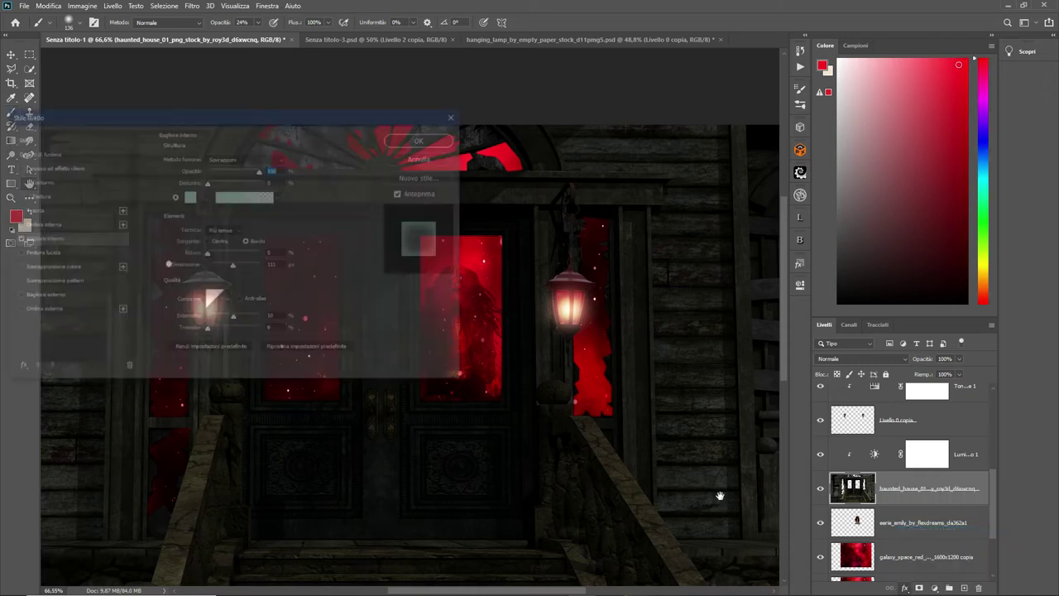
pyautogui.click(189, 197)
pyautogui.click(593, 373)
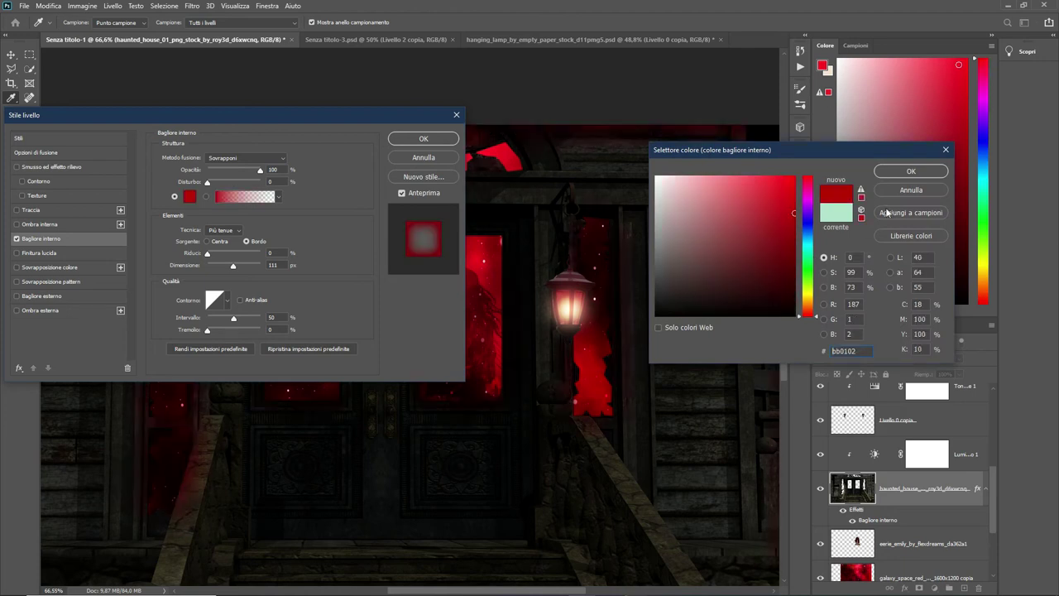
pyautogui.click(910, 171)
pyautogui.moveTo(242, 117)
pyautogui.mouseDown()
pyautogui.moveTo(421, 111)
pyautogui.moveTo(745, 176)
pyautogui.moveTo(569, 129)
pyautogui.moveTo(578, 133)
pyautogui.mouseUp()
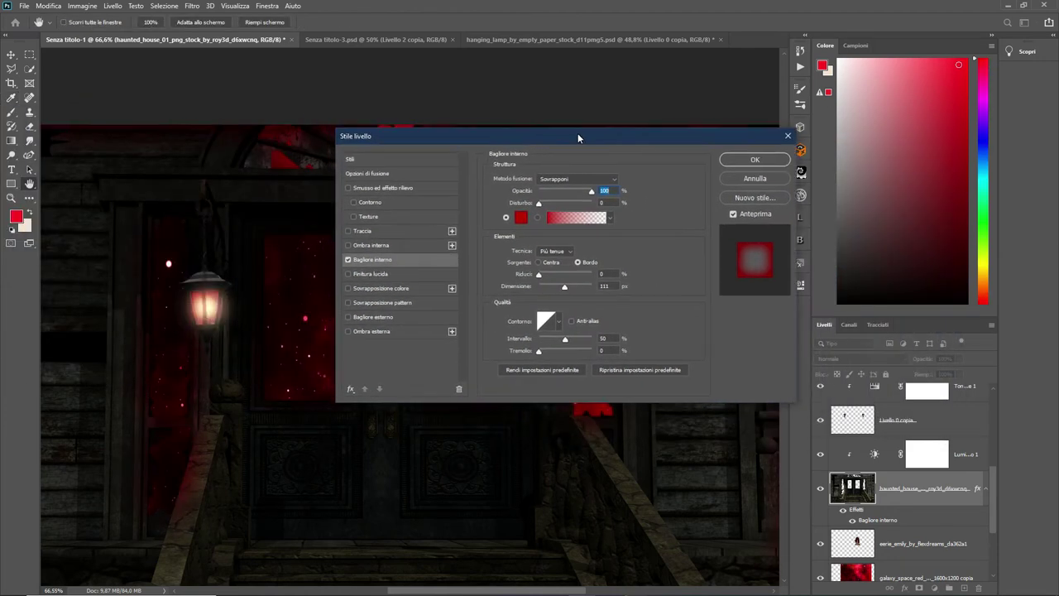
pyautogui.moveTo(584, 190); pyautogui.dragTo(564, 195)
pyautogui.moveTo(561, 137); pyautogui.dragTo(595, 137)
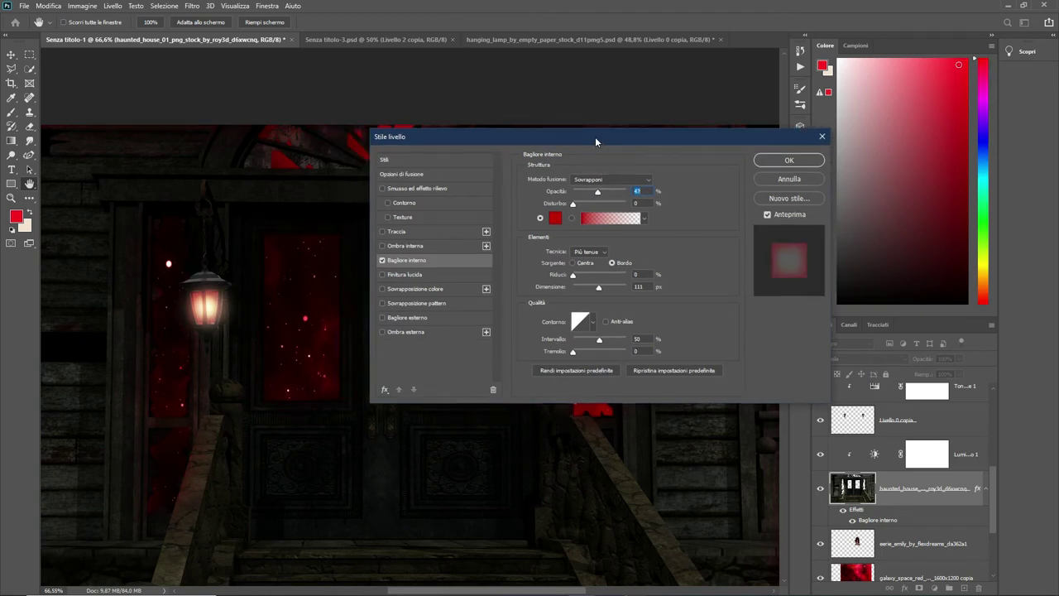
pyautogui.click(406, 245)
pyautogui.moveTo(585, 134); pyautogui.dragTo(579, 212)
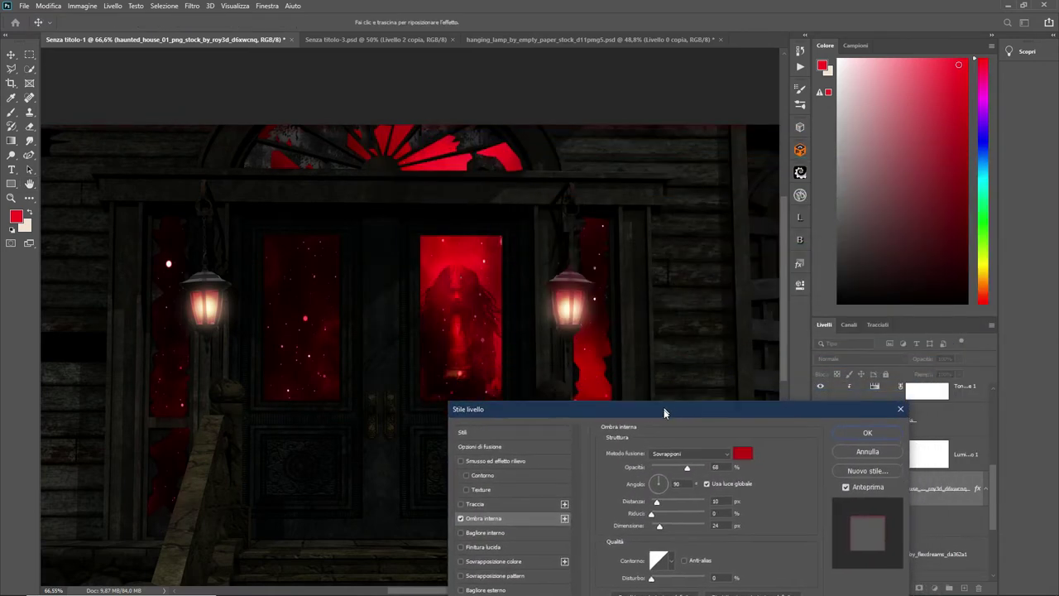
pyautogui.moveTo(575, 286)
pyautogui.mouseDown()
pyautogui.moveTo(574, 304)
pyautogui.moveTo(610, 278)
pyautogui.mouseUp()
pyautogui.click(376, 337)
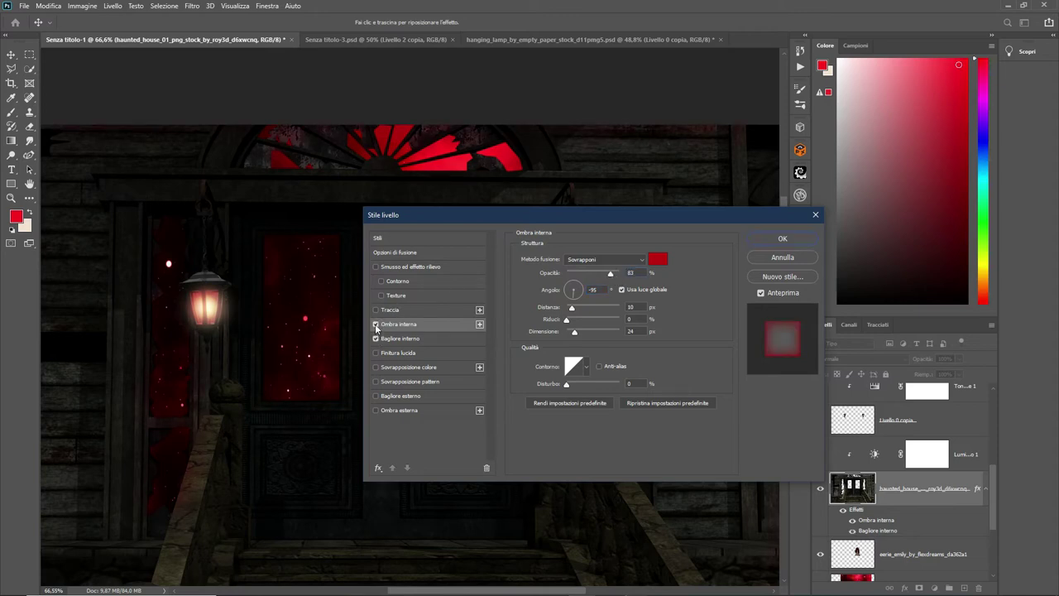
pyautogui.click(374, 323)
pyautogui.click(404, 337)
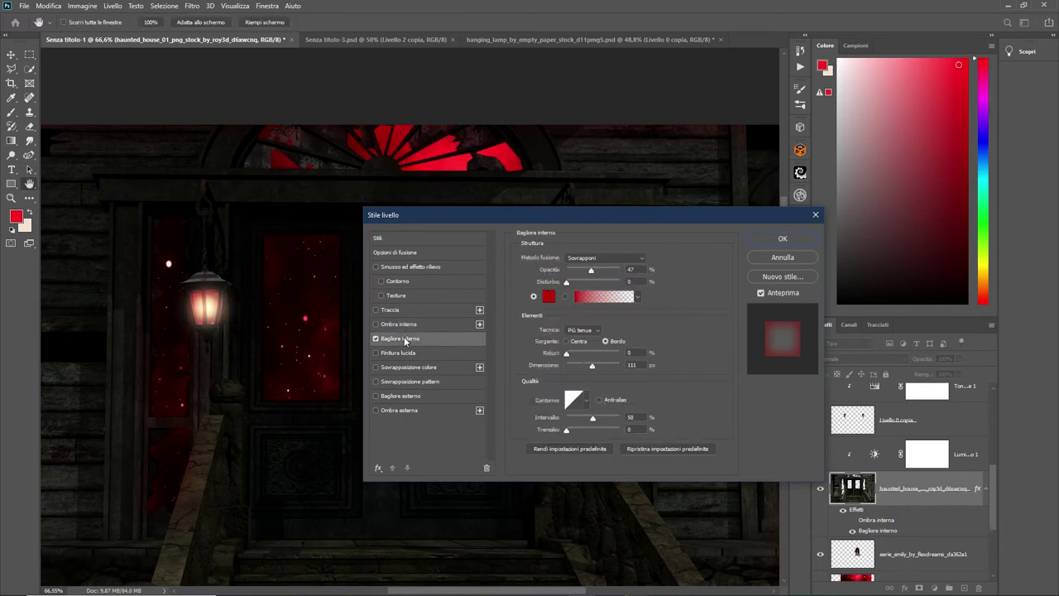
pyautogui.moveTo(557, 216)
pyautogui.mouseDown()
pyautogui.moveTo(447, 361)
pyautogui.moveTo(446, 468)
pyautogui.moveTo(447, 418)
pyautogui.moveTo(232, 191)
pyautogui.moveTo(153, 164)
pyautogui.moveTo(450, 150)
pyautogui.moveTo(499, 171)
pyautogui.mouseUp()
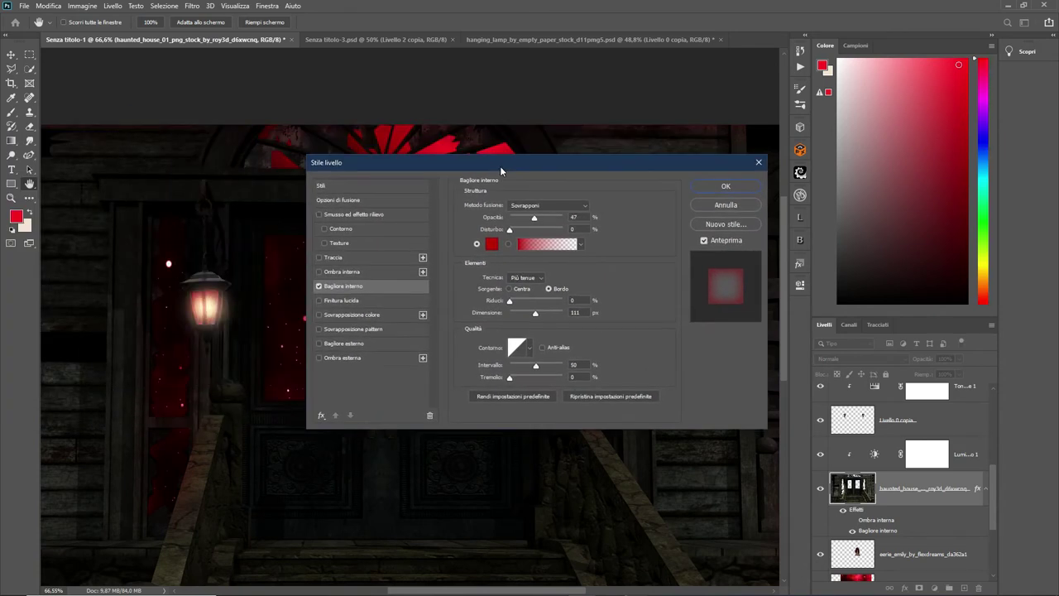
pyautogui.click(759, 163)
# Step: Add a new layer above the first brightness/contrast adjustment; set brush to 164 px, Flow 77%
pyautogui.click(962, 458)
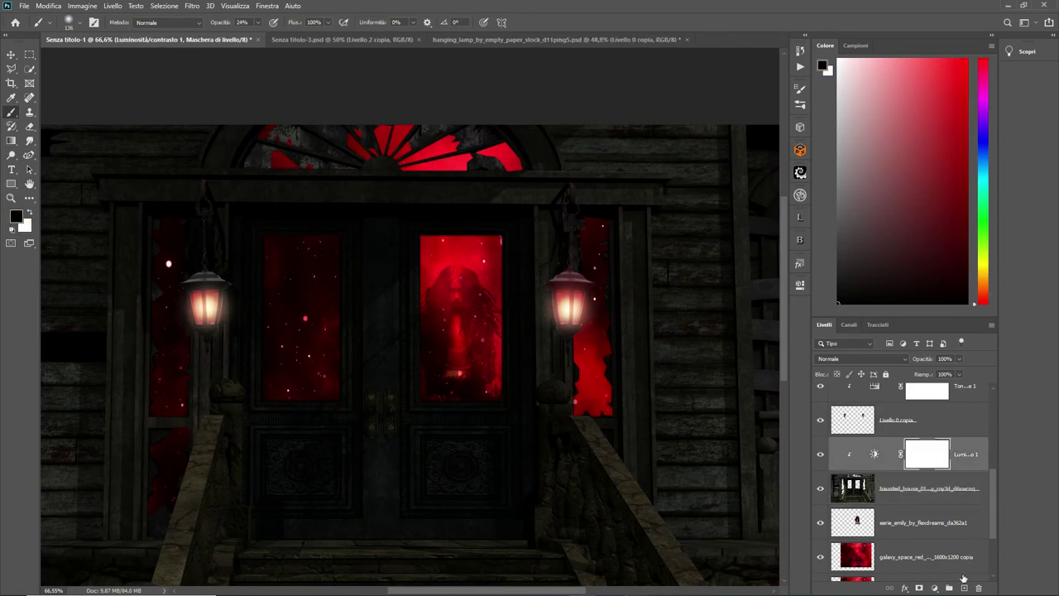
pyautogui.click(963, 587)
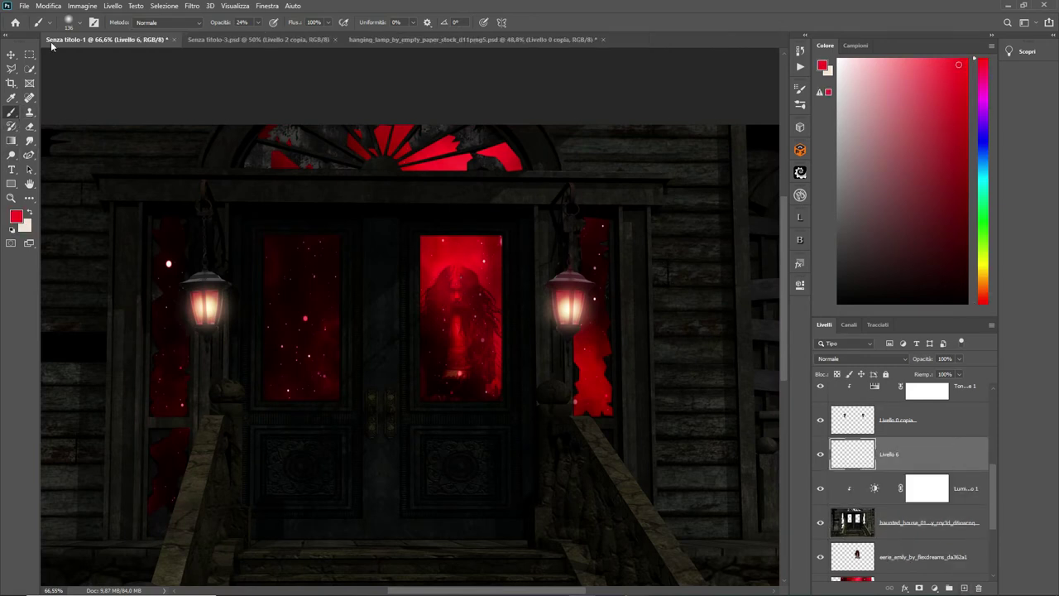
pyautogui.click(77, 23)
pyautogui.moveTo(107, 58); pyautogui.dragTo(114, 60)
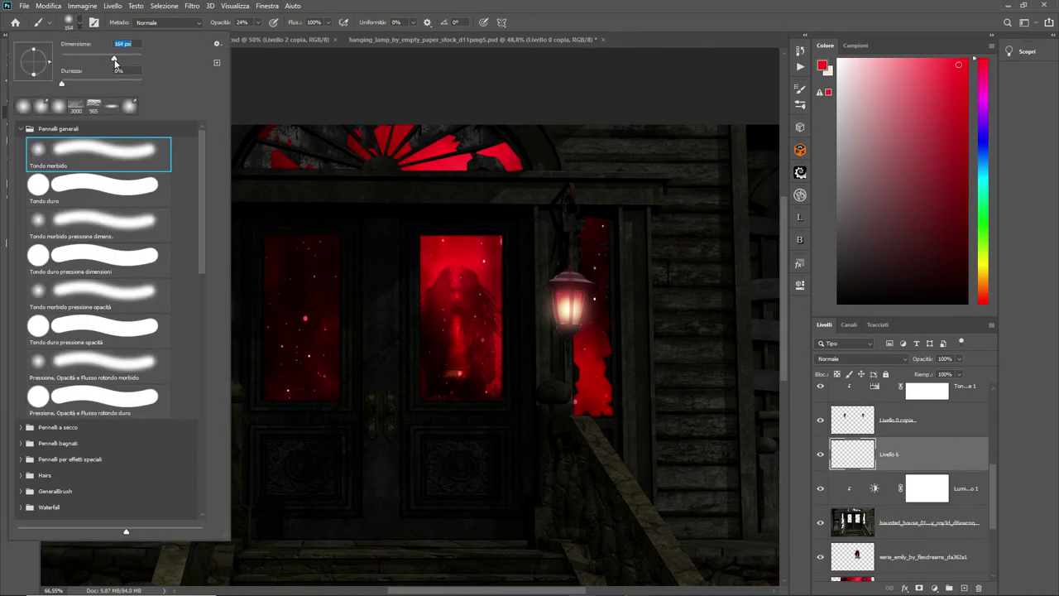
pyautogui.click(372, 6)
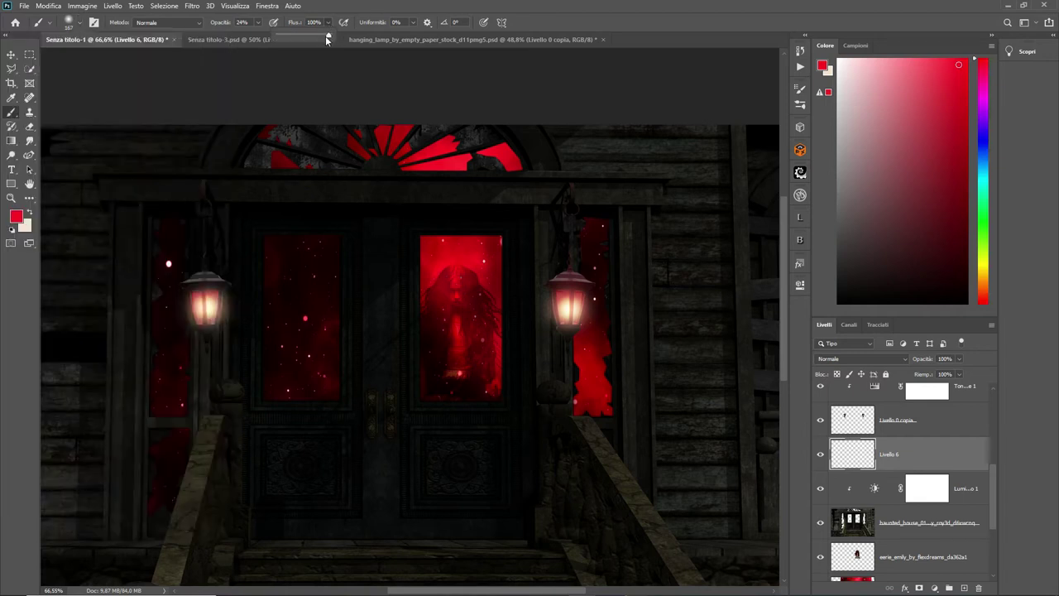
pyautogui.moveTo(327, 40); pyautogui.dragTo(321, 38)
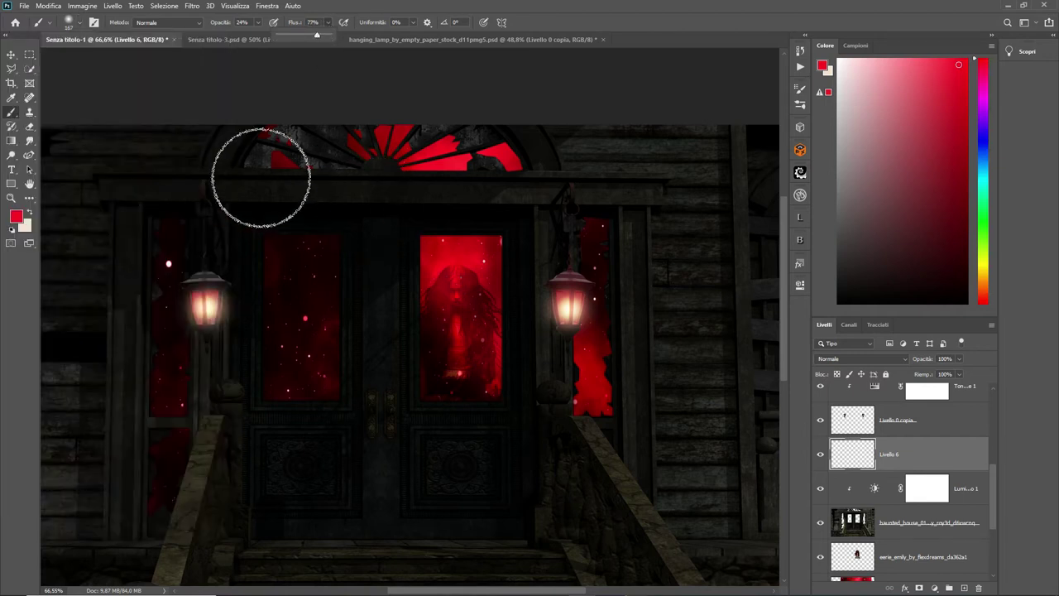
# Step: Paint soft red glow over the left door window and the column between windows
pyautogui.moveTo(339, 258); pyautogui.dragTo(343, 390)
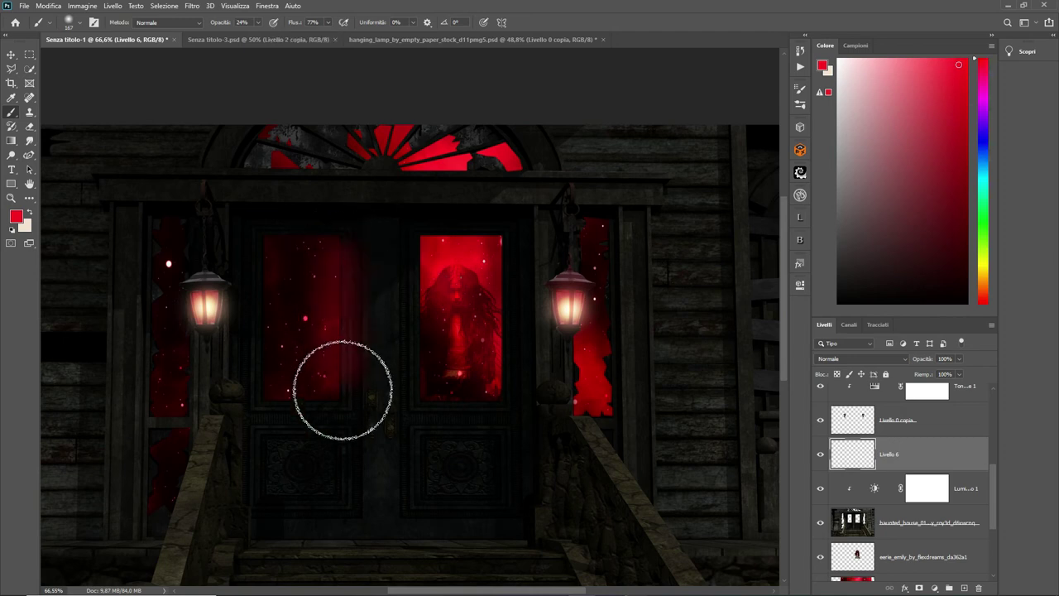
pyautogui.moveTo(273, 243); pyautogui.dragTo(271, 400)
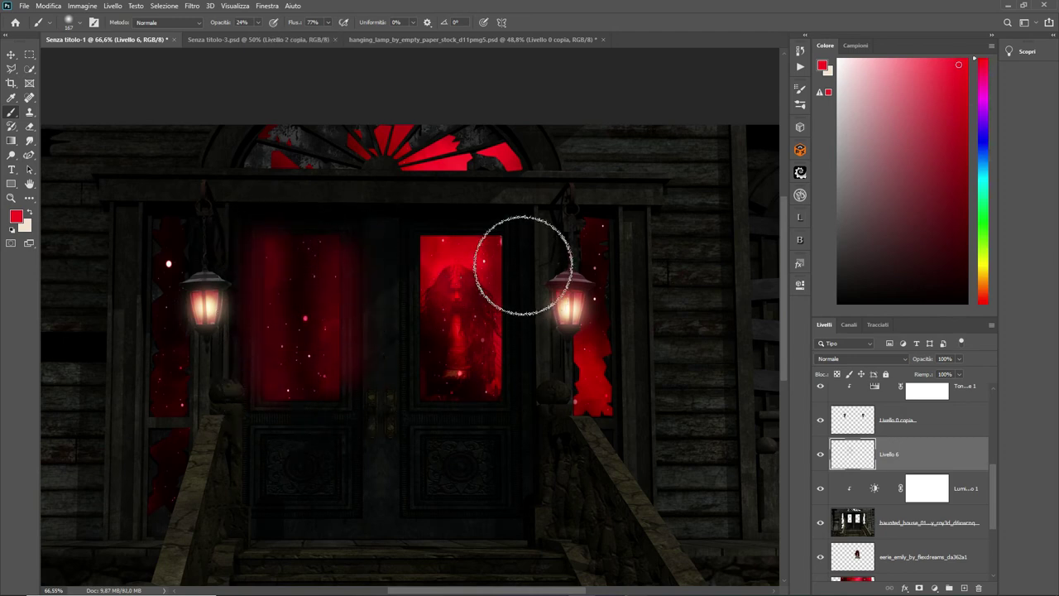
pyautogui.moveTo(383, 237); pyautogui.dragTo(405, 372)
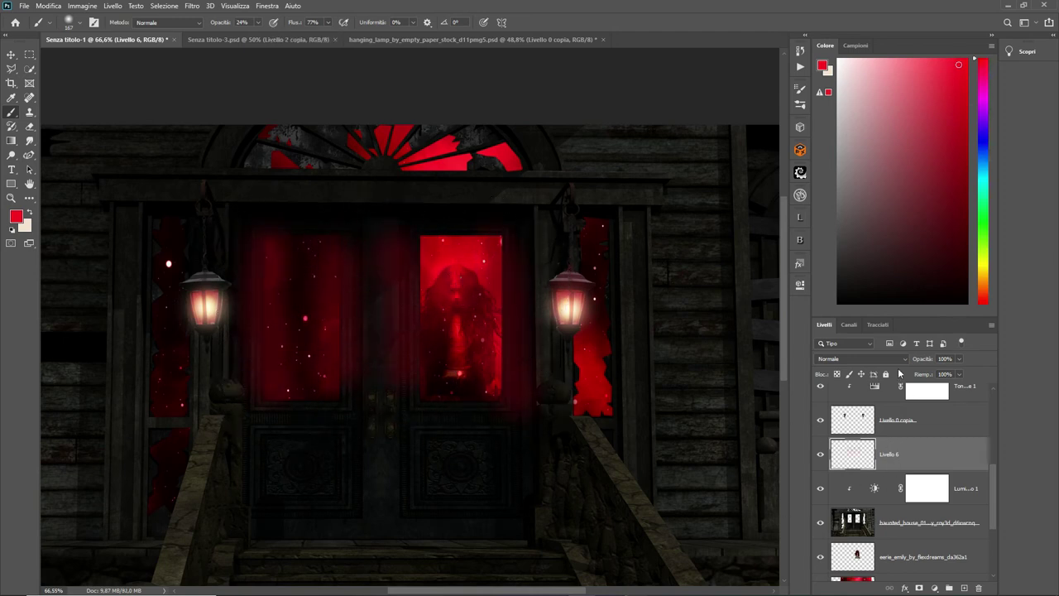
pyautogui.click(881, 359)
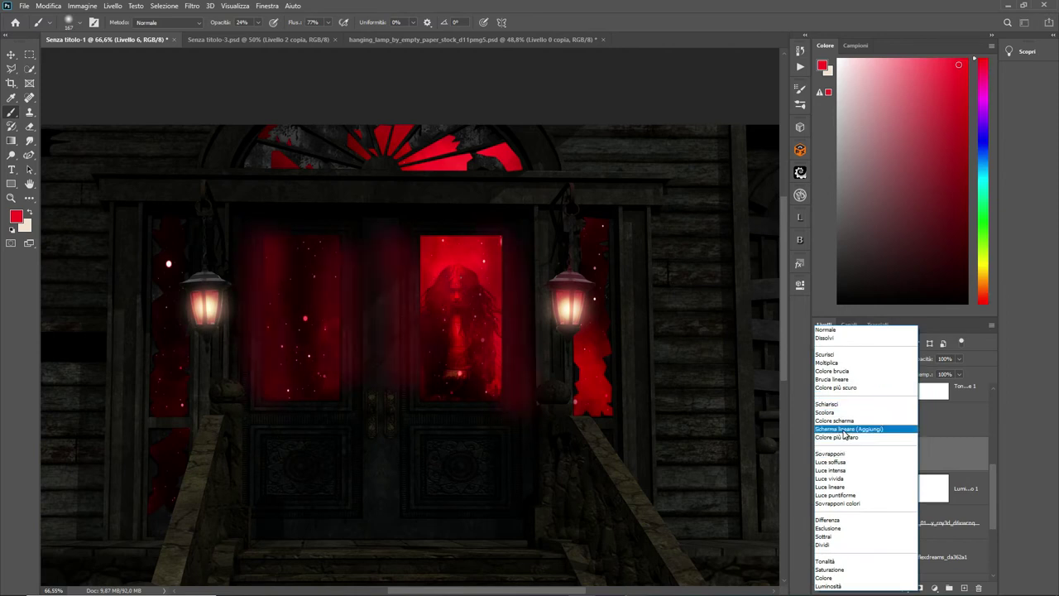
# Step: Set the glow layer to Schermo lineare (Aggiungi) at 33% and paint red over the fan window
pyautogui.click(844, 428)
pyautogui.moveTo(960, 362); pyautogui.dragTo(932, 375)
pyautogui.click(80, 23)
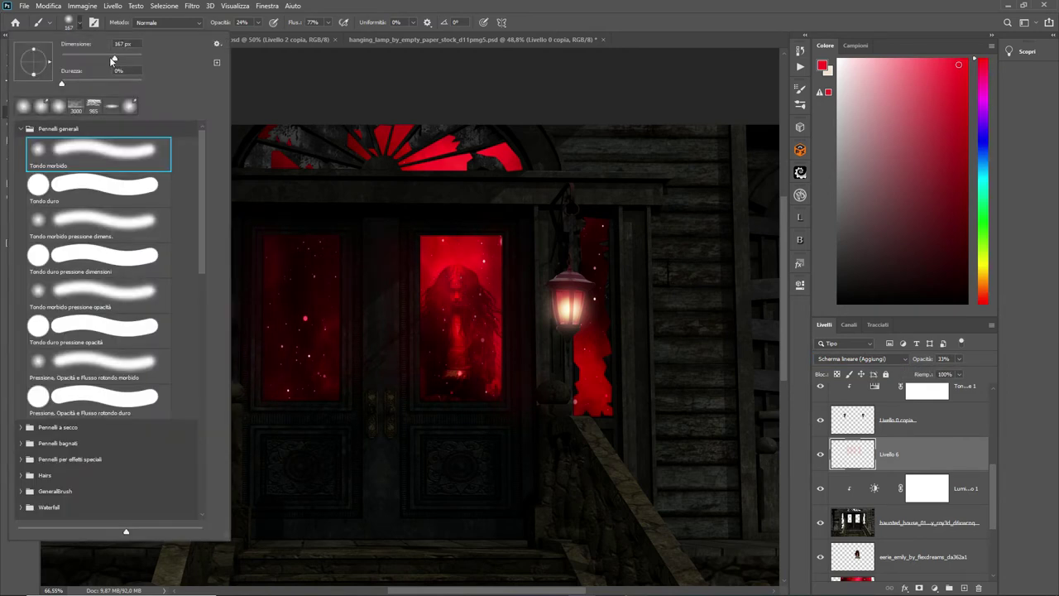
pyautogui.click(466, 21)
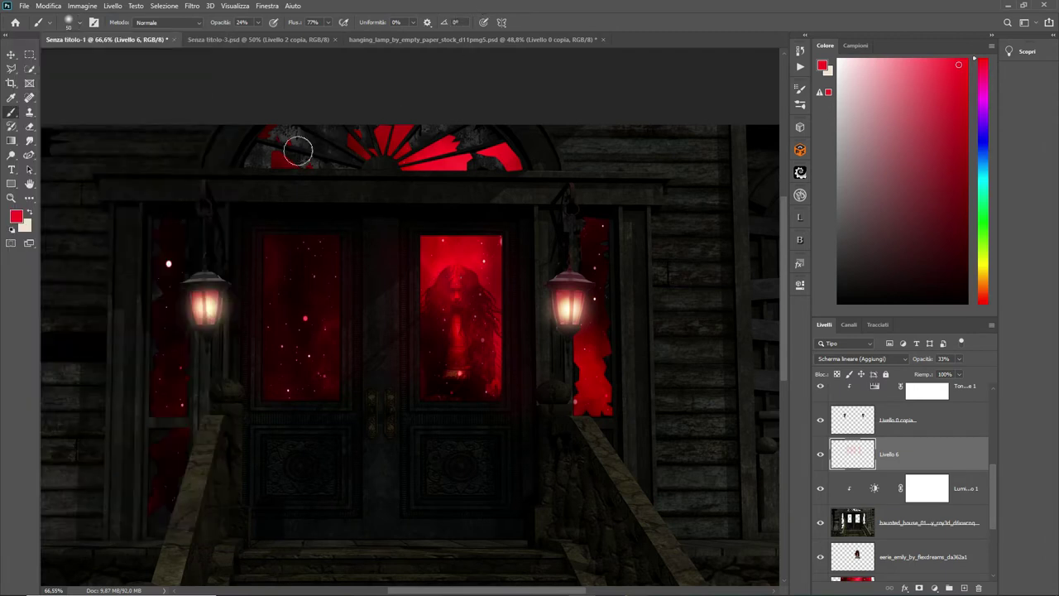
pyautogui.moveTo(250, 164)
pyautogui.mouseDown()
pyautogui.moveTo(433, 167)
pyautogui.moveTo(379, 165)
pyautogui.mouseUp()
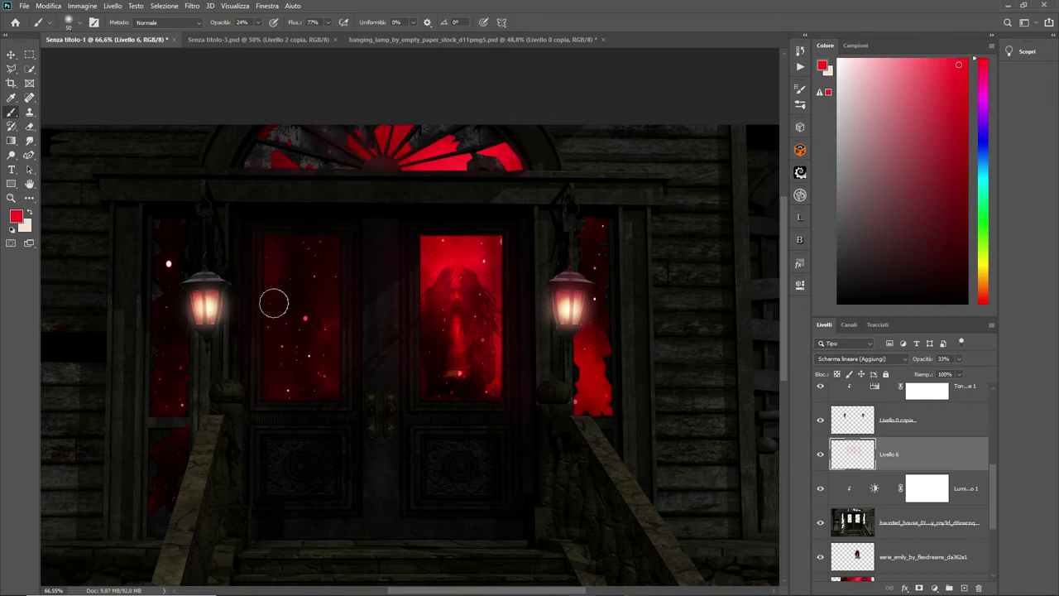
# Step: With a 125 px brush, strengthen the red in the left side window
pyautogui.click(75, 23)
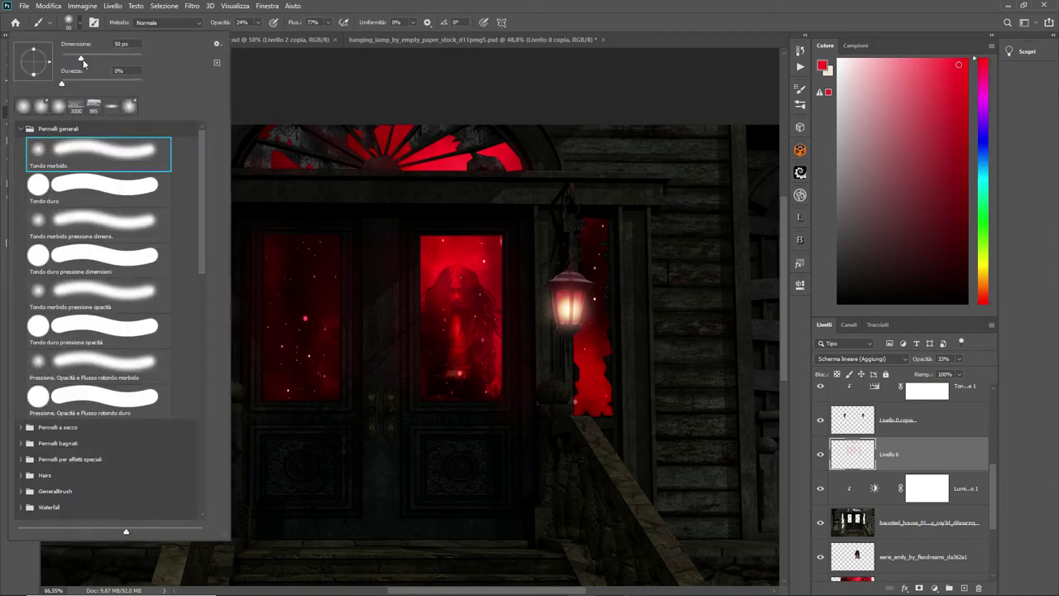
pyautogui.moveTo(99, 60); pyautogui.dragTo(110, 58)
pyautogui.click(388, 6)
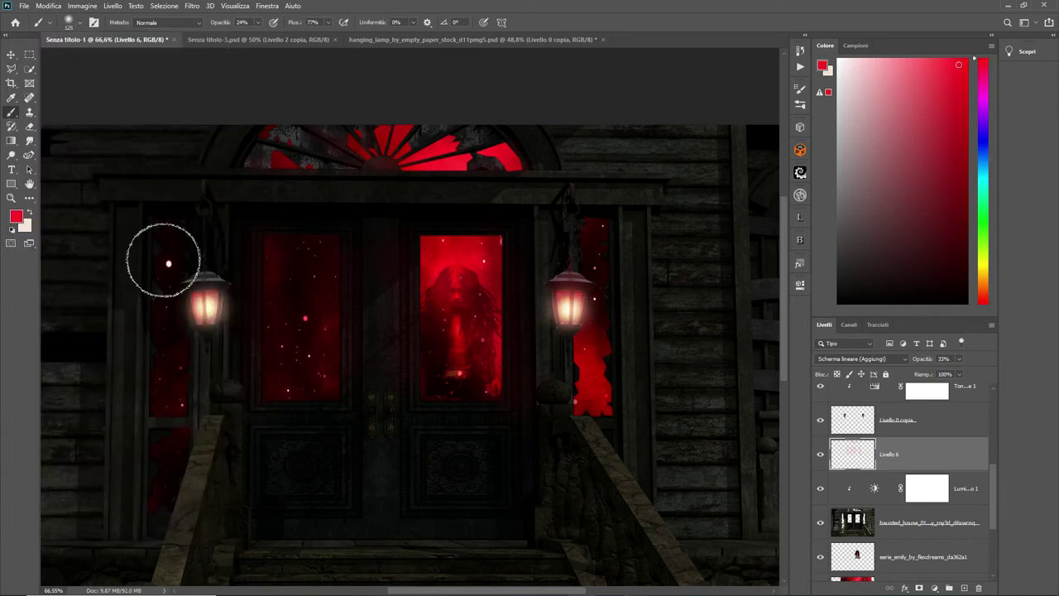
pyautogui.moveTo(154, 317); pyautogui.dragTo(145, 457)
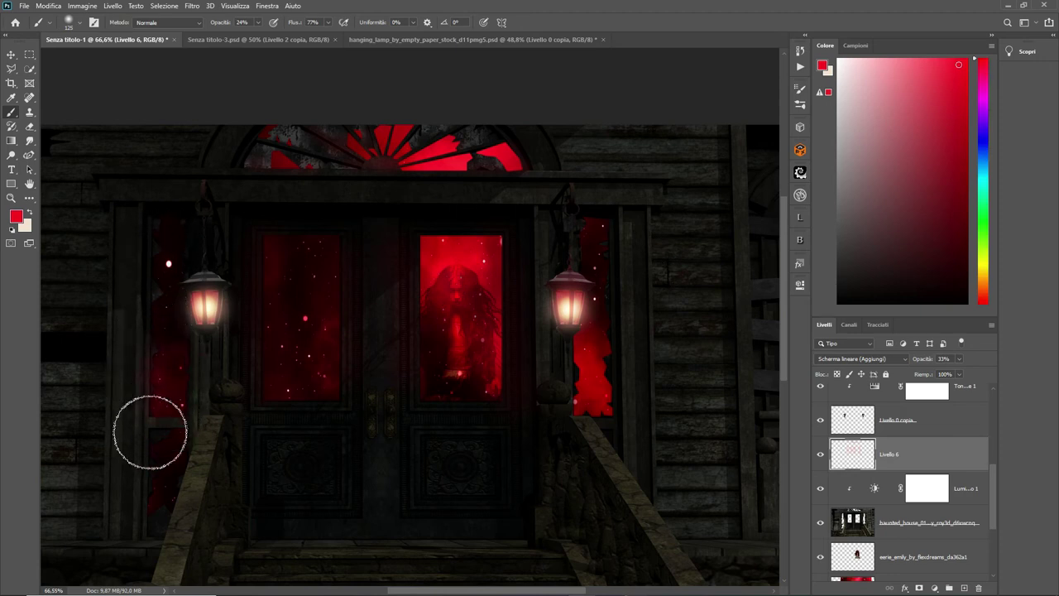
pyautogui.moveTo(610, 289); pyautogui.dragTo(600, 392)
pyautogui.hotkey('ctrl', 'z')
# Step: Brush faint red haze onto both stair railings, lowering Flow to 41%
pyautogui.moveTo(577, 414); pyautogui.dragTo(608, 438)
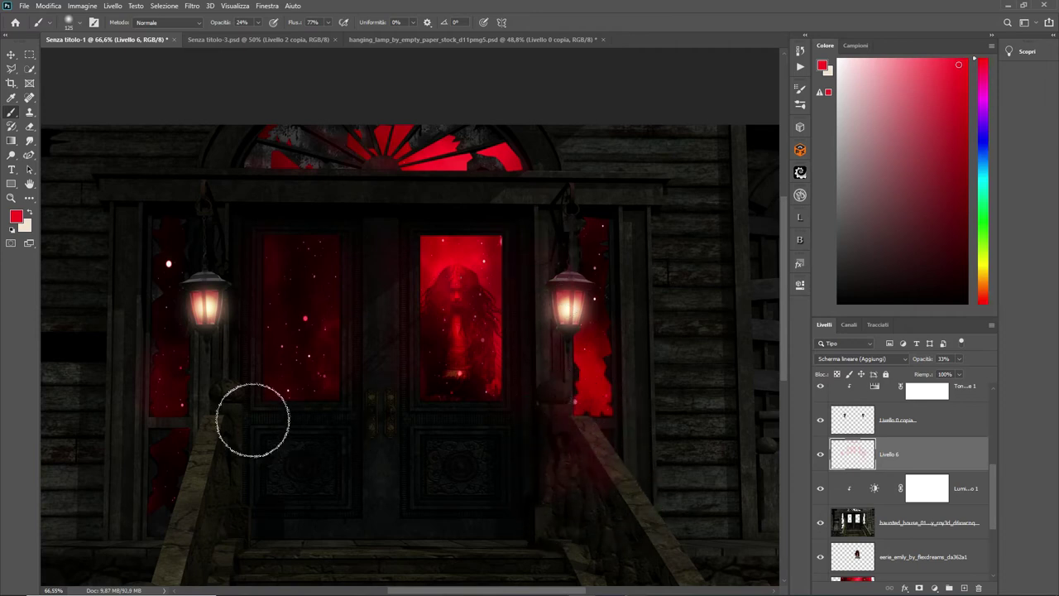
pyautogui.moveTo(225, 412); pyautogui.dragTo(206, 442)
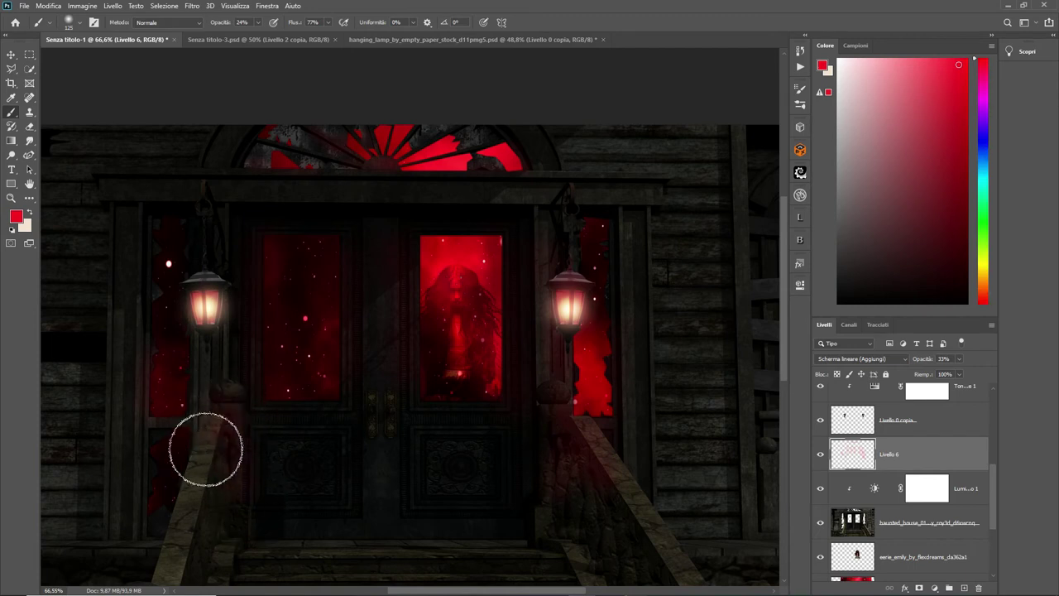
pyautogui.click(327, 25)
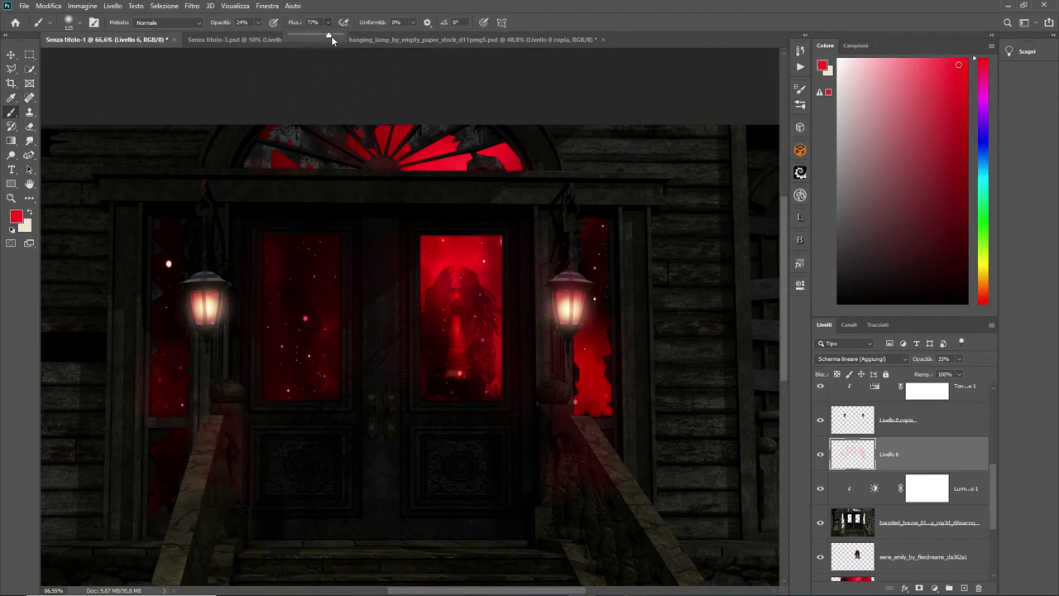
pyautogui.moveTo(314, 40); pyautogui.dragTo(310, 39)
pyautogui.moveTo(204, 471); pyautogui.dragTo(222, 488)
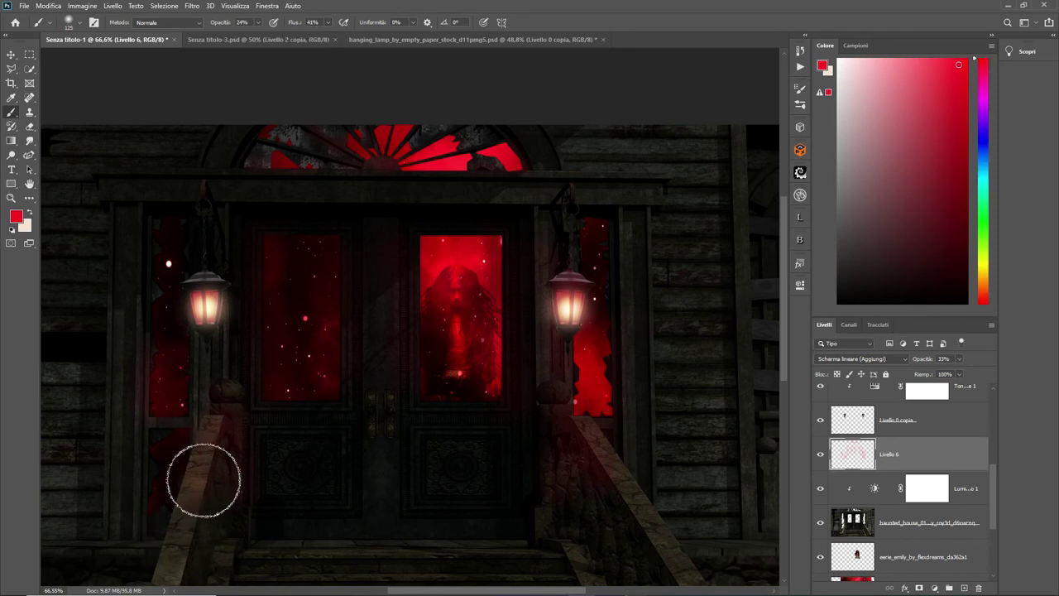
pyautogui.moveTo(562, 436)
pyautogui.mouseDown()
pyautogui.moveTo(568, 525)
pyautogui.moveTo(584, 425)
pyautogui.moveTo(583, 519)
pyautogui.mouseUp()
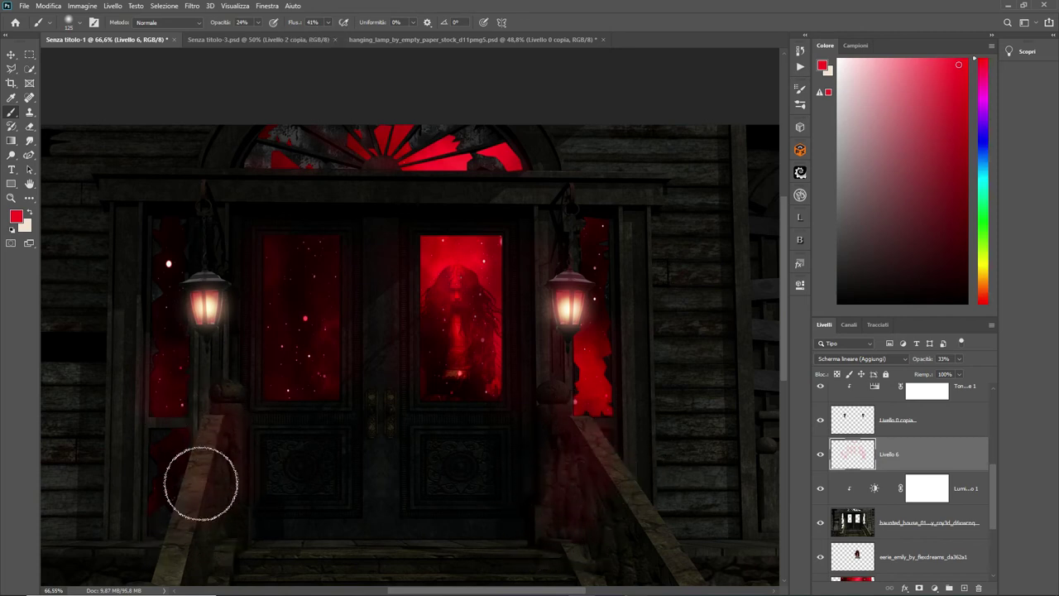
pyautogui.rightClick(941, 467)
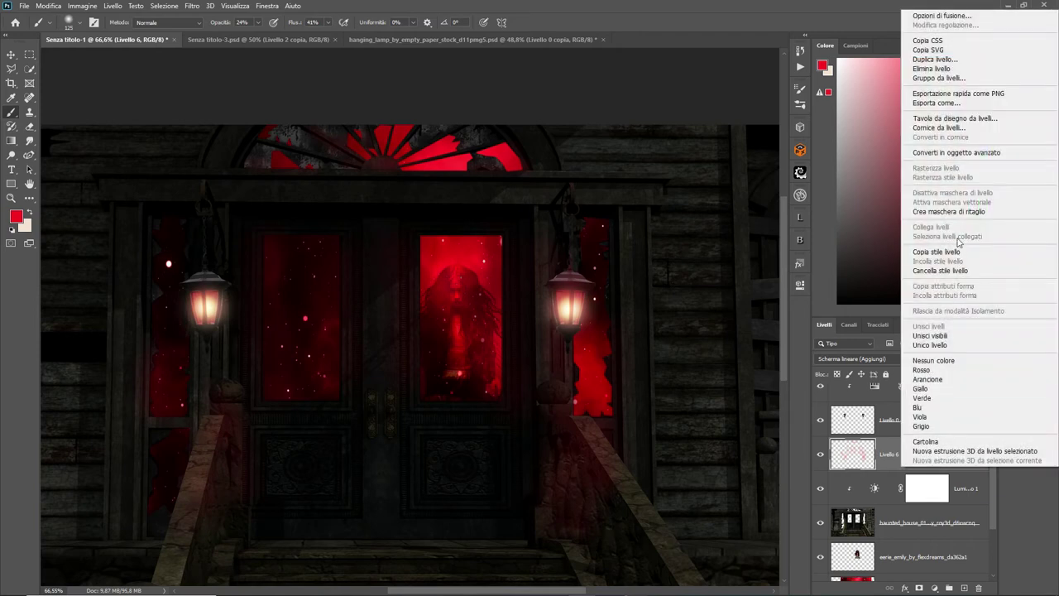
# Step: Clip Livello 6 to the layer below and zoom out to fit the composition
pyautogui.click(951, 212)
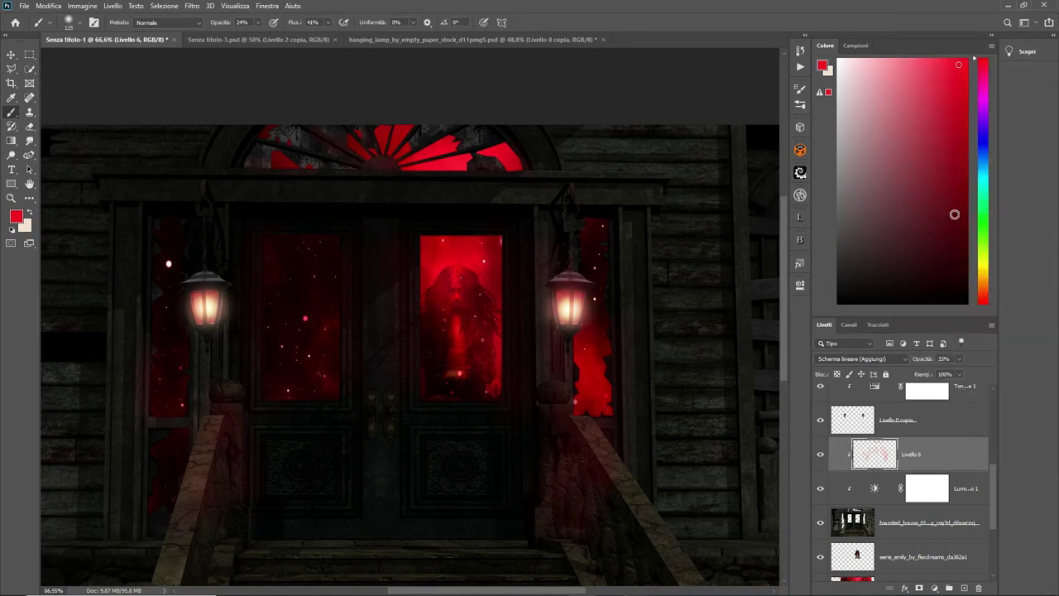
pyautogui.scroll(-3, 342, 296)
pyautogui.scroll(2, 342, 298)
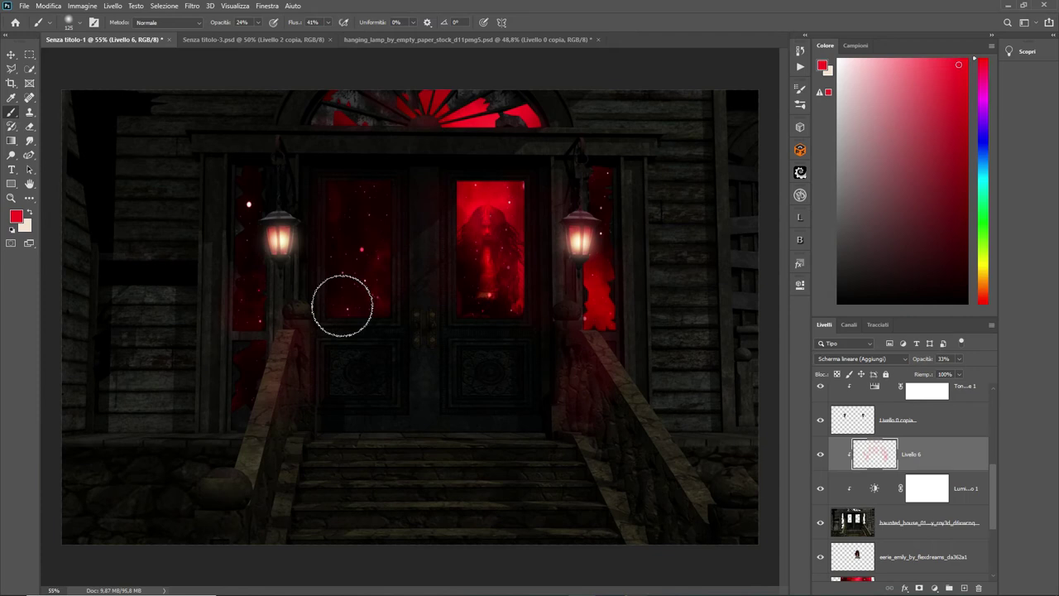
pyautogui.scroll(1, 343, 305)
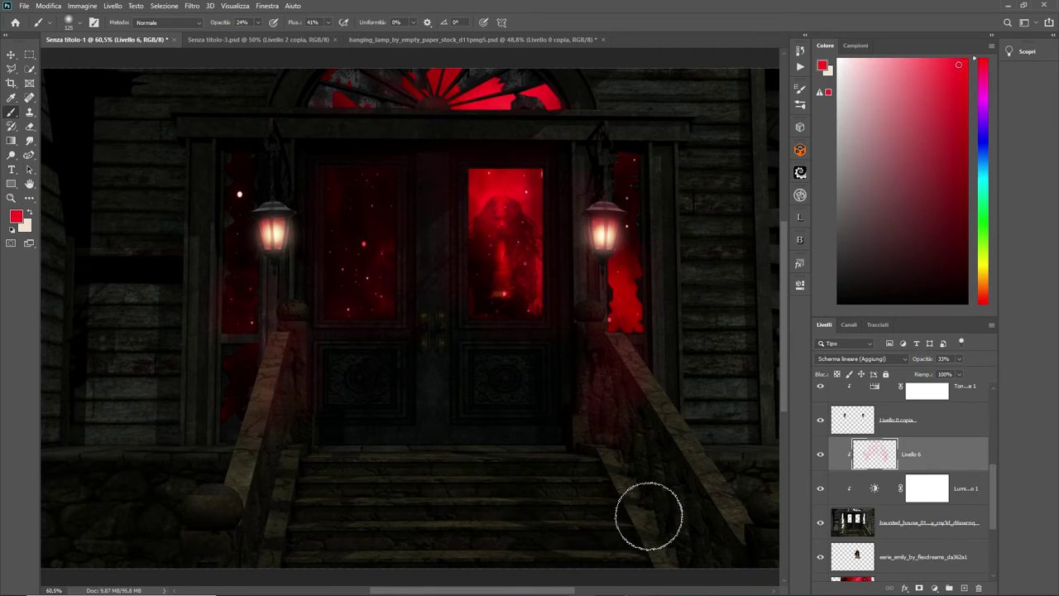
pyautogui.hotkey('ctrl', '-')
pyautogui.scroll(2, 572, 527)
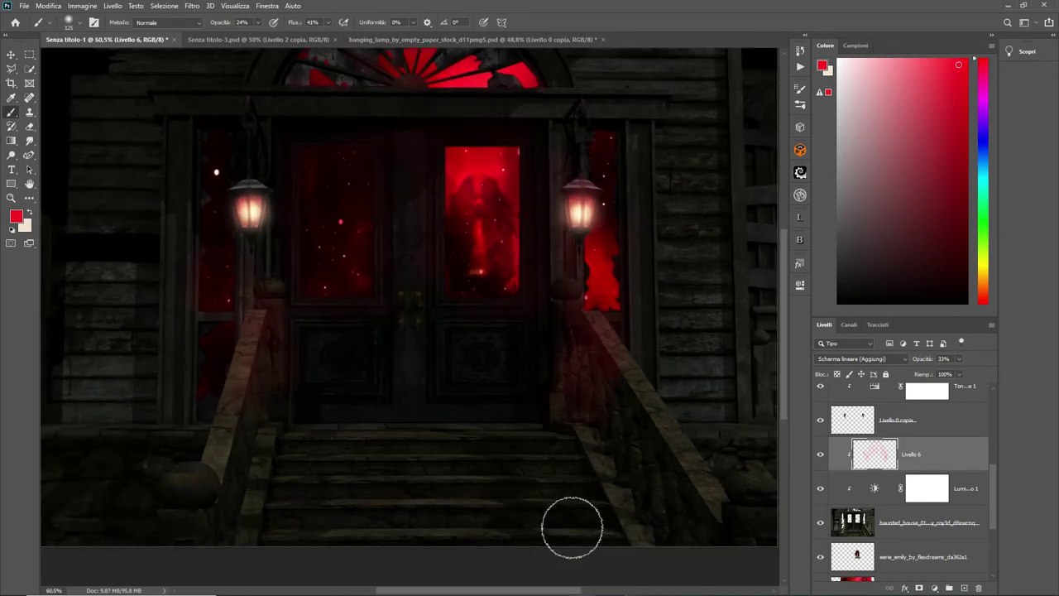
pyautogui.scroll(-1, 571, 527)
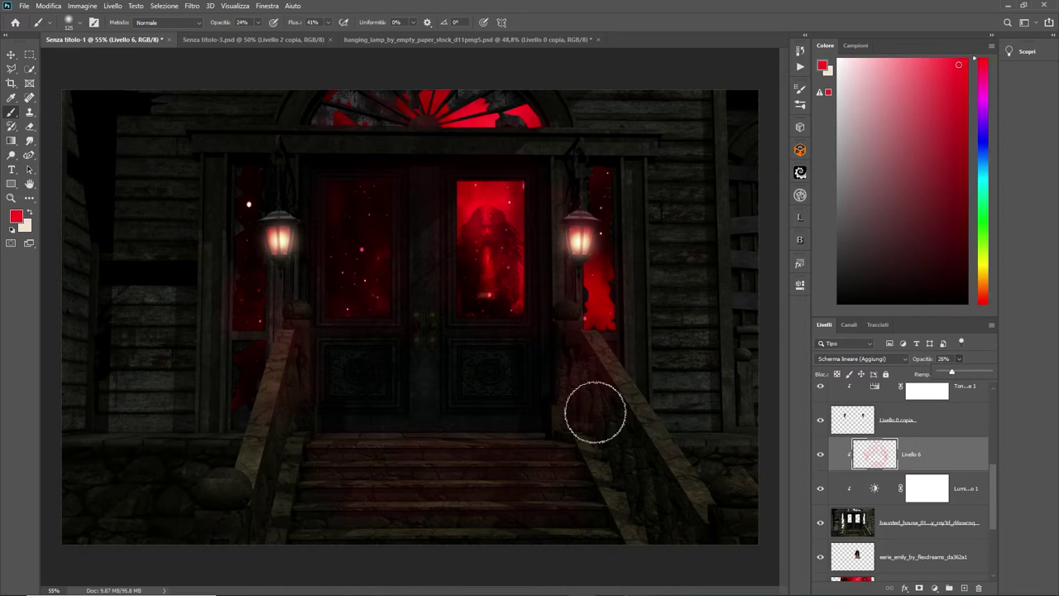
# Step: Set brush opacity to 8% and lower Livello 6 to 26% opacity
pyautogui.moveTo(257, 24); pyautogui.dragTo(253, 36)
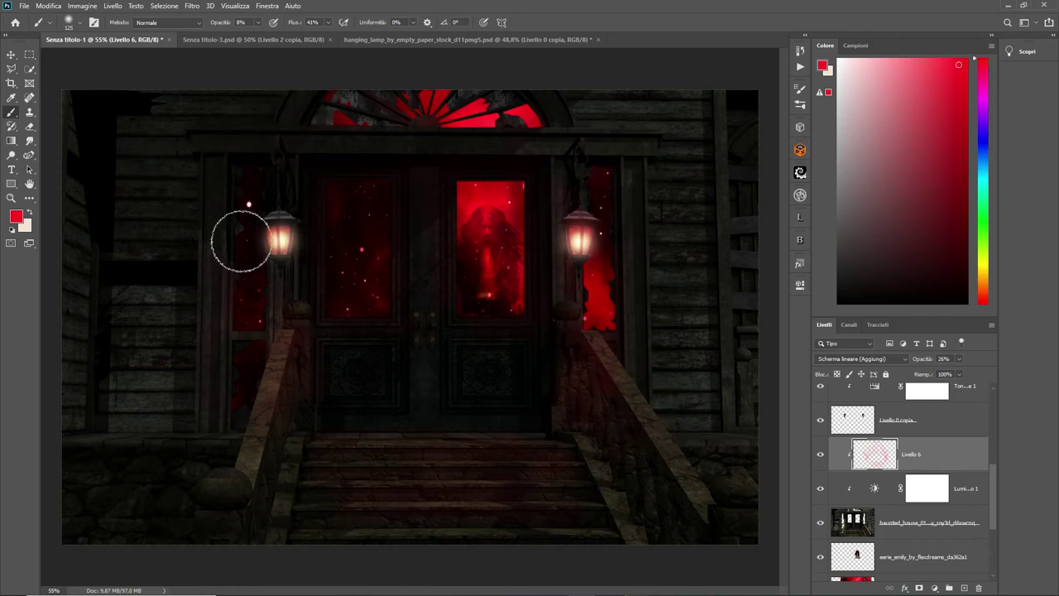
pyautogui.scroll(-3, 662, 333)
pyautogui.scroll(2, 669, 336)
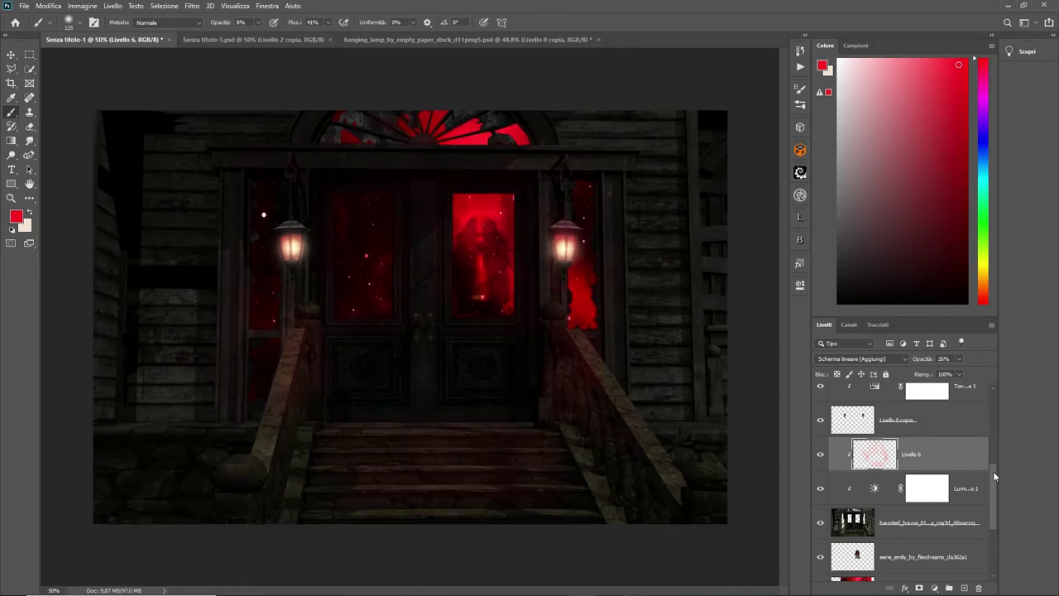
pyautogui.moveTo(992, 470); pyautogui.dragTo(1003, 387)
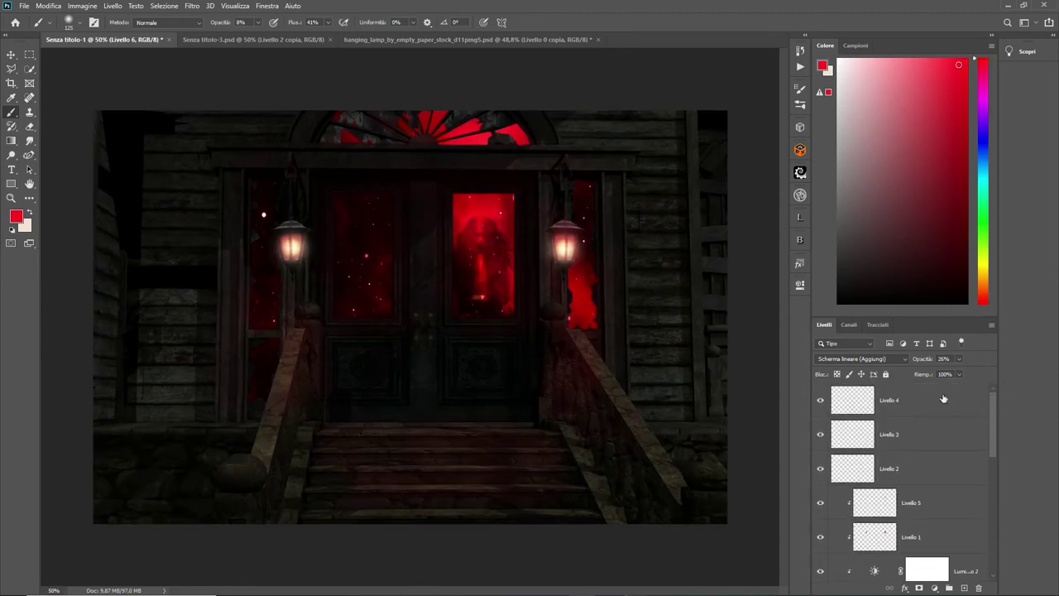
# Step: Add Livello 7 on top with Ctrl+Shift+Alt+N and swap to a light cream foreground
pyautogui.hotkey('ctrl', 'shift', 'alt', 'n')
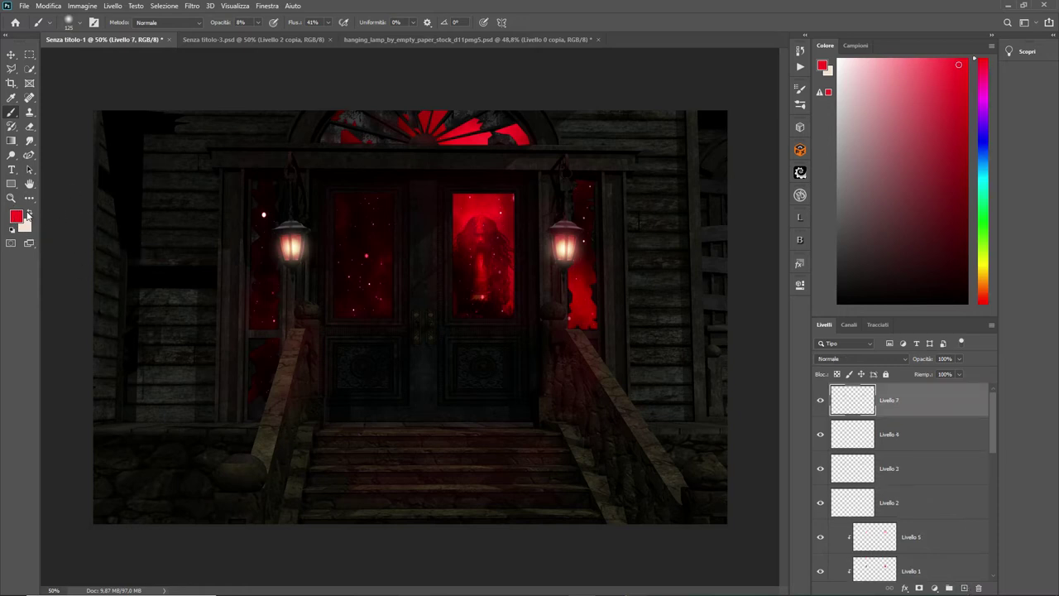
pyautogui.click(30, 213)
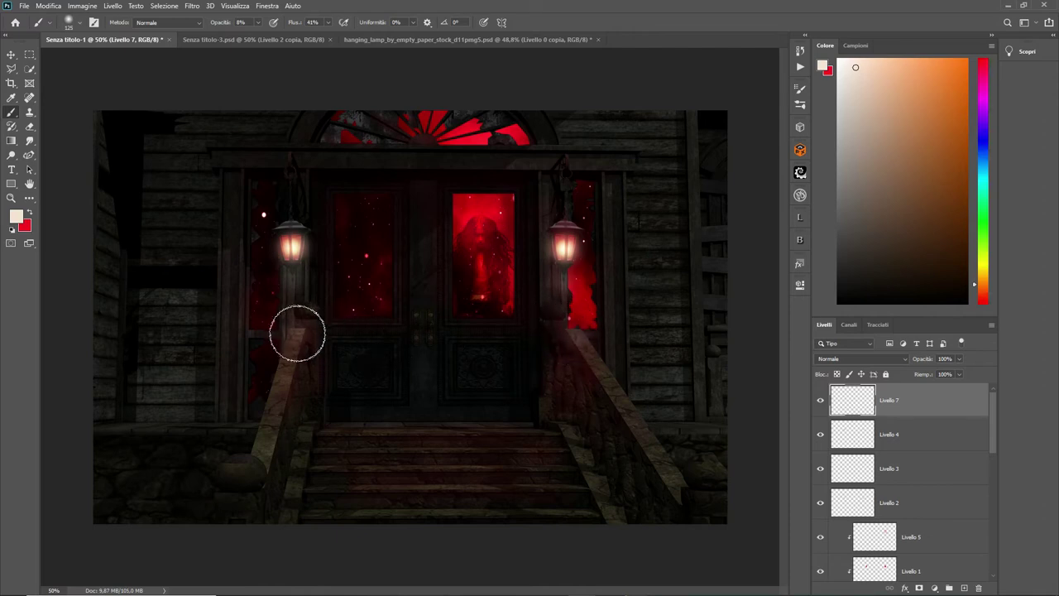
pyautogui.scroll(-2, 534, 350)
pyautogui.scroll(2, 535, 351)
pyautogui.scroll(1, 534, 350)
pyautogui.scroll(-1, 535, 351)
pyautogui.scroll(1, 534, 351)
pyautogui.scroll(-1, 535, 350)
pyautogui.scroll(1, 535, 351)
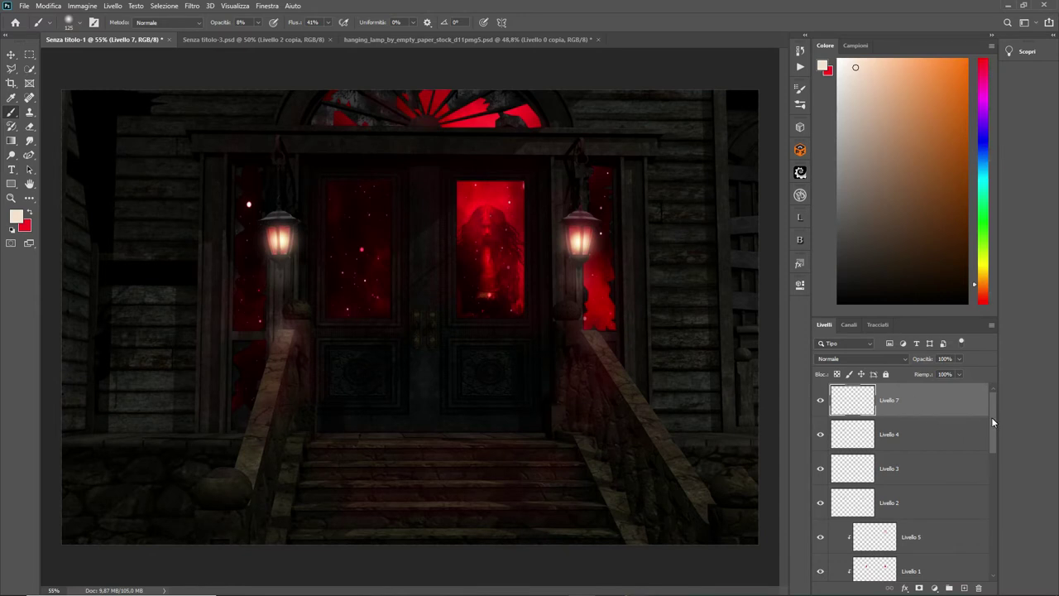
pyautogui.moveTo(991, 417)
pyautogui.mouseDown()
pyautogui.moveTo(980, 508)
pyautogui.moveTo(984, 407)
pyautogui.mouseUp()
# Step: Place the cemetery_stock image from Prove/Nuova cartella as embedded, then cancel the placement
pyautogui.click(24, 6)
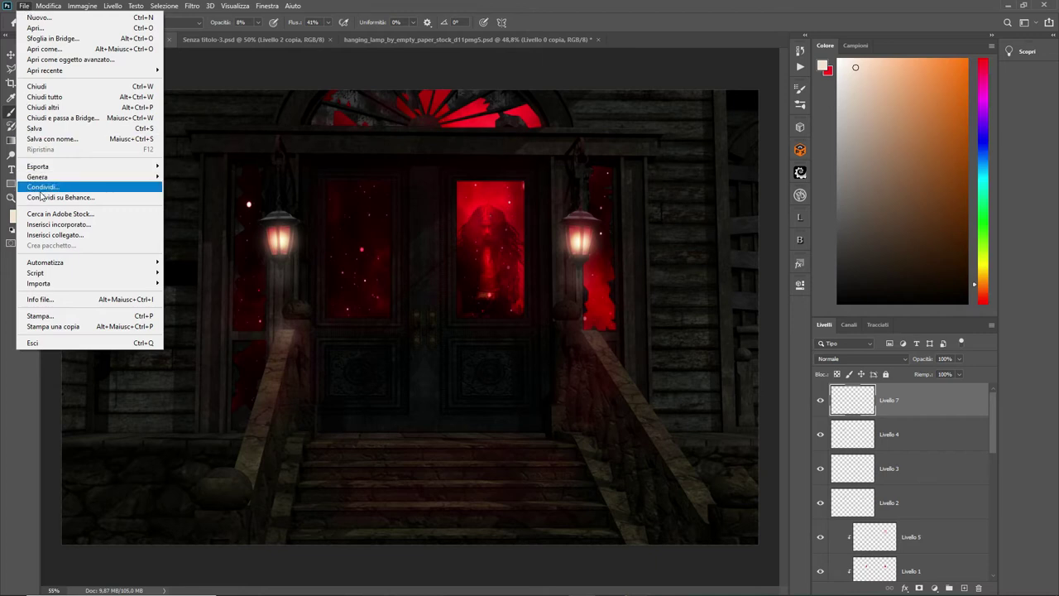
pyautogui.click(51, 224)
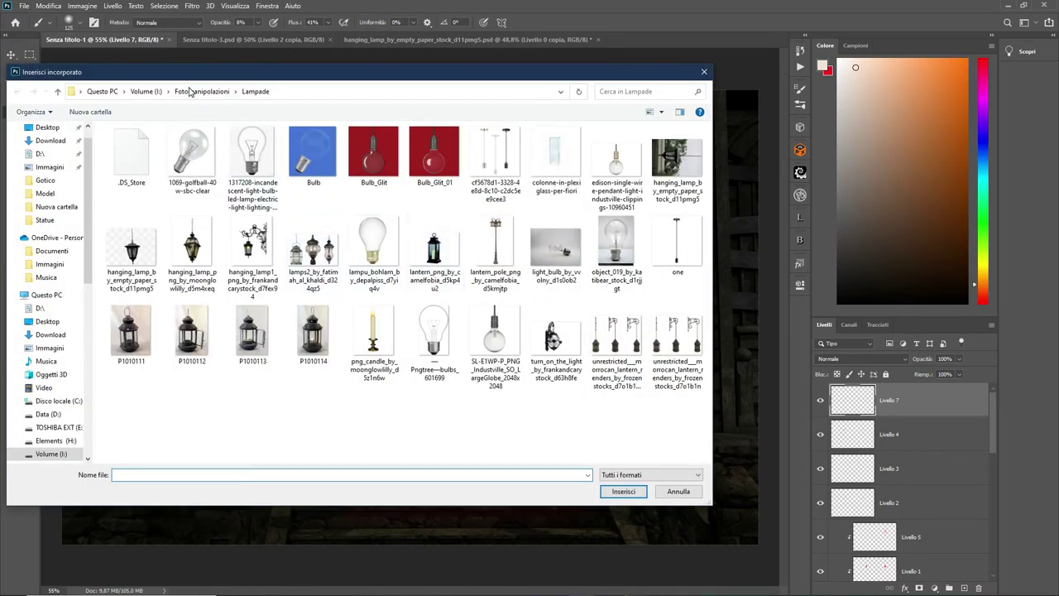
pyautogui.click(189, 91)
pyautogui.scroll(-5, 148, 309)
pyautogui.scroll(-4, 148, 310)
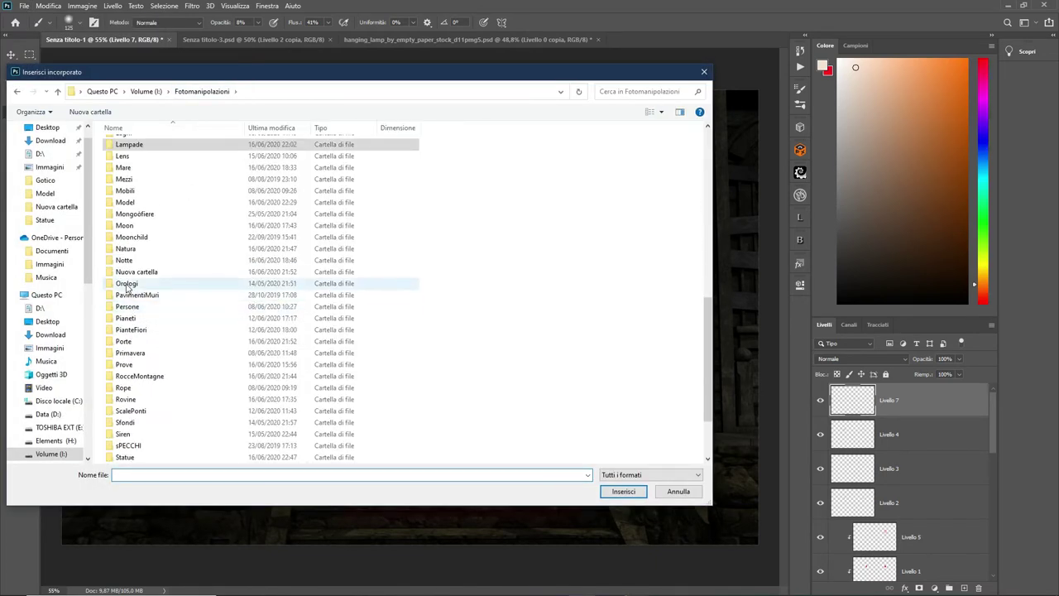
pyautogui.doubleClick(124, 364)
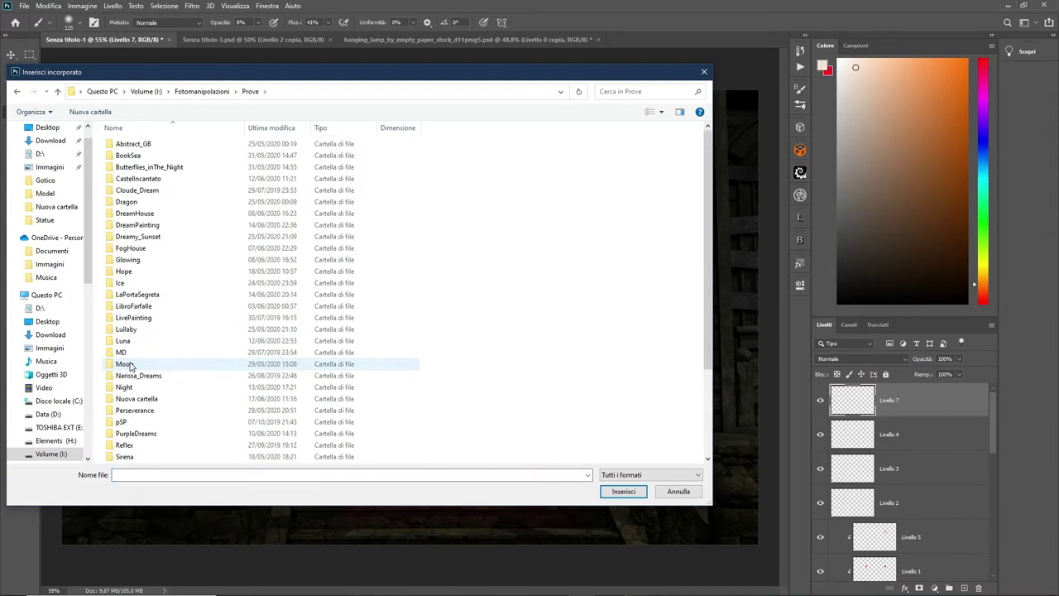
pyautogui.click(153, 401)
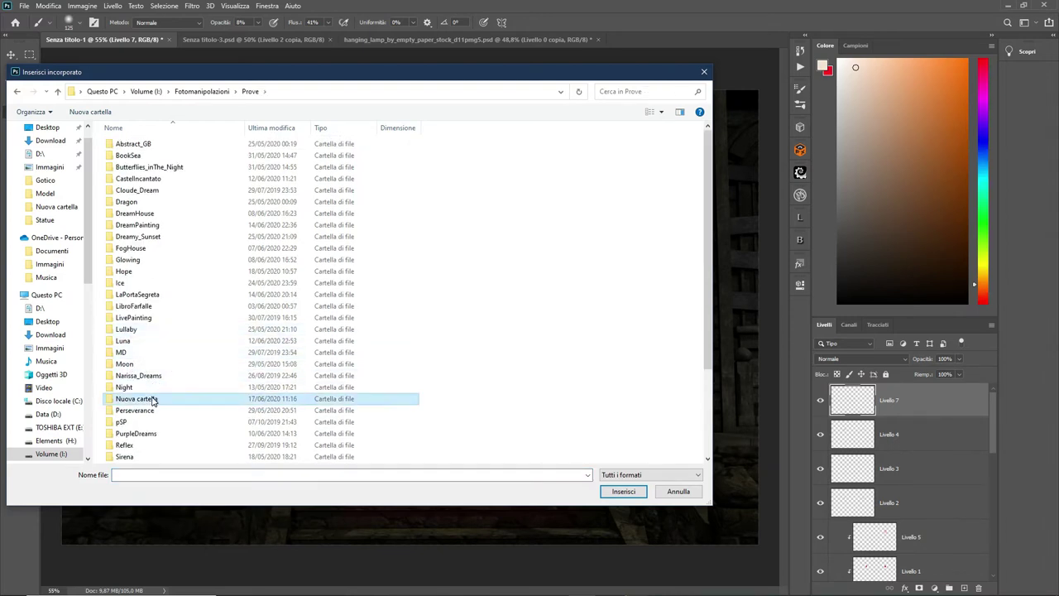
pyautogui.doubleClick(153, 400)
pyautogui.click(313, 162)
pyautogui.click(633, 493)
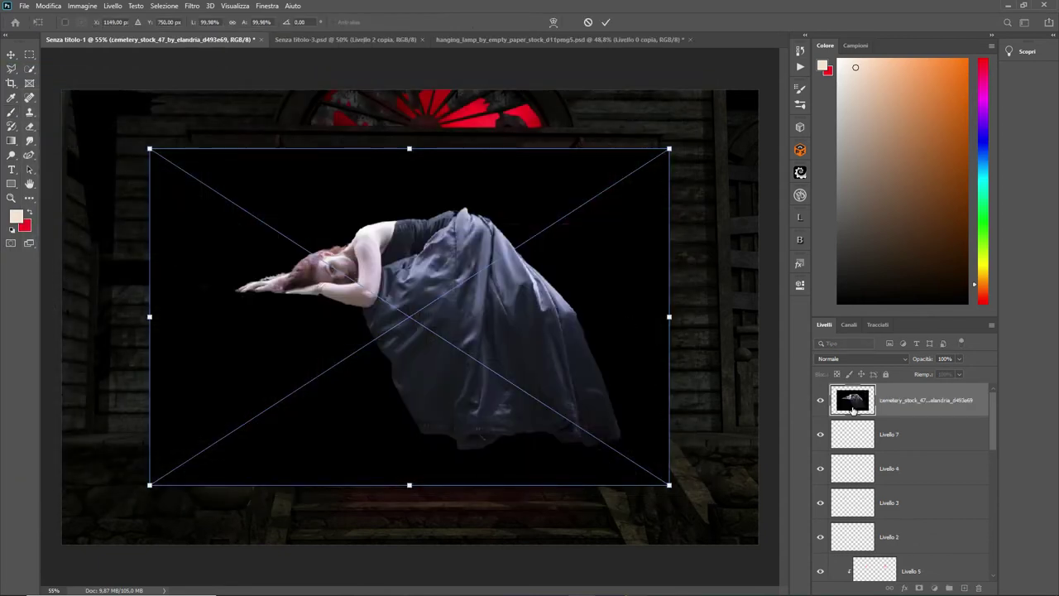
pyautogui.click(589, 22)
# Step: Open cemetery_stock_47_by_elandria_d493e69 as its own document
pyautogui.click(24, 6)
pyautogui.click(38, 29)
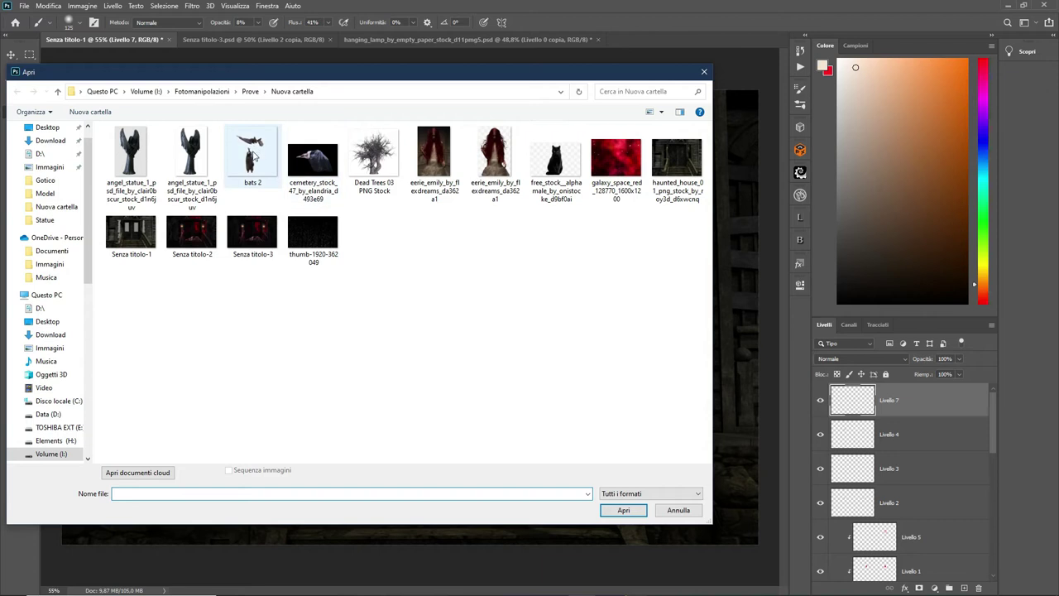
pyautogui.click(319, 169)
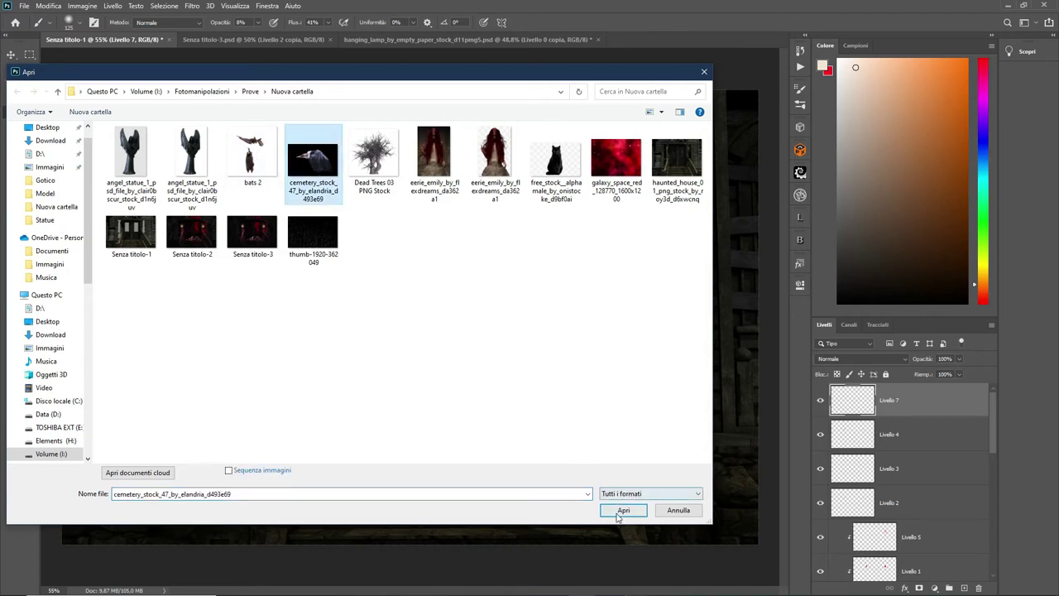
pyautogui.click(623, 510)
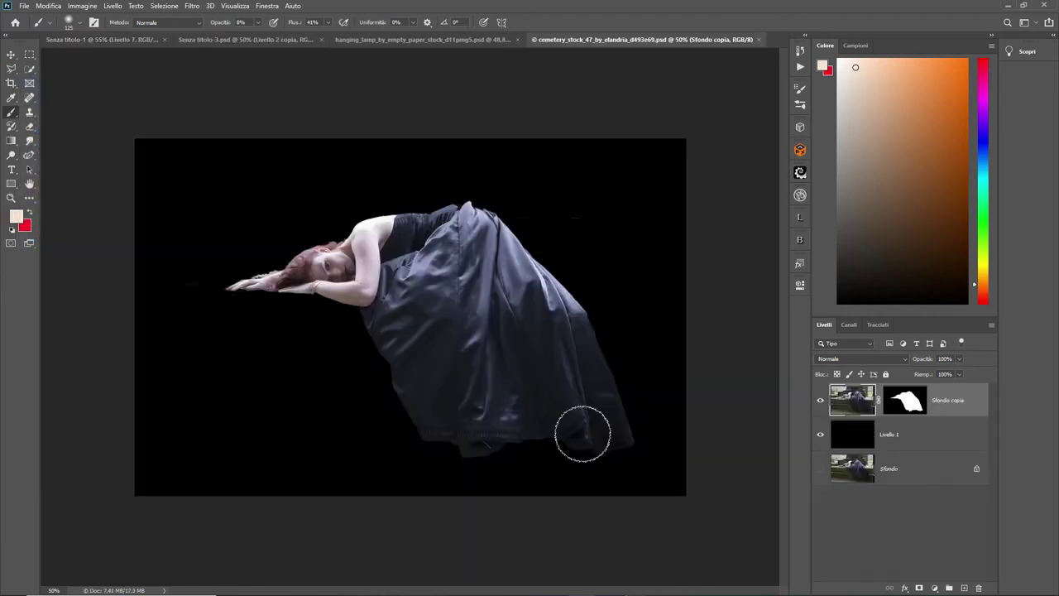
# Step: Apply the woman's layer mask and drag her layer into the Senza titolo-1 composite
pyautogui.rightClick(901, 404)
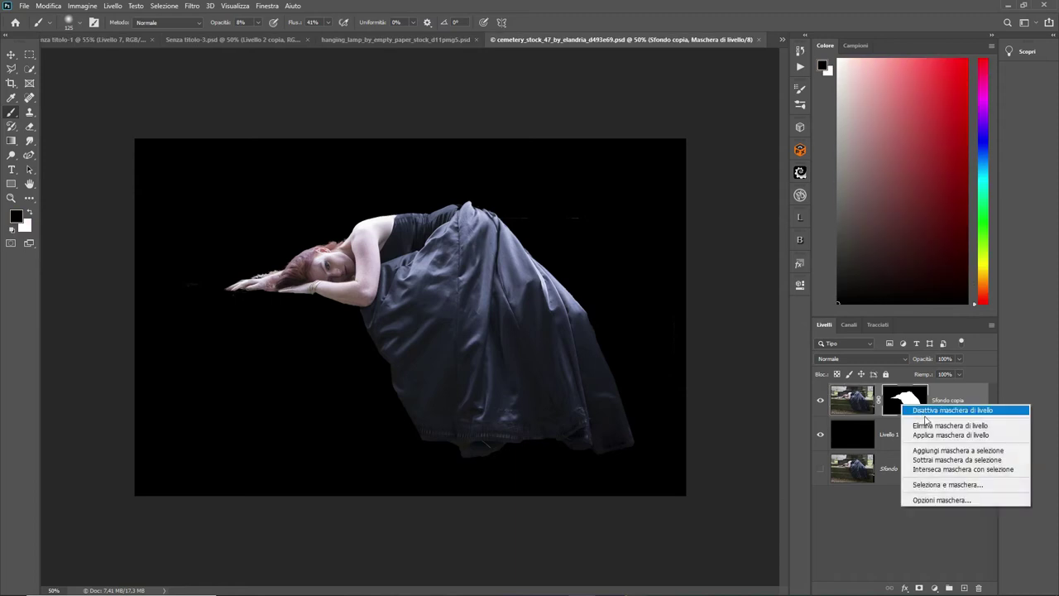
pyautogui.click(927, 435)
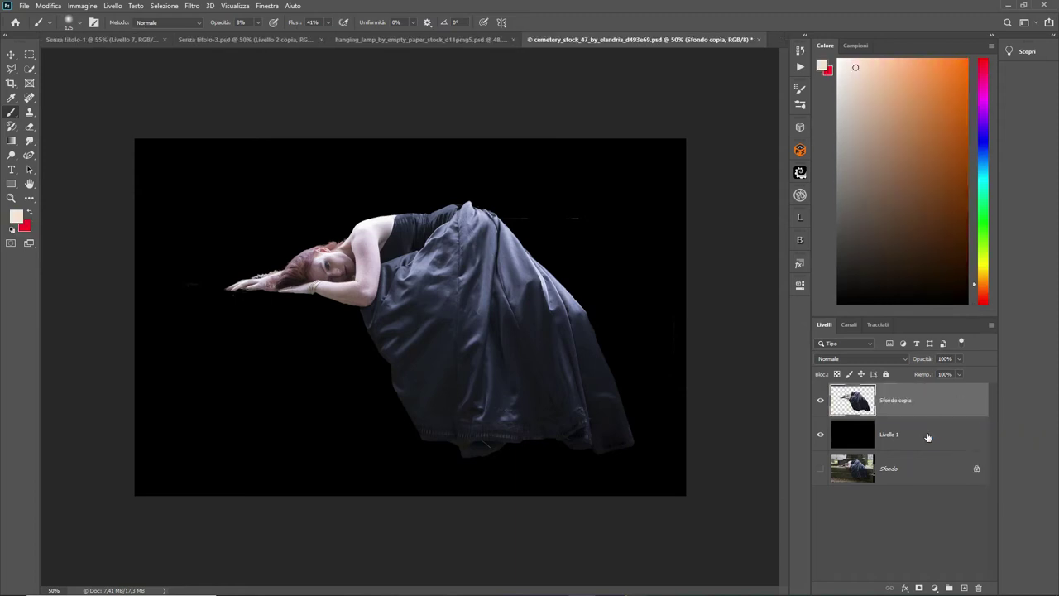
pyautogui.click(11, 55)
pyautogui.moveTo(428, 294)
pyautogui.mouseDown()
pyautogui.moveTo(123, 46)
pyautogui.moveTo(442, 425)
pyautogui.mouseUp()
# Step: Scale the woman down to about 57% and position her on the doorway steps
pyautogui.click(123, 279)
pyautogui.moveTo(122, 280); pyautogui.dragTo(343, 387)
pyautogui.moveTo(538, 480); pyautogui.dragTo(487, 474)
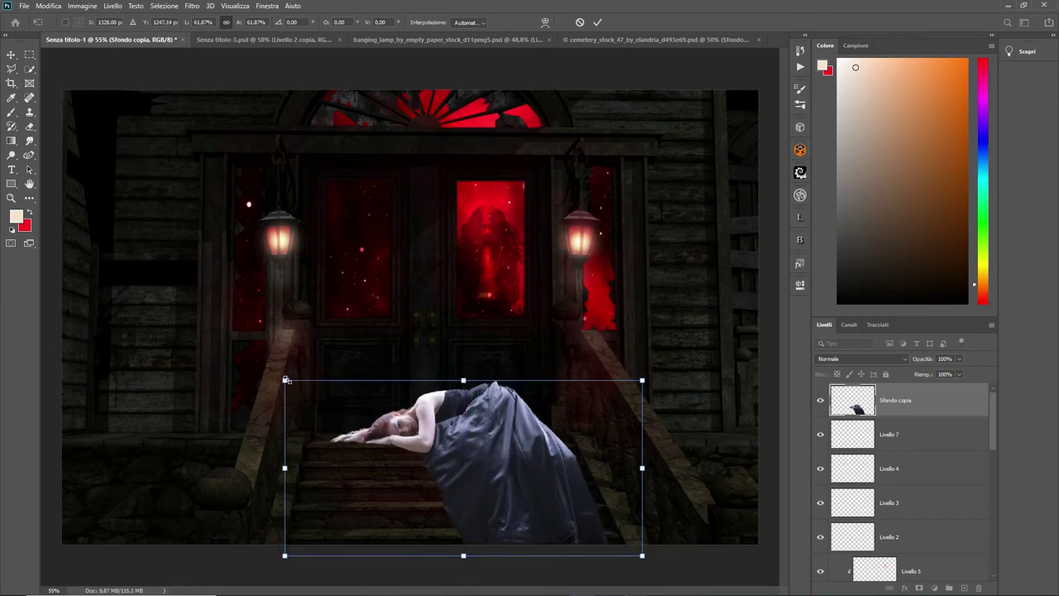
pyautogui.moveTo(285, 380); pyautogui.dragTo(322, 397)
pyautogui.moveTo(510, 478); pyautogui.dragTo(497, 476)
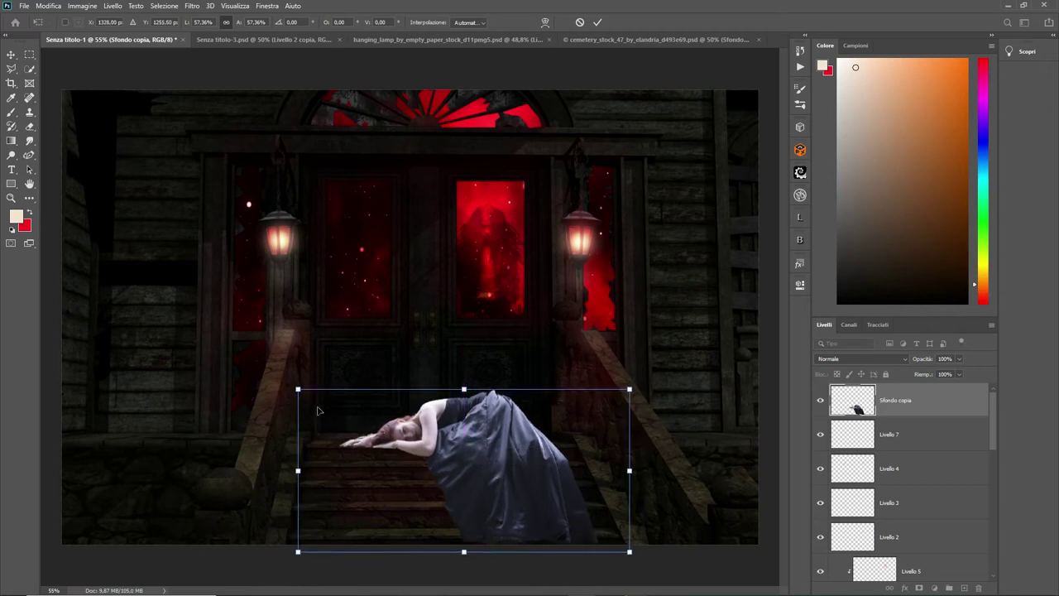
pyautogui.scroll(5, 591, 256)
pyautogui.scroll(-6, 591, 255)
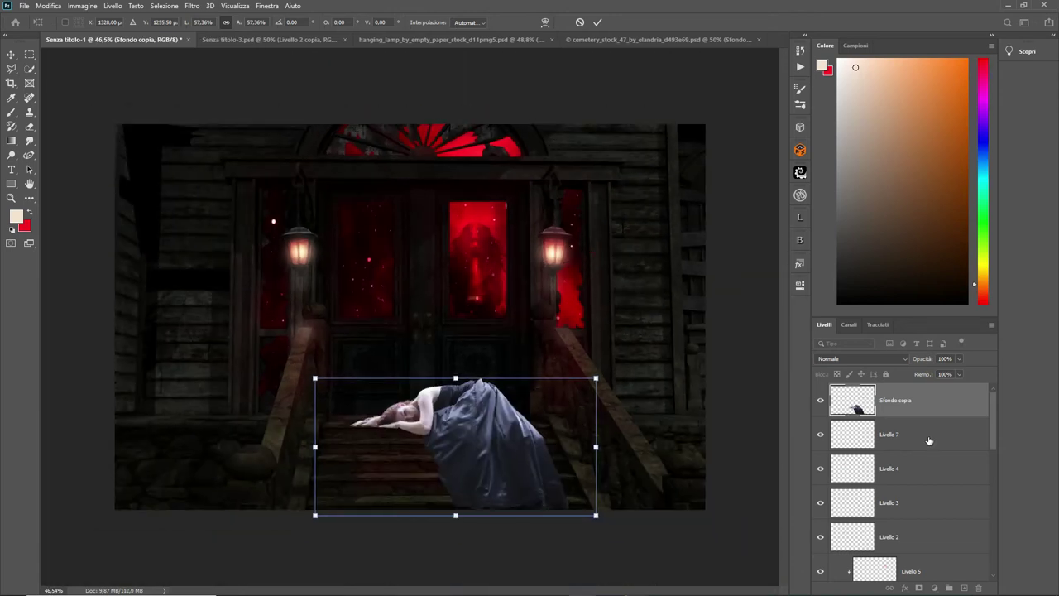
pyautogui.click(597, 22)
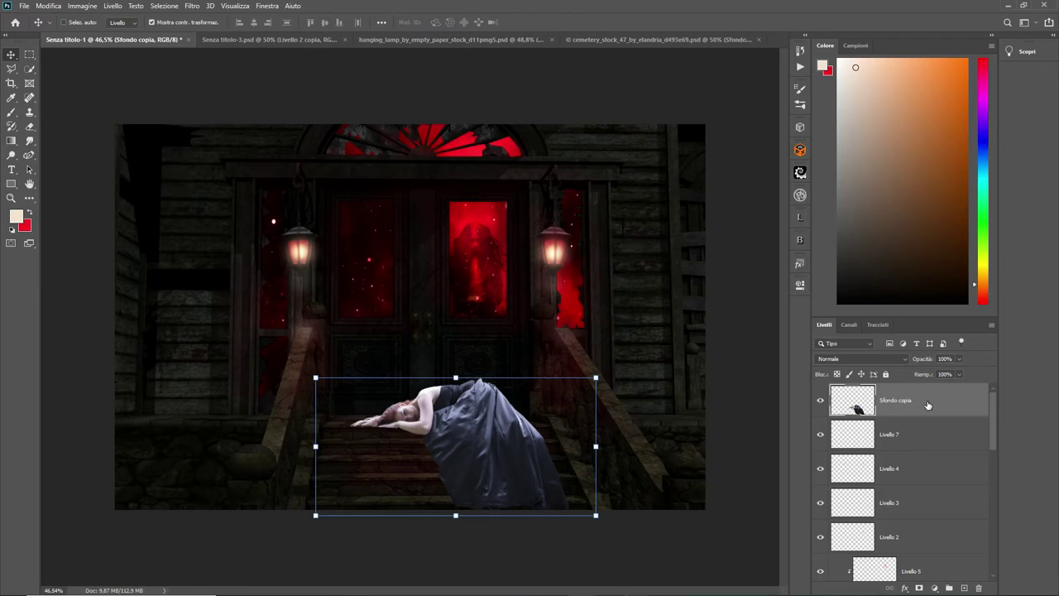
pyautogui.click(934, 588)
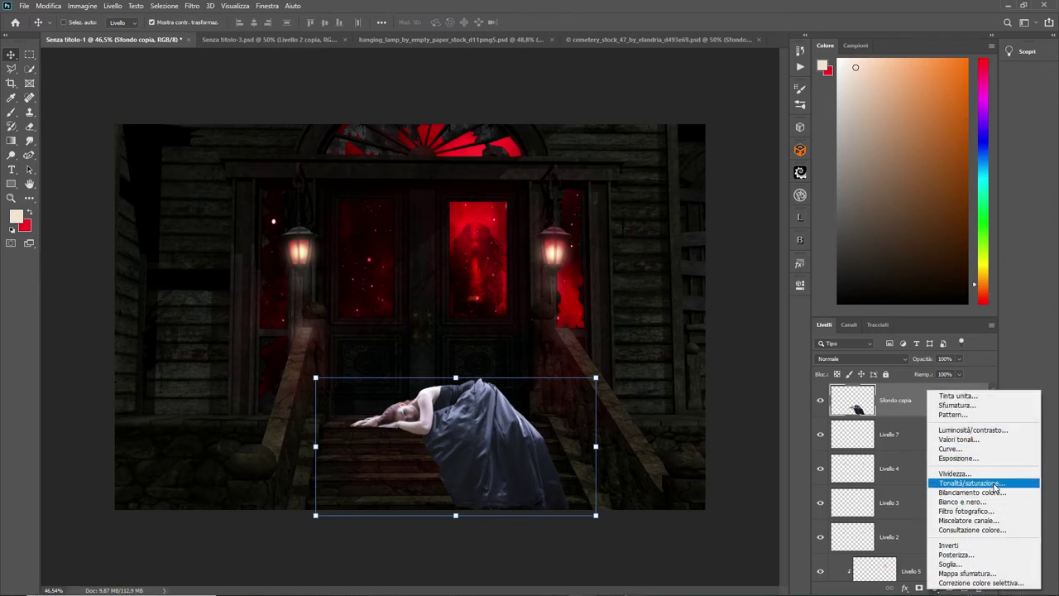
# Step: Add a clipped Hue/Saturation layer on the woman with saturation -37 and lightness -27
pyautogui.click(972, 482)
pyautogui.click(705, 469)
pyautogui.moveTo(706, 379)
pyautogui.mouseDown()
pyautogui.moveTo(682, 382)
pyautogui.moveTo(693, 405)
pyautogui.mouseUp()
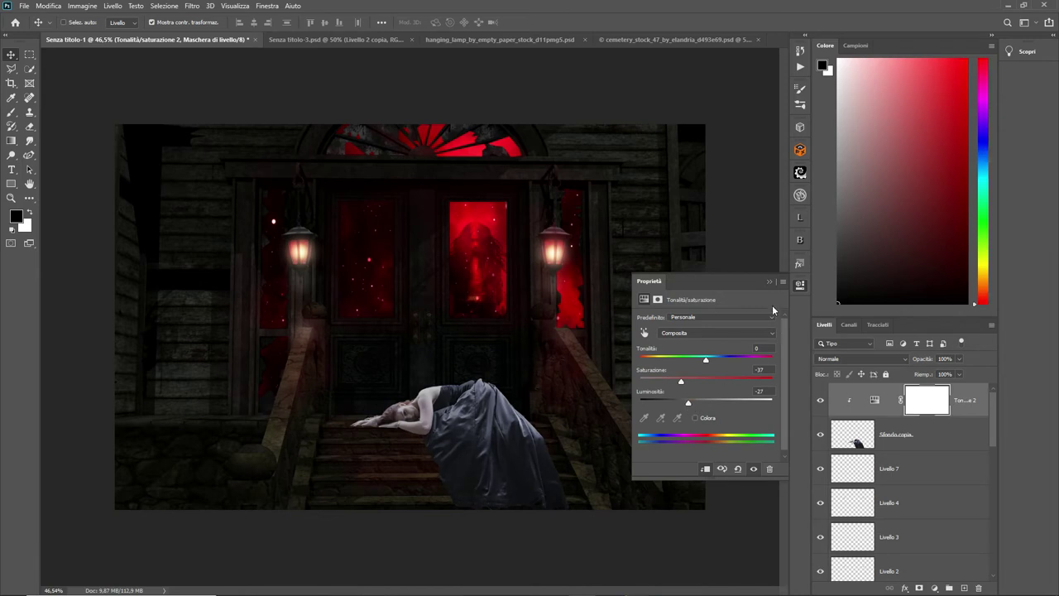
pyautogui.click(769, 283)
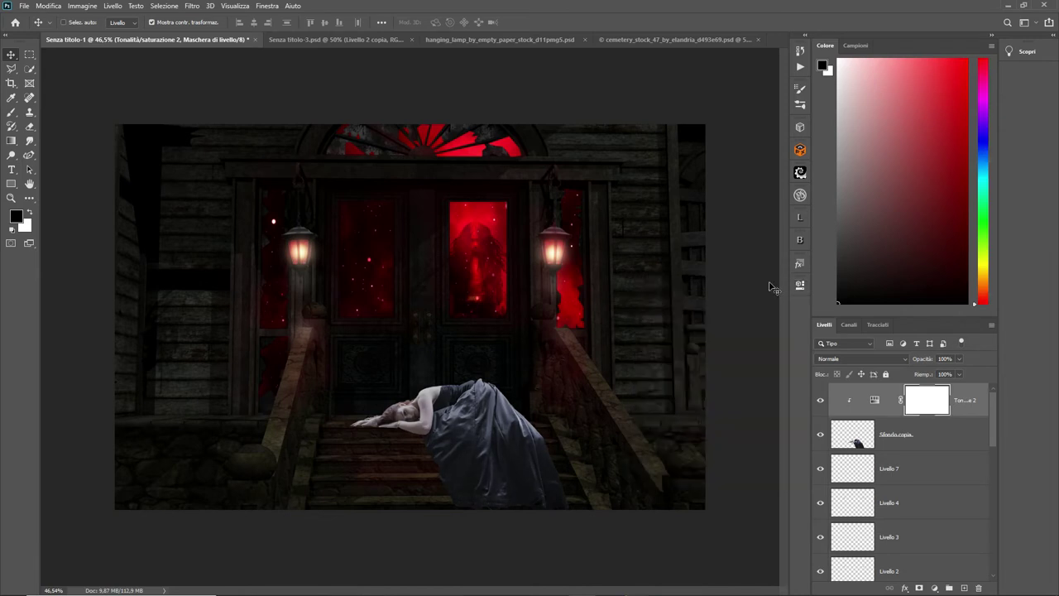
# Step: Add a clipped Brightness/Contrast layer on the woman with brightness -81 and contrast 19
pyautogui.click(934, 588)
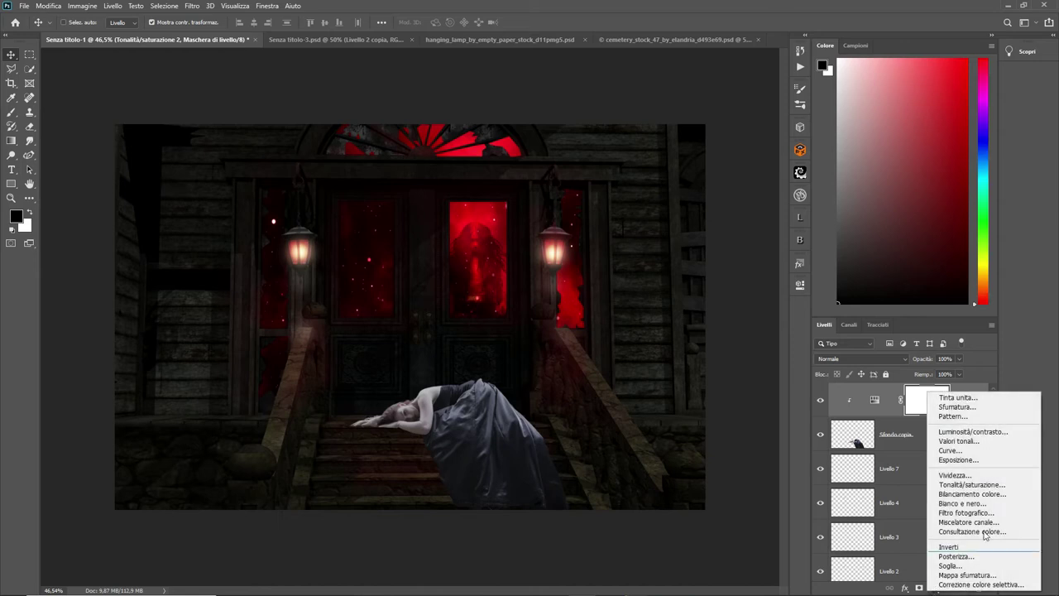
pyautogui.click(964, 435)
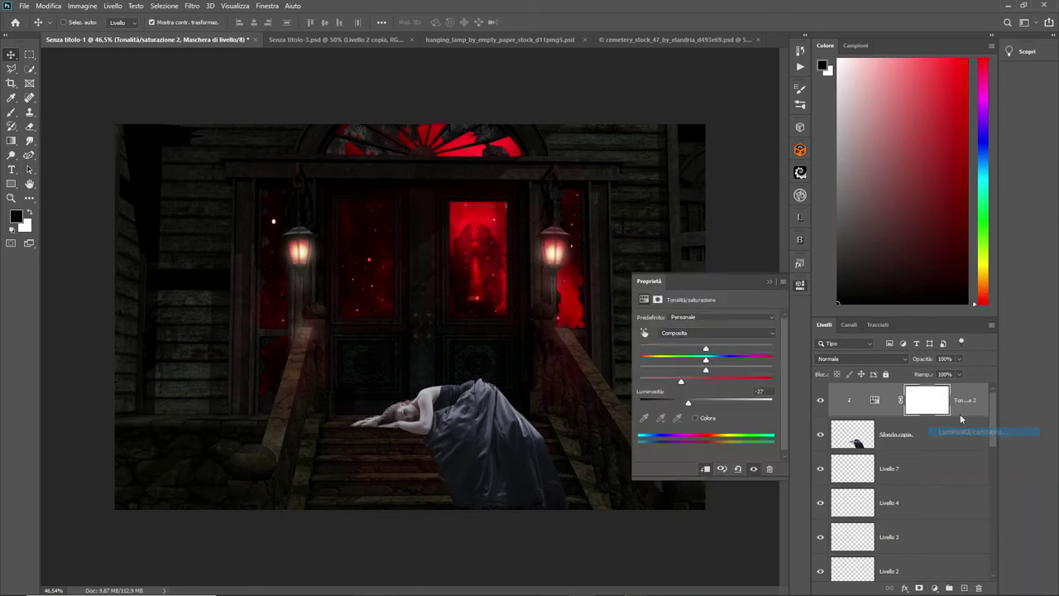
pyautogui.click(704, 470)
pyautogui.moveTo(706, 347); pyautogui.dragTo(671, 347)
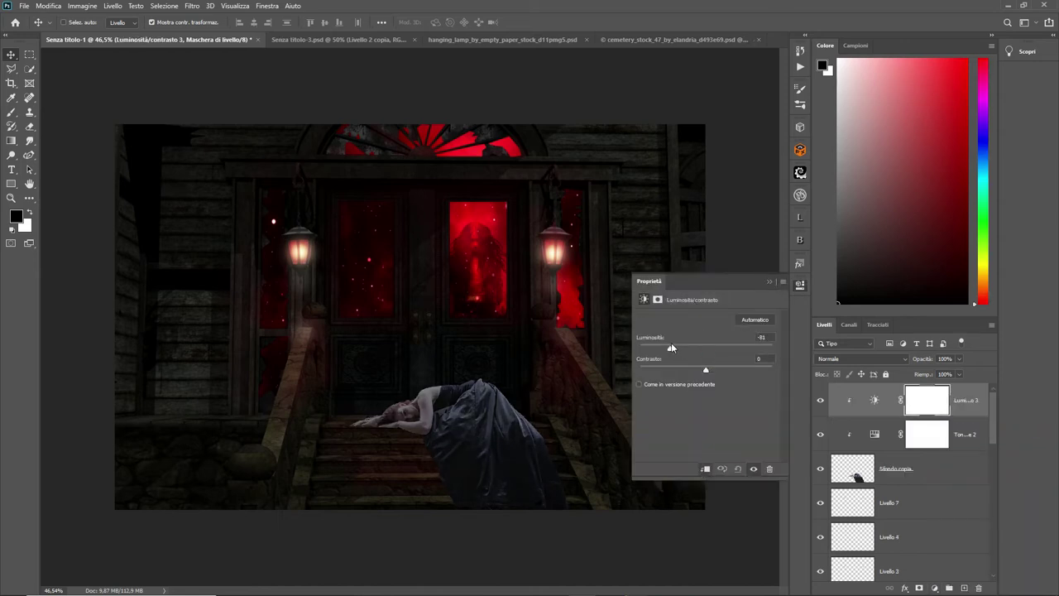
pyautogui.click(768, 281)
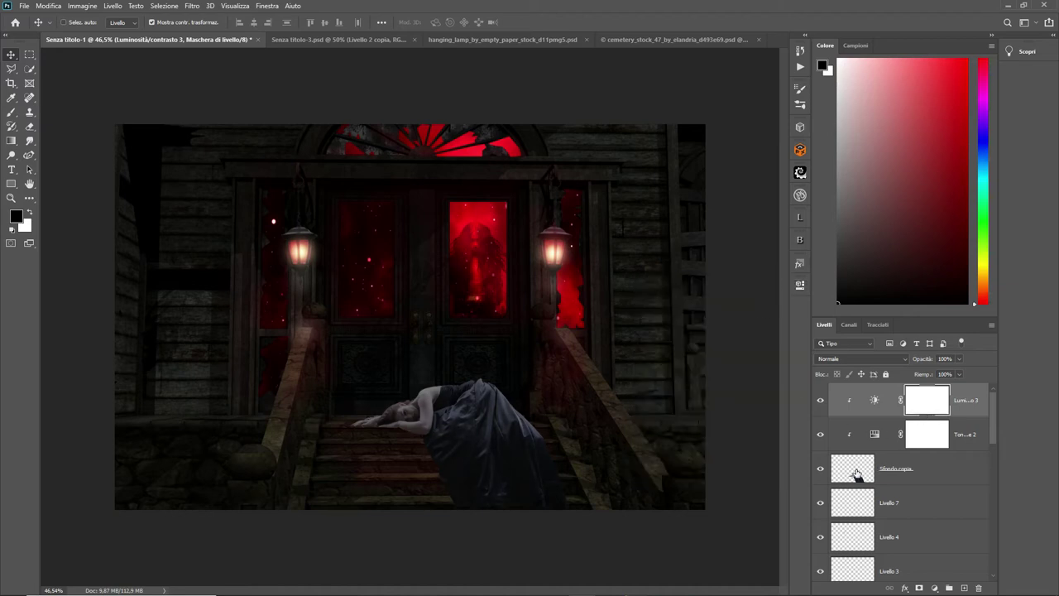
# Step: Give the woman a red Overlay inner shadow: 63% opacity, 18 px distance, 51 px size
pyautogui.click(858, 472)
pyautogui.click(905, 587)
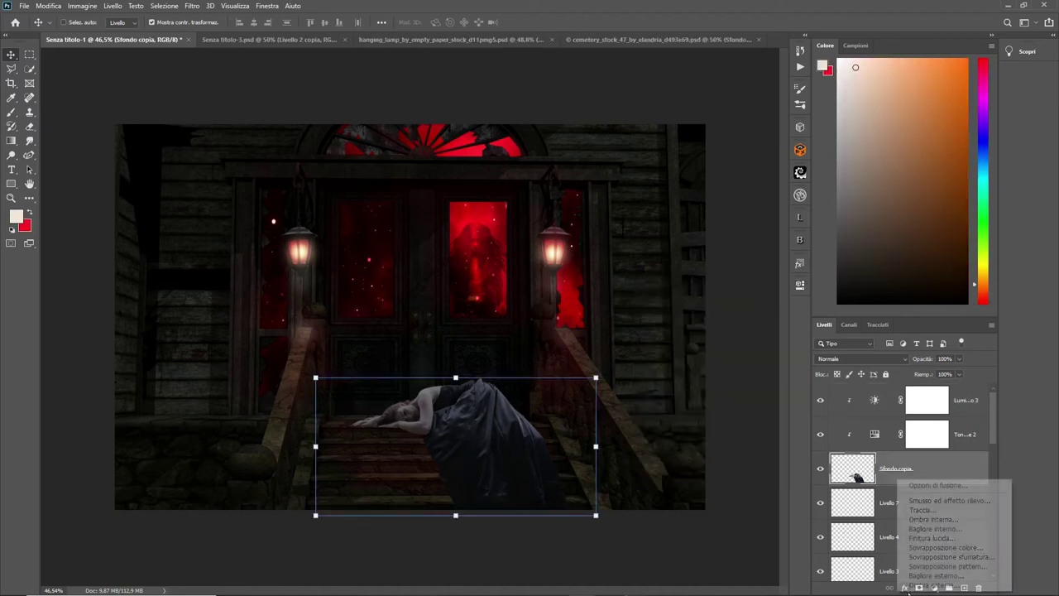
pyautogui.click(953, 523)
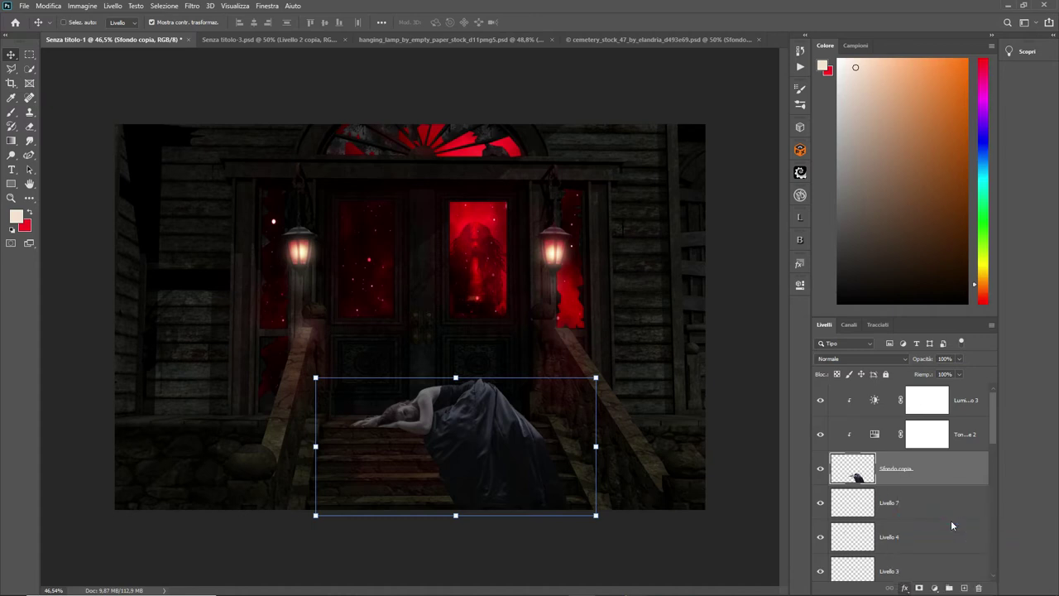
pyautogui.moveTo(492, 164); pyautogui.dragTo(724, 164)
pyautogui.moveTo(749, 282); pyautogui.dragTo(750, 259)
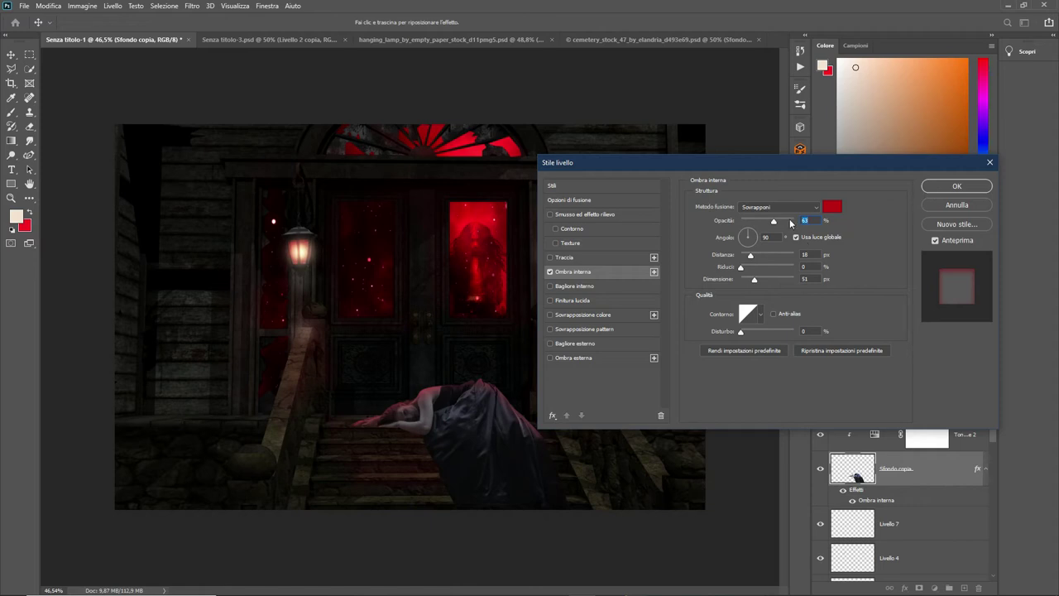
pyautogui.click(956, 187)
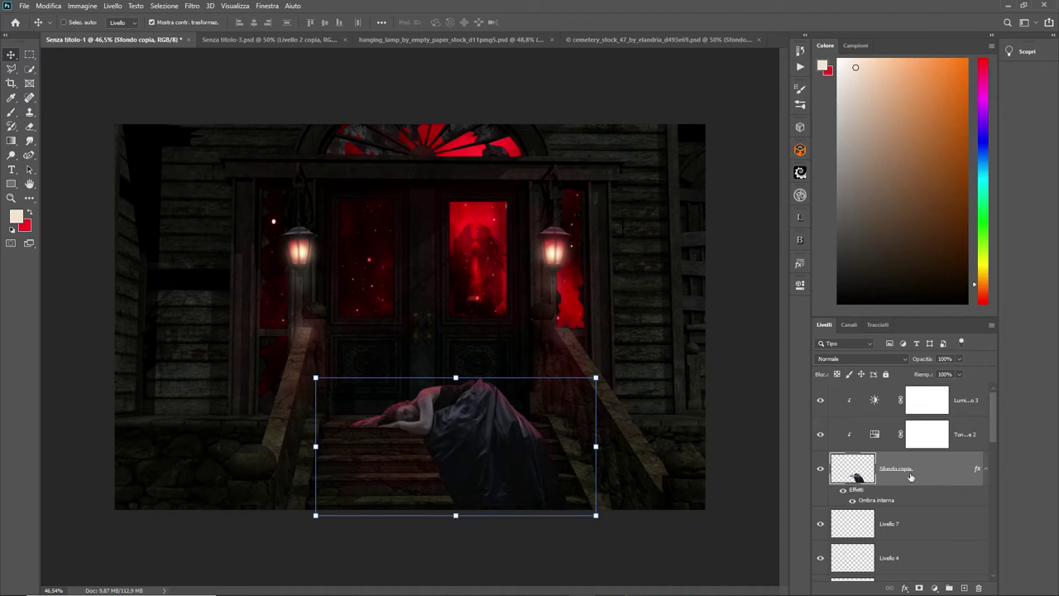
# Step: Enable an inner glow on the woman, trying a red colour and settling on Overlay blending
pyautogui.doubleClick(857, 491)
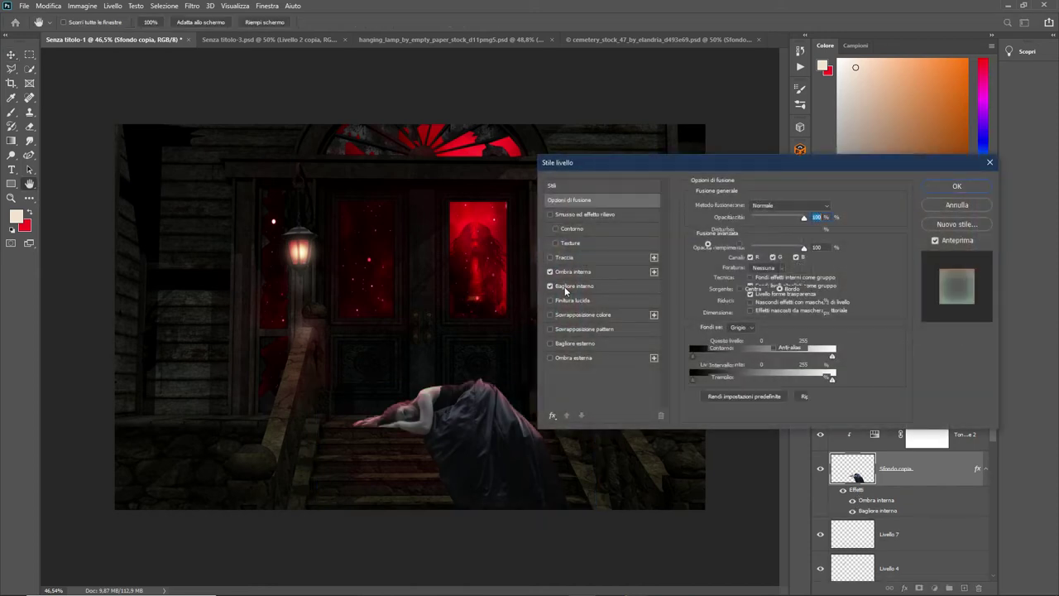
pyautogui.click(561, 285)
pyautogui.click(727, 246)
pyautogui.click(482, 213)
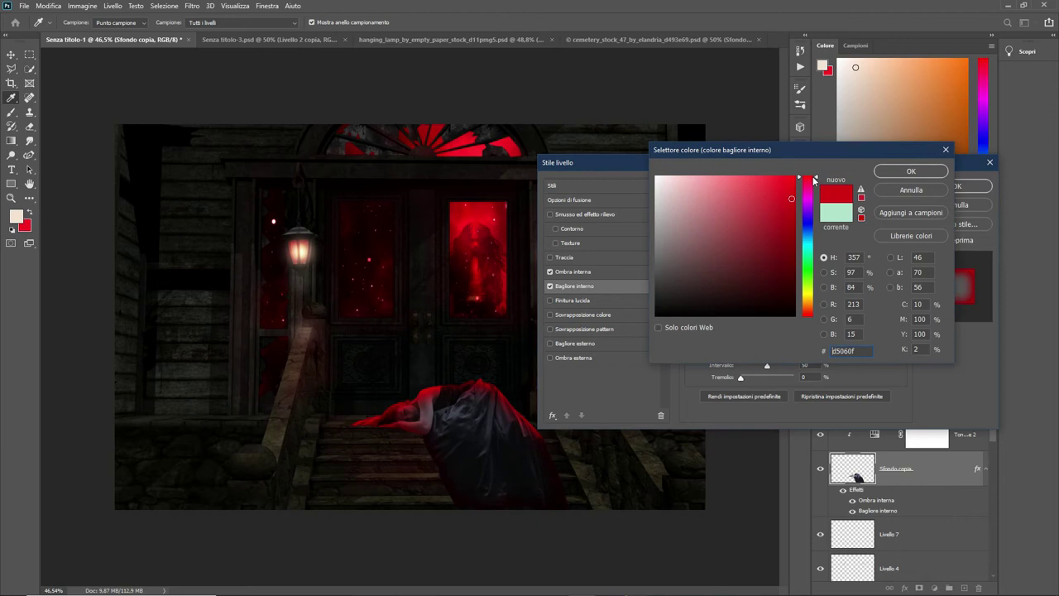
pyautogui.click(912, 171)
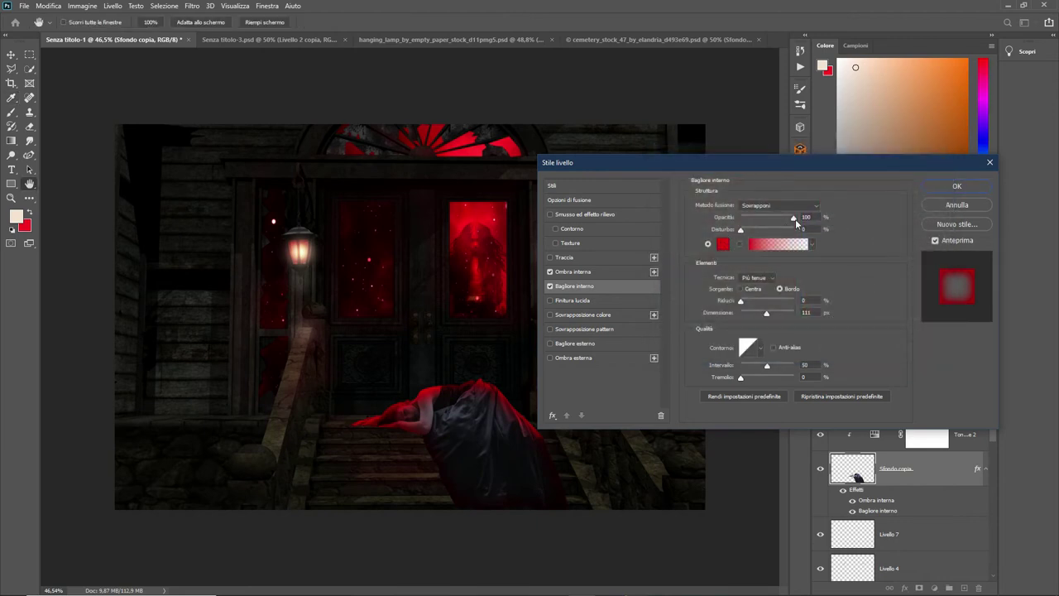
pyautogui.click(814, 205)
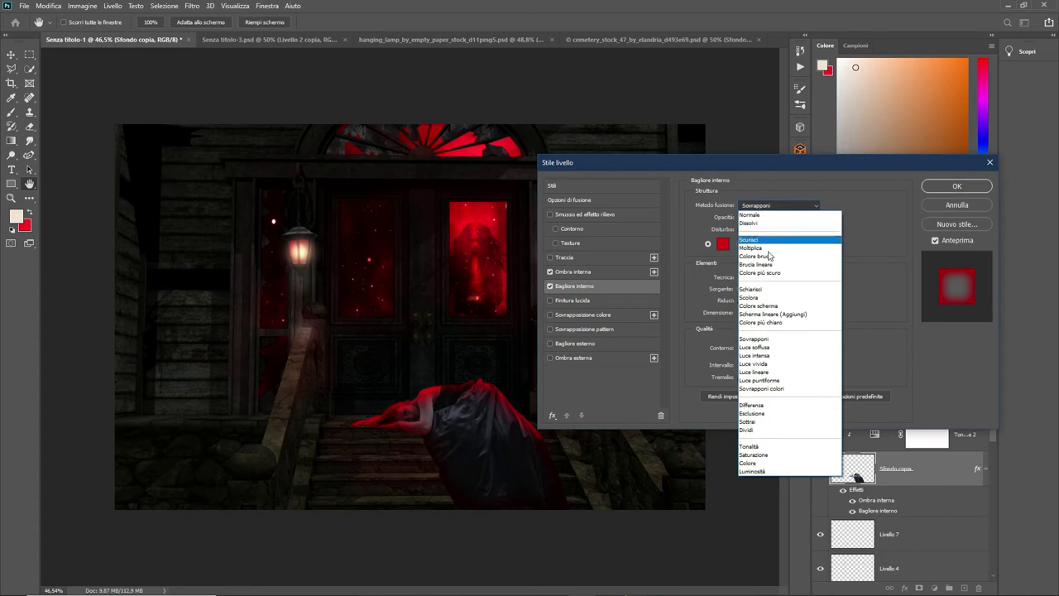
pyautogui.click(765, 314)
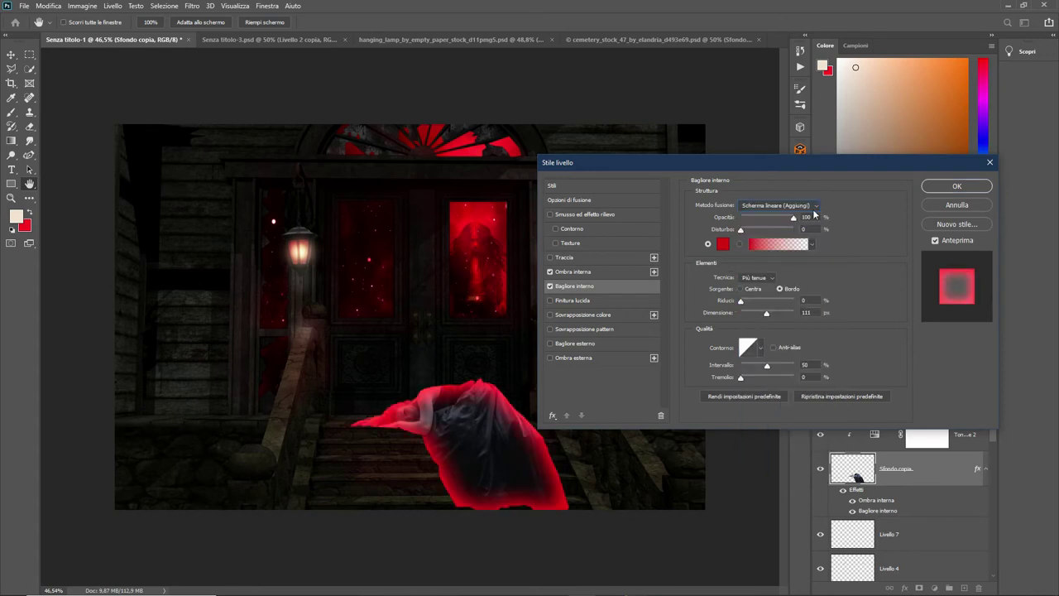
pyautogui.moveTo(766, 317); pyautogui.dragTo(745, 314)
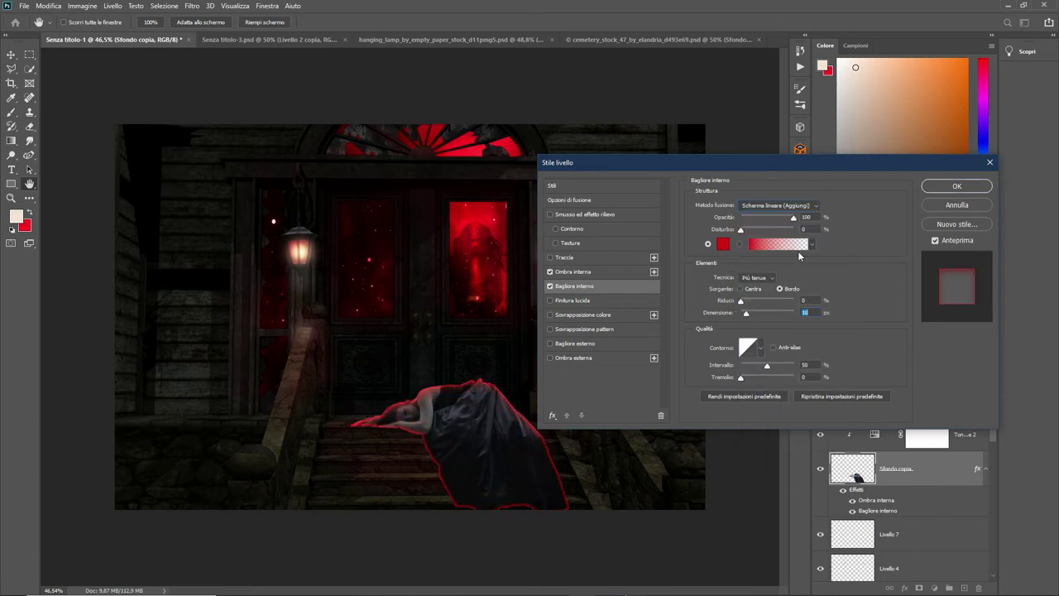
pyautogui.click(815, 211)
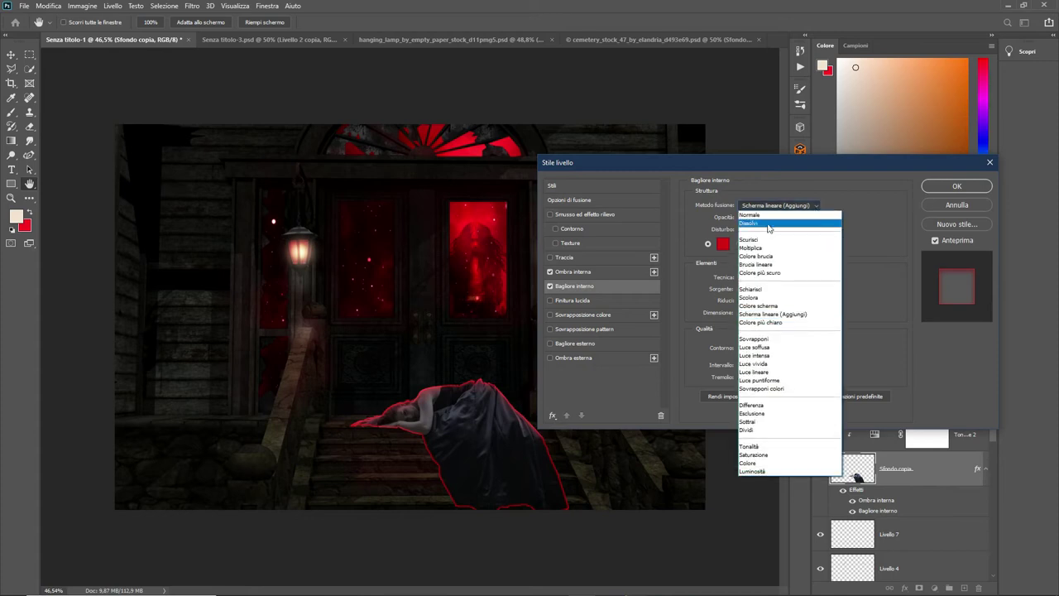
pyautogui.click(753, 340)
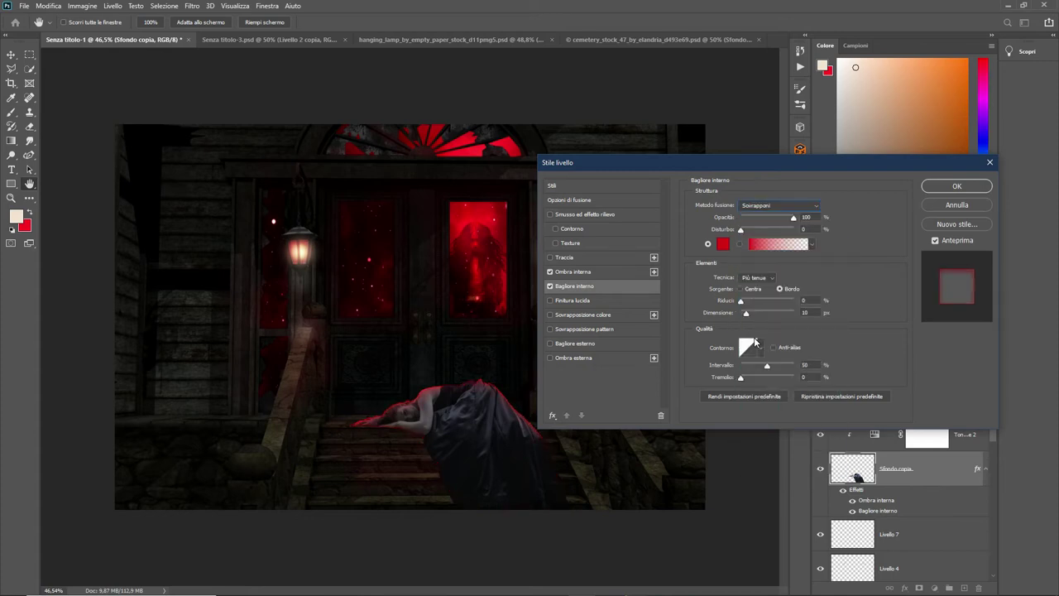
# Step: Set the glow colour to 4d3b3c at 90% opacity and raise inner shadow size to 122 px
pyautogui.click(723, 243)
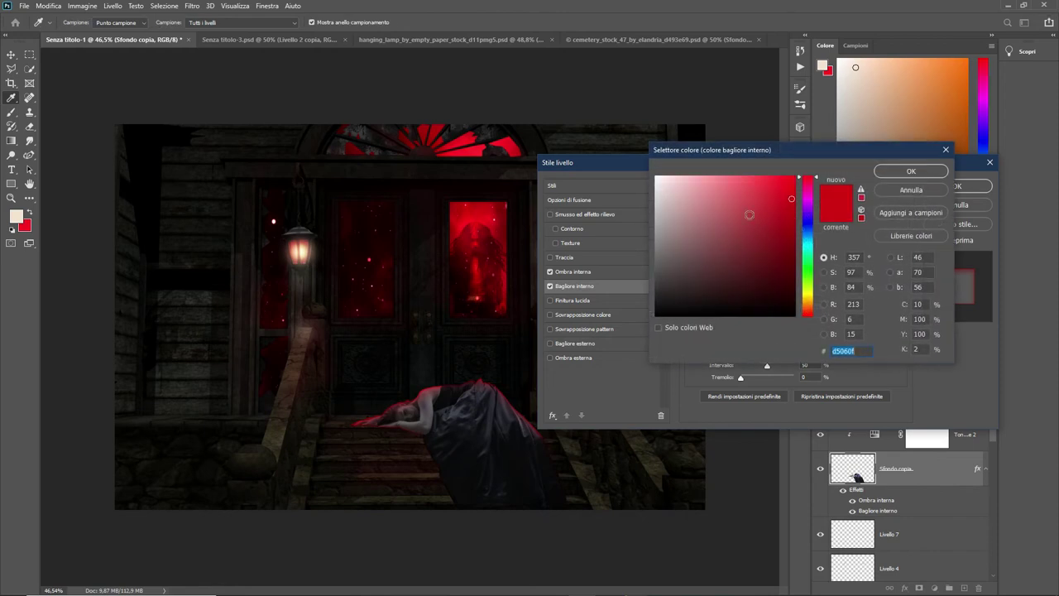
pyautogui.click(684, 183)
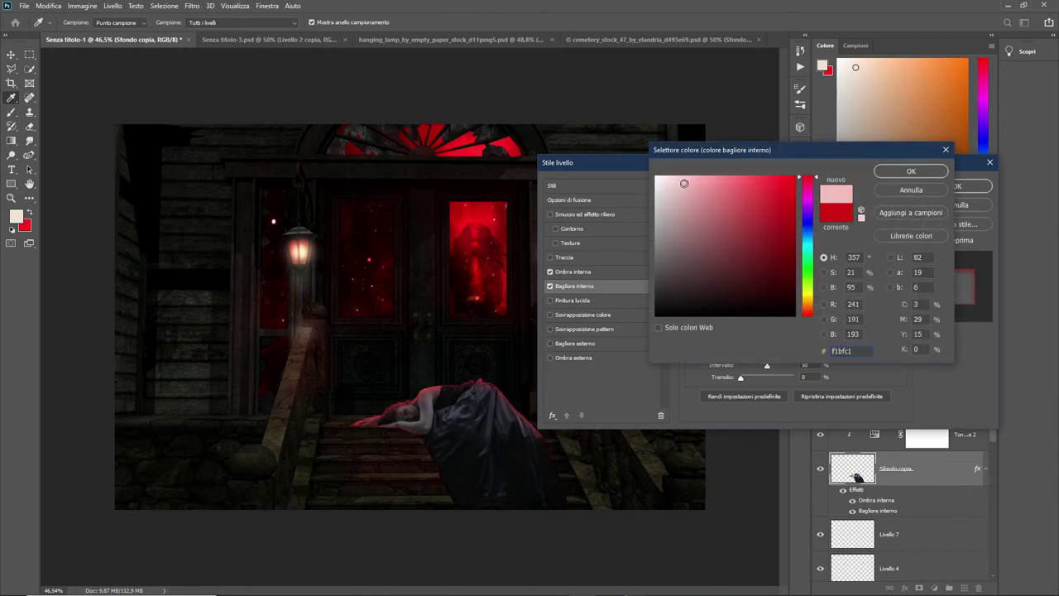
pyautogui.click(688, 273)
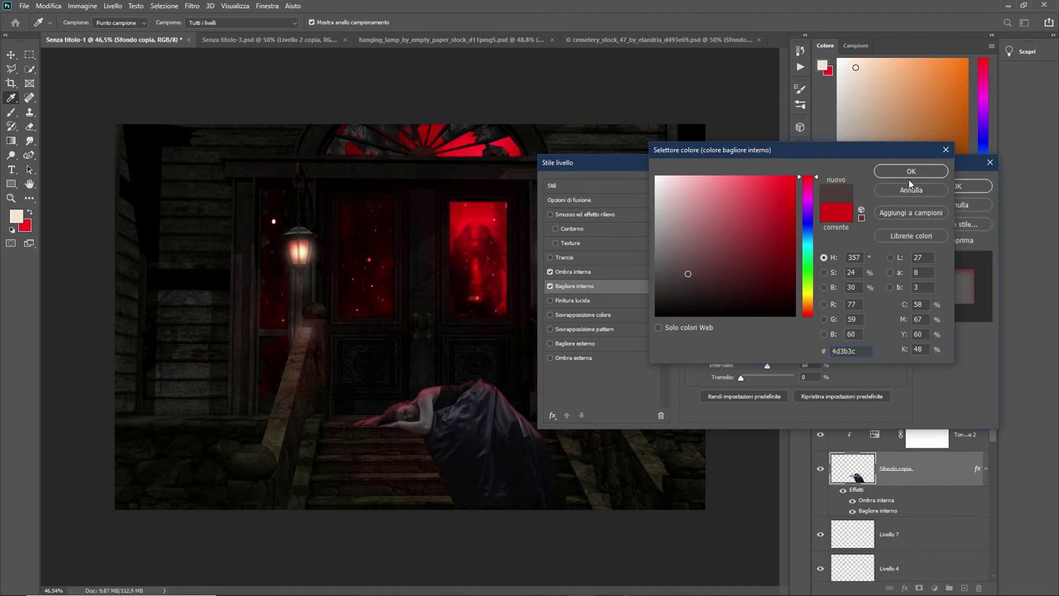
pyautogui.click(911, 172)
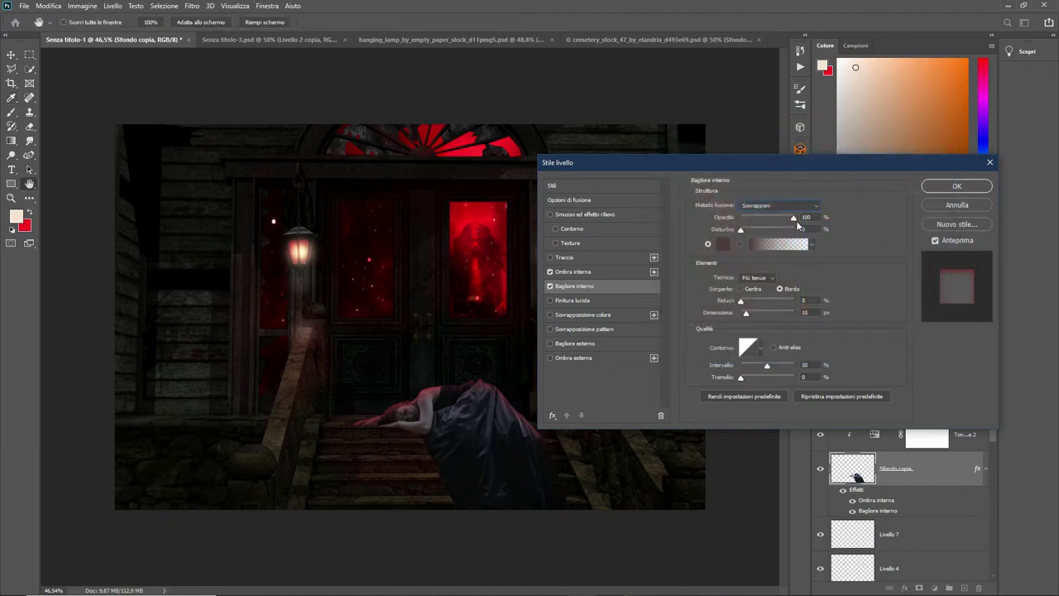
pyautogui.moveTo(796, 221); pyautogui.dragTo(789, 219)
pyautogui.click(579, 273)
pyautogui.moveTo(757, 284); pyautogui.dragTo(762, 284)
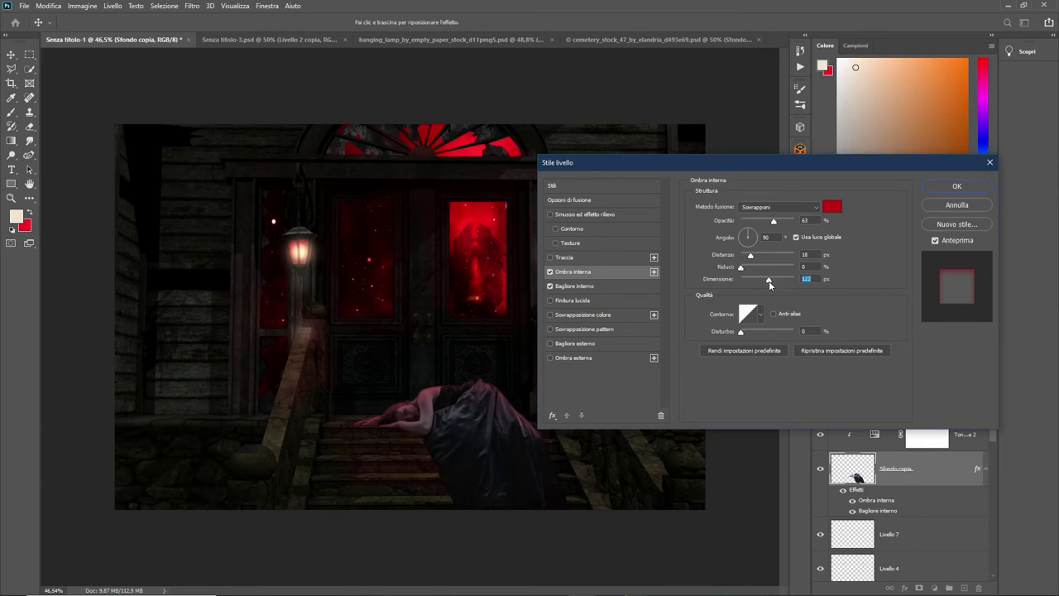
# Step: Confirm the woman's updated inner shadow and inner glow layer style
pyautogui.click(957, 186)
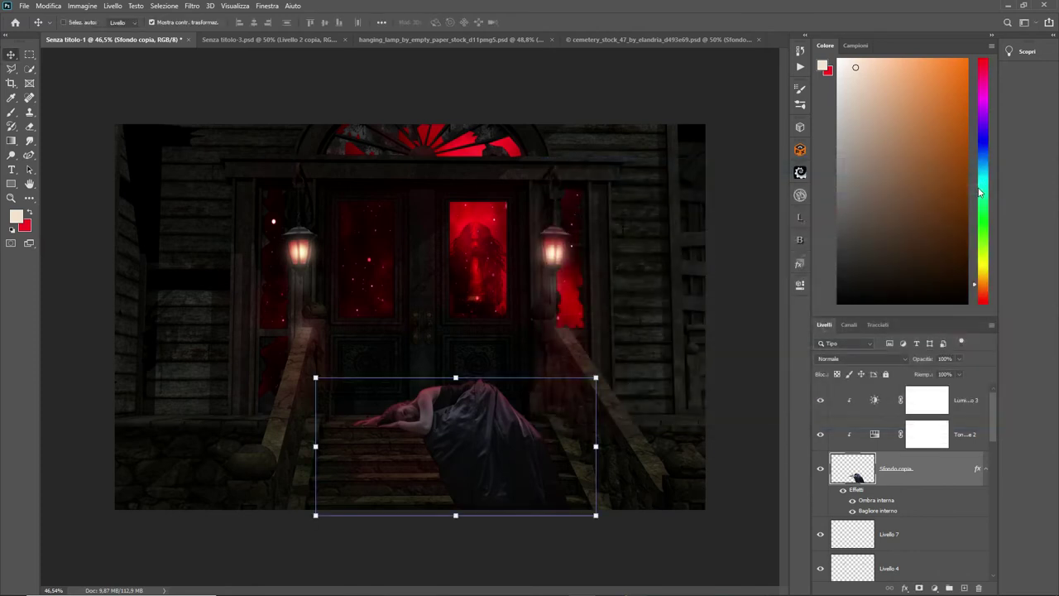
pyautogui.scroll(2, 648, 321)
pyautogui.scroll(1, 647, 321)
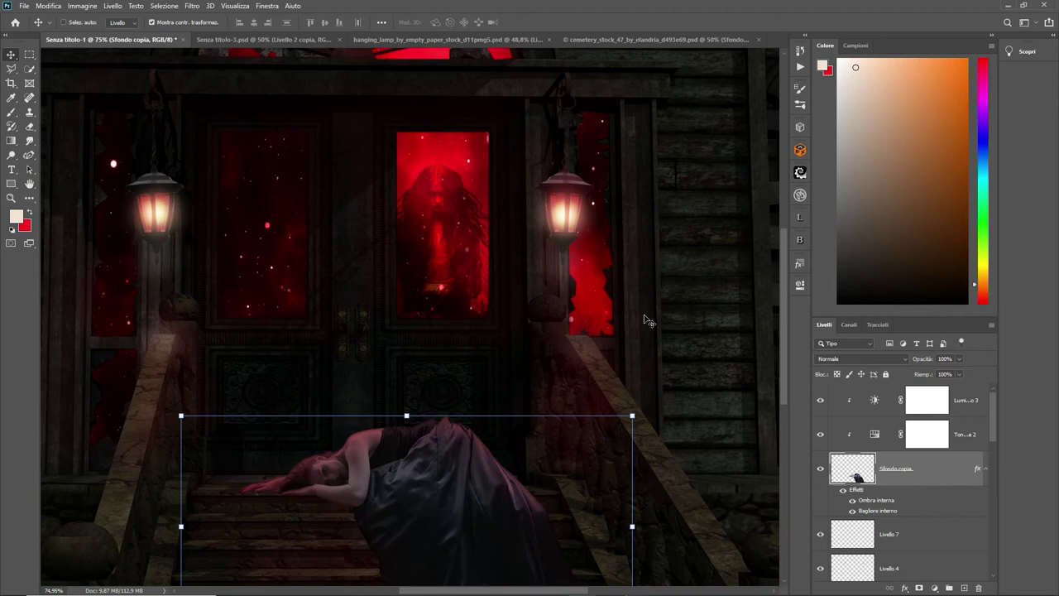
pyautogui.scroll(-2, 647, 321)
pyautogui.scroll(-1, 648, 321)
pyautogui.scroll(1, 647, 321)
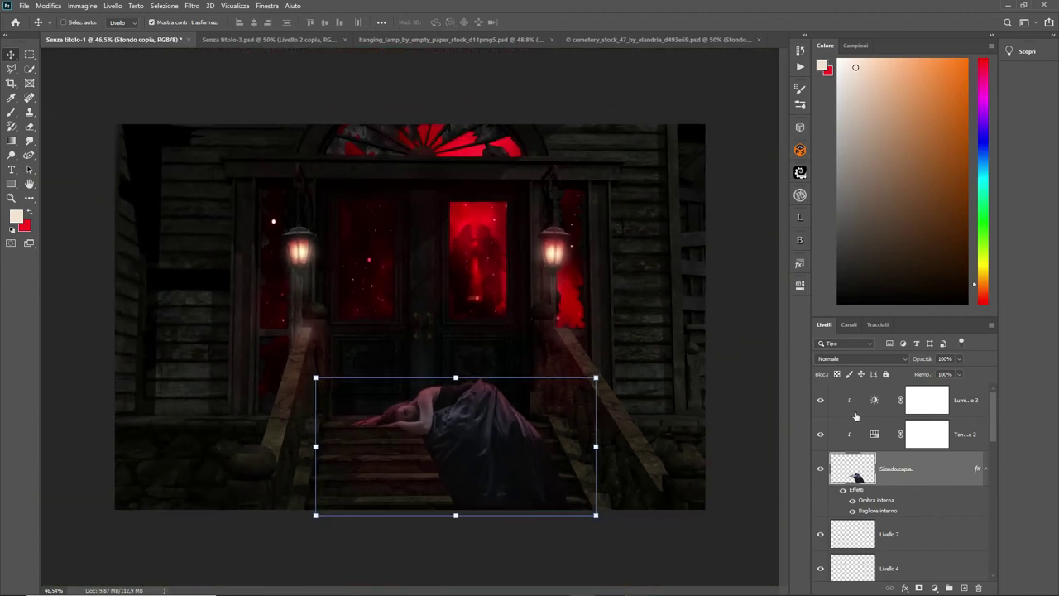
# Step: Rasterize then undo the woman's layer style, and add empty layer Livello 8 above Livello 7
pyautogui.click(948, 529)
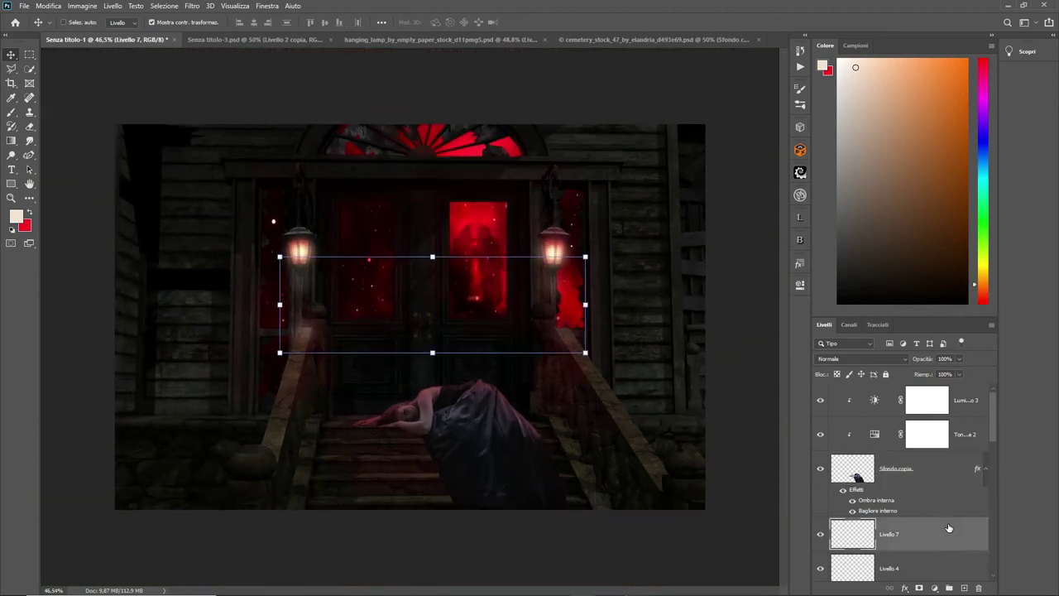
pyautogui.click(926, 475)
pyautogui.rightClick(978, 471)
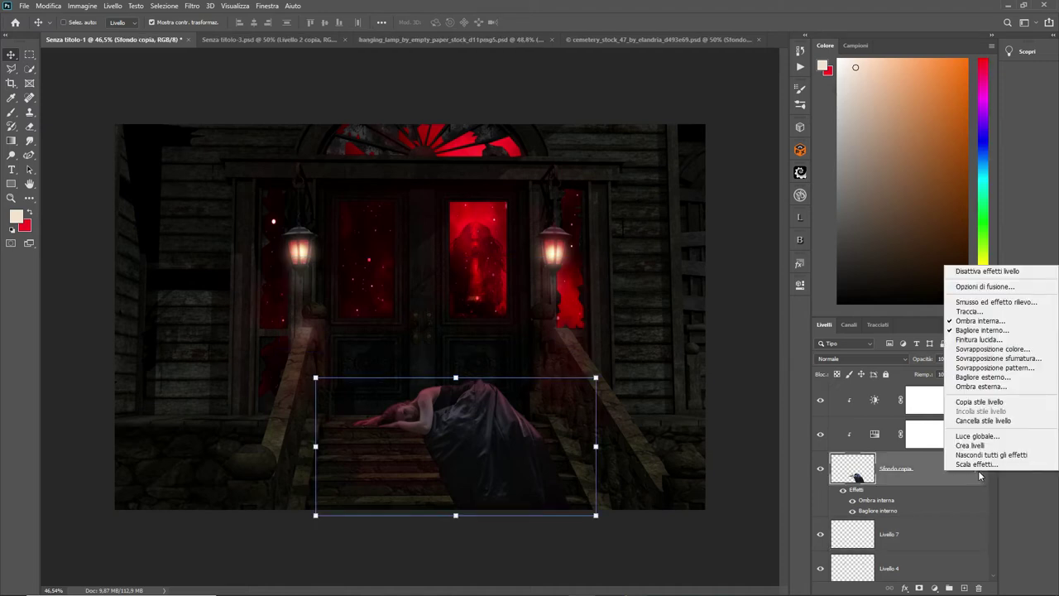
pyautogui.rightClick(913, 470)
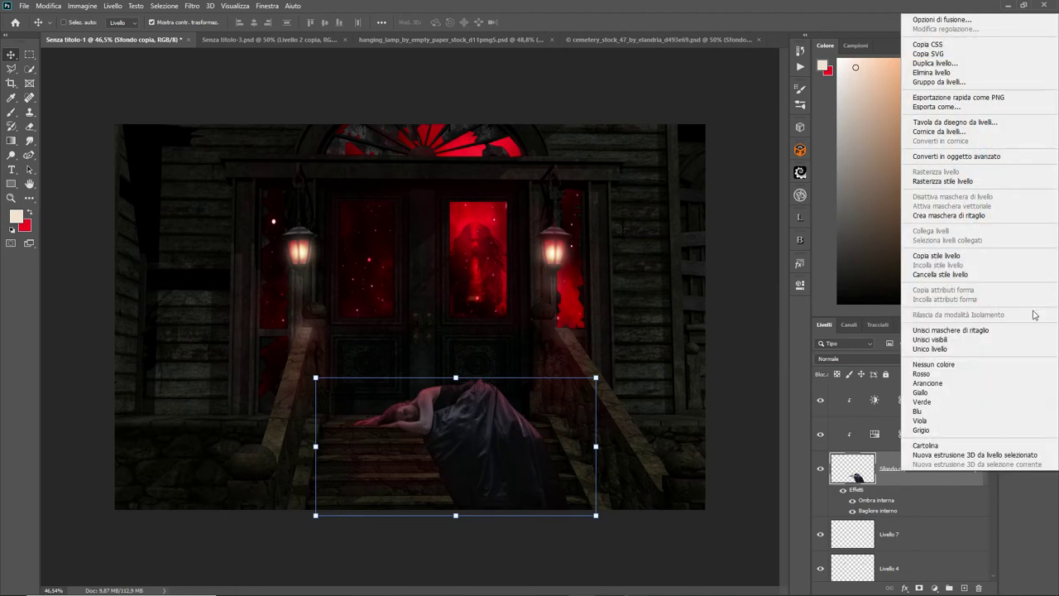
pyautogui.click(970, 181)
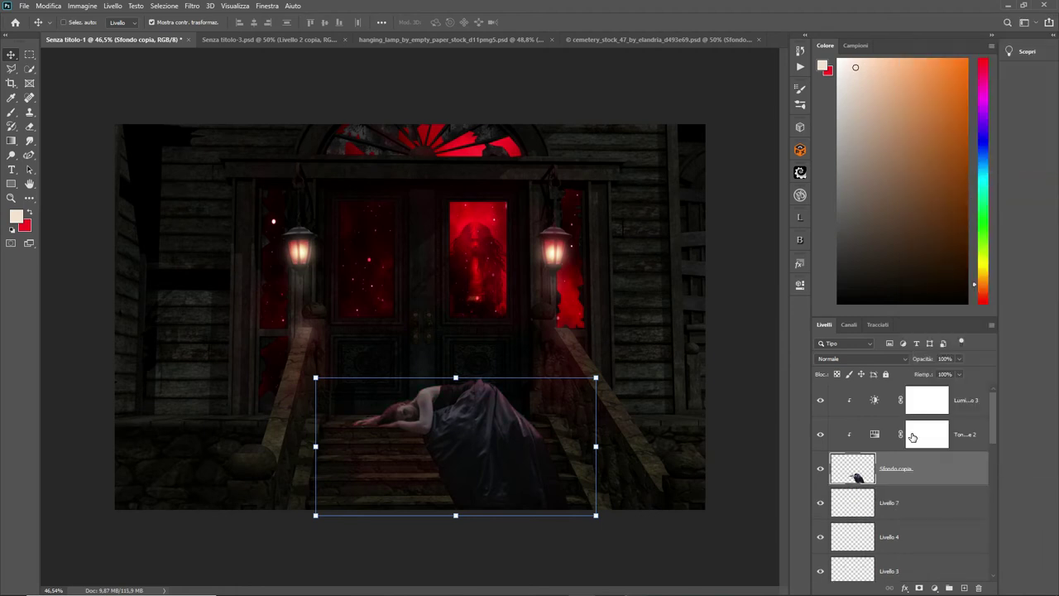
pyautogui.click(48, 6)
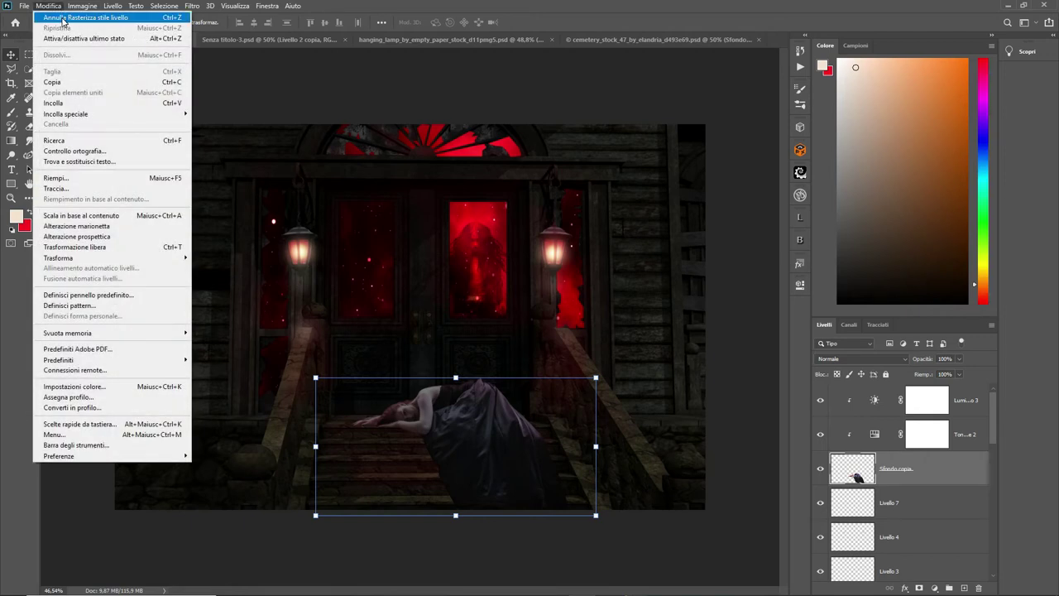
pyautogui.click(62, 19)
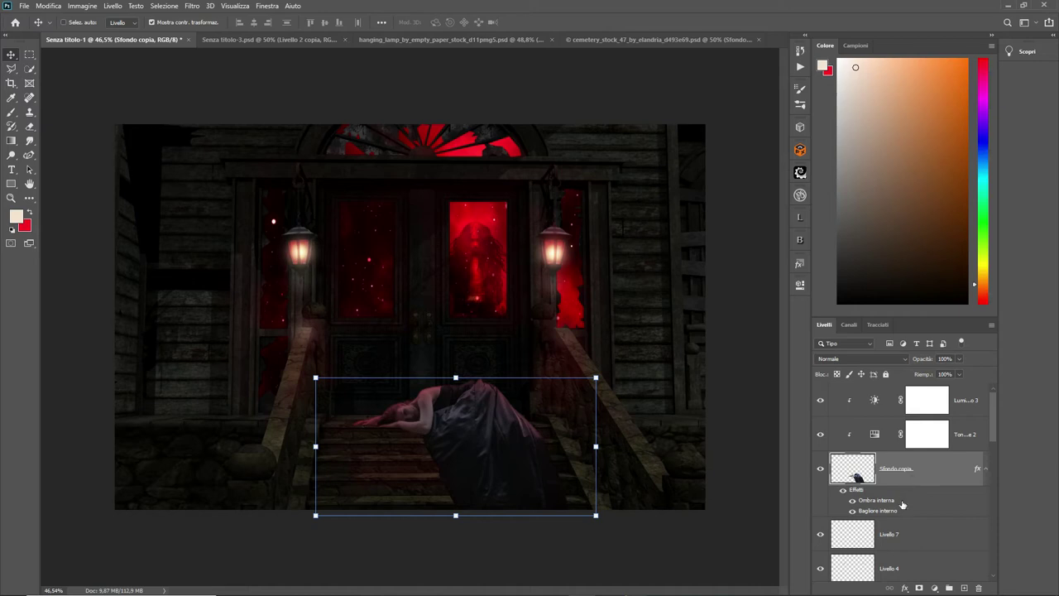
pyautogui.click(901, 533)
pyautogui.click(964, 587)
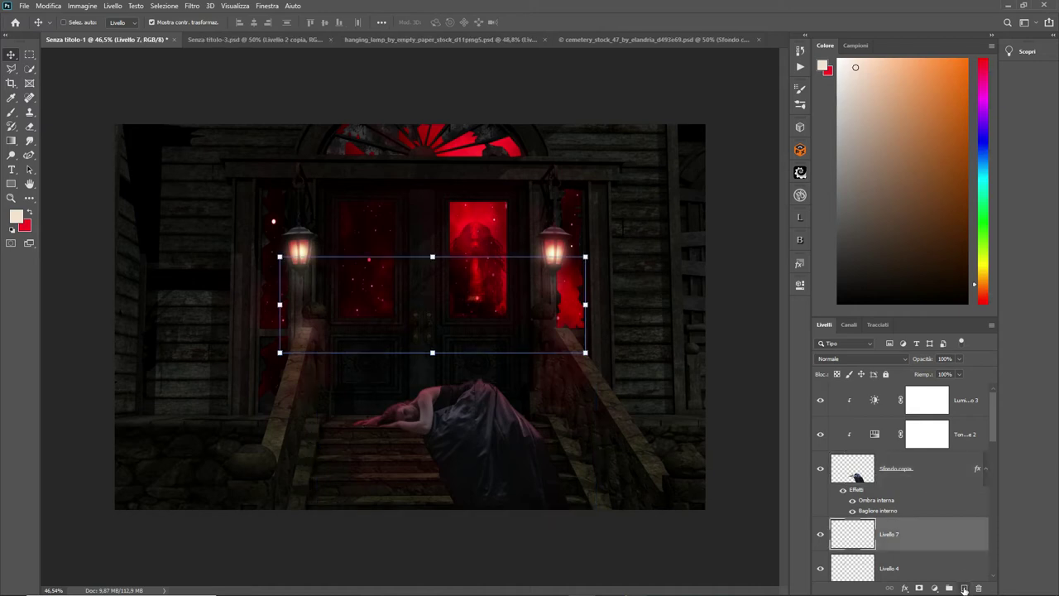
# Step: Paint soft black shading over the stairs on Livello 8 at about 49% opacity, then add Livello 9
pyautogui.click(11, 230)
pyautogui.click(11, 112)
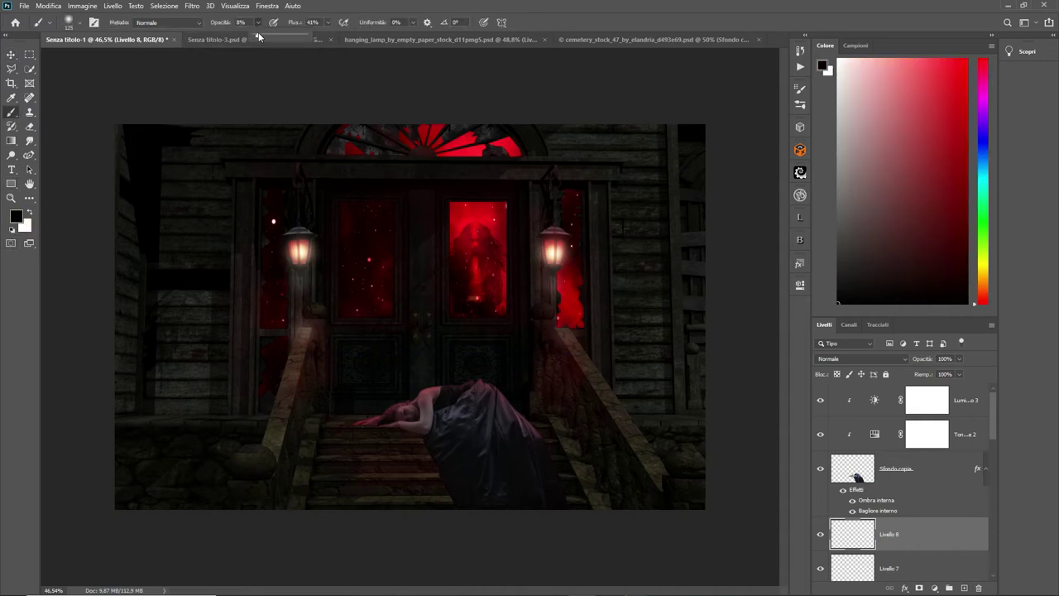
pyautogui.moveTo(389, 485)
pyautogui.mouseDown()
pyautogui.moveTo(419, 444)
pyautogui.moveTo(428, 454)
pyautogui.moveTo(370, 435)
pyautogui.moveTo(385, 444)
pyautogui.moveTo(411, 522)
pyautogui.moveTo(402, 485)
pyautogui.moveTo(423, 447)
pyautogui.mouseUp()
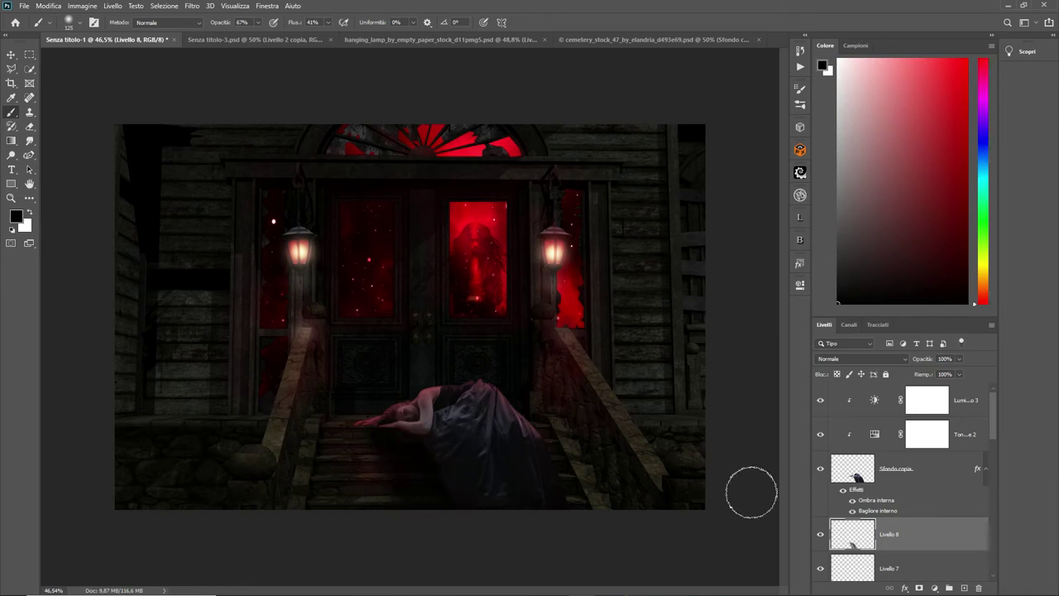
pyautogui.moveTo(959, 362); pyautogui.dragTo(931, 374)
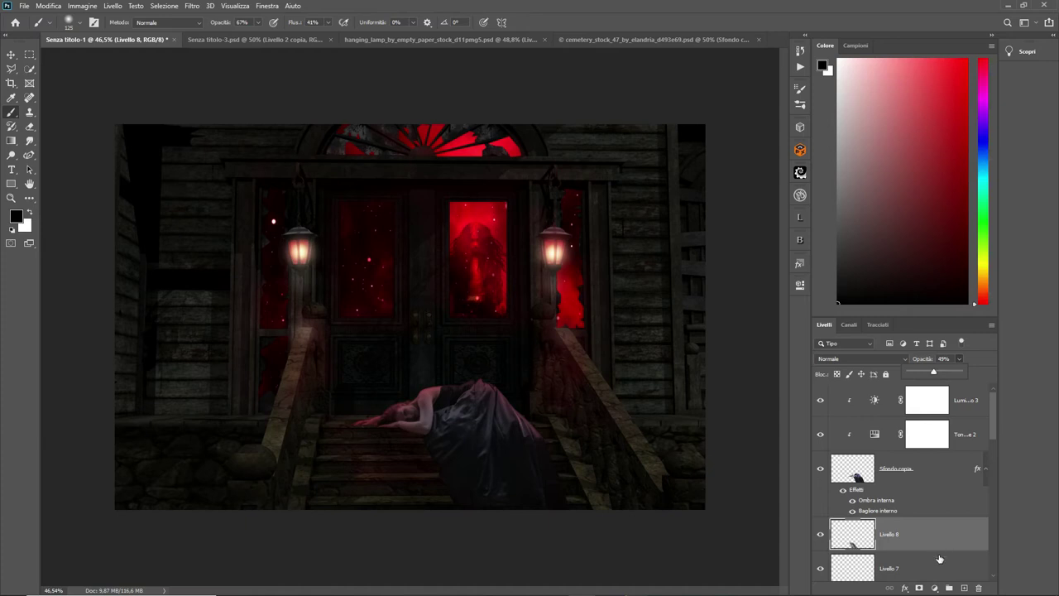
pyautogui.click(964, 587)
pyautogui.click(80, 24)
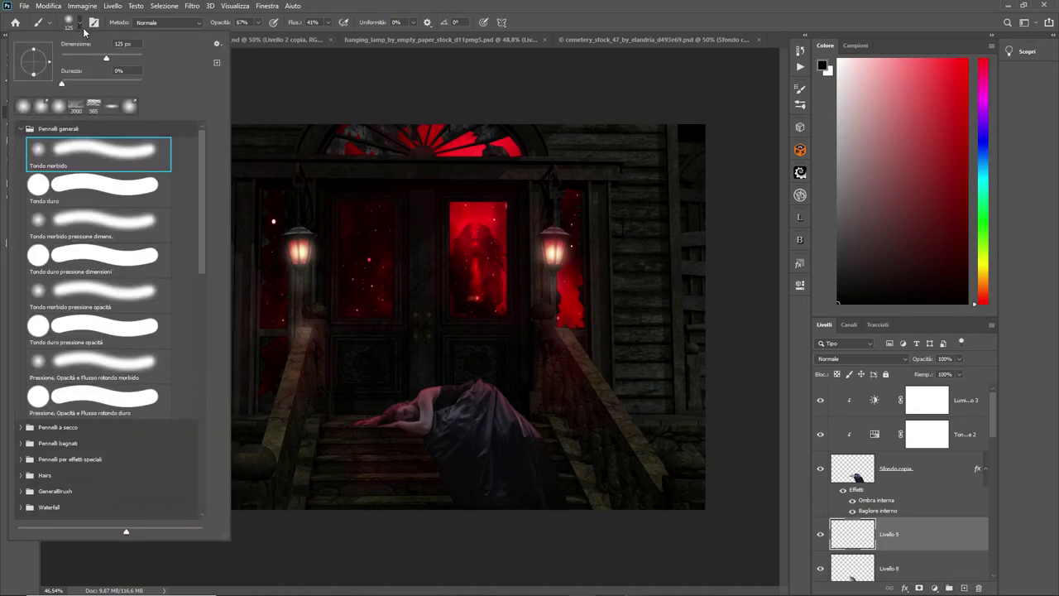
# Step: Paint fine black shading near the woman on Livello 9 with a 23 px brush, opacity 83%
pyautogui.press('Escape')
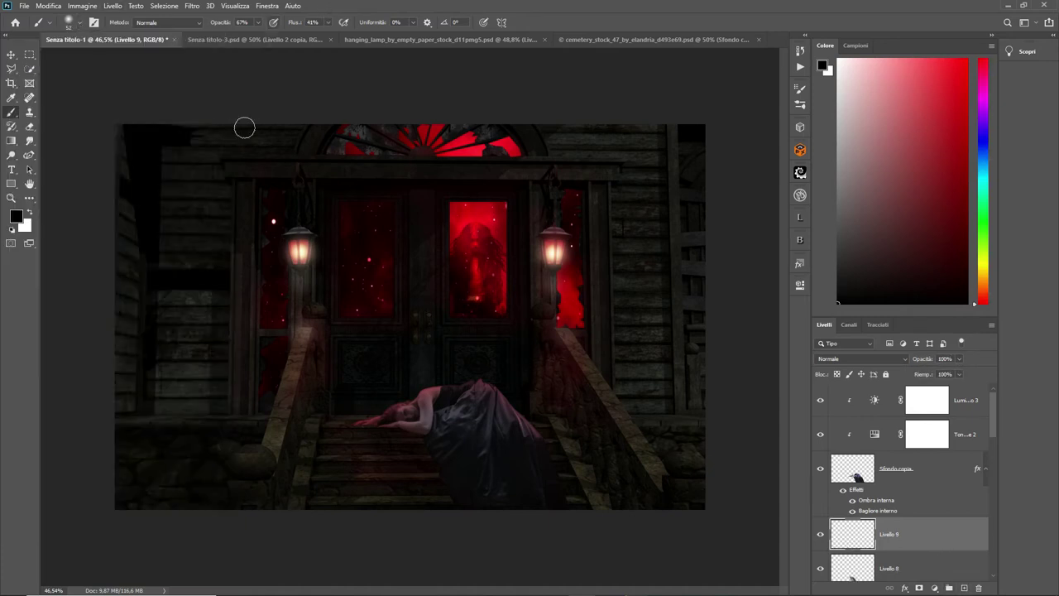
pyautogui.scroll(1, 323, 270)
pyautogui.scroll(1, 324, 270)
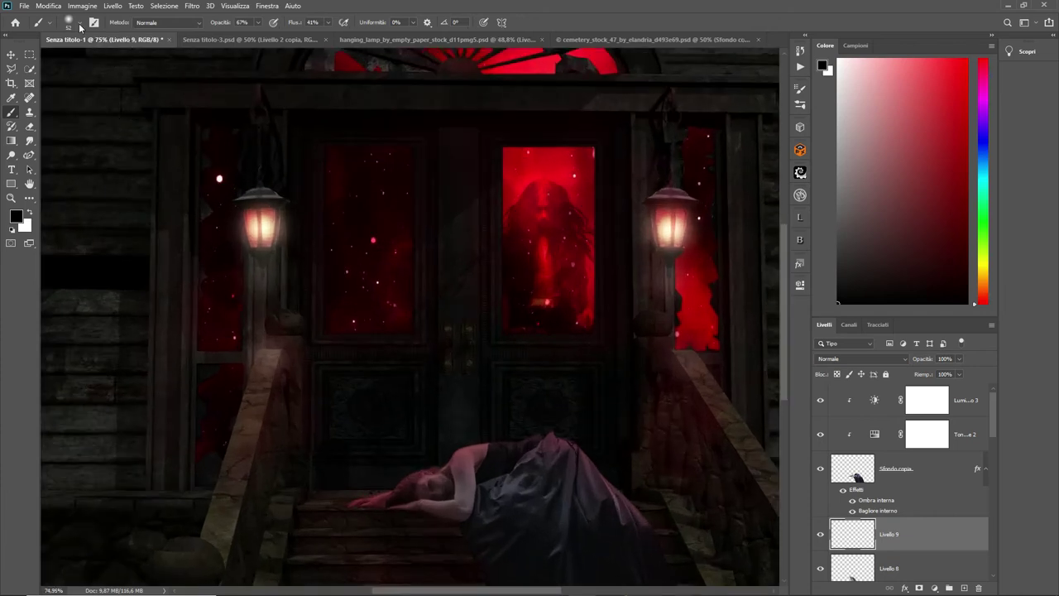
pyautogui.click(80, 23)
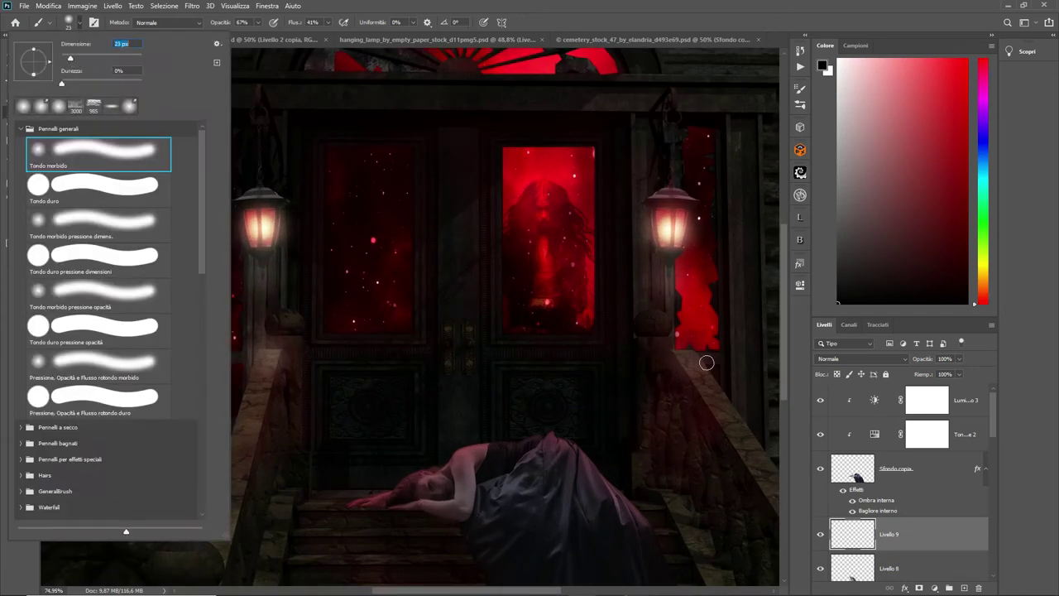
pyautogui.press('Escape')
pyautogui.scroll(-2, 781, 372)
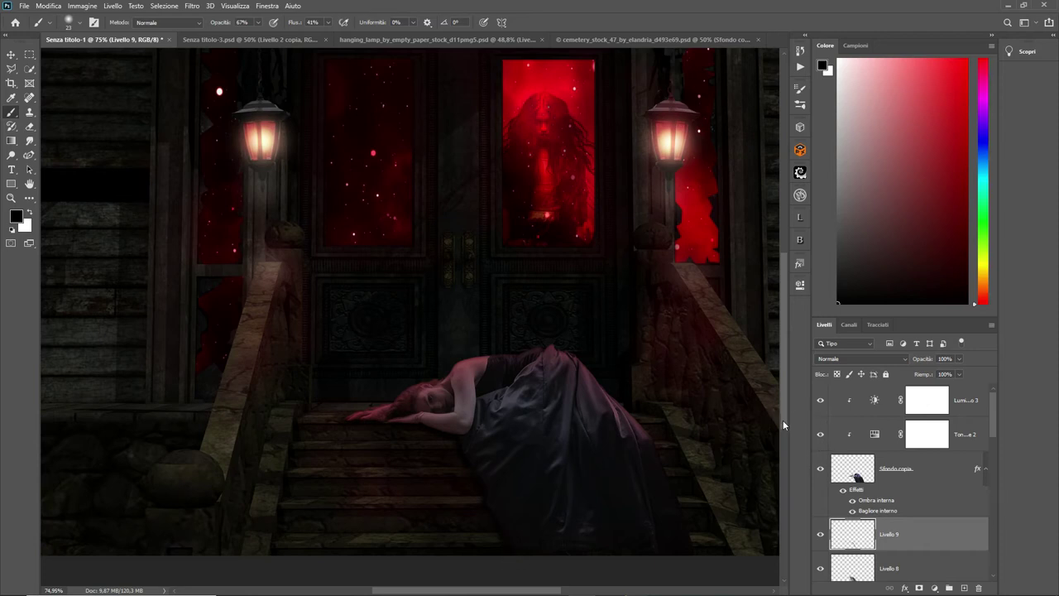
pyautogui.scroll(-5, 783, 420)
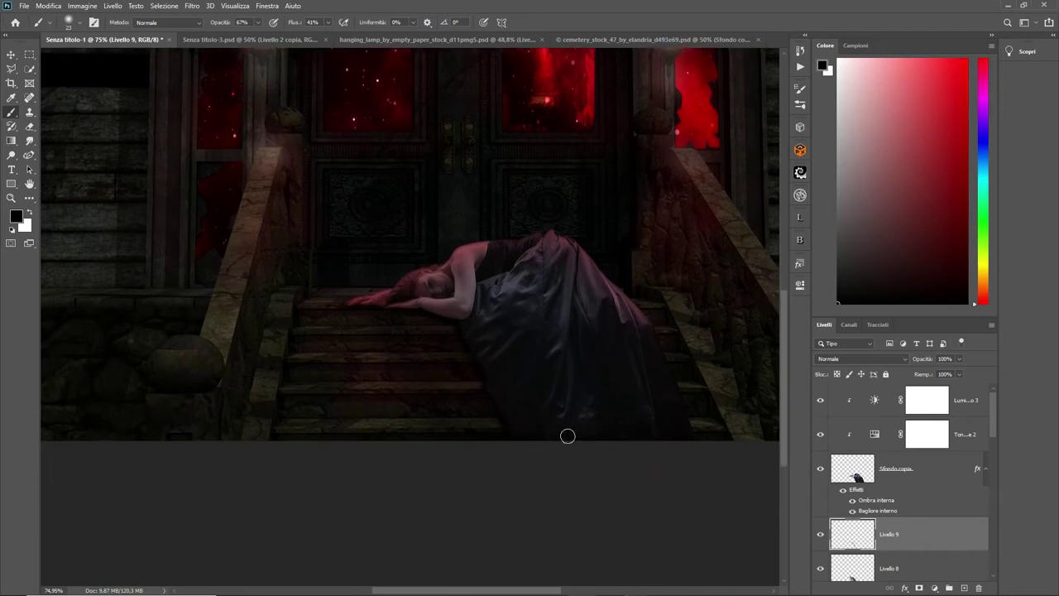
pyautogui.click(958, 359)
pyautogui.click(993, 396)
pyautogui.click(965, 403)
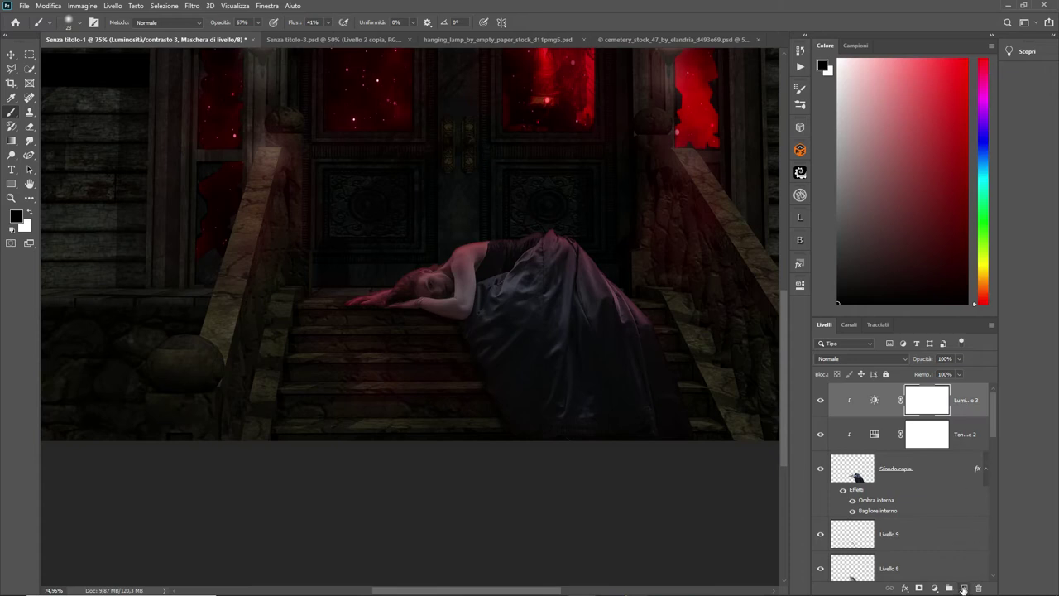
# Step: Add Livello 10 clipped to the woman and fill it with 50% grey
pyautogui.click(964, 588)
pyautogui.rightClick(949, 409)
pyautogui.click(836, 340)
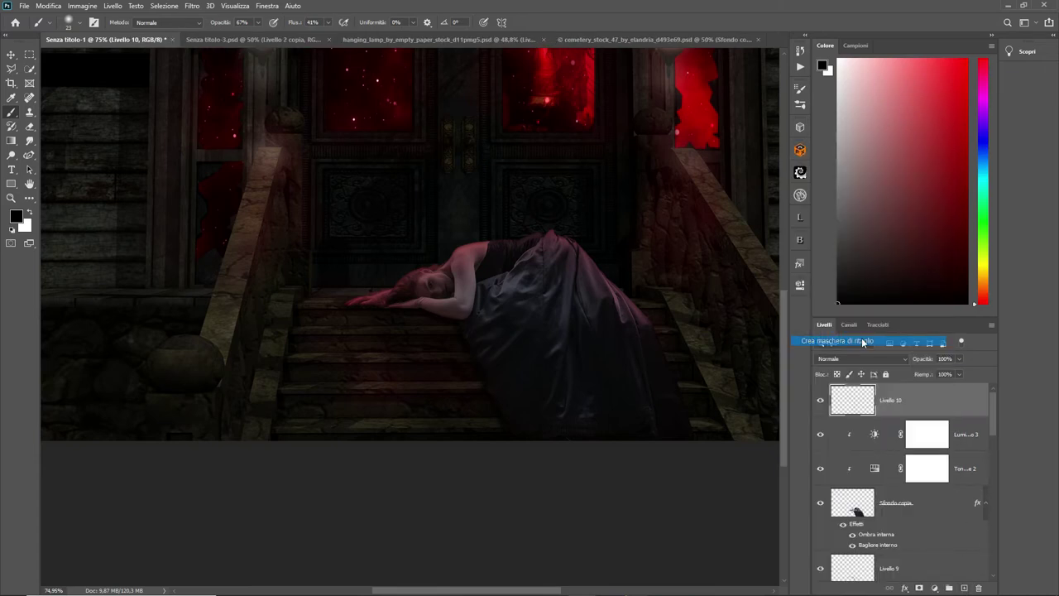
pyautogui.click(55, 6)
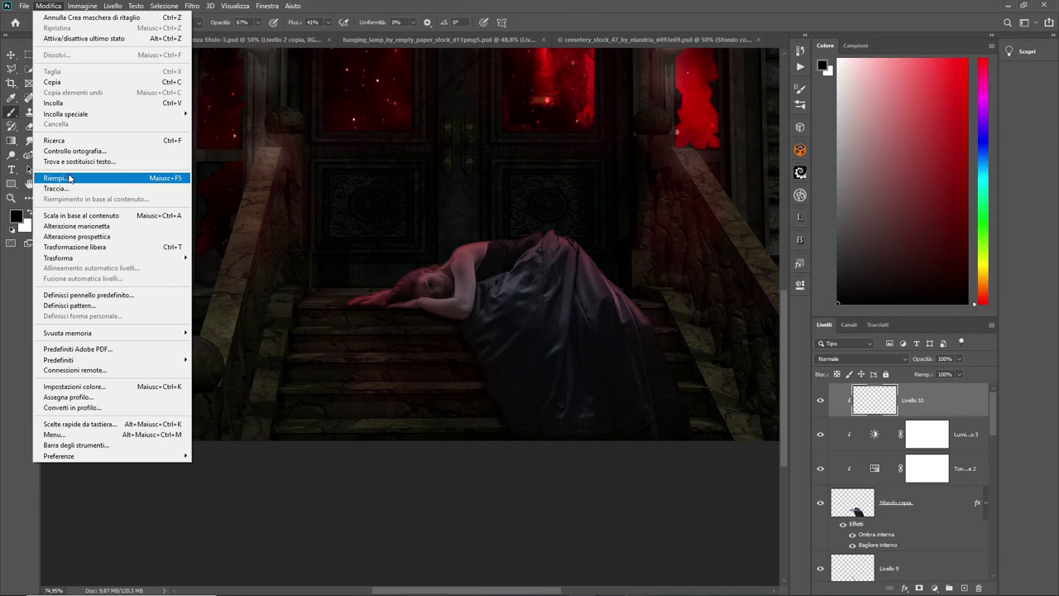
pyautogui.click(70, 177)
pyautogui.click(613, 156)
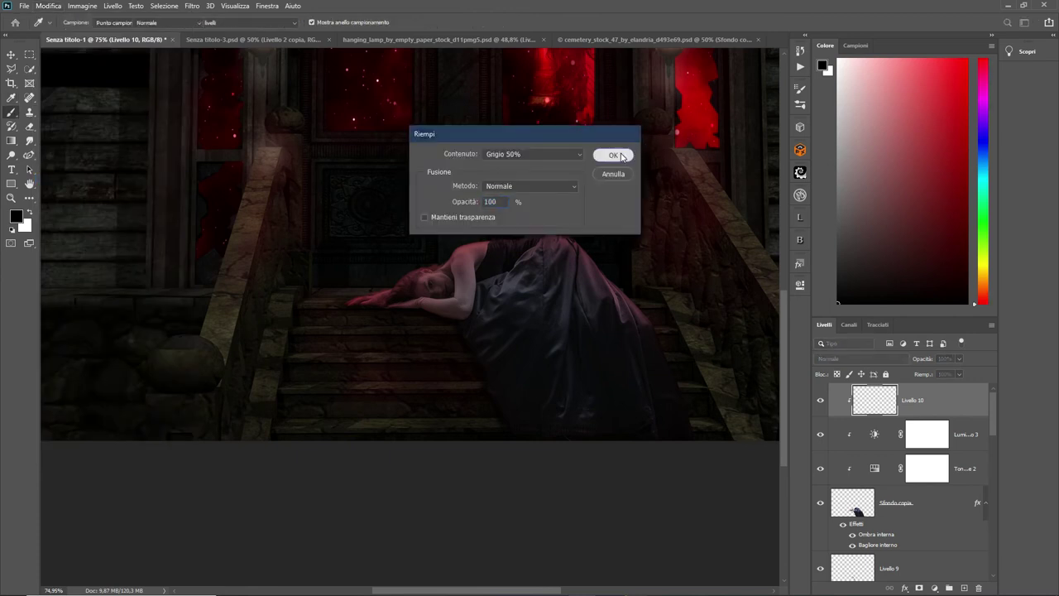
pyautogui.press('b')
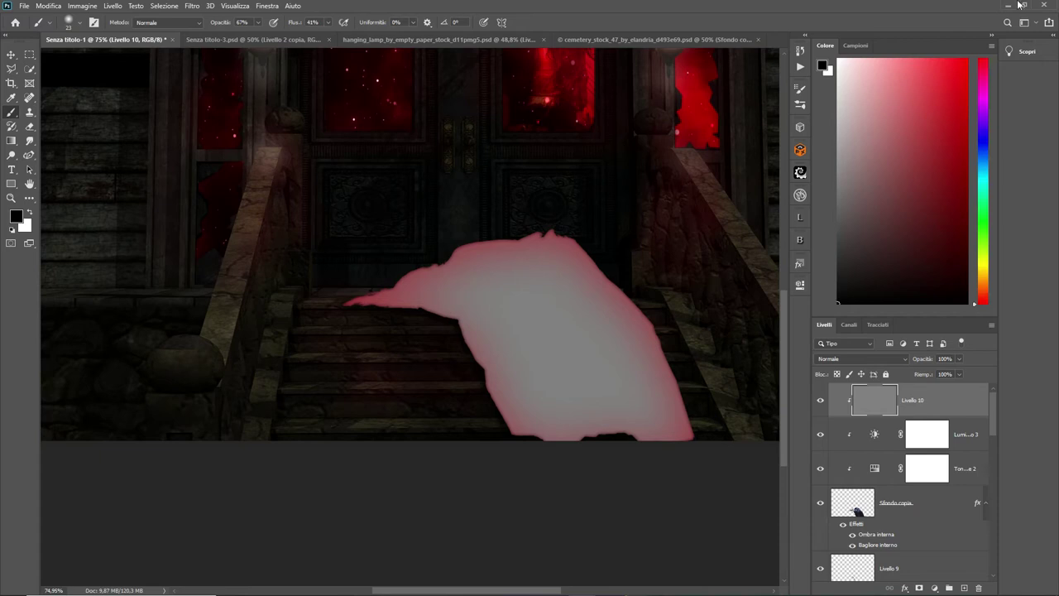
# Step: Set Livello 10 to Sovrapponi overlay and burn-darken the lower dress and steps
pyautogui.click(904, 361)
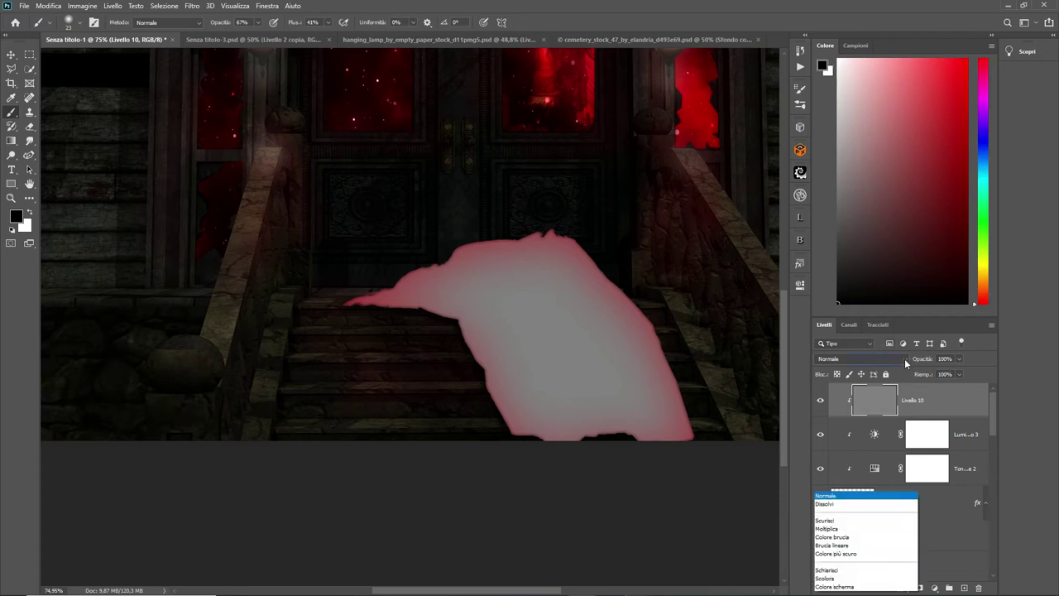
pyautogui.click(860, 449)
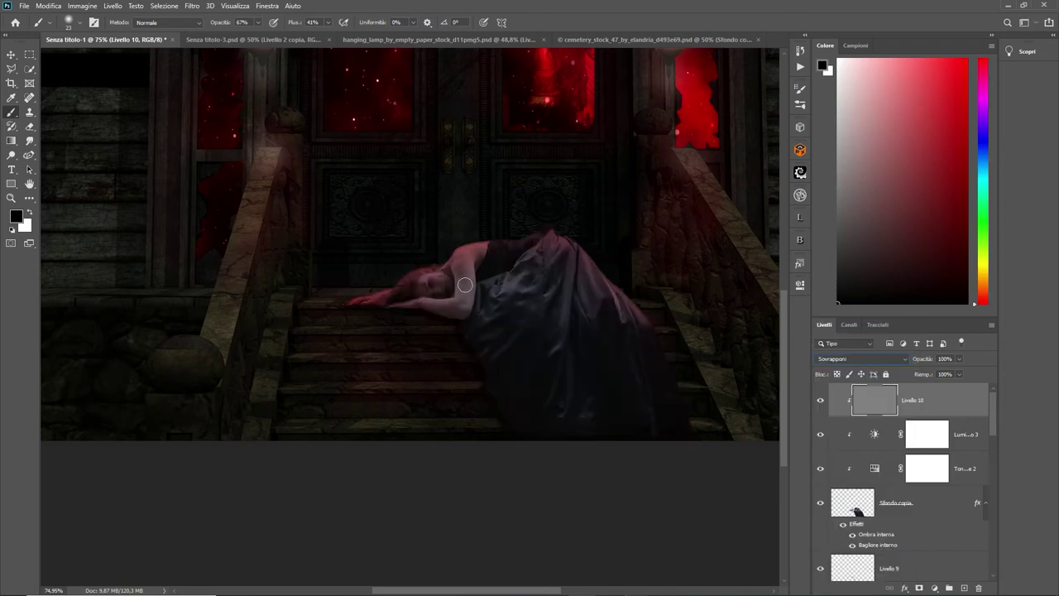
pyautogui.click(12, 156)
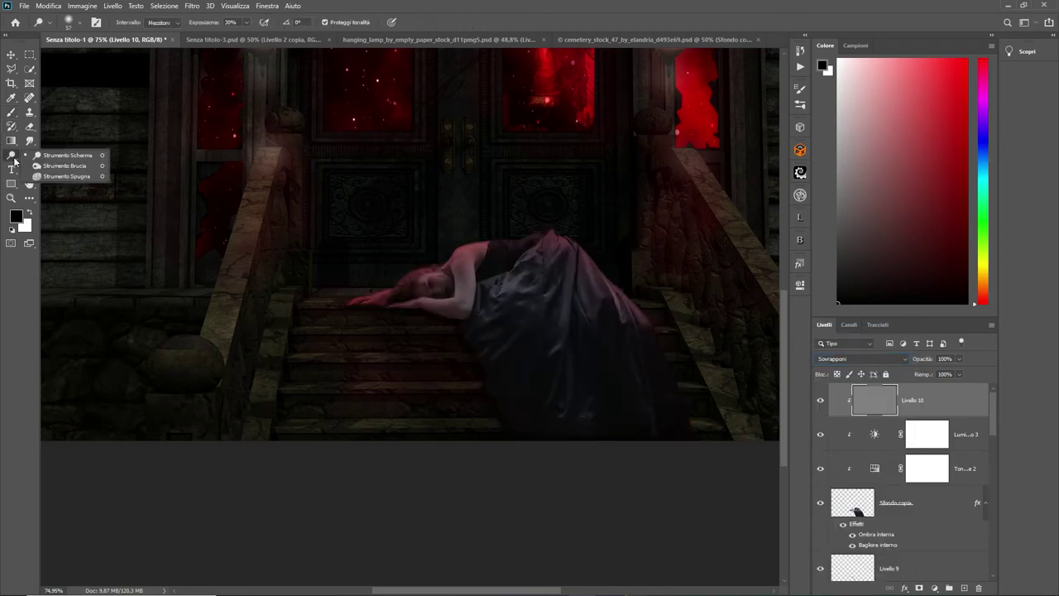
pyautogui.click(73, 166)
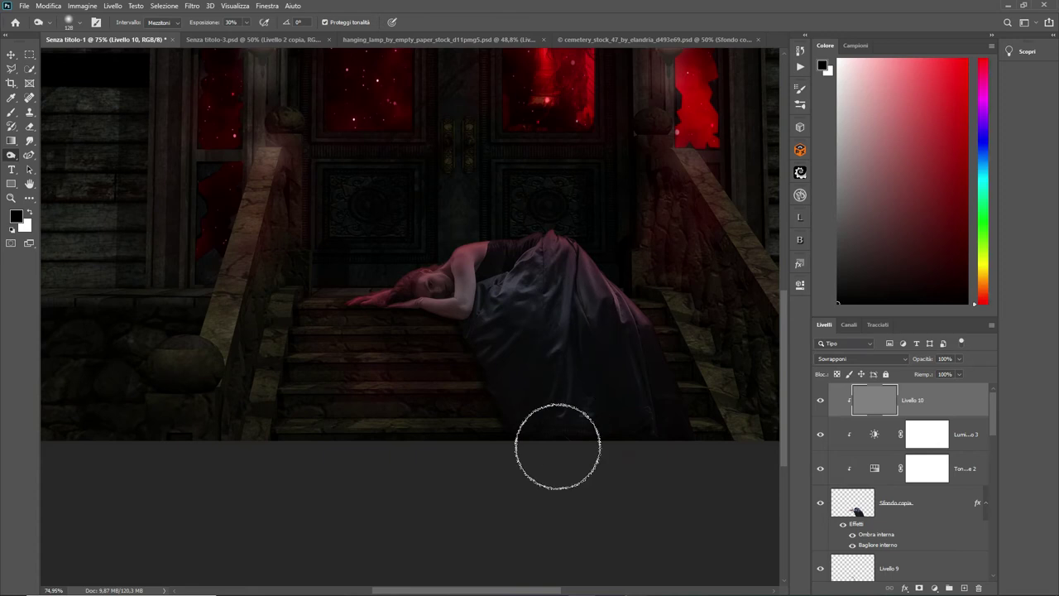
pyautogui.moveTo(494, 419)
pyautogui.mouseDown()
pyautogui.moveTo(529, 373)
pyautogui.moveTo(548, 420)
pyautogui.moveTo(614, 388)
pyautogui.moveTo(563, 321)
pyautogui.mouseUp()
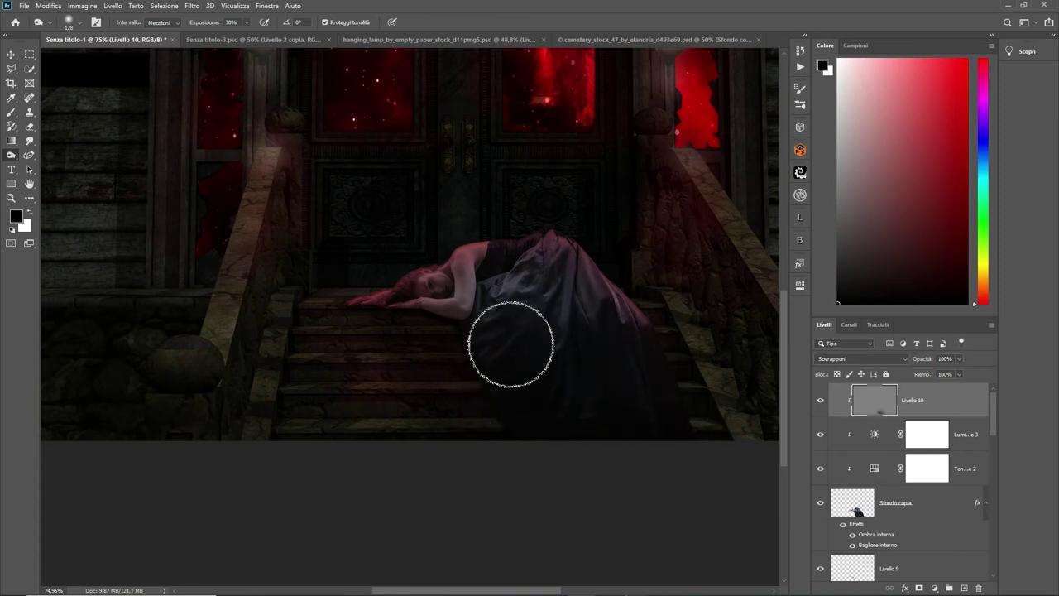
# Step: Shrink the brush to 37 px and switch to Dodge to lighten the dress and arm
pyautogui.click(75, 22)
pyautogui.moveTo(90, 60); pyautogui.dragTo(81, 60)
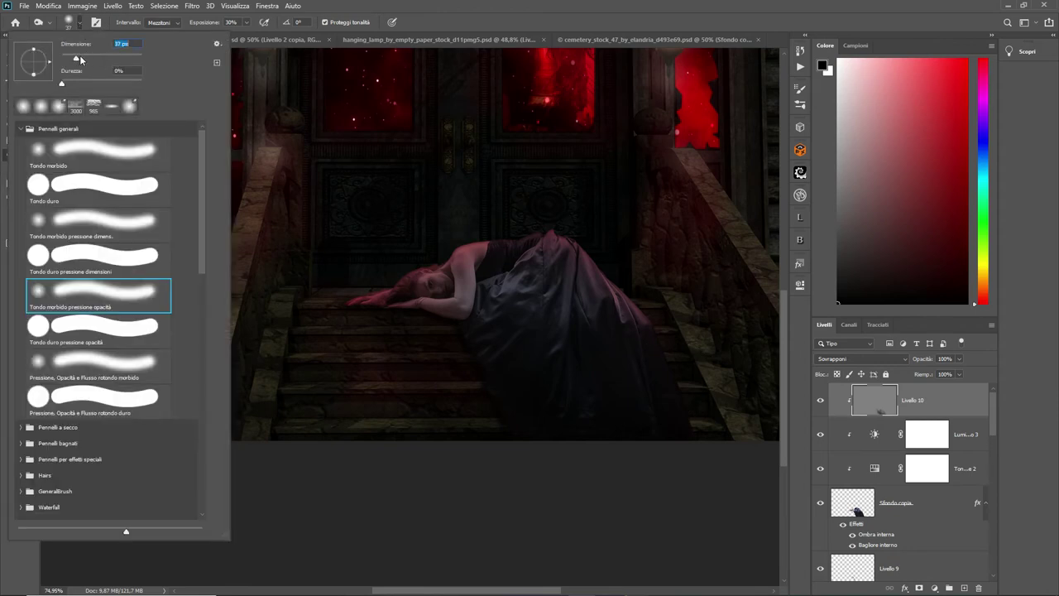
pyautogui.click(520, 6)
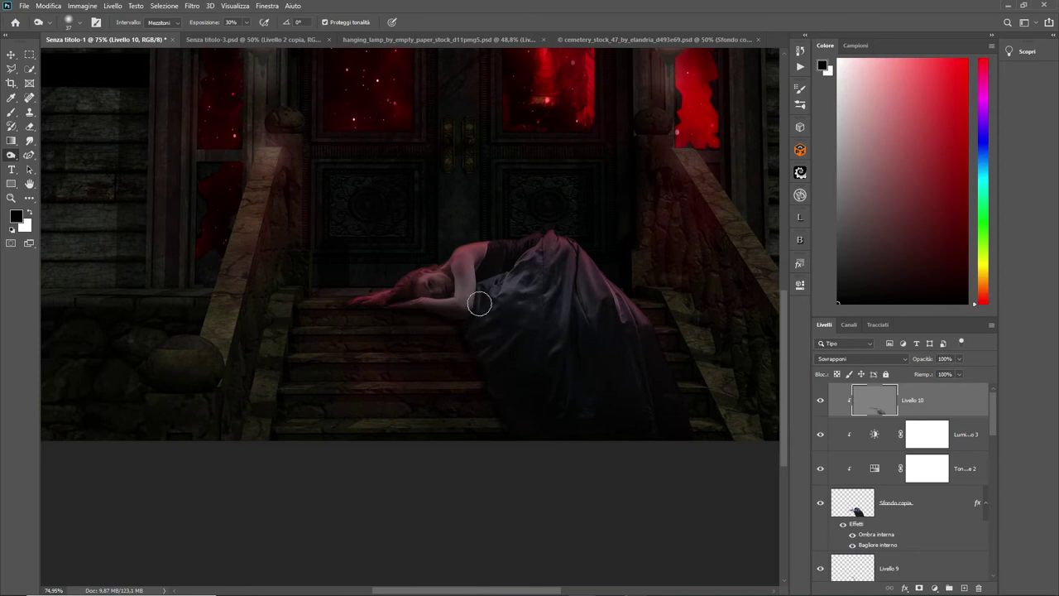
pyautogui.rightClick(12, 156)
pyautogui.click(99, 162)
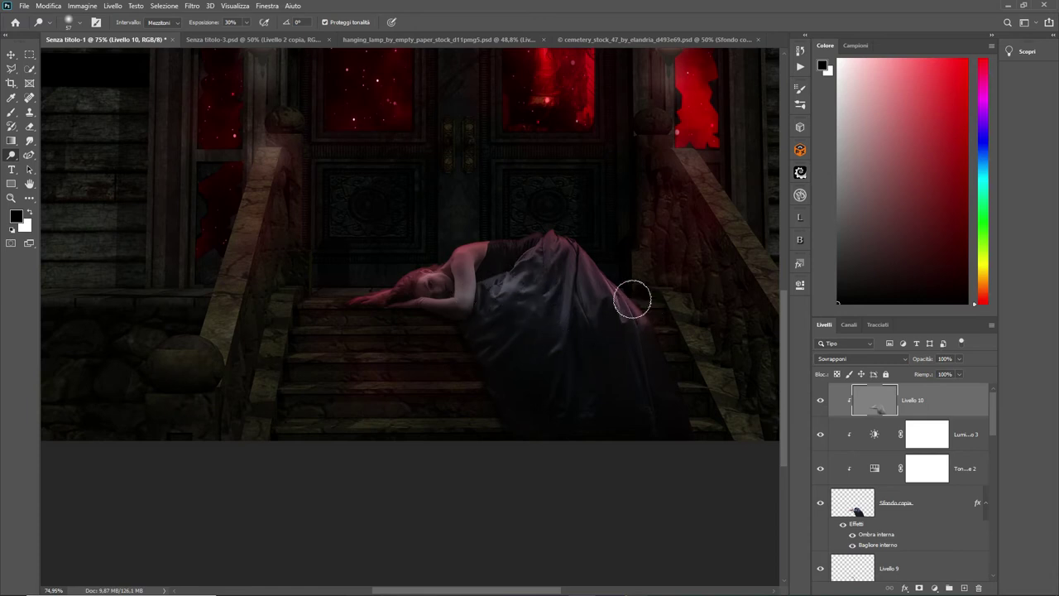
pyautogui.moveTo(994, 424)
pyautogui.mouseDown()
pyautogui.moveTo(996, 486)
pyautogui.moveTo(997, 435)
pyautogui.mouseUp()
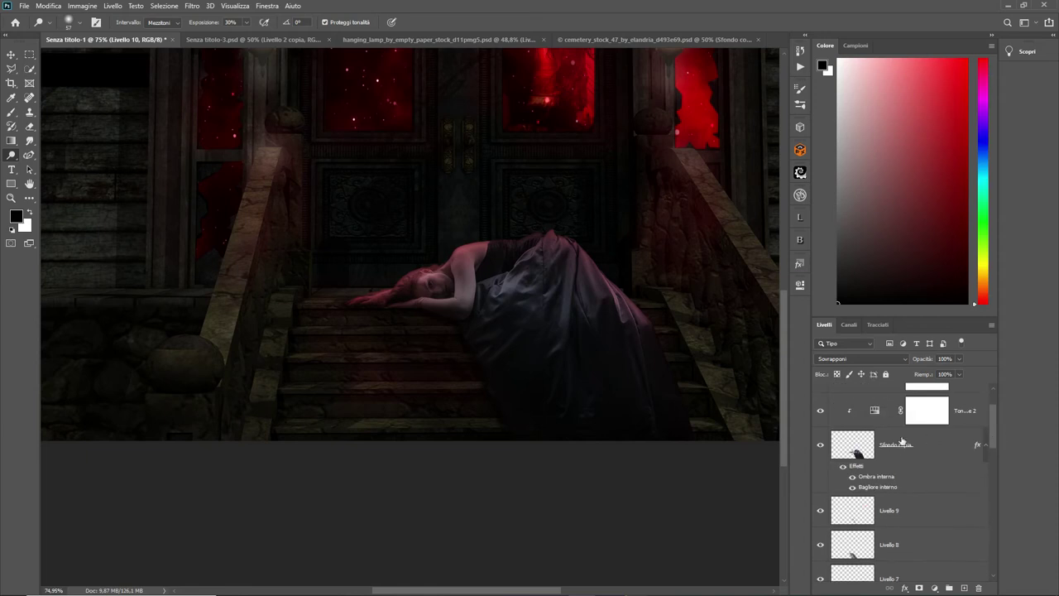
# Step: Select the haunted_house layer and try a Color Balance adjustment, then delete it
pyautogui.click(856, 468)
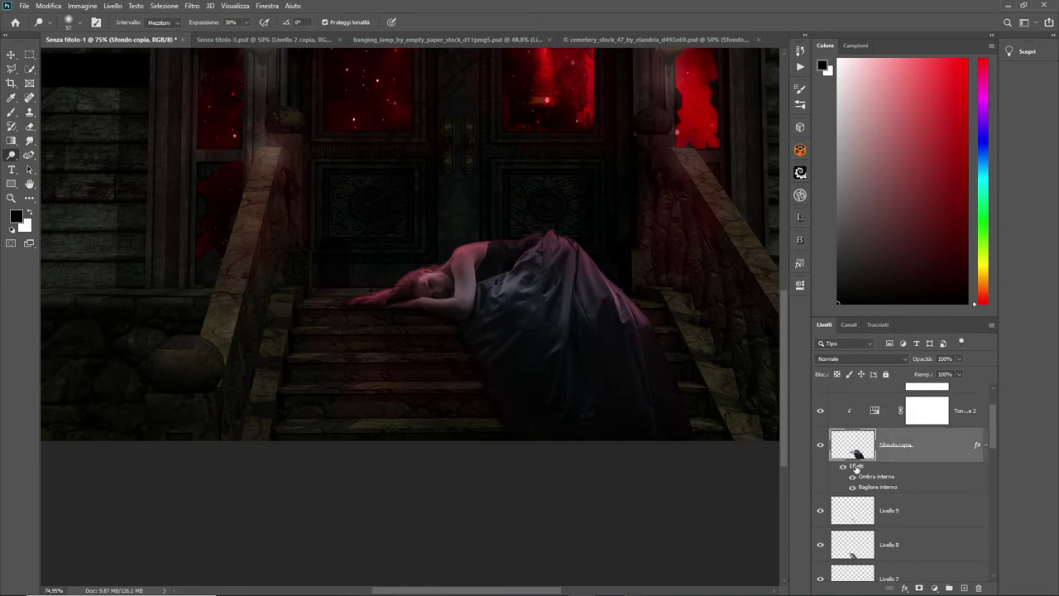
pyautogui.scroll(-3, 623, 375)
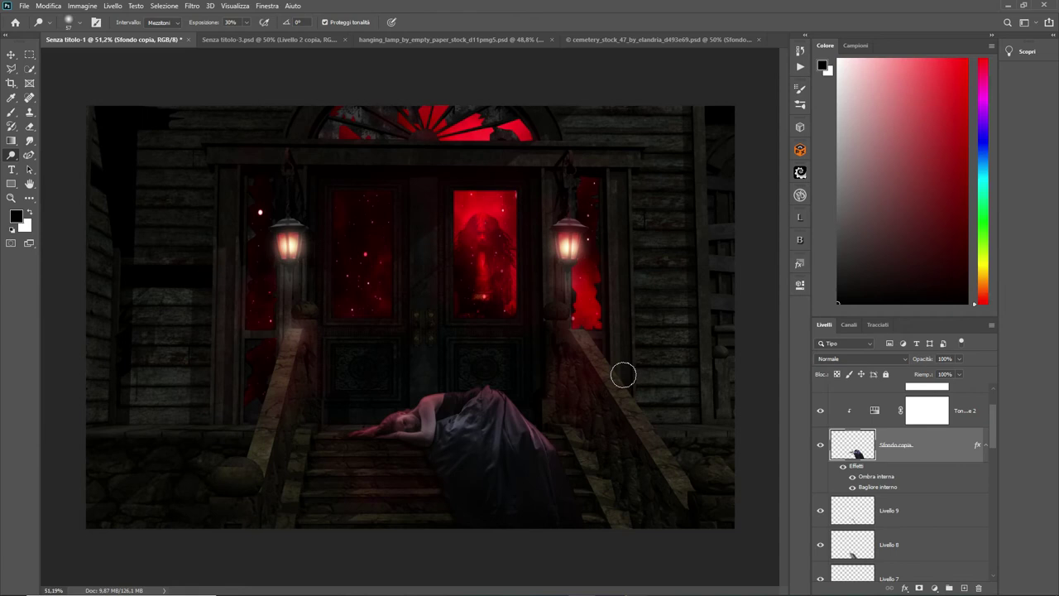
pyautogui.moveTo(988, 422); pyautogui.dragTo(992, 521)
pyautogui.click(924, 506)
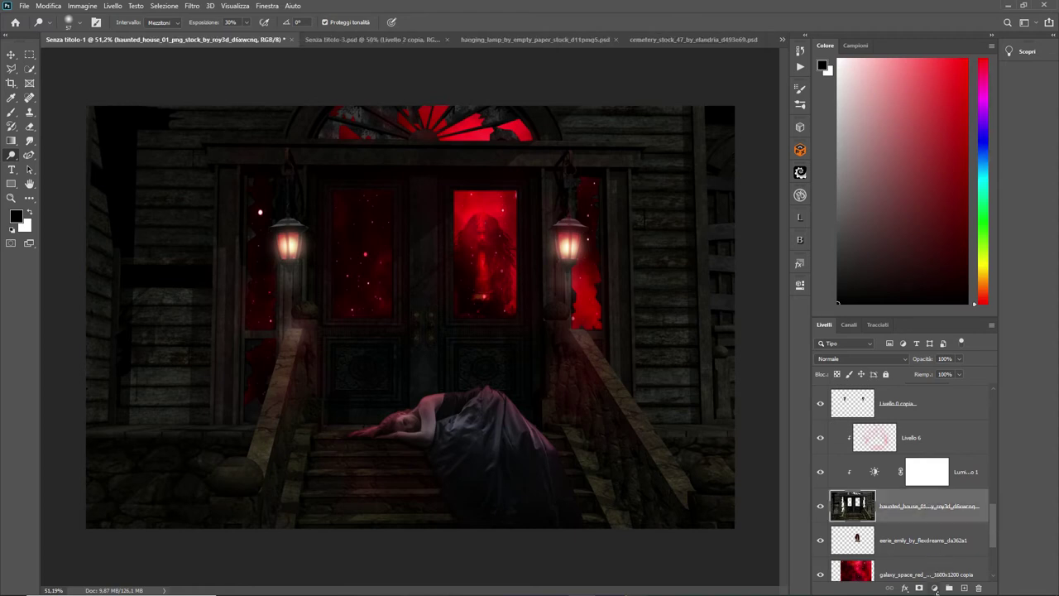
pyautogui.click(935, 589)
pyautogui.click(981, 495)
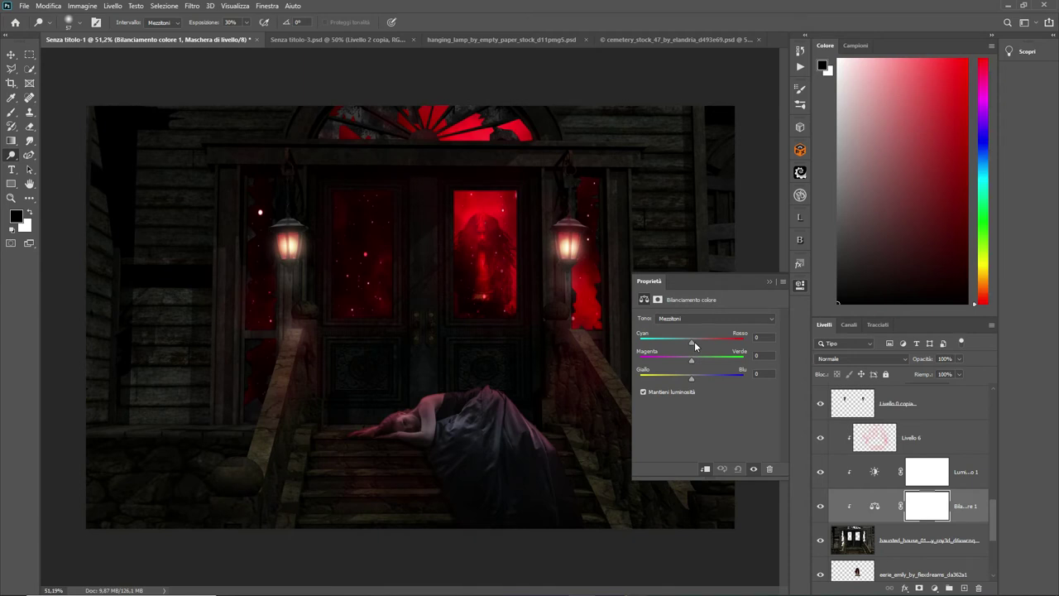
pyautogui.click(769, 282)
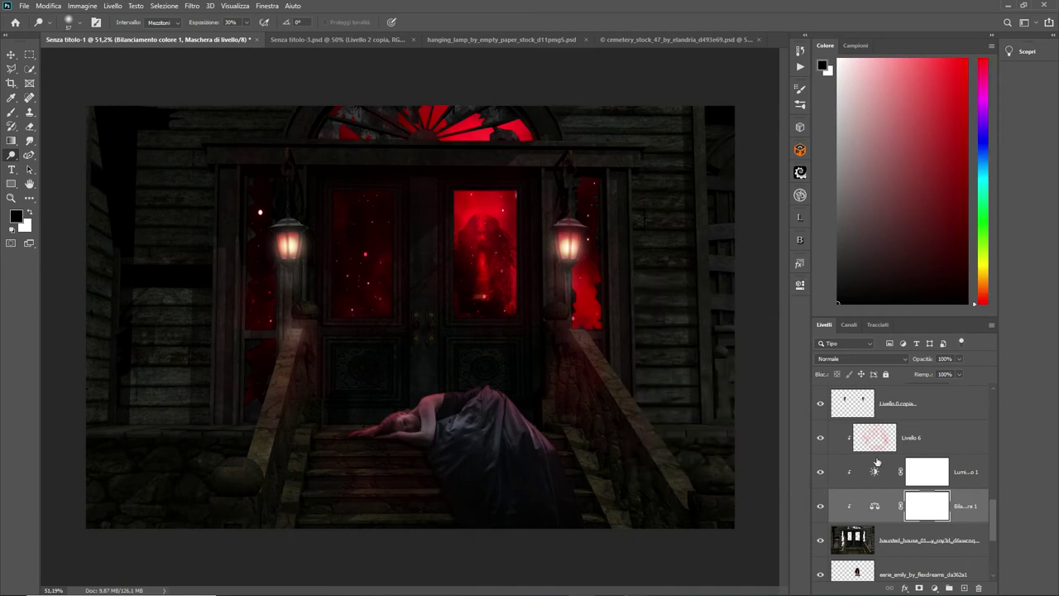
pyautogui.moveTo(861, 506); pyautogui.dragTo(978, 588)
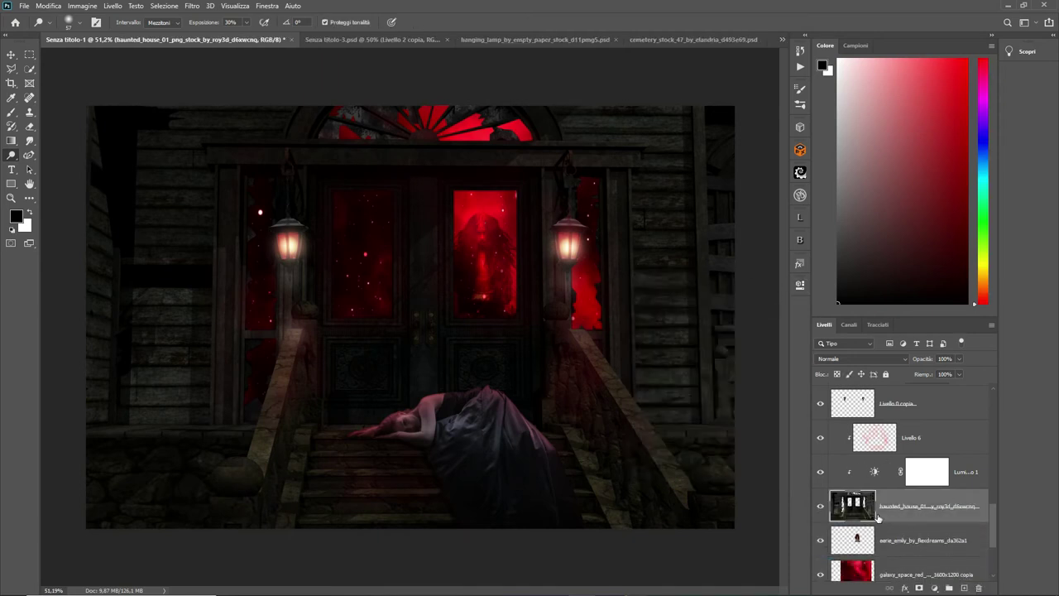
# Step: Add a Hue/Saturation adjustment to the background with Saturation -60 and Lightness -33
pyautogui.click(934, 587)
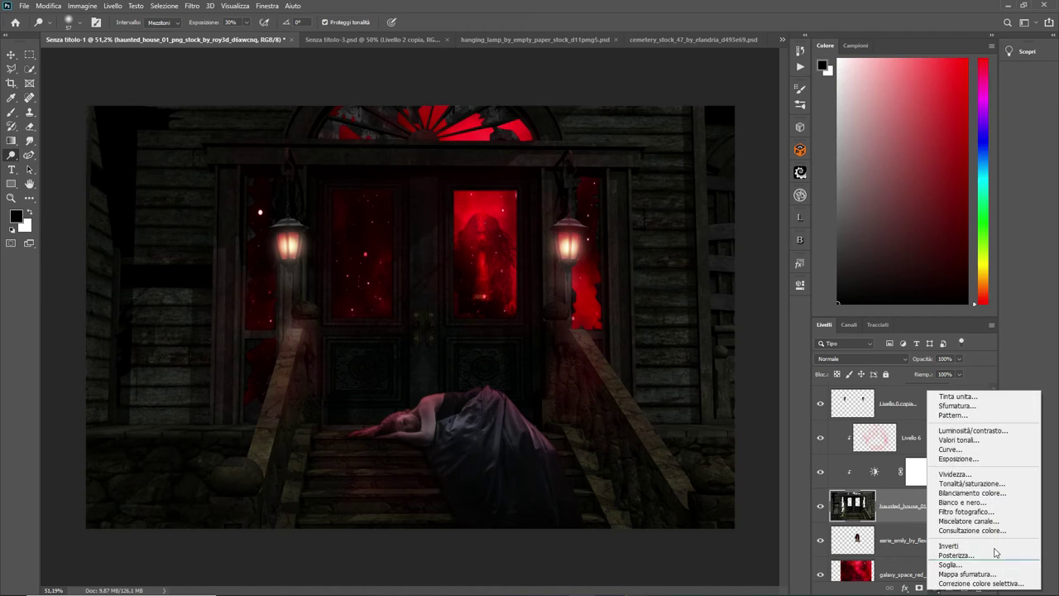
pyautogui.click(989, 487)
pyautogui.moveTo(703, 381)
pyautogui.mouseDown()
pyautogui.moveTo(669, 379)
pyautogui.moveTo(681, 406)
pyautogui.moveTo(665, 379)
pyautogui.mouseUp()
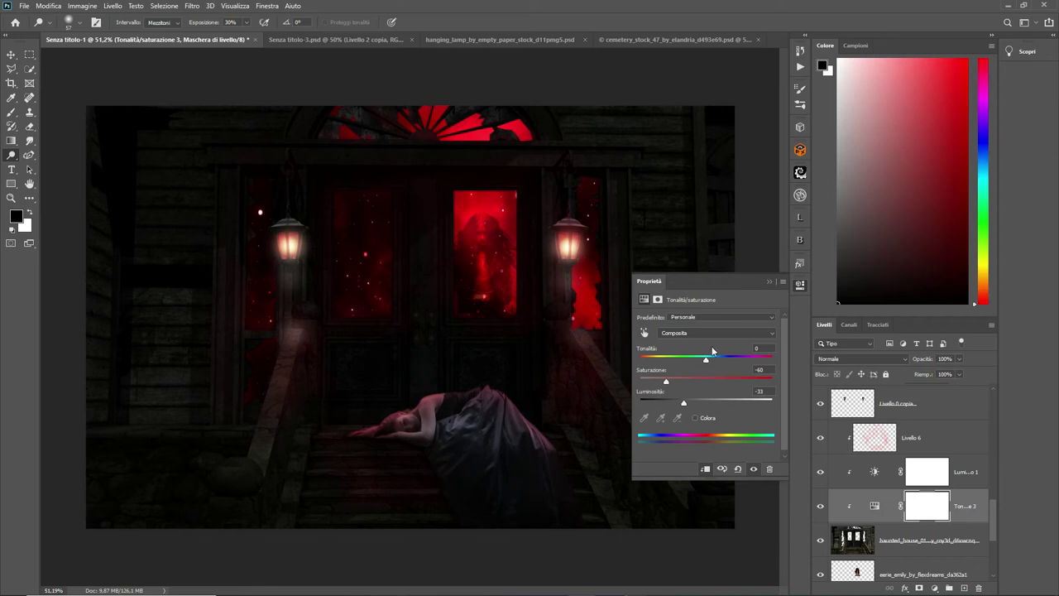
pyautogui.click(769, 284)
pyautogui.click(820, 508)
# Step: Scroll the Layers panel back up and select Livello 10
pyautogui.scroll(1, 414, 287)
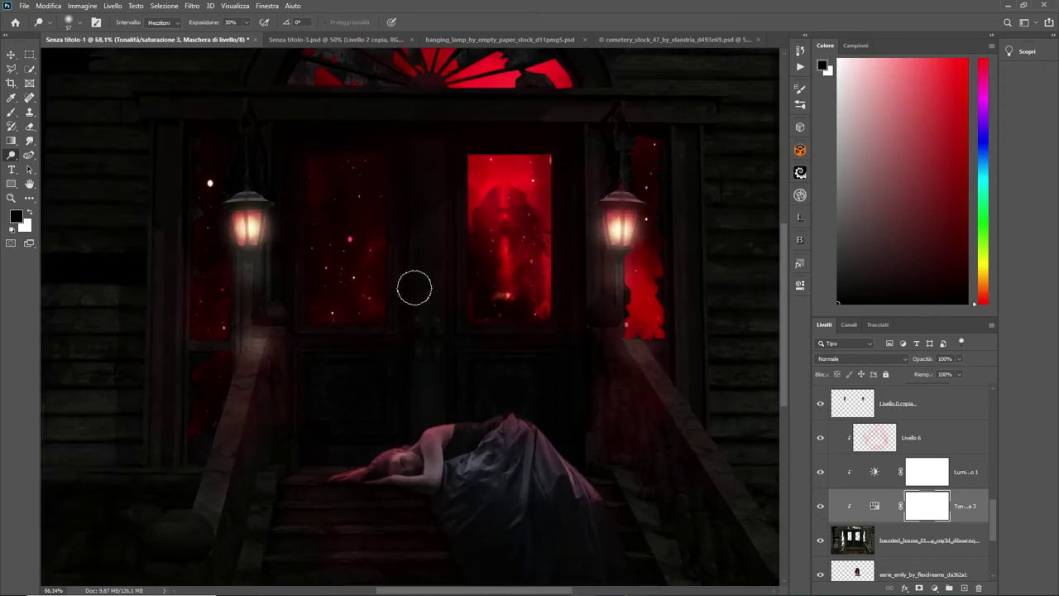
pyautogui.scroll(-1, 414, 287)
pyautogui.scroll(-1, 414, 288)
pyautogui.scroll(1, 414, 288)
pyautogui.scroll(-1, 414, 288)
pyautogui.scroll(1, 413, 288)
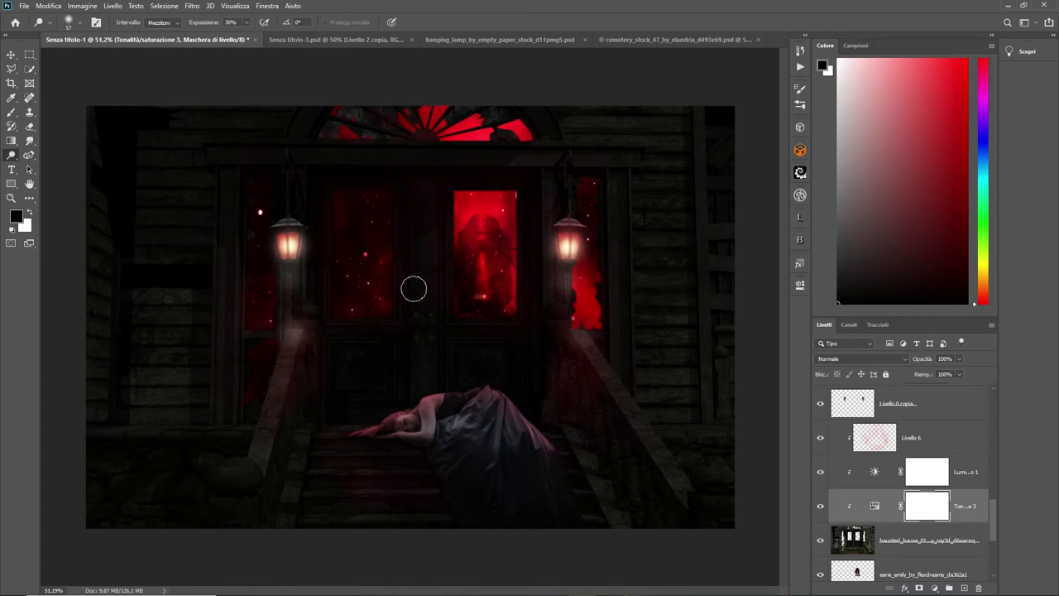
pyautogui.moveTo(992, 508); pyautogui.dragTo(988, 384)
pyautogui.click(926, 388)
# Step: Place angel_statue_1 as an embedded image with Inserisci incorporato
pyautogui.click(24, 6)
pyautogui.click(78, 224)
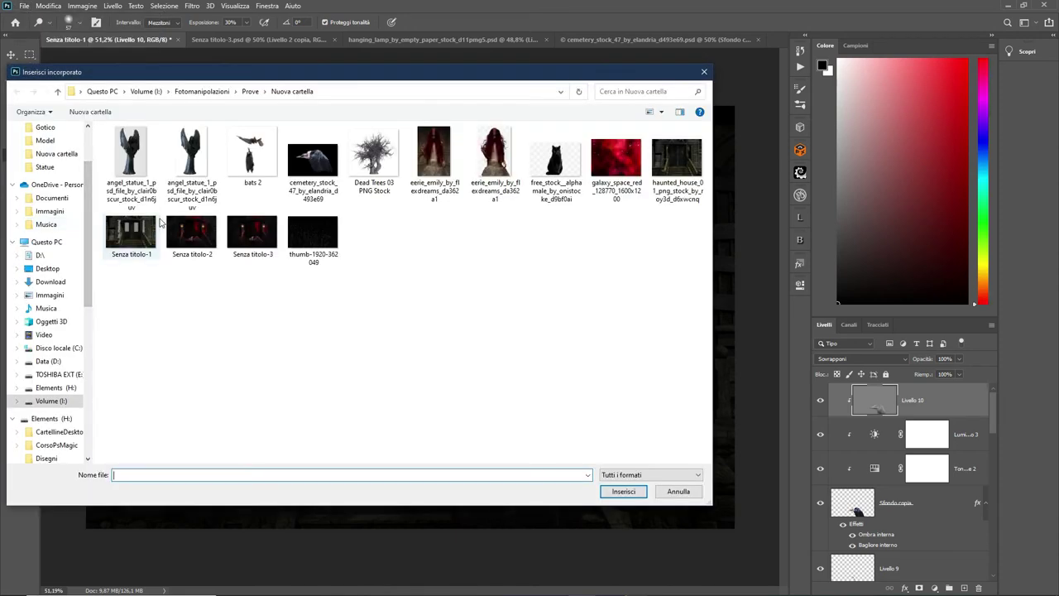
pyautogui.click(192, 157)
pyautogui.click(623, 490)
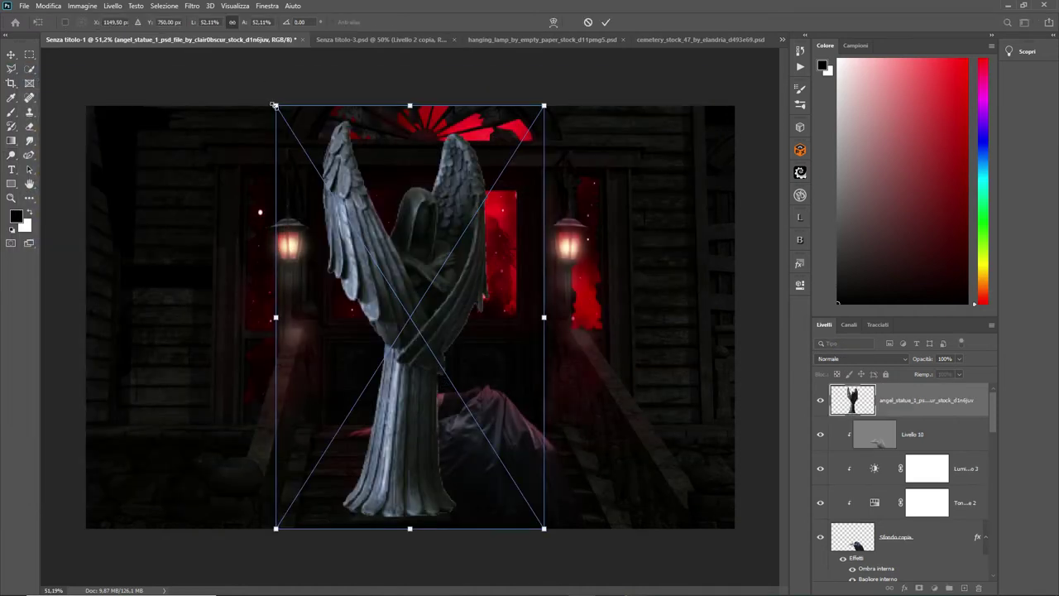
# Step: Scale the angel statue down, position it at the left edge beside the steps, and commit
pyautogui.moveTo(274, 105); pyautogui.dragTo(311, 160)
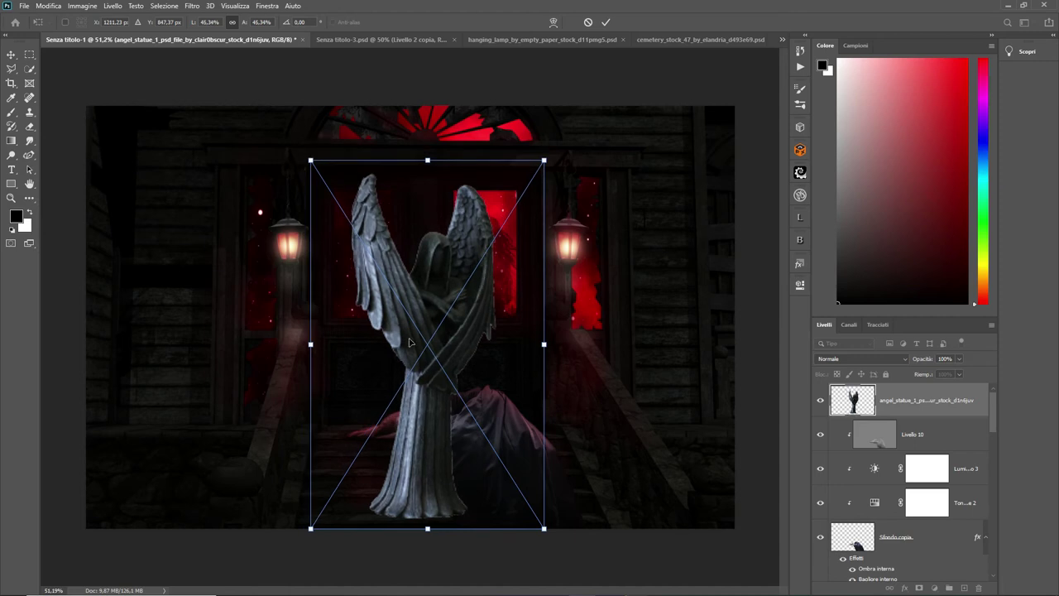
pyautogui.moveTo(409, 341); pyautogui.dragTo(185, 265)
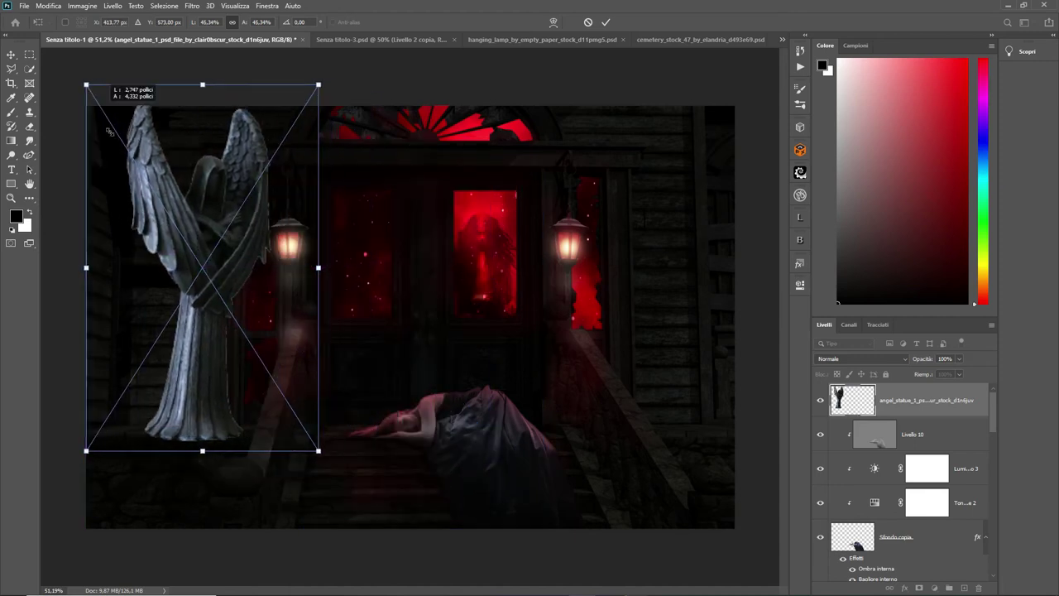
pyautogui.moveTo(110, 131); pyautogui.dragTo(169, 225)
pyautogui.moveTo(147, 180); pyautogui.dragTo(134, 158)
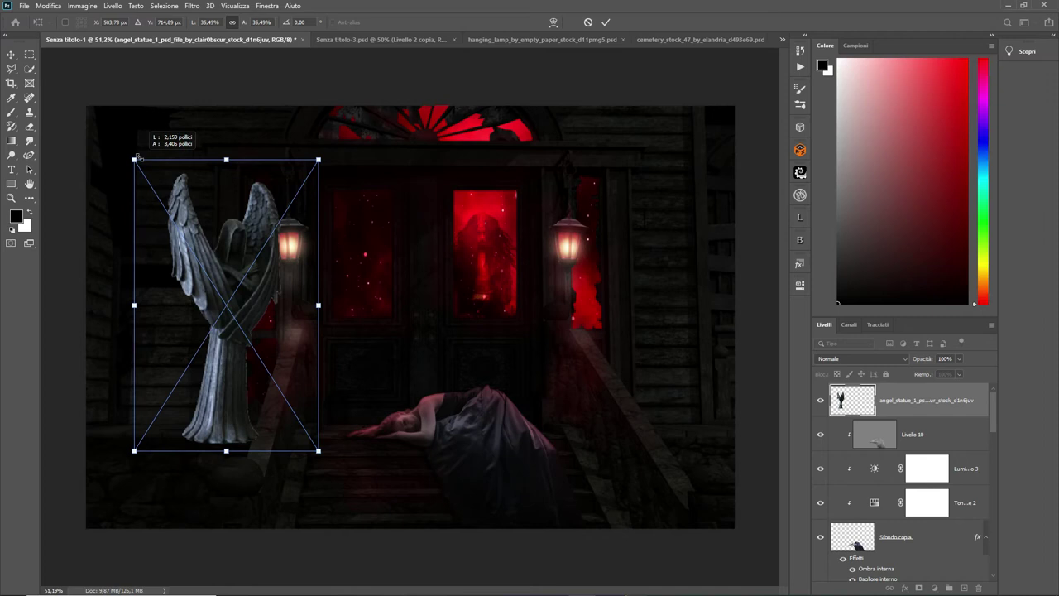
pyautogui.moveTo(225, 330); pyautogui.dragTo(171, 330)
pyautogui.moveTo(88, 164); pyautogui.dragTo(94, 176)
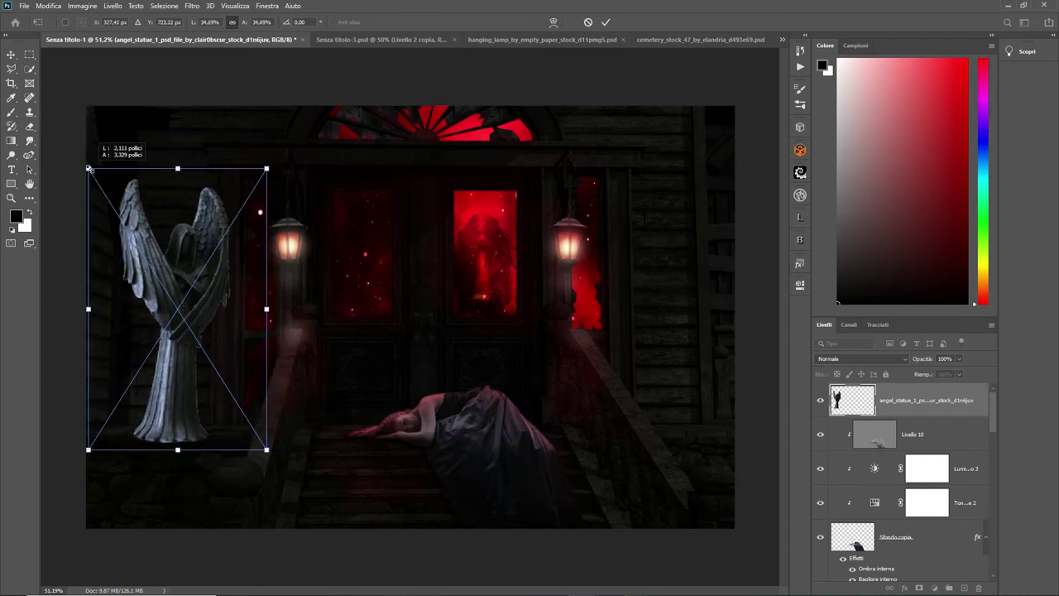
pyautogui.moveTo(172, 334); pyautogui.dragTo(168, 327)
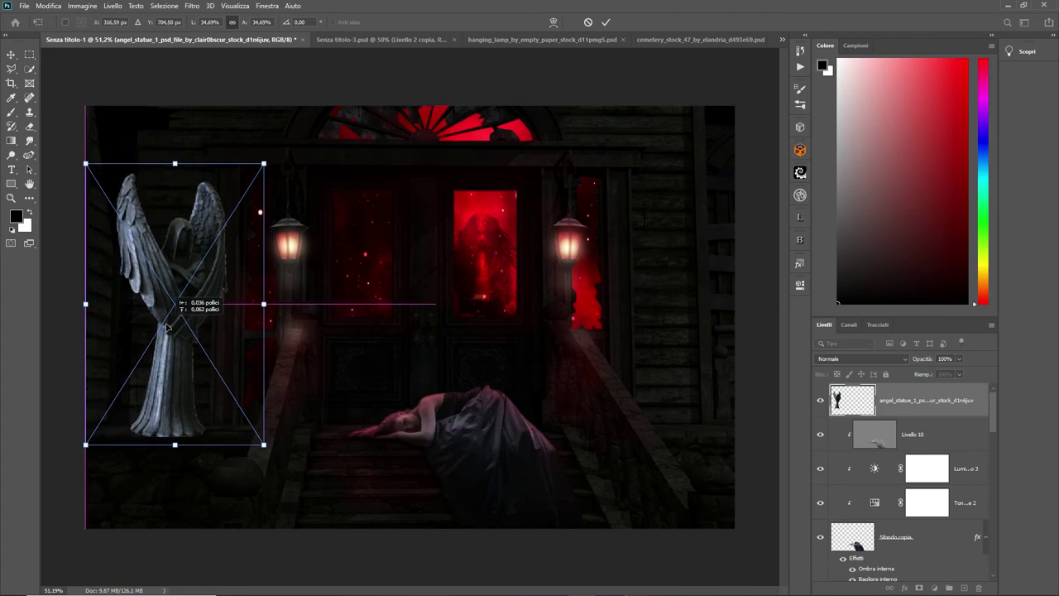
pyautogui.click(605, 22)
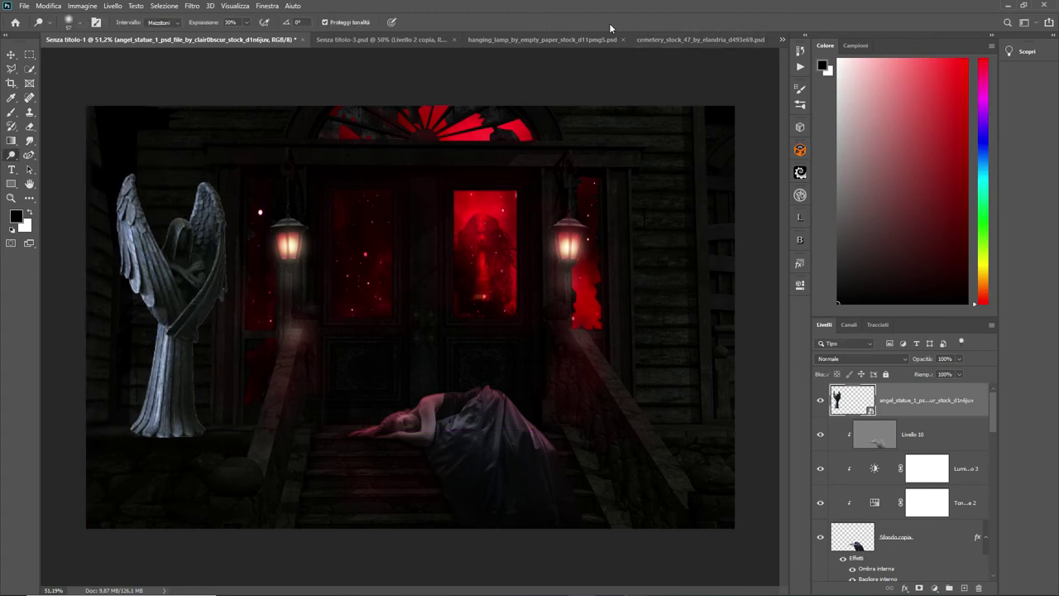
# Step: Rasterize the angel layer, duplicate it, and flip the copy horizontally
pyautogui.rightClick(910, 401)
pyautogui.click(815, 322)
pyautogui.hotkey('ctrl', 'j')
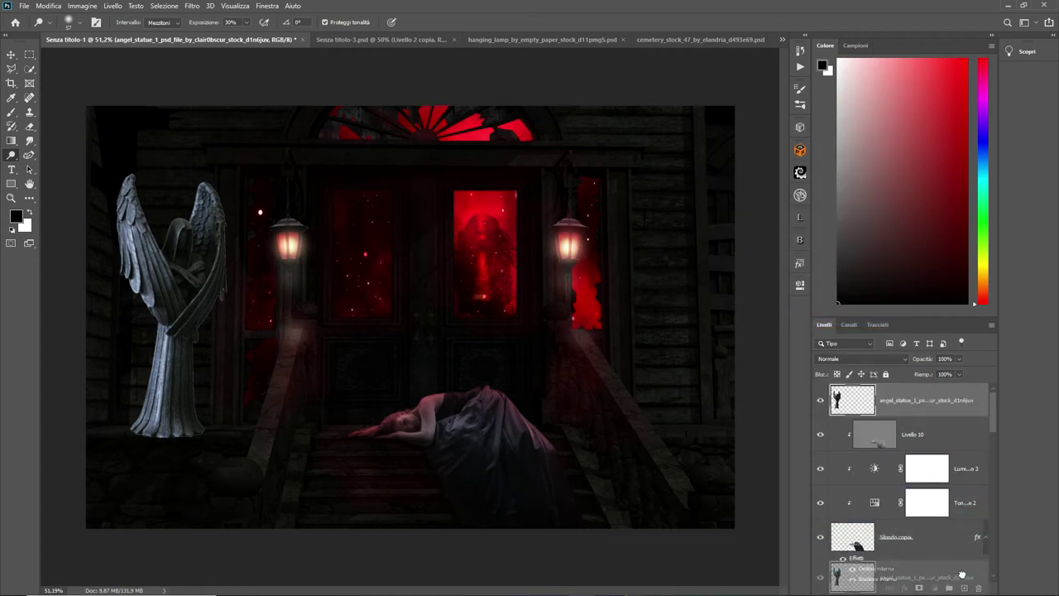
pyautogui.click(48, 6)
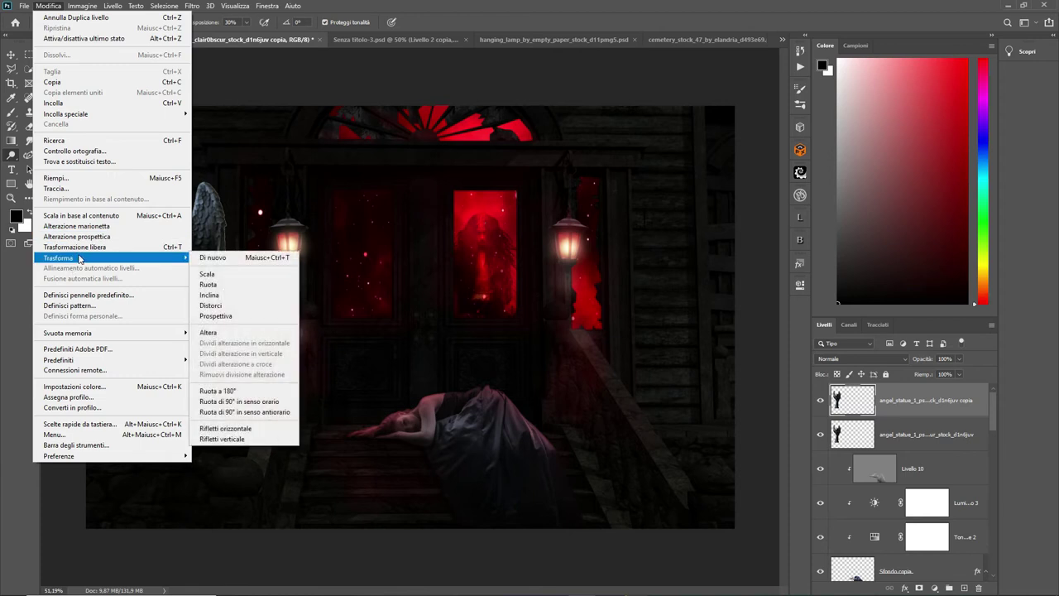
pyautogui.moveTo(112, 258)
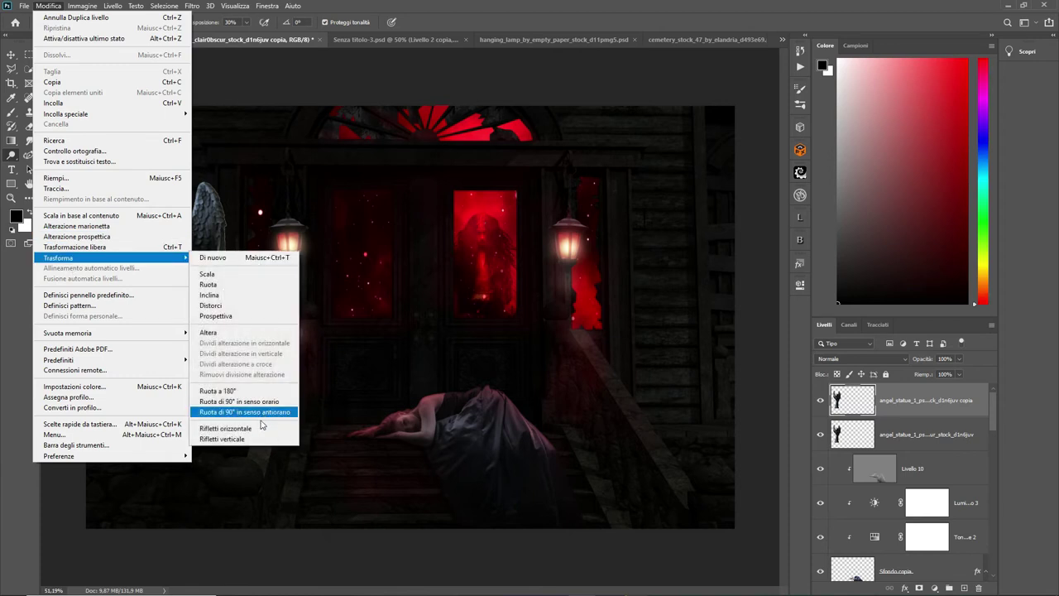
pyautogui.click(225, 428)
# Step: Move the flipped angel copy to the right edge and start a lasso near its base
pyautogui.press('v')
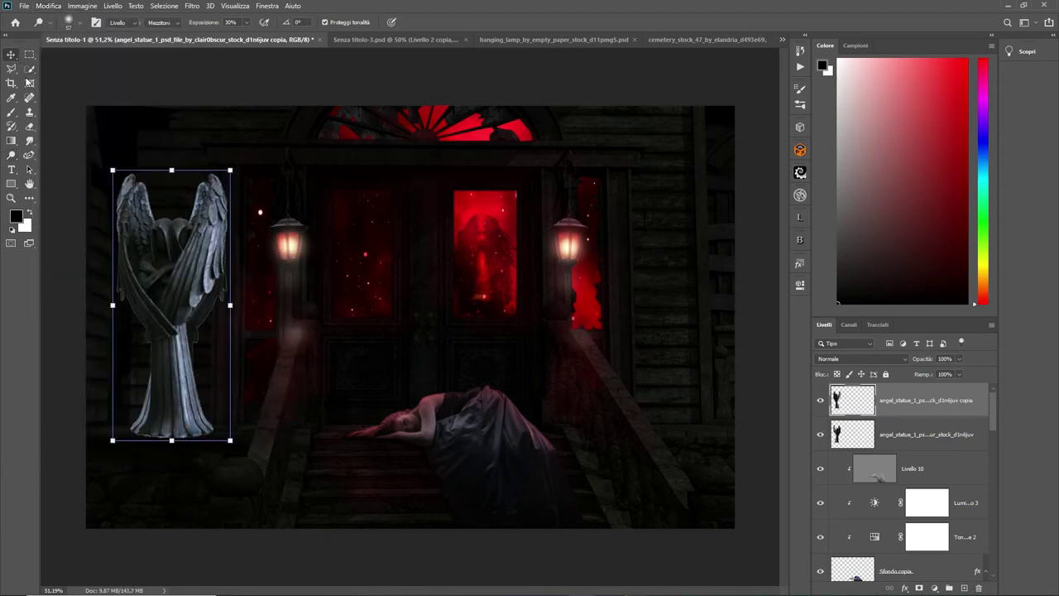
pyautogui.moveTo(184, 298)
pyautogui.mouseDown()
pyautogui.moveTo(478, 284)
pyautogui.moveTo(684, 300)
pyautogui.mouseUp()
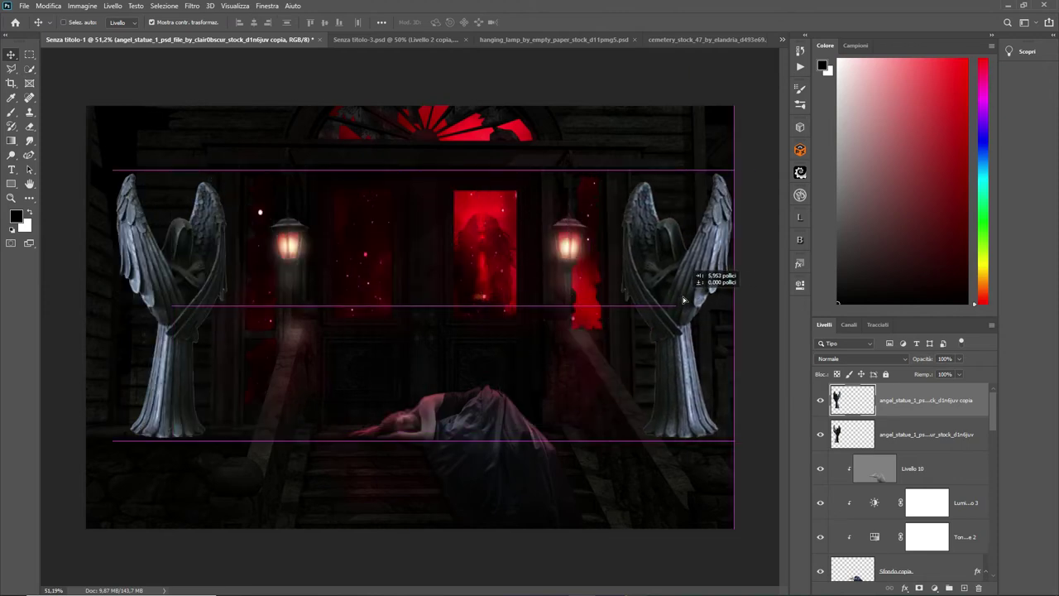
pyautogui.moveTo(683, 299); pyautogui.dragTo(683, 299)
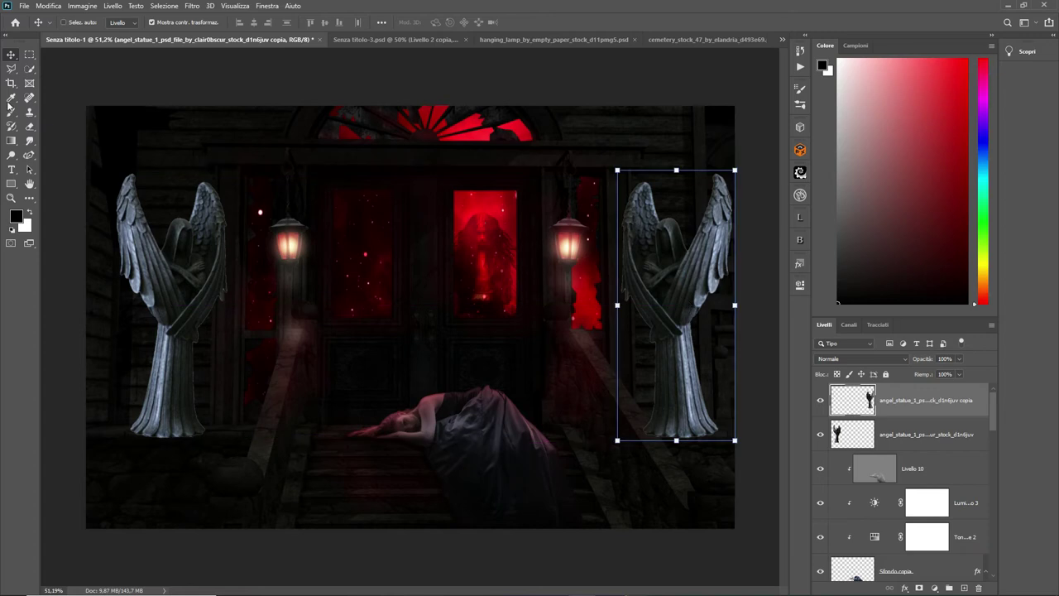
pyautogui.press('l')
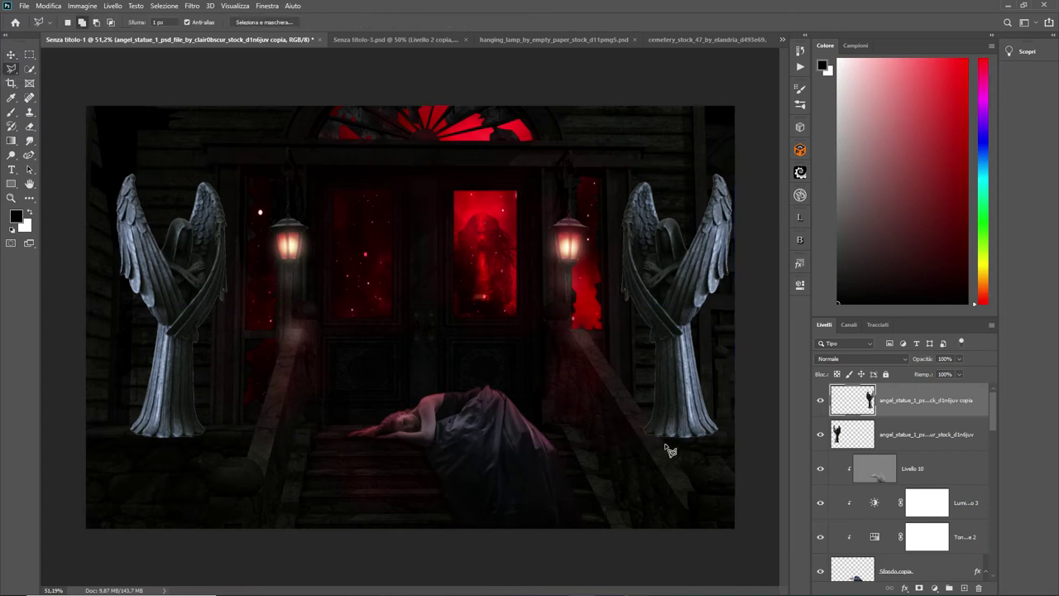
pyautogui.moveTo(665, 444)
pyautogui.mouseDown()
pyautogui.moveTo(651, 424)
pyautogui.moveTo(672, 456)
pyautogui.moveTo(667, 447)
pyautogui.mouseUp()
# Step: Deselect, then darken the right angel with a clipped Brightness/Contrast of about -112 / 35
pyautogui.click(164, 6)
pyautogui.click(169, 28)
pyautogui.click(934, 589)
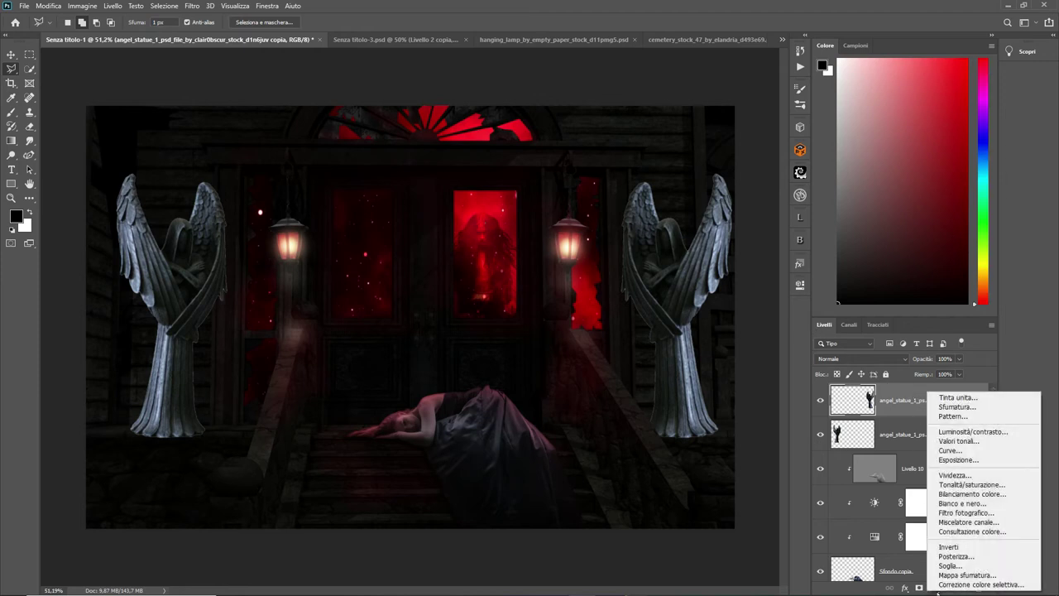
pyautogui.click(972, 431)
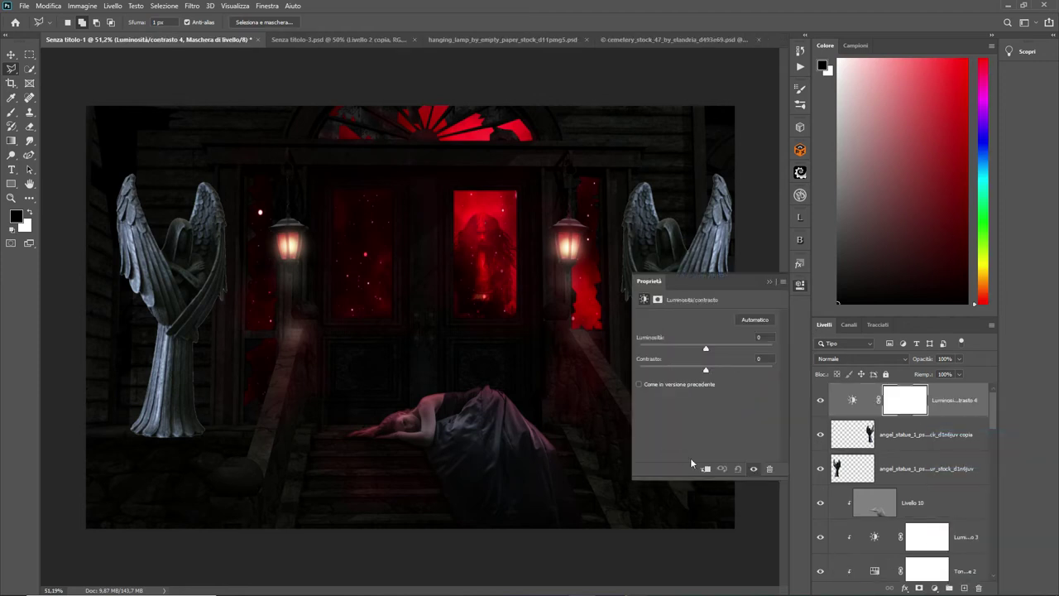
pyautogui.click(705, 469)
pyautogui.moveTo(706, 348); pyautogui.dragTo(659, 348)
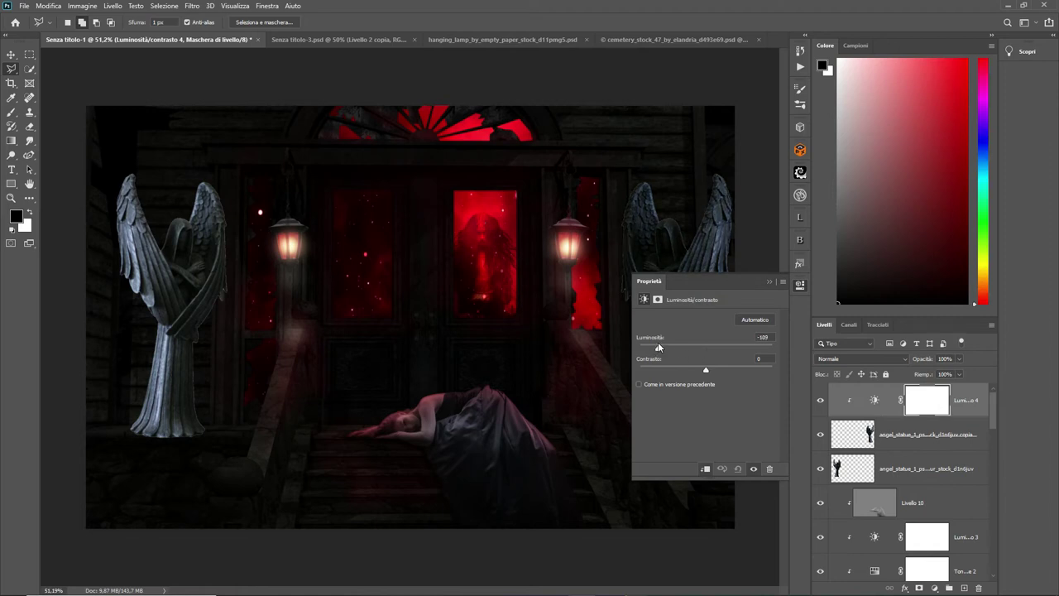
pyautogui.moveTo(706, 370); pyautogui.dragTo(729, 370)
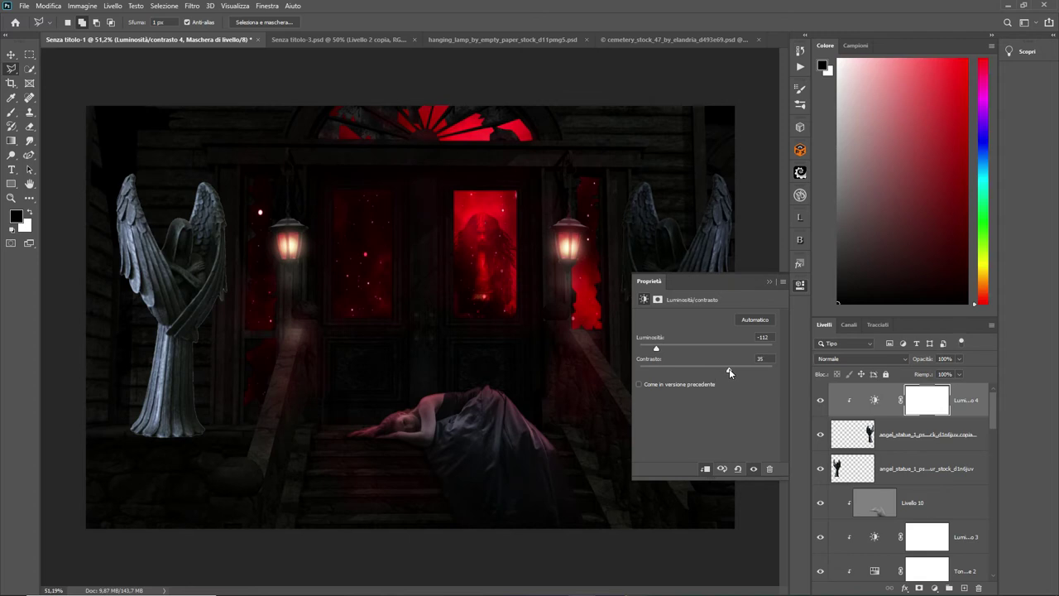
pyautogui.click(769, 281)
# Step: Darken the left angel with a clipped Brightness/Contrast of -114 brightness and 33 contrast
pyautogui.click(877, 468)
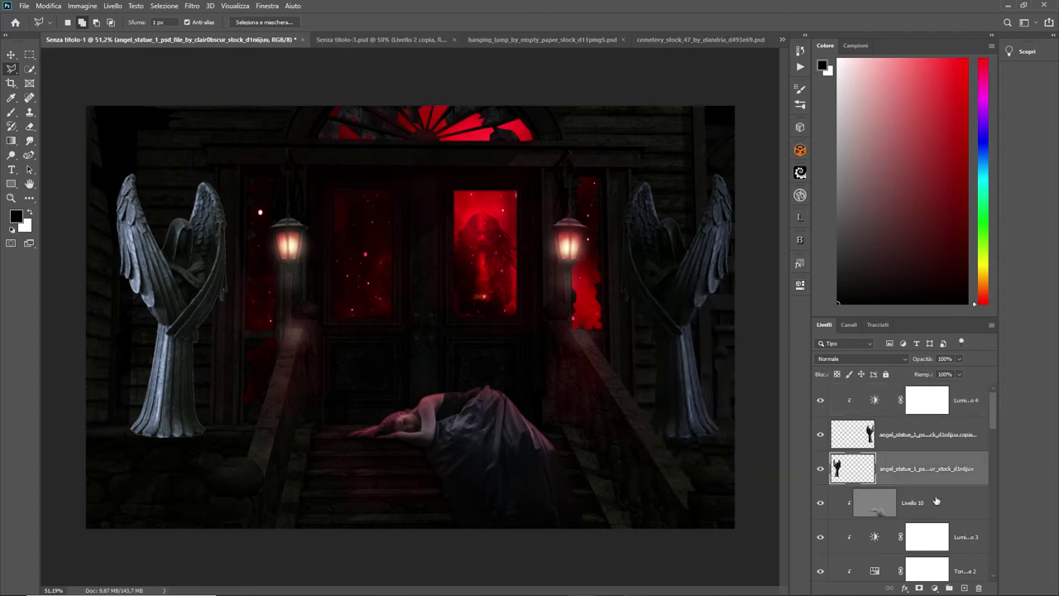
pyautogui.click(933, 587)
pyautogui.click(989, 430)
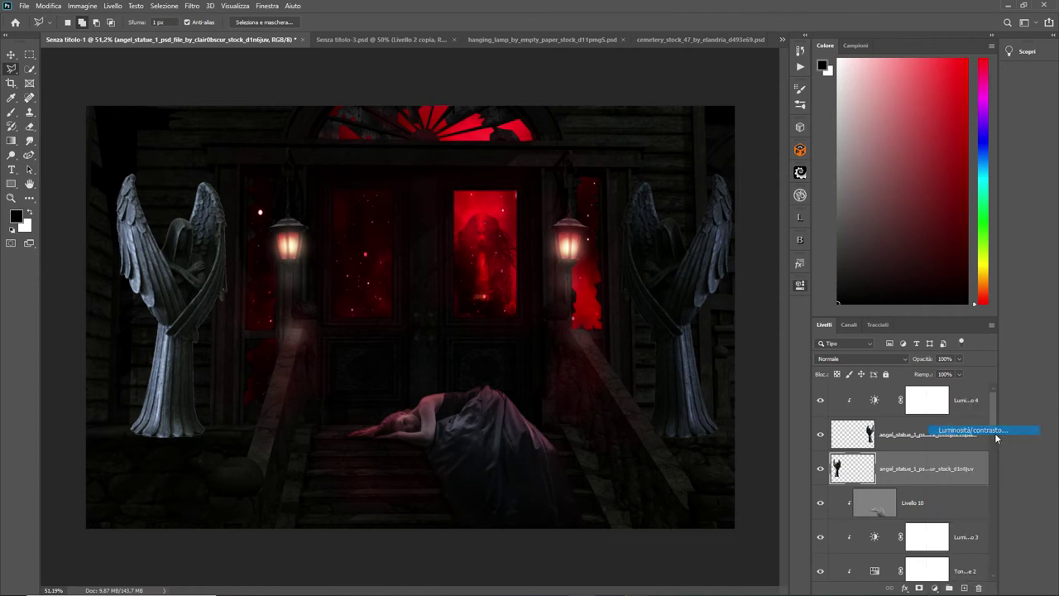
pyautogui.click(705, 468)
pyautogui.moveTo(706, 347); pyautogui.dragTo(655, 346)
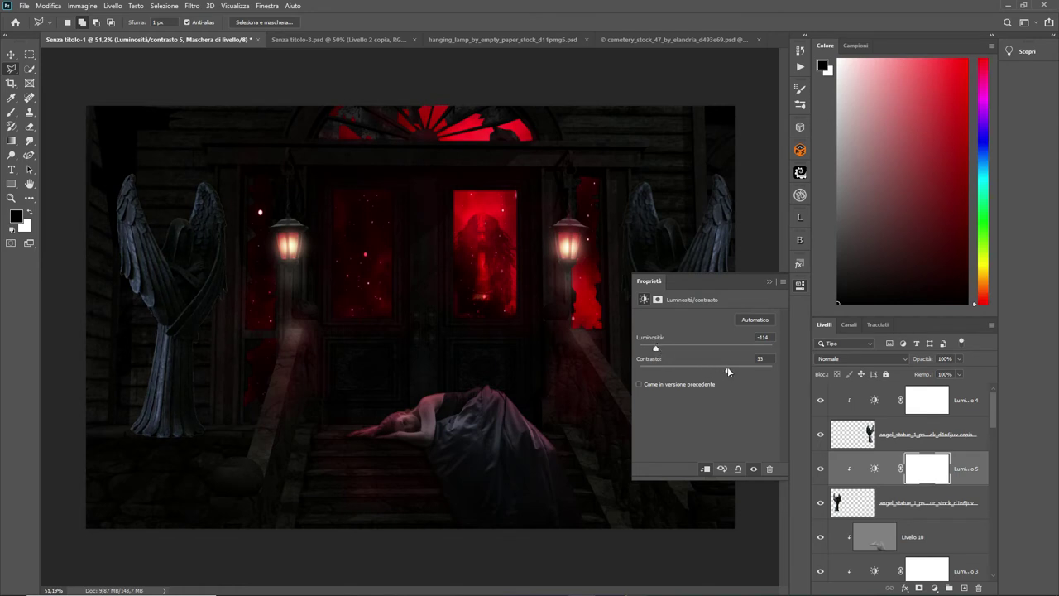
pyautogui.click(767, 283)
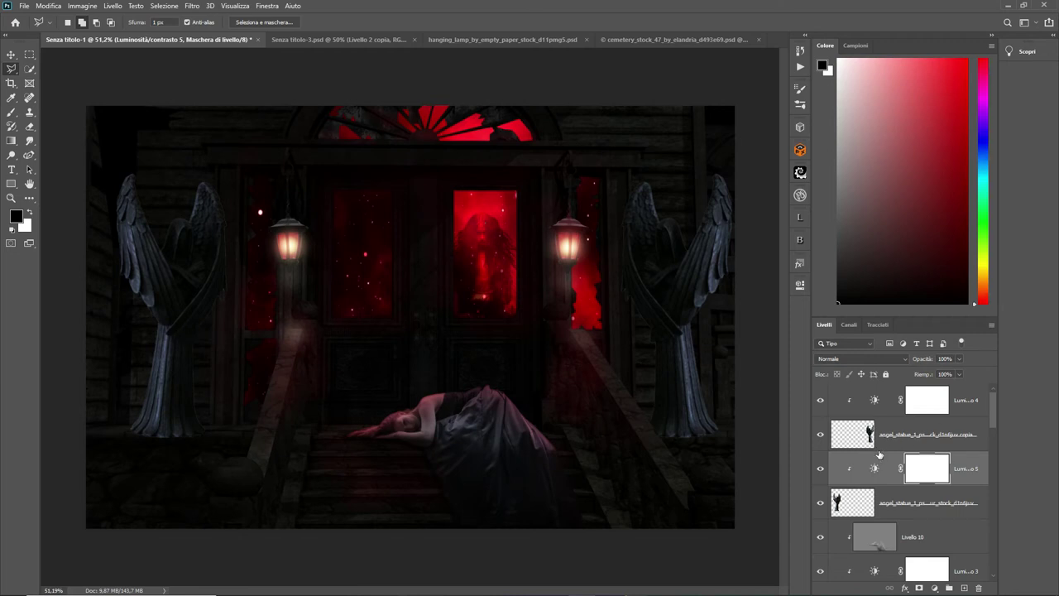
# Step: Mute the right angel with a clipped Hue/Saturation: Saturation -64, Lightness slightly lowered
pyautogui.click(929, 417)
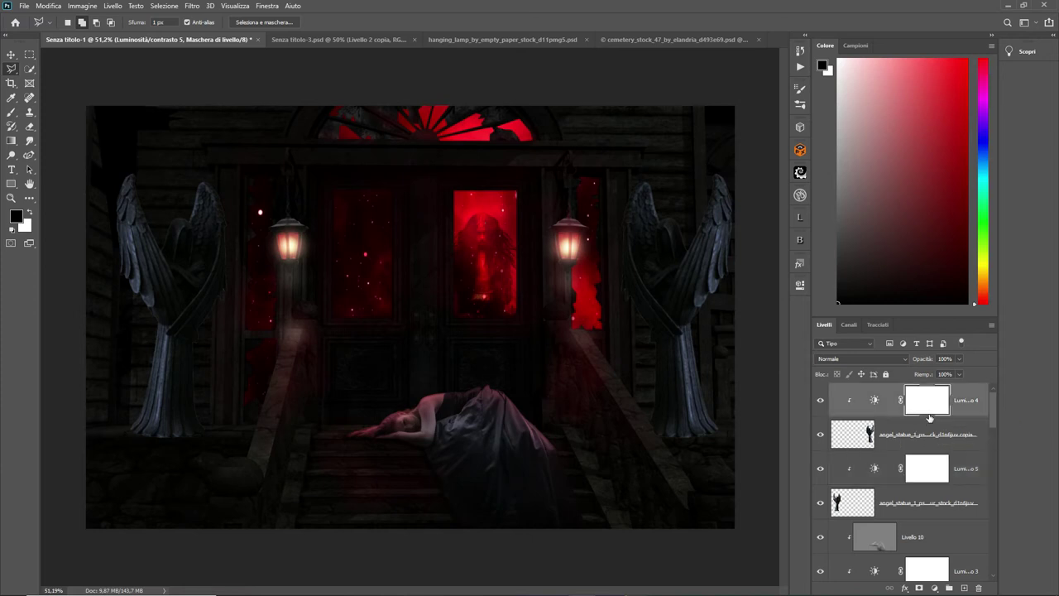
pyautogui.click(934, 587)
pyautogui.click(972, 487)
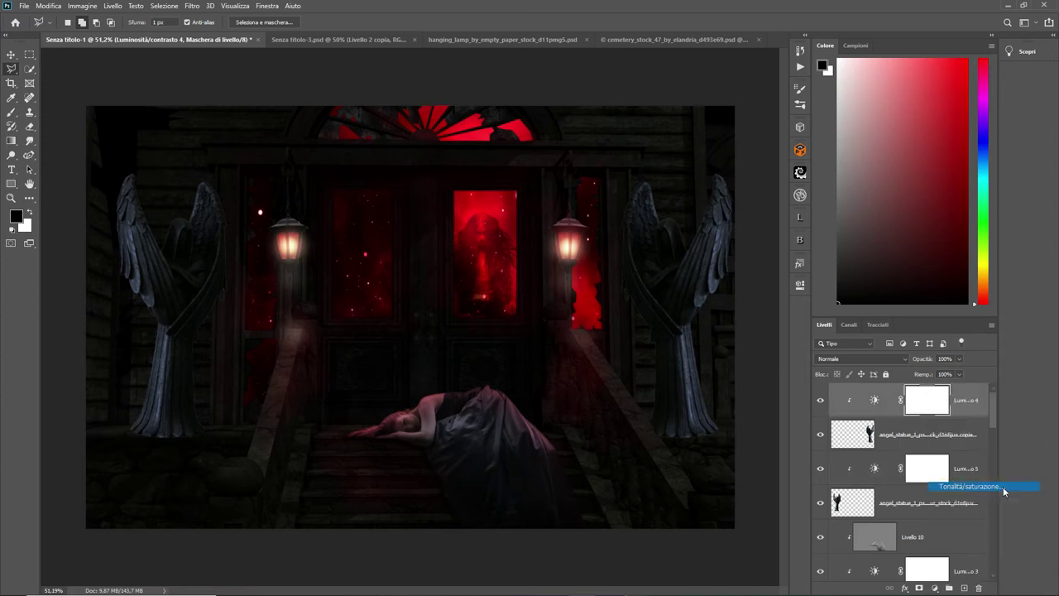
pyautogui.click(706, 470)
pyautogui.moveTo(701, 381); pyautogui.dragTo(664, 381)
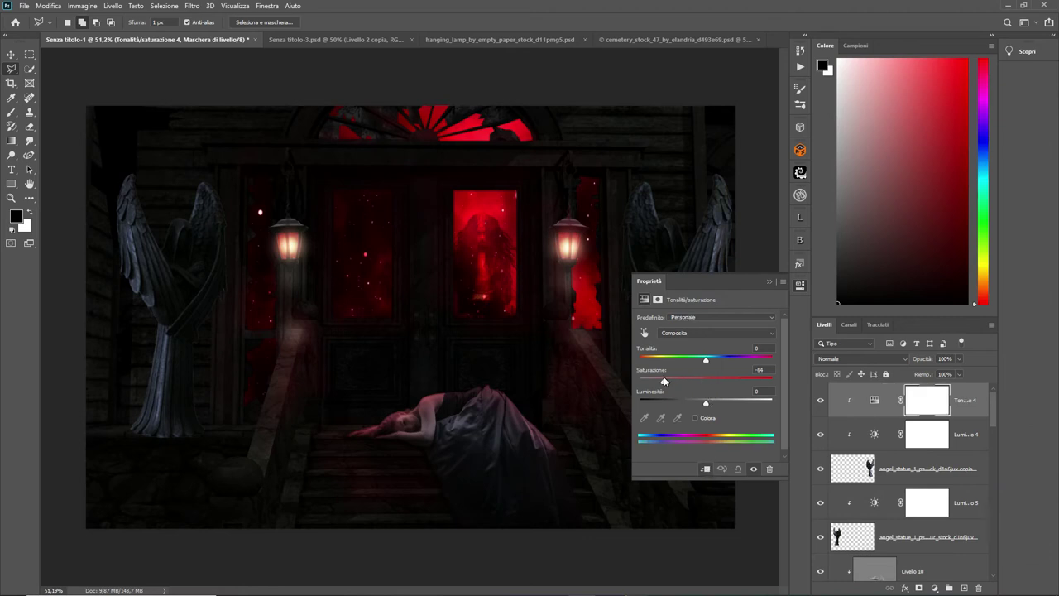
pyautogui.moveTo(707, 405); pyautogui.dragTo(699, 404)
pyautogui.click(769, 282)
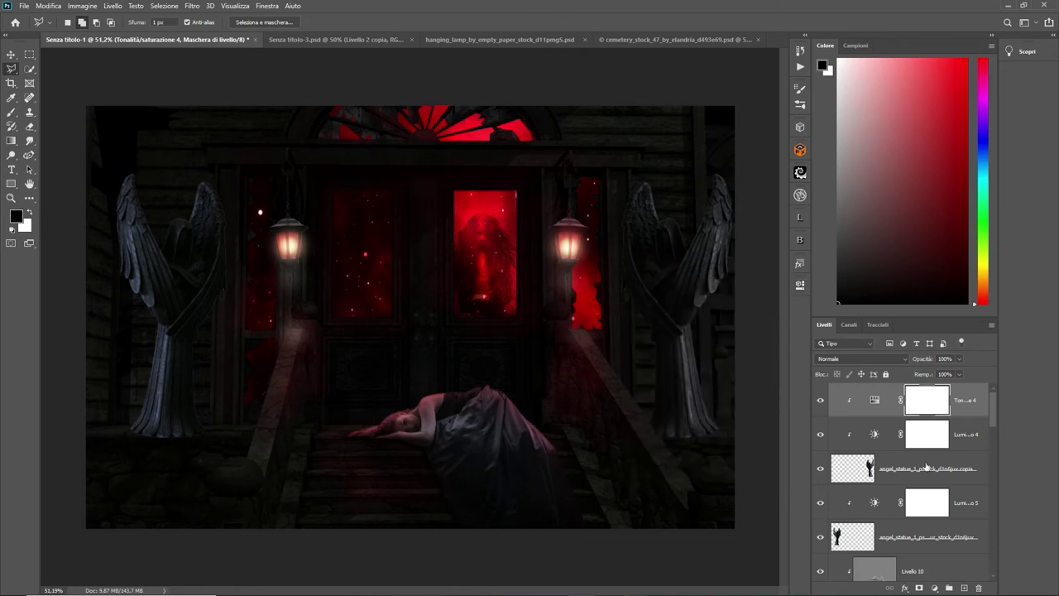
# Step: Mute the left angel with a clipped Hue/Saturation: Saturation -64, Lightness -7
pyautogui.click(888, 512)
pyautogui.click(934, 588)
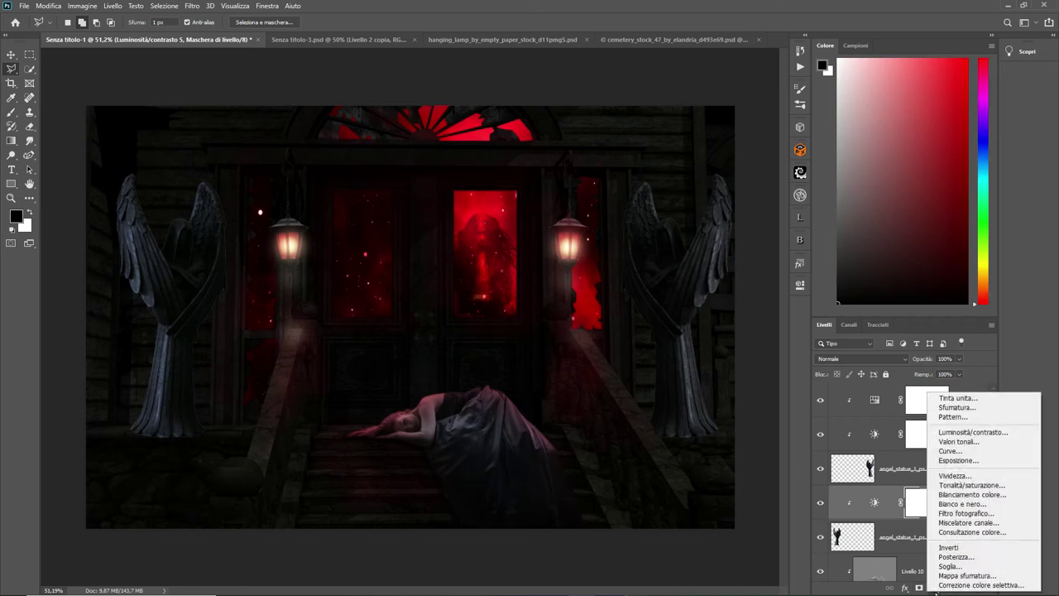
pyautogui.click(989, 487)
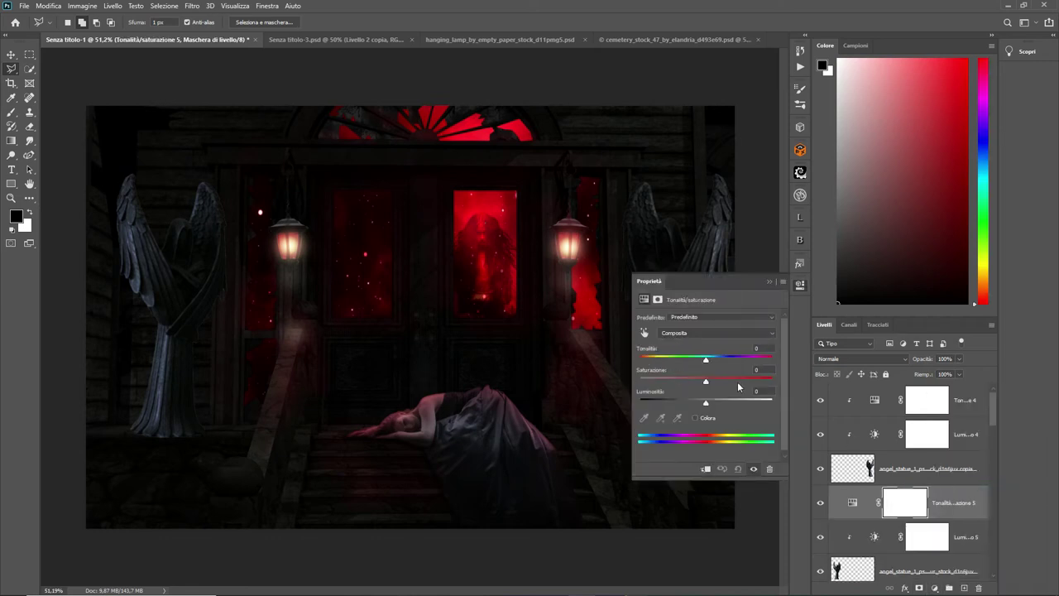
pyautogui.click(704, 469)
pyautogui.moveTo(705, 381); pyautogui.dragTo(669, 380)
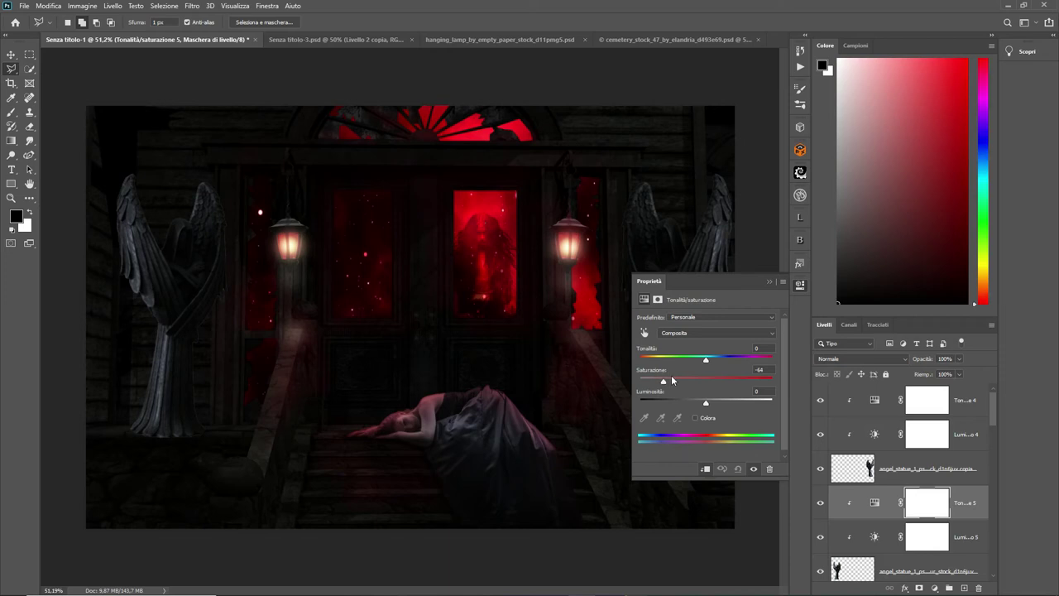
pyautogui.moveTo(705, 403); pyautogui.dragTo(699, 403)
pyautogui.click(768, 282)
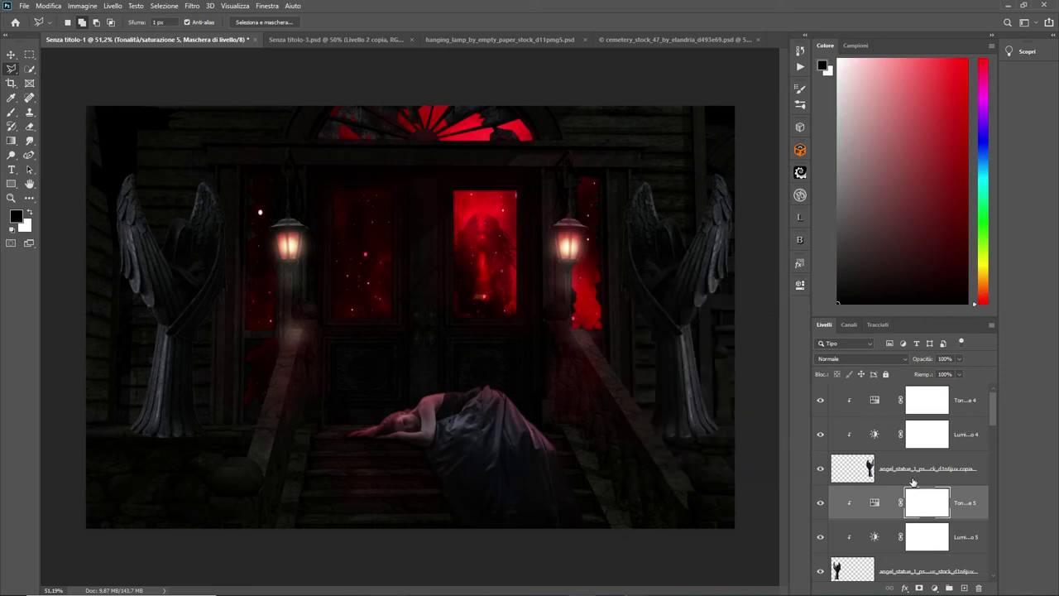
pyautogui.moveTo(991, 419); pyautogui.dragTo(994, 439)
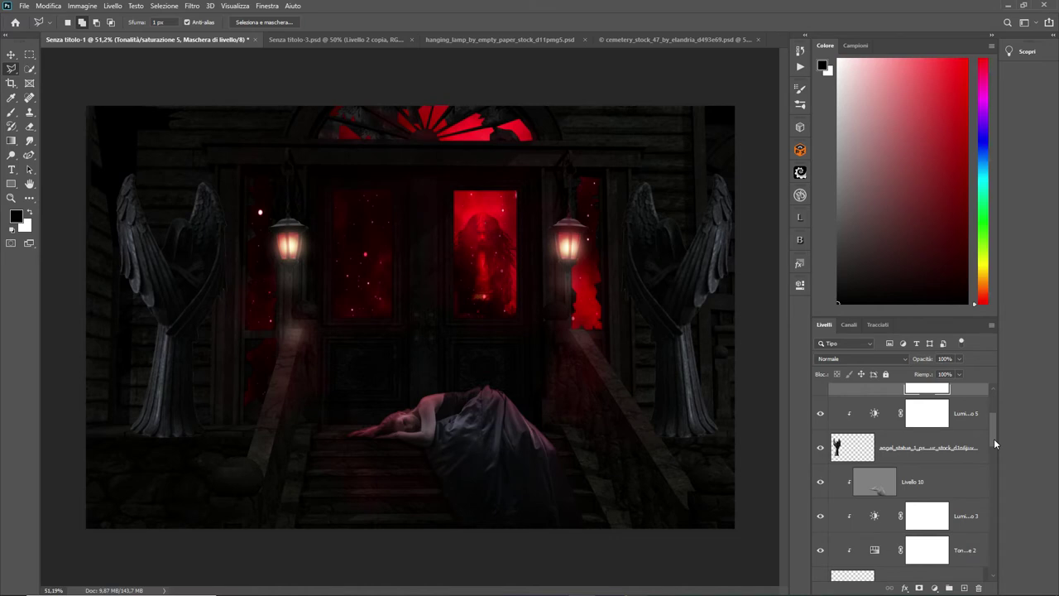
# Step: Add a drop shadow to the left angel and convert it into its own layer
pyautogui.click(896, 455)
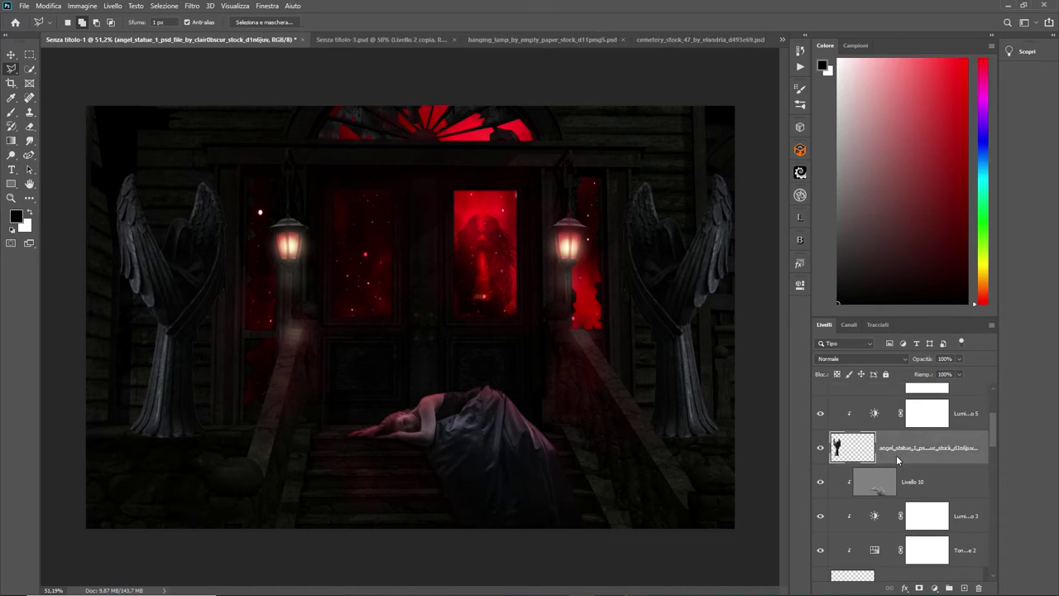
pyautogui.click(905, 587)
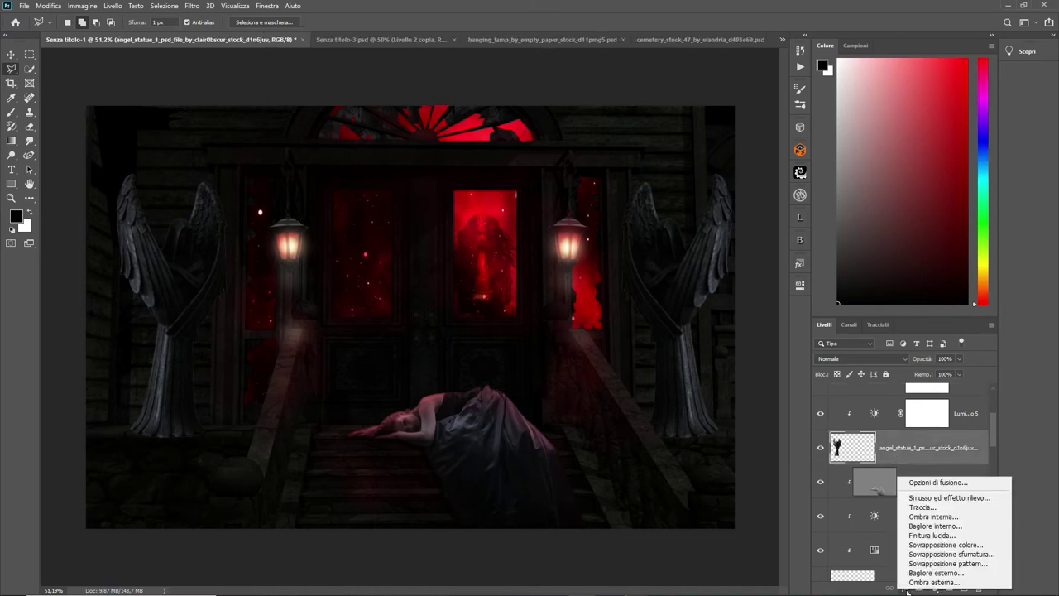
pyautogui.click(934, 581)
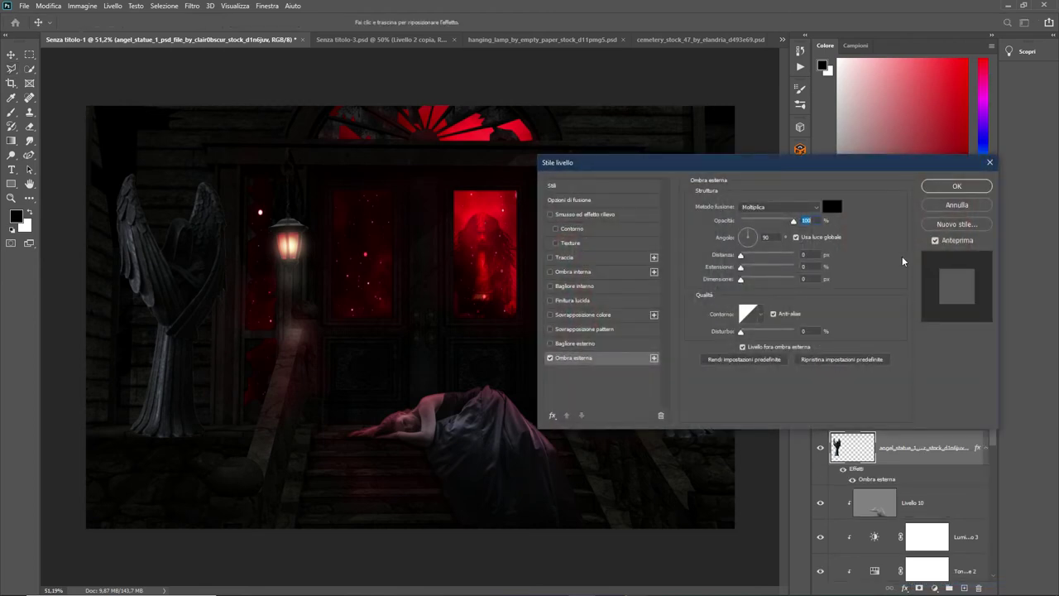
pyautogui.click(942, 187)
pyautogui.rightClick(868, 469)
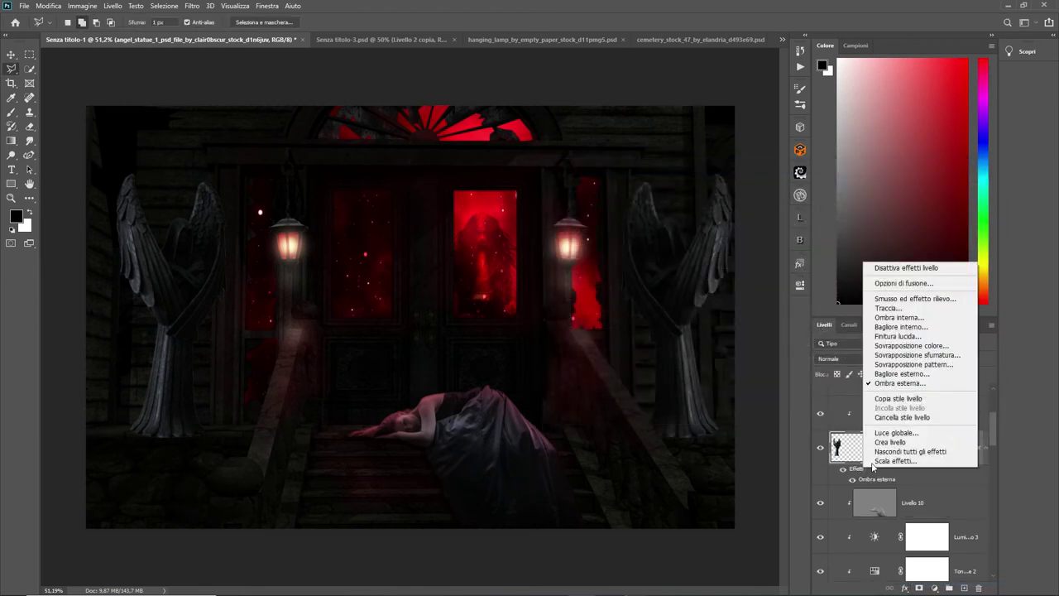
pyautogui.click(889, 442)
pyautogui.click(281, 211)
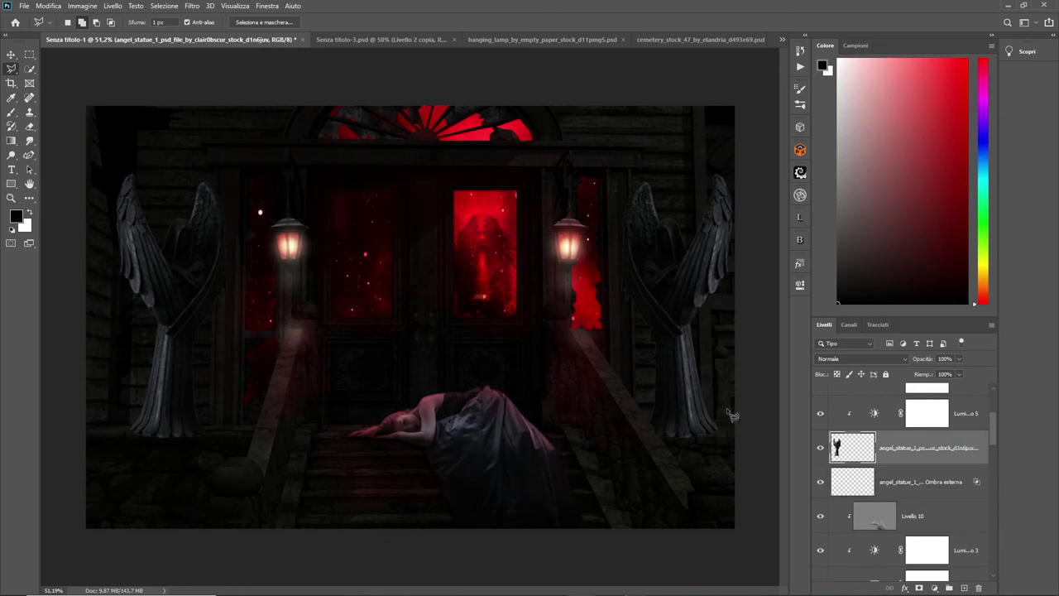
pyautogui.click(866, 484)
# Step: Flip and stretch the shadow layer to the statue's left and lower its opacity to 40%
pyautogui.click(48, 6)
pyautogui.moveTo(58, 258)
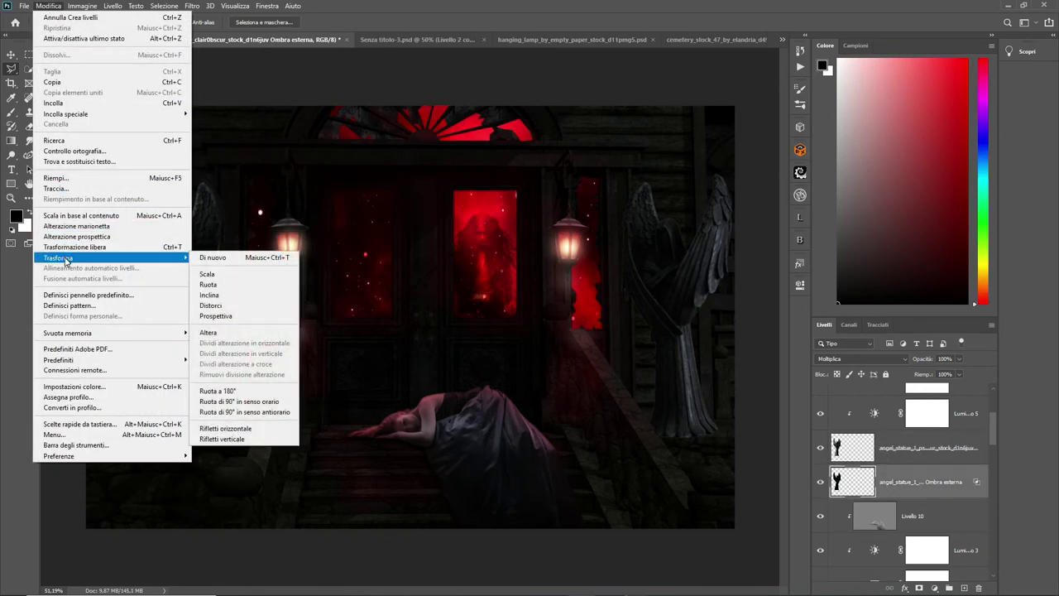
pyautogui.click(249, 306)
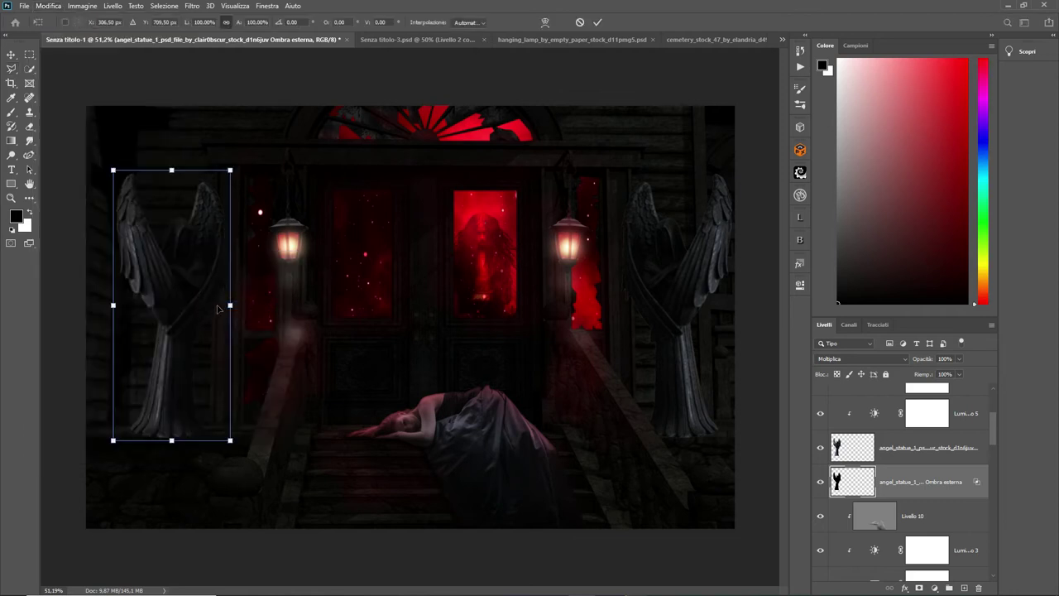
pyautogui.moveTo(230, 306); pyautogui.dragTo(46, 312)
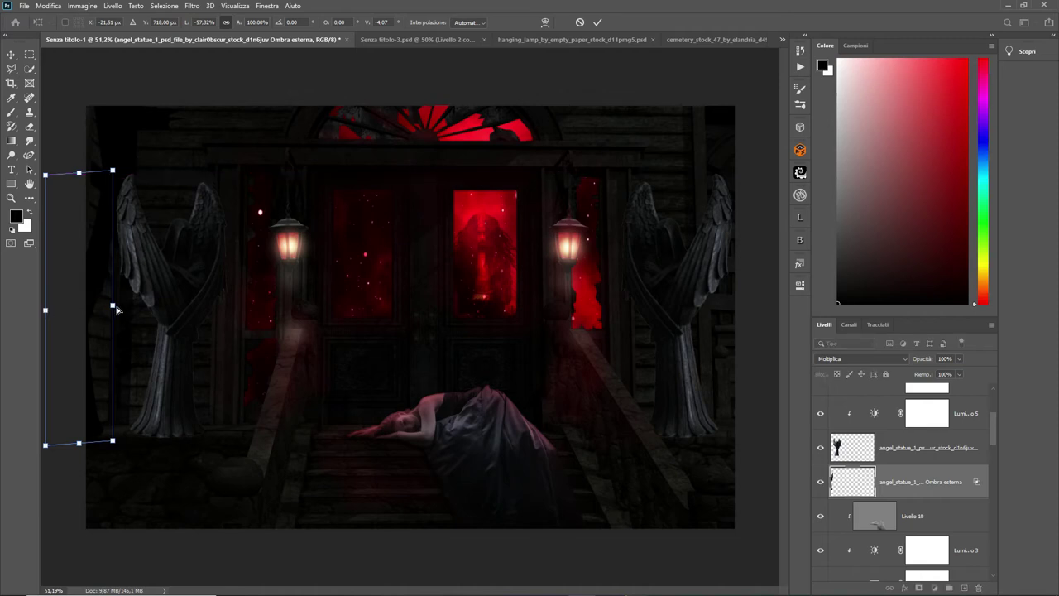
pyautogui.click(597, 22)
pyautogui.moveTo(960, 367); pyautogui.dragTo(922, 375)
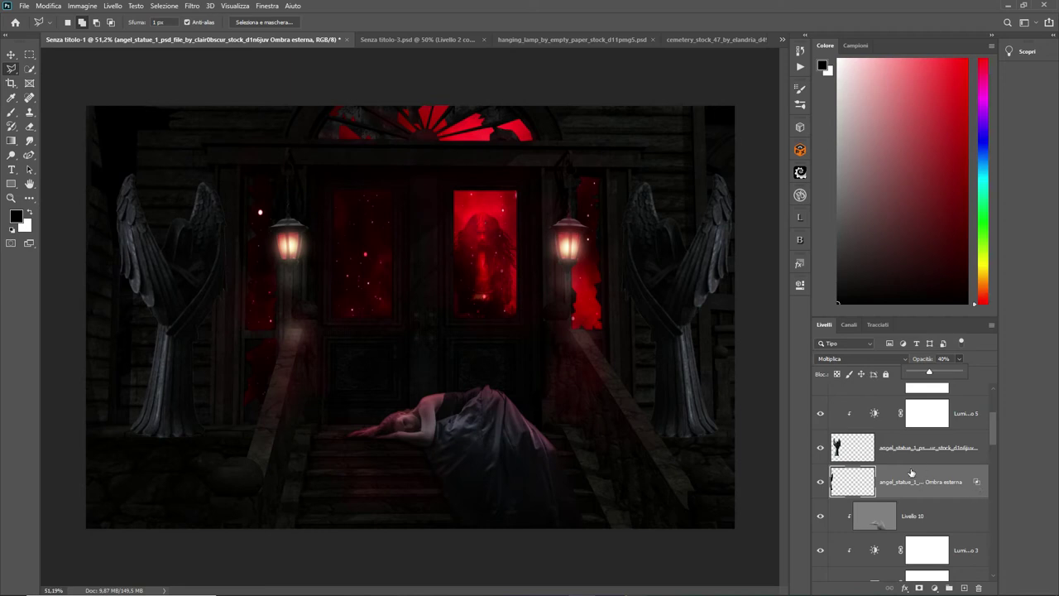
pyautogui.click(29, 126)
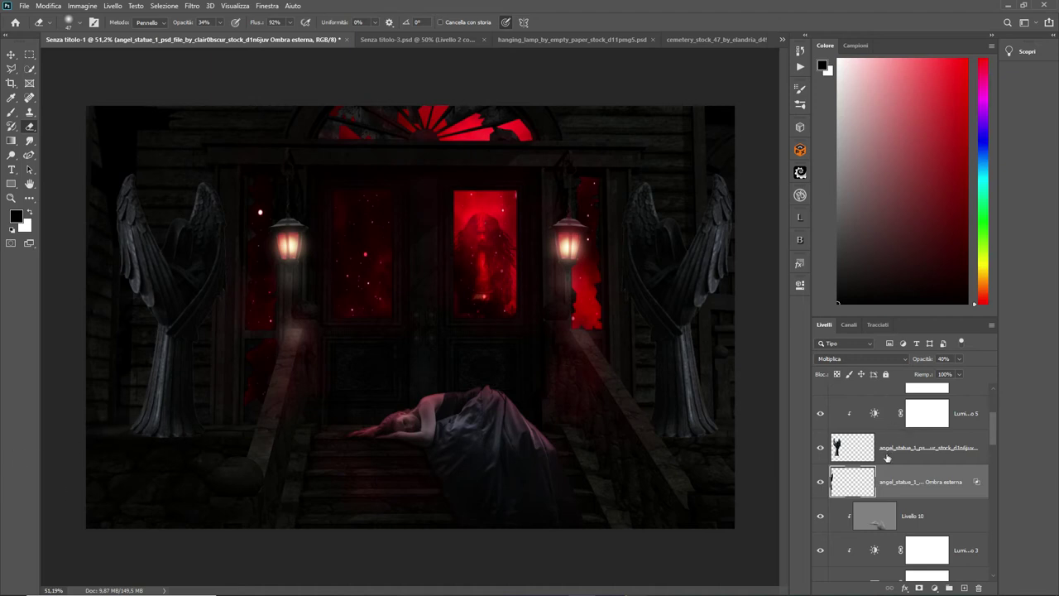
# Step: Add a reduced-opacity layer above the shadow, undoing an extra layer made over the statue copy
pyautogui.click(964, 587)
pyautogui.click(11, 112)
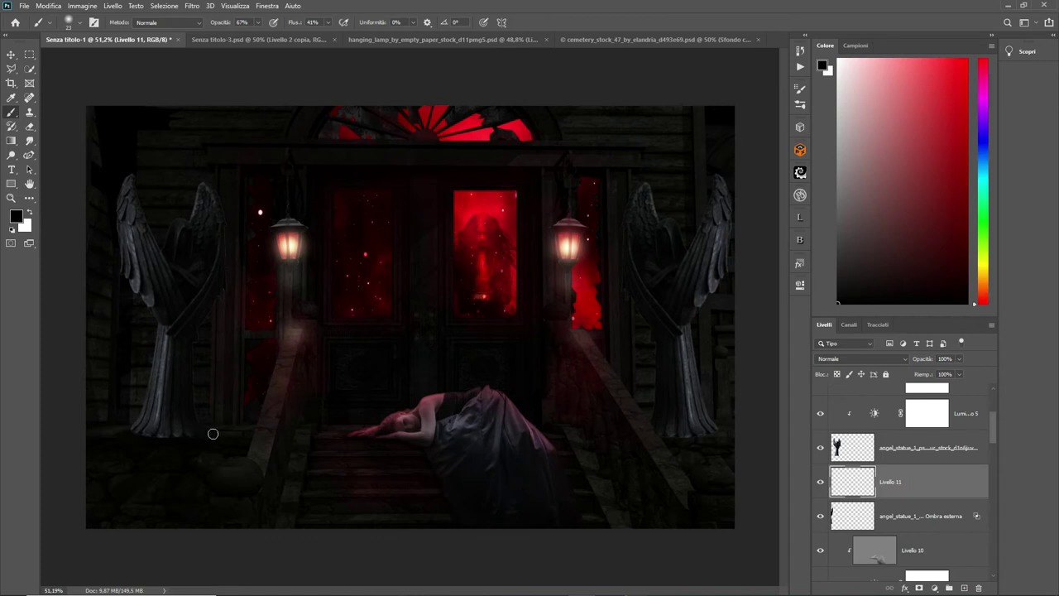
pyautogui.moveTo(960, 361); pyautogui.dragTo(948, 374)
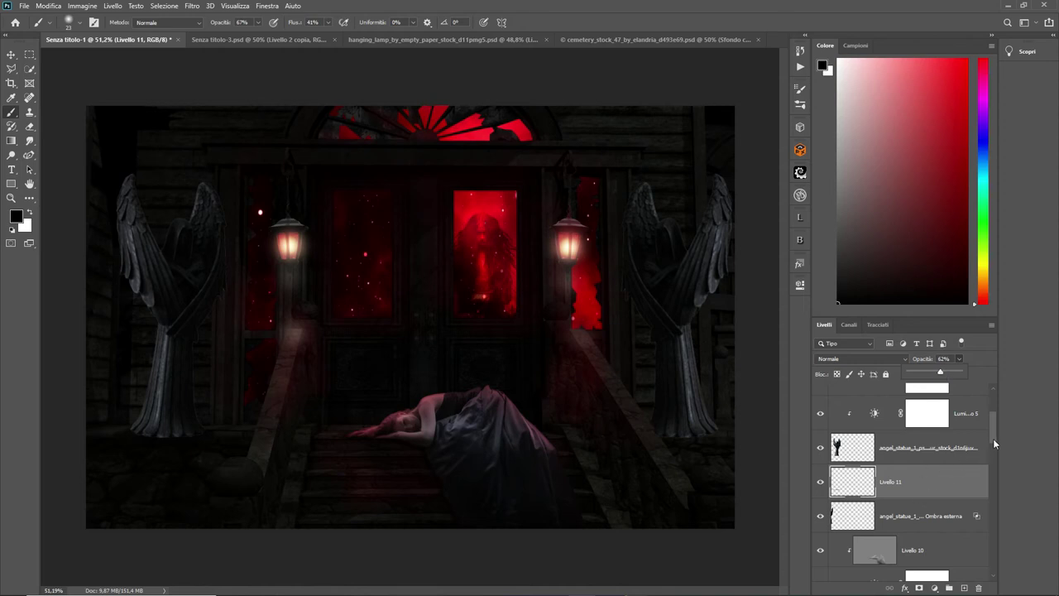
pyautogui.moveTo(993, 438); pyautogui.dragTo(992, 416)
pyautogui.click(869, 472)
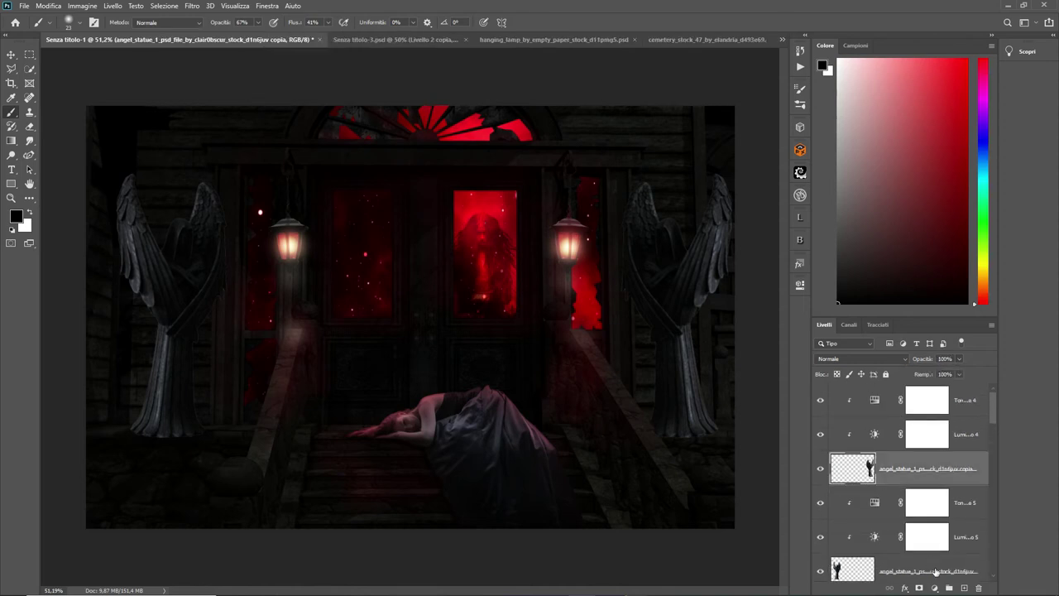
pyautogui.click(964, 587)
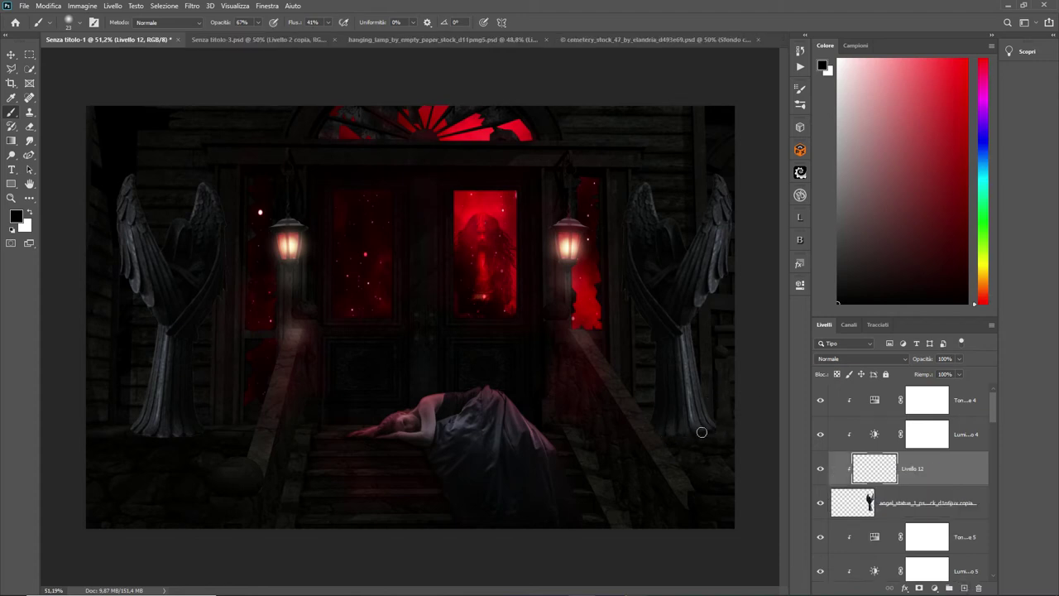
pyautogui.click(48, 6)
pyautogui.click(55, 18)
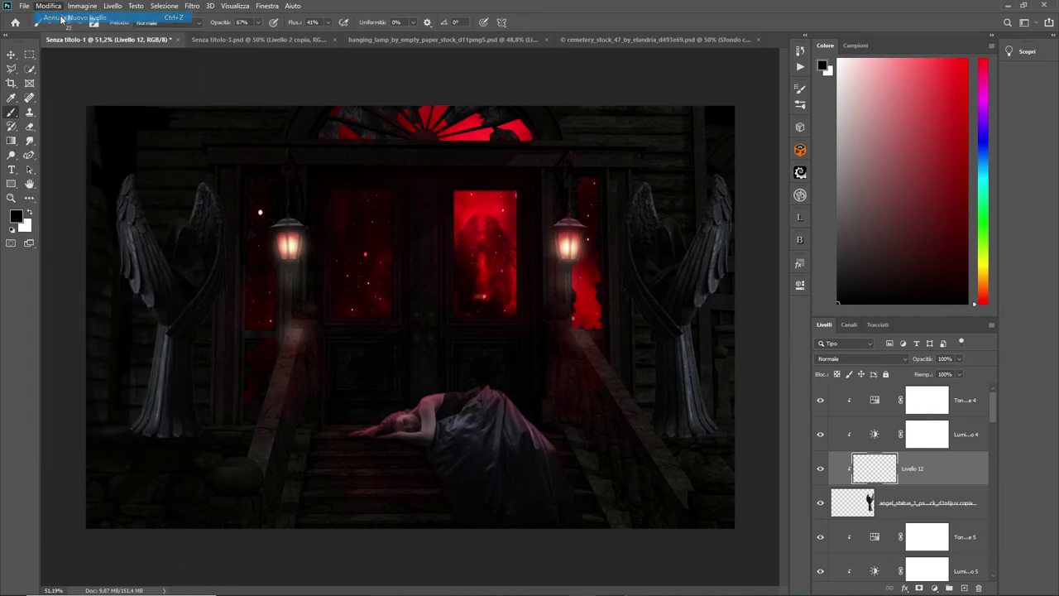
# Step: Create Livello 12 above the statue's Hue/Saturation with a 51 px brush at 57% opacity
pyautogui.click(886, 459)
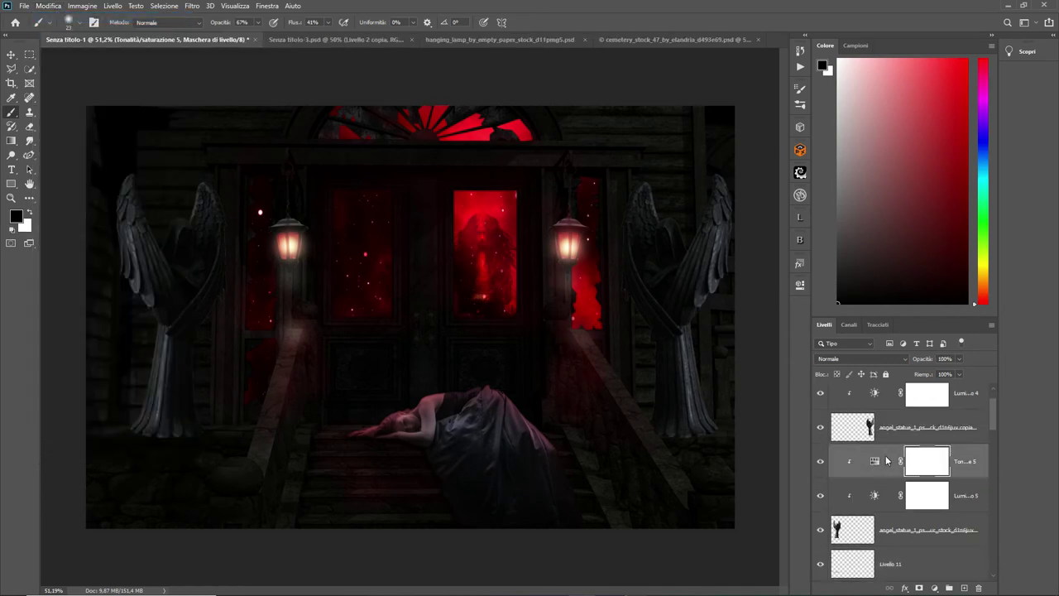
pyautogui.click(964, 587)
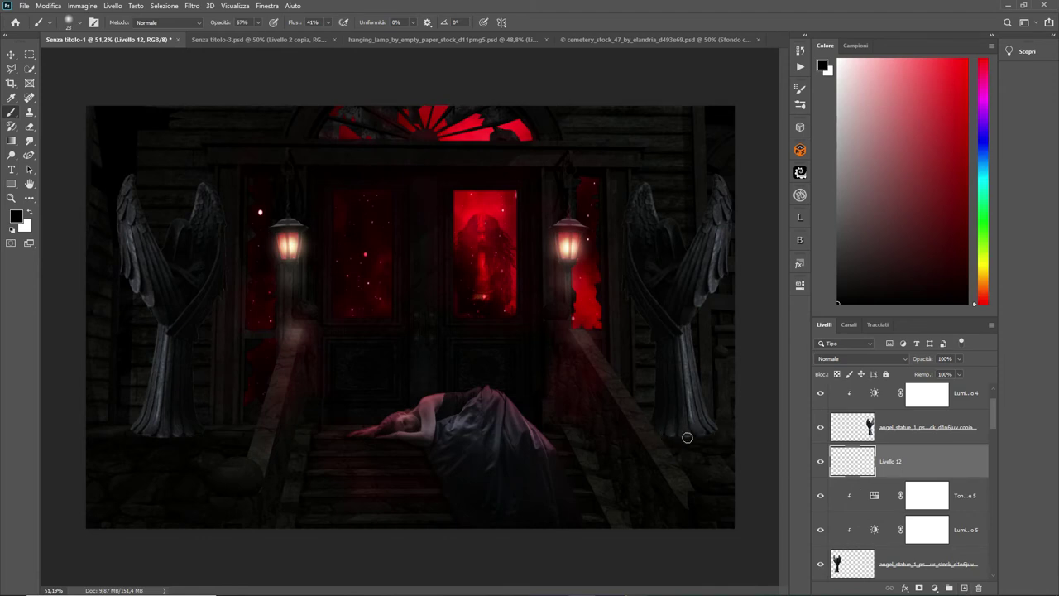
pyautogui.click(76, 22)
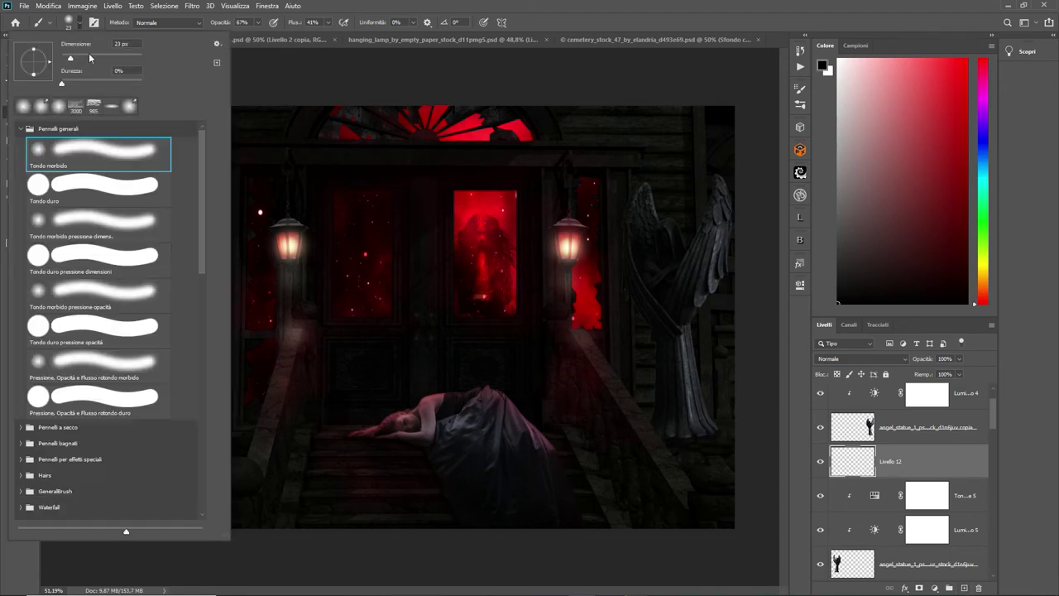
pyautogui.moveTo(81, 58); pyautogui.dragTo(86, 58)
pyautogui.click(720, 427)
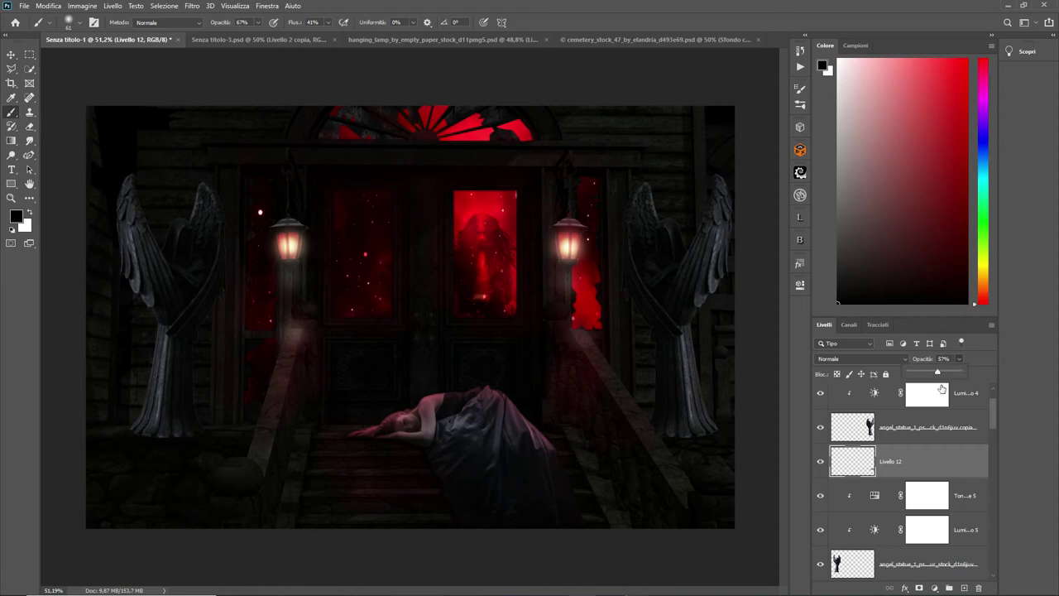
pyautogui.moveTo(992, 411); pyautogui.dragTo(993, 419)
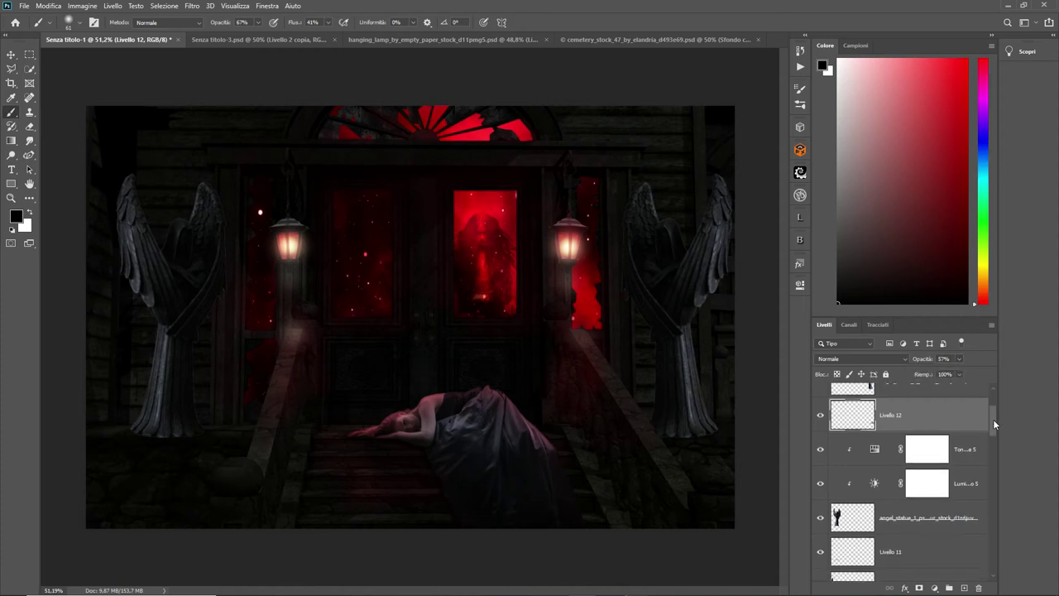
pyautogui.click(843, 516)
# Step: Burn-darken the base of the left angel statue with a large soft brush
pyautogui.click(11, 154)
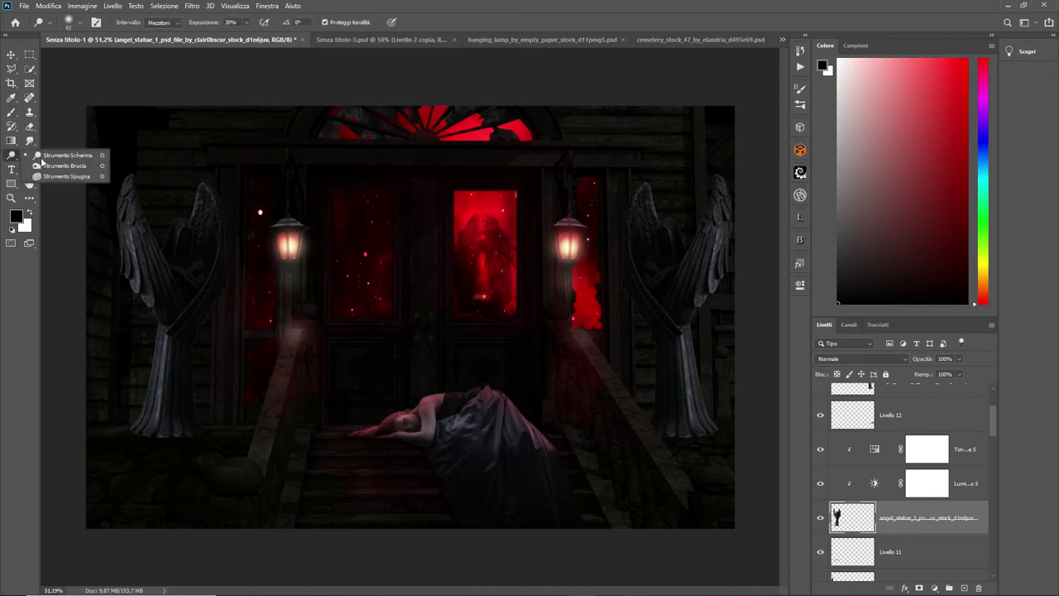
pyautogui.click(66, 170)
pyautogui.click(81, 22)
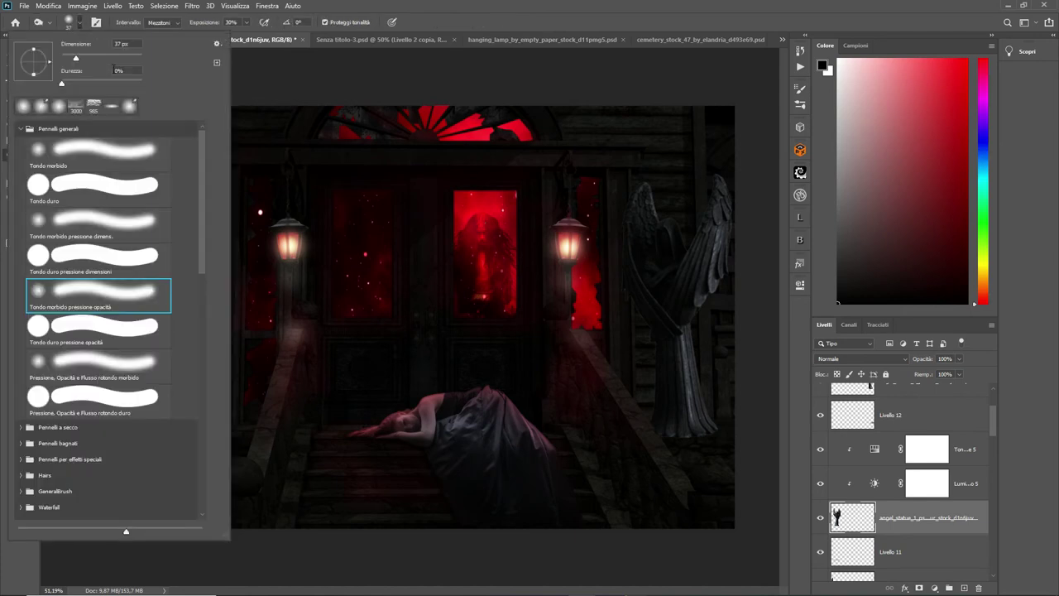
pyautogui.click(361, 19)
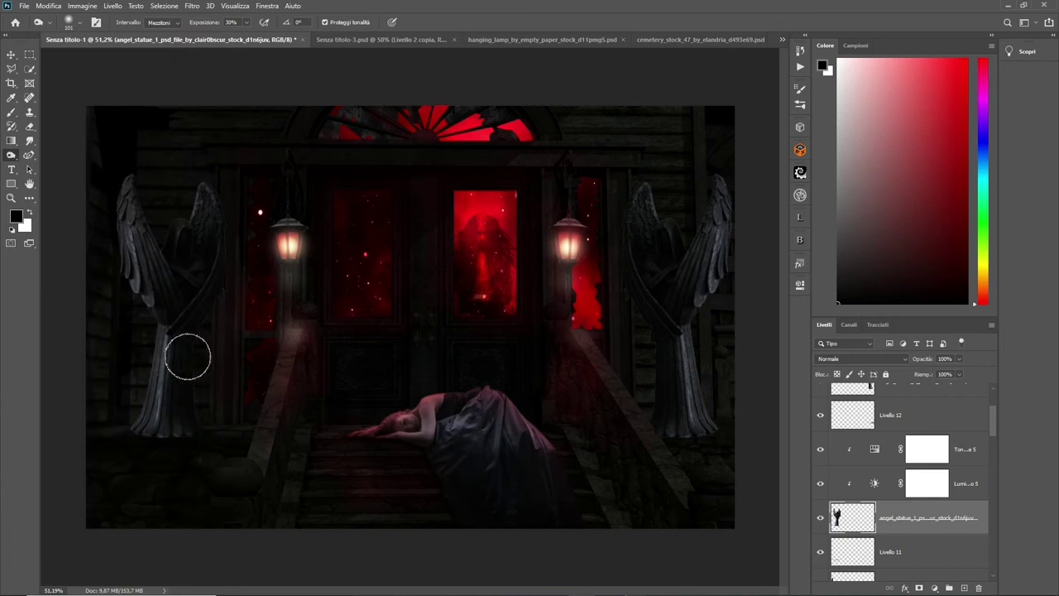
pyautogui.moveTo(134, 428)
pyautogui.mouseDown()
pyautogui.moveTo(116, 442)
pyautogui.moveTo(180, 445)
pyautogui.moveTo(123, 421)
pyautogui.moveTo(175, 352)
pyautogui.moveTo(123, 430)
pyautogui.moveTo(131, 403)
pyautogui.moveTo(144, 439)
pyautogui.moveTo(160, 336)
pyautogui.moveTo(125, 185)
pyautogui.moveTo(147, 289)
pyautogui.moveTo(137, 289)
pyautogui.moveTo(161, 310)
pyautogui.moveTo(128, 478)
pyautogui.moveTo(137, 439)
pyautogui.moveTo(189, 435)
pyautogui.moveTo(52, 444)
pyautogui.mouseUp()
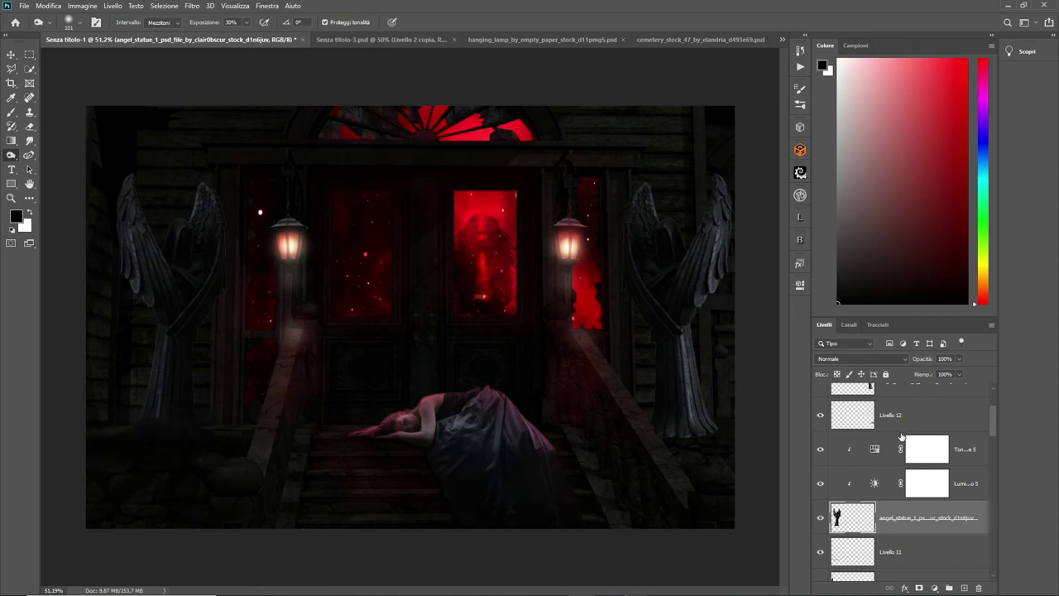
# Step: Burn-darken the right angel copy's base and wing top
pyautogui.click(874, 395)
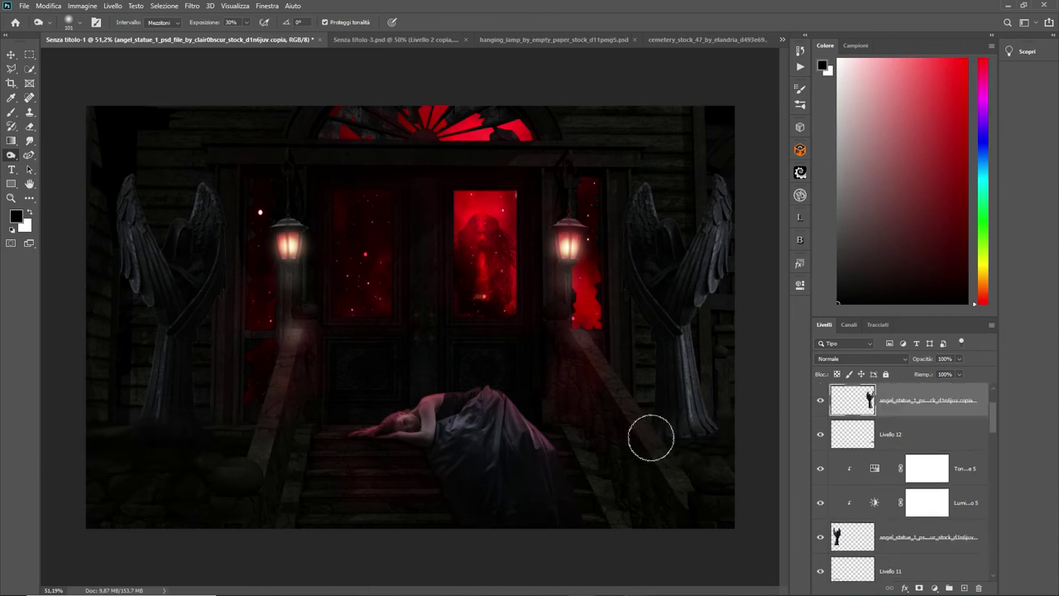
pyautogui.moveTo(680, 436)
pyautogui.mouseDown()
pyautogui.moveTo(670, 433)
pyautogui.moveTo(709, 426)
pyautogui.moveTo(722, 442)
pyautogui.moveTo(686, 359)
pyautogui.moveTo(693, 470)
pyautogui.moveTo(697, 398)
pyautogui.moveTo(723, 433)
pyautogui.mouseUp()
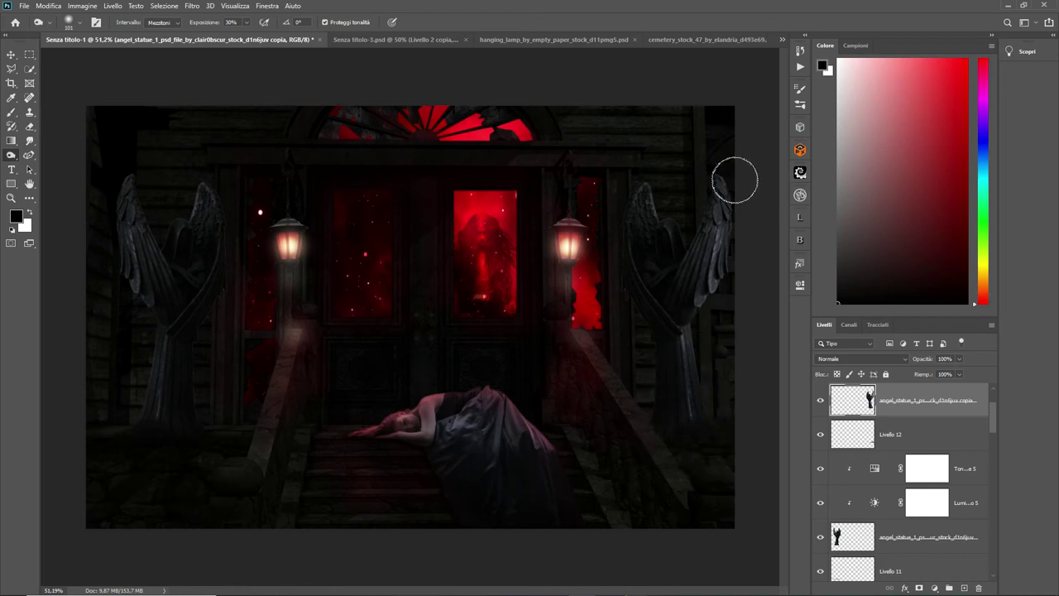
pyautogui.moveTo(706, 197)
pyautogui.mouseDown()
pyautogui.moveTo(716, 196)
pyautogui.moveTo(703, 220)
pyautogui.moveTo(719, 207)
pyautogui.moveTo(673, 358)
pyautogui.moveTo(690, 419)
pyautogui.moveTo(643, 435)
pyautogui.moveTo(730, 423)
pyautogui.mouseUp()
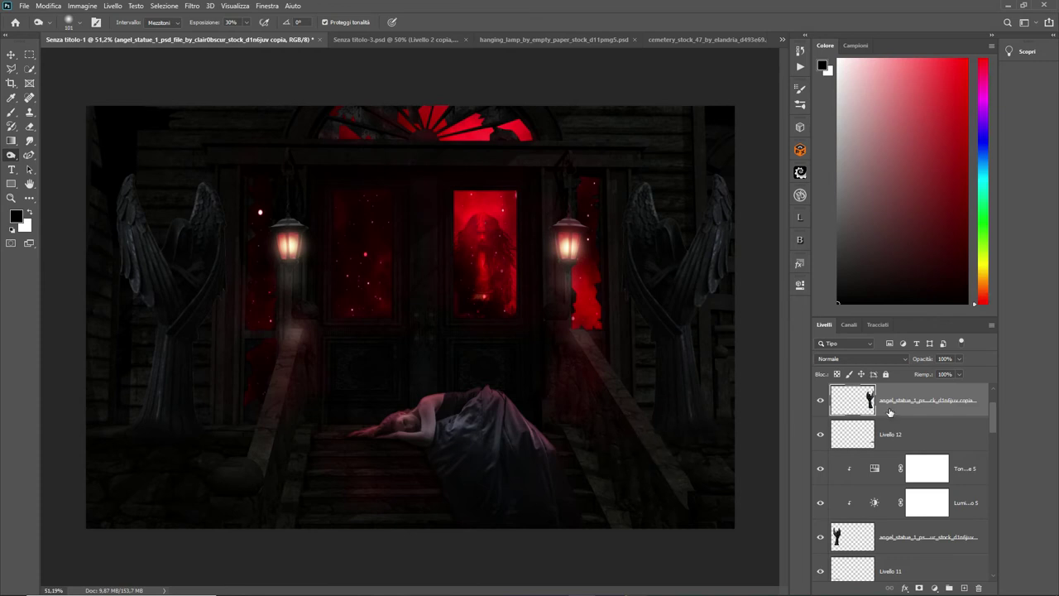
pyautogui.click(855, 536)
pyautogui.click(905, 589)
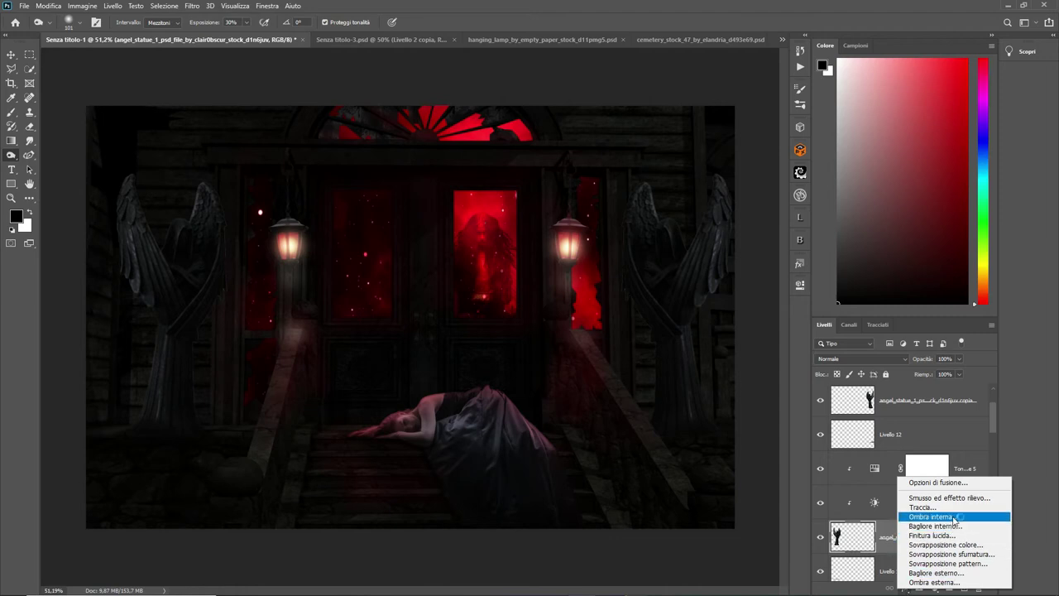
# Step: Give the left angel a red Overlay inner shadow: 63% opacity, angle about 7°, size 95 px
pyautogui.click(954, 517)
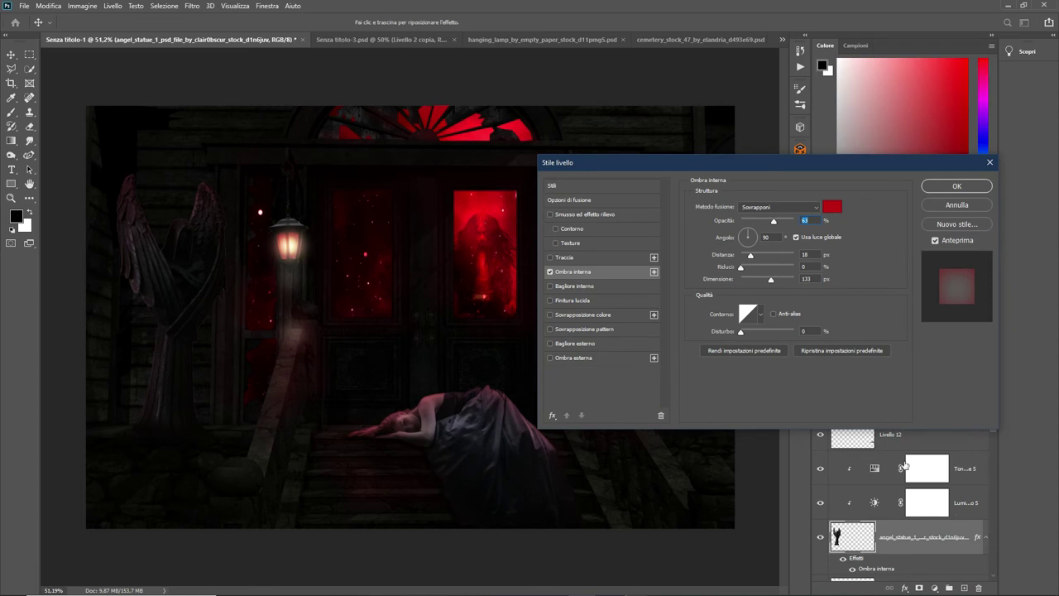
pyautogui.moveTo(754, 235); pyautogui.dragTo(759, 240)
pyautogui.press('Tab')
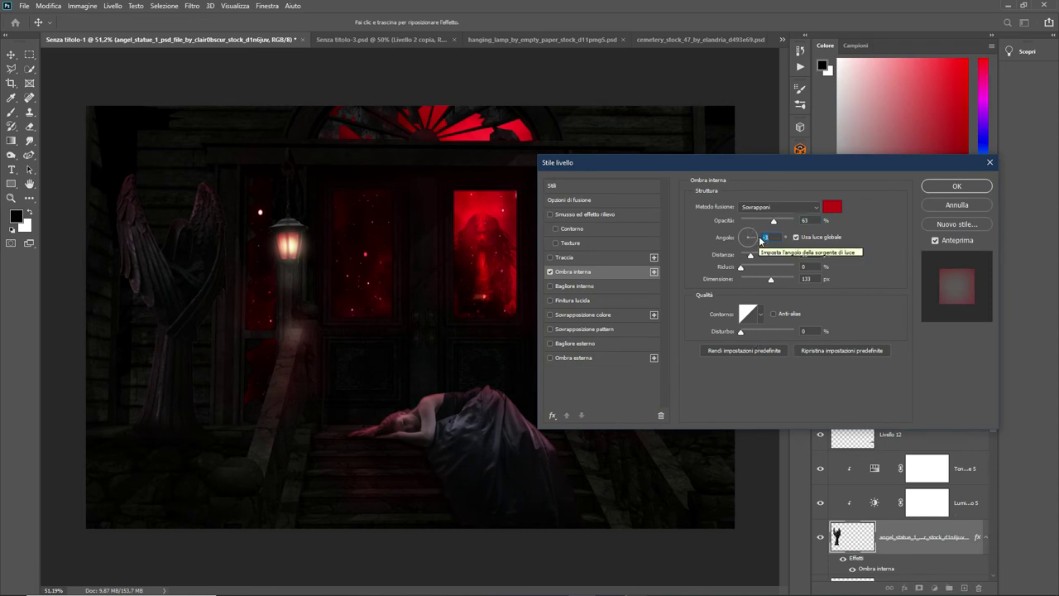
pyautogui.click(743, 234)
pyautogui.click(740, 241)
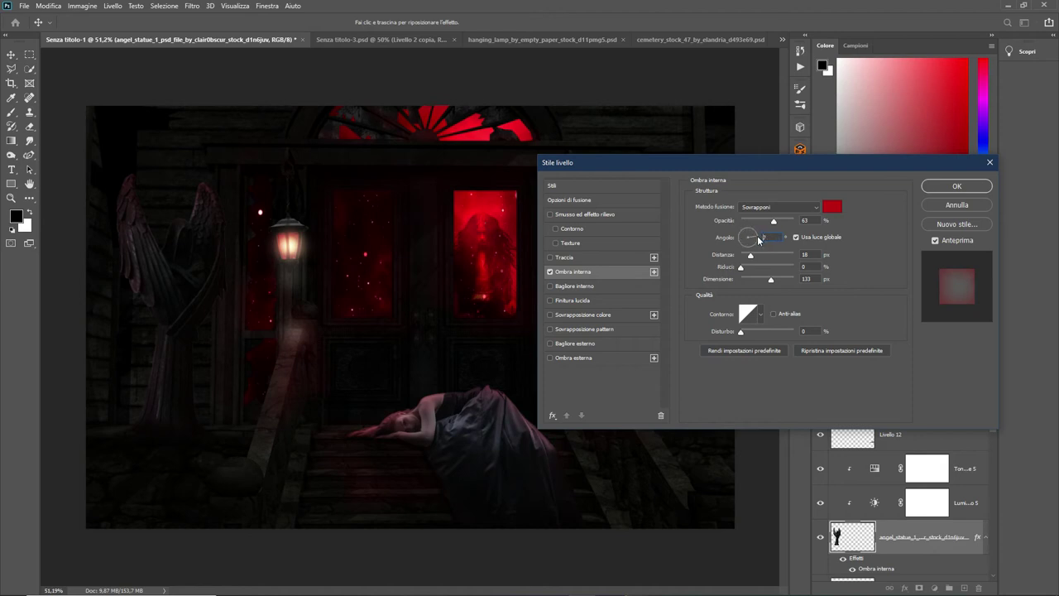
pyautogui.moveTo(770, 282)
pyautogui.mouseDown()
pyautogui.moveTo(747, 257)
pyautogui.moveTo(758, 258)
pyautogui.mouseUp()
# Step: Set the left statue's inner shadow size to 84 px and convert it into its own layer
pyautogui.moveTo(763, 281); pyautogui.dragTo(762, 281)
pyautogui.click(953, 186)
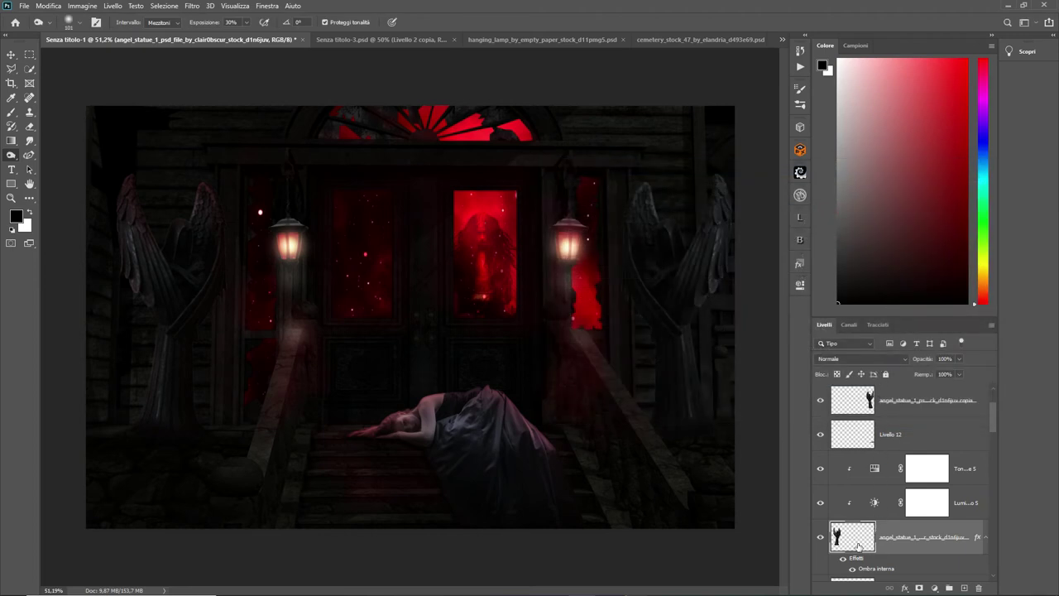
pyautogui.rightClick(855, 560)
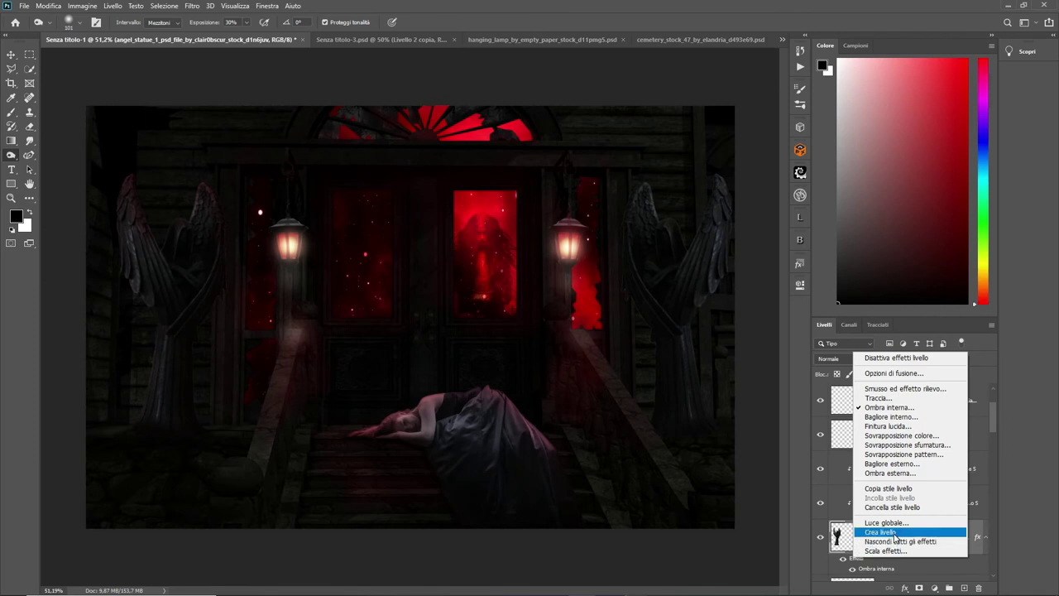
pyautogui.click(893, 533)
pyautogui.click(280, 206)
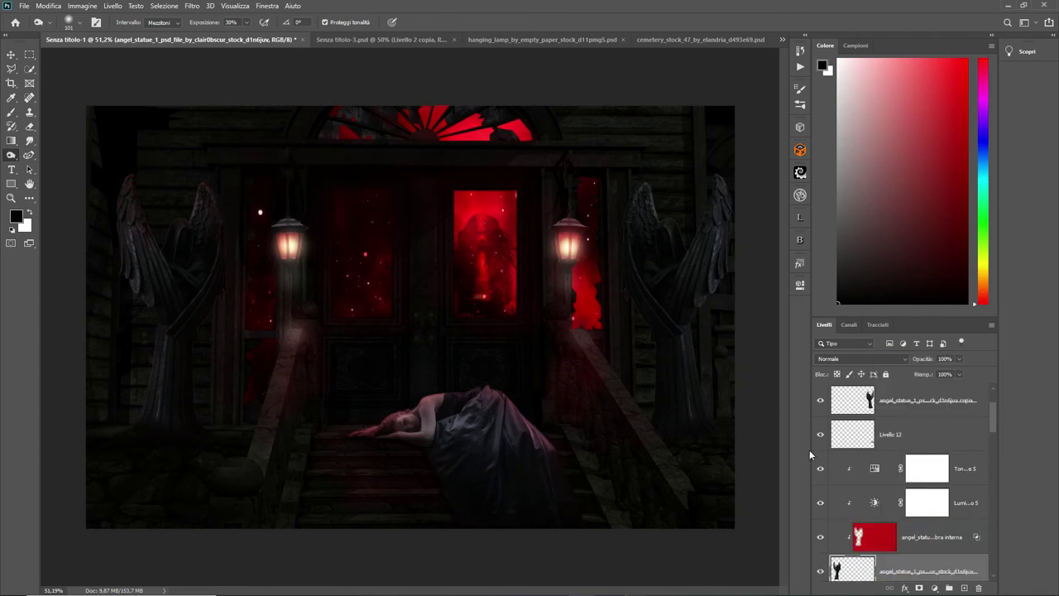
# Step: Select the new Ombra interna layer and set the Eraser size to 122 px
pyautogui.click(884, 541)
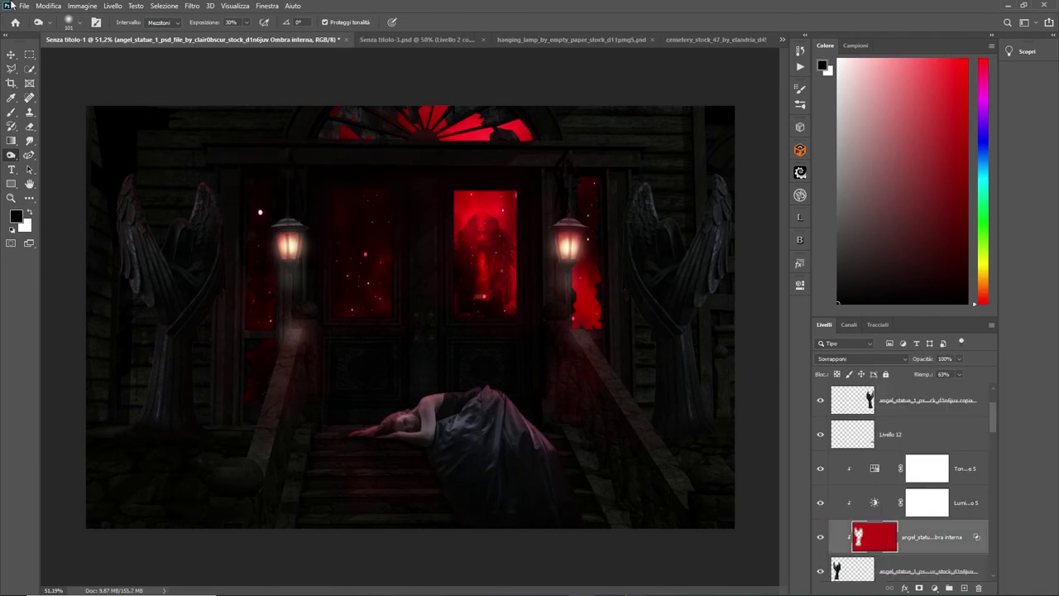
pyautogui.click(29, 126)
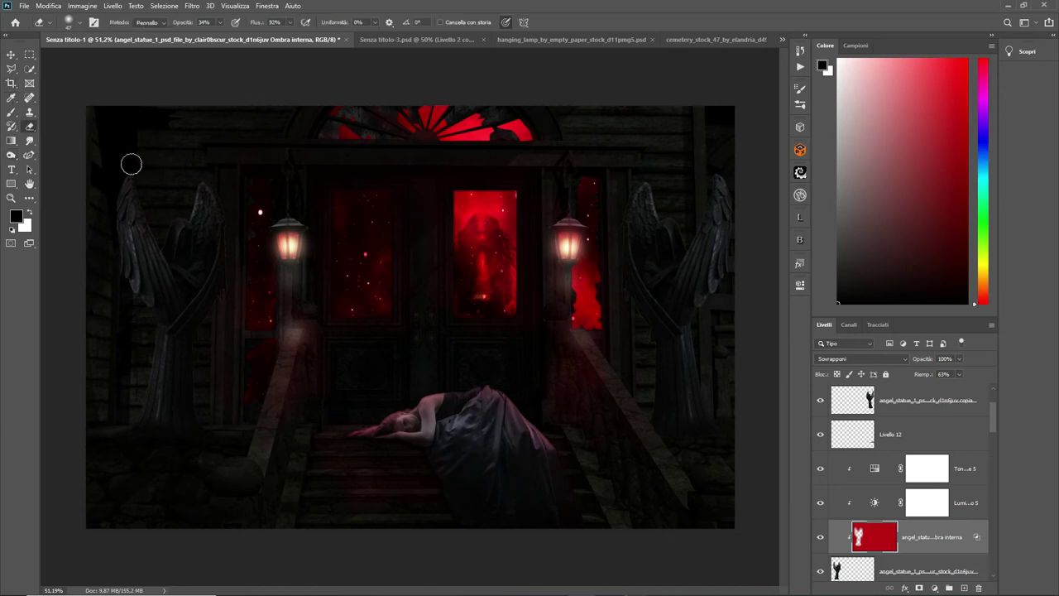
pyautogui.click(76, 22)
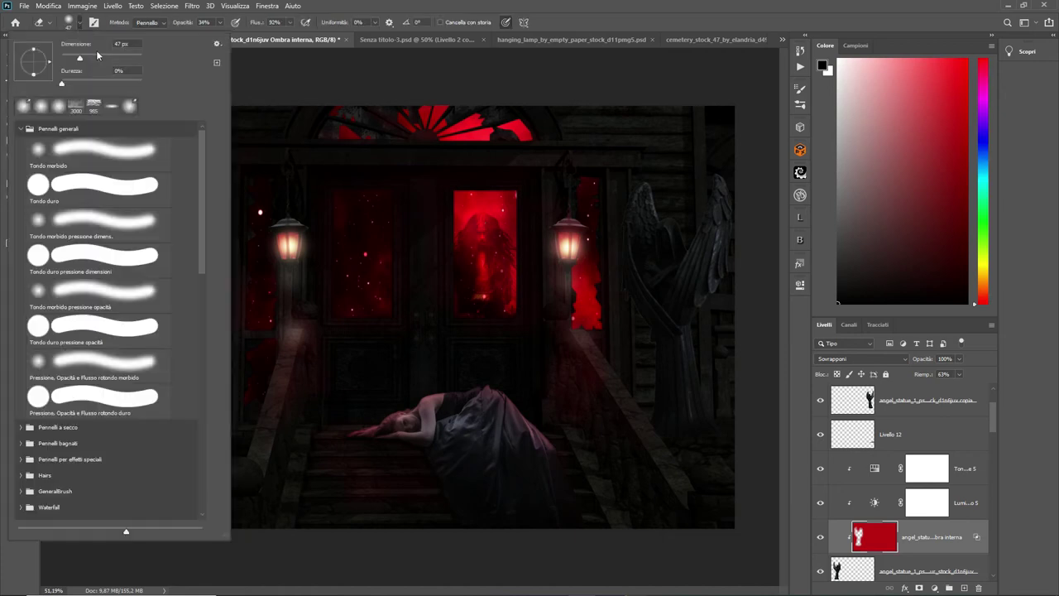
pyautogui.moveTo(103, 59); pyautogui.dragTo(109, 60)
pyautogui.press('Return')
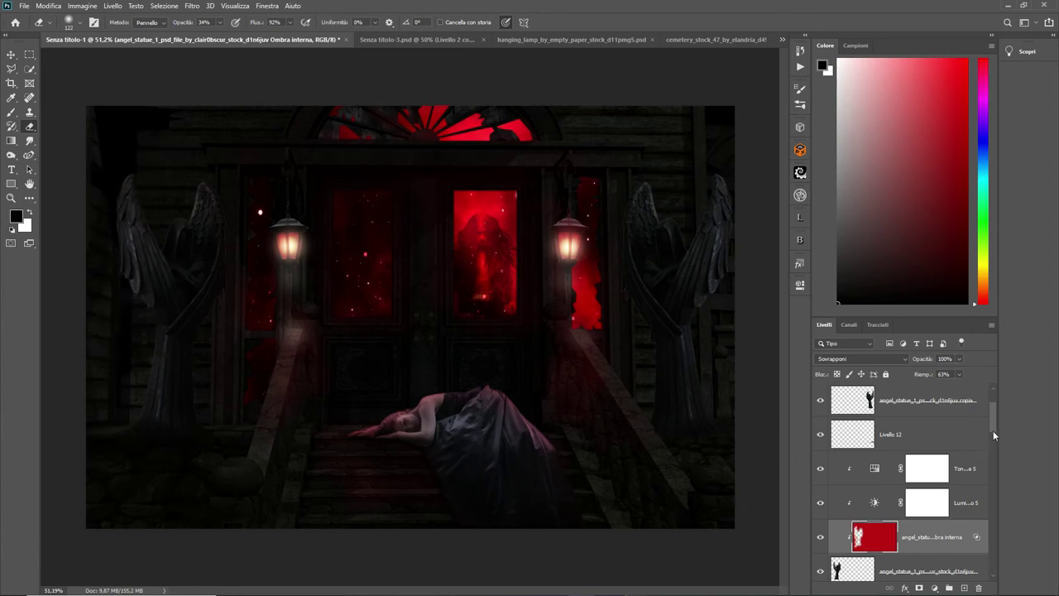
pyautogui.scroll(-2, 992, 430)
# Step: Give the left angel statue a wider red inner glow at 63% opacity
pyautogui.click(869, 536)
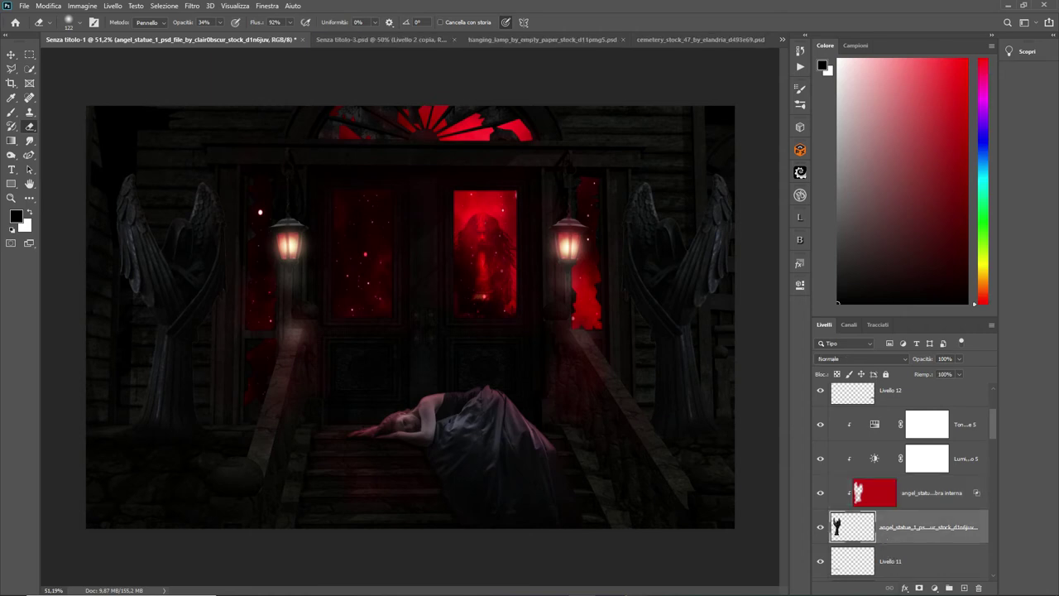
pyautogui.click(904, 588)
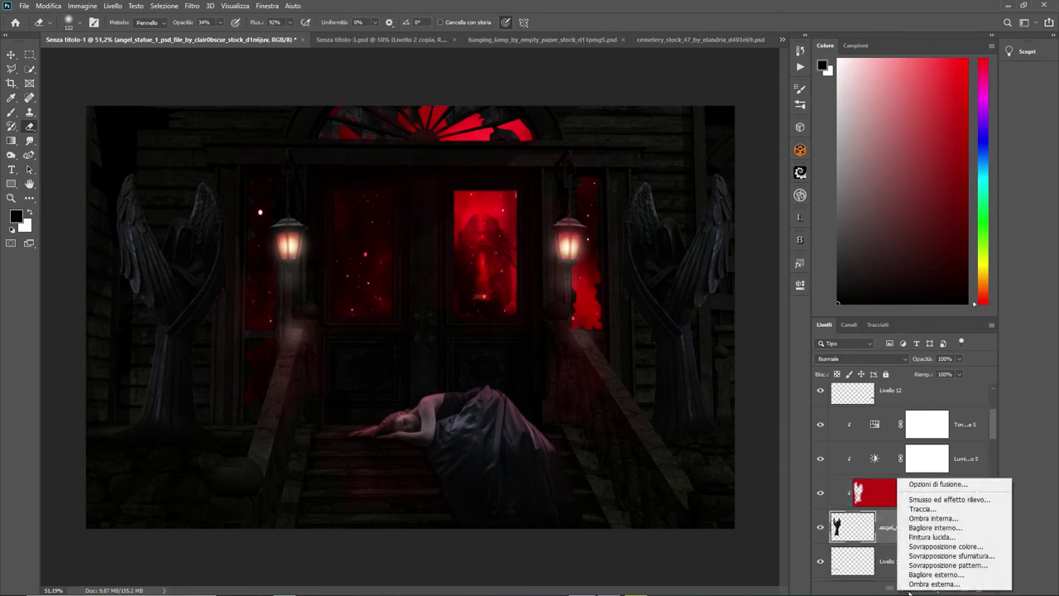
pyautogui.click(948, 528)
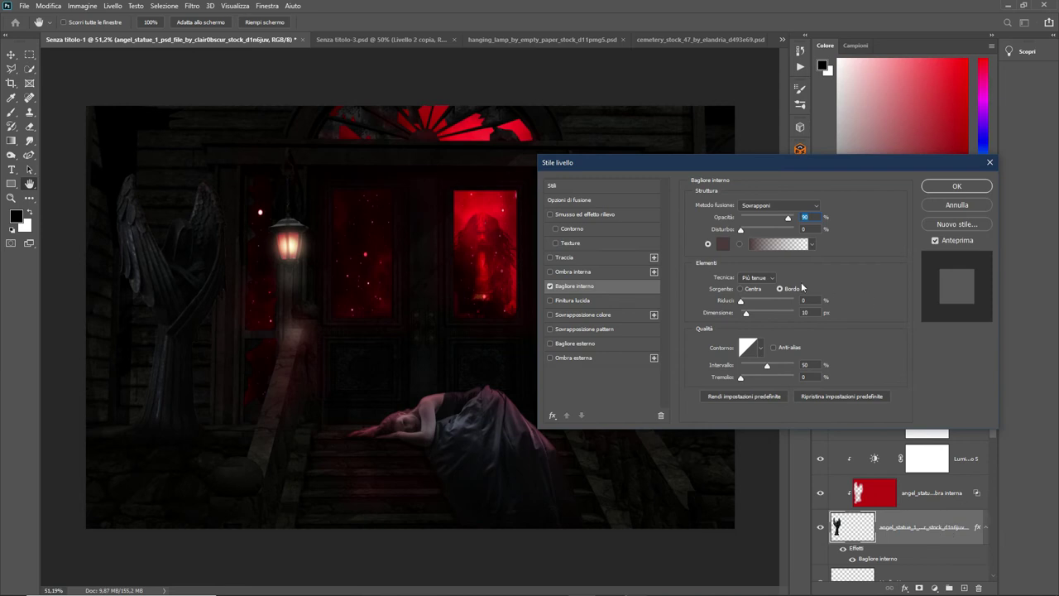
pyautogui.click(722, 243)
pyautogui.click(488, 201)
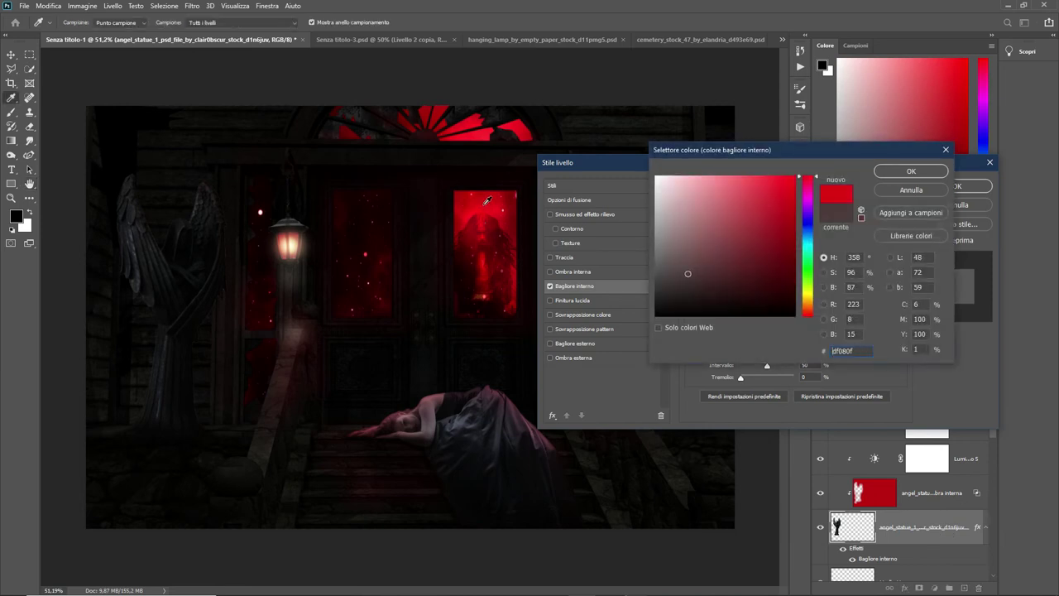
pyautogui.click(912, 173)
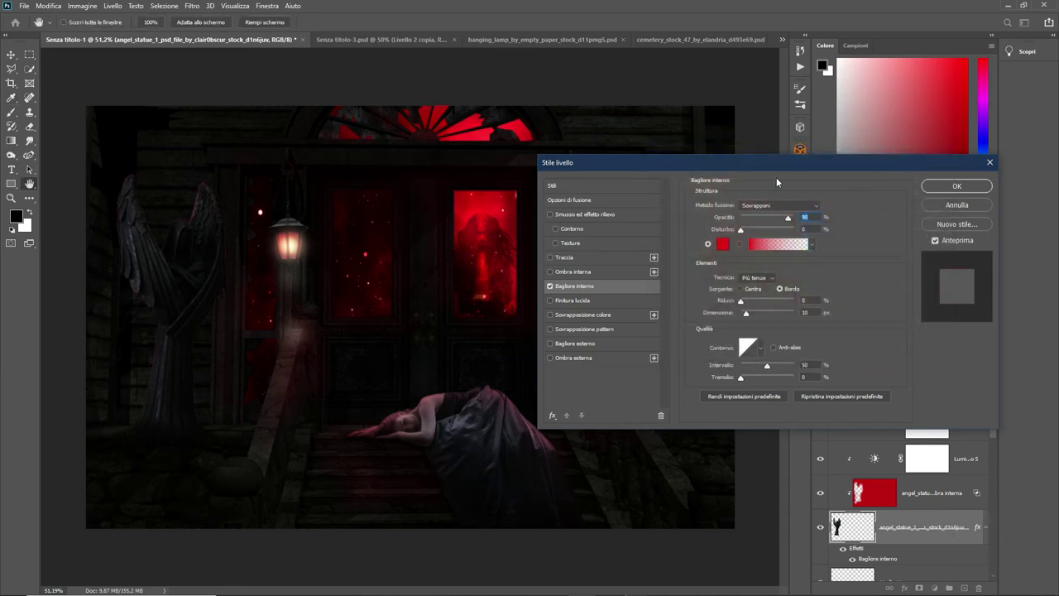
pyautogui.moveTo(747, 313); pyautogui.dragTo(755, 313)
pyautogui.moveTo(787, 219); pyautogui.dragTo(775, 221)
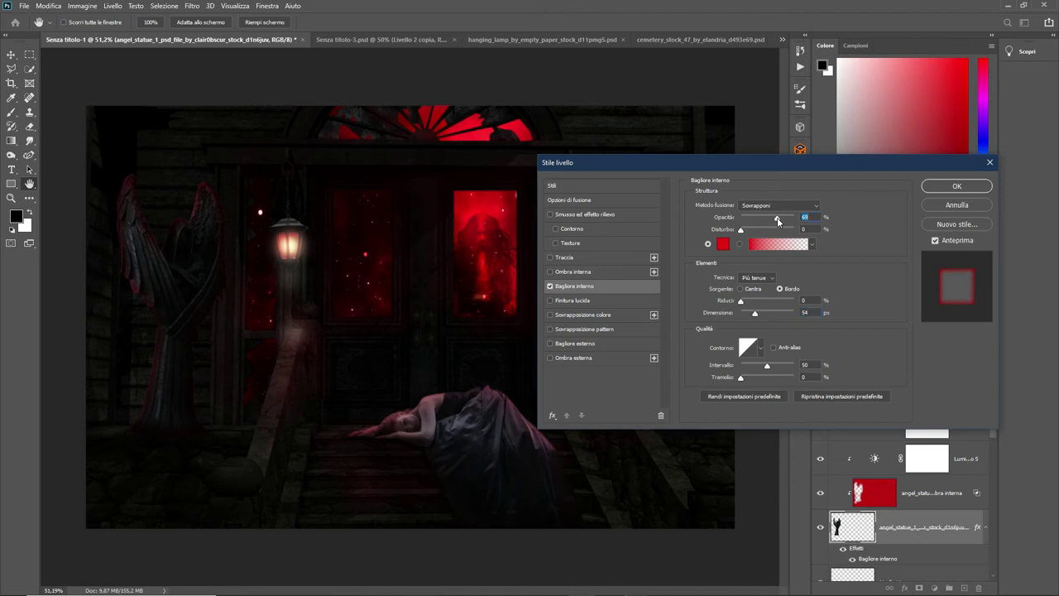
pyautogui.click(946, 186)
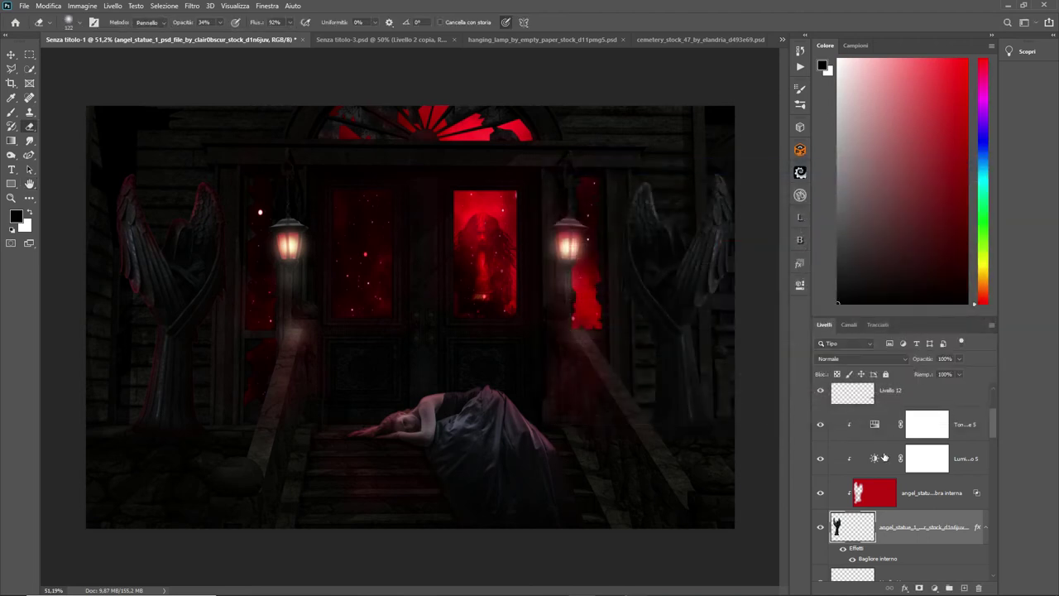
# Step: Convert the inner glow into its own layer and erase part of the red glow
pyautogui.rightClick(858, 553)
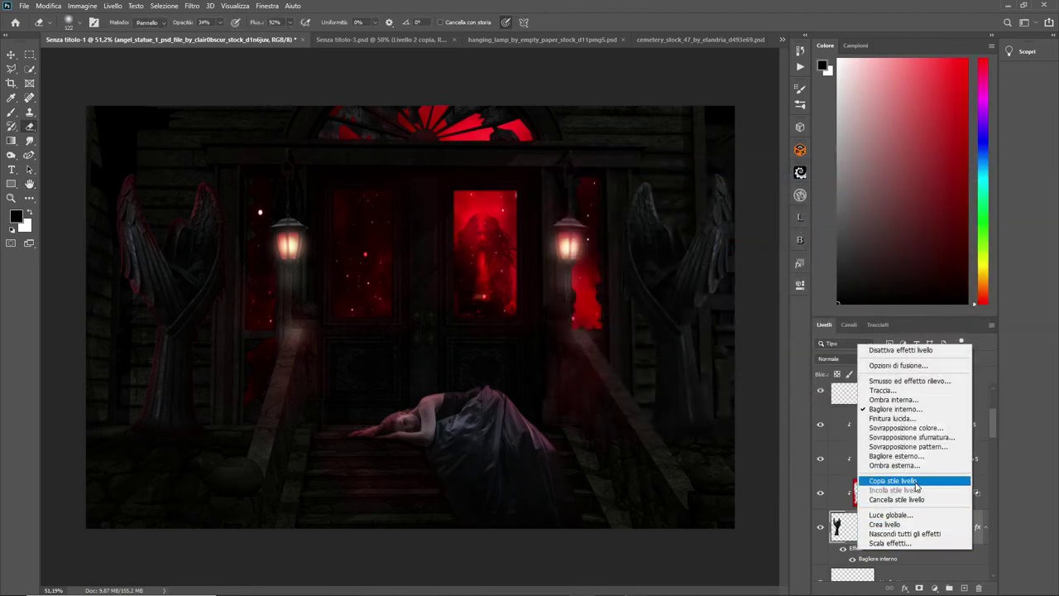
pyautogui.click(889, 523)
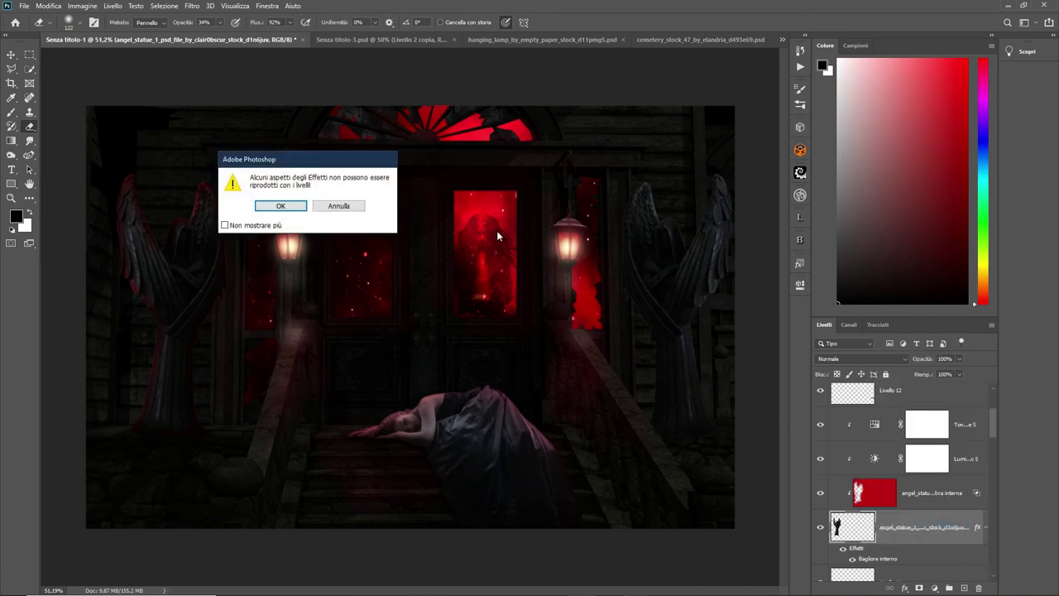
pyautogui.click(280, 207)
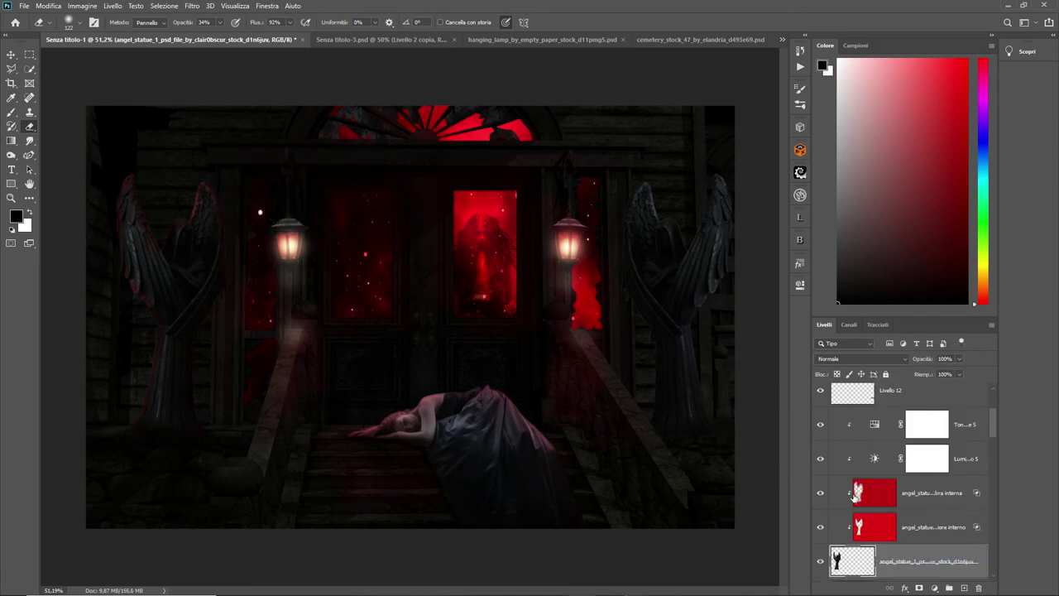
pyautogui.click(875, 531)
pyautogui.moveTo(146, 149)
pyautogui.mouseDown()
pyautogui.moveTo(142, 338)
pyautogui.moveTo(146, 326)
pyautogui.moveTo(115, 263)
pyautogui.mouseUp()
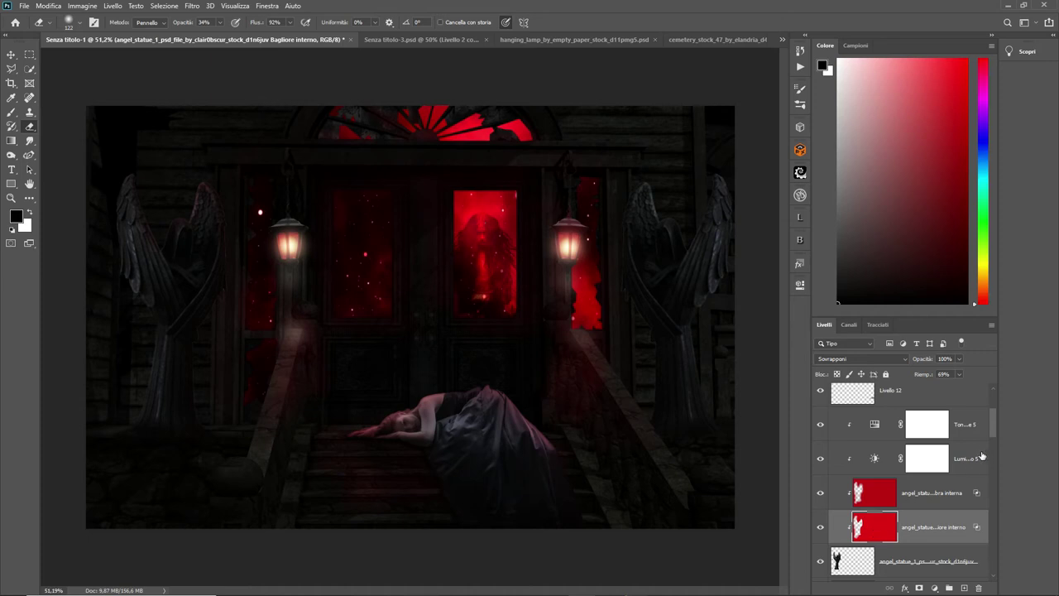
pyautogui.moveTo(995, 431); pyautogui.dragTo(995, 417)
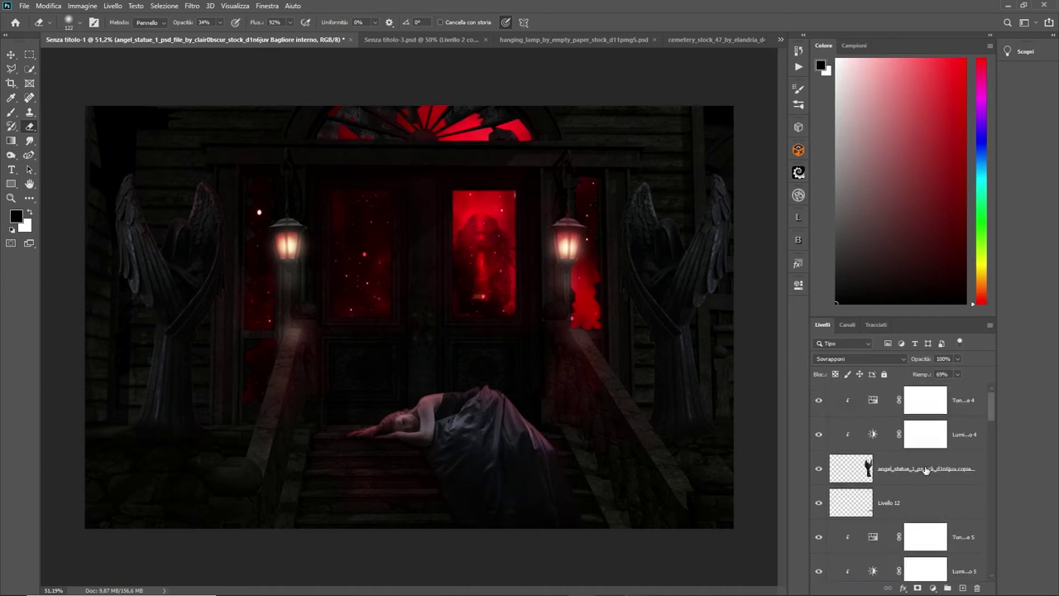
# Step: Give the right statue copy a red 180° inner shadow and a fainter 33%, 32 px inner glow
pyautogui.click(926, 470)
pyautogui.click(904, 588)
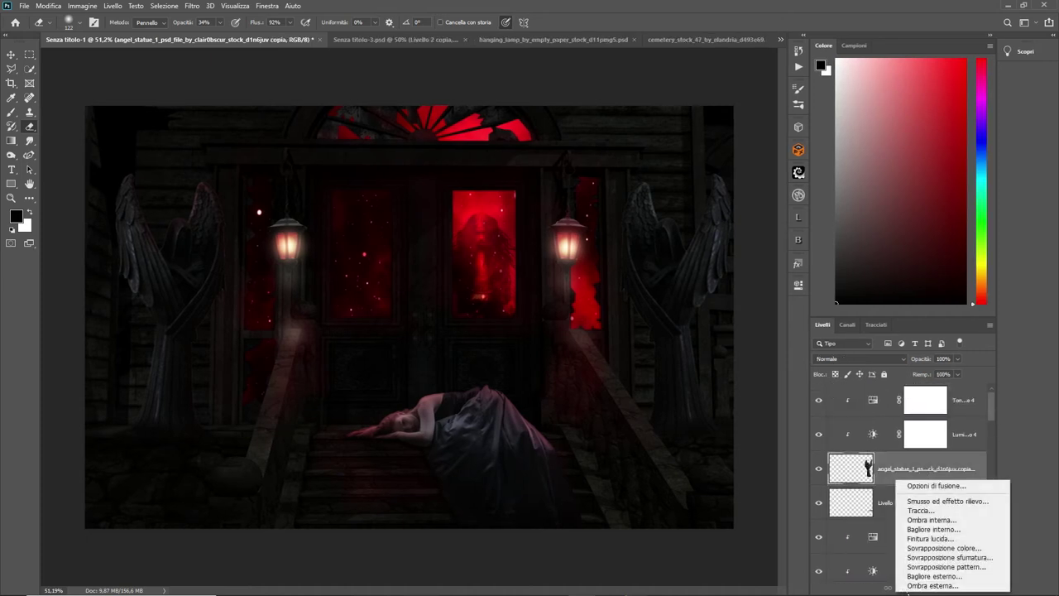
pyautogui.click(955, 520)
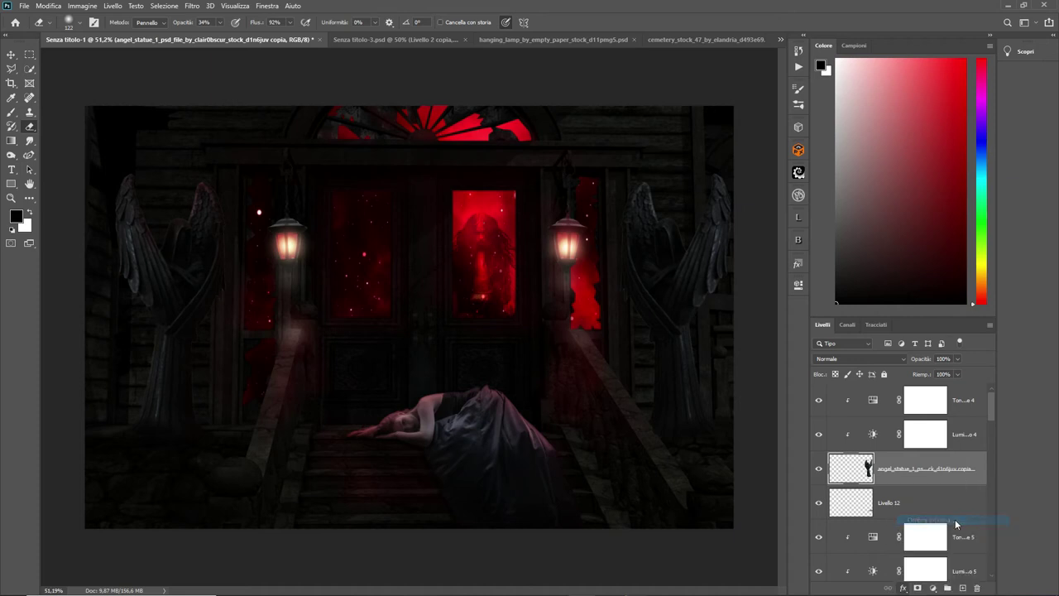
pyautogui.moveTo(782, 168); pyautogui.dragTo(314, 116)
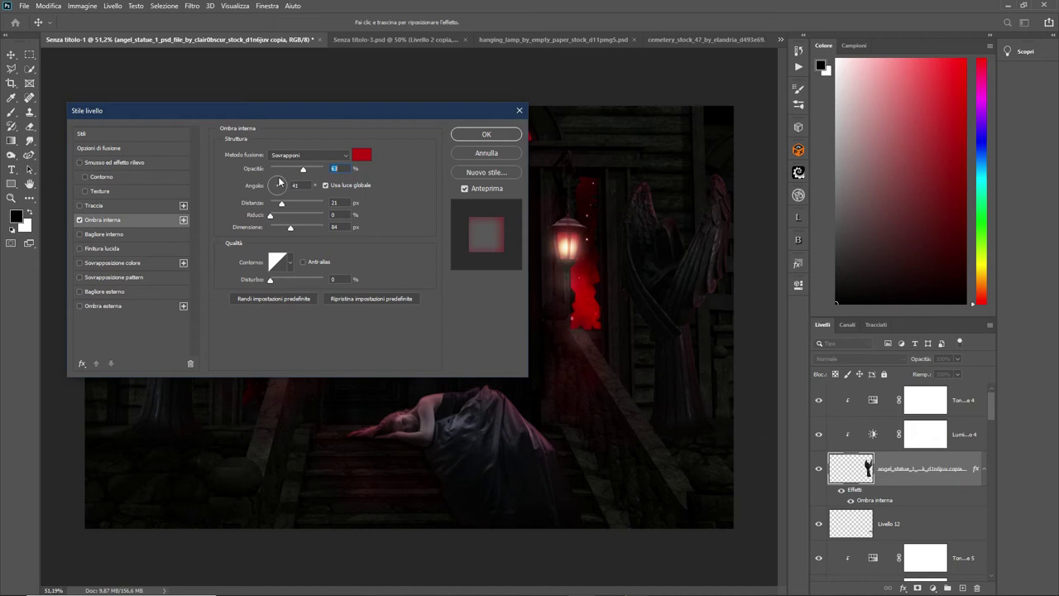
pyautogui.press('Tab')
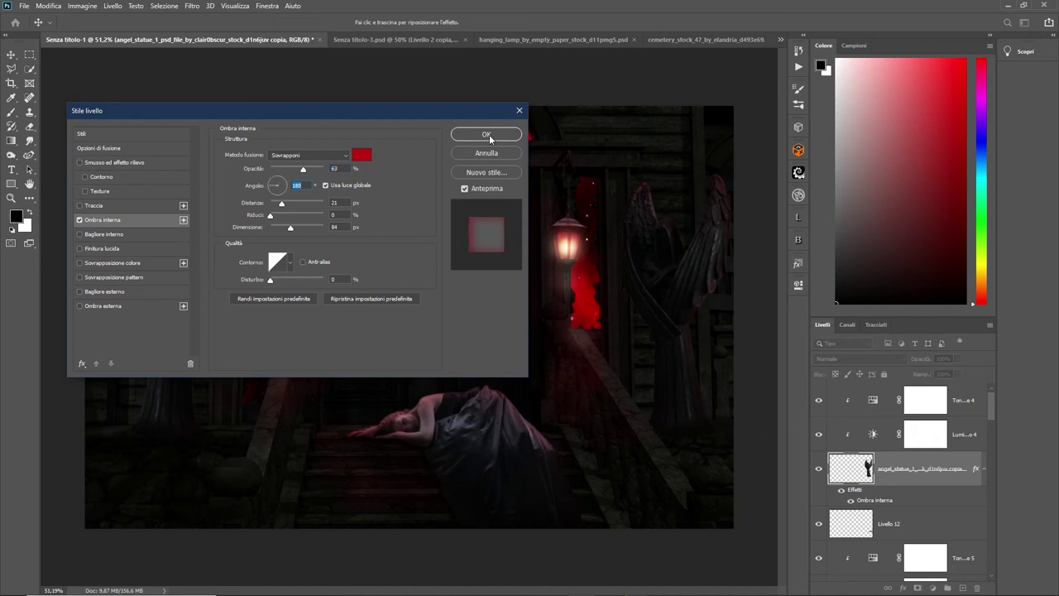
pyautogui.click(79, 234)
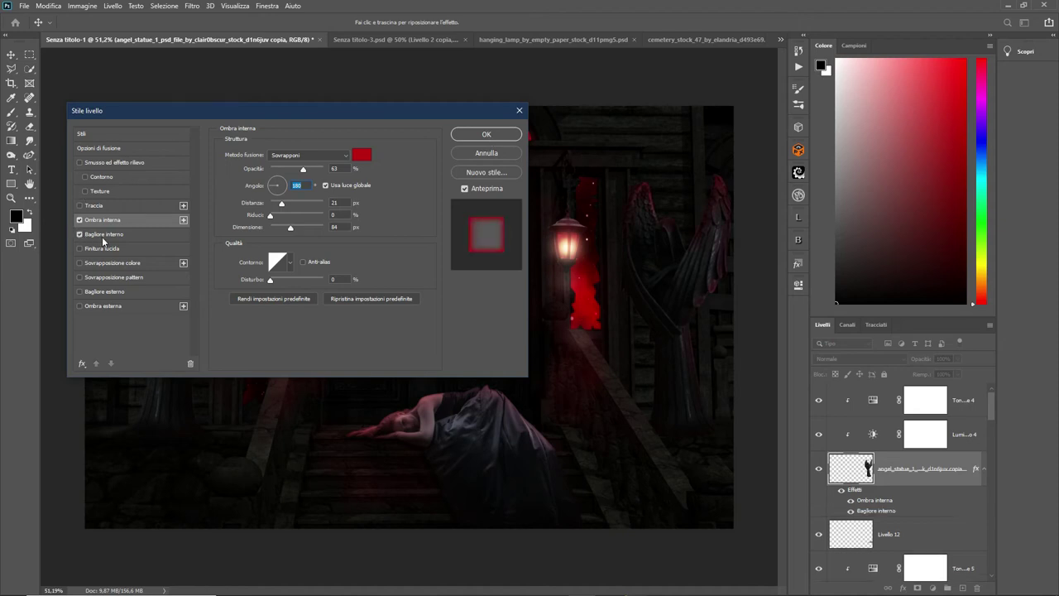
pyautogui.moveTo(307, 170); pyautogui.dragTo(287, 168)
pyautogui.moveTo(283, 261); pyautogui.dragTo(280, 264)
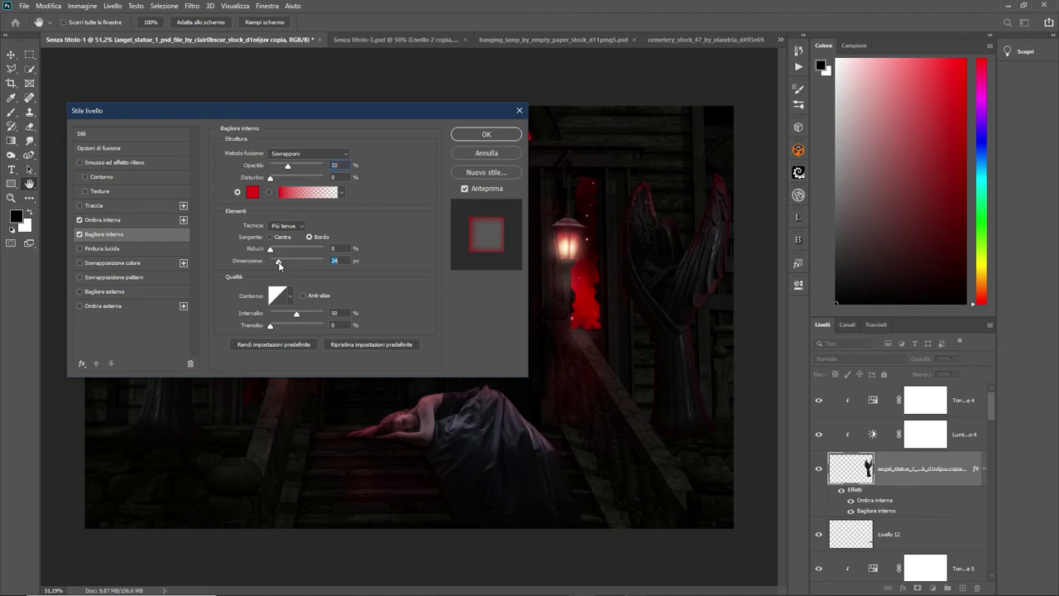
pyautogui.click(504, 137)
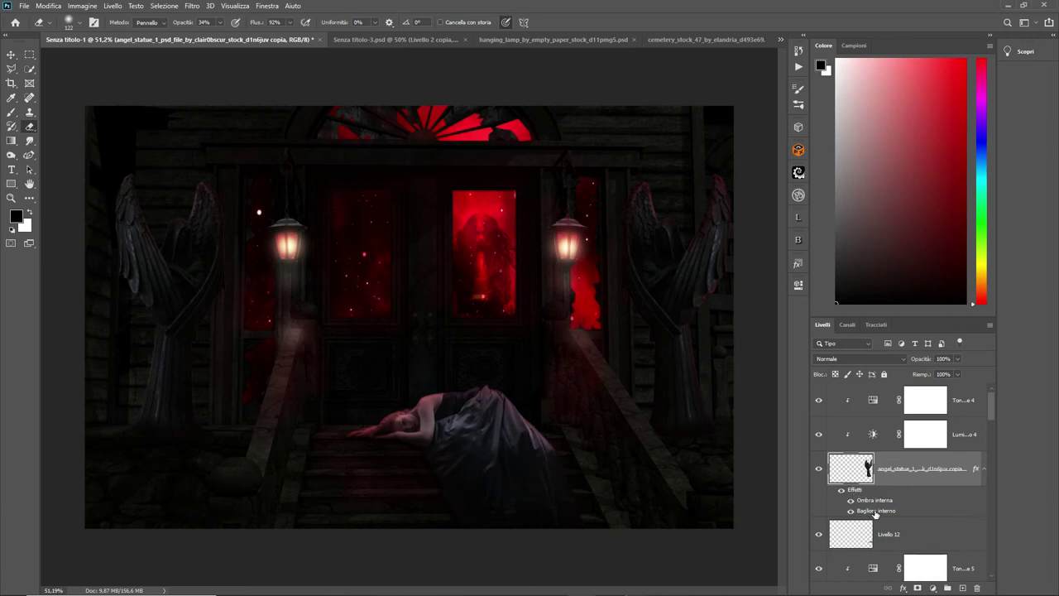
# Step: Convert the statue copy's inner shadow and inner glow into separate clipped layers
pyautogui.rightClick(874, 512)
pyautogui.click(901, 485)
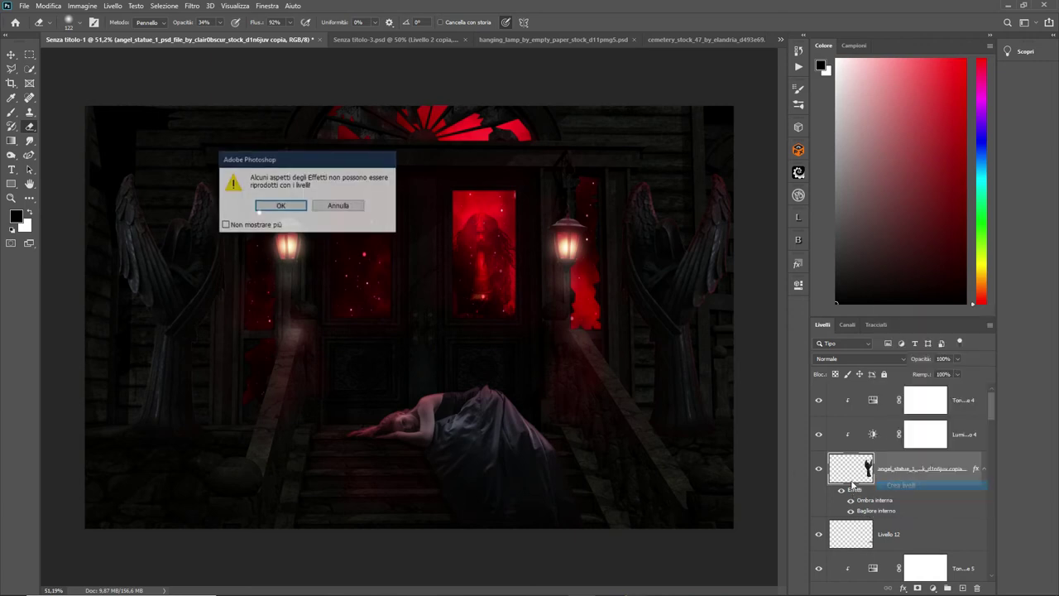
pyautogui.click(296, 208)
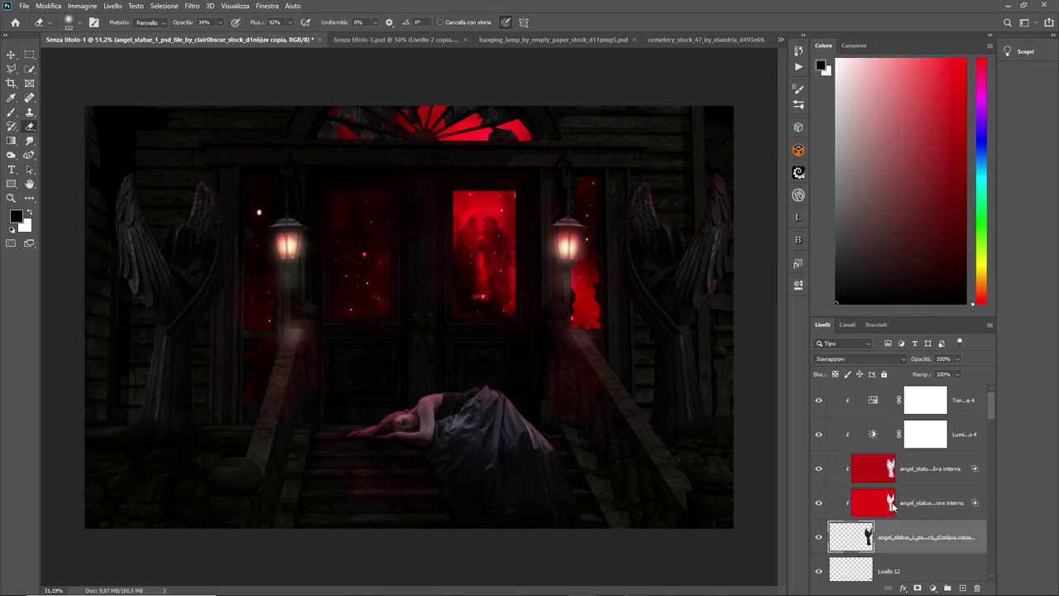
pyautogui.click(892, 507)
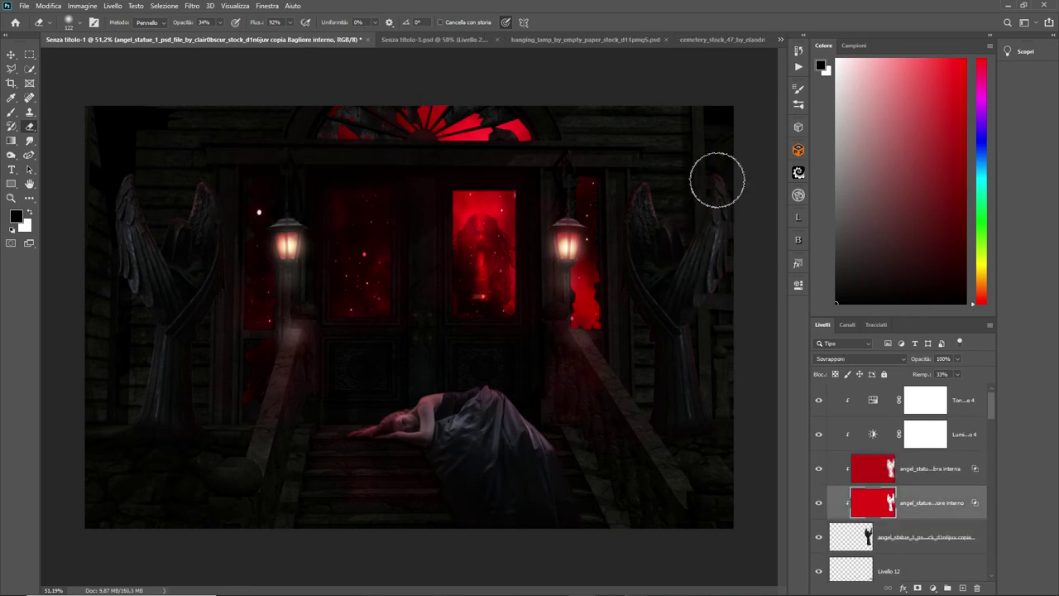
pyautogui.click(890, 468)
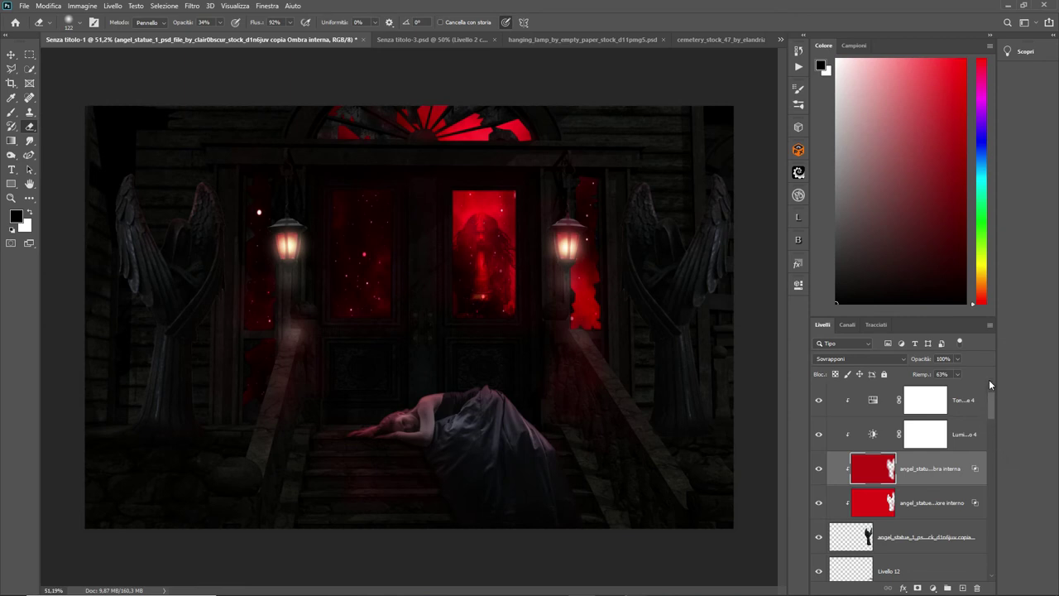
pyautogui.moveTo(990, 400); pyautogui.dragTo(992, 435)
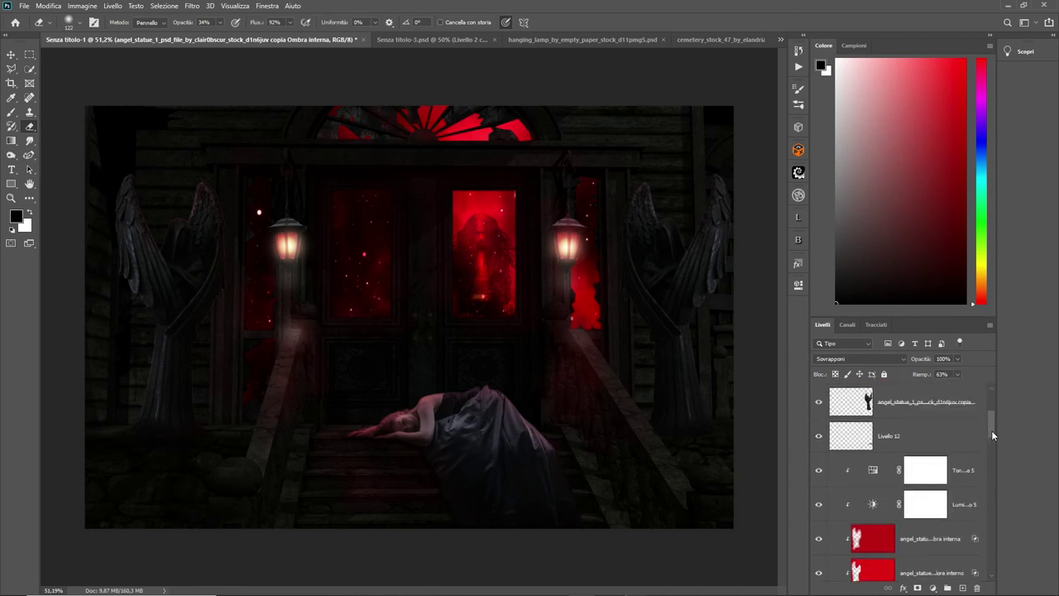
# Step: Add a new layer, Livello 13, clipped above Tonalità/saturazione 5
pyautogui.click(970, 467)
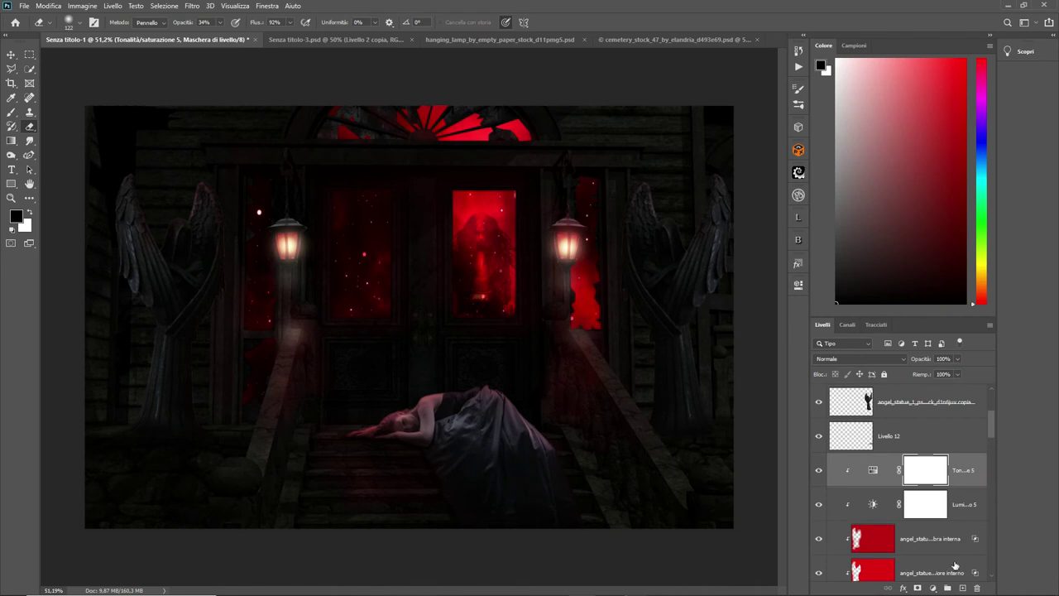
pyautogui.click(963, 587)
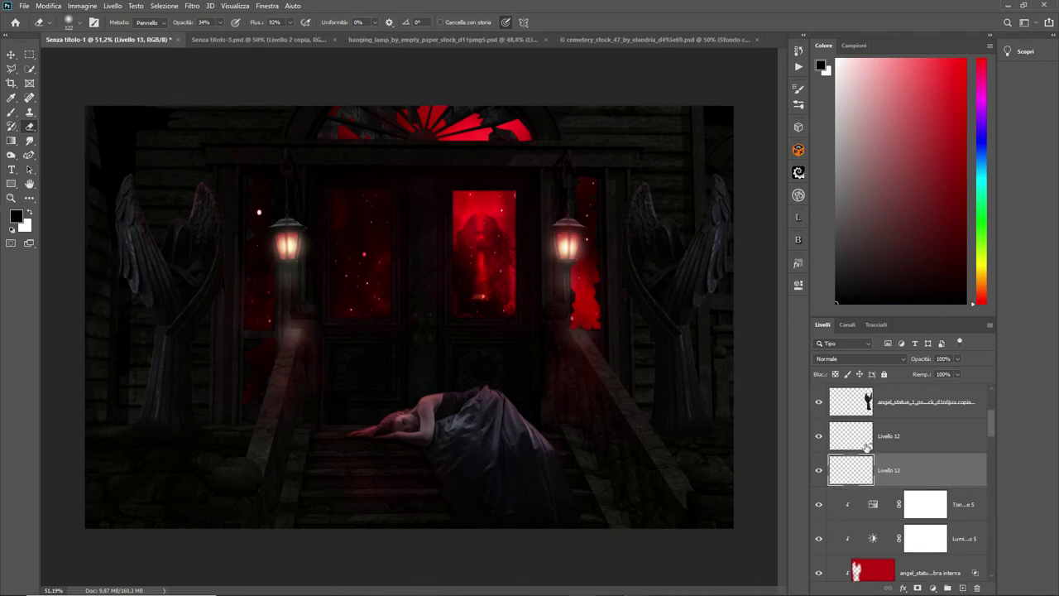
pyautogui.rightClick(942, 473)
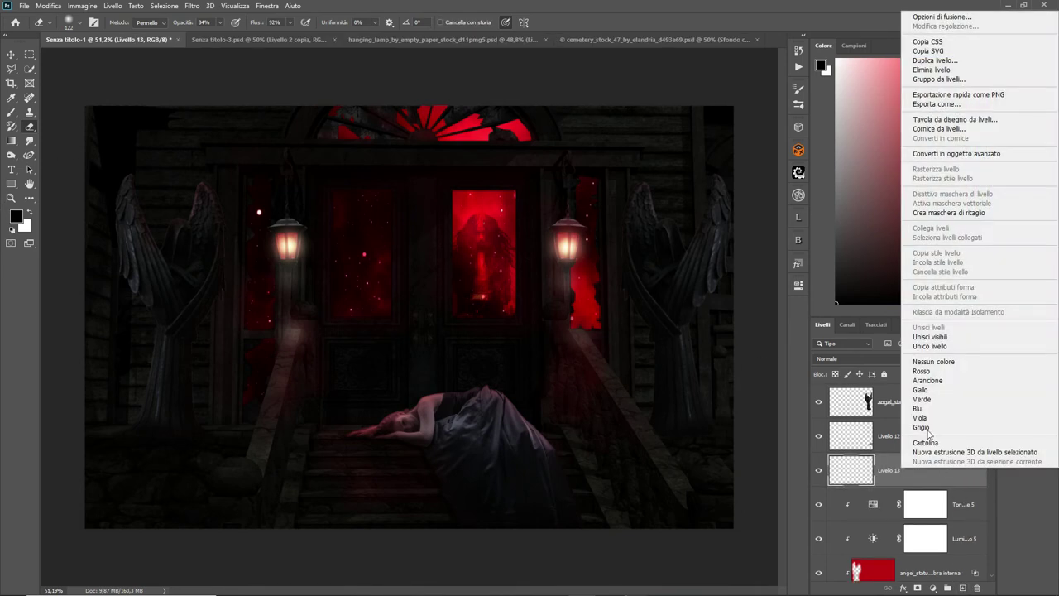
pyautogui.click(948, 213)
# Step: Set up a red brush sampled from the window at 14% opacity and 186 px
pyautogui.click(17, 218)
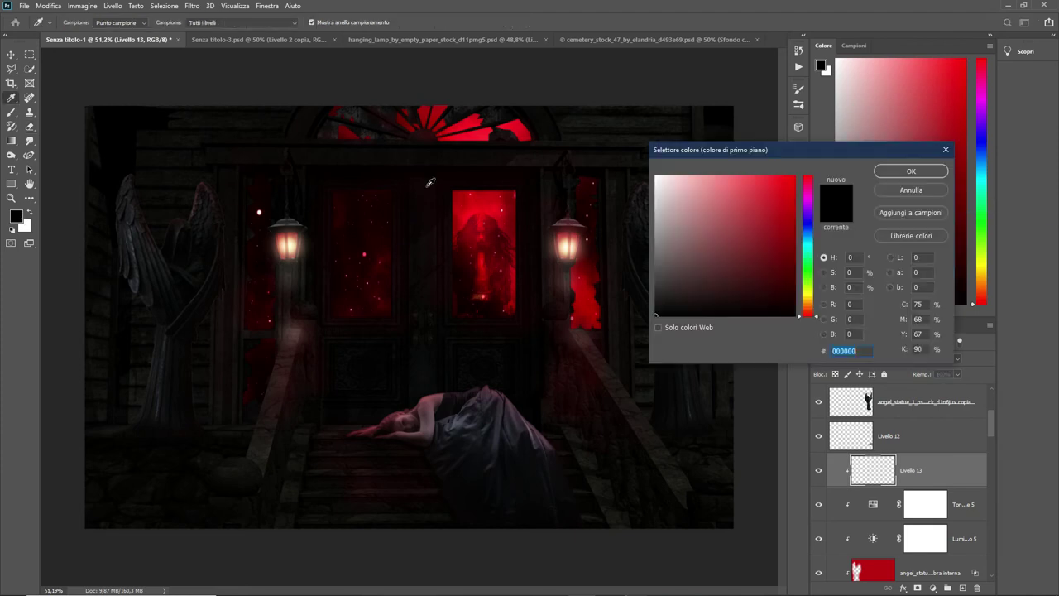
pyautogui.click(461, 195)
pyautogui.click(908, 171)
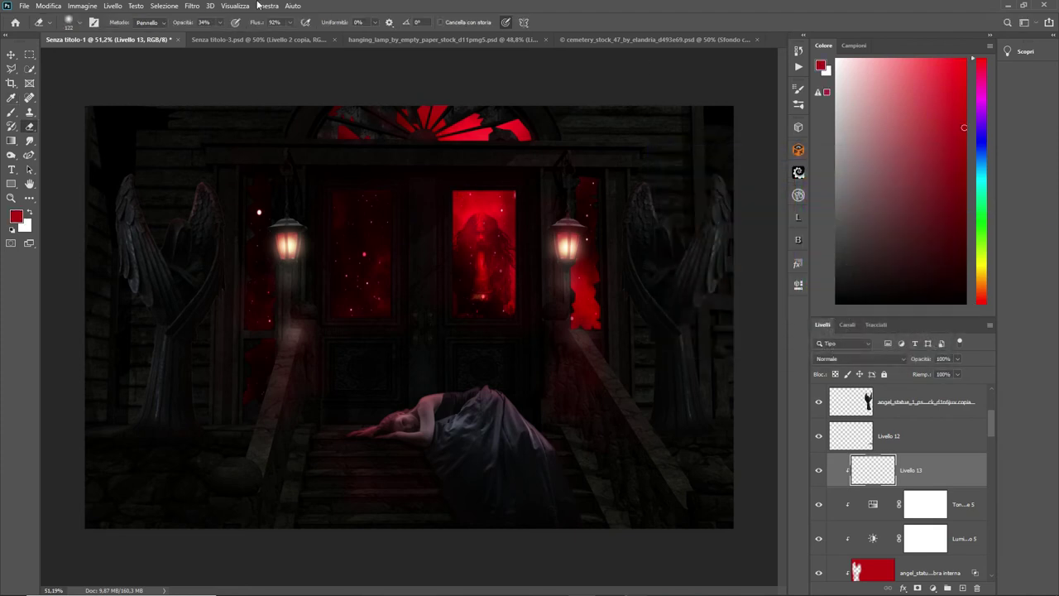
pyautogui.click(259, 22)
pyautogui.moveTo(253, 35); pyautogui.dragTo(231, 35)
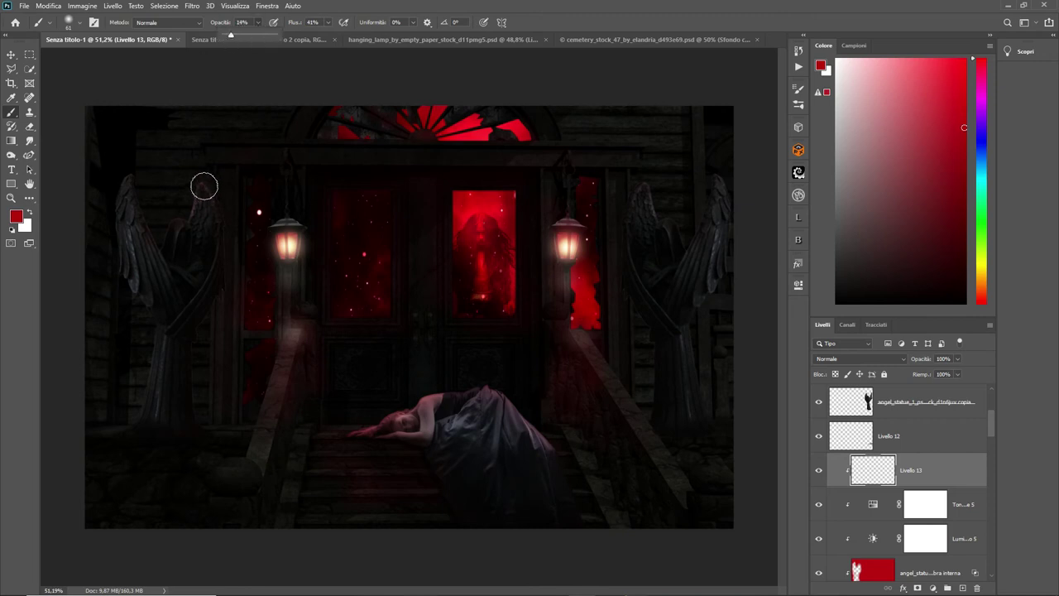
pyautogui.click(73, 22)
pyautogui.moveTo(89, 61); pyautogui.dragTo(120, 61)
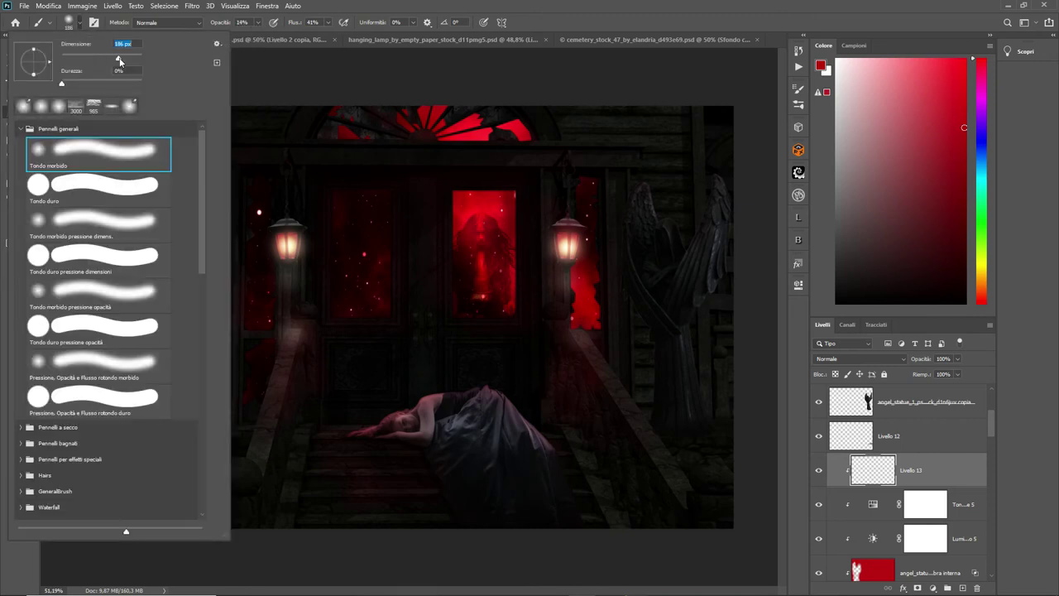
pyautogui.press('Return')
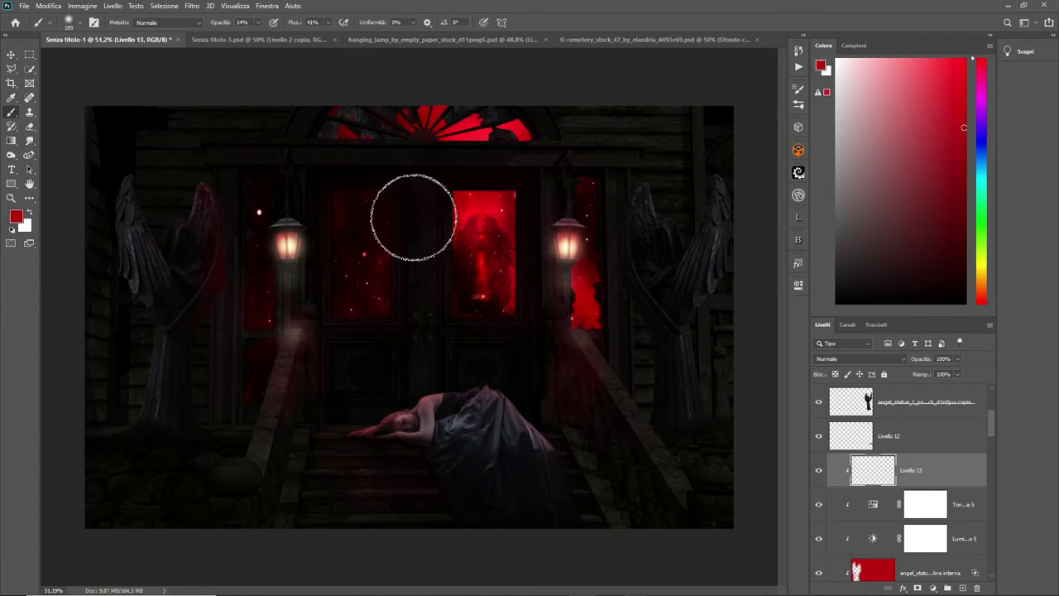
# Step: Lower Livello 13's opacity to about 46%
pyautogui.click(956, 359)
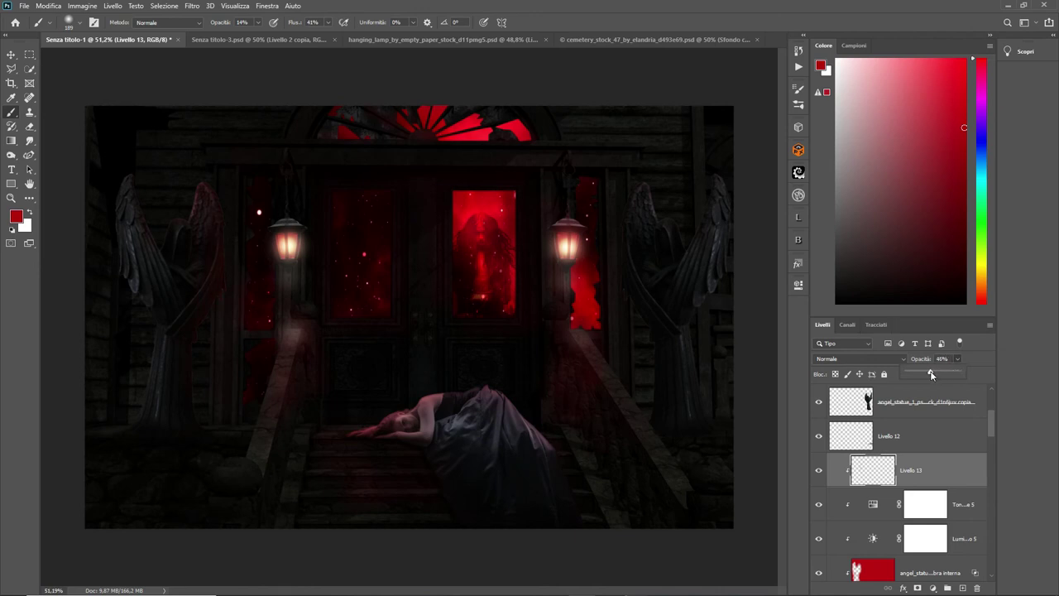
pyautogui.scroll(-3, 992, 427)
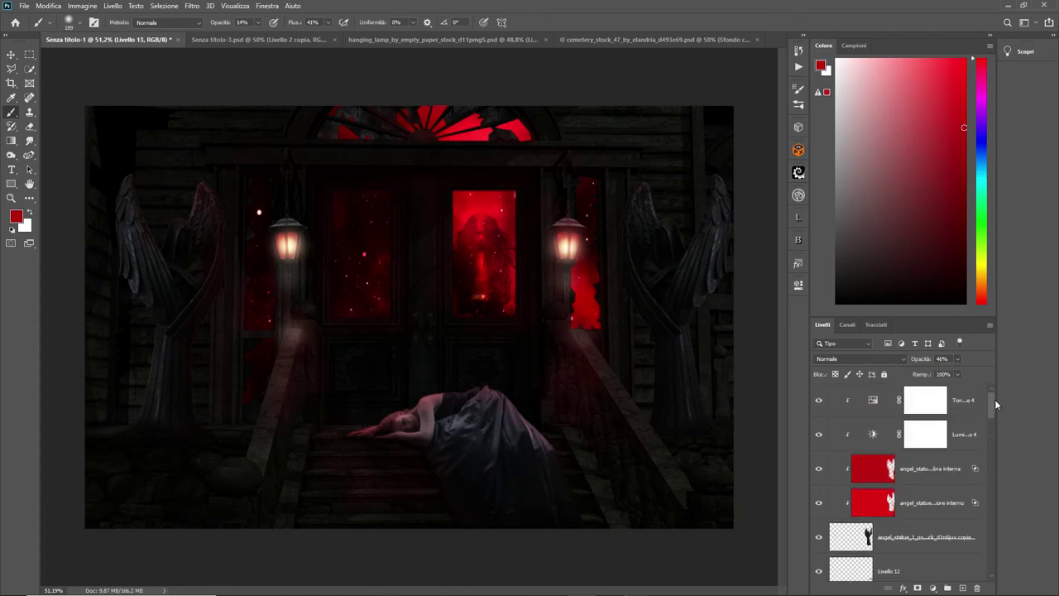
pyautogui.scroll(2, 995, 422)
pyautogui.scroll(2, 994, 425)
# Step: Add Livello 14 clipped above Tonalità 4 and paint faint red on the right angel
pyautogui.click(963, 399)
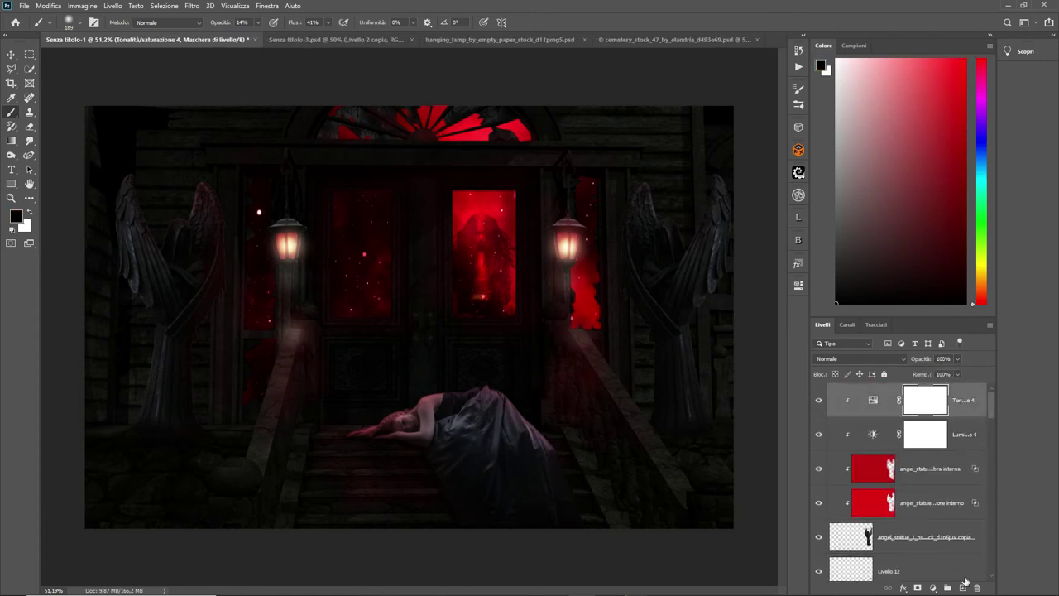
pyautogui.click(962, 587)
pyautogui.rightClick(927, 396)
pyautogui.click(901, 342)
pyautogui.moveTo(652, 197)
pyautogui.mouseDown()
pyautogui.moveTo(619, 177)
pyautogui.moveTo(634, 350)
pyautogui.moveTo(617, 236)
pyautogui.moveTo(655, 369)
pyautogui.moveTo(650, 442)
pyautogui.mouseUp()
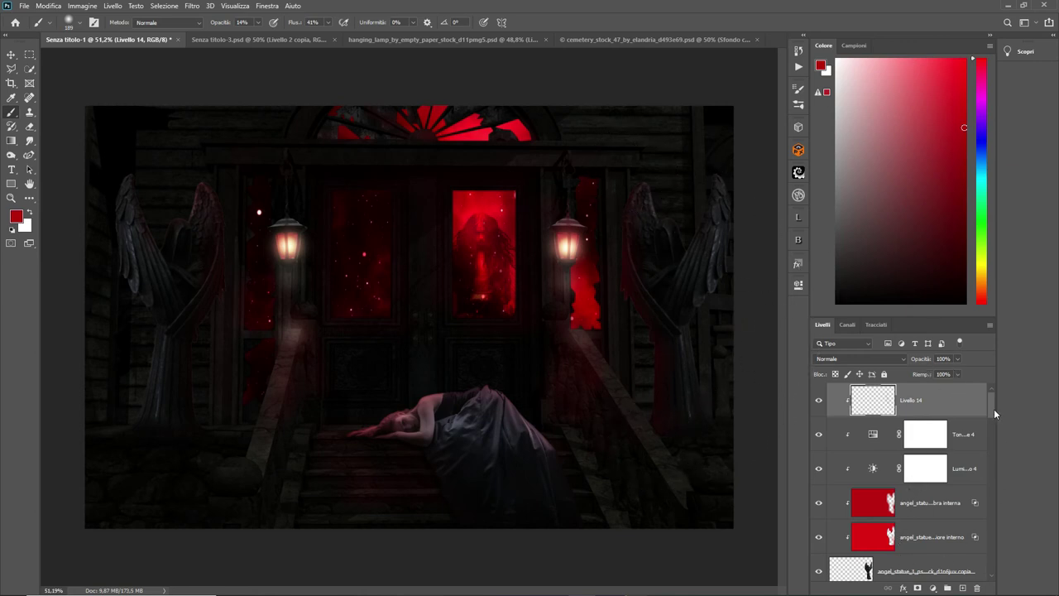
# Step: Set Livello 14's opacity to 46%
pyautogui.moveTo(994, 408); pyautogui.dragTo(991, 425)
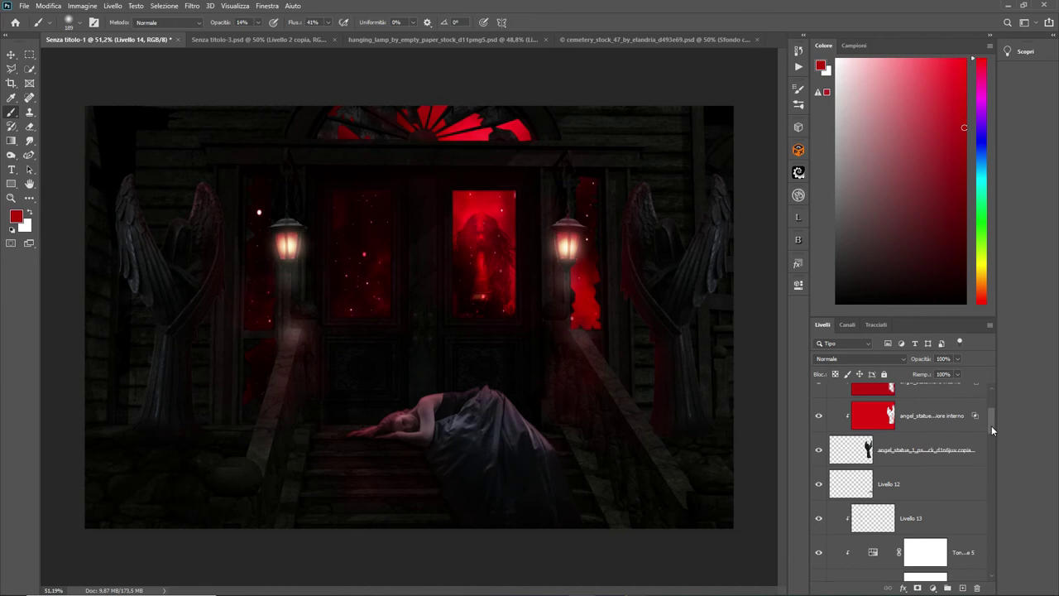
pyautogui.click(920, 519)
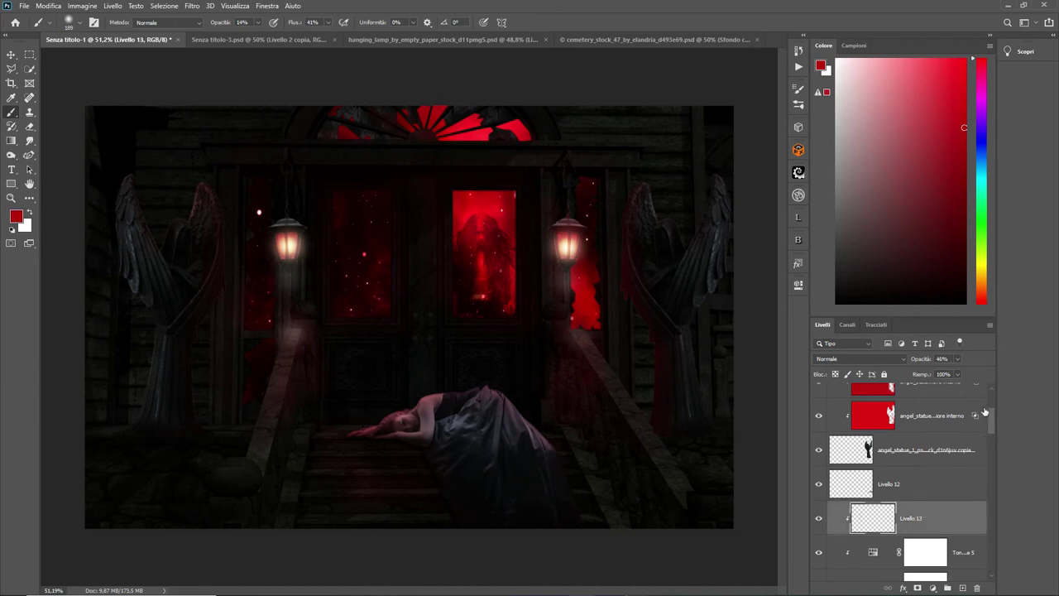
pyautogui.moveTo(987, 412); pyautogui.dragTo(990, 390)
pyautogui.click(897, 403)
pyautogui.click(957, 359)
pyautogui.moveTo(933, 370); pyautogui.dragTo(940, 374)
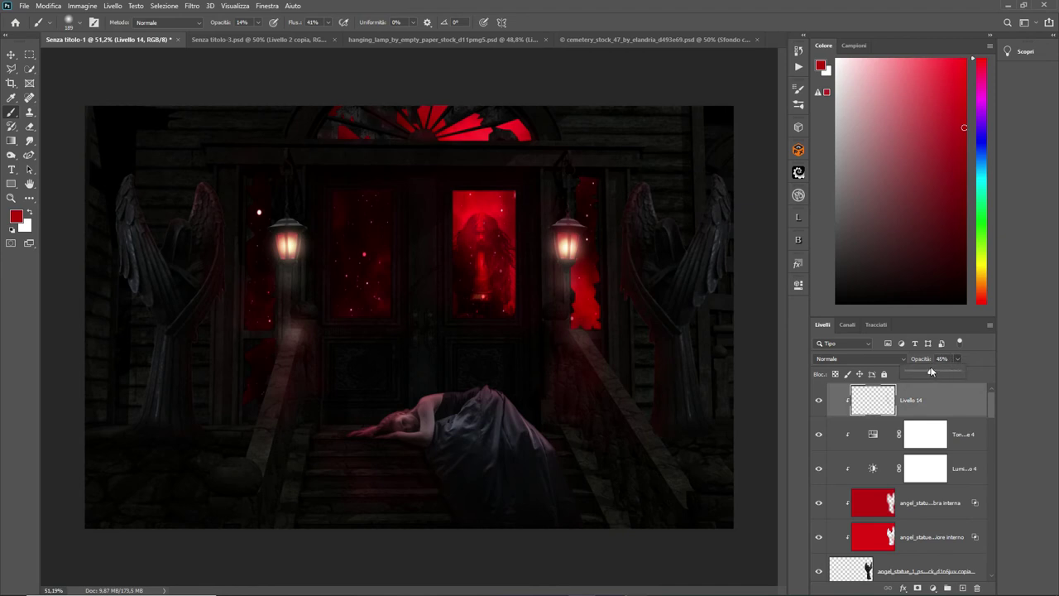
# Step: Add another new empty layer above Livello 14
pyautogui.scroll(-2, 331, 315)
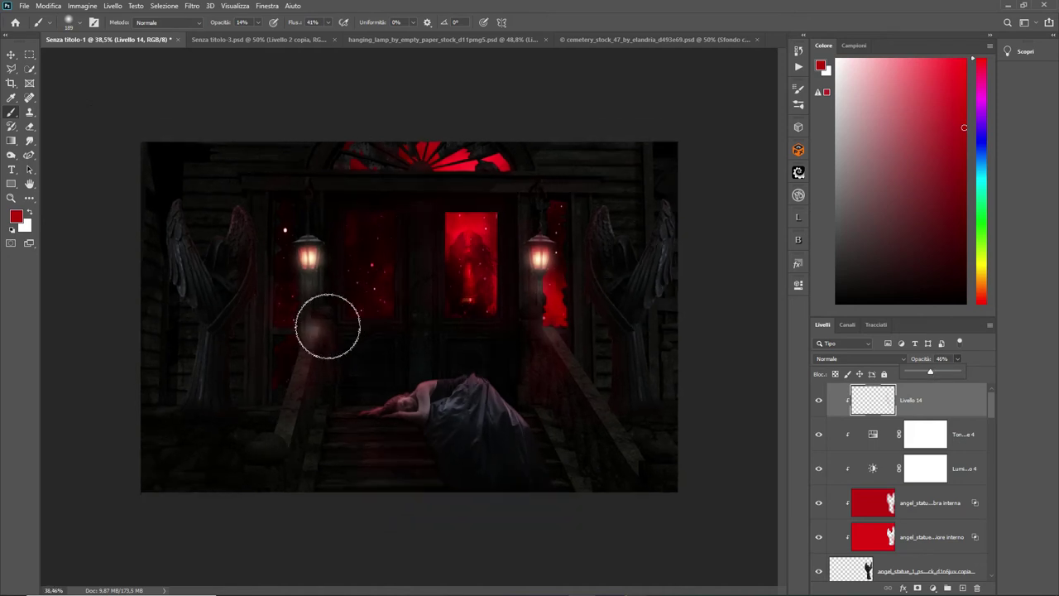
pyautogui.scroll(2, 328, 325)
pyautogui.scroll(-2, 328, 325)
pyautogui.scroll(1, 327, 325)
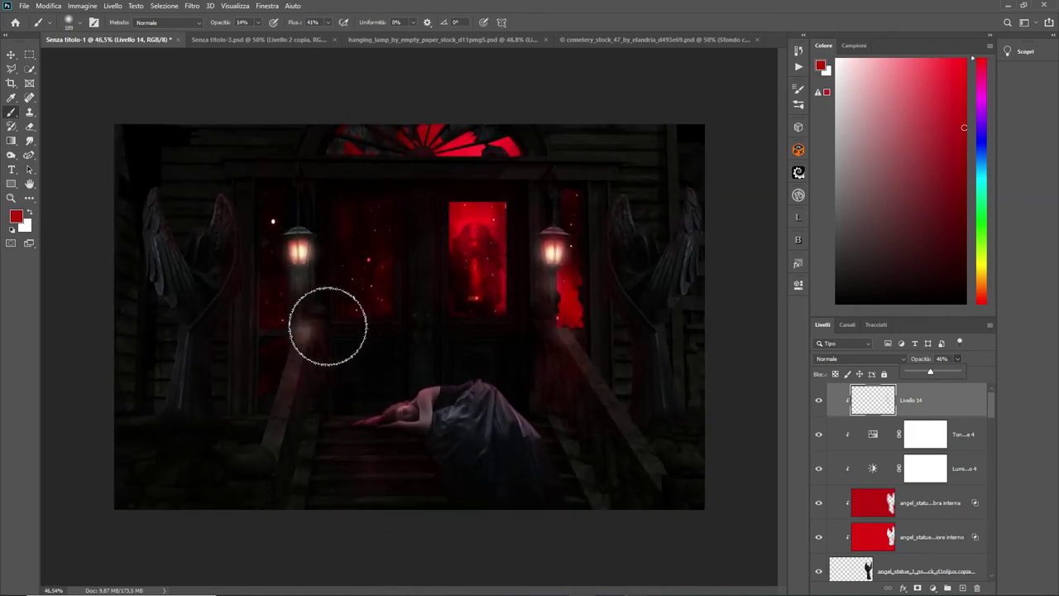
pyautogui.scroll(-1, 990, 406)
pyautogui.scroll(1, 989, 408)
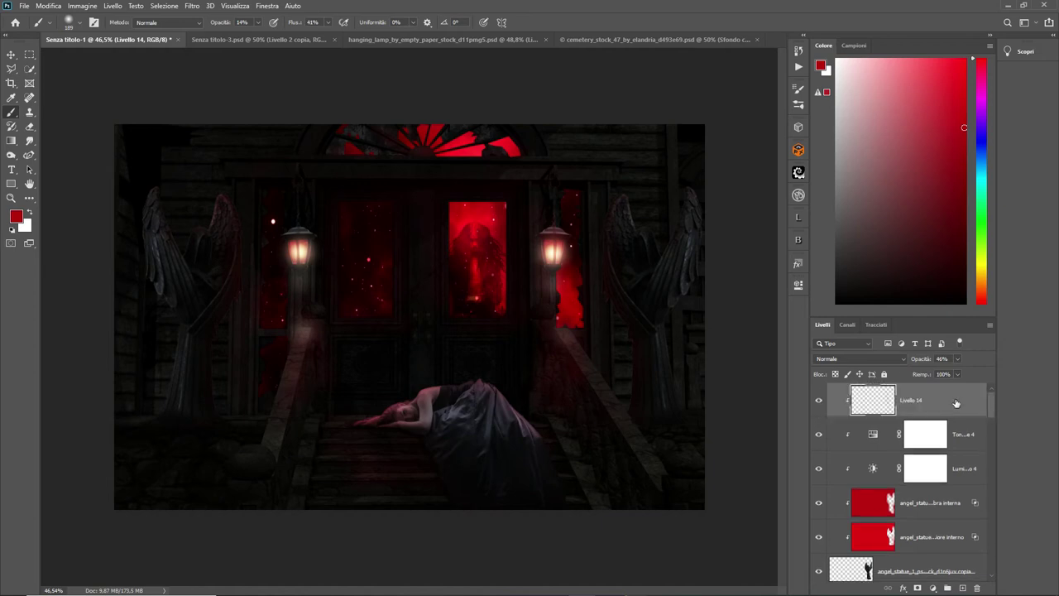
pyautogui.click(964, 588)
# Step: Clip the new layer and paint a cream lantern-coloured glow beside the right lamp
pyautogui.rightClick(923, 405)
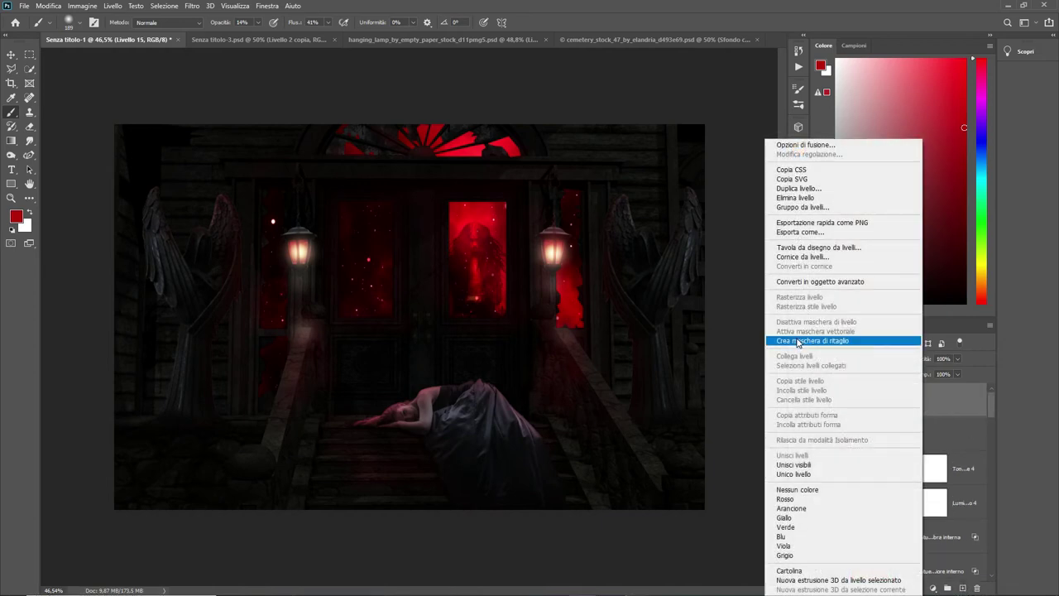
pyautogui.click(799, 340)
pyautogui.click(29, 213)
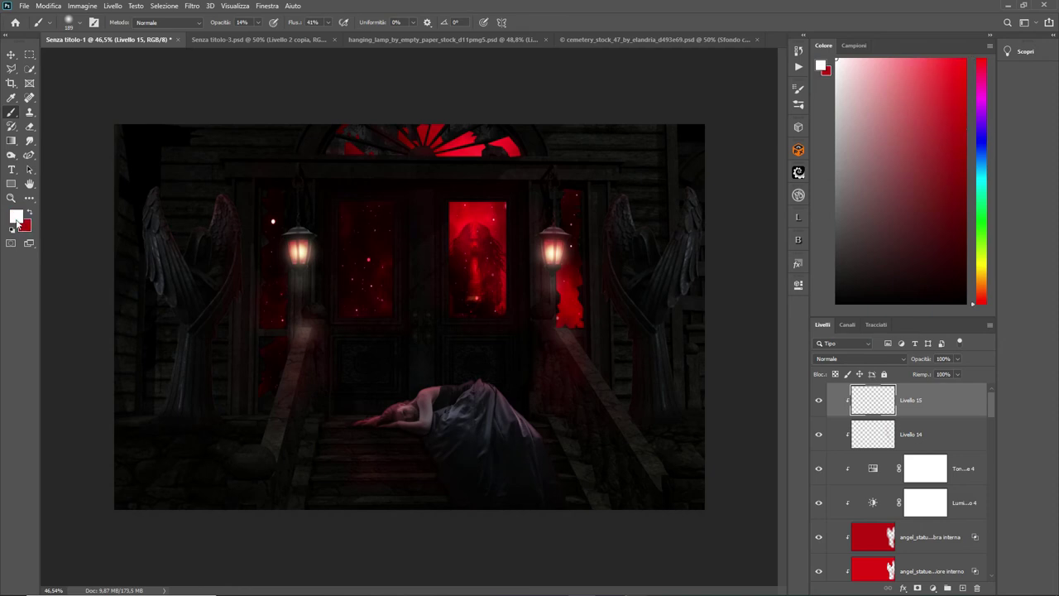
pyautogui.click(17, 219)
pyautogui.click(562, 245)
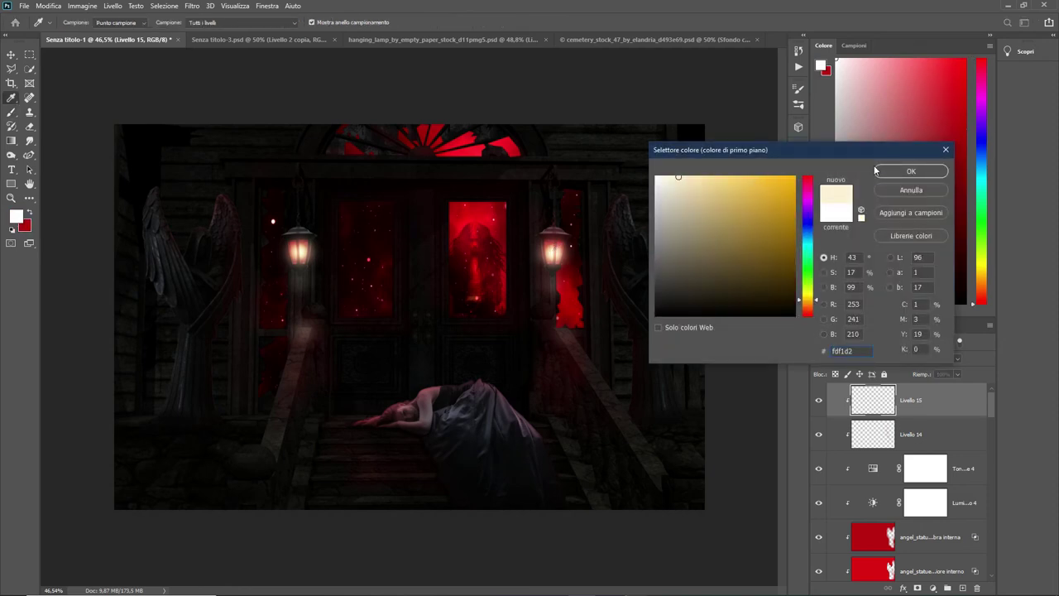
pyautogui.click(910, 171)
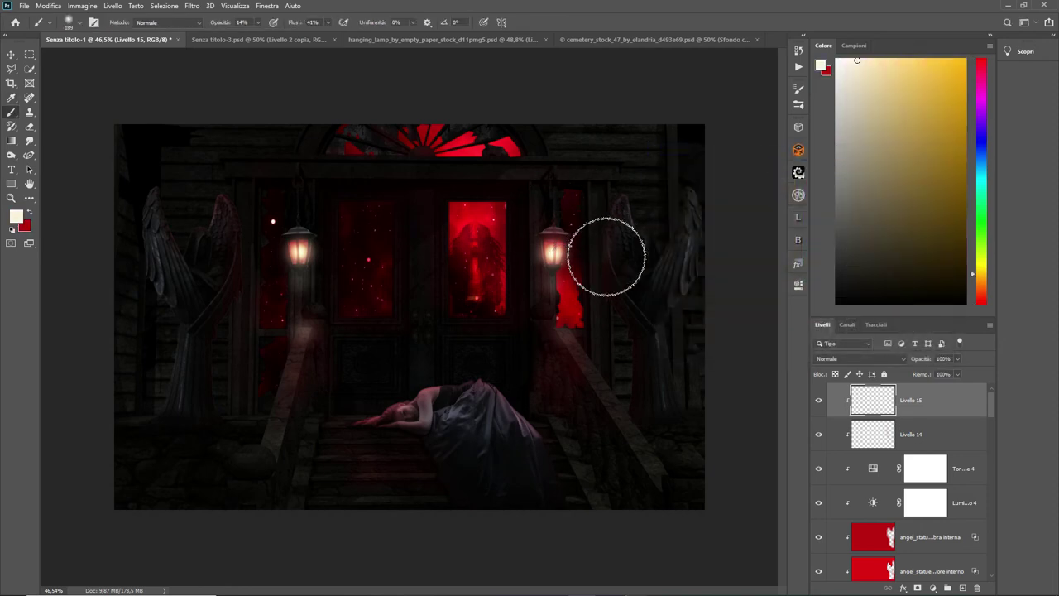
pyautogui.moveTo(606, 256); pyautogui.dragTo(616, 314)
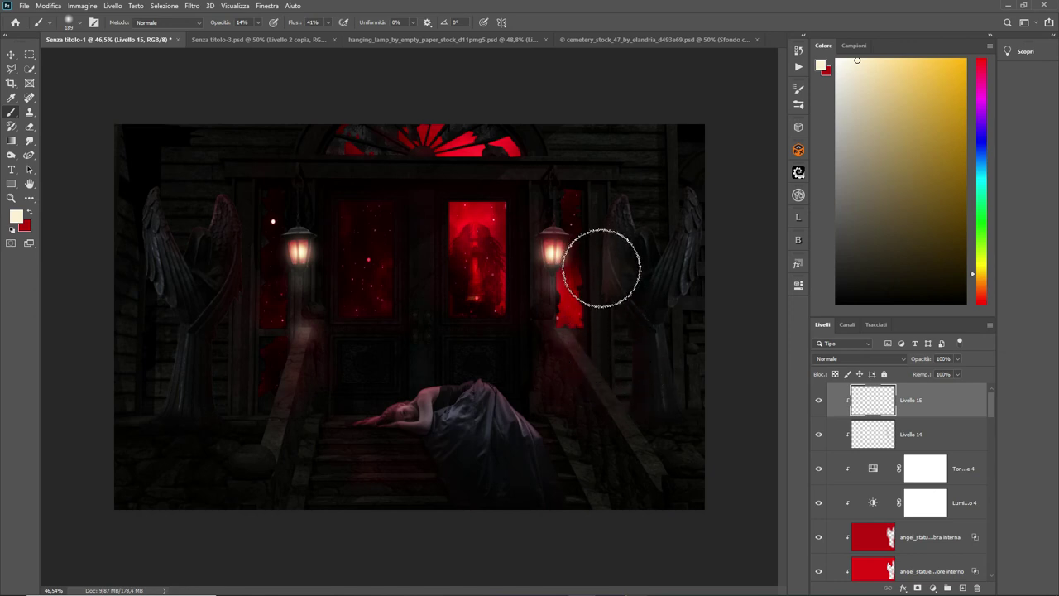
# Step: Set Livello 15 to Scherma lineare (Aggiungi) at 82% opacity
pyautogui.click(902, 359)
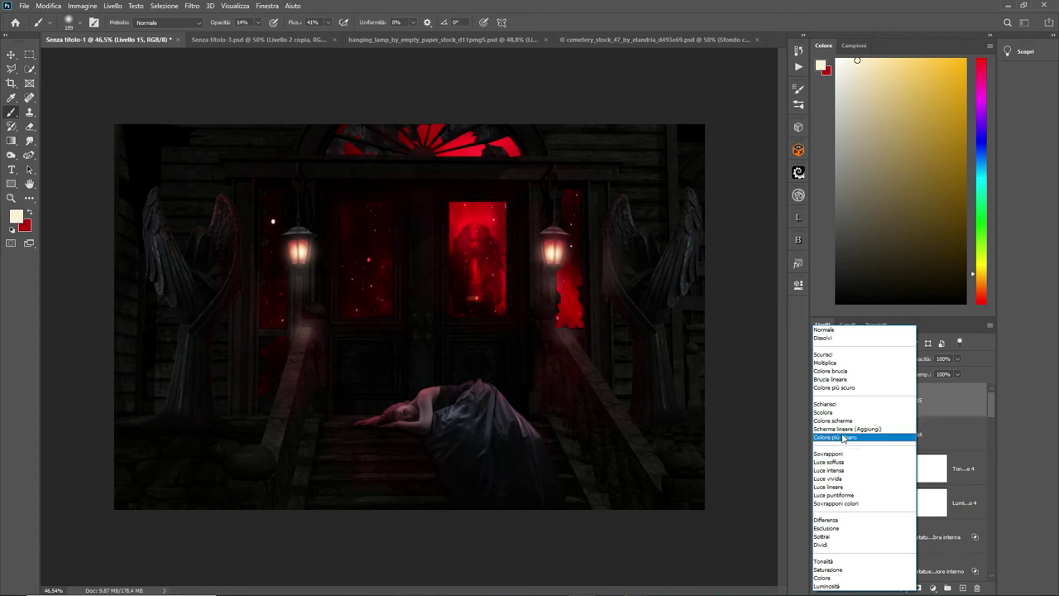
pyautogui.click(844, 429)
pyautogui.moveTo(959, 361); pyautogui.dragTo(950, 375)
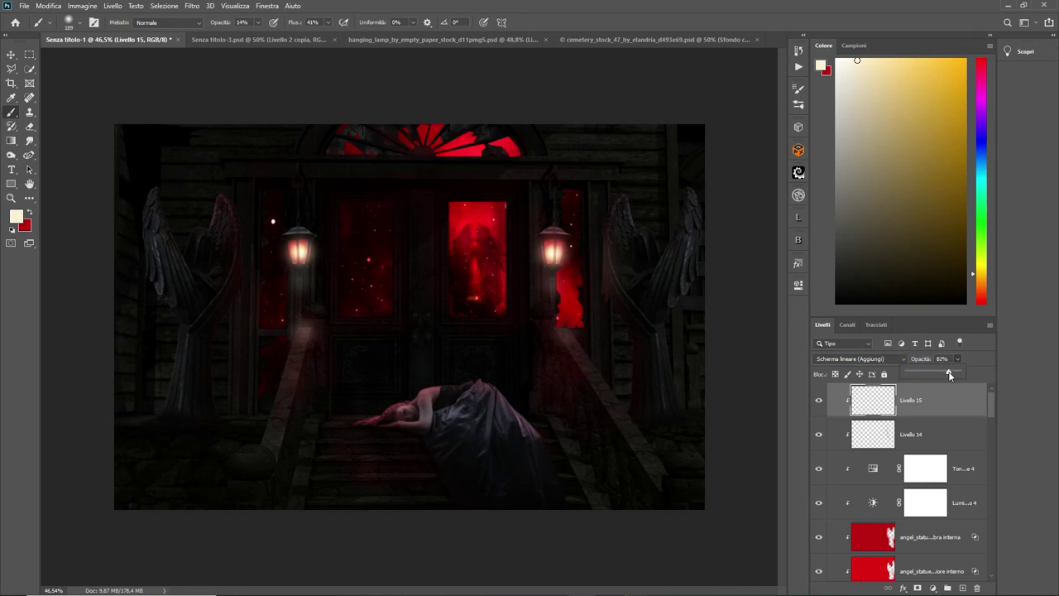
pyautogui.scroll(-3, 993, 422)
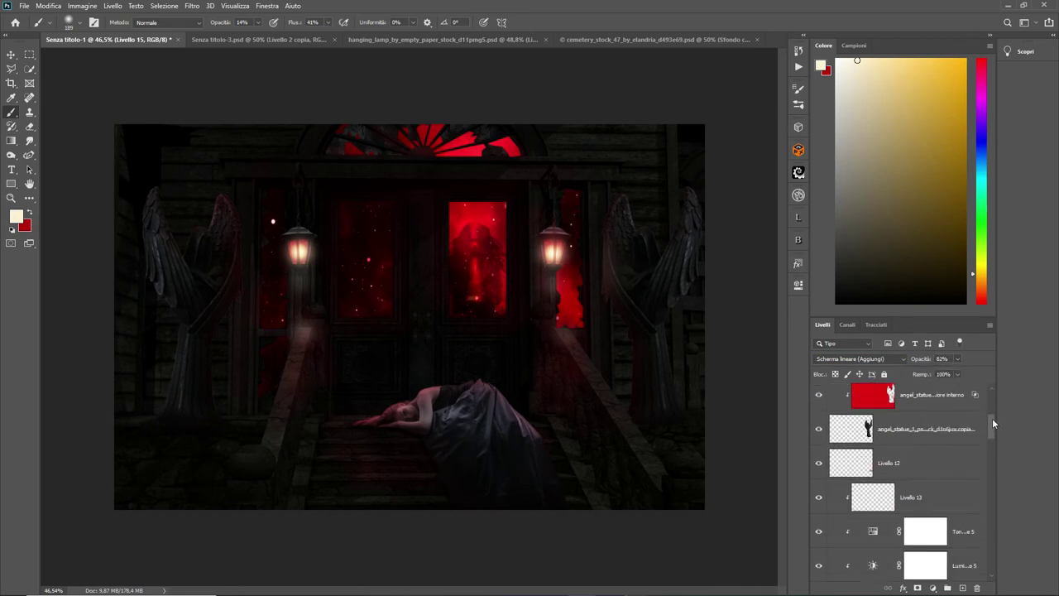
pyautogui.moveTo(992, 411)
pyautogui.mouseDown()
pyautogui.moveTo(992, 381)
pyautogui.moveTo(987, 436)
pyautogui.moveTo(987, 420)
pyautogui.mouseUp()
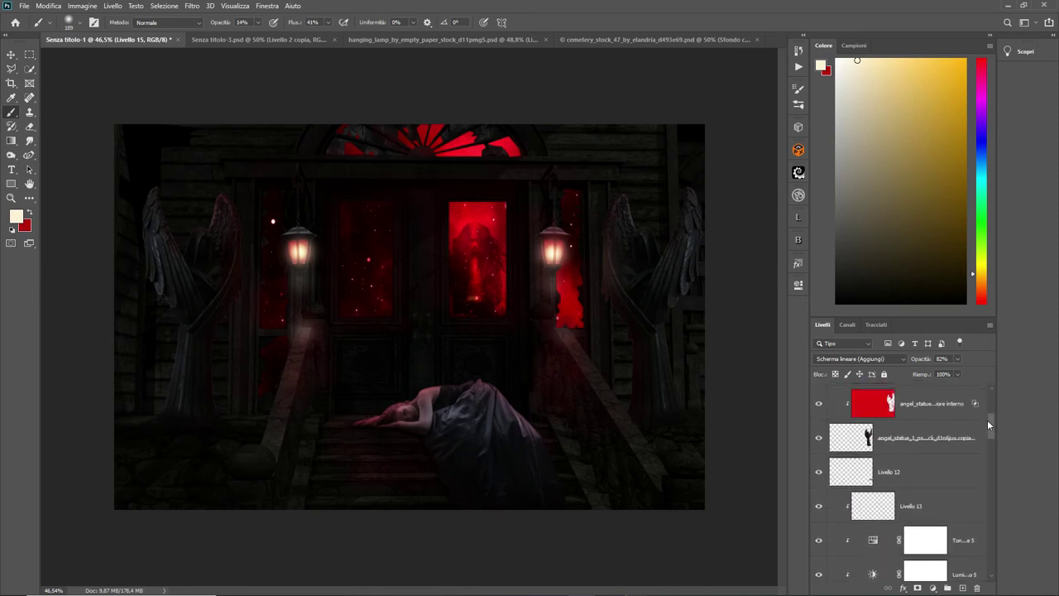
# Step: Add a new layer, Livello 16, clipped above Livello 13
pyautogui.click(946, 505)
pyautogui.click(962, 589)
pyautogui.rightClick(939, 508)
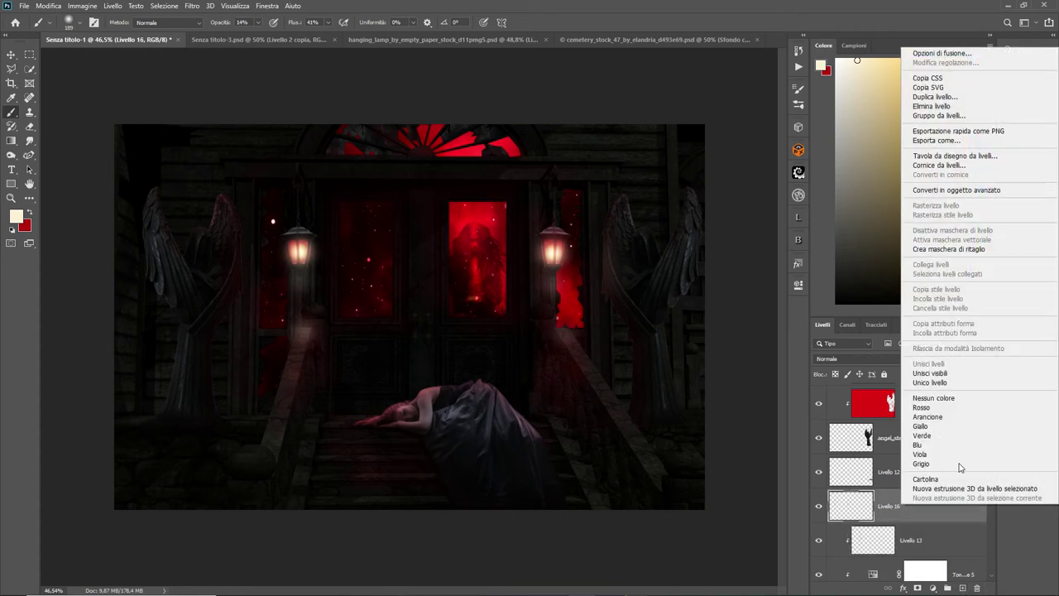
pyautogui.click(949, 249)
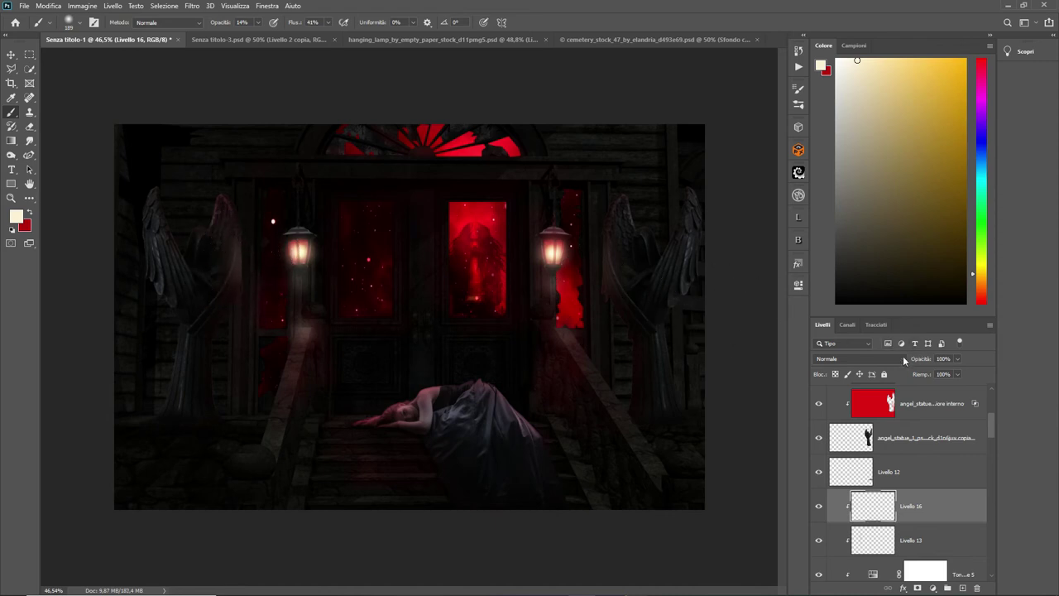
# Step: Set Livello 16 to Scherma lineare (Aggiungi) at about 35% opacity
pyautogui.click(901, 360)
pyautogui.click(845, 429)
pyautogui.moveTo(934, 372); pyautogui.dragTo(929, 371)
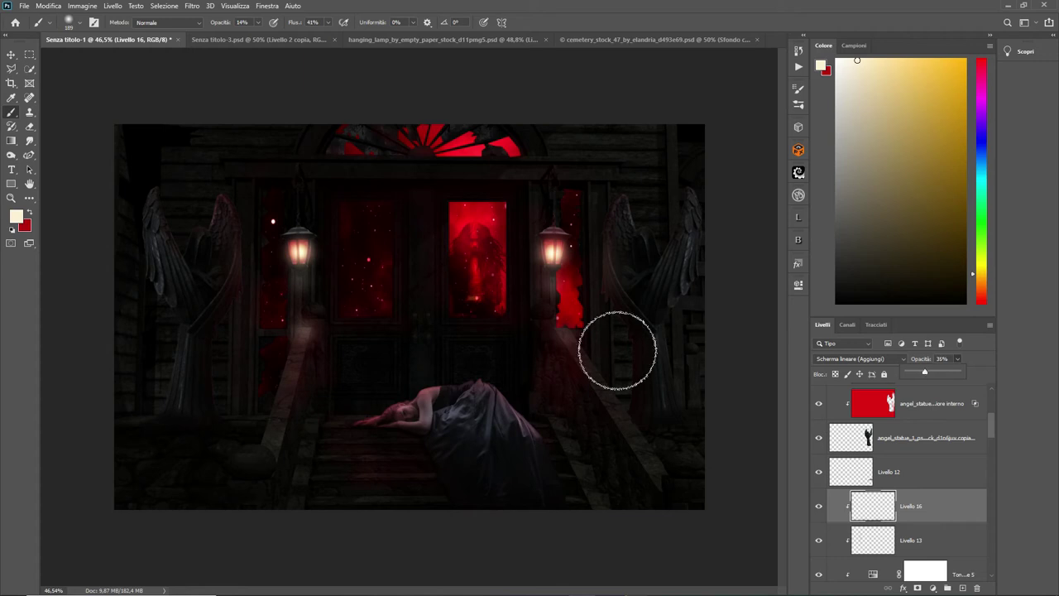
pyautogui.scroll(3, 532, 347)
pyautogui.scroll(-2, 532, 347)
pyautogui.scroll(-2, 532, 347)
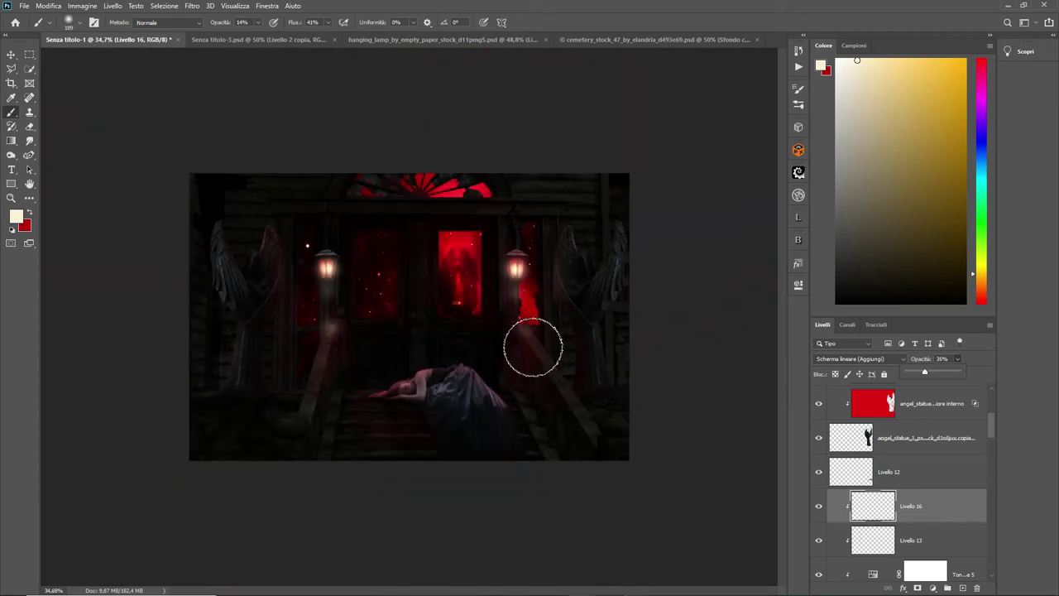
pyautogui.scroll(1, 532, 347)
pyautogui.scroll(-2, 532, 348)
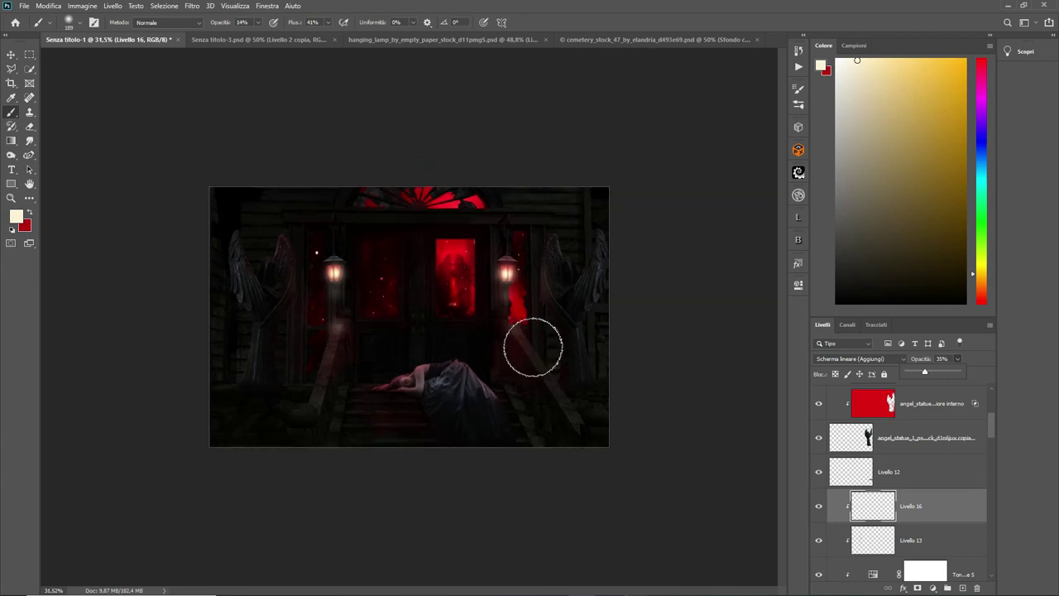
pyautogui.scroll(2, 532, 346)
pyautogui.scroll(1, 533, 346)
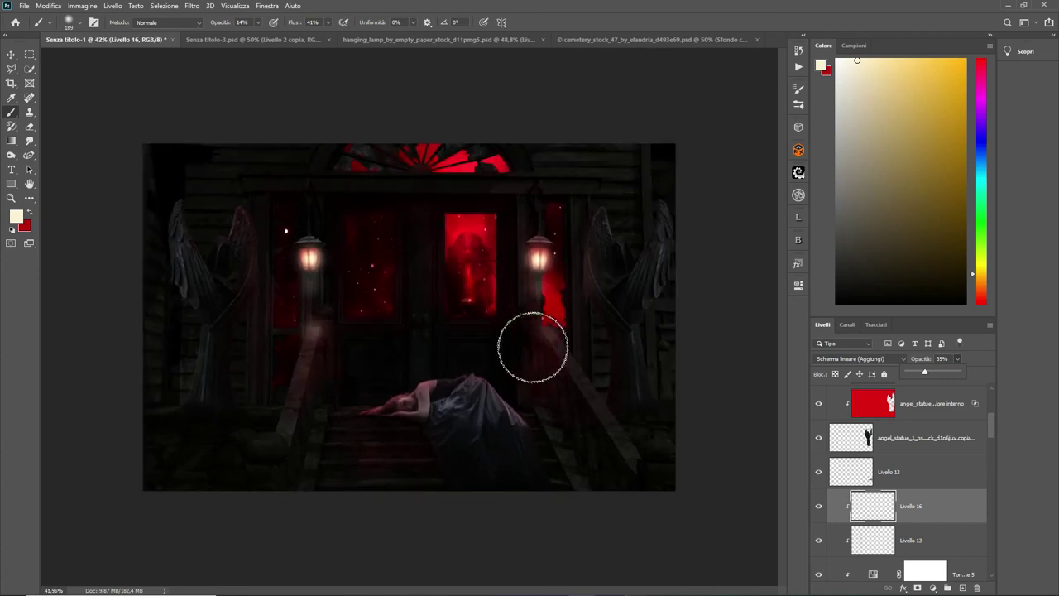
pyautogui.scroll(3, 993, 428)
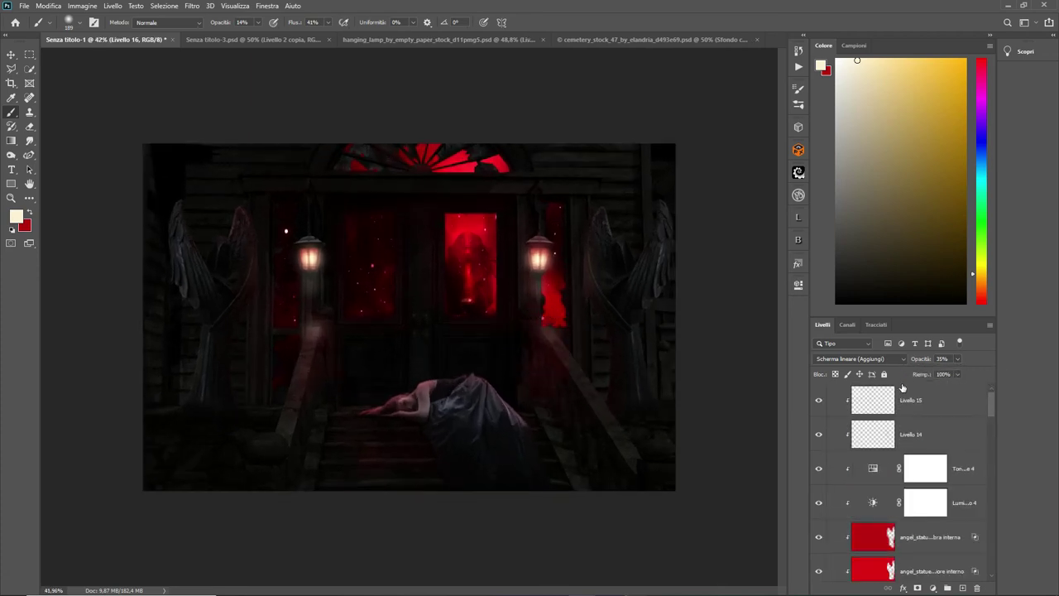
# Step: Close the cemetery stock and hanging lamp documents
pyautogui.click(899, 393)
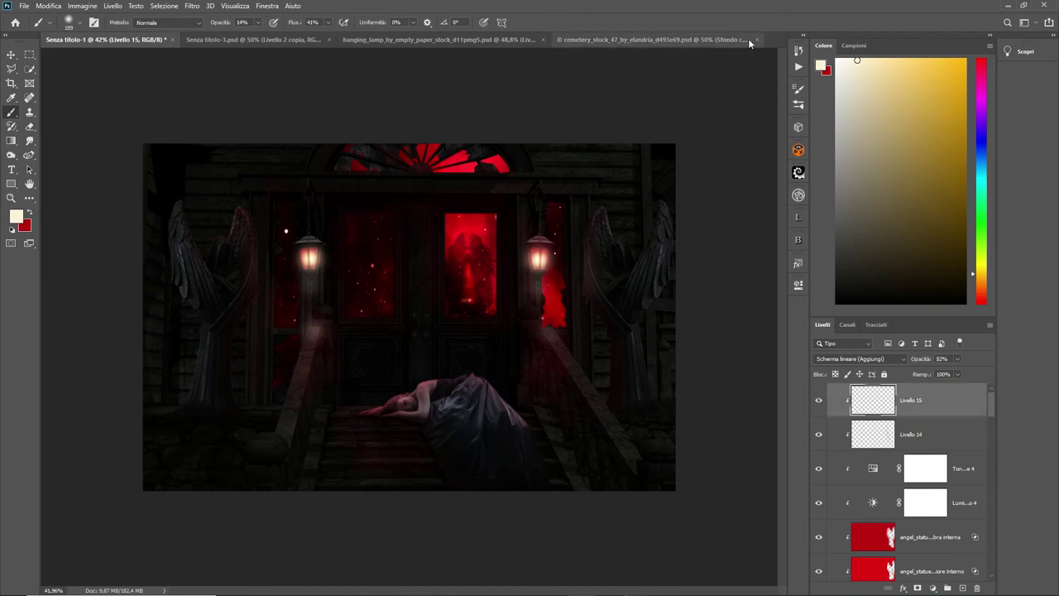
pyautogui.click(574, 41)
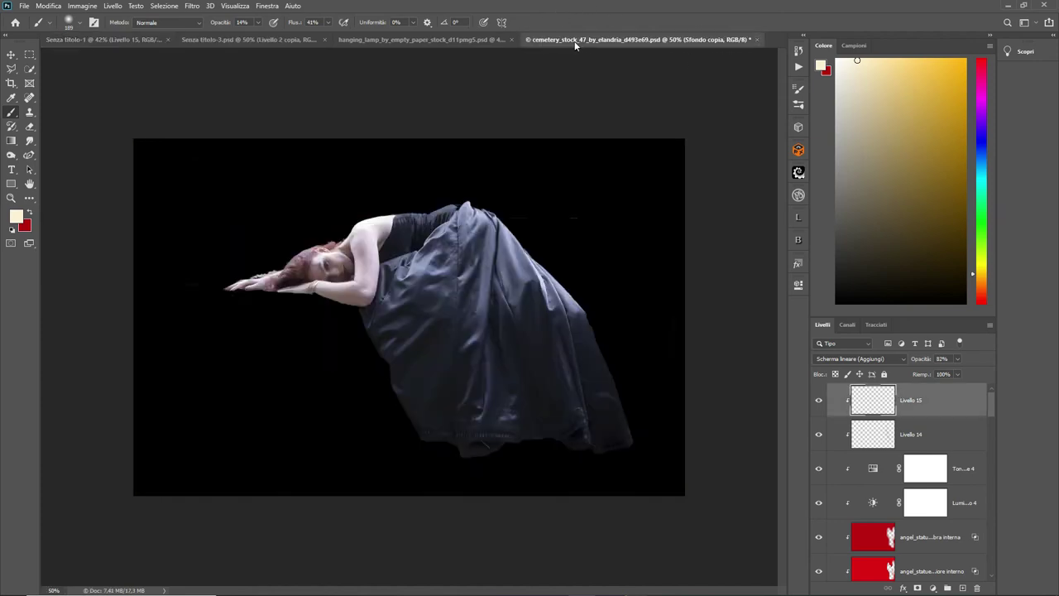
pyautogui.hotkey('ctrl', 'w')
pyautogui.click(335, 214)
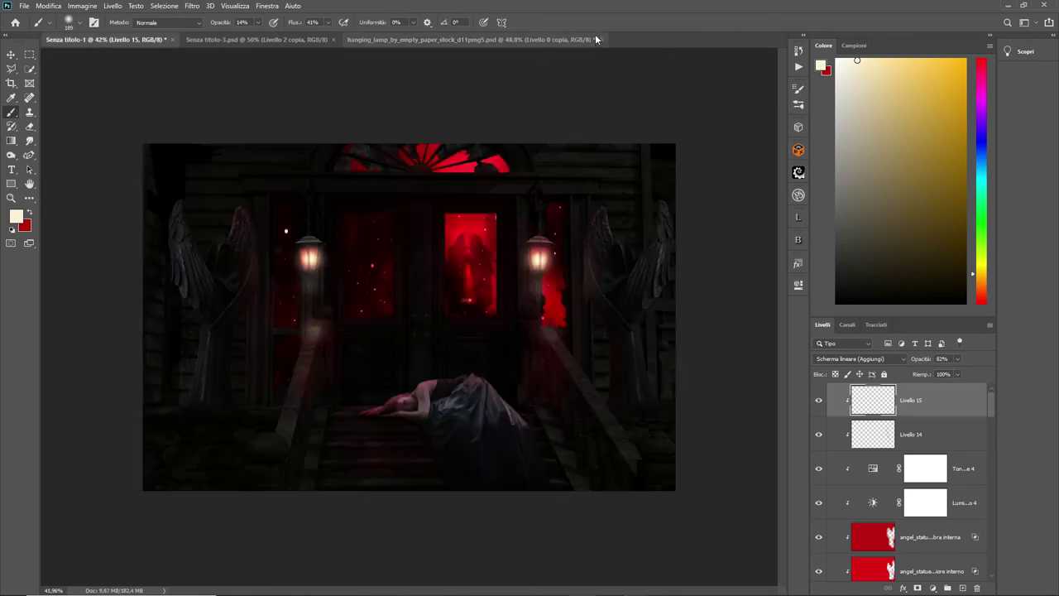
pyautogui.click(602, 39)
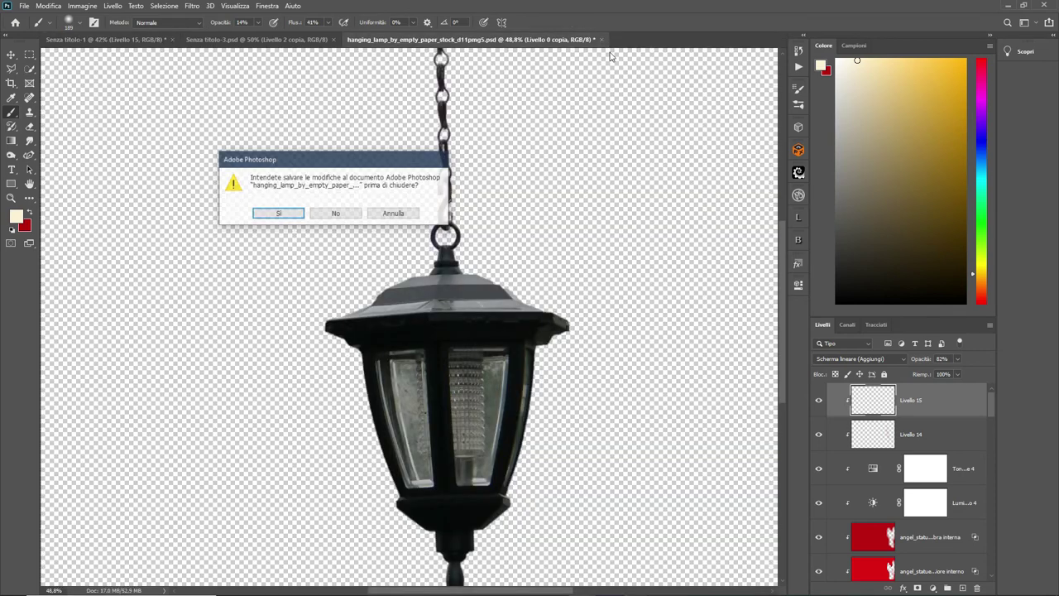
pyautogui.click(339, 212)
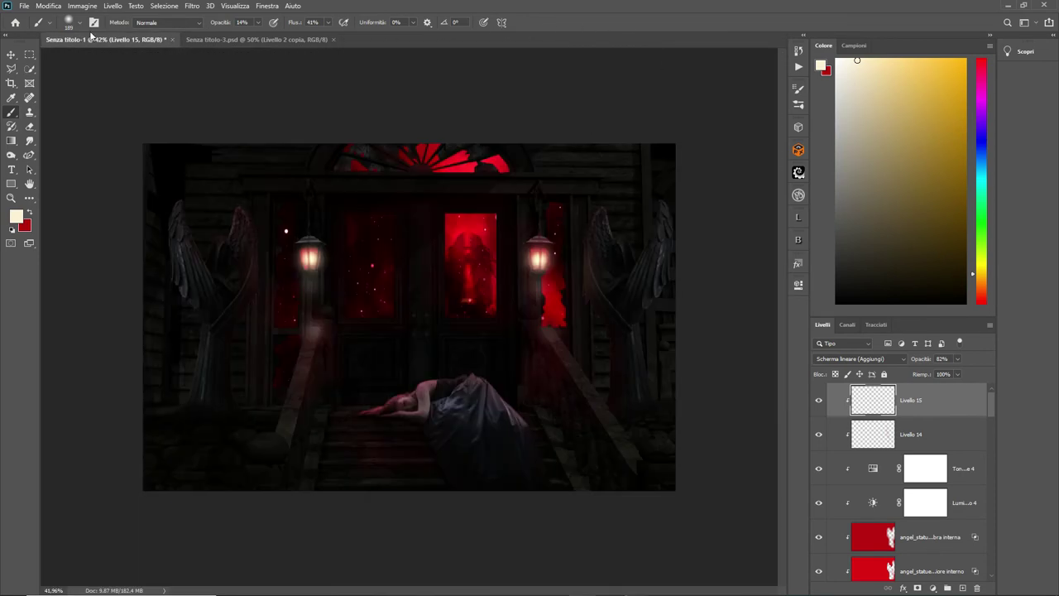
# Step: Open the black cat file free_stock_alphamale_by_onistocke_d9bf0ai.psd
pyautogui.click(24, 5)
pyautogui.click(33, 28)
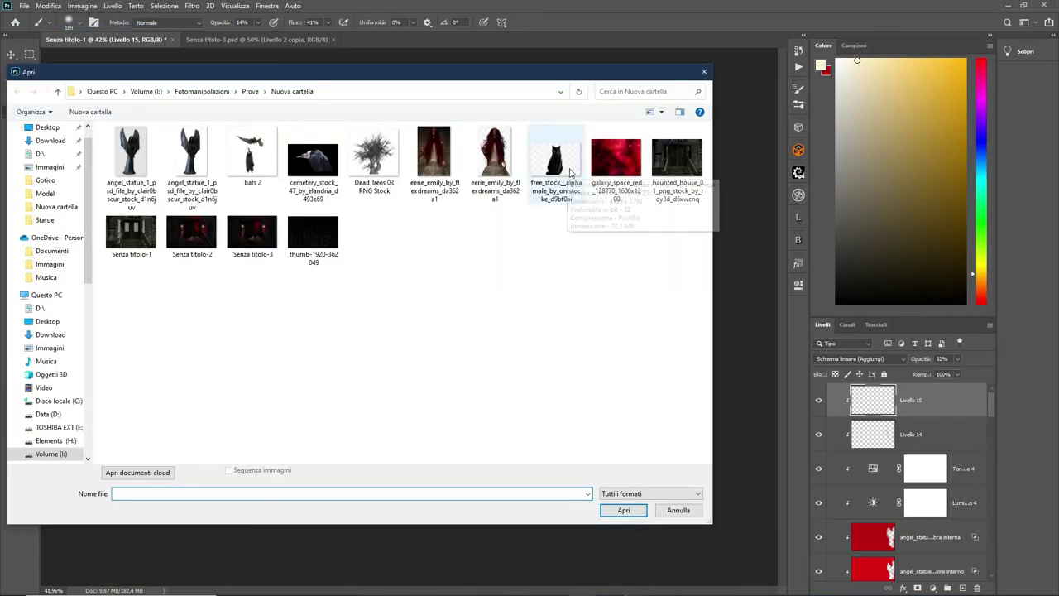
pyautogui.click(547, 182)
pyautogui.click(613, 507)
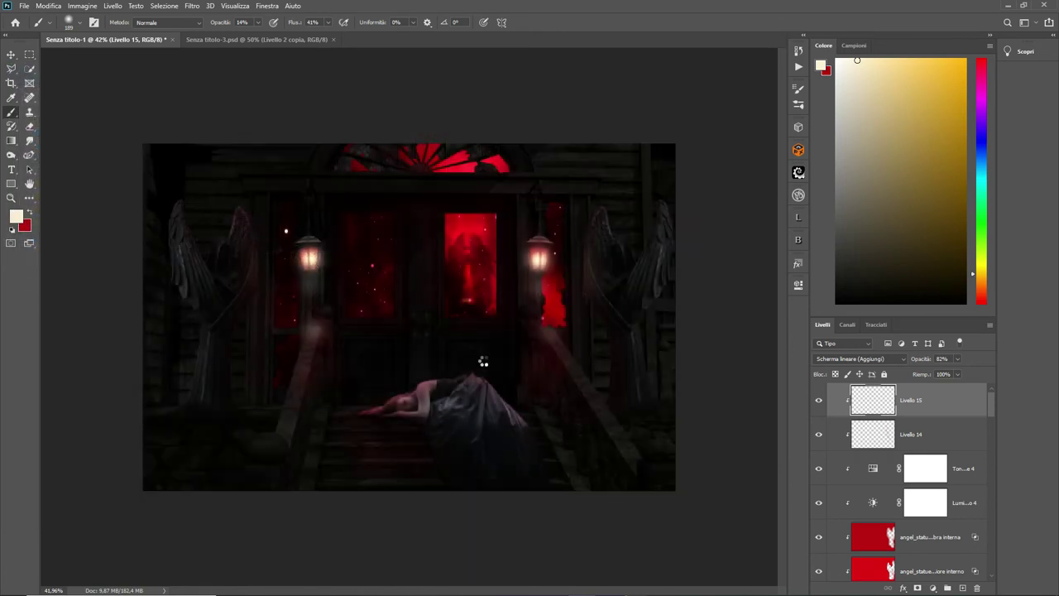
pyautogui.press('v')
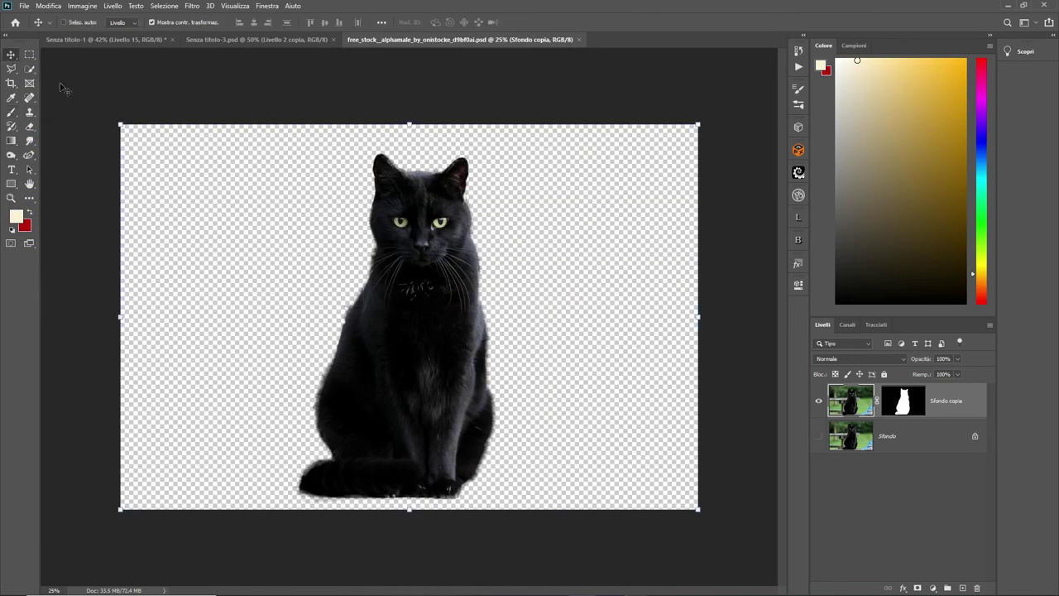
# Step: Apply the cat's layer mask and bring the cat into the main composition
pyautogui.click(819, 441)
pyautogui.rightClick(902, 406)
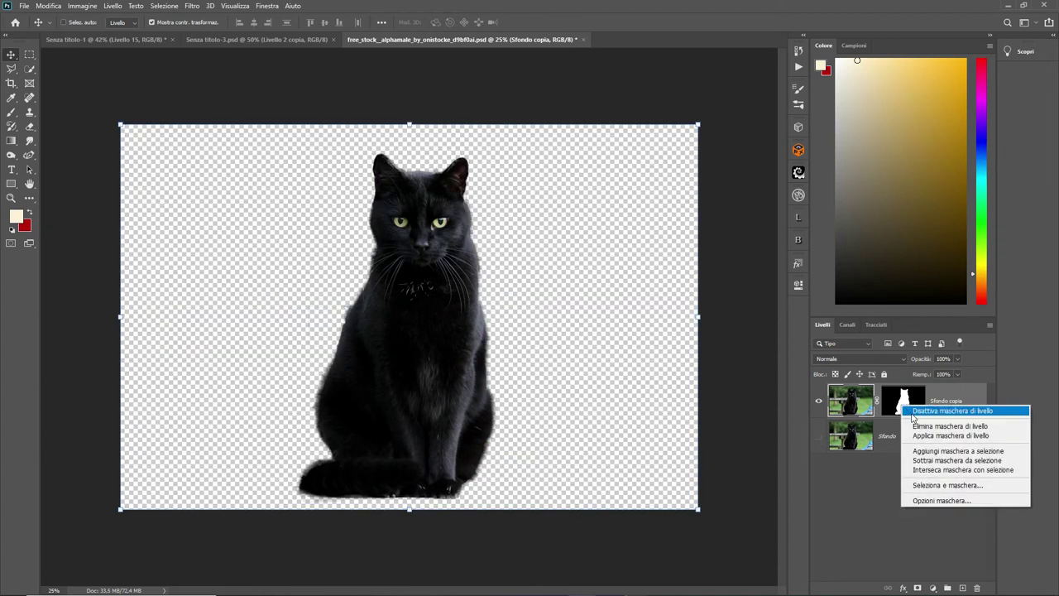
pyautogui.click(919, 435)
pyautogui.moveTo(439, 216)
pyautogui.mouseDown()
pyautogui.moveTo(118, 42)
pyautogui.moveTo(286, 352)
pyautogui.mouseUp()
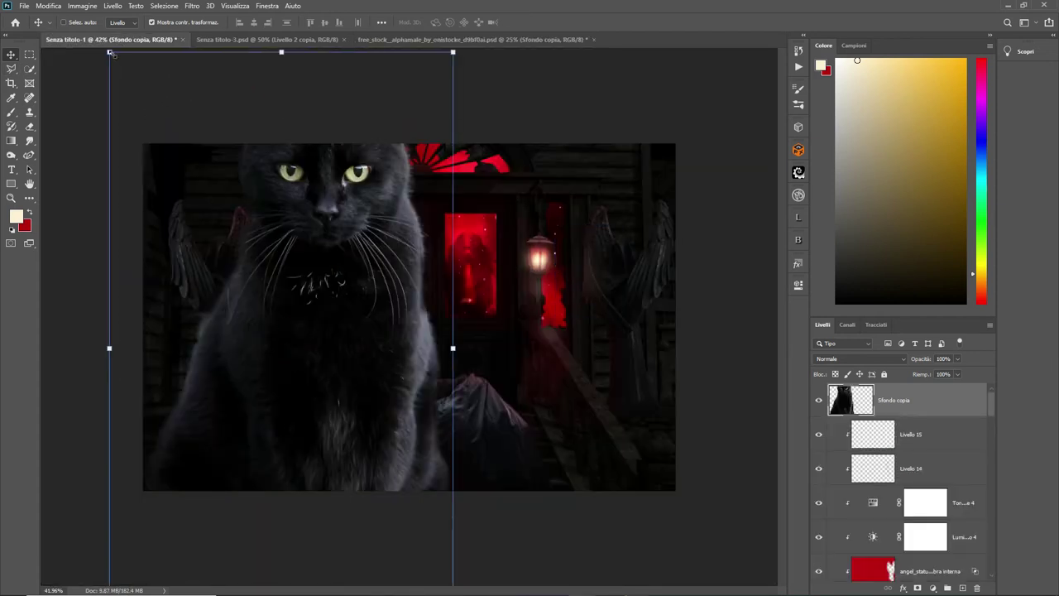
# Step: Scale the cat down and place it on the left steps
pyautogui.moveTo(110, 52); pyautogui.dragTo(338, 448)
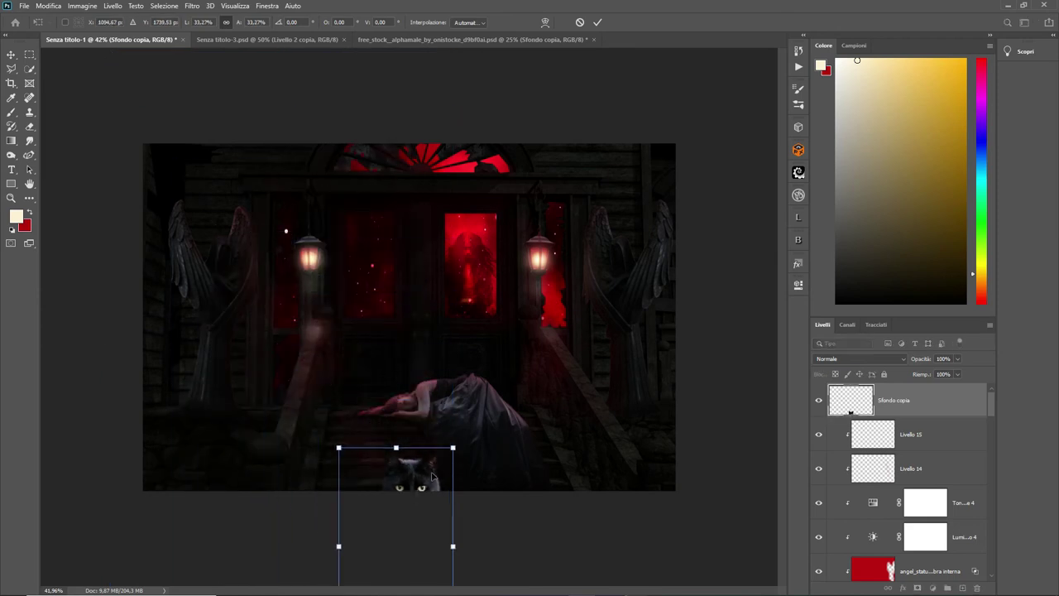
pyautogui.moveTo(431, 478); pyautogui.dragTo(300, 283)
pyautogui.moveTo(207, 254)
pyautogui.mouseDown()
pyautogui.moveTo(245, 365)
pyautogui.moveTo(277, 383)
pyautogui.moveTo(272, 372)
pyautogui.mouseUp()
pyautogui.moveTo(305, 429)
pyautogui.mouseDown()
pyautogui.moveTo(272, 407)
pyautogui.moveTo(278, 418)
pyautogui.mouseUp()
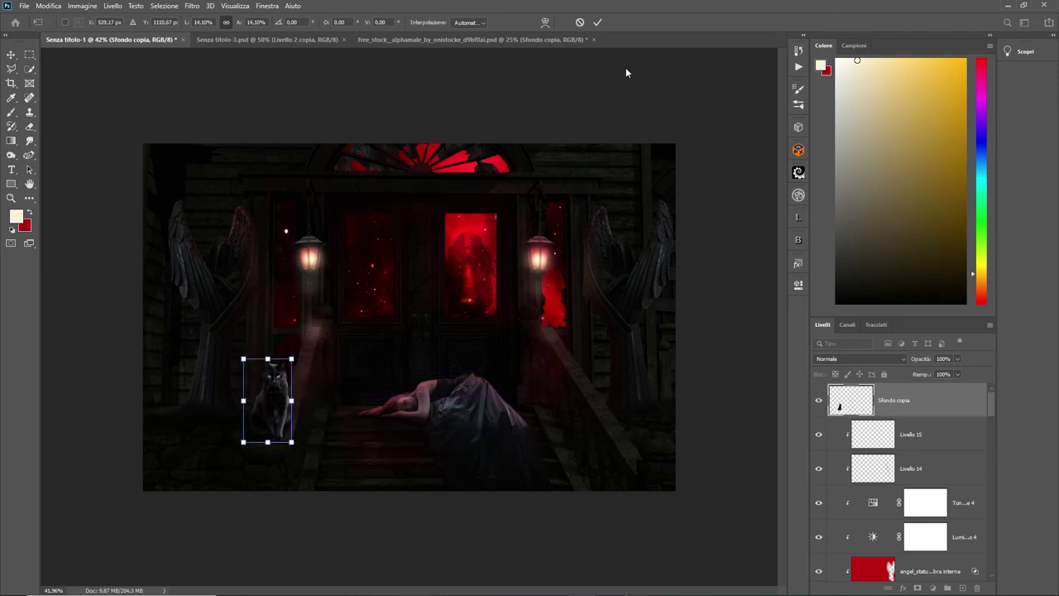
pyautogui.click(597, 23)
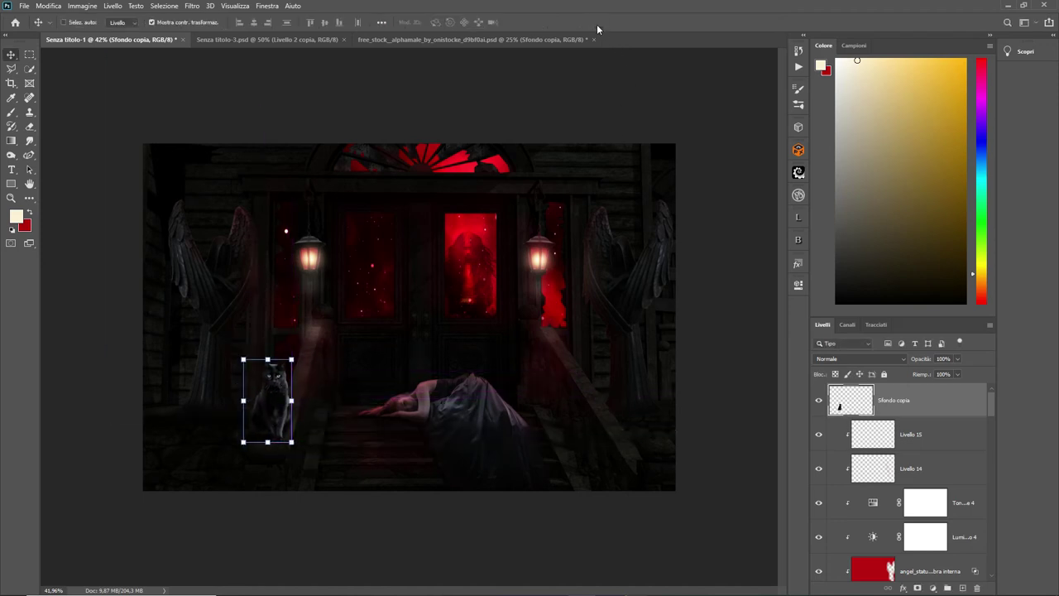
pyautogui.click(29, 54)
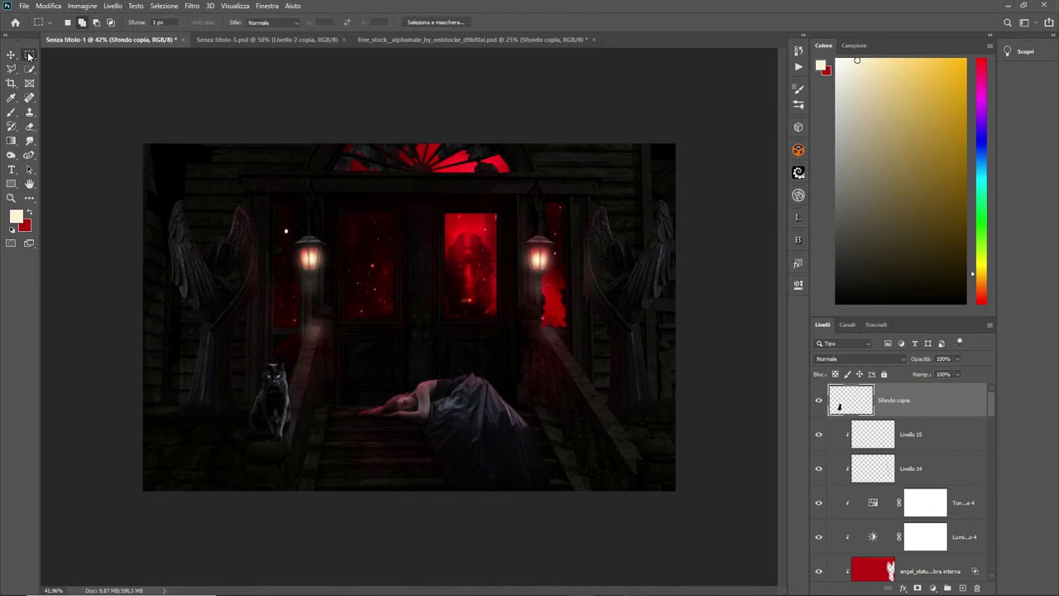
pyautogui.click(11, 54)
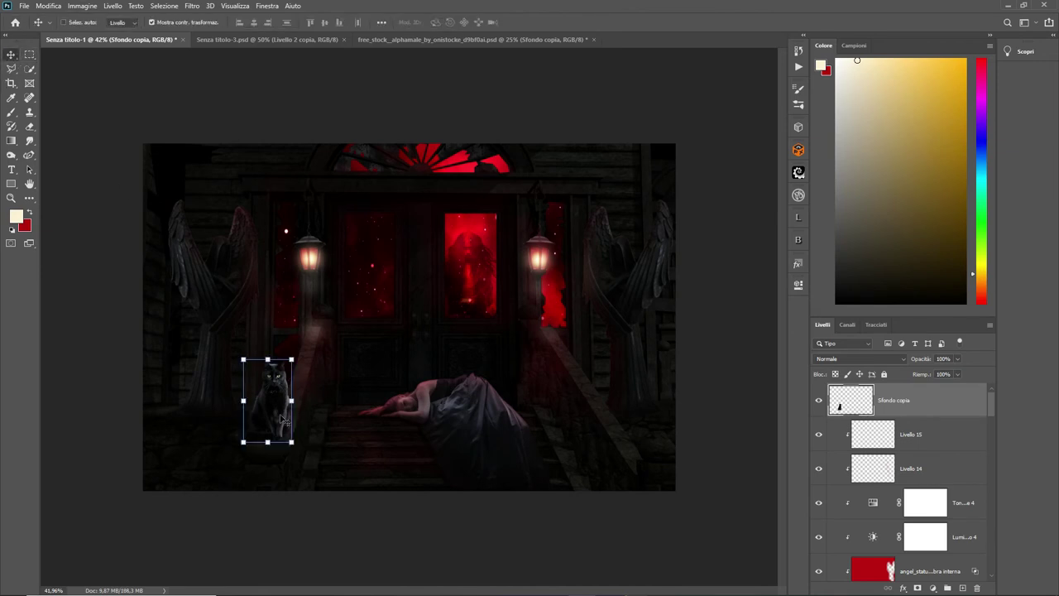
pyautogui.press('Left')
pyautogui.press('Left')
pyautogui.press('Left')
pyautogui.press('Left')
pyautogui.press('Left')
pyautogui.press('Left')
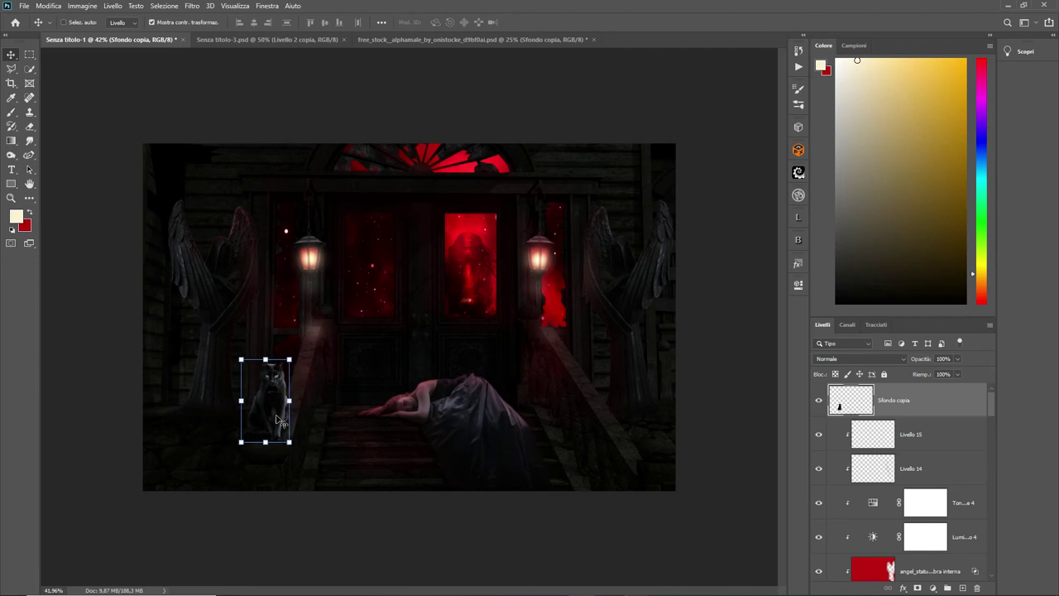
# Step: Darken the cat with a clipped Brightness/Contrast layer at -72 brightness, 17 contrast
pyautogui.click(933, 587)
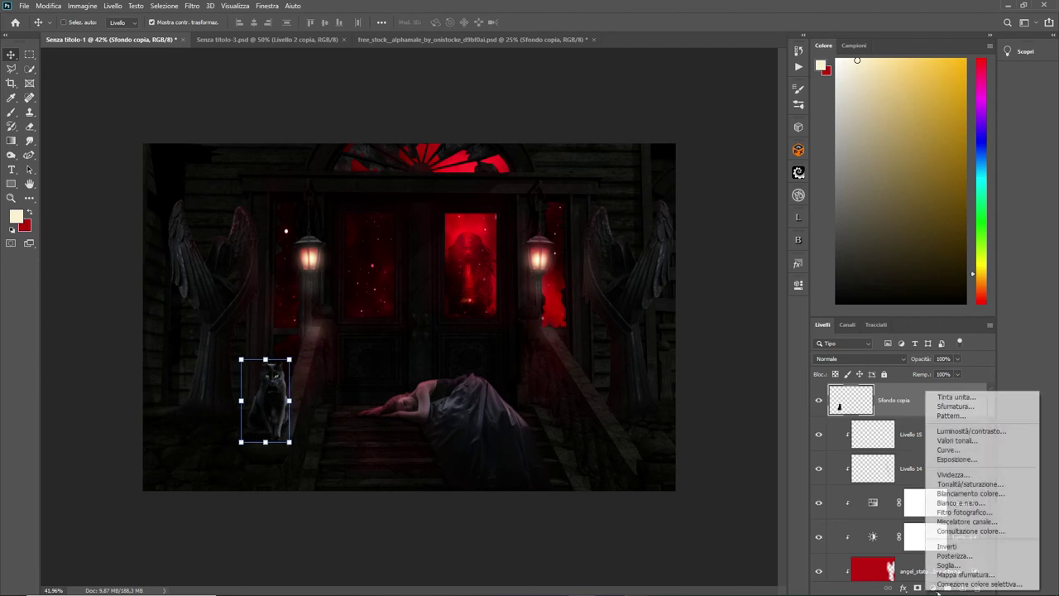
pyautogui.click(992, 431)
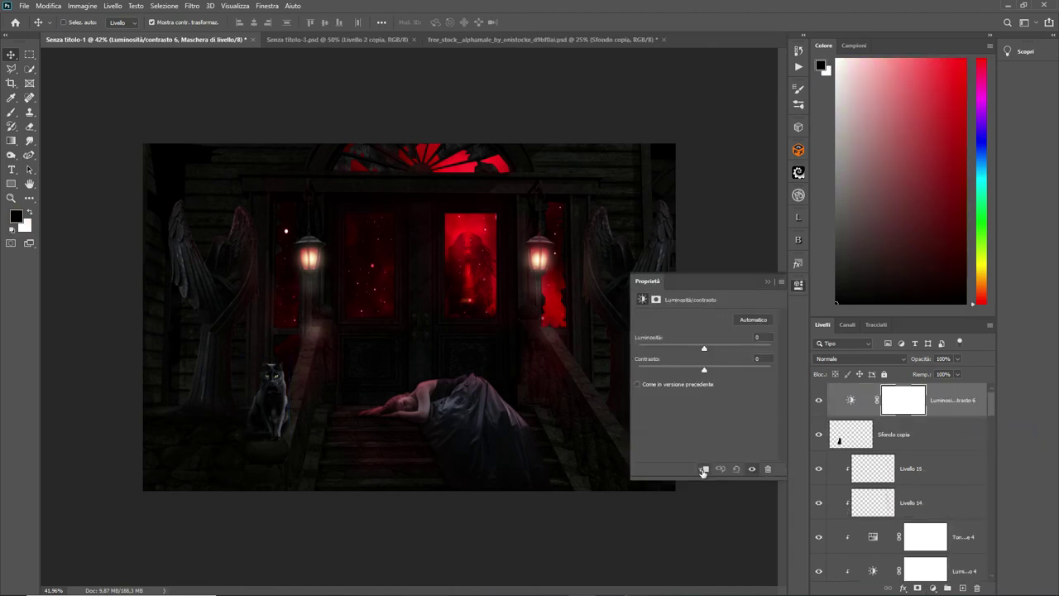
pyautogui.click(703, 468)
pyautogui.moveTo(704, 348)
pyautogui.mouseDown()
pyautogui.moveTo(672, 348)
pyautogui.moveTo(713, 371)
pyautogui.mouseUp()
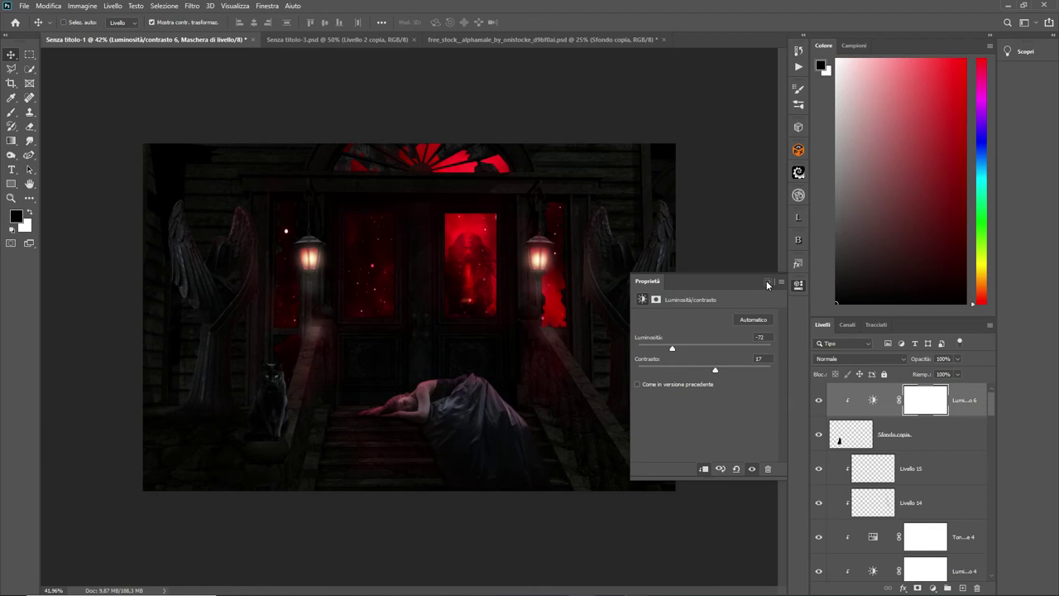
pyautogui.click(767, 282)
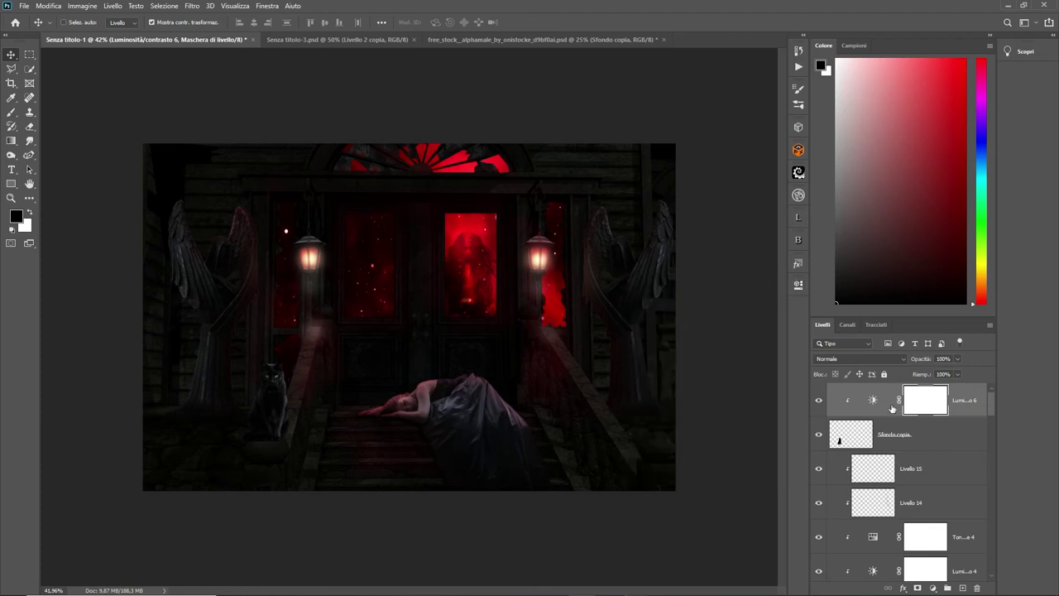
pyautogui.click(869, 436)
pyautogui.click(905, 588)
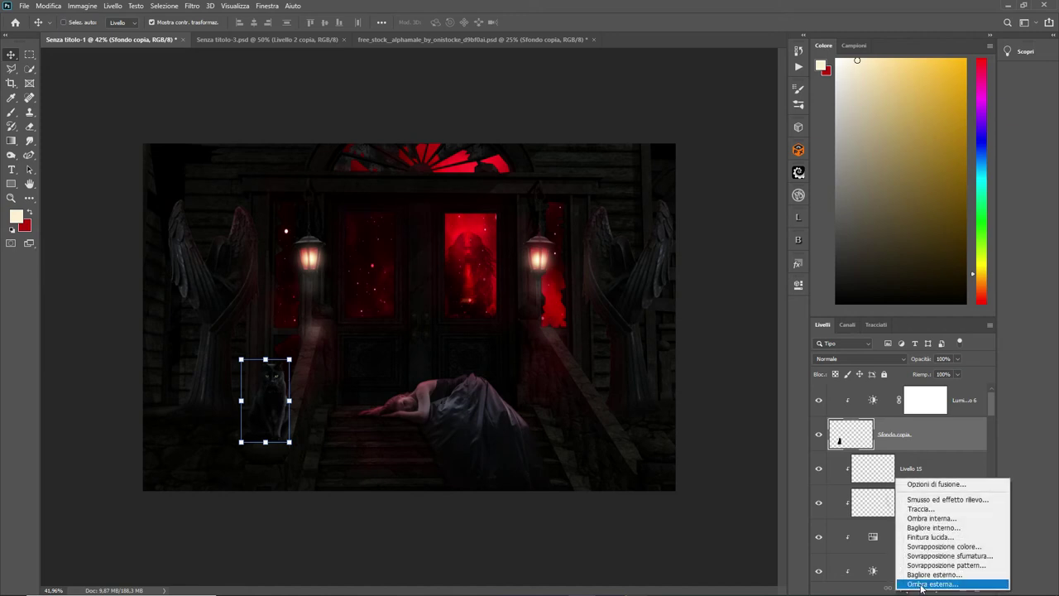
# Step: Add a red Overlay inner glow to the cat at 54% opacity
pyautogui.click(933, 527)
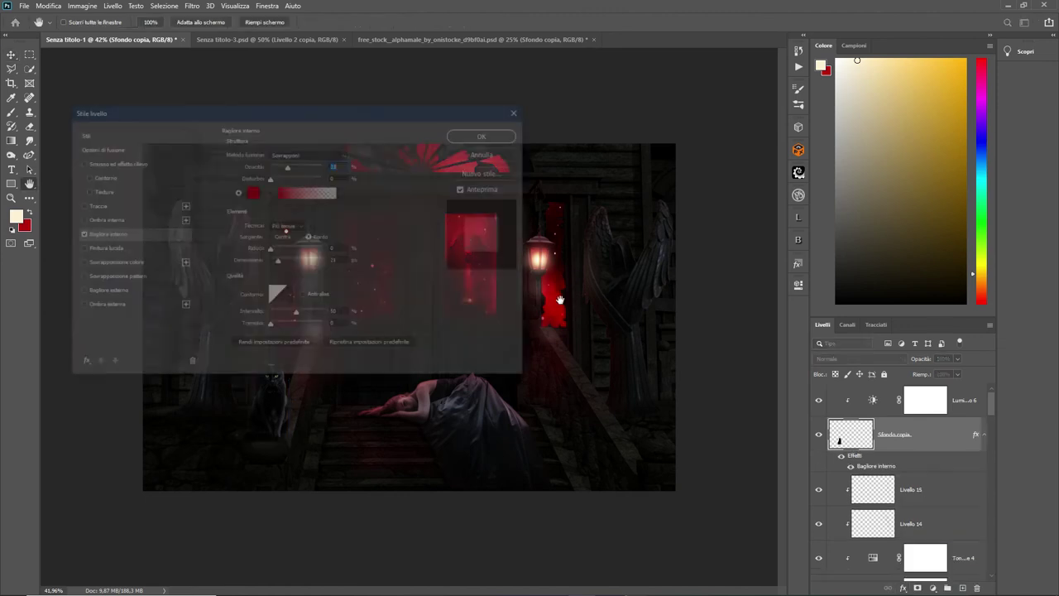
pyautogui.moveTo(330, 114); pyautogui.dragTo(699, 120)
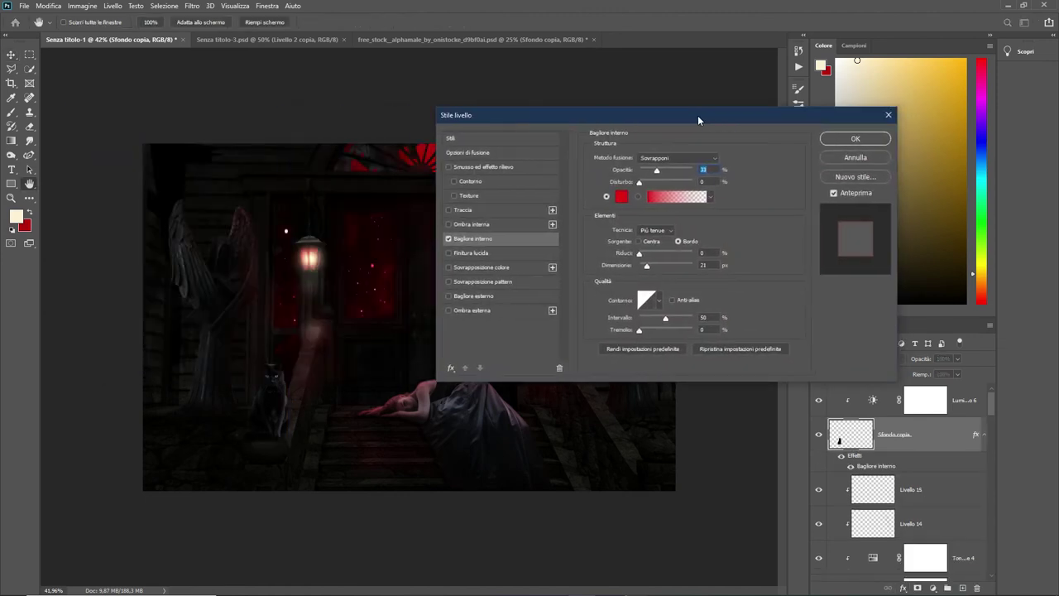
pyautogui.moveTo(647, 266)
pyautogui.mouseDown()
pyautogui.moveTo(668, 266)
pyautogui.moveTo(659, 270)
pyautogui.mouseUp()
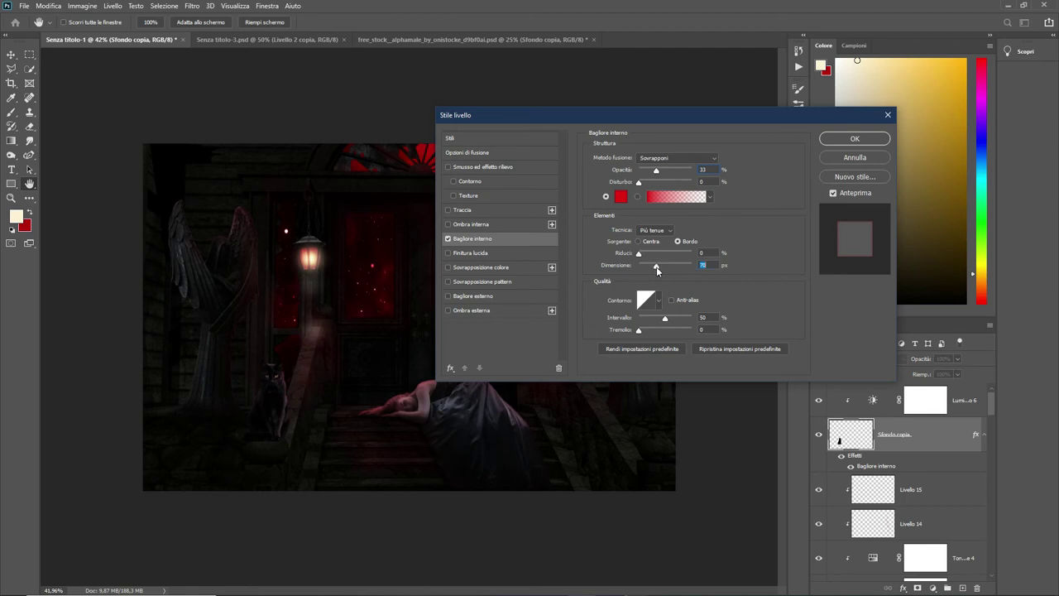
pyautogui.moveTo(656, 172); pyautogui.dragTo(667, 172)
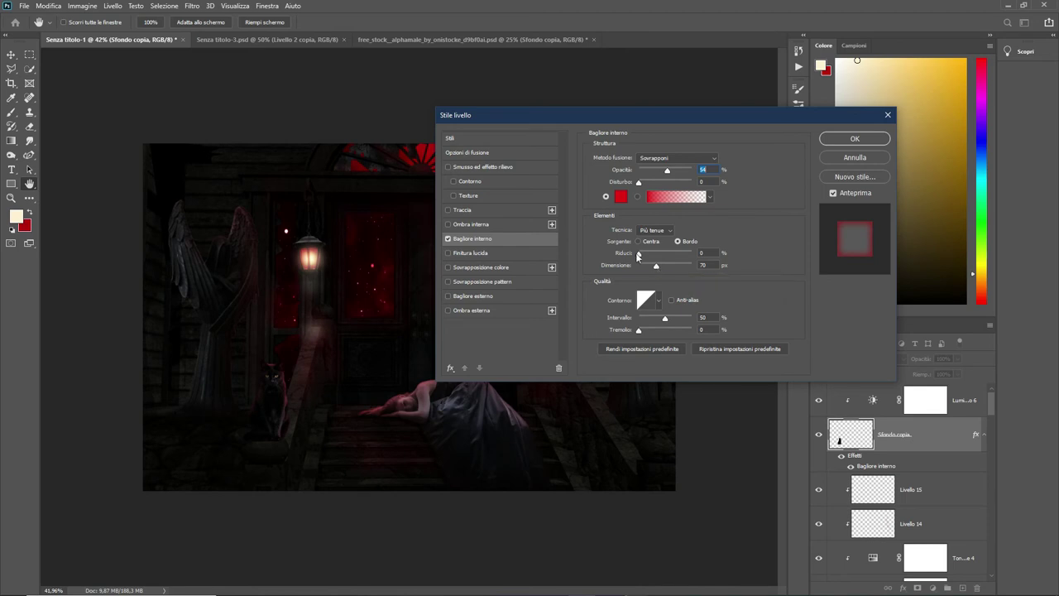
# Step: Try an inner shadow on the cat, switch it off, and set the glow size to 55 px
pyautogui.click(449, 224)
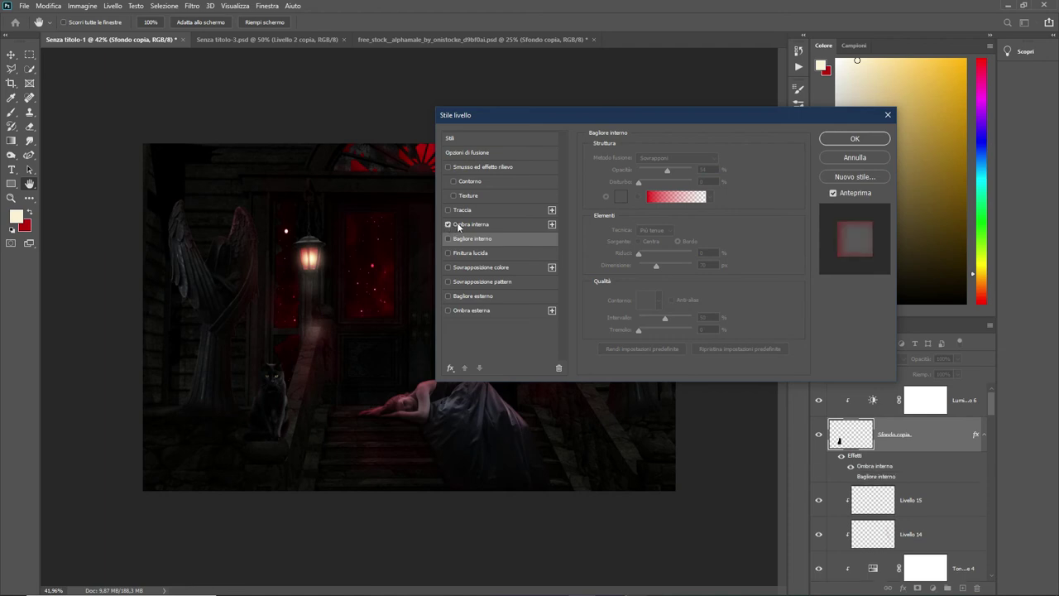
pyautogui.moveTo(672, 177); pyautogui.dragTo(689, 177)
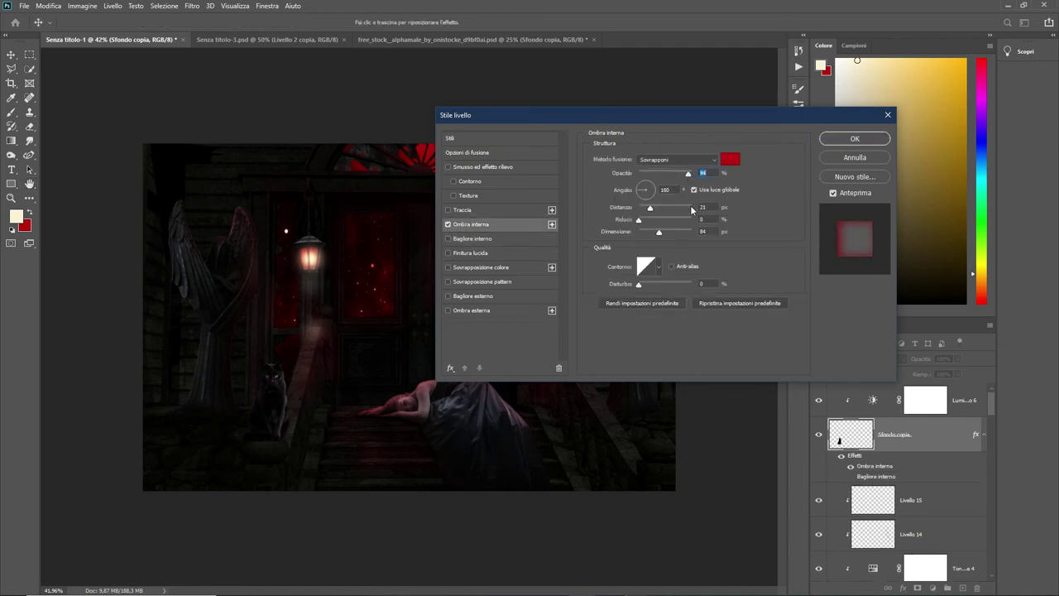
pyautogui.moveTo(652, 210)
pyautogui.mouseDown()
pyautogui.moveTo(666, 211)
pyautogui.moveTo(671, 238)
pyautogui.moveTo(652, 207)
pyautogui.mouseUp()
pyautogui.click(448, 224)
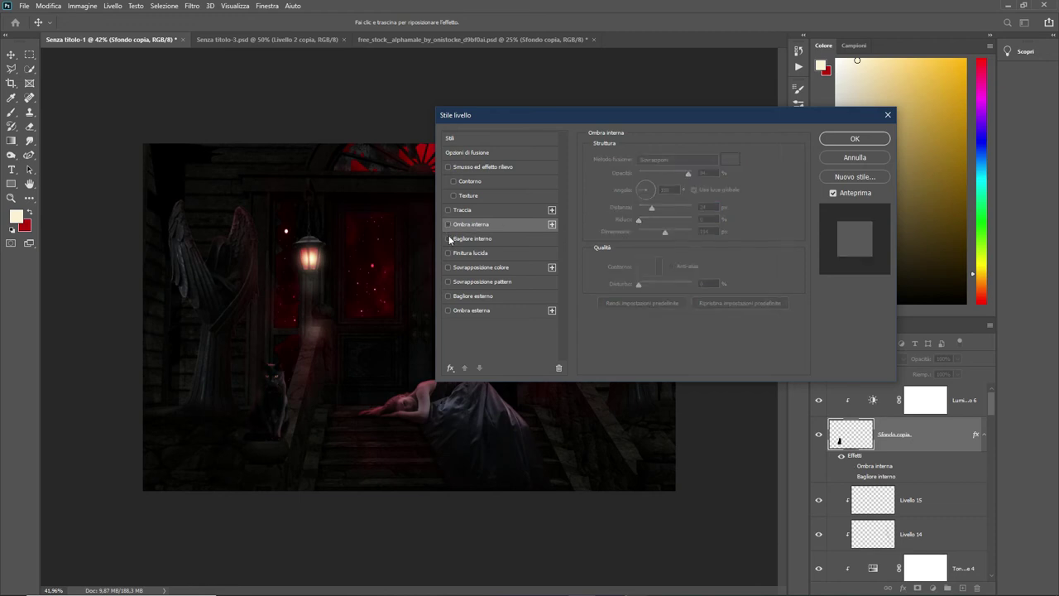
pyautogui.click(471, 238)
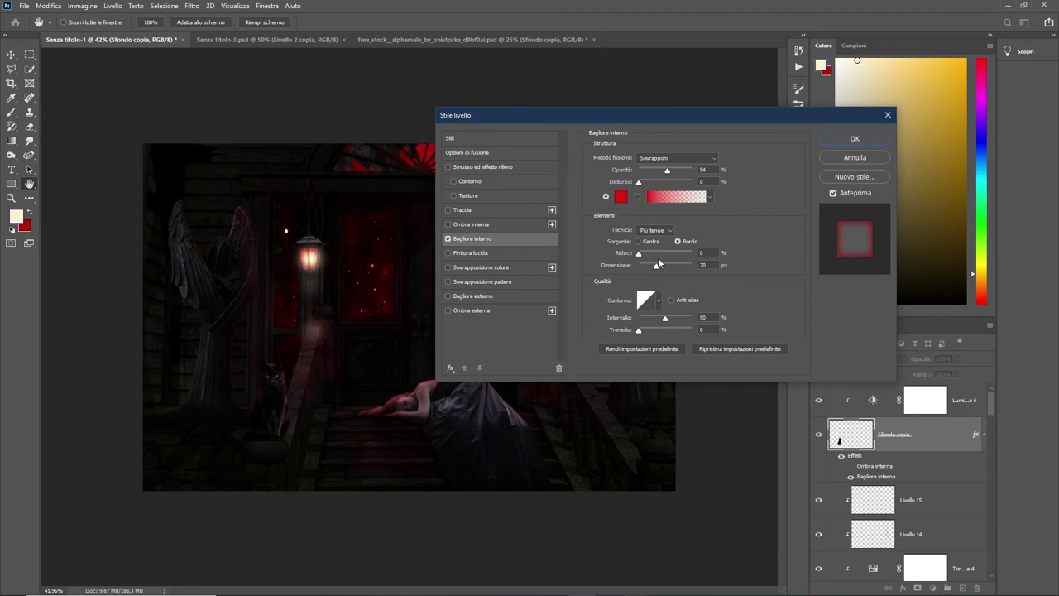
pyautogui.moveTo(656, 267); pyautogui.dragTo(653, 267)
# Step: Apply the cat's layer style and fit the whole image in view
pyautogui.press('Return')
pyautogui.hotkey('ctrl', '0')
pyautogui.press('v')
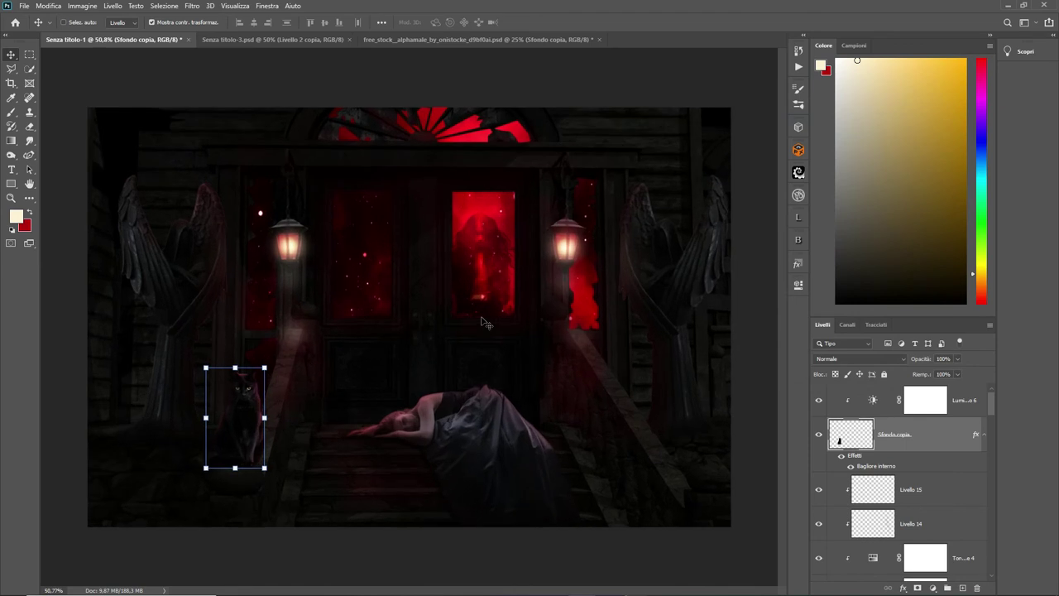
pyautogui.scroll(1, 484, 323)
pyautogui.scroll(-1, 484, 323)
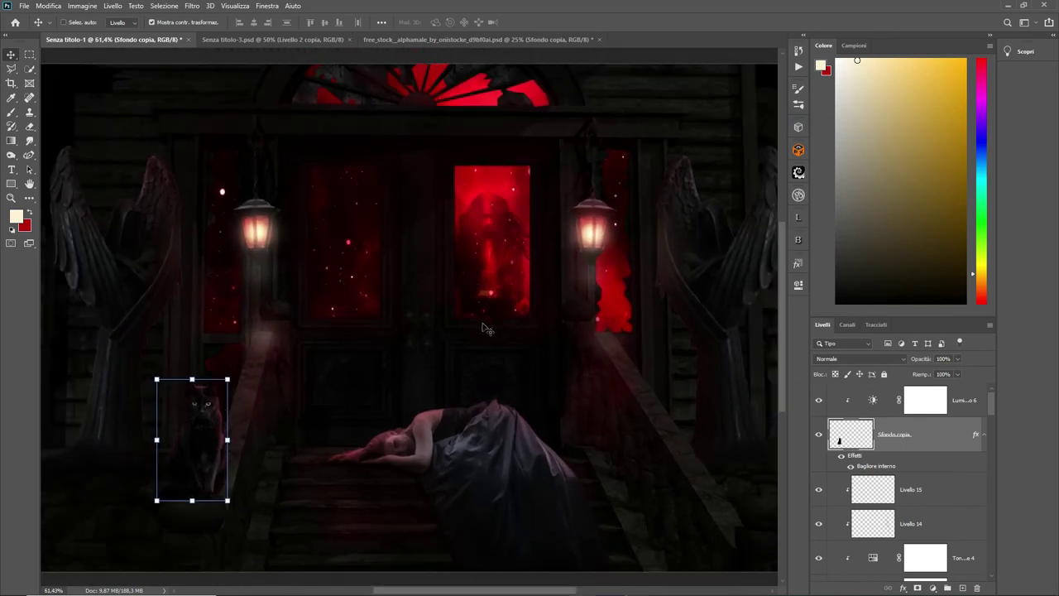
# Step: Leave the cat's effects unchanged and select the Livello 15 layer
pyautogui.rightClick(852, 458)
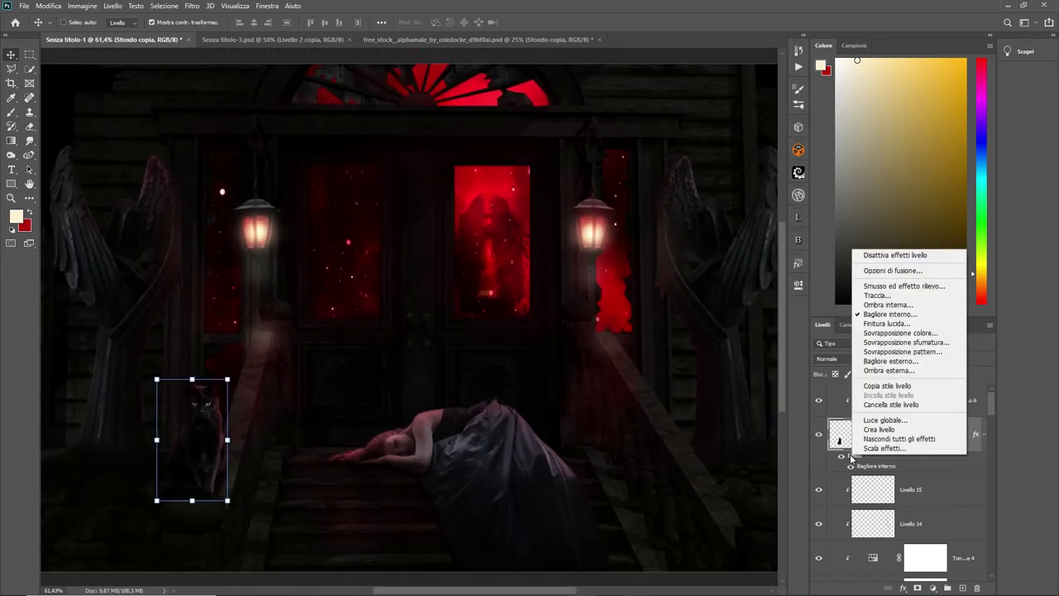
pyautogui.click(601, 16)
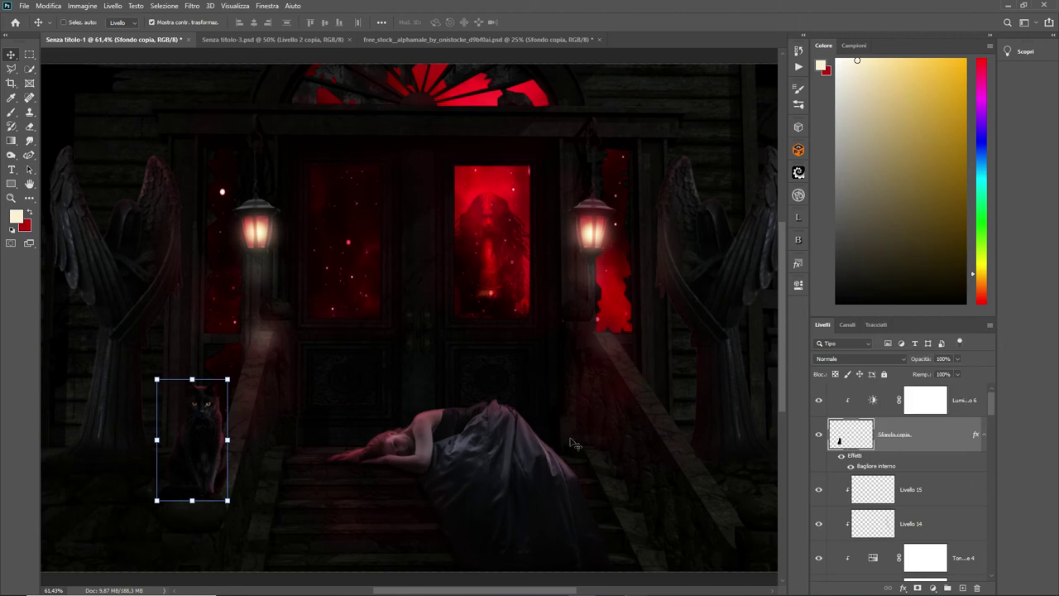
pyautogui.scroll(-1, 274, 393)
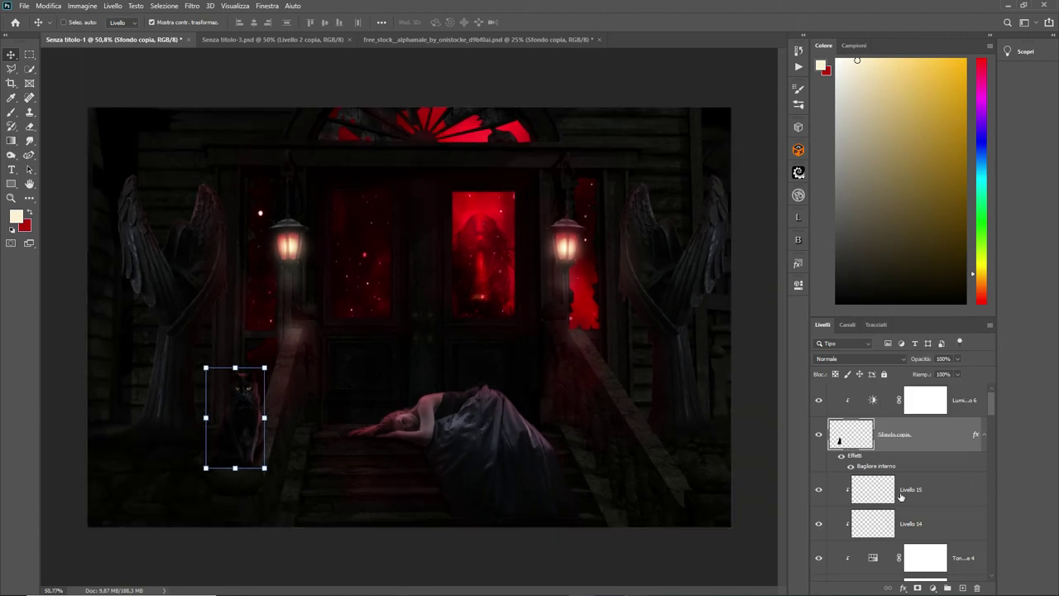
pyautogui.click(940, 493)
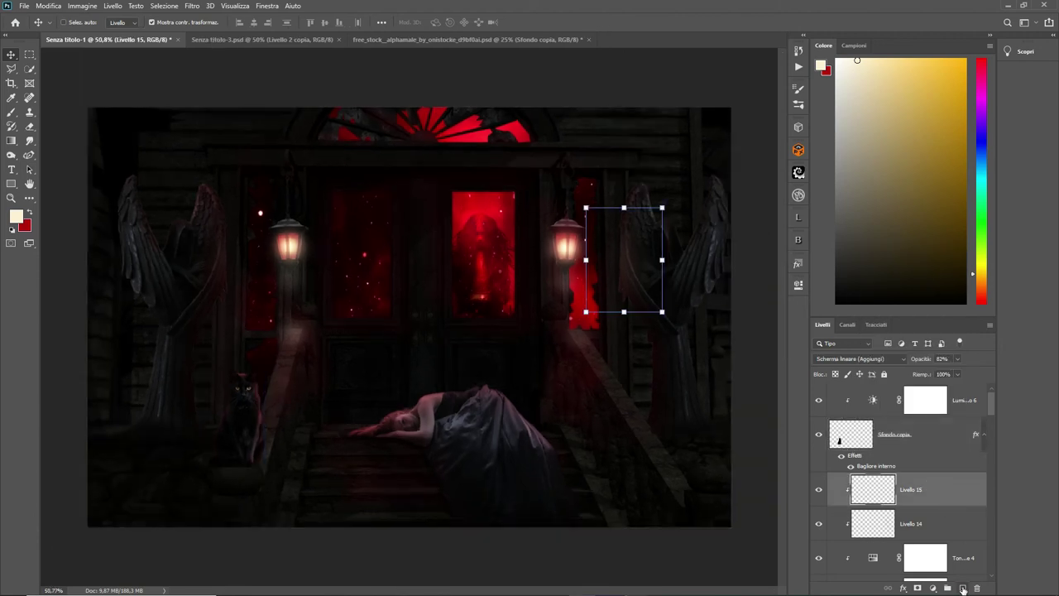
# Step: Add new layer Livello 17 and set up a black brush at 92% opacity
pyautogui.click(962, 588)
pyautogui.click(12, 230)
pyautogui.click(10, 112)
pyautogui.click(79, 25)
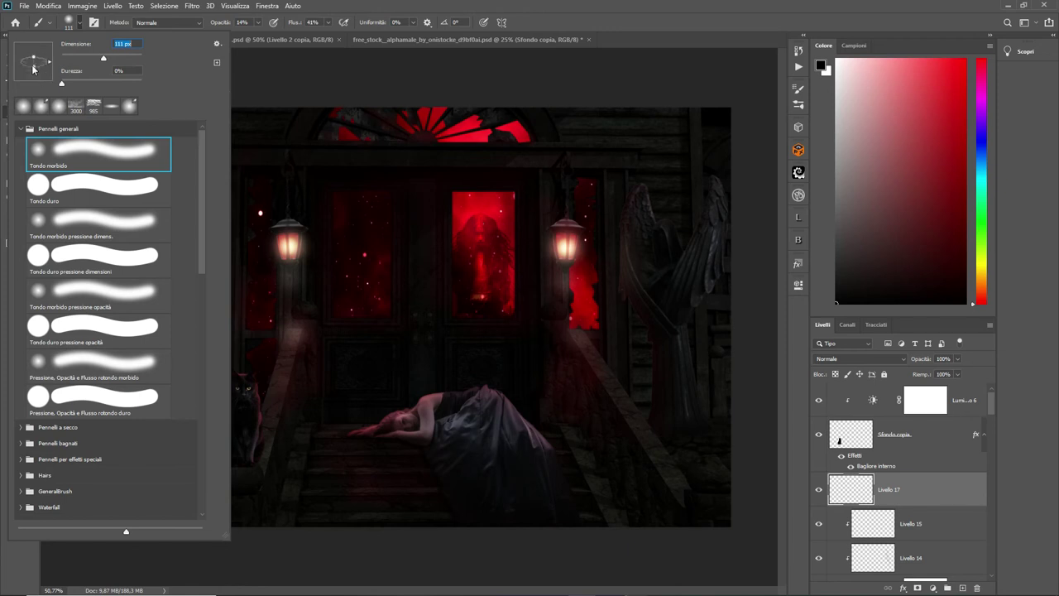
pyautogui.click(388, 19)
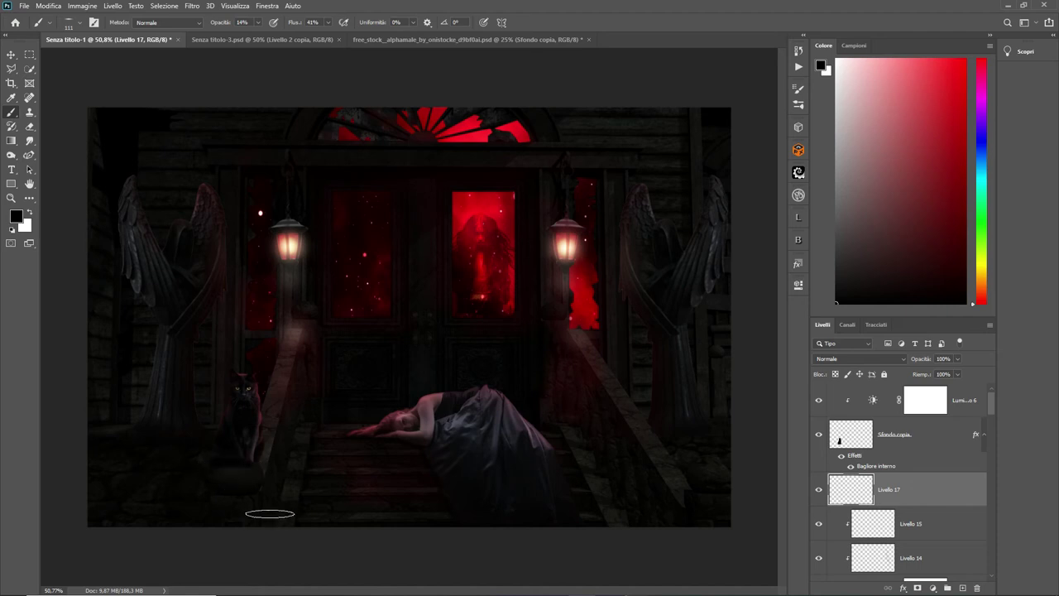
pyautogui.click(259, 22)
pyautogui.moveTo(271, 39); pyautogui.dragTo(306, 39)
# Step: On new layer Livello 18, paint soft shading near the cat with a 98 px brush
pyautogui.click(961, 587)
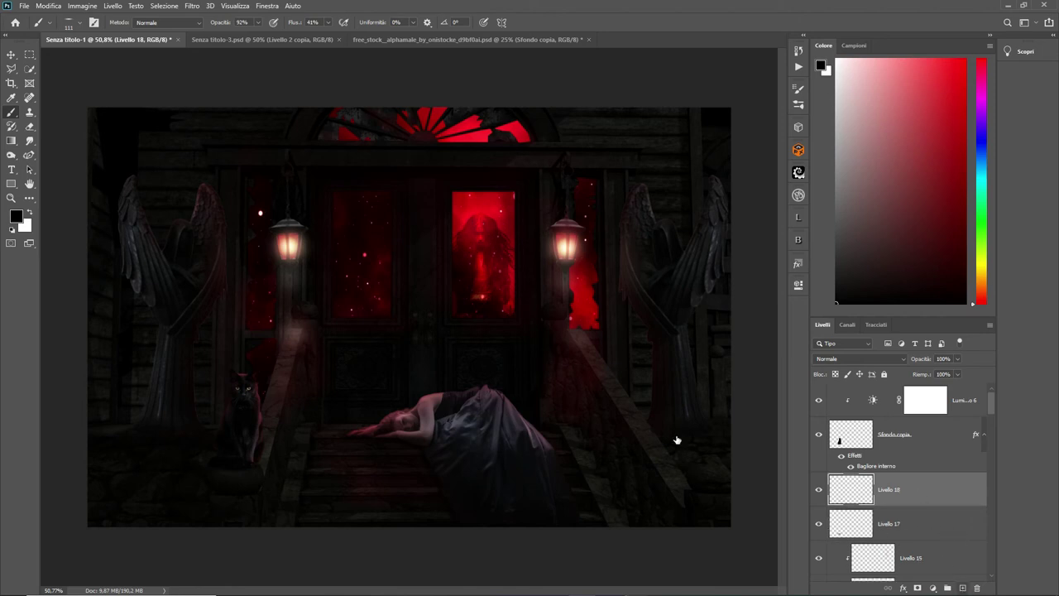
pyautogui.click(80, 24)
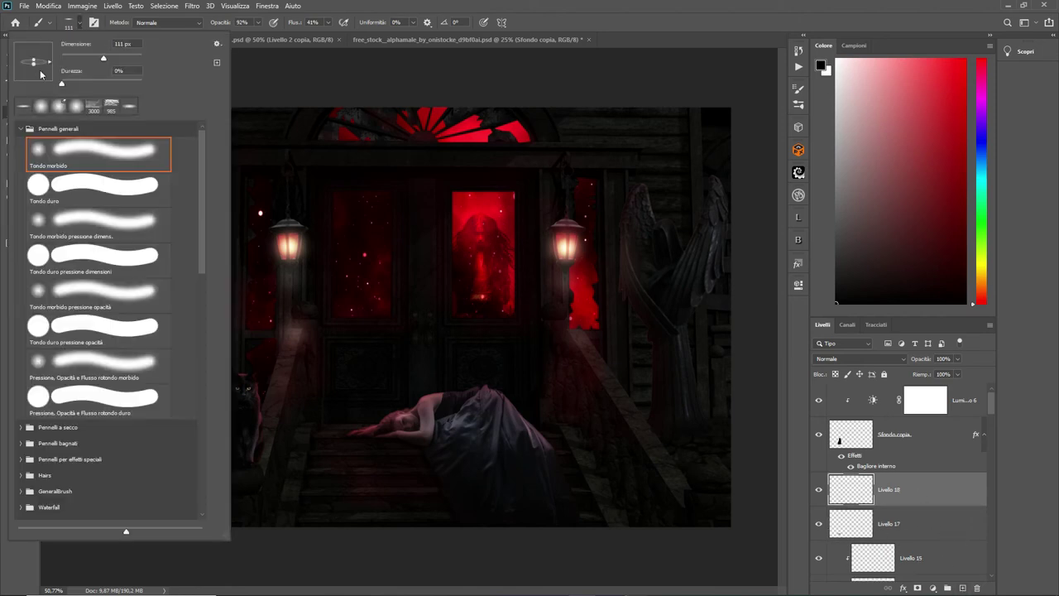
pyautogui.moveTo(104, 56); pyautogui.dragTo(99, 58)
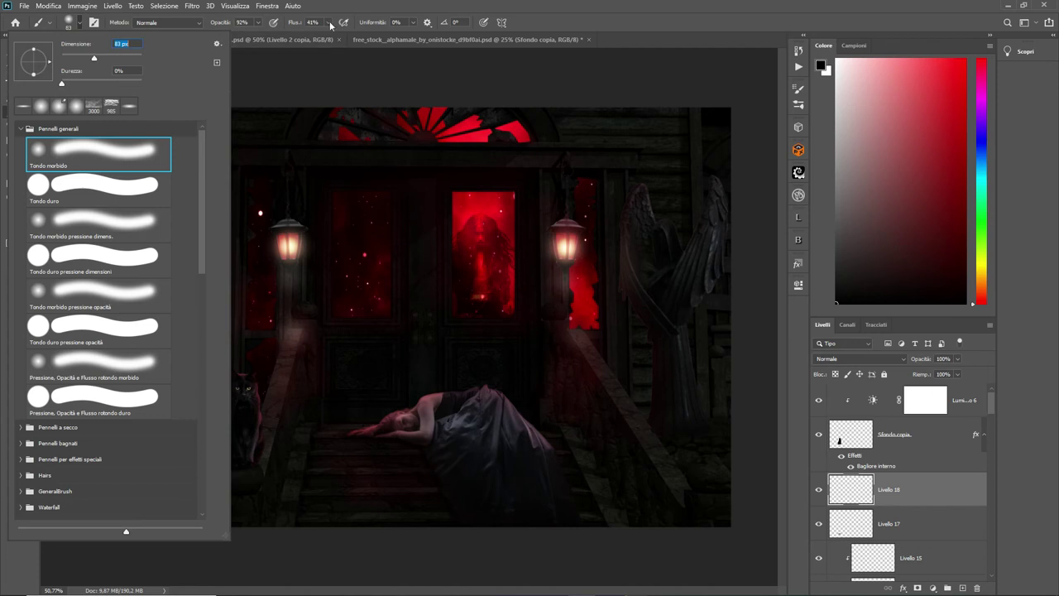
pyautogui.press('Return')
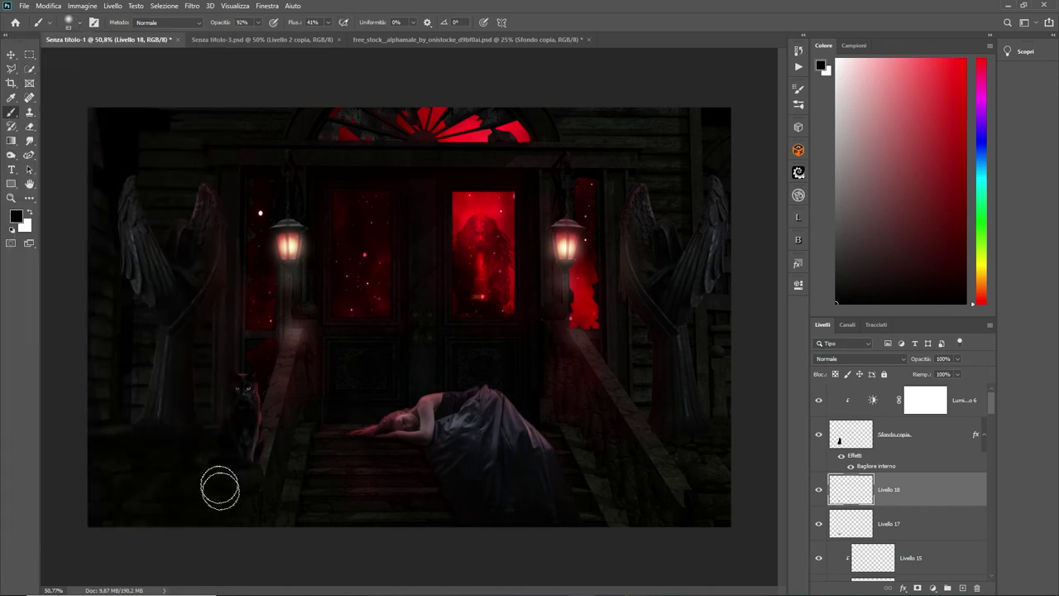
pyautogui.moveTo(220, 475)
pyautogui.mouseDown()
pyautogui.moveTo(236, 525)
pyautogui.moveTo(243, 473)
pyautogui.moveTo(239, 489)
pyautogui.mouseUp()
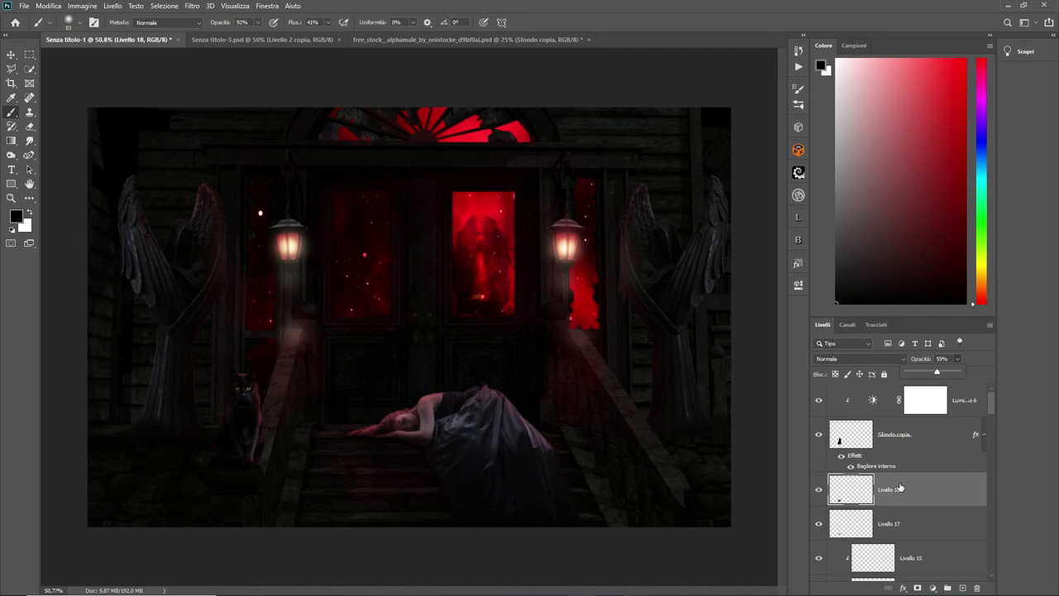
# Step: Set Livello 17's opacity to 57%, then select the Luminosità/contrasto 6 layer
pyautogui.click(918, 516)
pyautogui.click(957, 361)
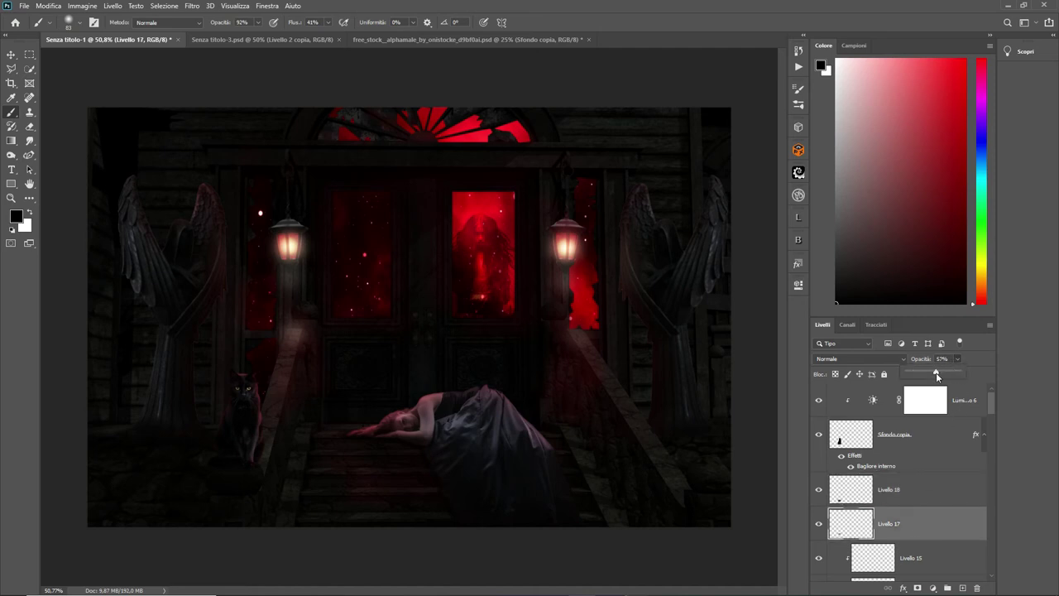
pyautogui.scroll(-3, 496, 354)
pyautogui.scroll(5, 496, 355)
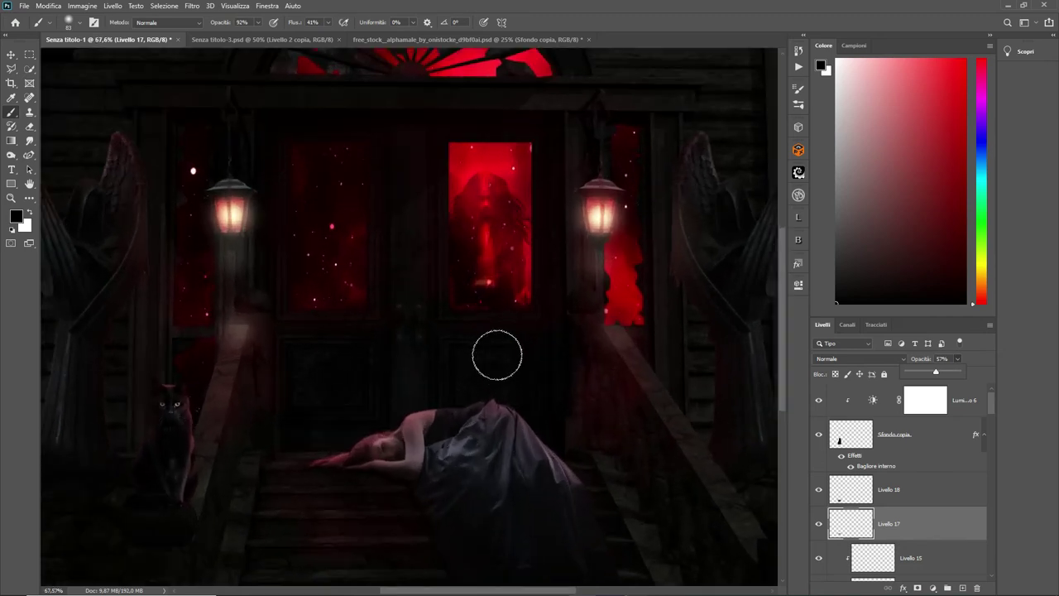
pyautogui.scroll(1, 496, 354)
pyautogui.scroll(-1, 497, 354)
pyautogui.scroll(1, 497, 354)
pyautogui.scroll(-1, 496, 354)
pyautogui.scroll(-2, 497, 354)
pyautogui.scroll(1, 497, 354)
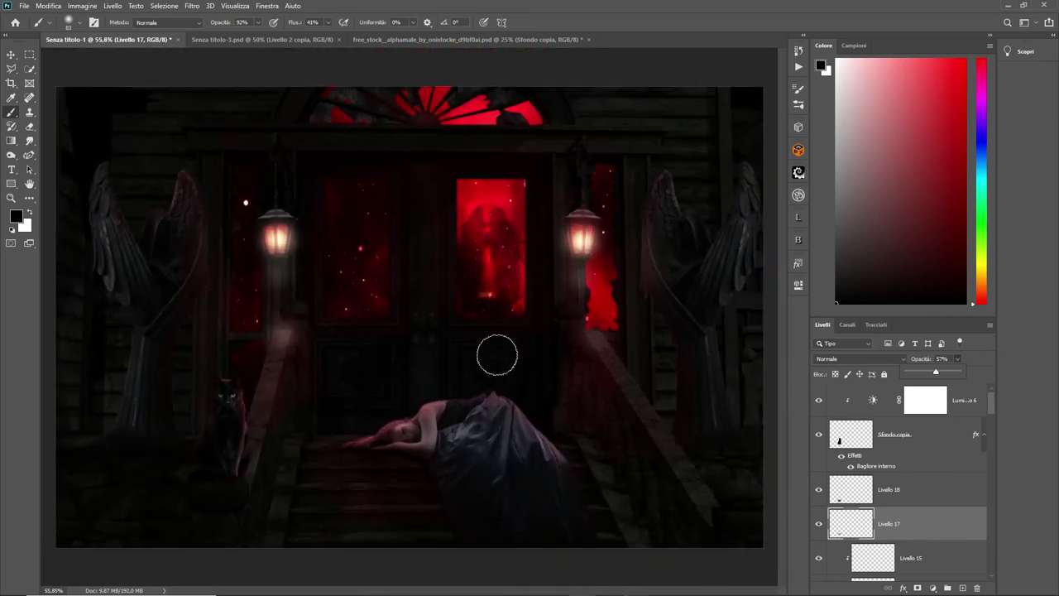
pyautogui.scroll(-1, 496, 354)
pyautogui.scroll(-1, 496, 354)
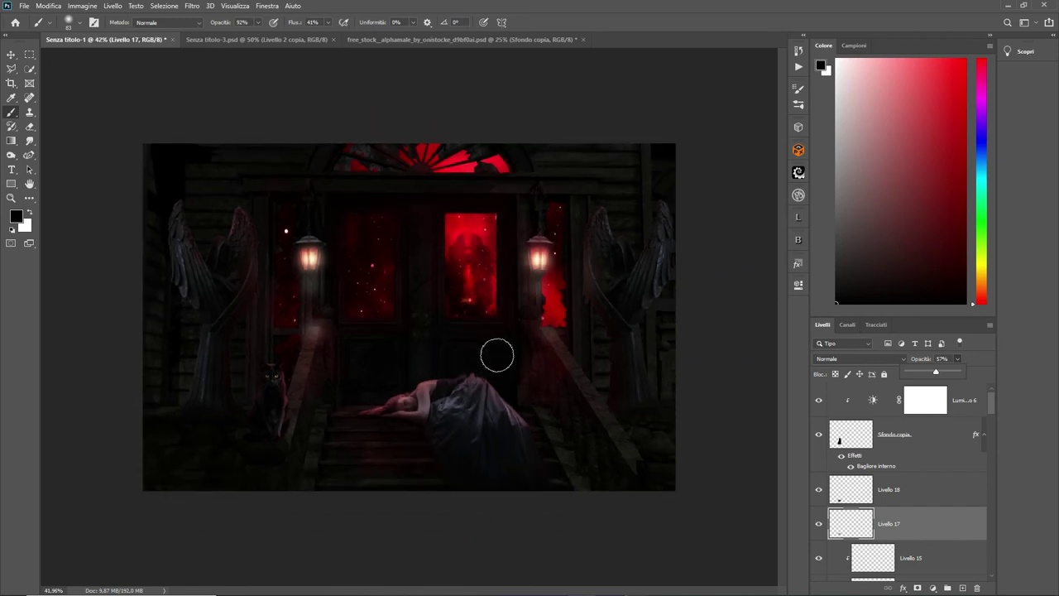
pyautogui.scroll(1, 496, 354)
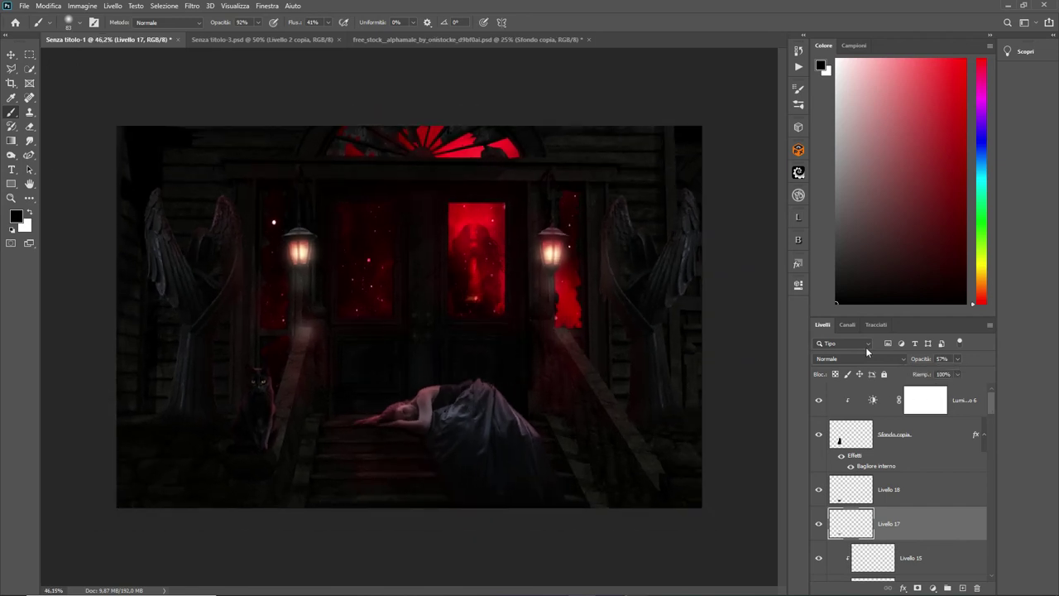
pyautogui.click(925, 399)
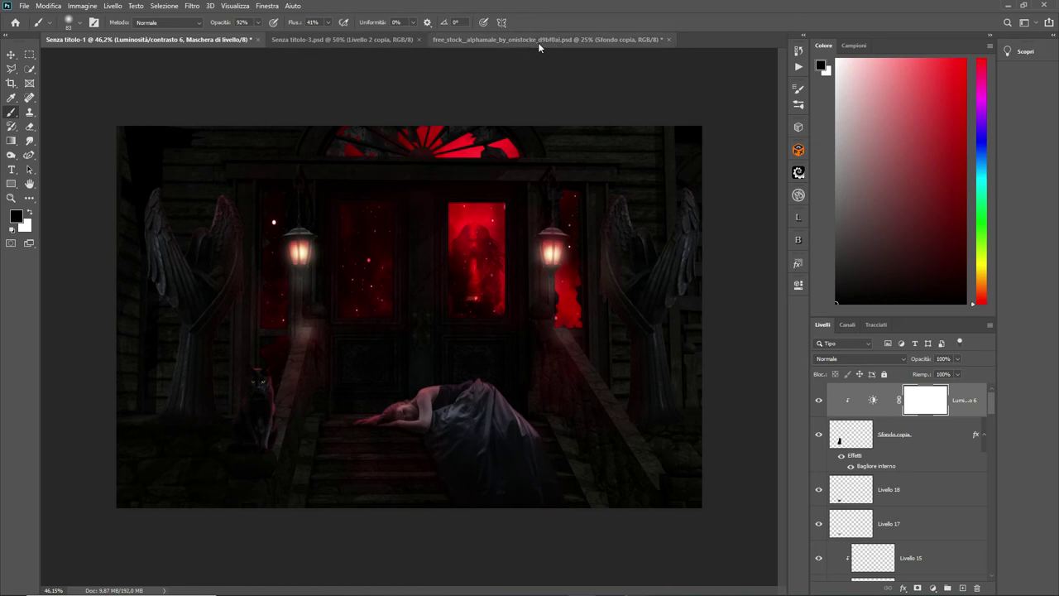
# Step: Place the bats 2 image into the composition as an embedded layer
pyautogui.click(23, 7)
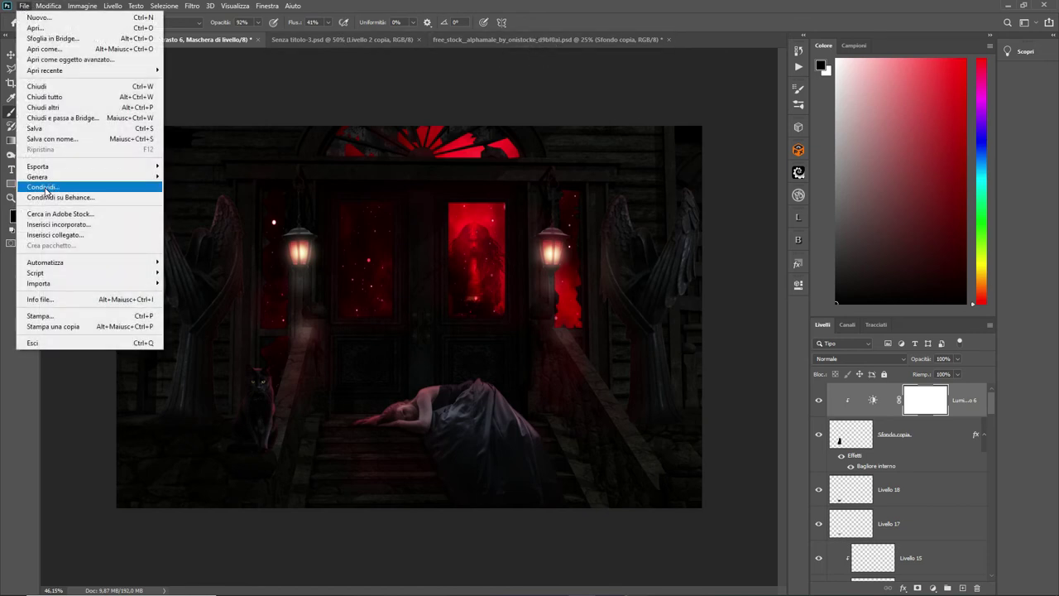
pyautogui.click(48, 227)
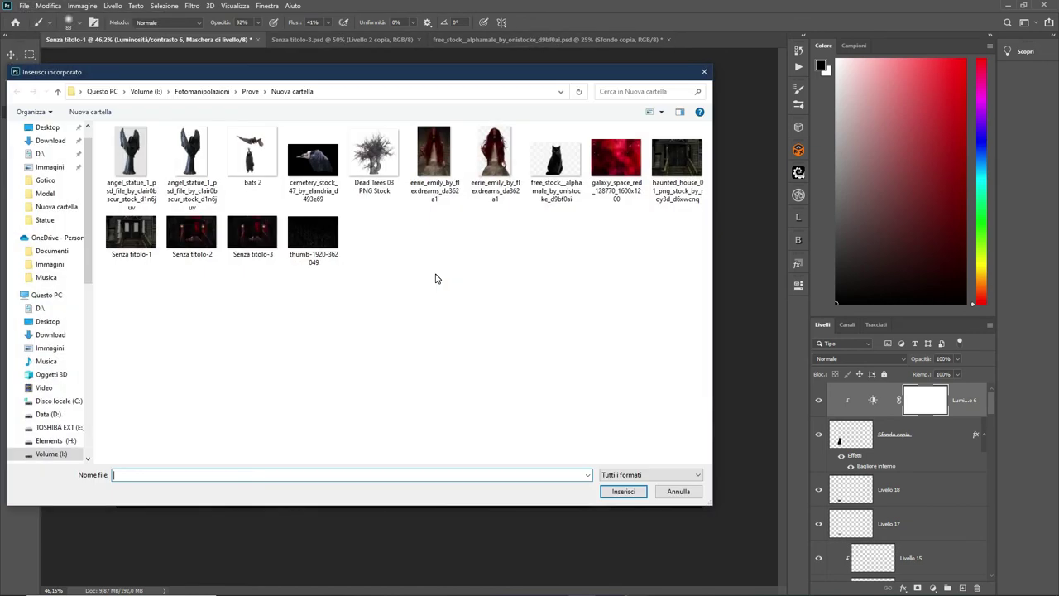
pyautogui.click(258, 178)
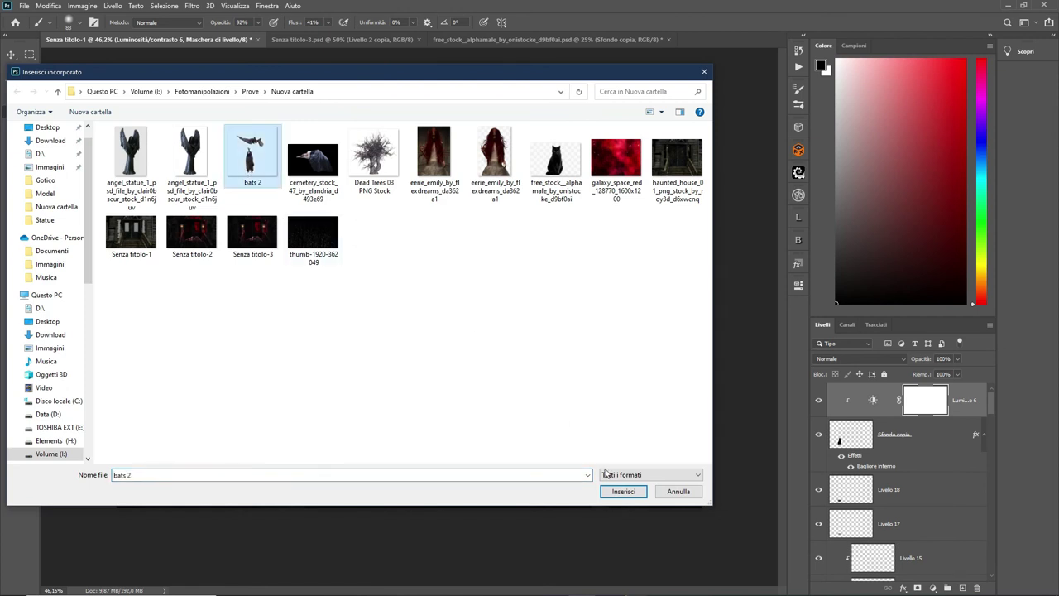
pyautogui.click(623, 490)
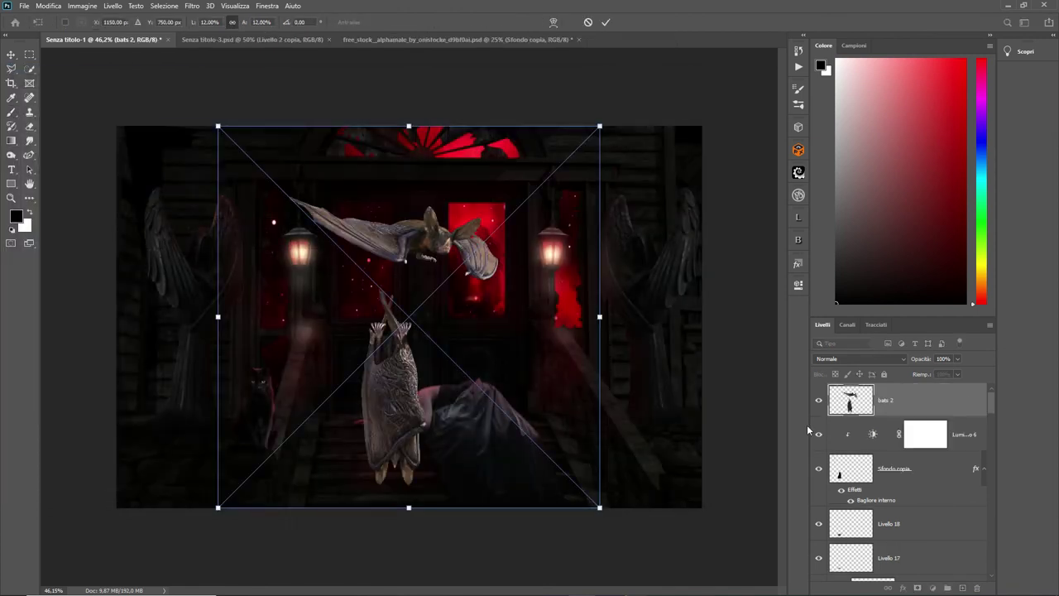
pyautogui.press('Return')
# Step: Isolate the hanging bat with a lasso mask, rasterize bats 2, and apply the mask
pyautogui.click(12, 68)
pyautogui.moveTo(371, 284); pyautogui.dragTo(439, 497)
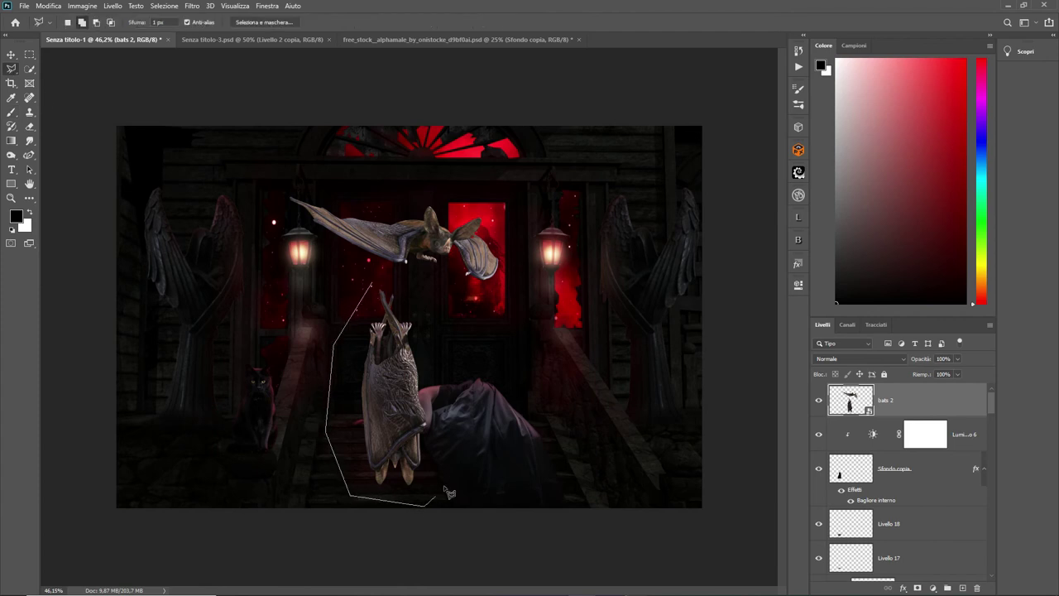
pyautogui.moveTo(447, 492); pyautogui.dragTo(377, 290)
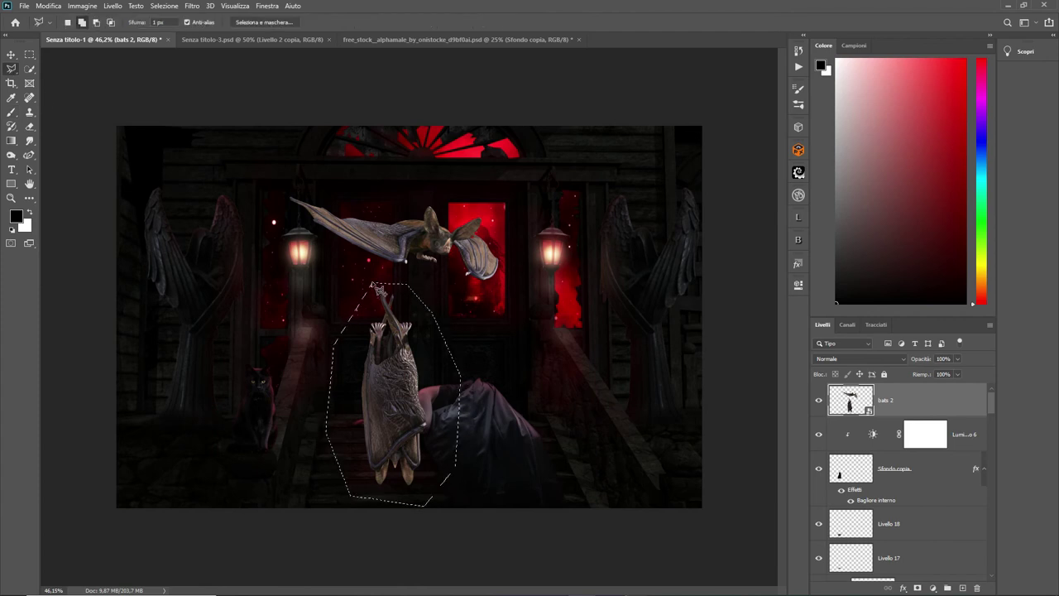
pyautogui.click(917, 587)
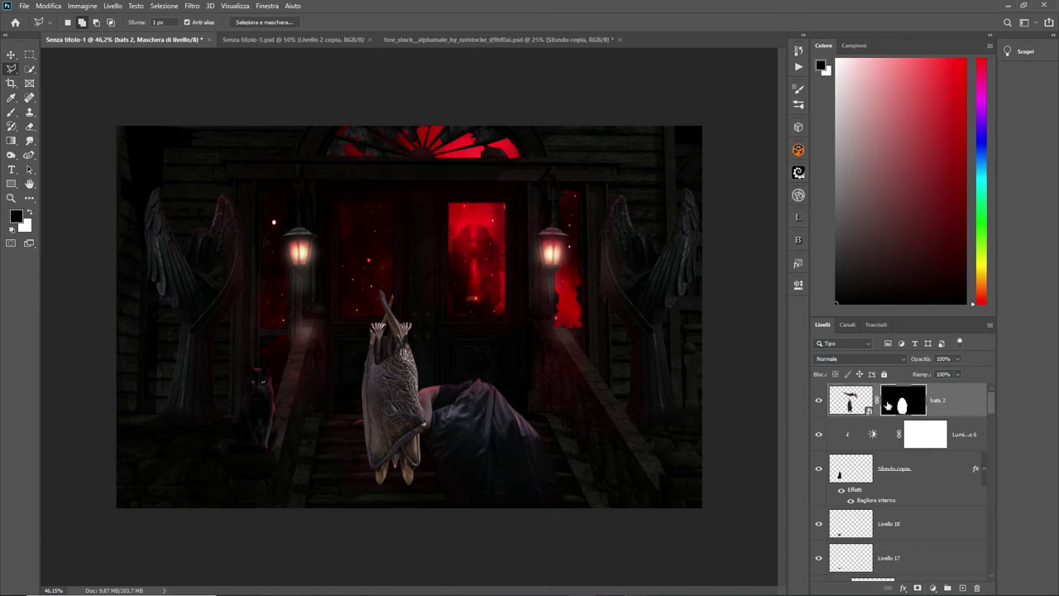
pyautogui.rightClick(900, 401)
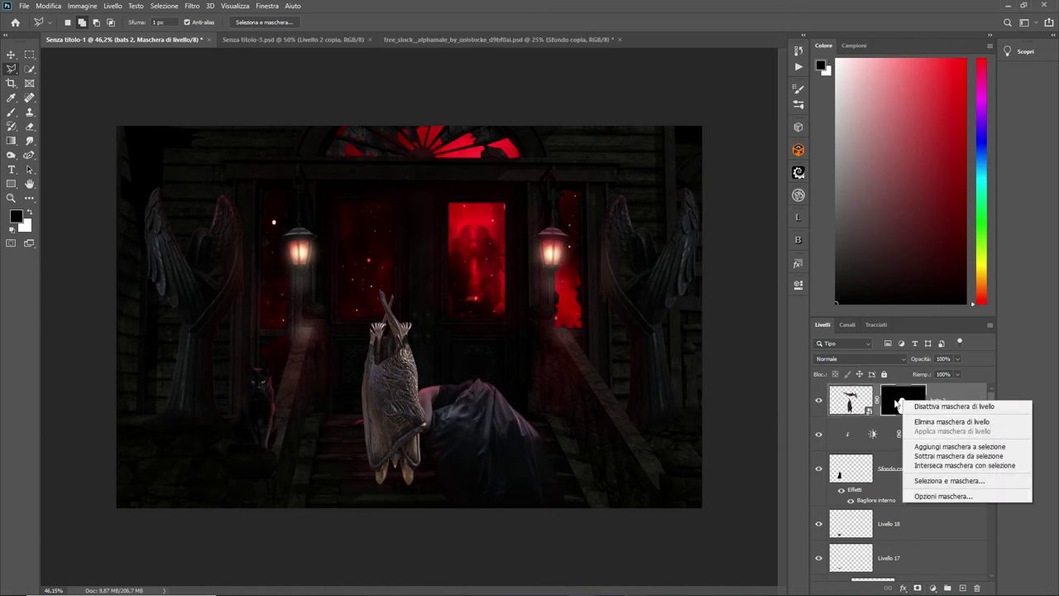
pyautogui.press('Escape')
pyautogui.rightClick(926, 395)
pyautogui.click(827, 322)
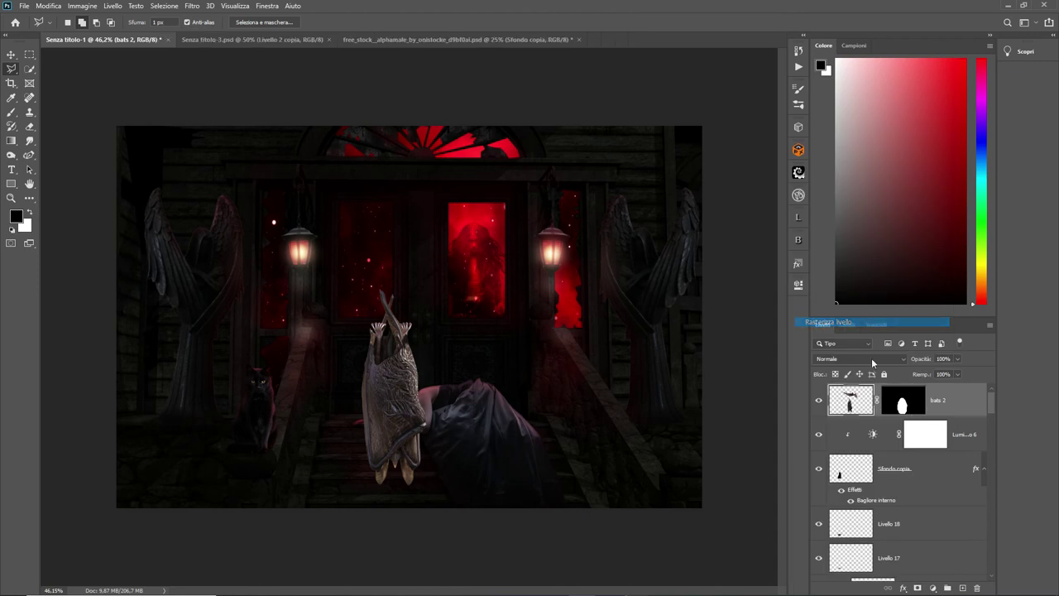
pyautogui.rightClick(904, 399)
pyautogui.click(927, 423)
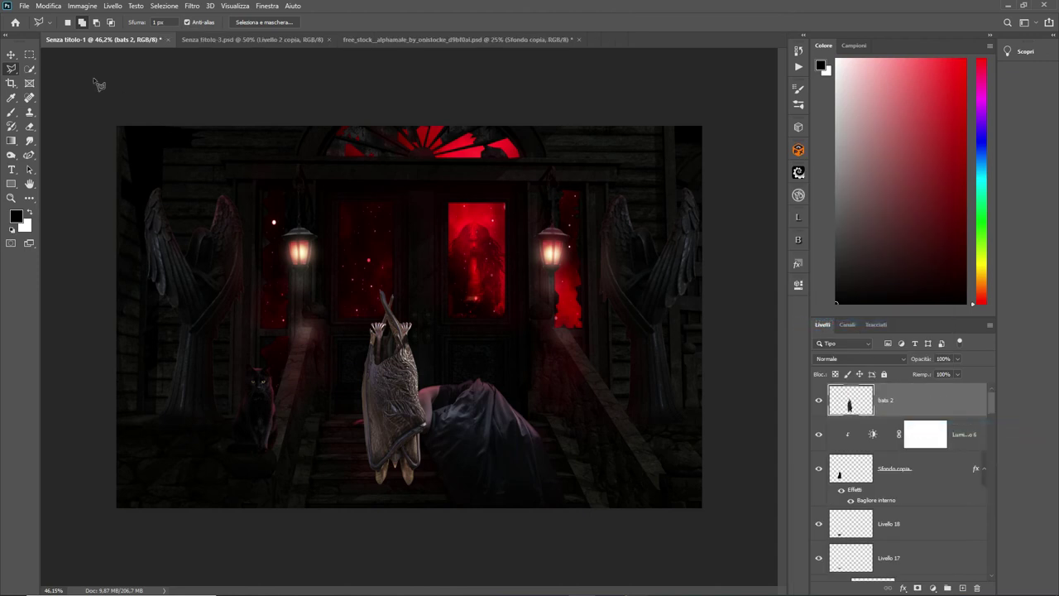
# Step: Scale the bat to about 35.56% and hang it above the doorway
pyautogui.click(12, 55)
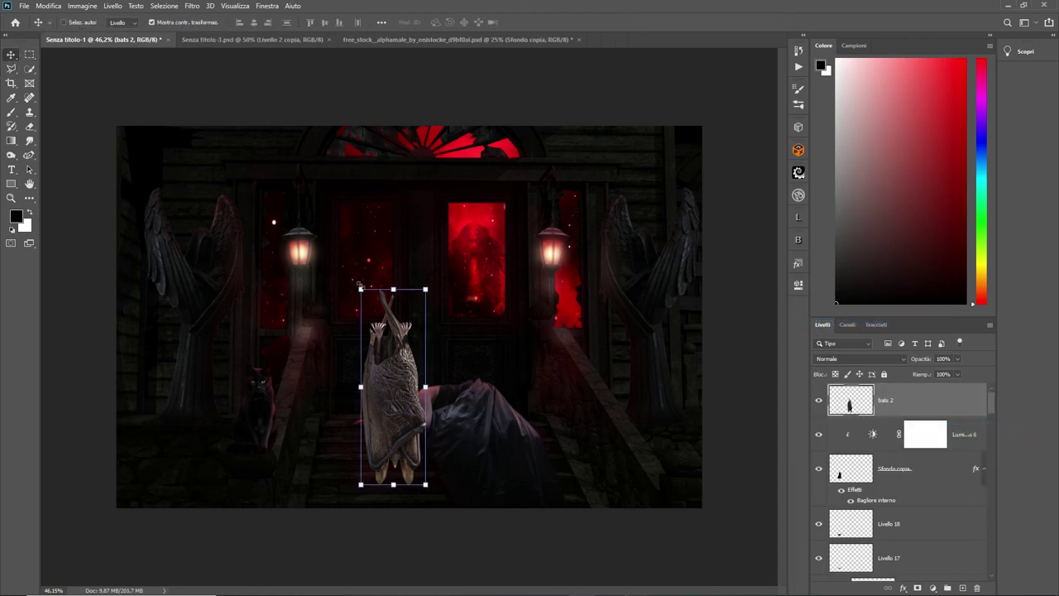
pyautogui.moveTo(360, 290); pyautogui.dragTo(413, 415)
pyautogui.moveTo(418, 454); pyautogui.dragTo(406, 257)
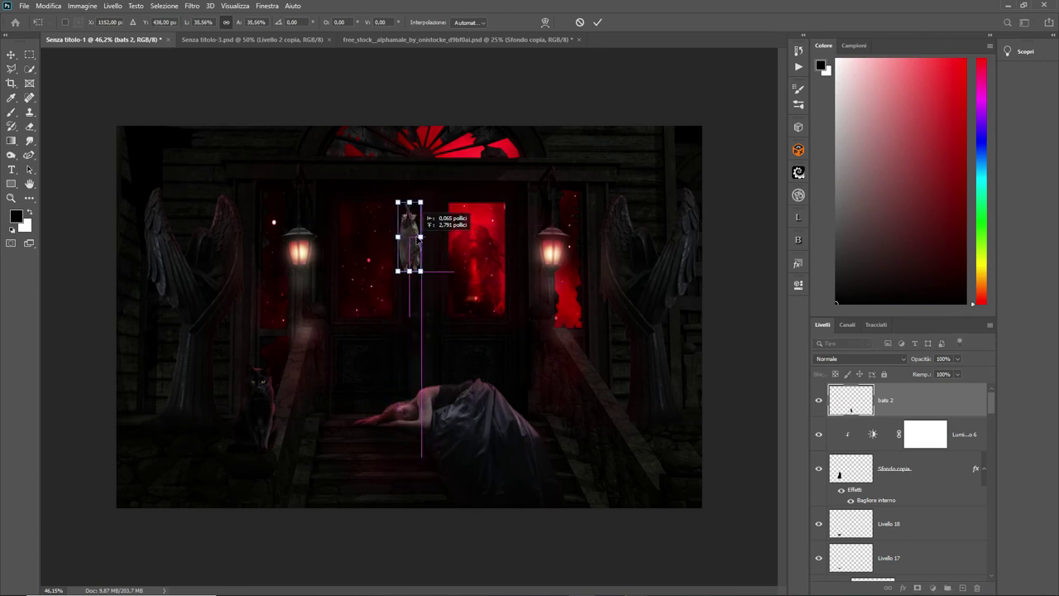
pyautogui.moveTo(407, 257); pyautogui.dragTo(429, 230)
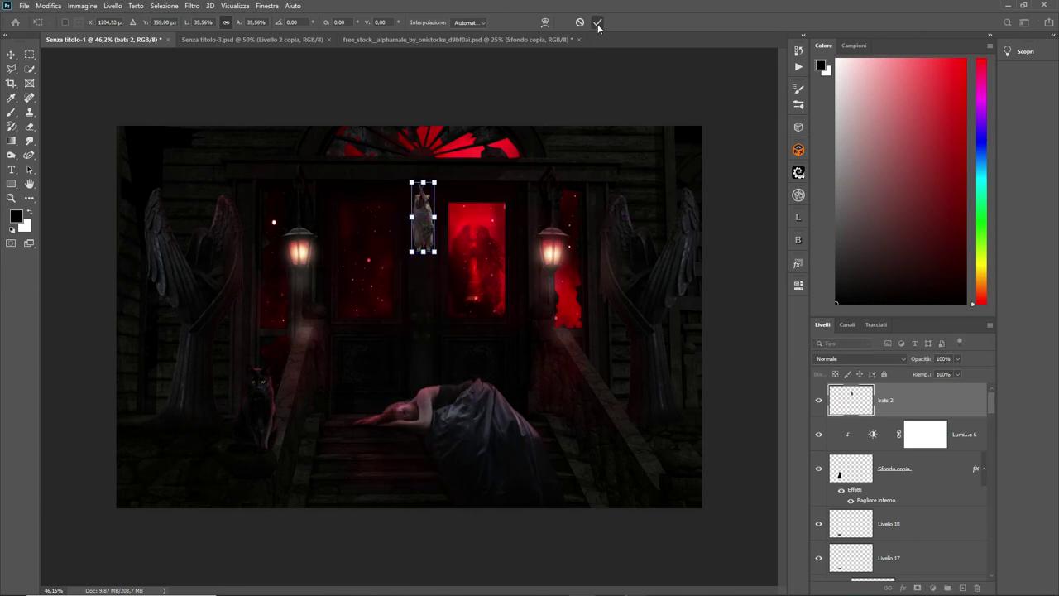
pyautogui.click(597, 24)
# Step: Add a clipped Brightness/Contrast to the bat at brightness -105, contrast 27
pyautogui.click(934, 588)
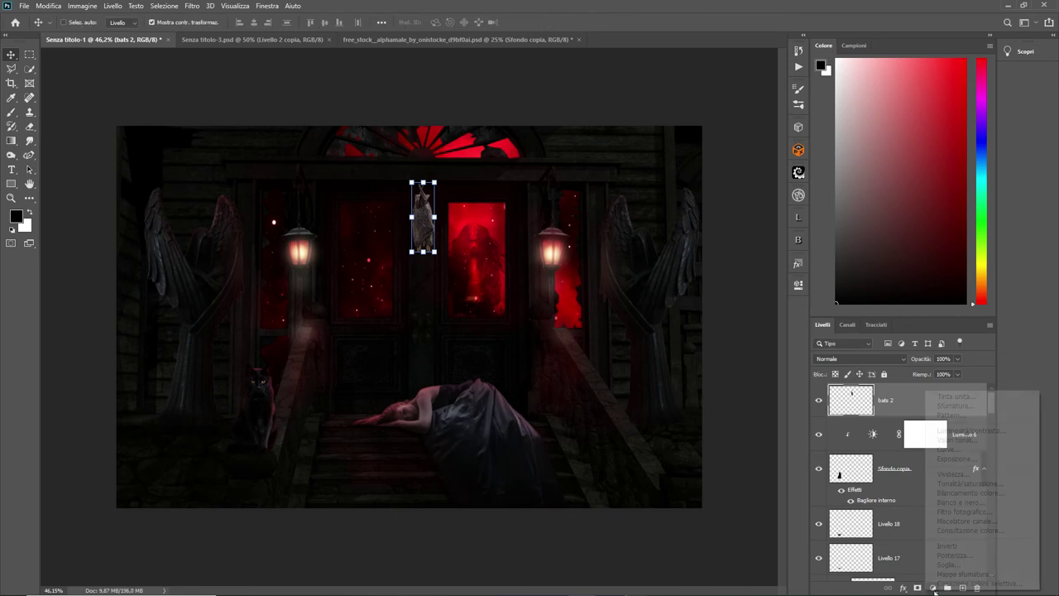
pyautogui.click(960, 436)
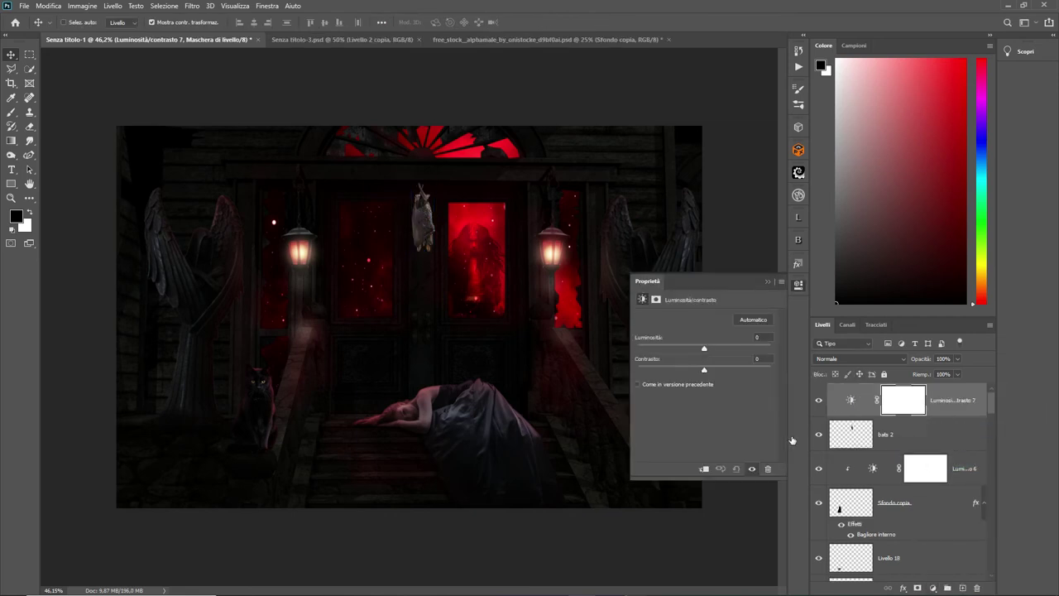
pyautogui.click(704, 469)
pyautogui.moveTo(701, 348)
pyautogui.mouseDown()
pyautogui.moveTo(667, 347)
pyautogui.moveTo(722, 372)
pyautogui.mouseUp()
pyautogui.moveTo(663, 350); pyautogui.dragTo(659, 351)
pyautogui.click(765, 280)
# Step: Add a clipped Hue/Saturation at saturation -54, then dodge the bat's highlights
pyautogui.click(930, 588)
pyautogui.click(982, 488)
pyautogui.click(704, 468)
pyautogui.moveTo(704, 381); pyautogui.dragTo(668, 381)
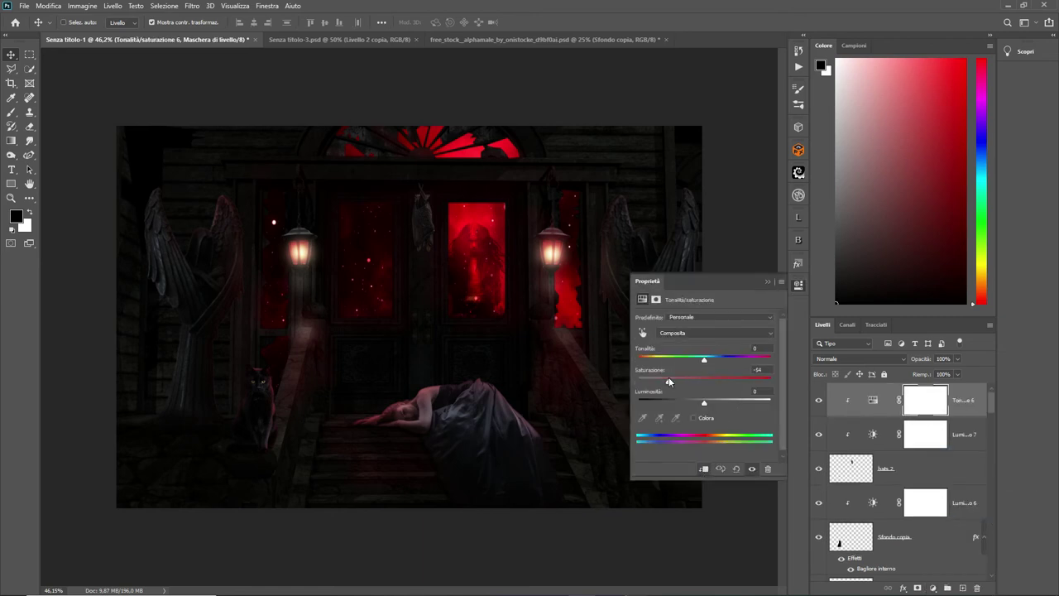
pyautogui.click(769, 281)
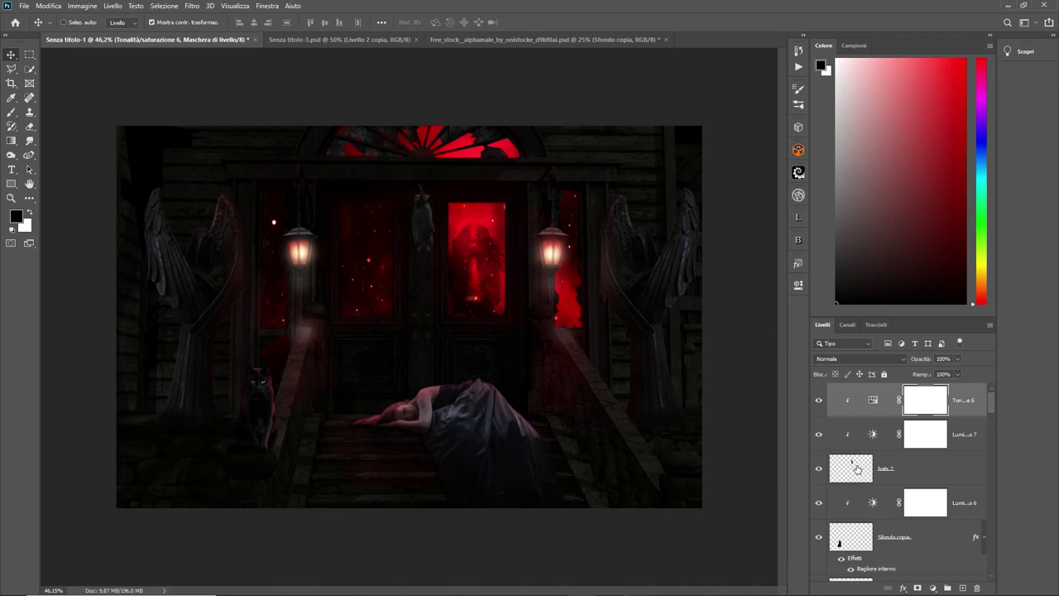
pyautogui.click(857, 469)
pyautogui.click(11, 154)
pyautogui.moveTo(404, 212)
pyautogui.mouseDown()
pyautogui.moveTo(413, 267)
pyautogui.moveTo(420, 189)
pyautogui.moveTo(426, 258)
pyautogui.moveTo(409, 279)
pyautogui.moveTo(411, 191)
pyautogui.moveTo(395, 190)
pyautogui.mouseUp()
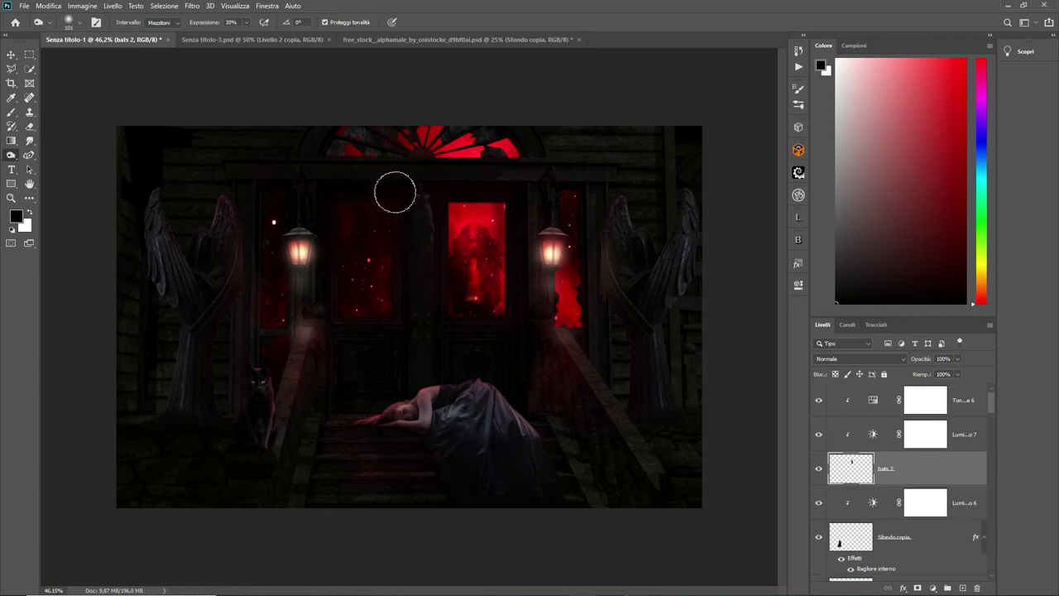
# Step: Give bats 2 a red Overlay inner glow at 54% opacity, then choose the Dodge tool
pyautogui.click(905, 590)
pyautogui.click(922, 531)
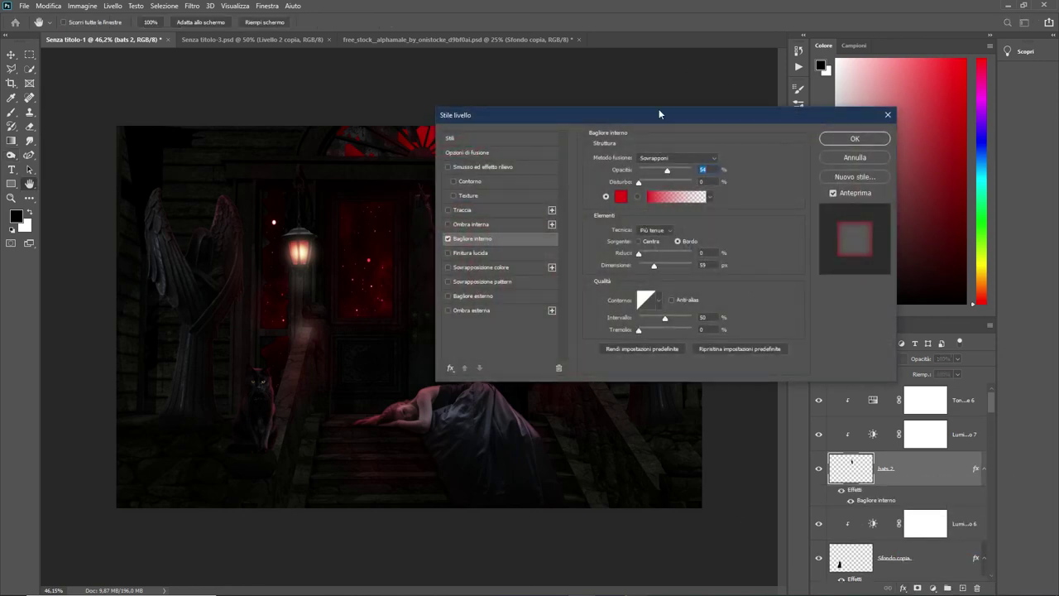
pyautogui.moveTo(659, 114); pyautogui.dragTo(797, 114)
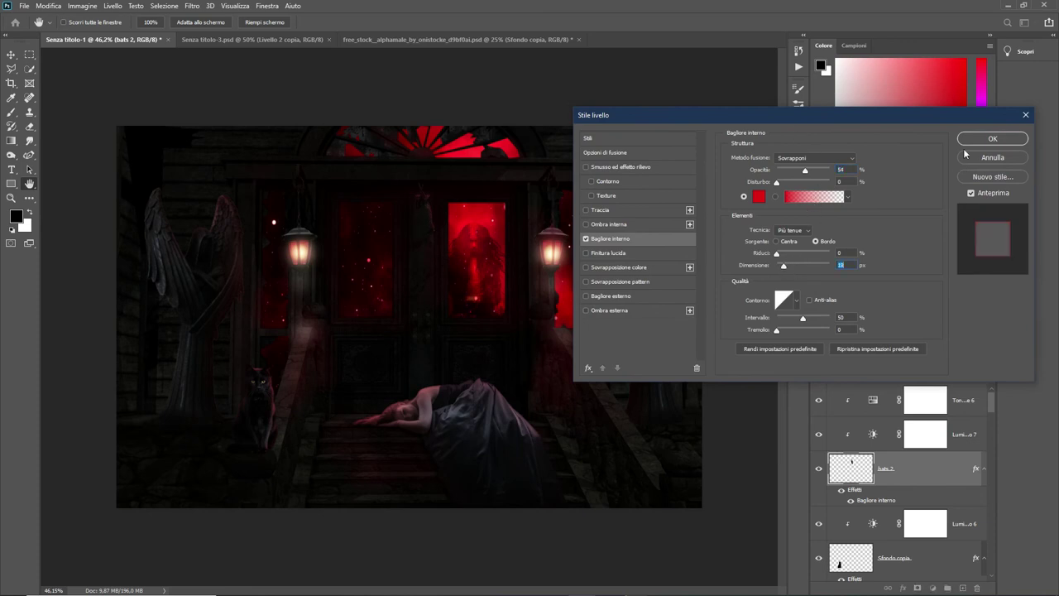
pyautogui.click(993, 138)
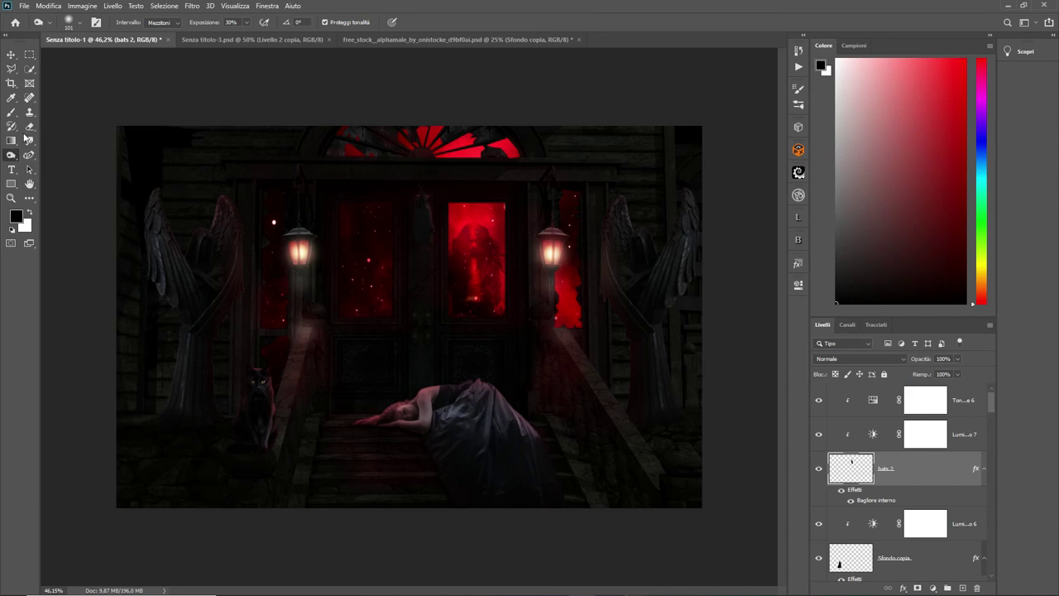
pyautogui.rightClick(15, 162)
pyautogui.click(50, 152)
pyautogui.scroll(1, 623, 414)
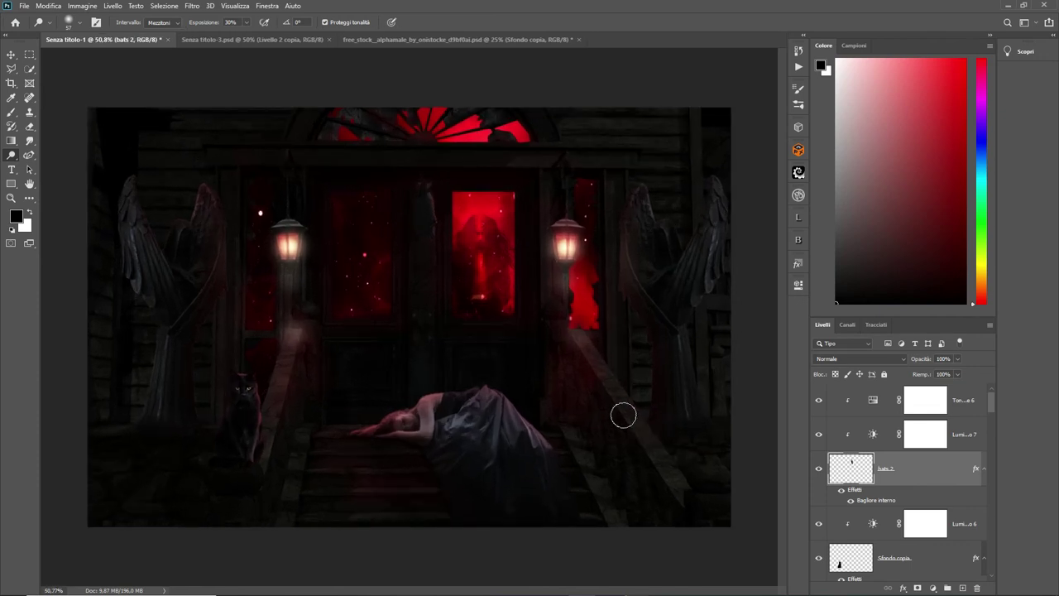
# Step: Select the top layer and browse Place Embedded to the Fotomanipolazioni folder
pyautogui.click(25, 10)
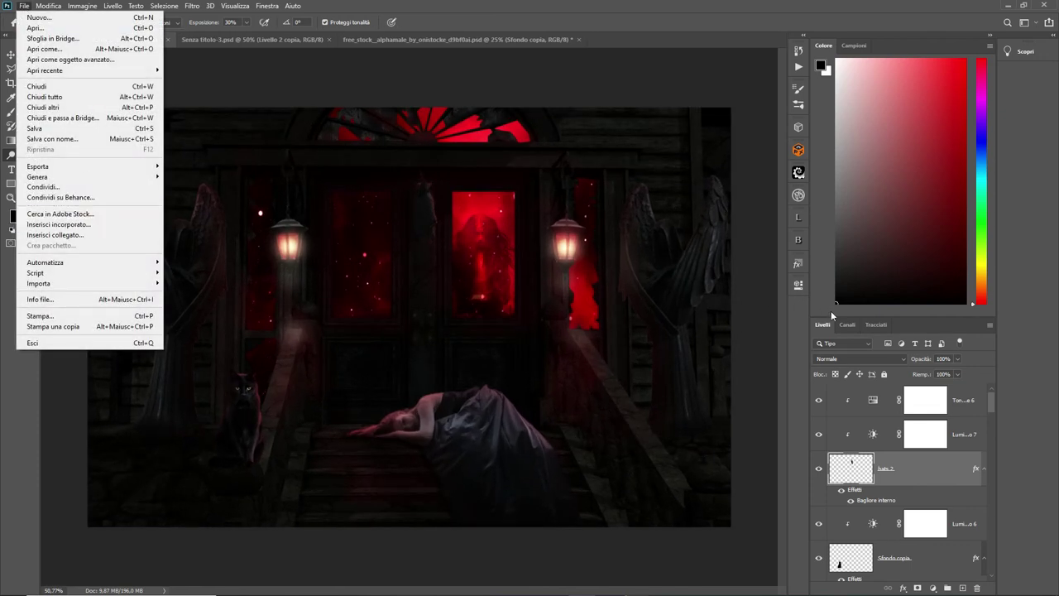
pyautogui.click(967, 402)
pyautogui.click(25, 6)
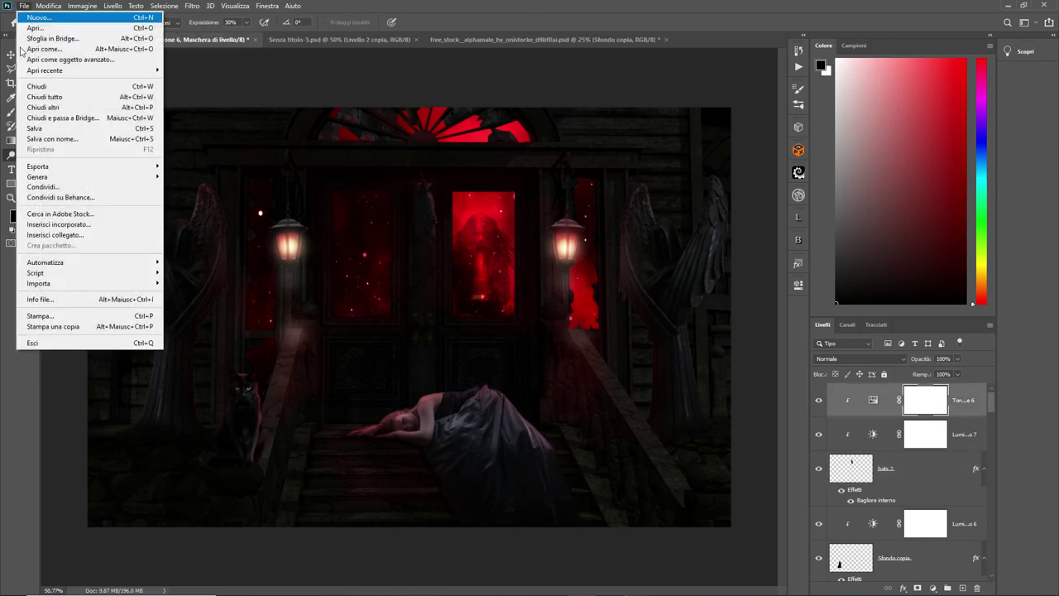
pyautogui.click(58, 225)
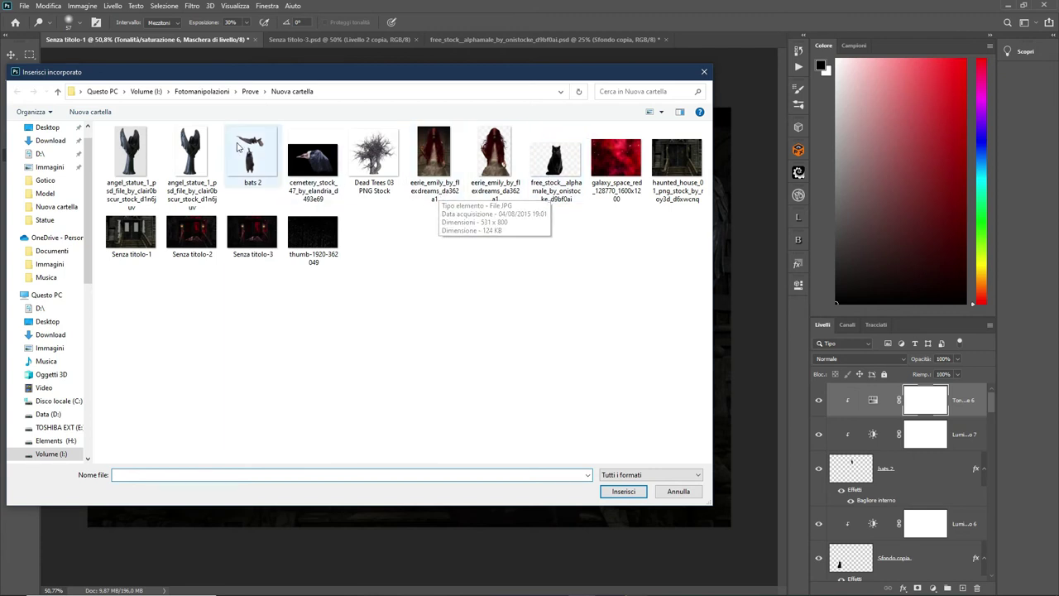
pyautogui.click(196, 96)
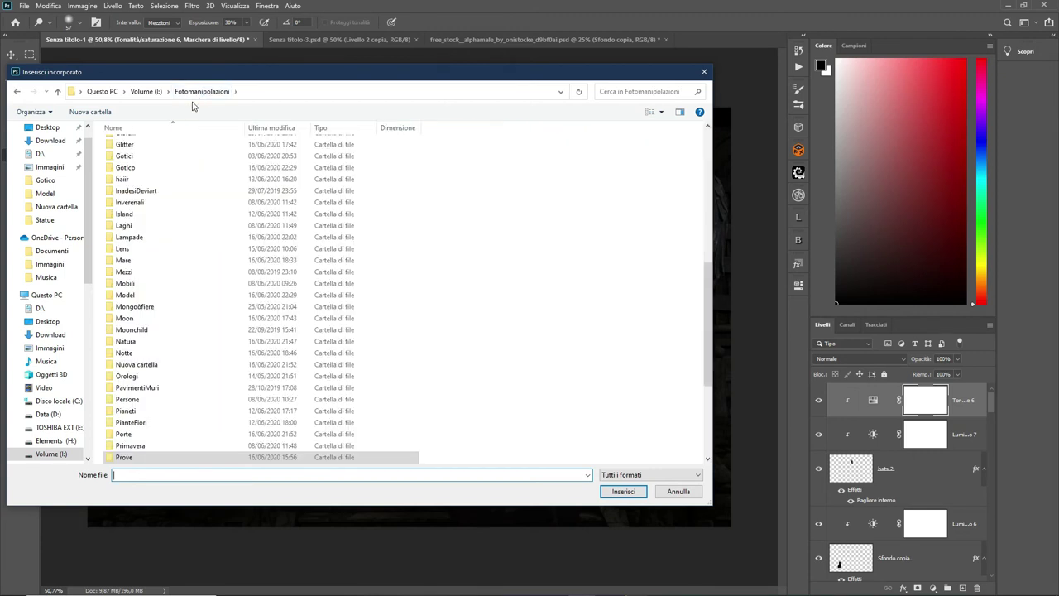
pyautogui.scroll(5, 145, 160)
pyautogui.scroll(5, 145, 160)
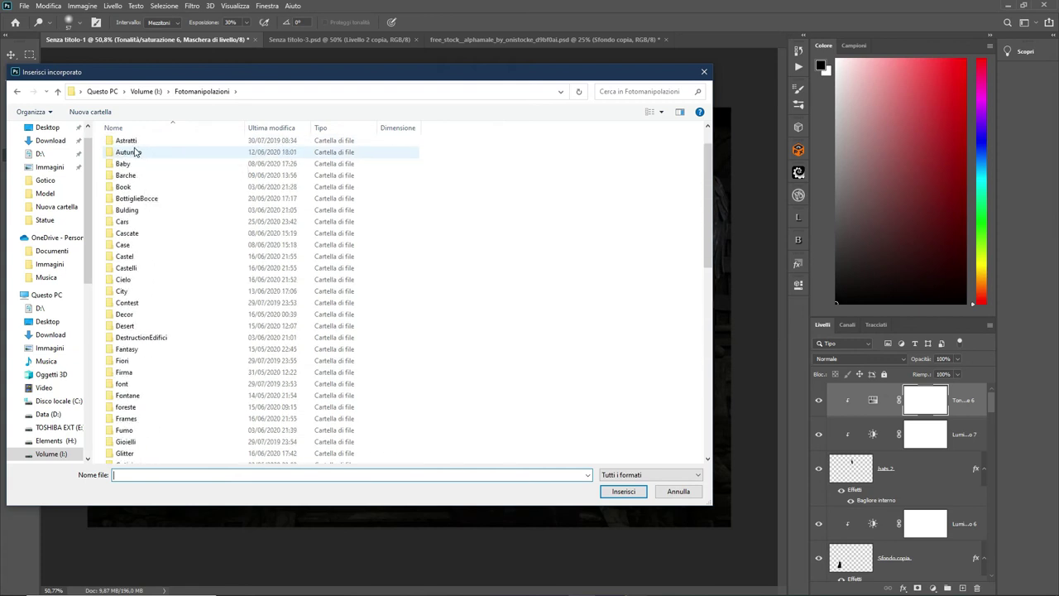
pyautogui.scroll(1, 140, 161)
# Step: Place crow_1_by_peroni68_d3aqzyf from Animali > RavenPipistrelli into the scene
pyautogui.click(138, 168)
pyautogui.doubleClick(138, 168)
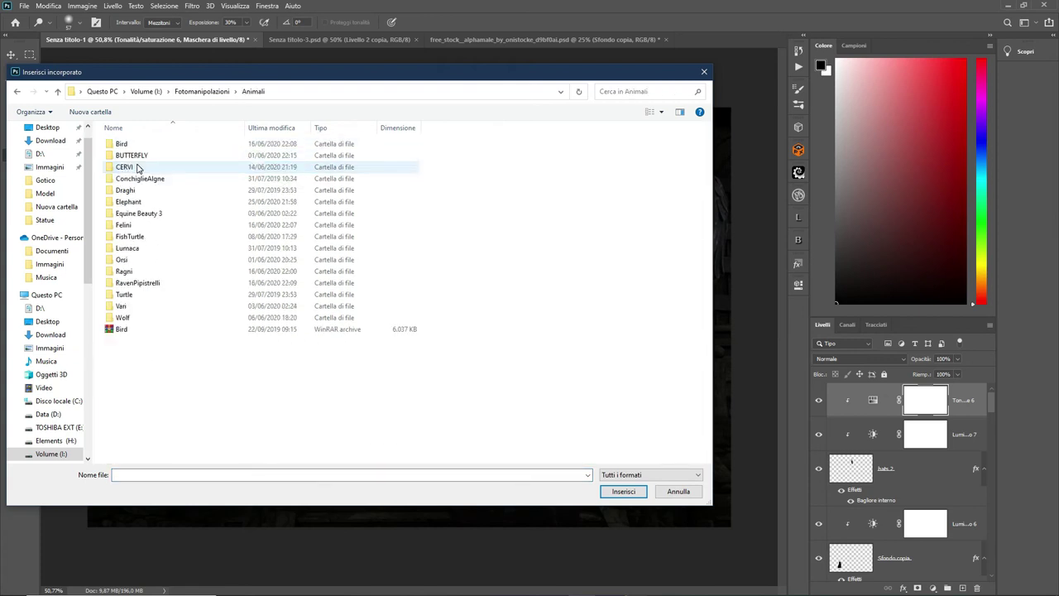
pyautogui.doubleClick(139, 284)
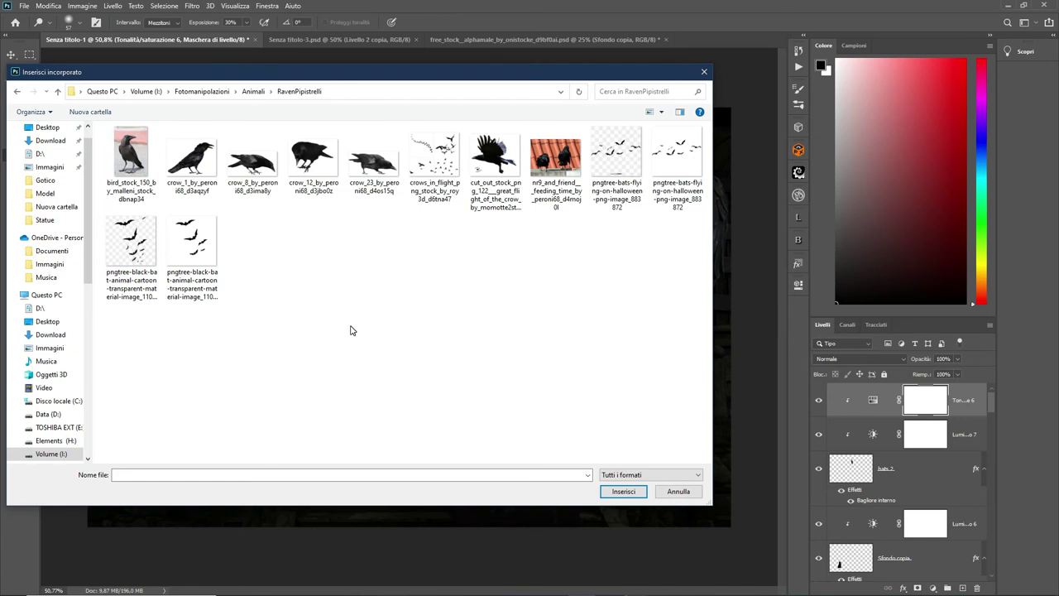
pyautogui.click(195, 249)
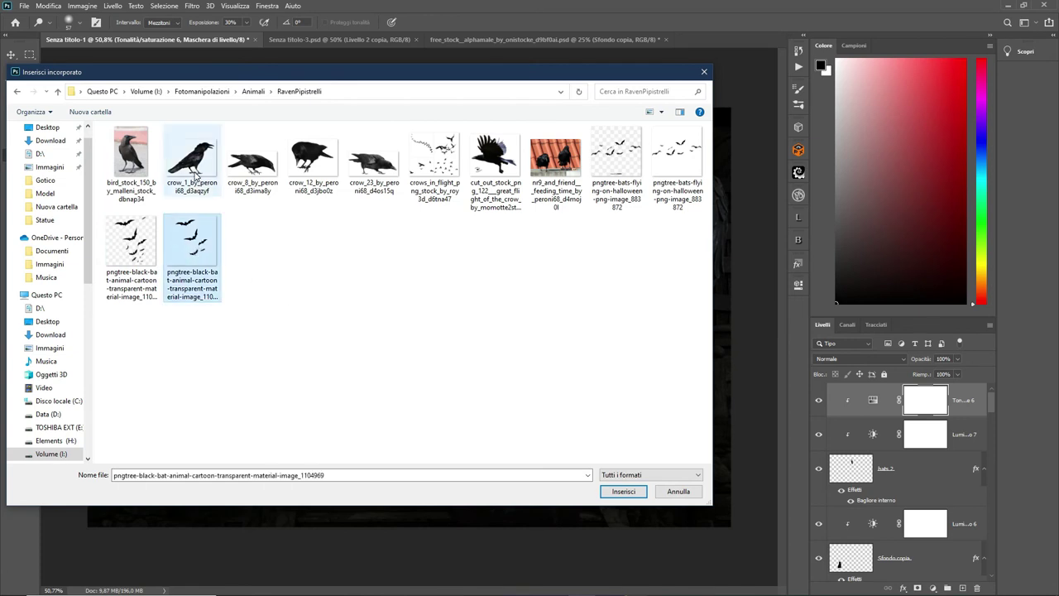
pyautogui.click(195, 174)
pyautogui.click(622, 491)
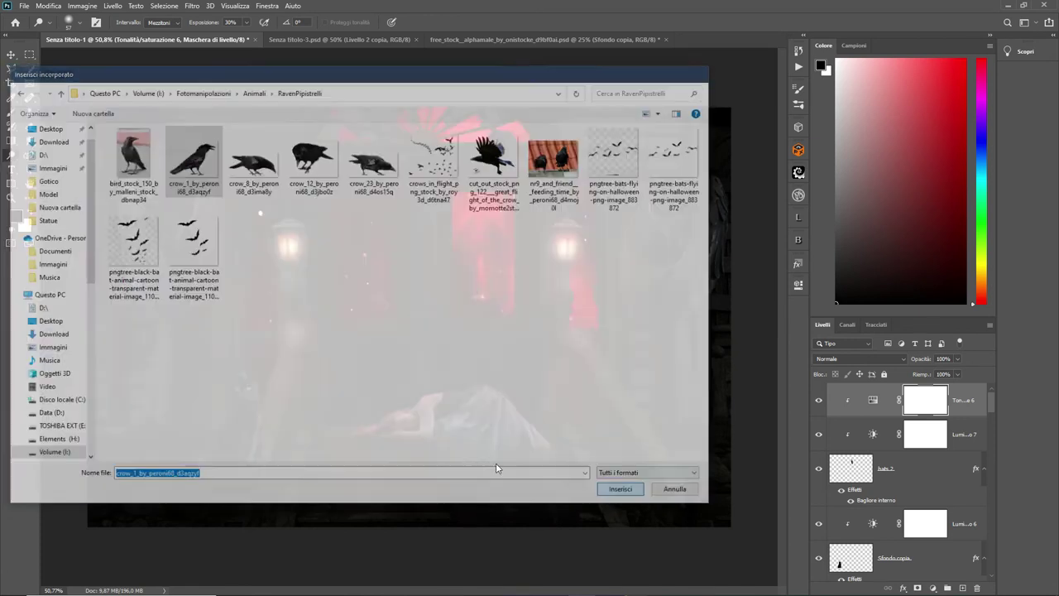
# Step: Shrink the crow, flip it horizontally, and perch it on the right railing
pyautogui.moveTo(129, 107)
pyautogui.mouseDown()
pyautogui.moveTo(566, 435)
pyautogui.moveTo(597, 477)
pyautogui.moveTo(516, 283)
pyautogui.mouseUp()
pyautogui.moveTo(546, 320); pyautogui.dragTo(569, 330)
pyautogui.rightClick(579, 318)
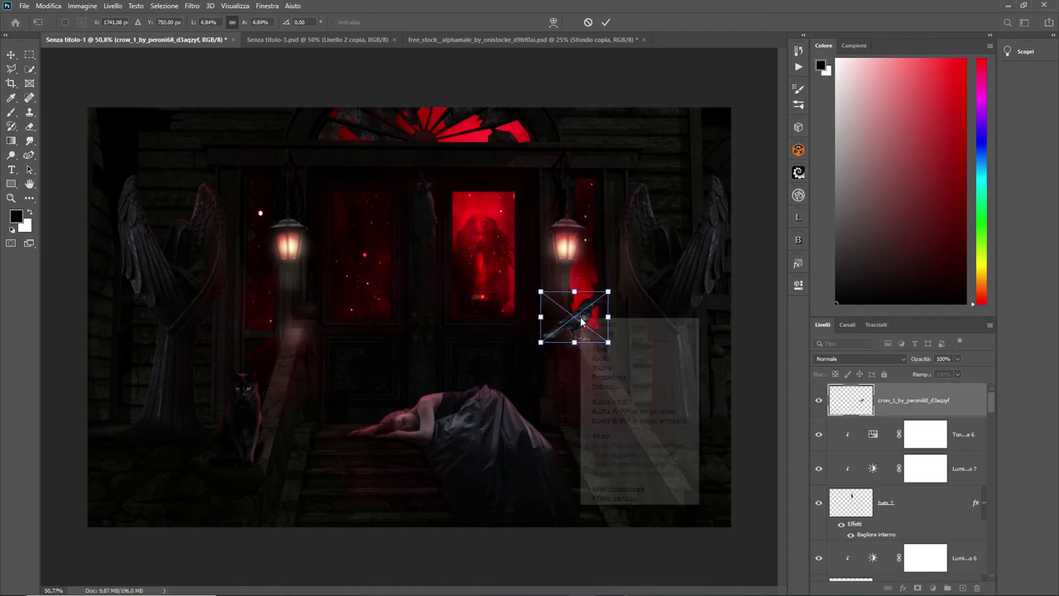
pyautogui.click(614, 488)
pyautogui.moveTo(574, 322); pyautogui.dragTo(582, 324)
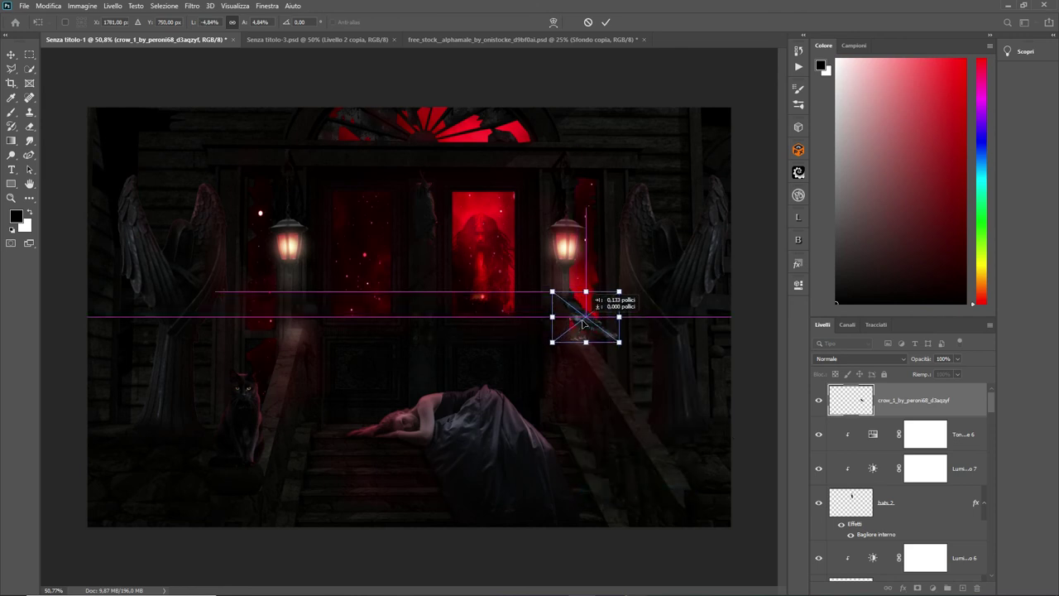
pyautogui.moveTo(583, 325); pyautogui.dragTo(585, 324)
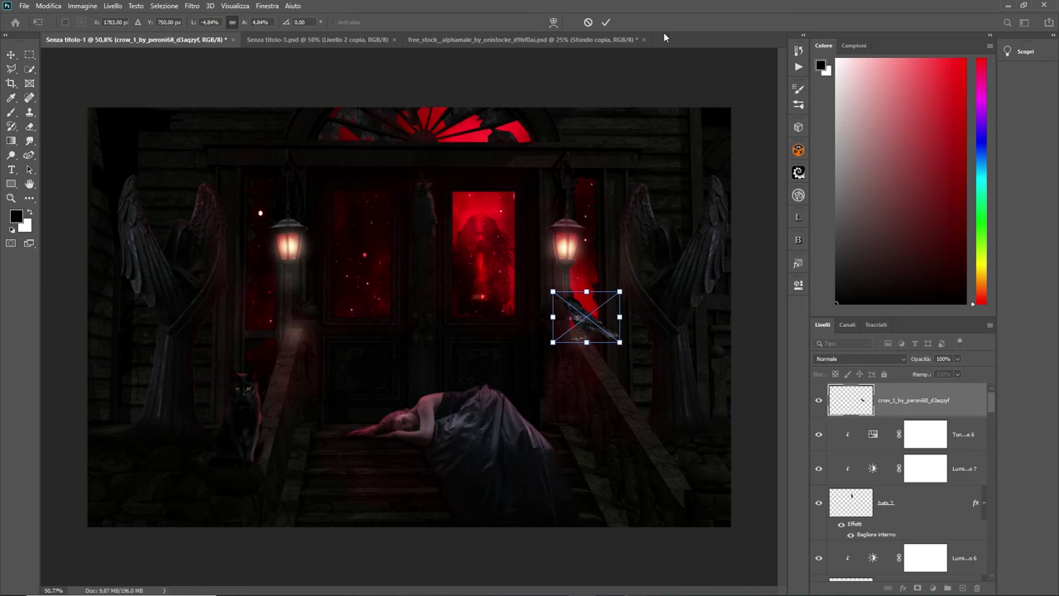
pyautogui.click(606, 22)
# Step: Rasterize the crow and darken it with a clipped Brightness/Contrast at -41
pyautogui.rightClick(895, 400)
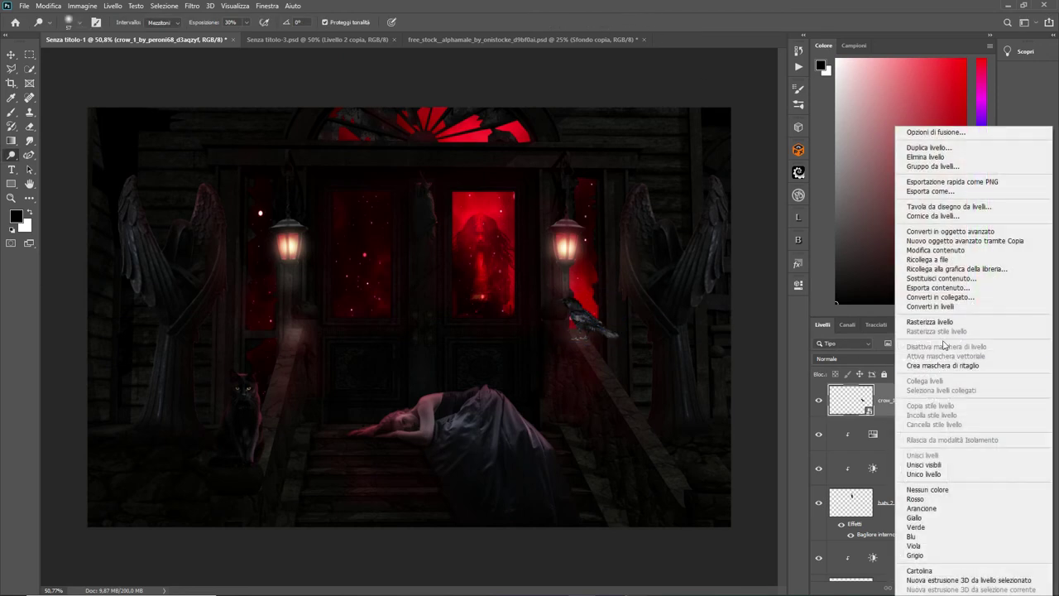
pyautogui.click(938, 326)
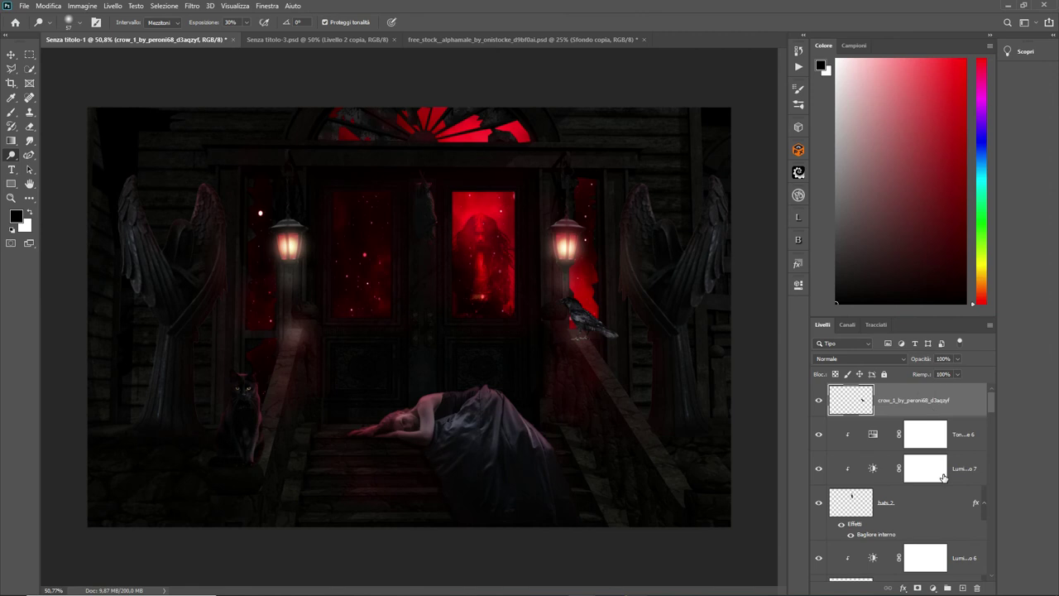
pyautogui.click(932, 587)
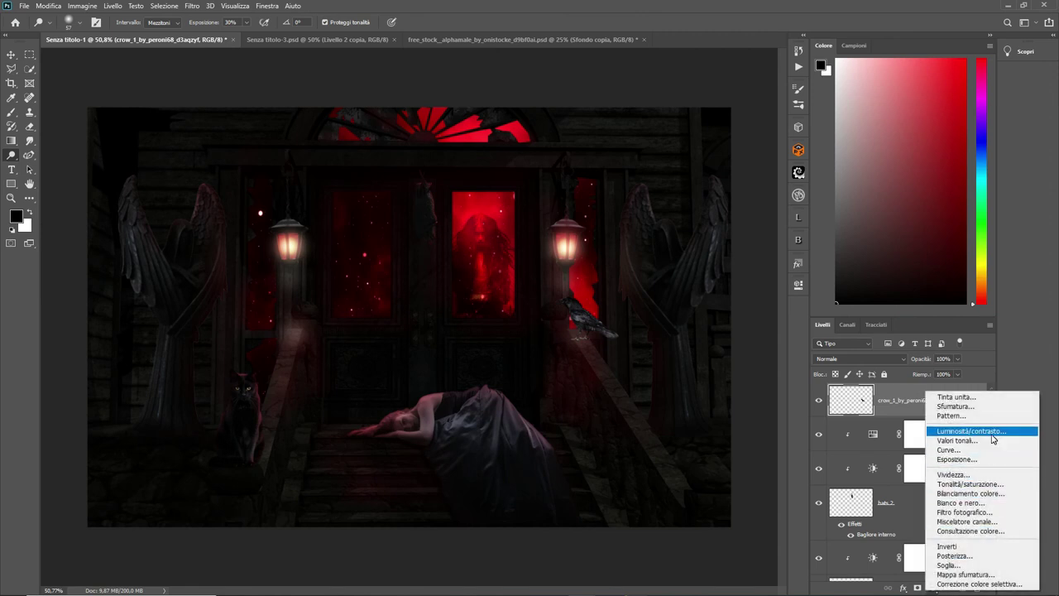
pyautogui.click(972, 431)
pyautogui.hotkey('ctrl', 'alt', 'g')
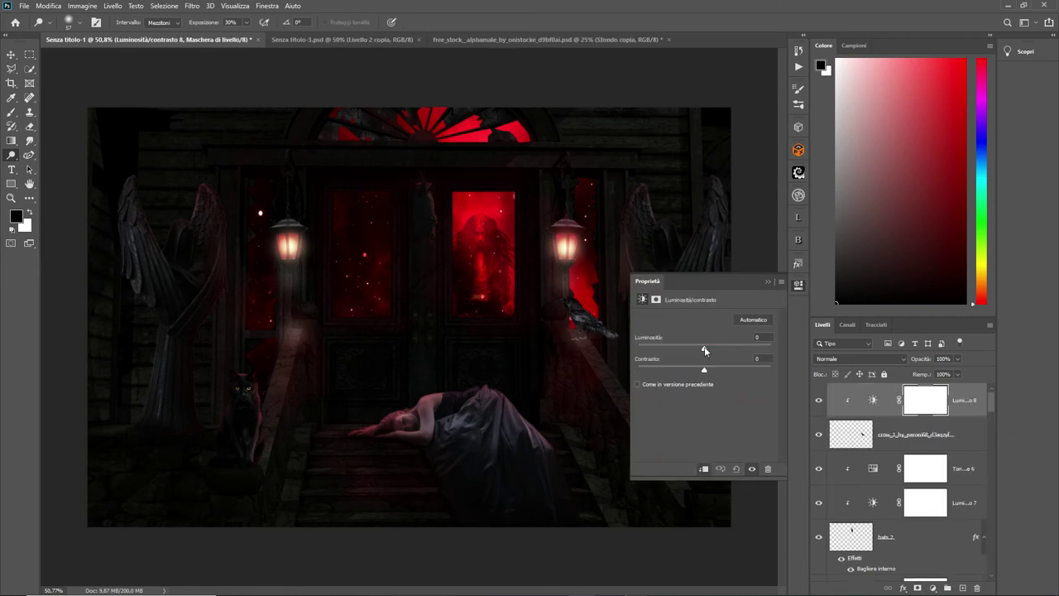
pyautogui.moveTo(686, 343); pyautogui.dragTo(685, 343)
pyautogui.click(766, 282)
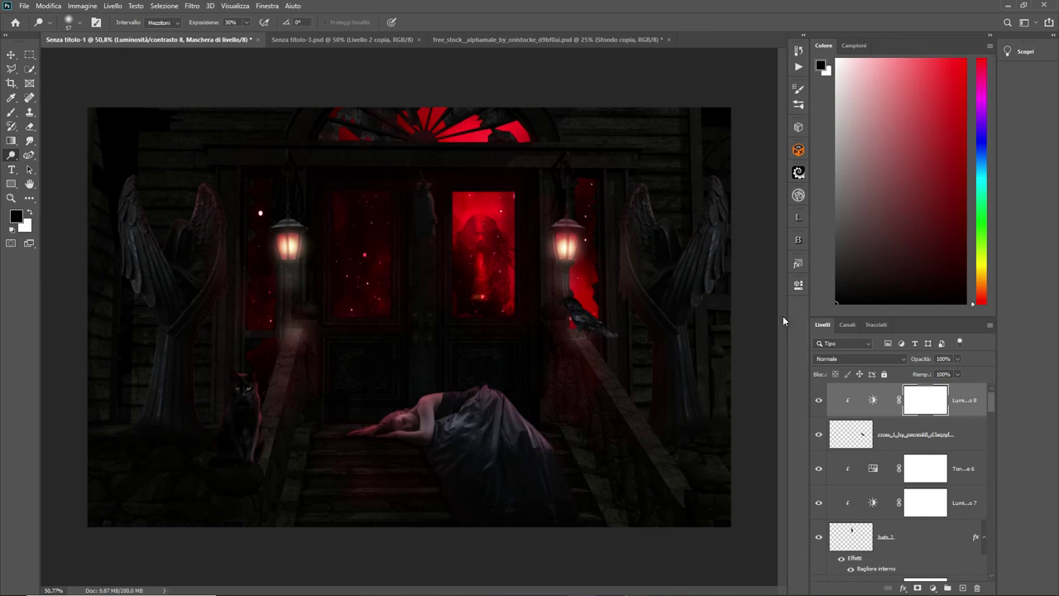
# Step: Give the crow a drop shadow and split it onto its own Multiply layer
pyautogui.click(852, 435)
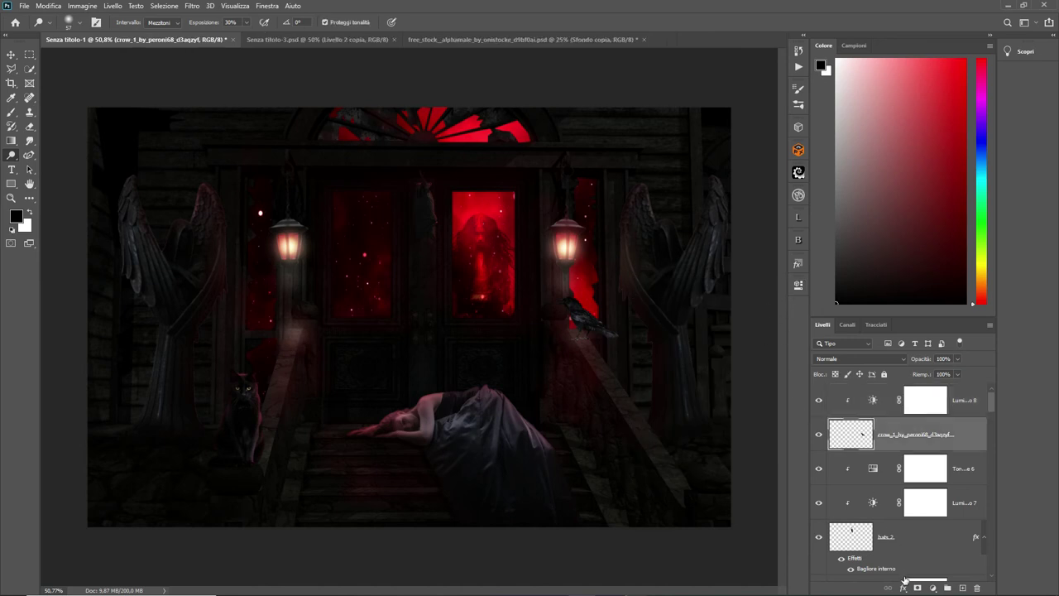
pyautogui.click(902, 588)
pyautogui.click(917, 583)
pyautogui.press('Return')
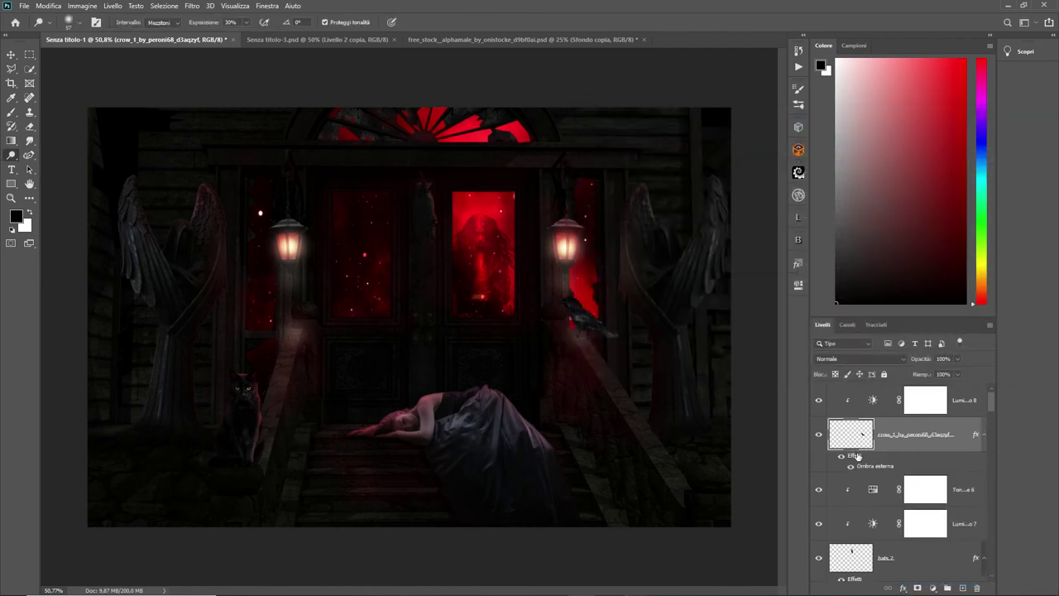
pyautogui.rightClick(856, 455)
pyautogui.click(894, 433)
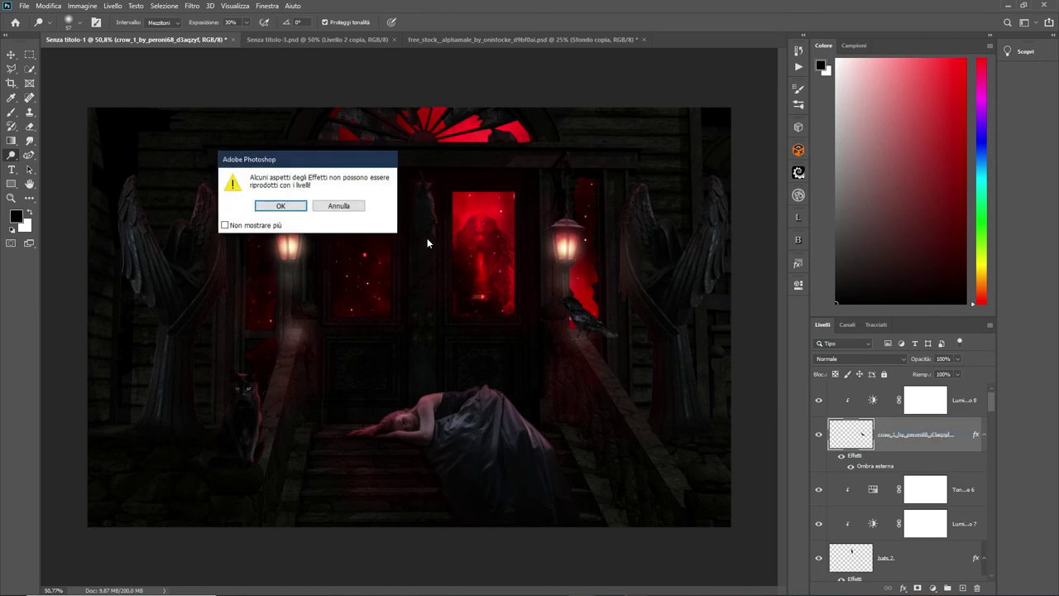
pyautogui.click(281, 210)
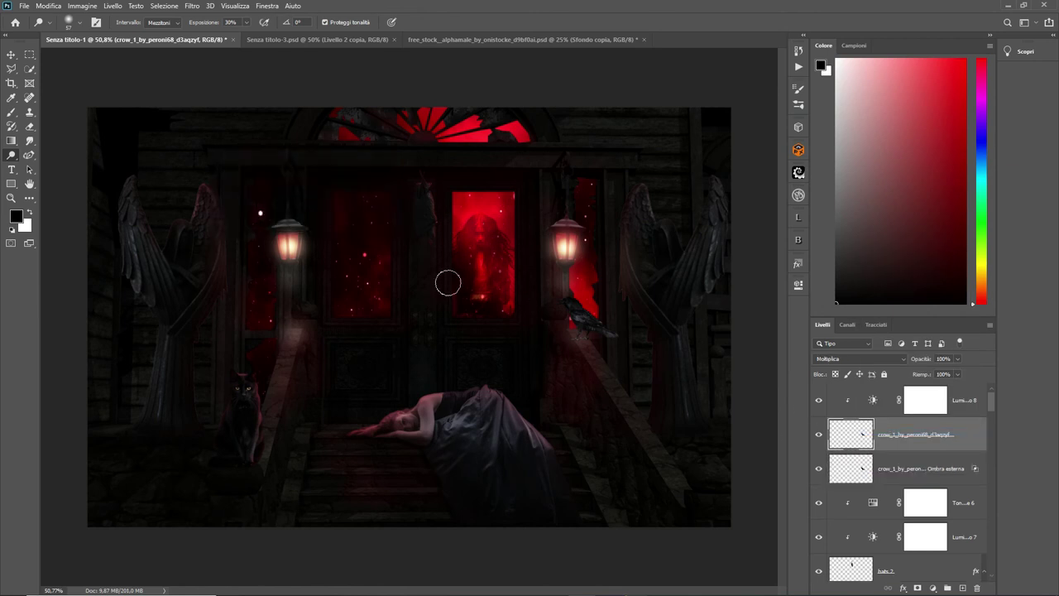
pyautogui.click(47, 6)
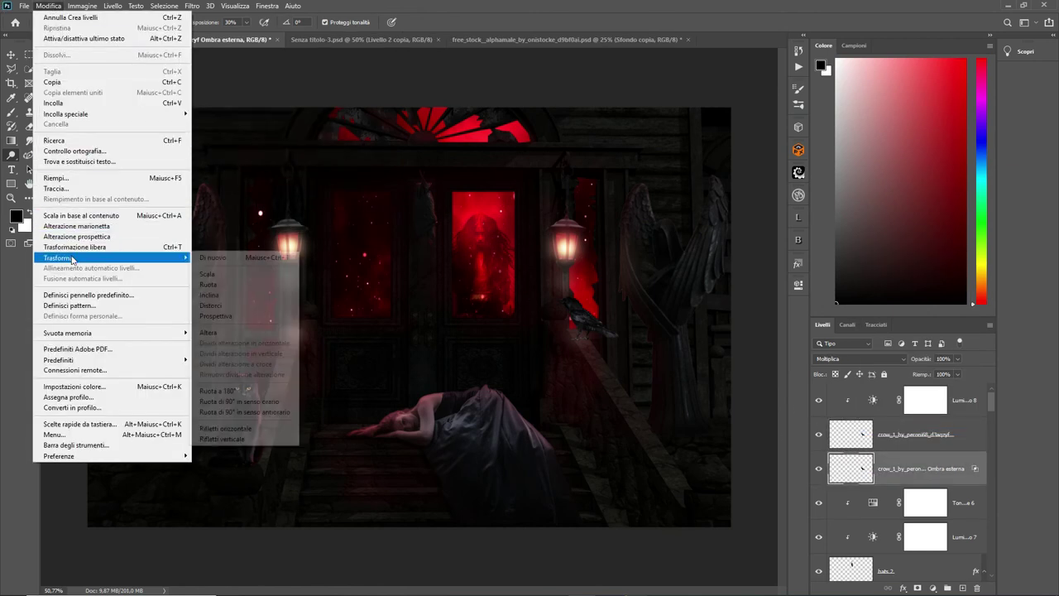
# Step: Skew the crow's shadow down along the railing (~29.6°) and set its opacity to 63%
pyautogui.click(211, 304)
pyautogui.moveTo(585, 298); pyautogui.dragTo(608, 394)
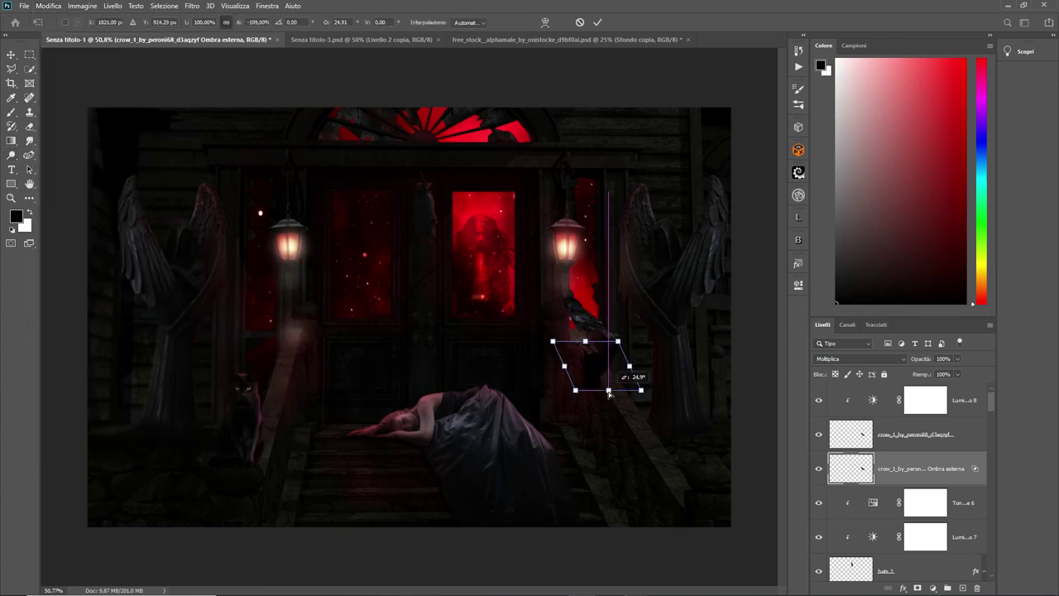
pyautogui.moveTo(608, 394); pyautogui.dragTo(613, 392)
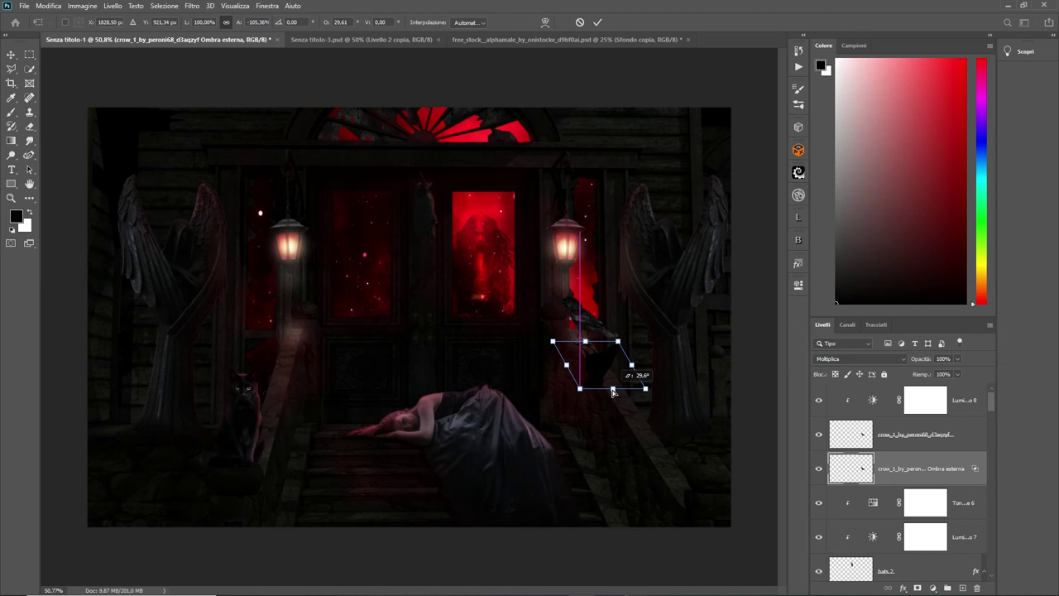
pyautogui.click(597, 22)
pyautogui.click(958, 359)
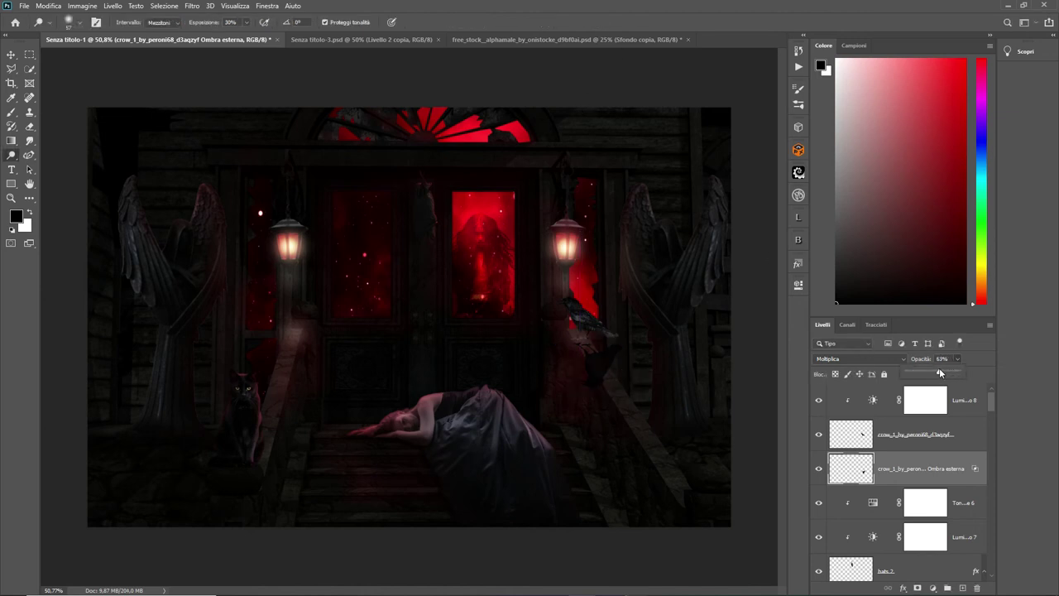
pyautogui.click(29, 126)
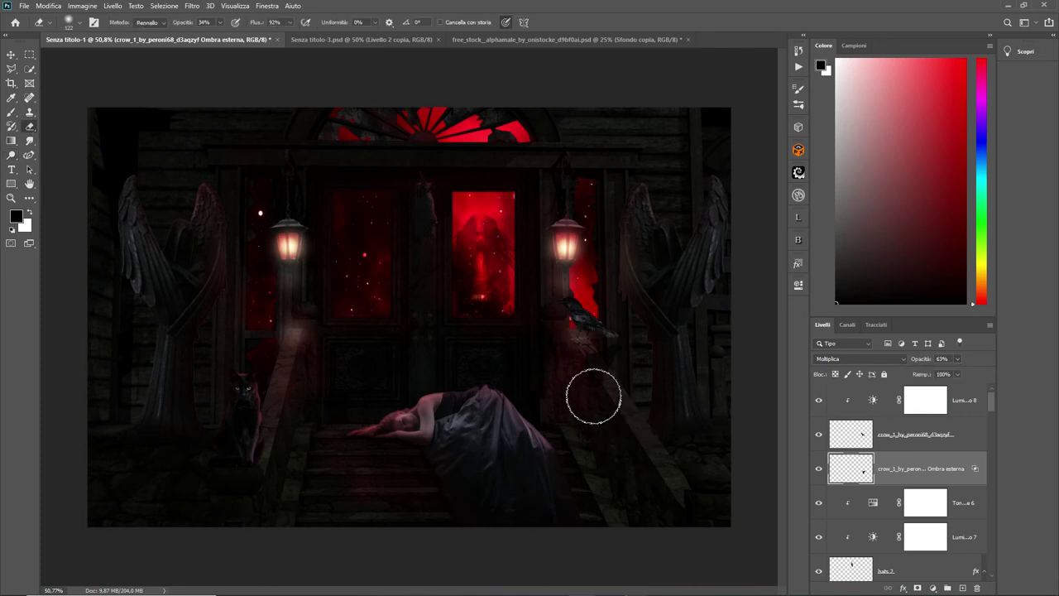
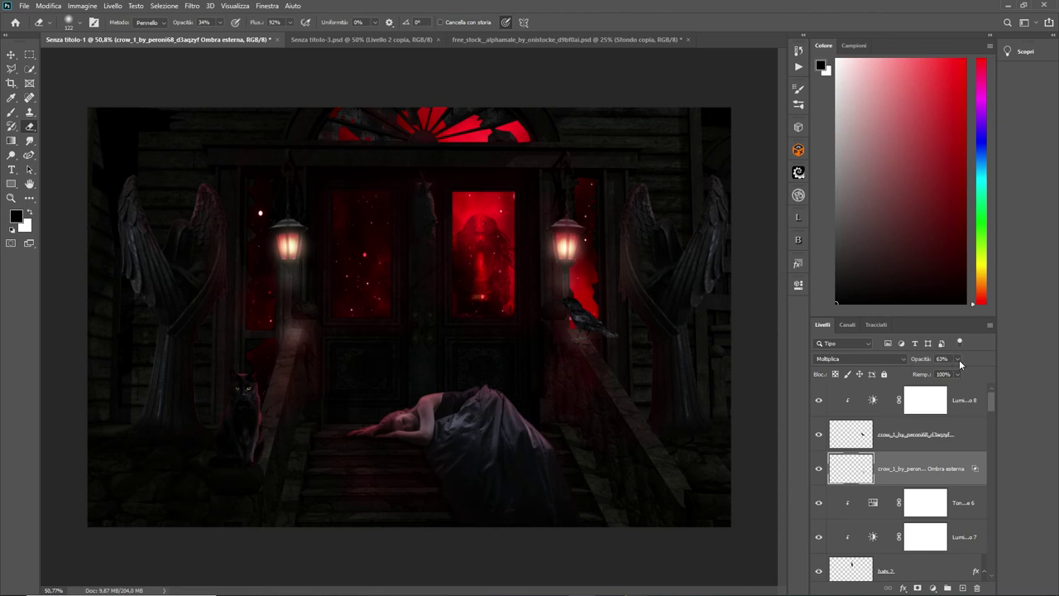
# Step: Nudge the perched crow a few pixels down with the Move tool
pyautogui.click(16, 58)
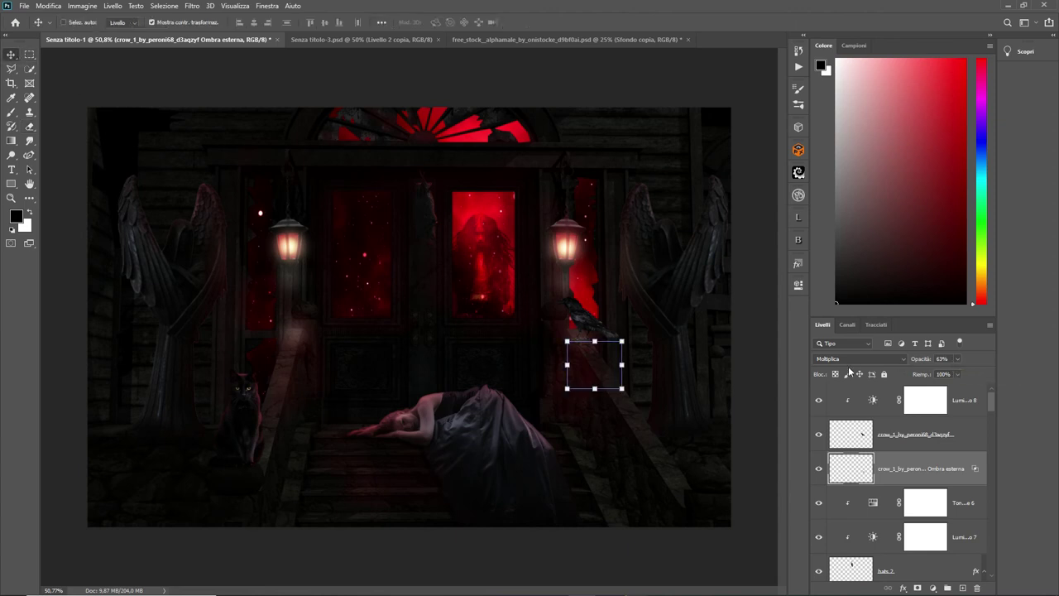
pyautogui.click(847, 430)
pyautogui.press('Down')
pyautogui.press('Down')
pyautogui.press('Down')
pyautogui.press('Down')
pyautogui.press('Down')
pyautogui.press('Down')
pyautogui.press('Down')
pyautogui.press('Down')
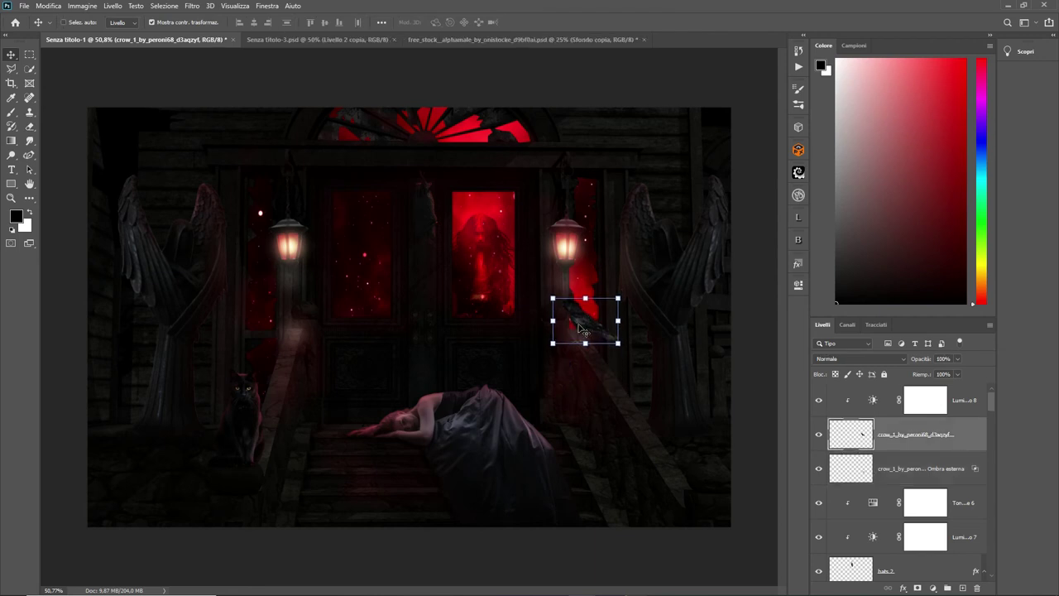
pyautogui.click(29, 55)
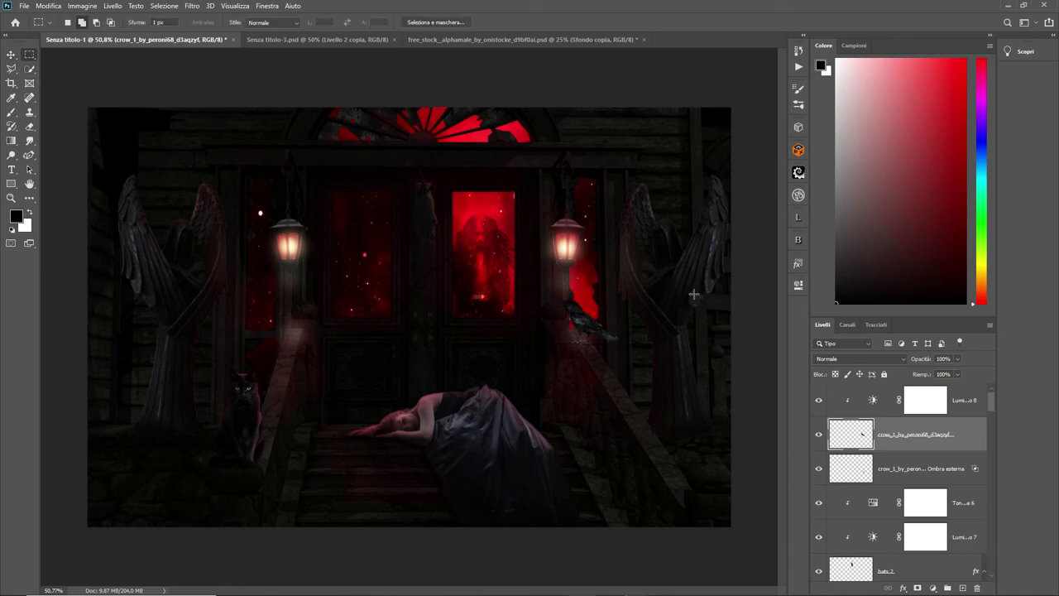
pyautogui.click(11, 55)
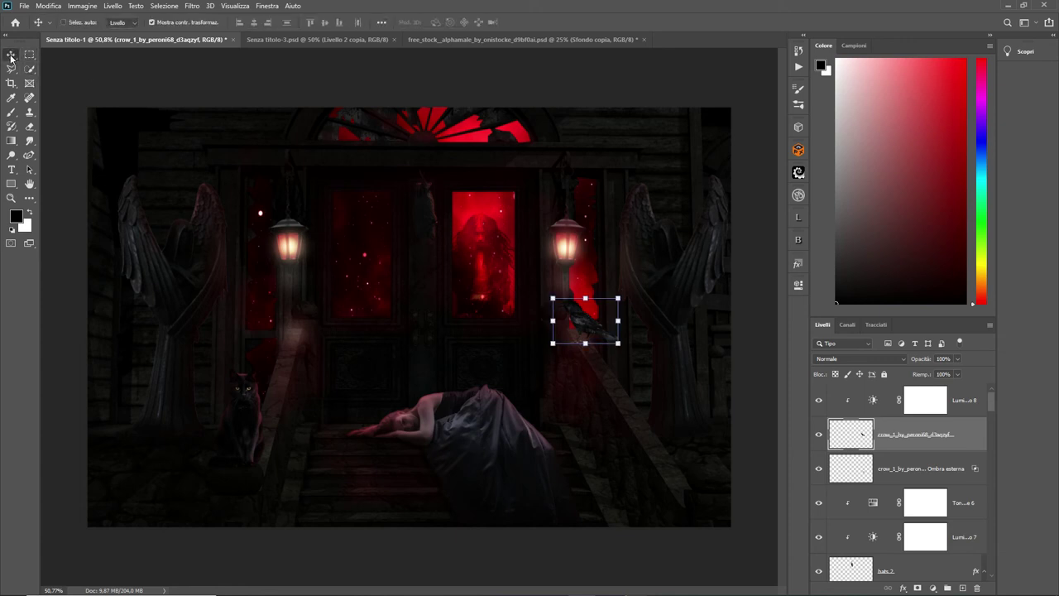
pyautogui.press('Down')
pyautogui.press('Down')
pyautogui.press('Down')
# Step: Add a new empty layer, Livello 19, above the crow's outer shadow layer
pyautogui.click(30, 55)
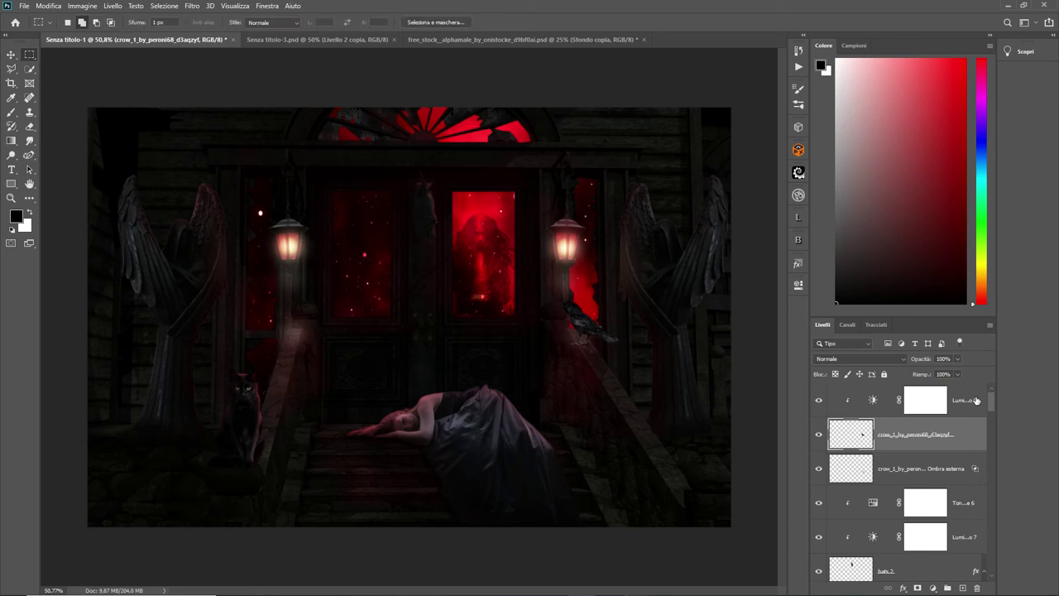
pyautogui.click(894, 460)
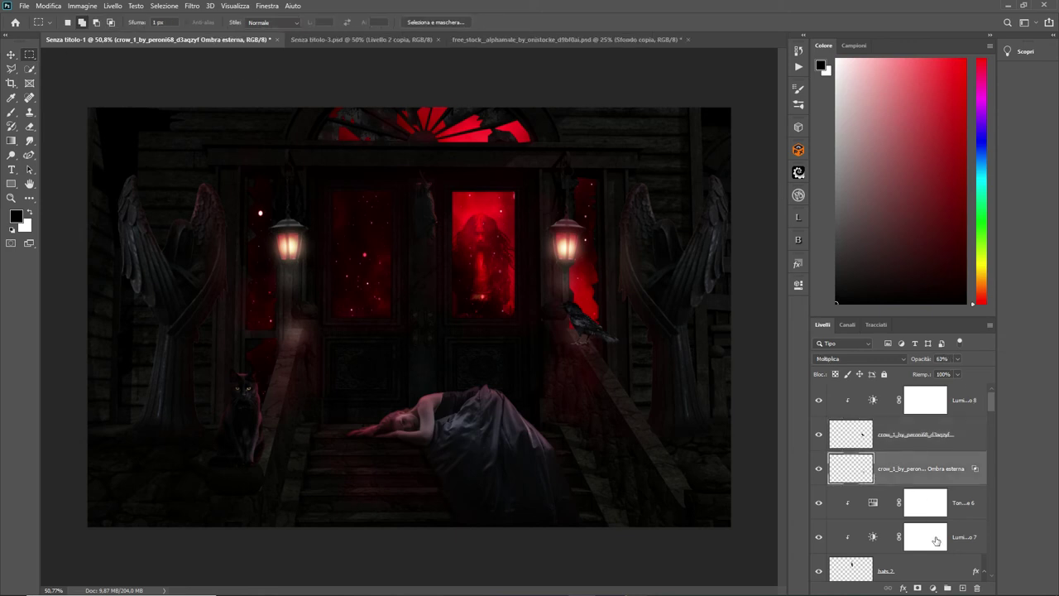
pyautogui.click(963, 587)
# Step: Set the brush size to 29 px
pyautogui.click(11, 112)
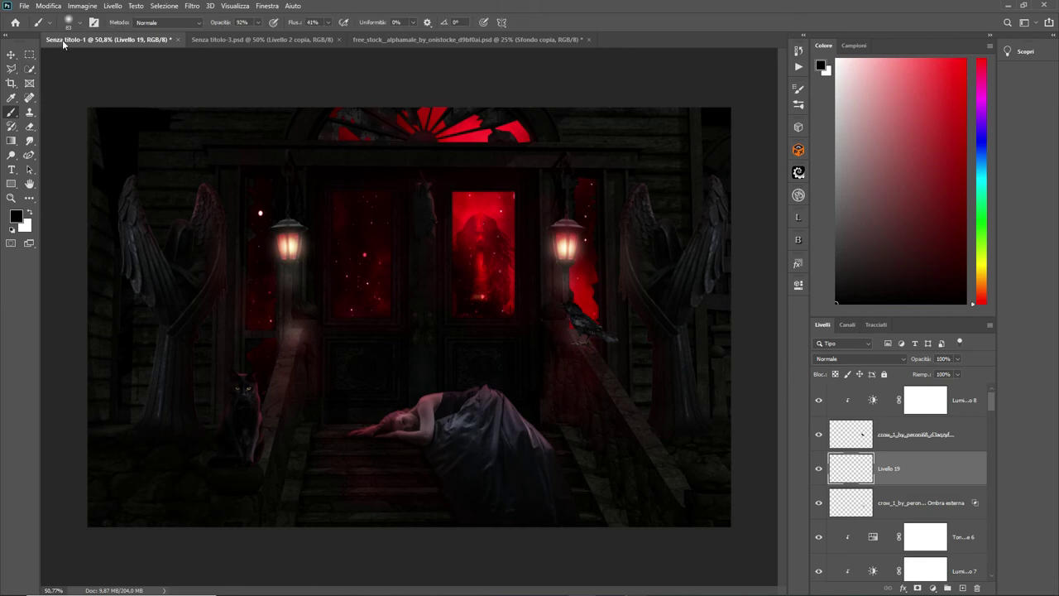
pyautogui.click(76, 24)
pyautogui.moveTo(93, 60); pyautogui.dragTo(73, 59)
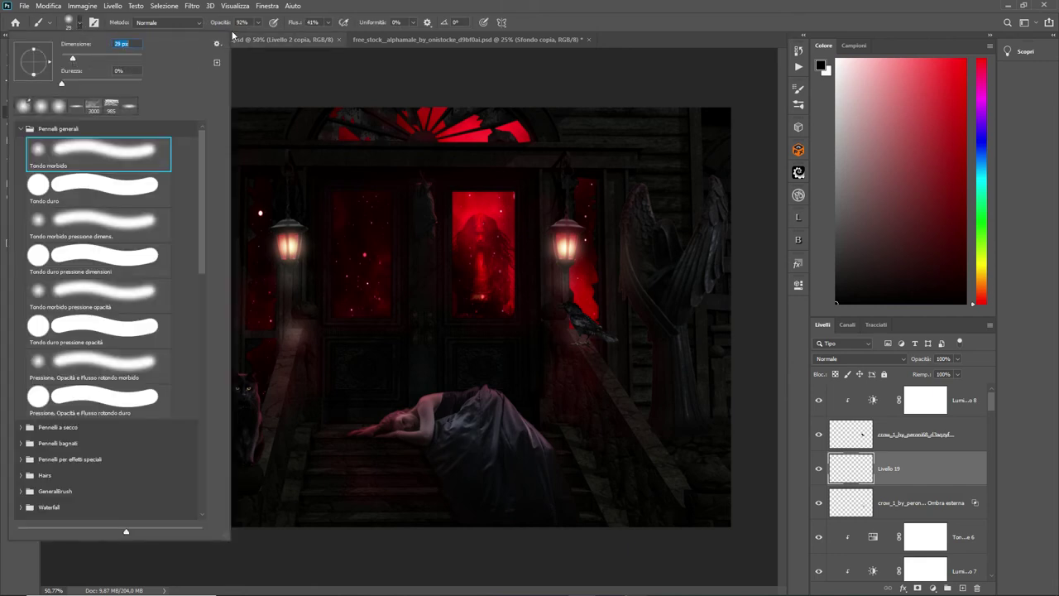
pyautogui.click(583, 343)
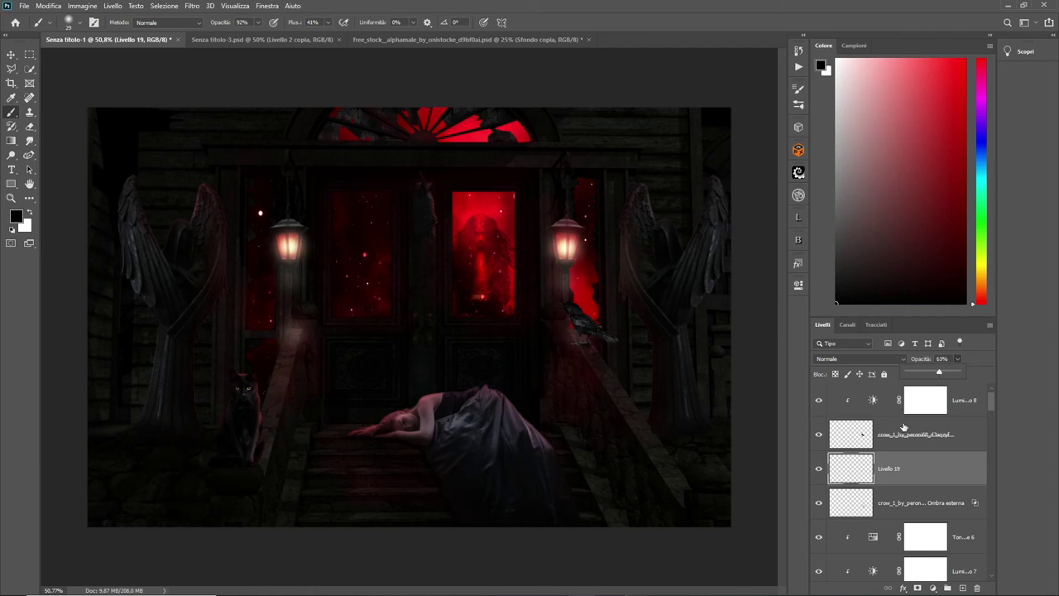
# Step: Shift the crow, Livello 19 and the crow's shadow layer slightly together
pyautogui.click(964, 402)
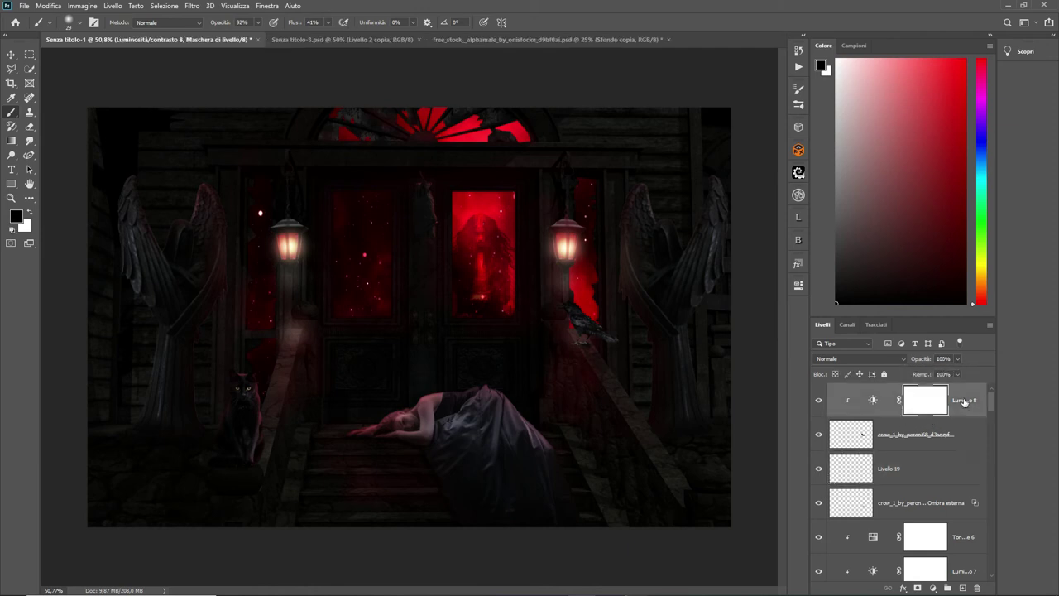
pyautogui.keyDown('ctrl'); pyautogui.click(961, 433); pyautogui.keyUp('ctrl')
pyautogui.keyDown('ctrl'); pyautogui.click(962, 465); pyautogui.keyUp('ctrl')
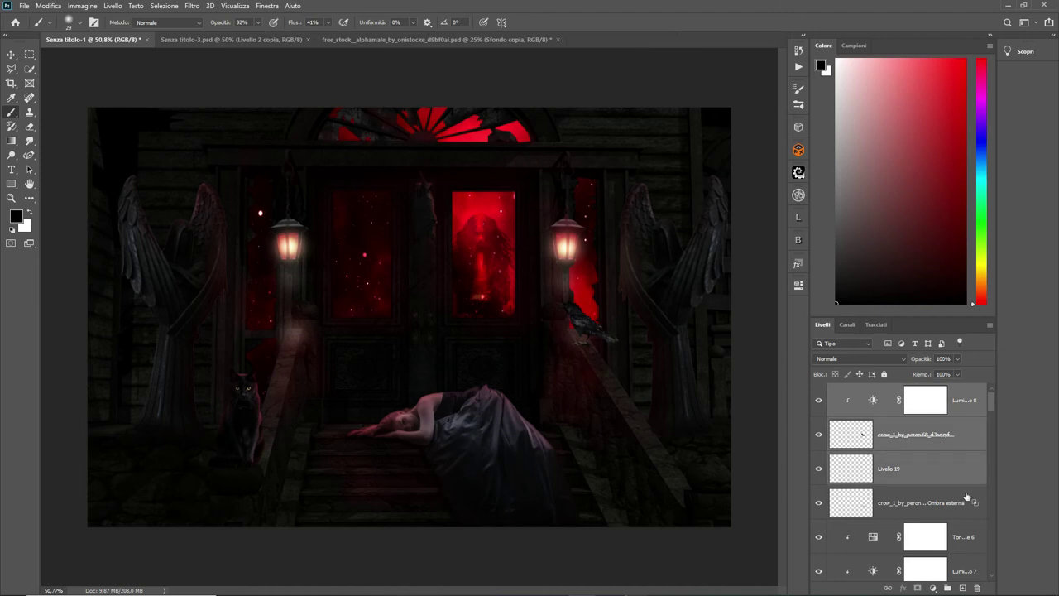
pyautogui.keyDown('ctrl'); pyautogui.click(967, 498); pyautogui.keyUp('ctrl')
pyautogui.press('v')
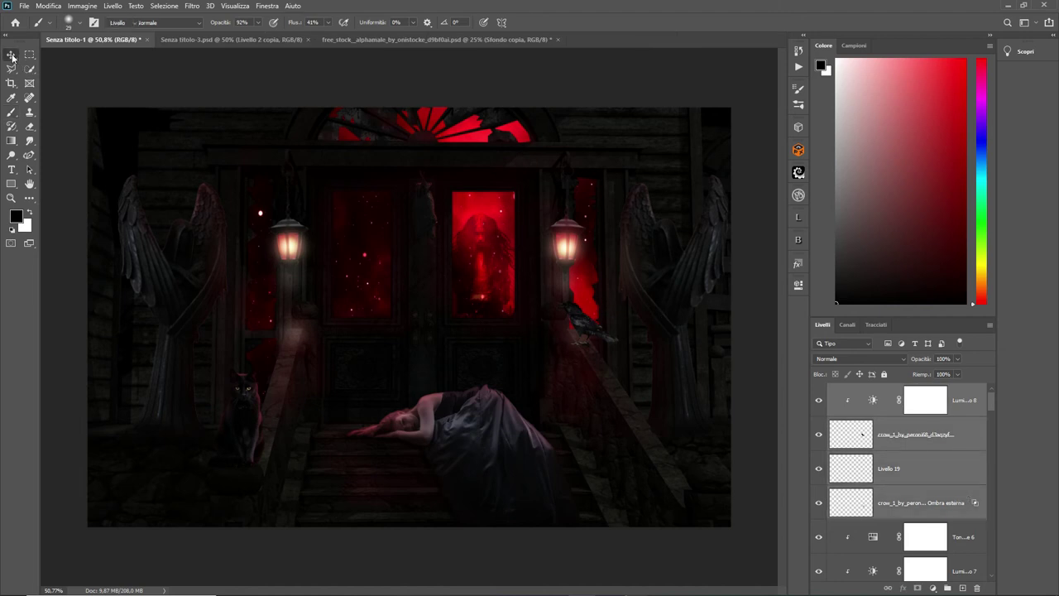
pyautogui.moveTo(589, 335); pyautogui.dragTo(592, 335)
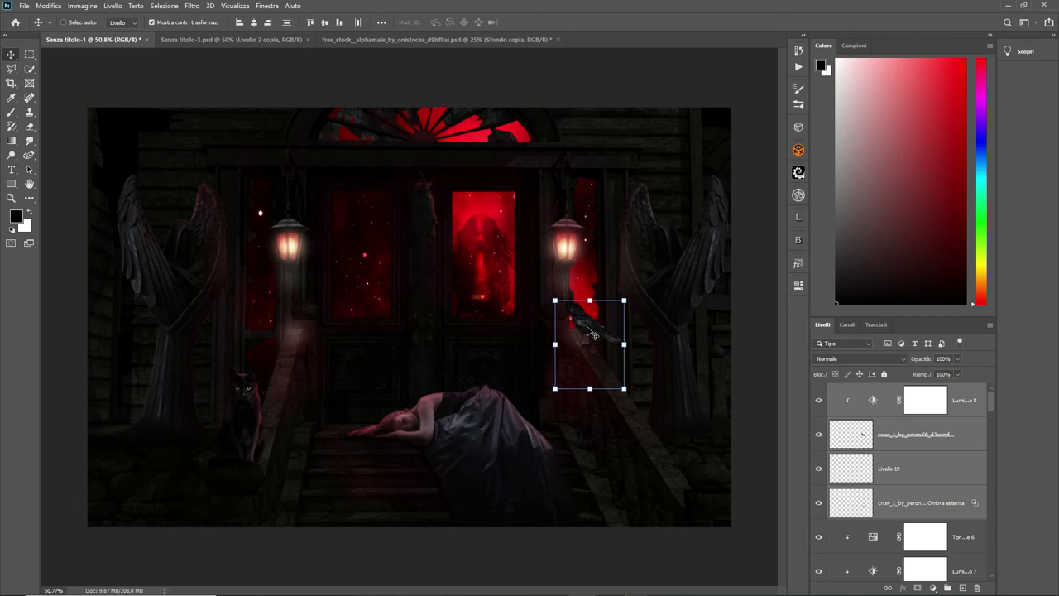
# Step: Select the crow layer and bring up its layer effects list
pyautogui.click(29, 53)
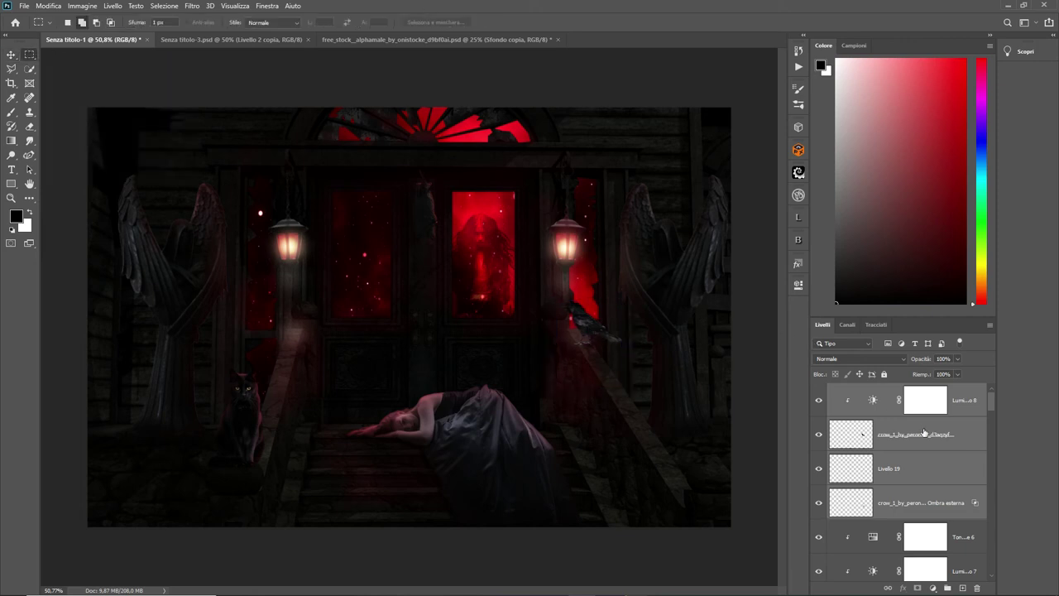
pyautogui.click(981, 402)
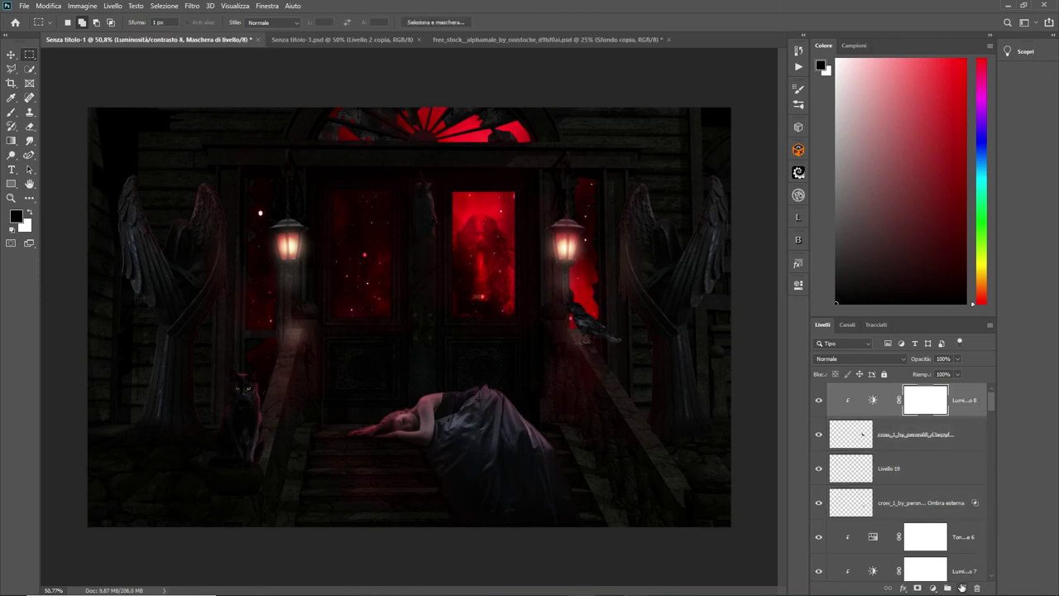
pyautogui.click(895, 435)
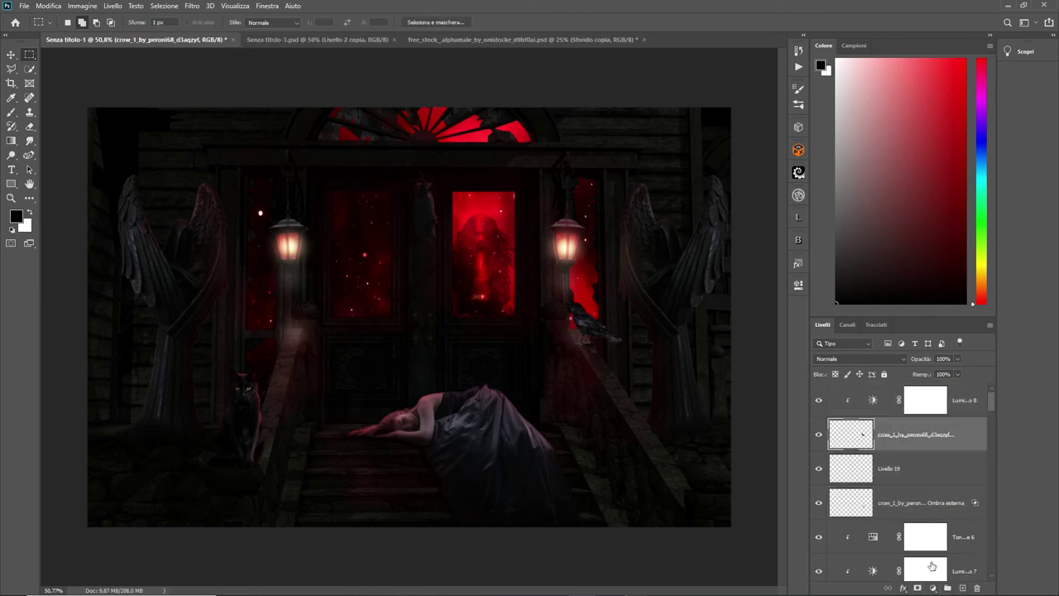
pyautogui.click(902, 587)
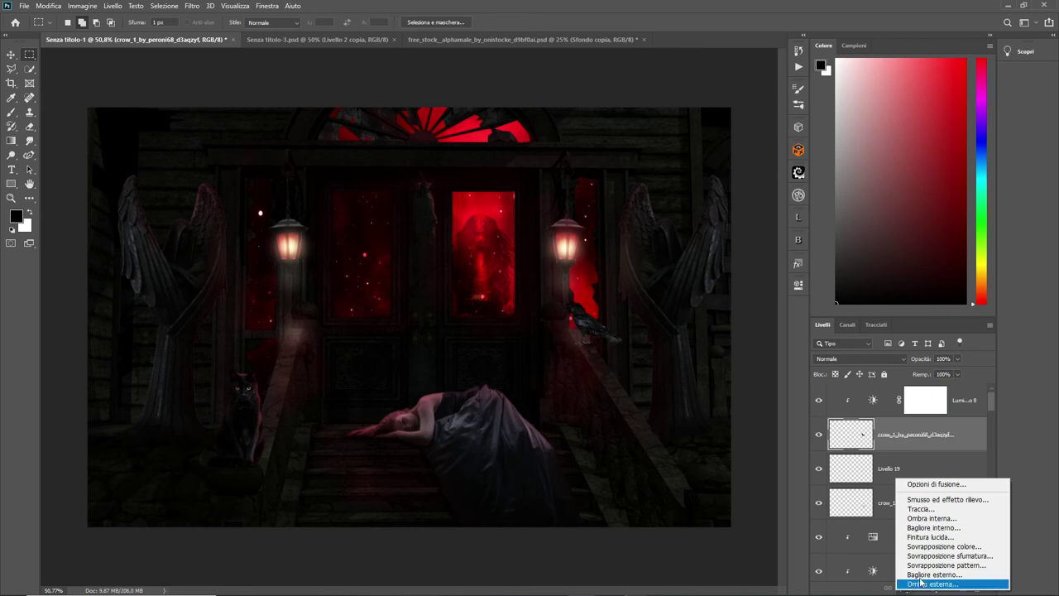
# Step: Give the crow an Inner Shadow (distance 5, size 32) and an Inner Glow (34% opacity, size 68)
pyautogui.click(953, 520)
pyautogui.moveTo(824, 118); pyautogui.dragTo(263, 95)
pyautogui.moveTo(232, 212); pyautogui.dragTo(216, 213)
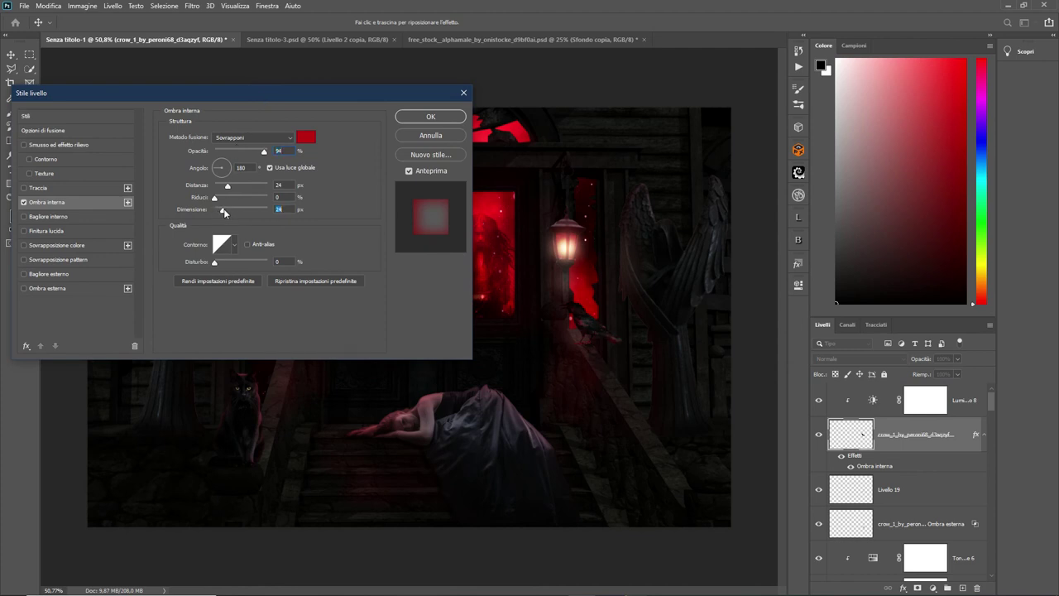
pyautogui.moveTo(227, 185); pyautogui.dragTo(220, 188)
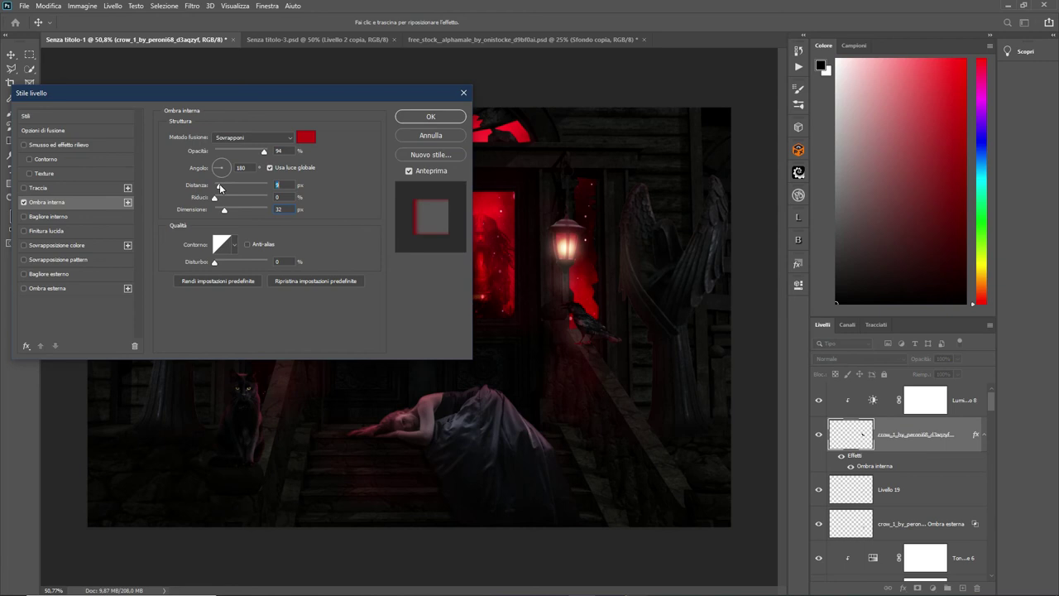
pyautogui.click(24, 216)
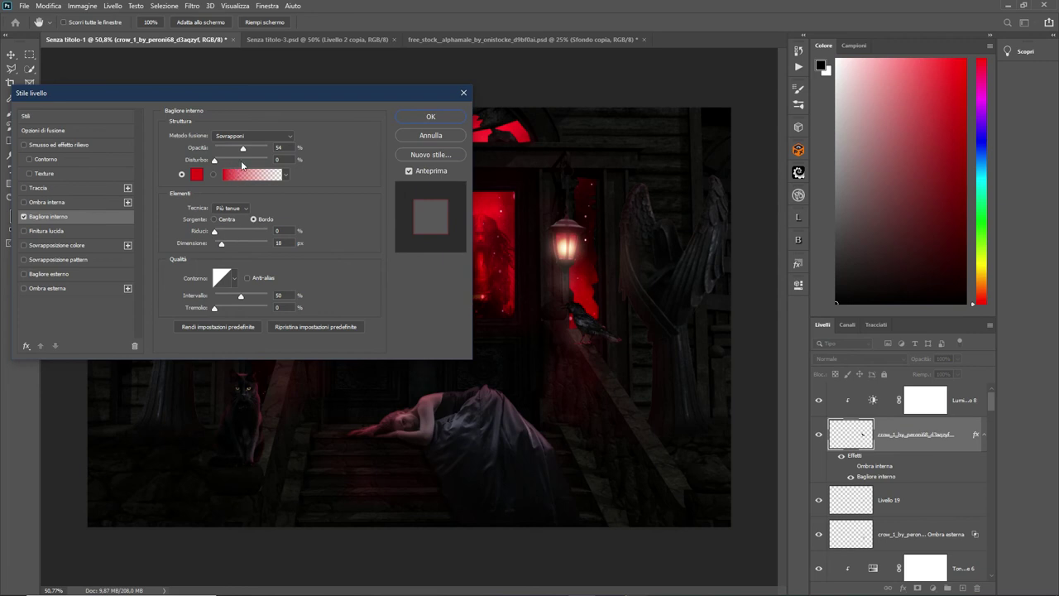
pyautogui.moveTo(243, 150); pyautogui.dragTo(232, 150)
pyautogui.moveTo(227, 246); pyautogui.dragTo(226, 248)
pyautogui.click(464, 92)
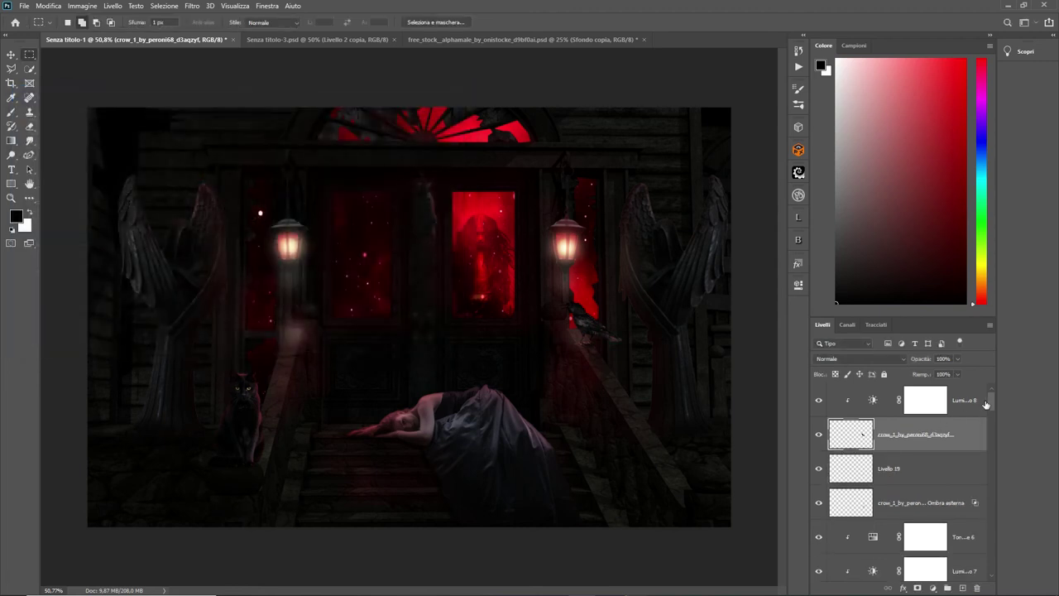
# Step: Add Livello 20 clipped to the layer below, with a strong red foreground colour
pyautogui.click(963, 587)
pyautogui.rightClick(940, 395)
pyautogui.click(860, 340)
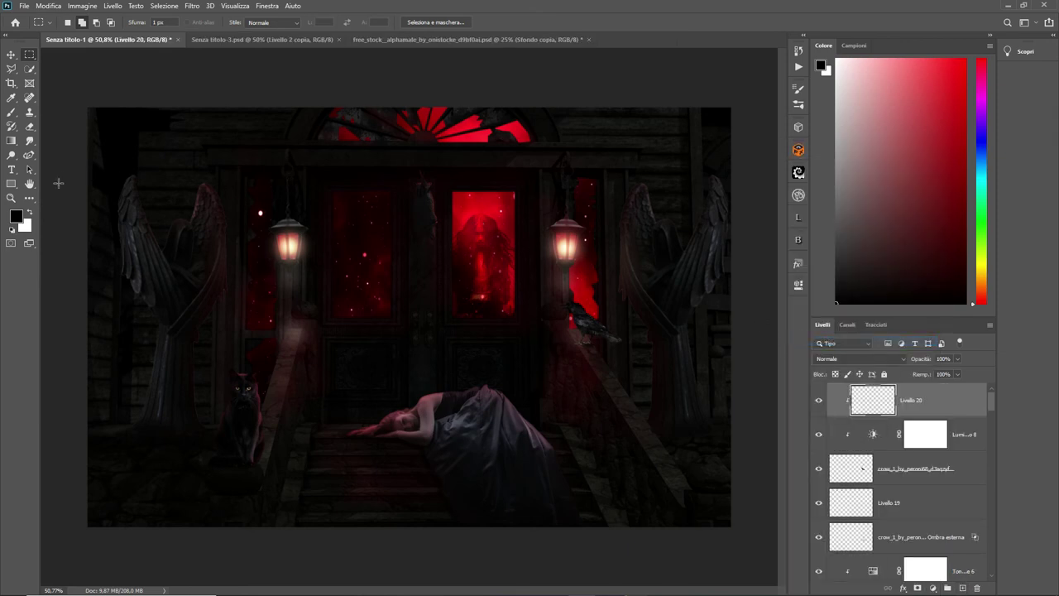
pyautogui.click(15, 217)
pyautogui.click(506, 201)
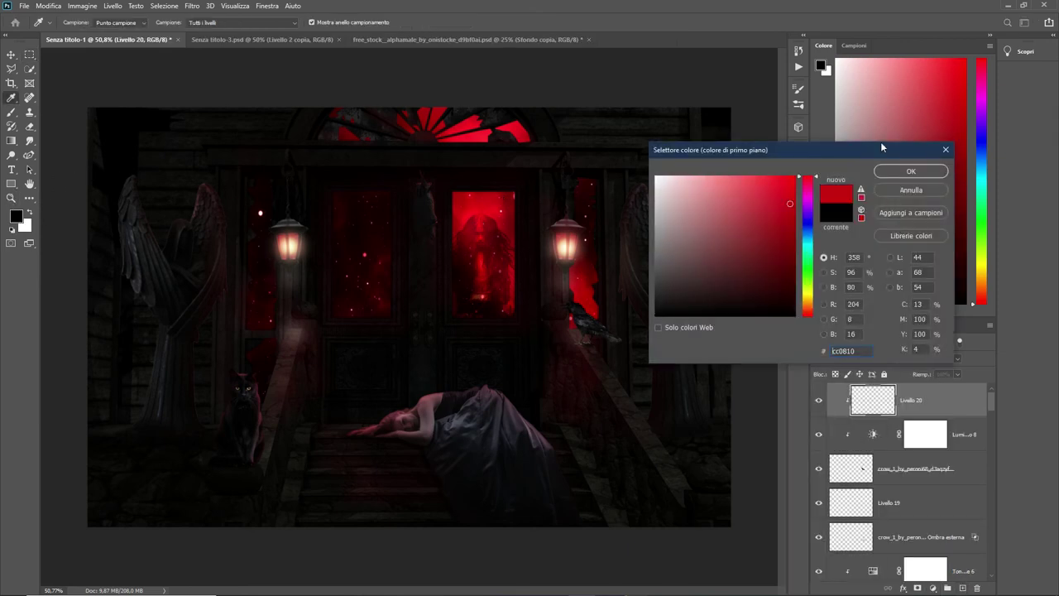
pyautogui.click(910, 172)
# Step: Set the brush to 50% opacity and 77 px size
pyautogui.click(11, 111)
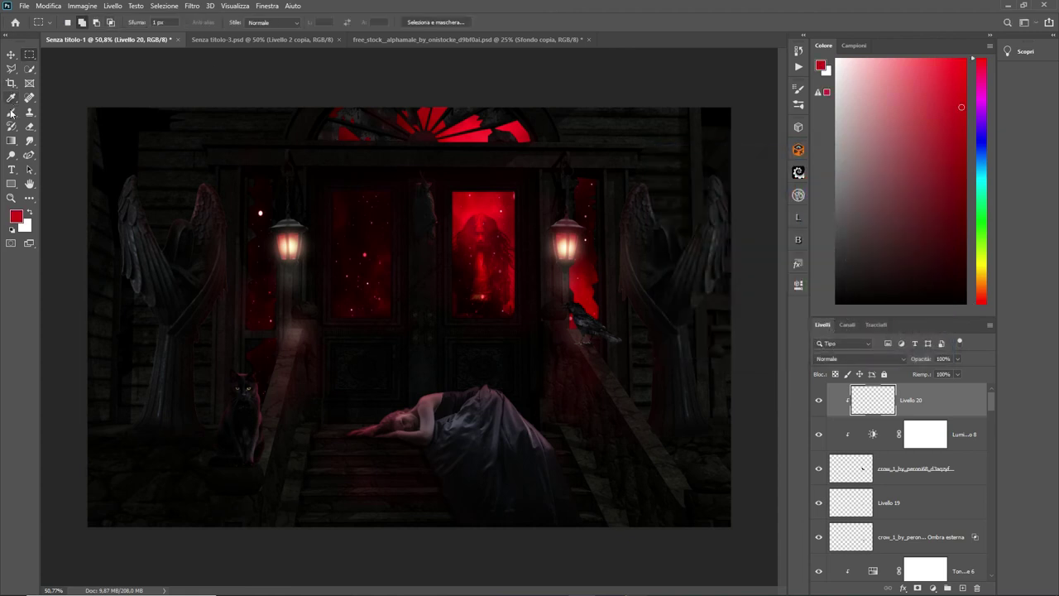
pyautogui.click(258, 23)
pyautogui.moveTo(246, 39); pyautogui.dragTo(236, 38)
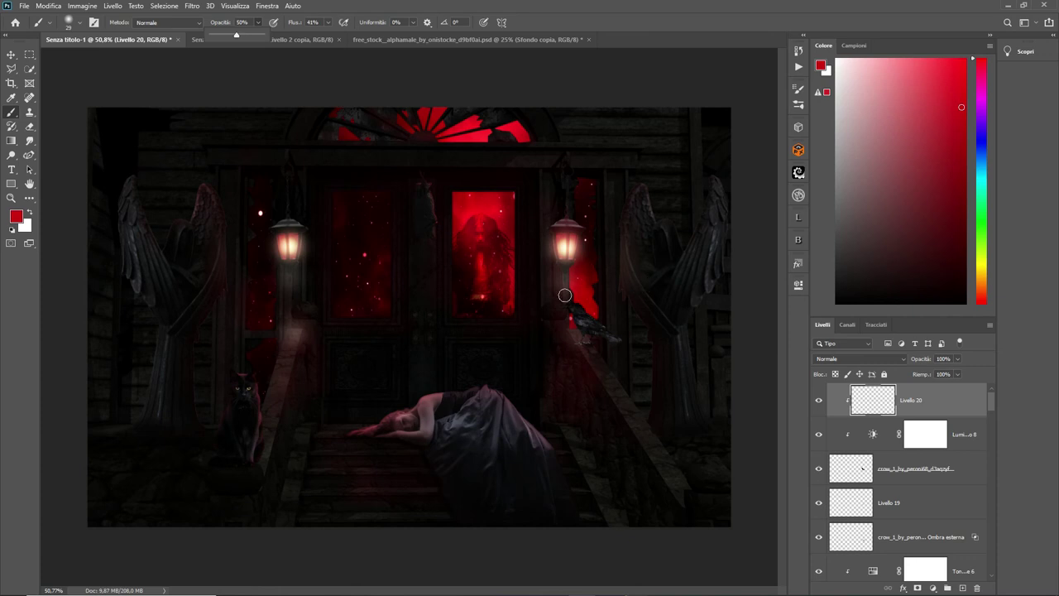
pyautogui.click(80, 29)
pyautogui.moveTo(76, 64); pyautogui.dragTo(132, 59)
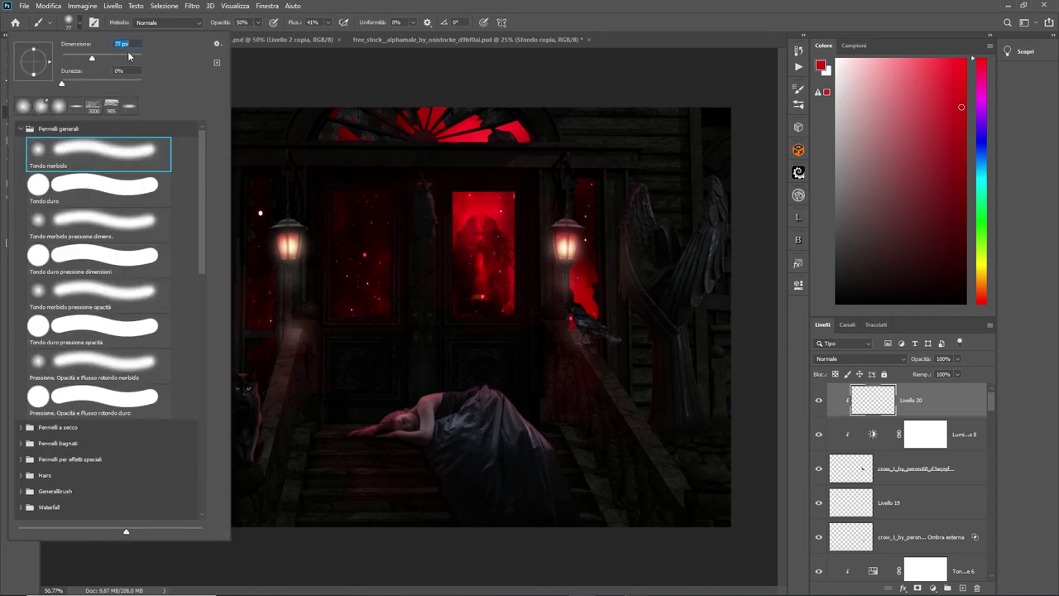
pyautogui.click(478, 20)
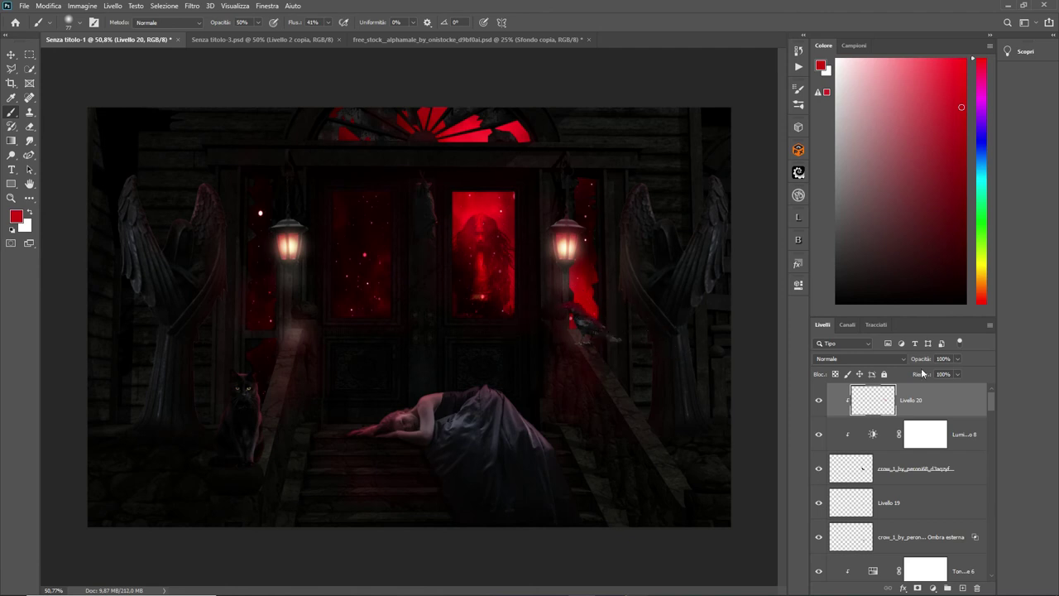
# Step: Set Livello 20 to Schermo lineare (Aggiungi) at 37% opacity
pyautogui.click(903, 359)
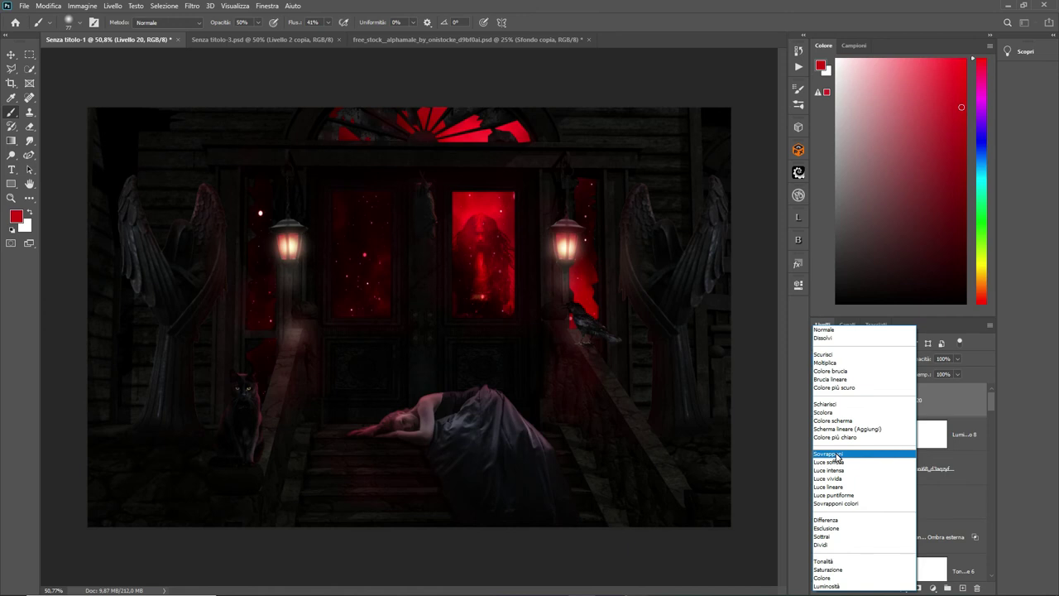
pyautogui.click(844, 428)
pyautogui.moveTo(959, 362); pyautogui.dragTo(923, 374)
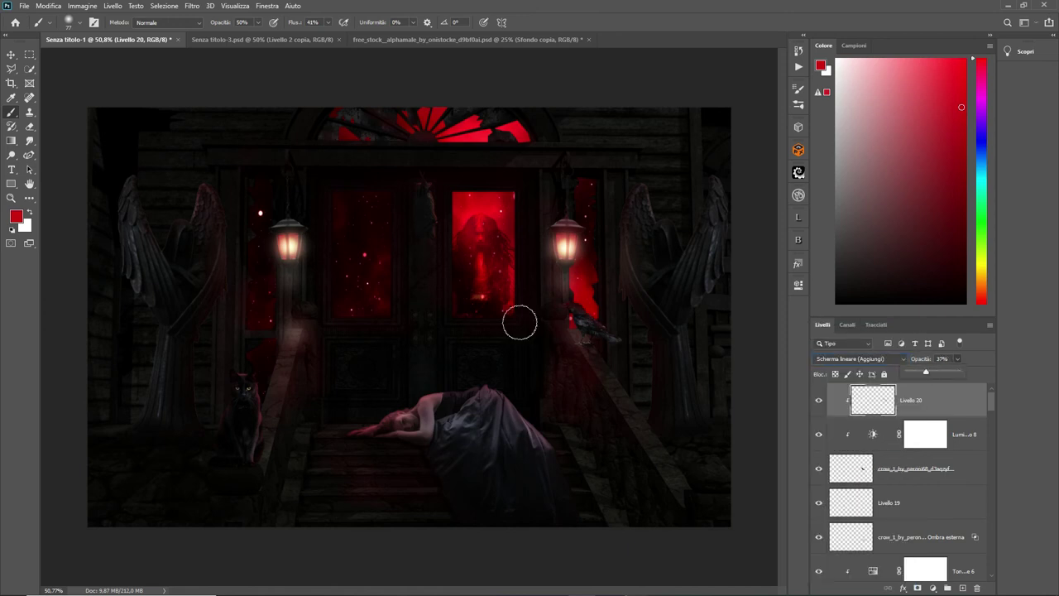
pyautogui.scroll(-2, 461, 323)
pyautogui.scroll(-2, 461, 324)
pyautogui.scroll(2, 460, 323)
pyautogui.scroll(1, 461, 323)
pyautogui.scroll(-1, 460, 324)
pyautogui.scroll(1, 461, 324)
# Step: Darken the scene with Luminosità/contrasto 8 (brightness -41, contrast 29) and fit it to the window
pyautogui.doubleClick(873, 435)
pyautogui.moveTo(685, 349); pyautogui.dragTo(670, 349)
pyautogui.click(767, 282)
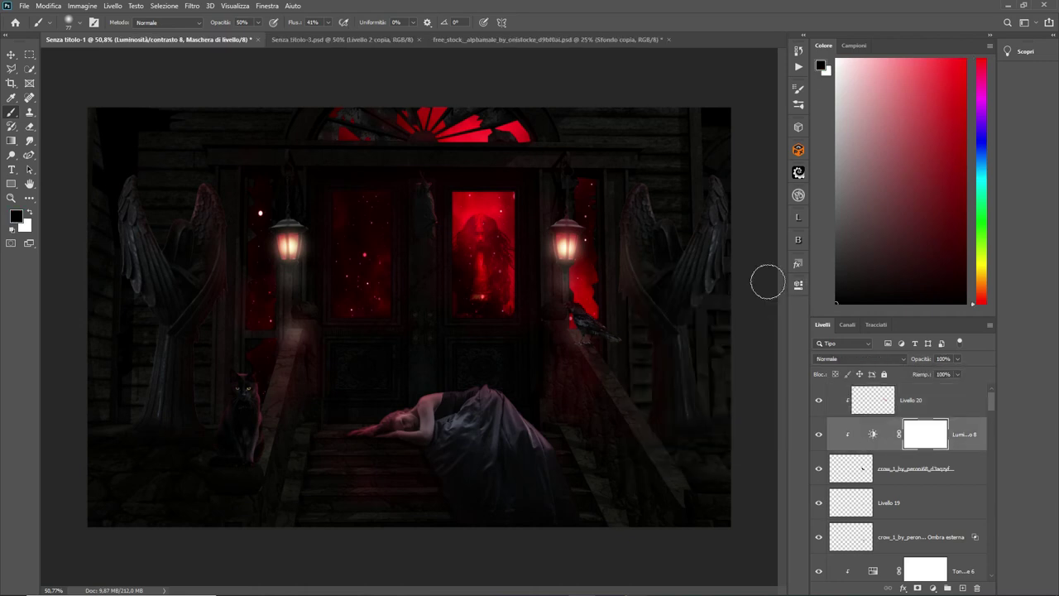
pyautogui.hotkey('ctrl', '-')
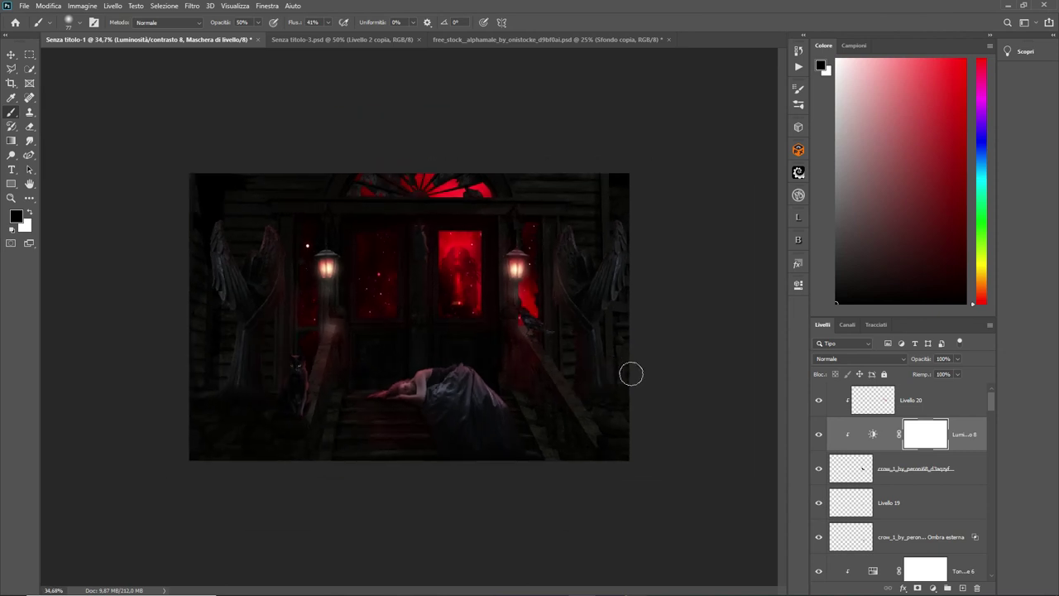
pyautogui.hotkey('ctrl', '0')
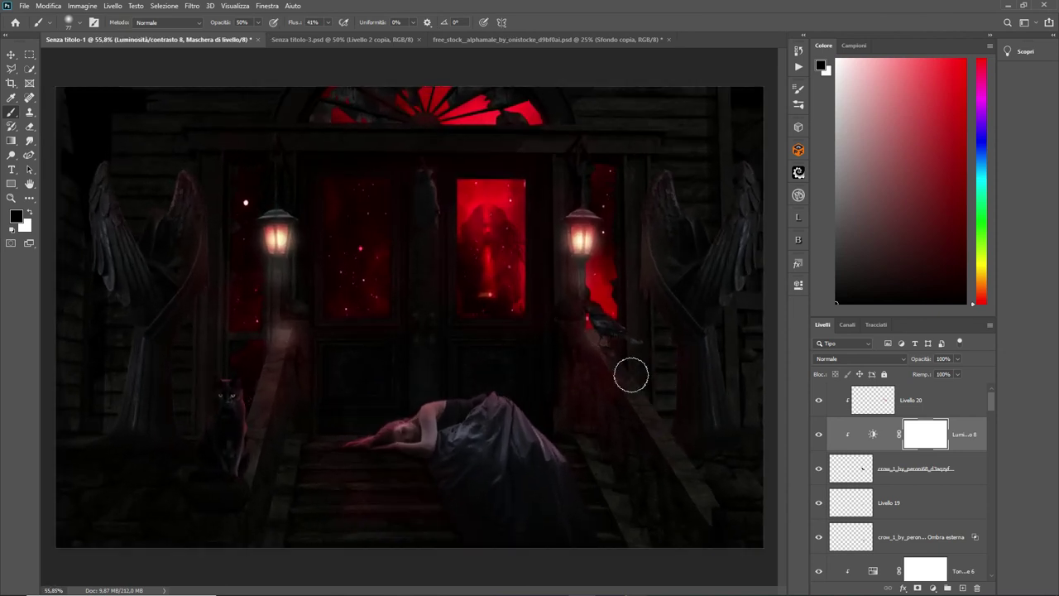
pyautogui.click(24, 5)
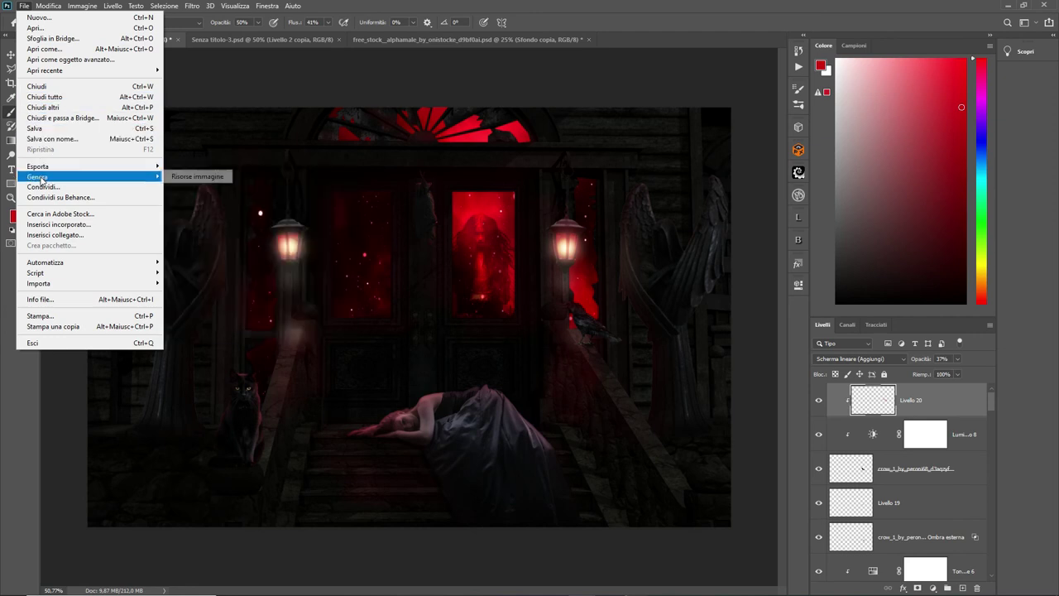
# Step: Open Dead Trees 03 PNG Stock from Fotomanipolazioni > Prove > Nuova cartella
pyautogui.click(35, 29)
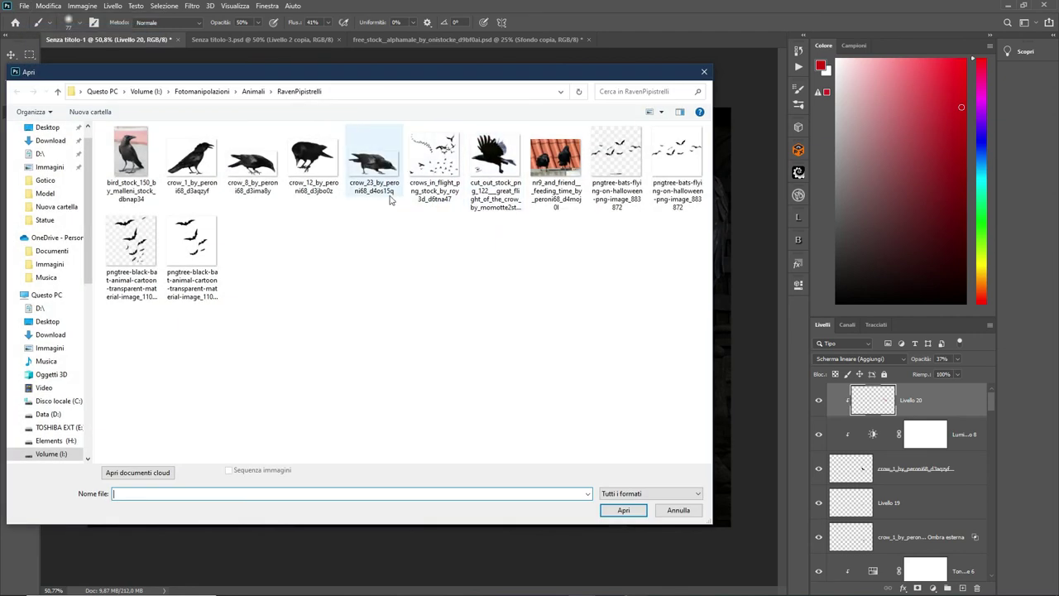
pyautogui.click(202, 91)
pyautogui.scroll(-5, 188, 314)
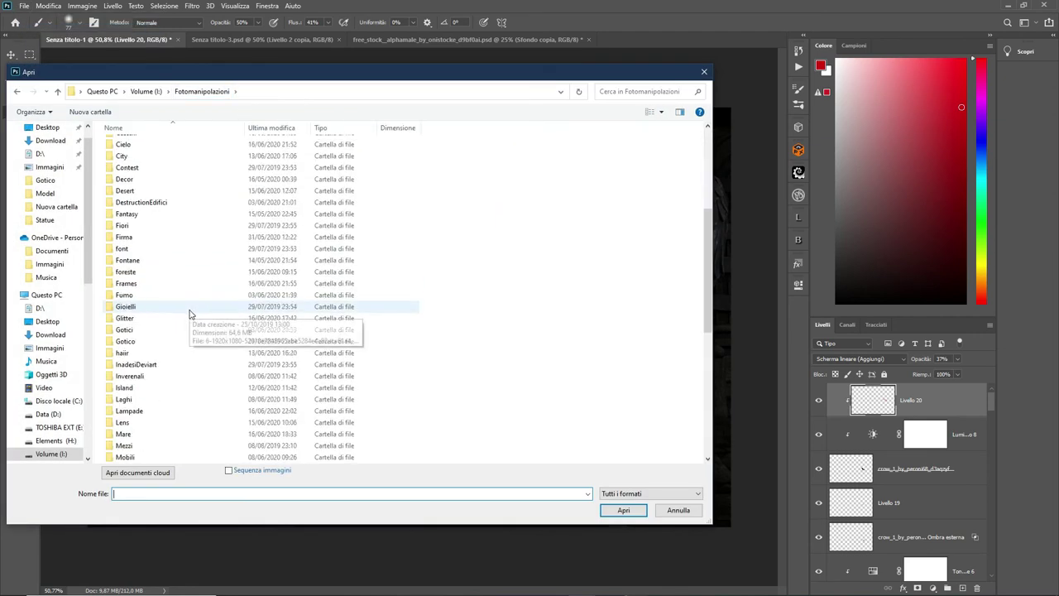
pyautogui.scroll(-5, 188, 314)
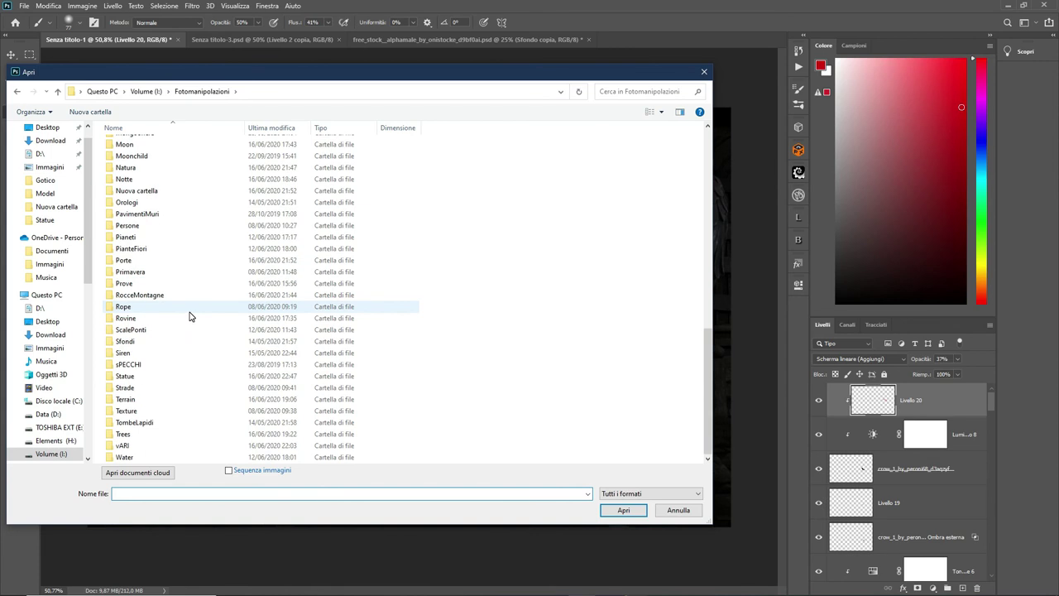
pyautogui.doubleClick(149, 284)
pyautogui.click(150, 403)
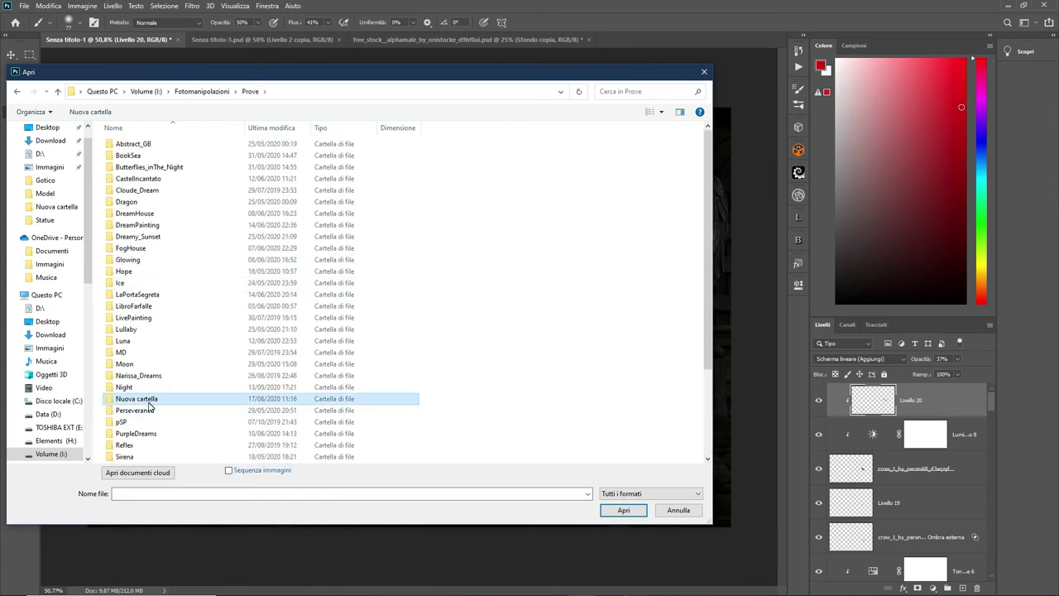
pyautogui.doubleClick(182, 403)
pyautogui.click(373, 159)
pyautogui.click(619, 507)
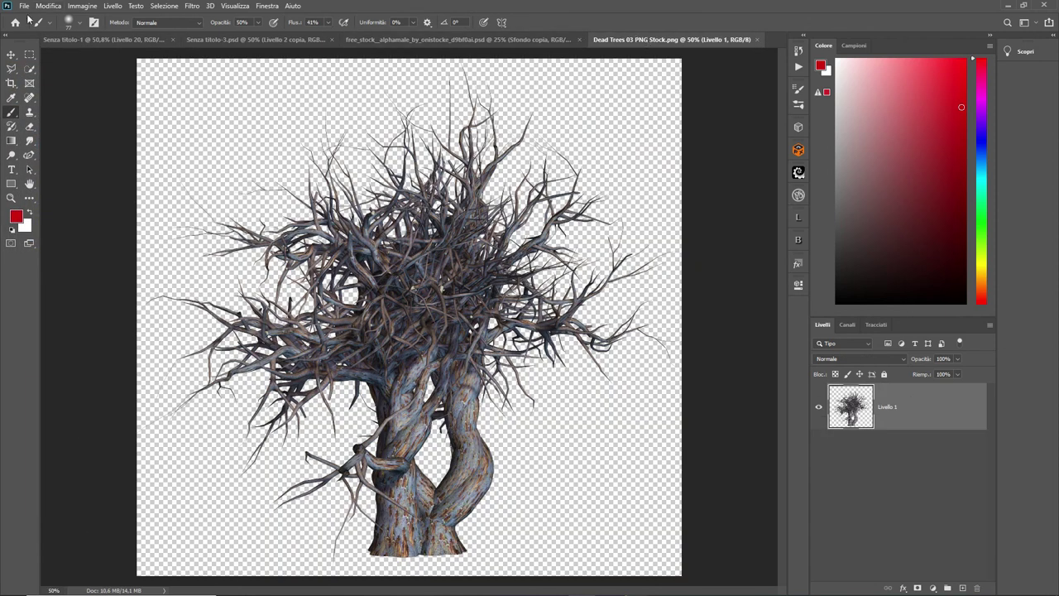
# Step: Drag the dead tree image into the gothic scene as Livello 21
pyautogui.press('v')
pyautogui.moveTo(615, 40)
pyautogui.mouseDown()
pyautogui.moveTo(193, 60)
pyautogui.moveTo(500, 30)
pyautogui.mouseUp()
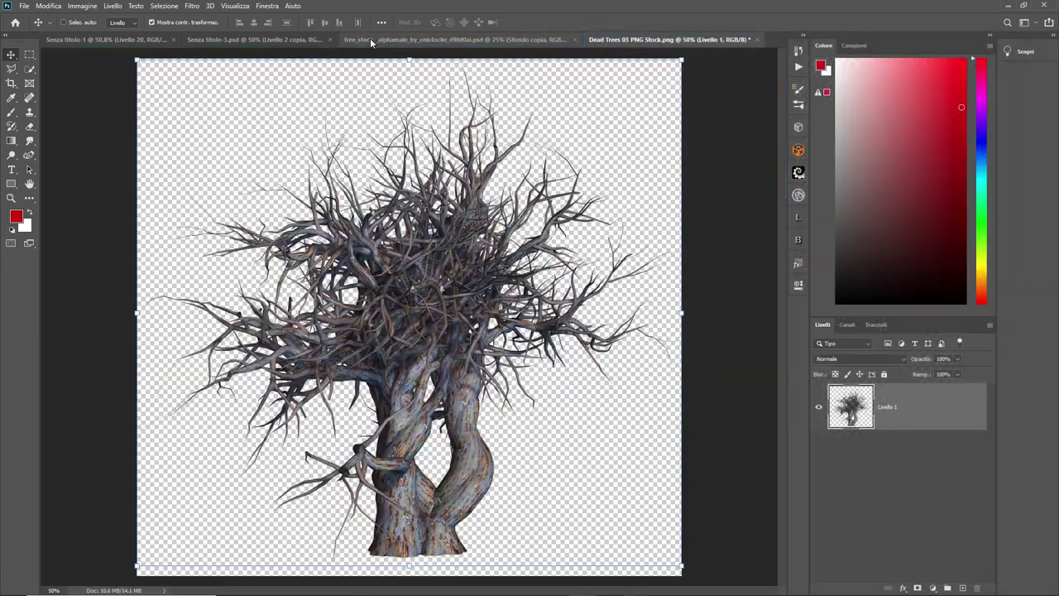
pyautogui.moveTo(500, 31); pyautogui.dragTo(369, 38)
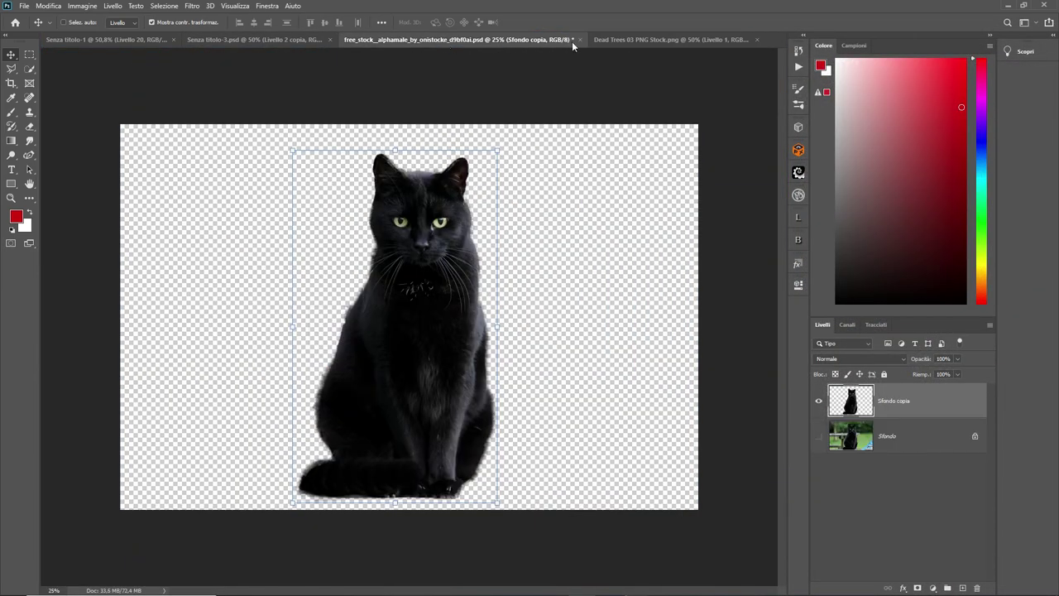
pyautogui.click(636, 41)
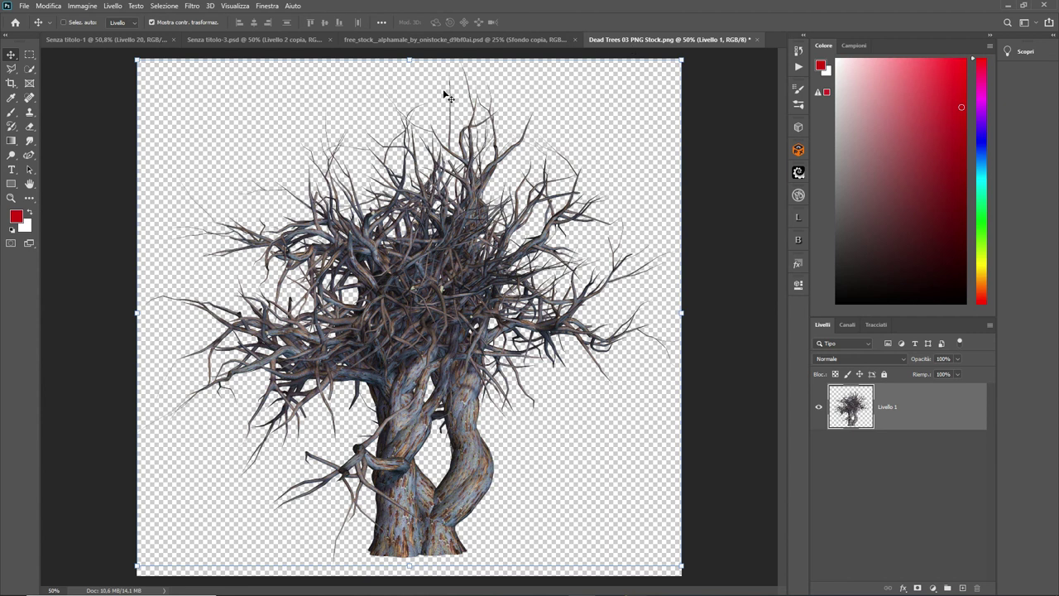
pyautogui.moveTo(424, 308)
pyautogui.mouseDown()
pyautogui.moveTo(126, 41)
pyautogui.moveTo(176, 121)
pyautogui.mouseUp()
pyautogui.moveTo(561, 454); pyautogui.dragTo(561, 455)
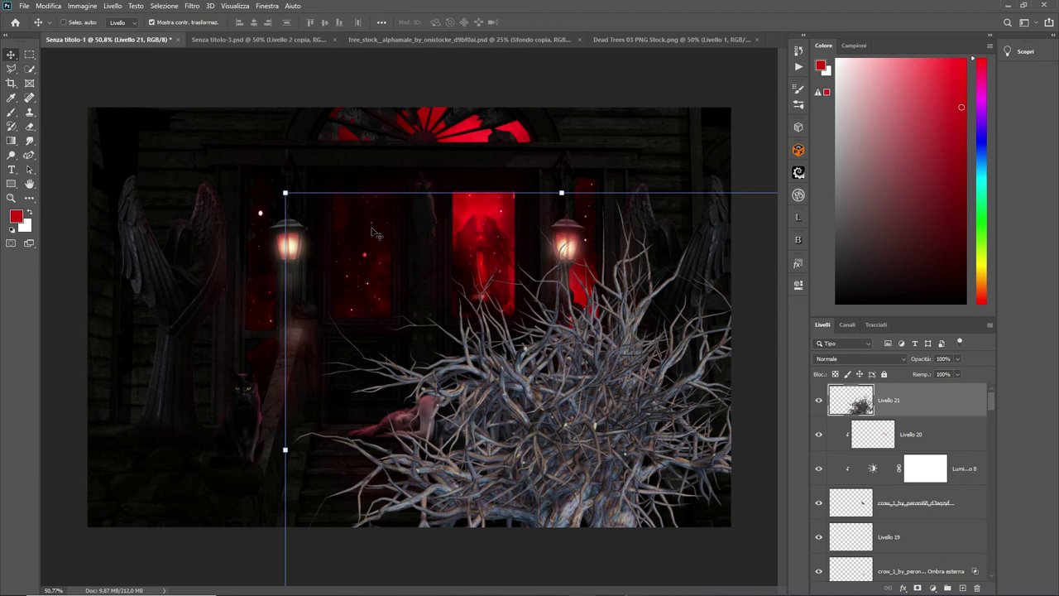
# Step: Scale the tree to about 66% and place it in the lower-right corner
pyautogui.moveTo(283, 193); pyautogui.dragTo(445, 340)
pyautogui.moveTo(618, 489); pyautogui.dragTo(670, 502)
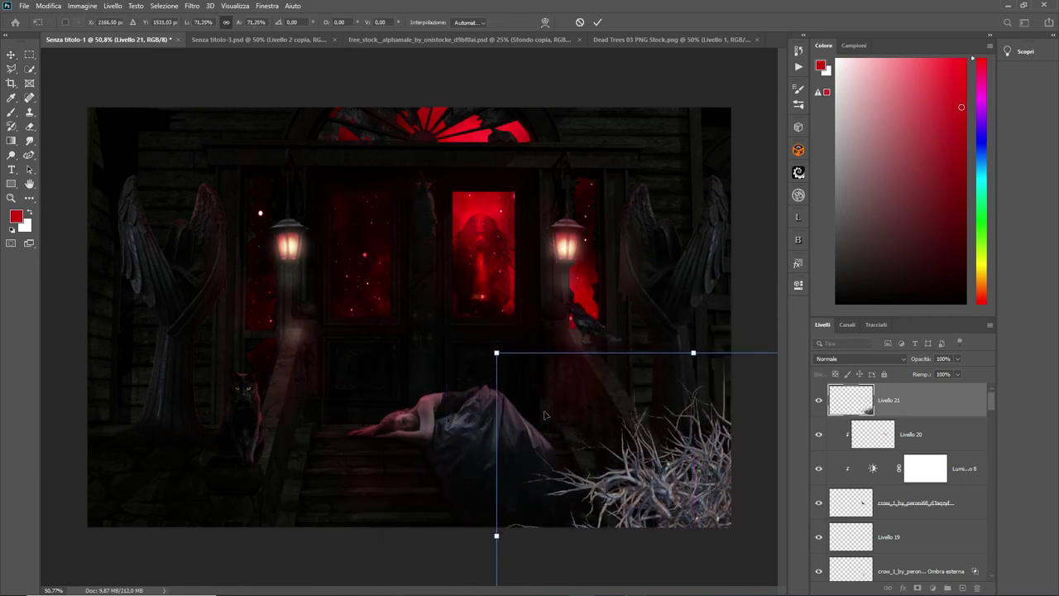
pyautogui.moveTo(513, 372); pyautogui.dragTo(531, 381)
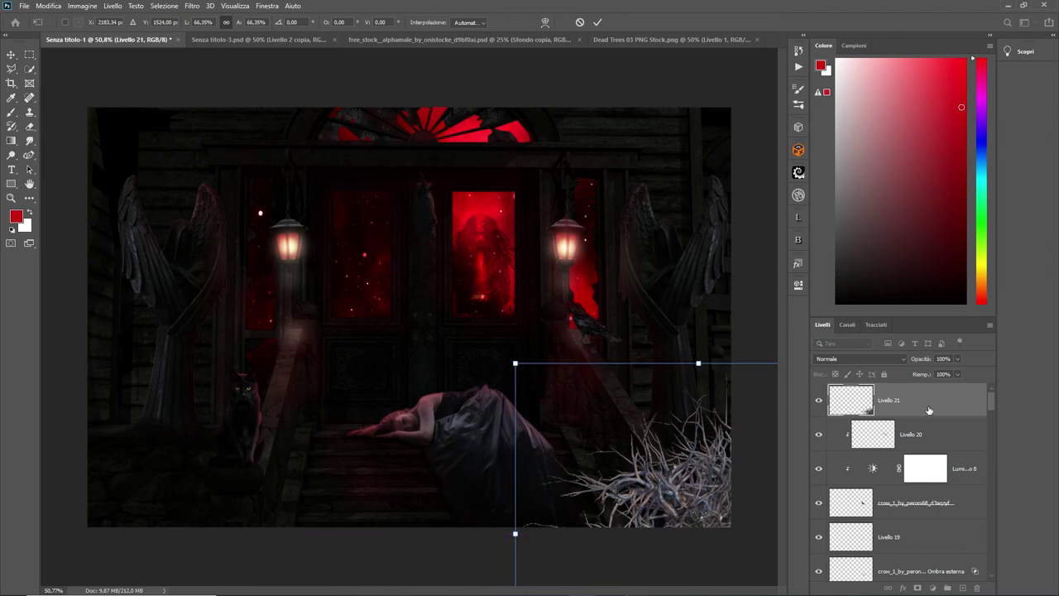
pyautogui.click(597, 23)
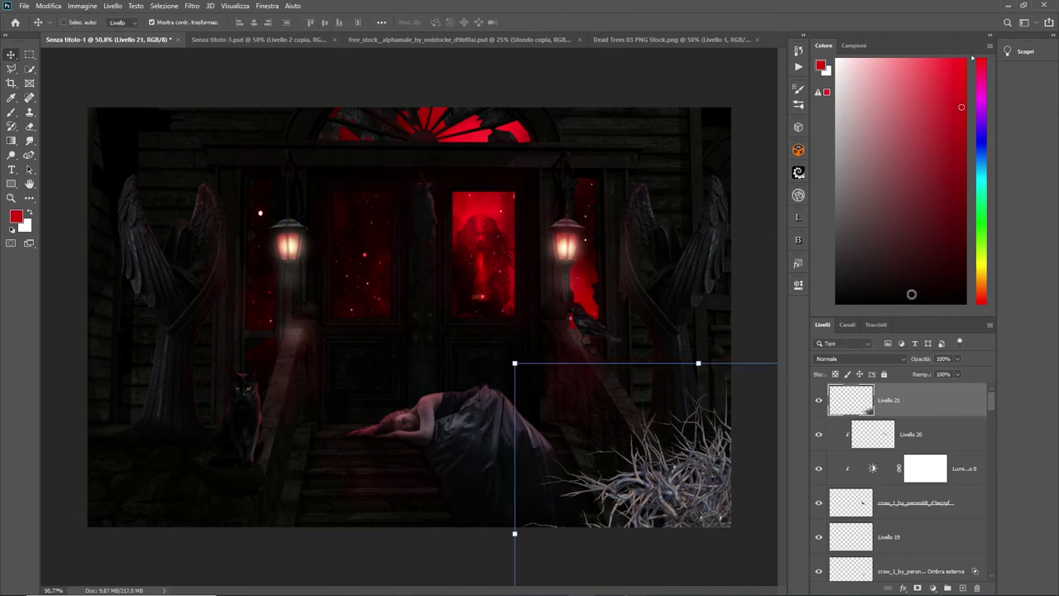
pyautogui.click(933, 588)
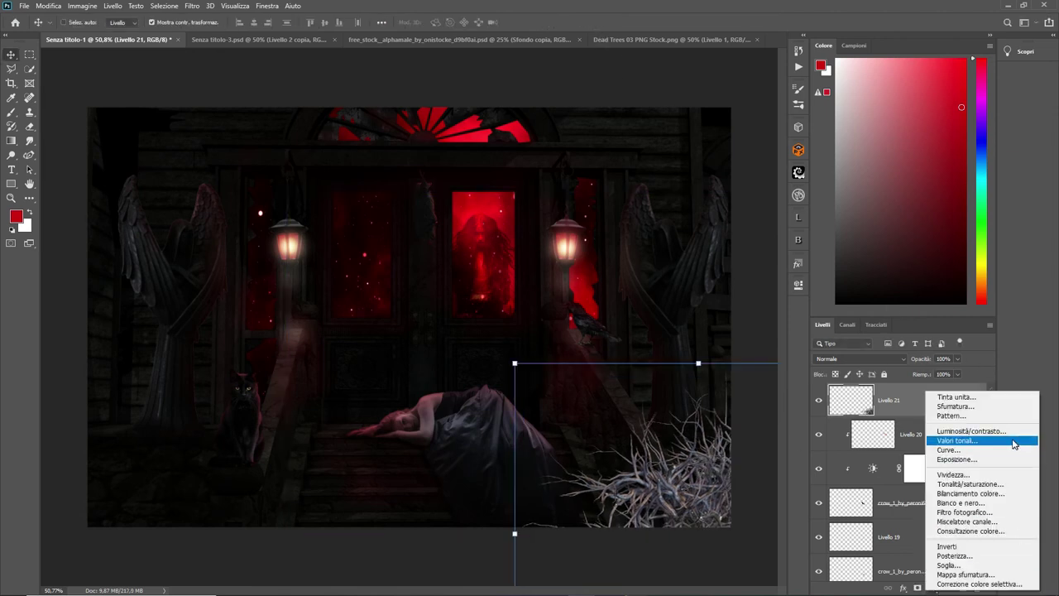
# Step: Desaturate the tree with a clipped Hue/Saturation adjustment at saturation -54
pyautogui.click(999, 485)
pyautogui.moveTo(704, 379)
pyautogui.mouseDown()
pyautogui.moveTo(668, 383)
pyautogui.moveTo(683, 402)
pyautogui.mouseUp()
pyautogui.click(767, 283)
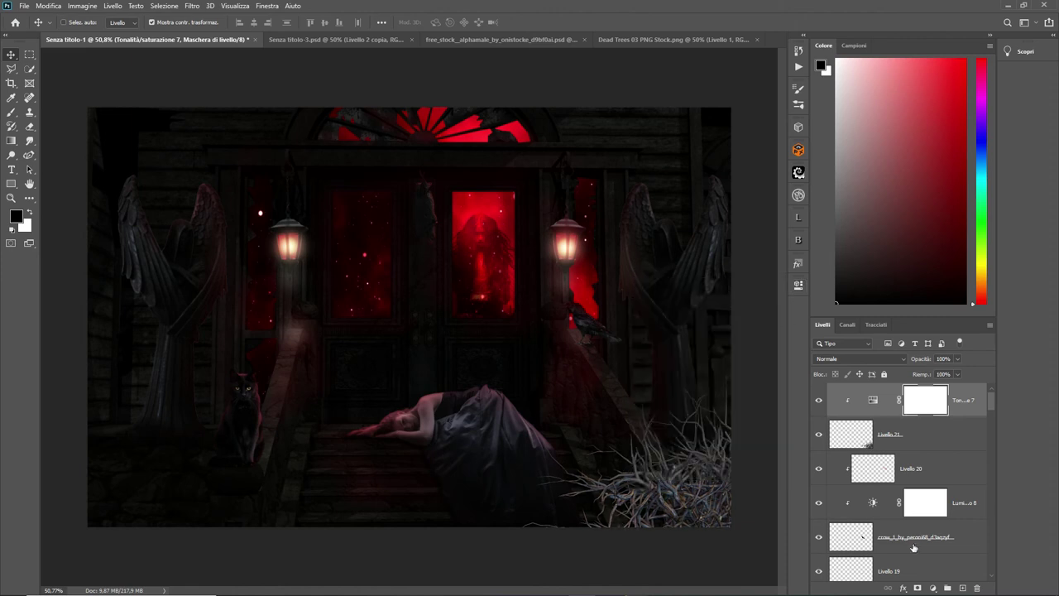
# Step: Darken the tree with a clipped Brightness/Contrast adjustment (brightness -122, contrast 43)
pyautogui.click(933, 587)
pyautogui.click(980, 428)
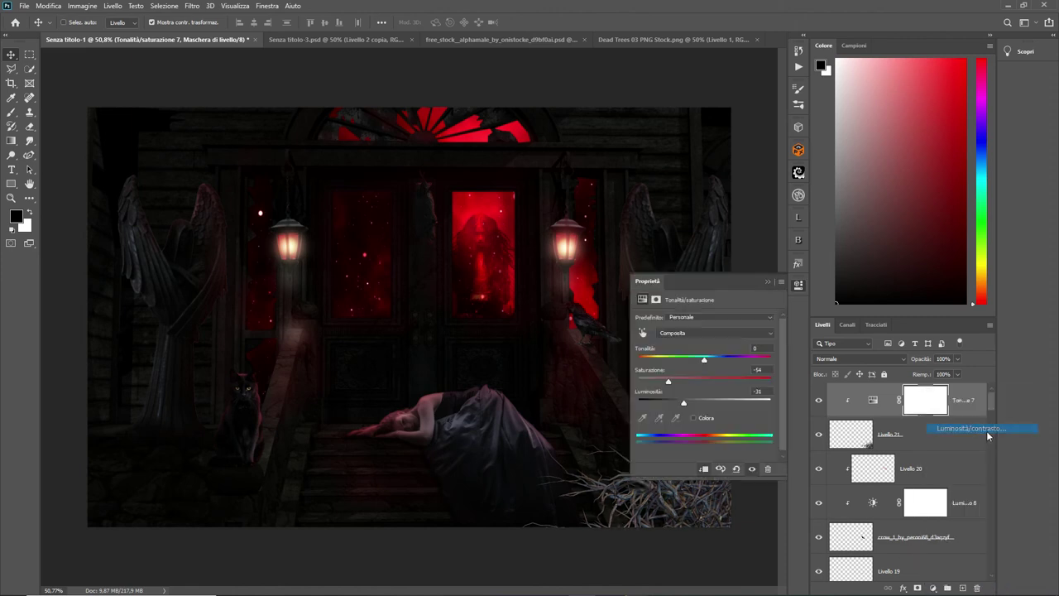
pyautogui.moveTo(704, 349); pyautogui.dragTo(670, 352)
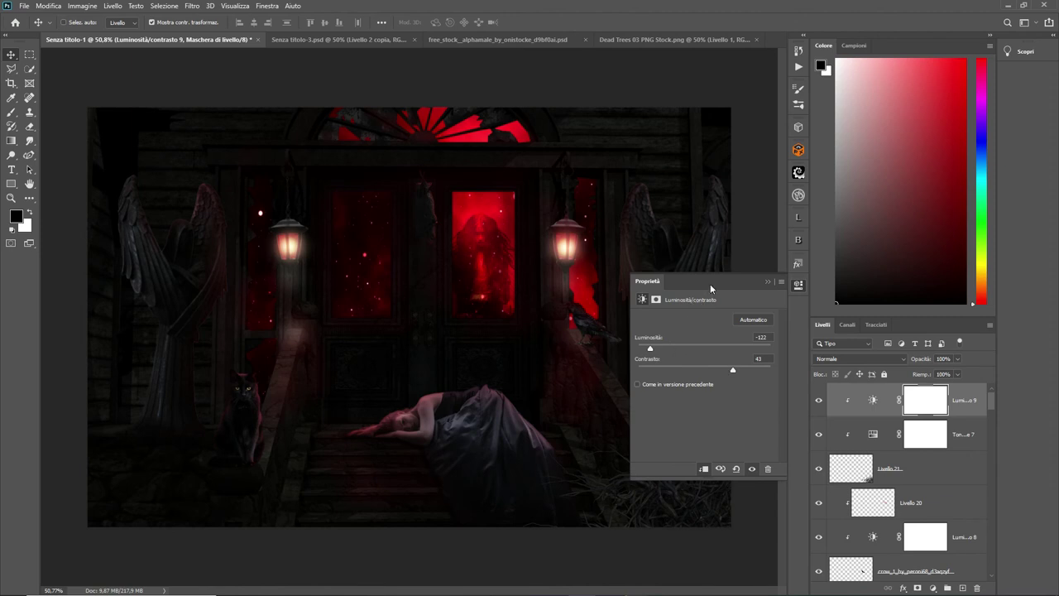
pyautogui.click(767, 281)
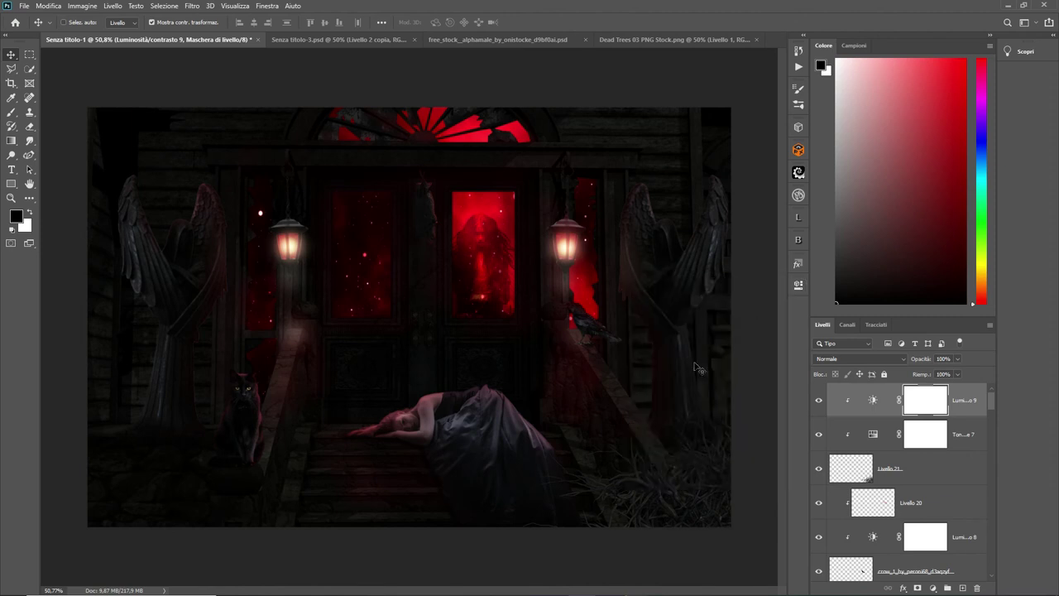
pyautogui.click(947, 464)
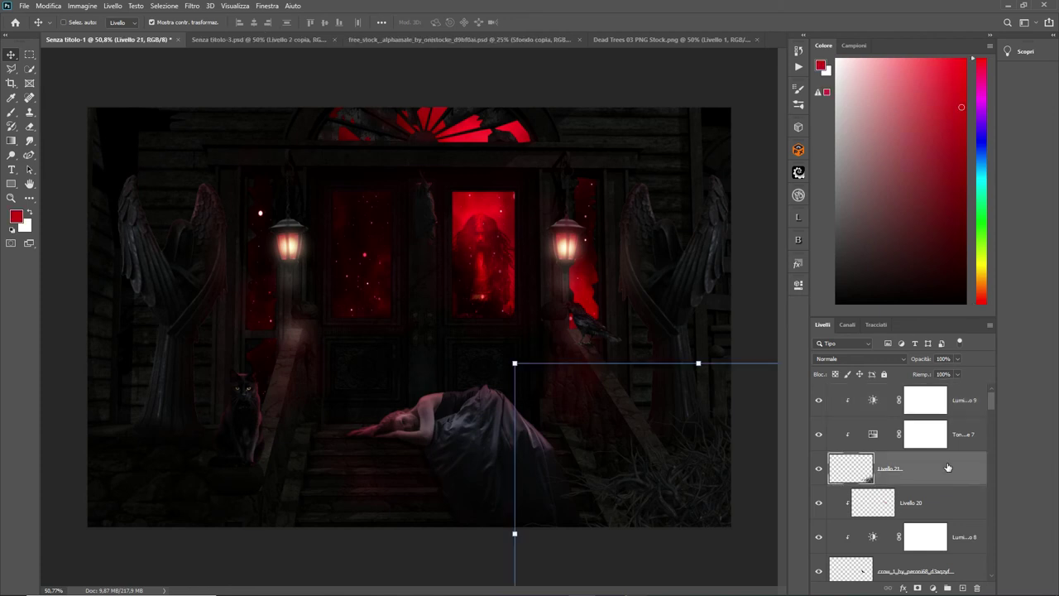
# Step: Duplicate the tree with its adjustments, flip the copy horizontally and place it bottom-left
pyautogui.keyDown('shift'); pyautogui.click(960, 413); pyautogui.keyUp('shift')
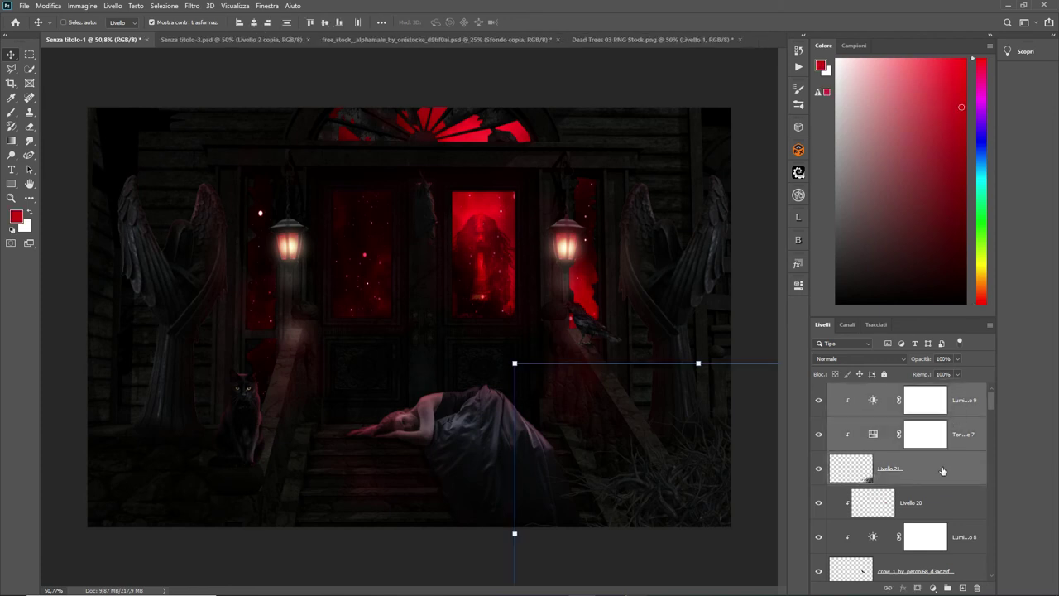
pyautogui.moveTo(942, 471); pyautogui.dragTo(962, 589)
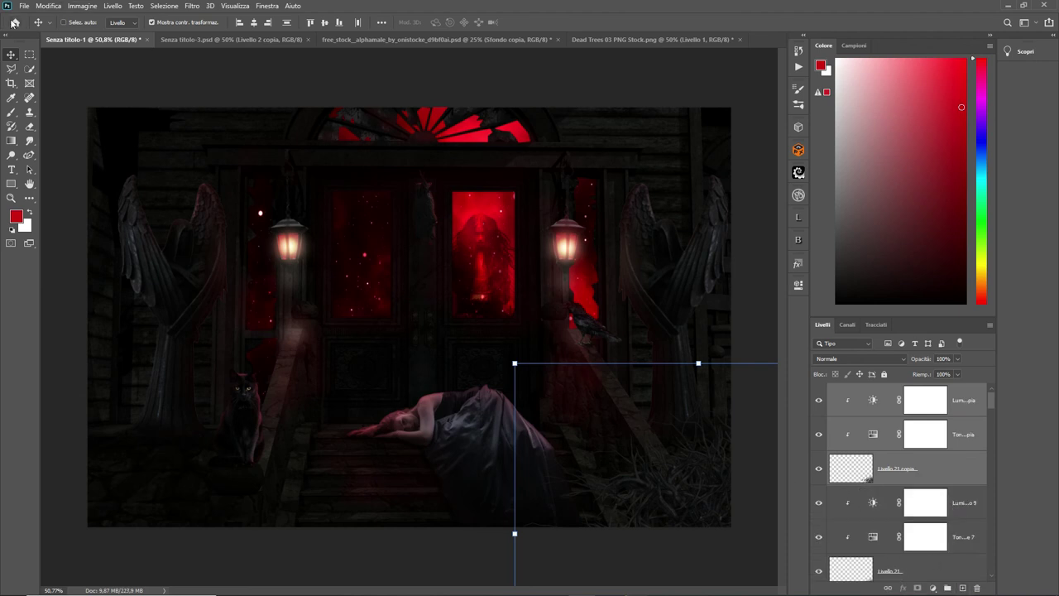
pyautogui.click(48, 5)
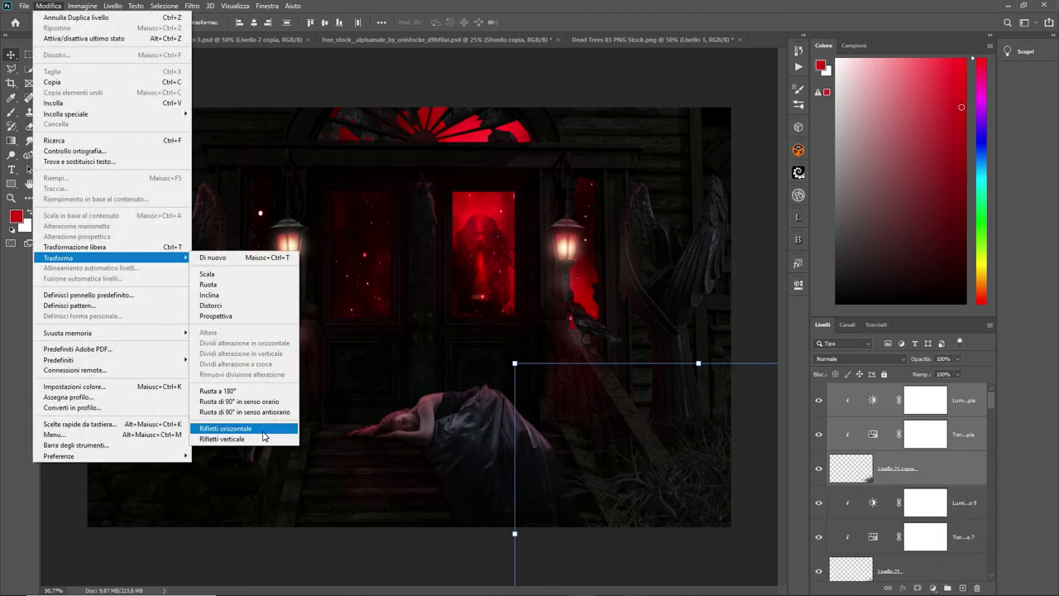
pyautogui.moveTo(58, 257)
pyautogui.click(264, 434)
pyautogui.moveTo(624, 484); pyautogui.dragTo(127, 472)
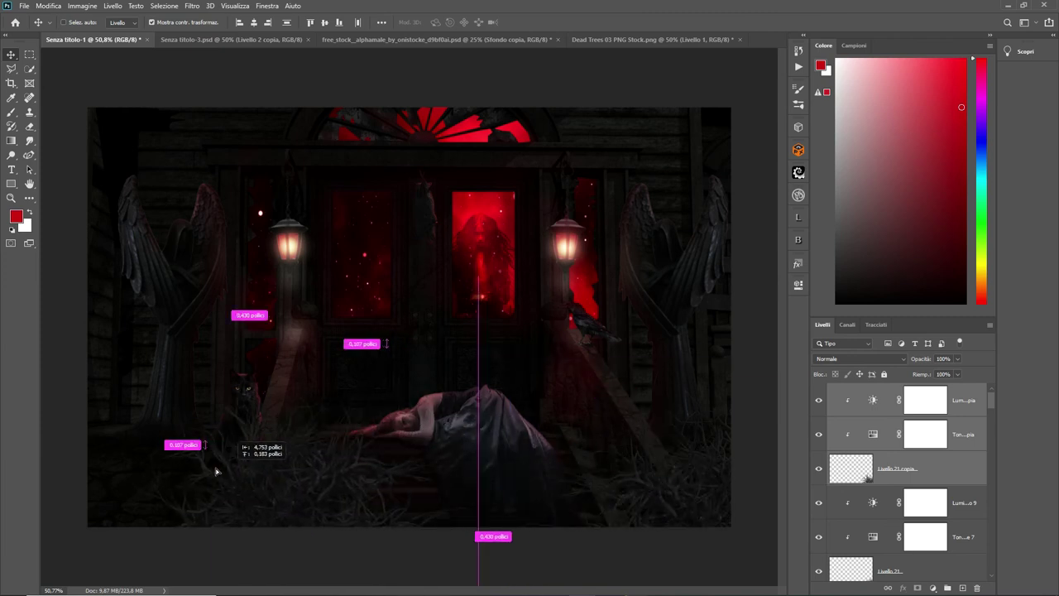
pyautogui.moveTo(127, 472); pyautogui.dragTo(124, 475)
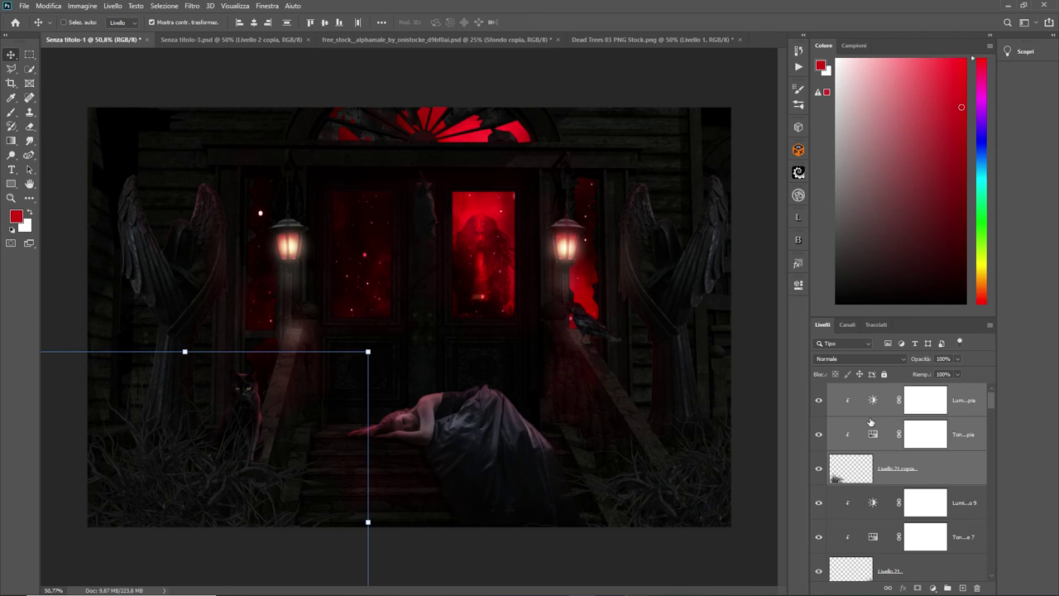
# Step: Duplicate the tree again, shrink it, rotate it about 45° and place it bottom centre
pyautogui.hotkey('ctrl', 'j')
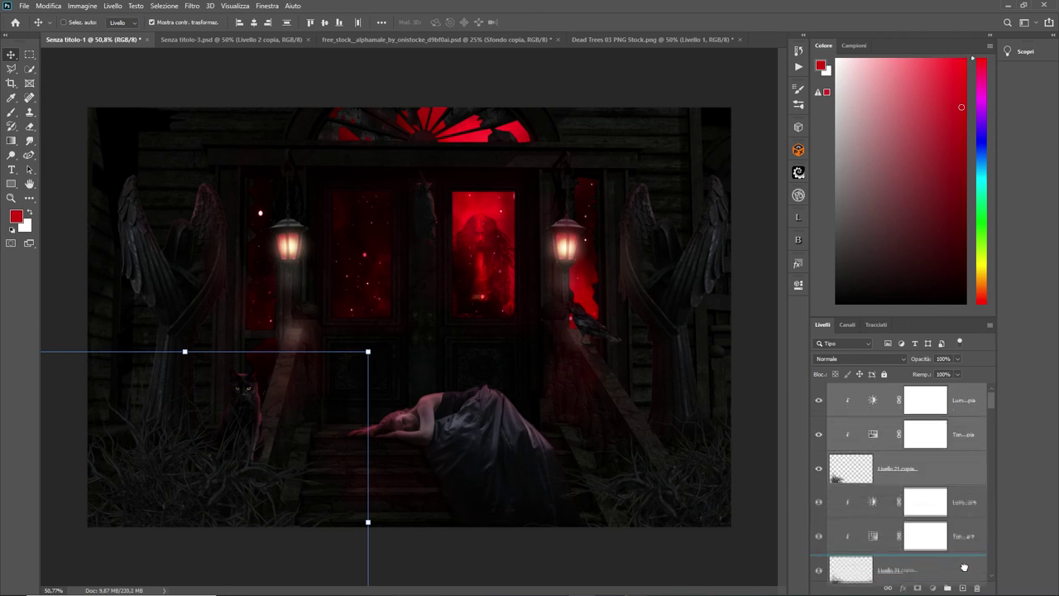
pyautogui.moveTo(180, 474); pyautogui.dragTo(445, 479)
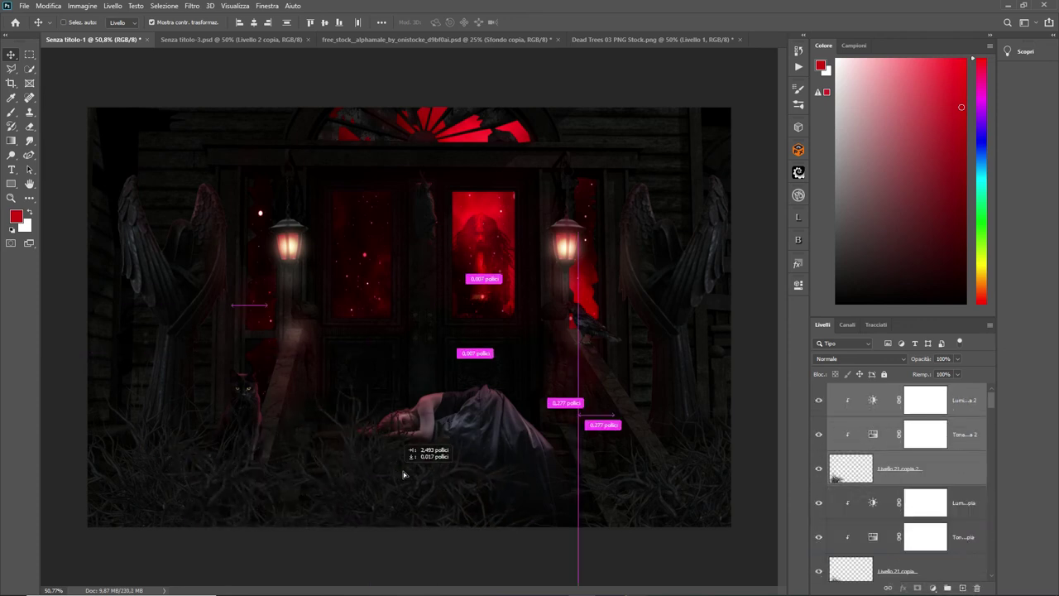
pyautogui.moveTo(267, 356); pyautogui.dragTo(320, 406)
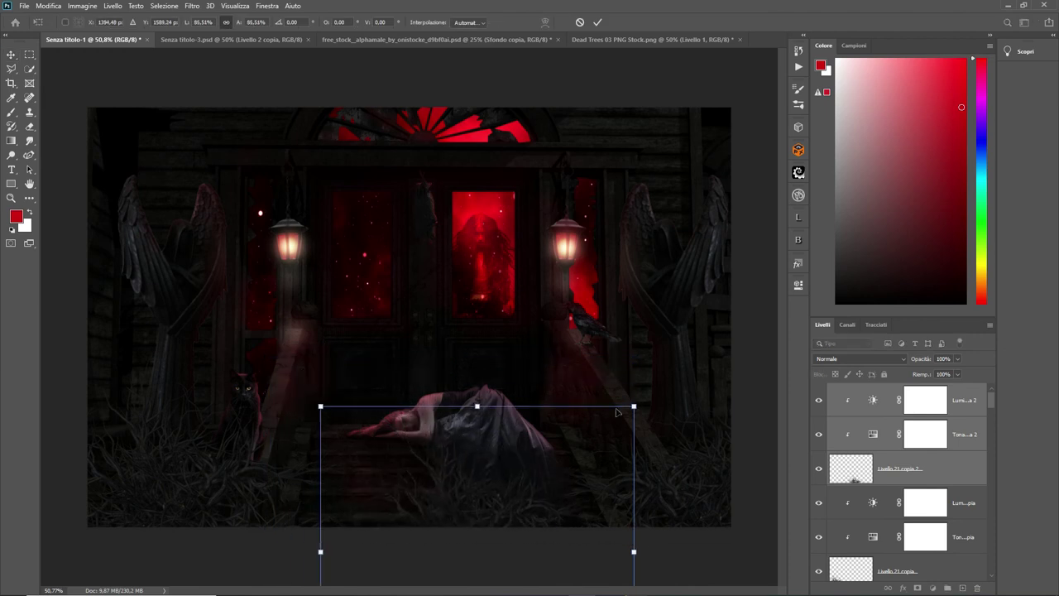
pyautogui.moveTo(640, 400); pyautogui.dragTo(690, 538)
pyautogui.moveTo(503, 498)
pyautogui.mouseDown()
pyautogui.moveTo(535, 517)
pyautogui.moveTo(534, 529)
pyautogui.moveTo(439, 540)
pyautogui.mouseUp()
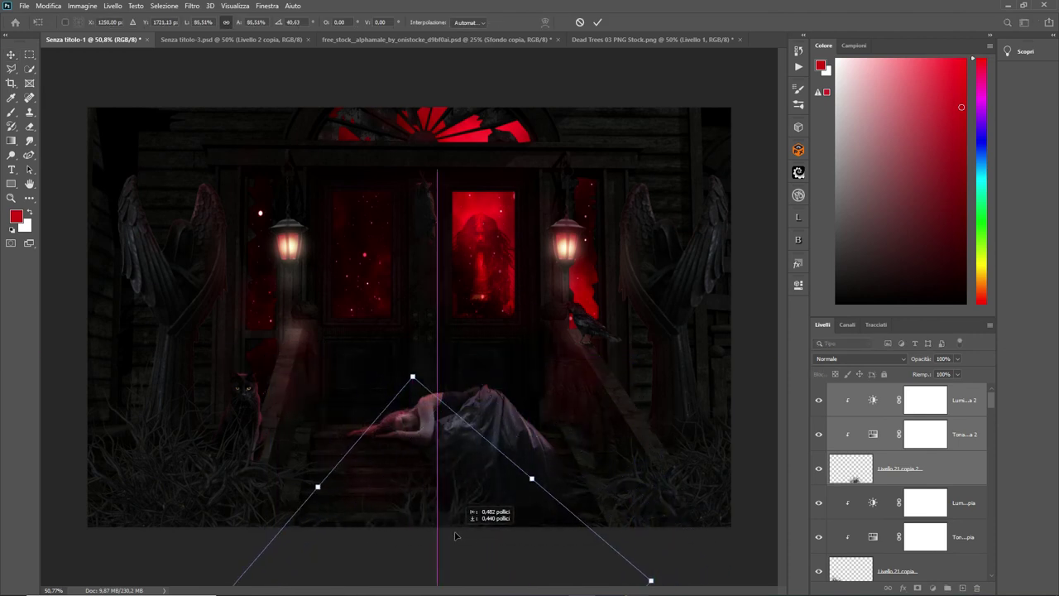
pyautogui.press('Return')
pyautogui.moveTo(951, 477); pyautogui.dragTo(964, 585)
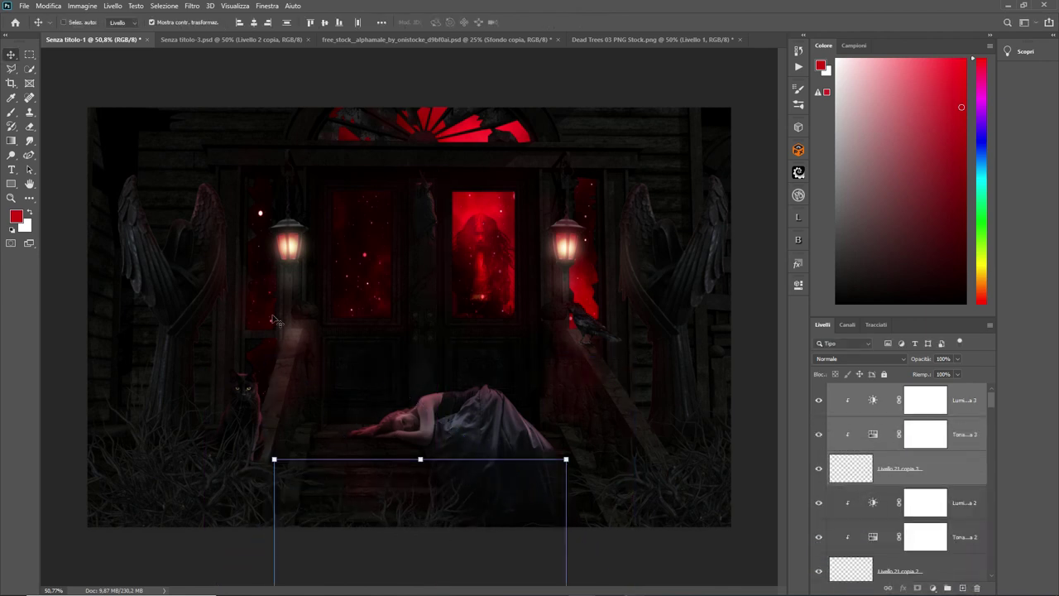
# Step: Move the third bramble copy right and rotate it counter-clockwise
pyautogui.hotkey('ctrl', 't')
pyautogui.moveTo(381, 506)
pyautogui.mouseDown()
pyautogui.moveTo(550, 523)
pyautogui.moveTo(545, 473)
pyautogui.moveTo(559, 477)
pyautogui.mouseUp()
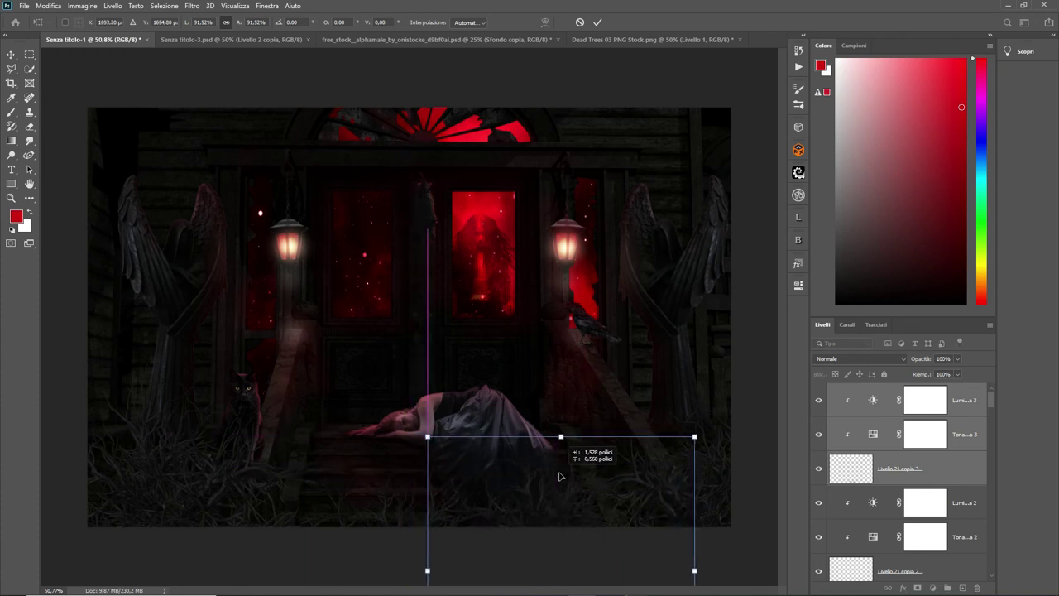
pyautogui.moveTo(405, 465); pyautogui.dragTo(451, 531)
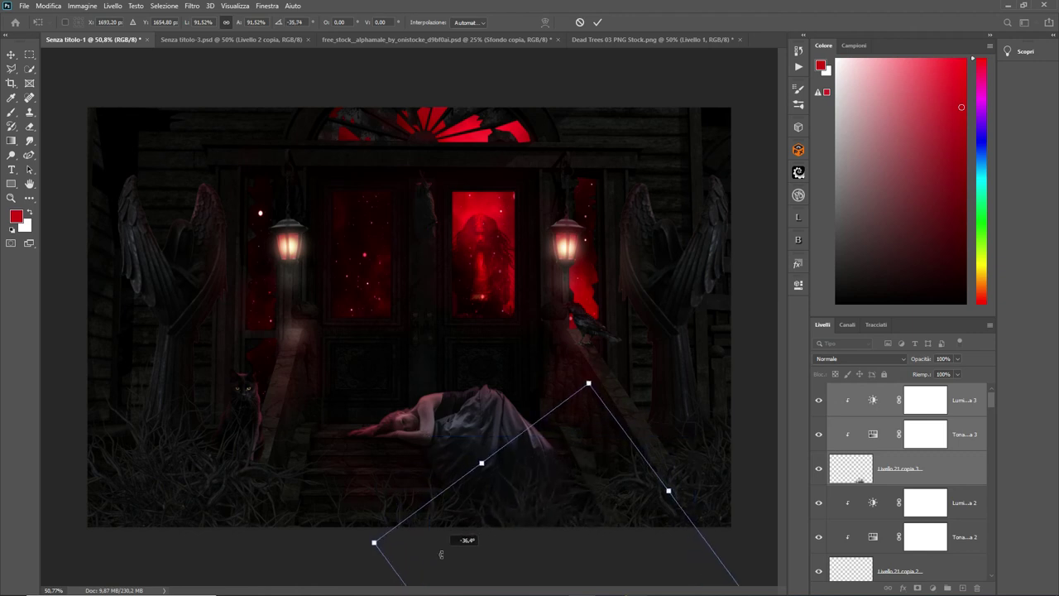
pyautogui.click(599, 24)
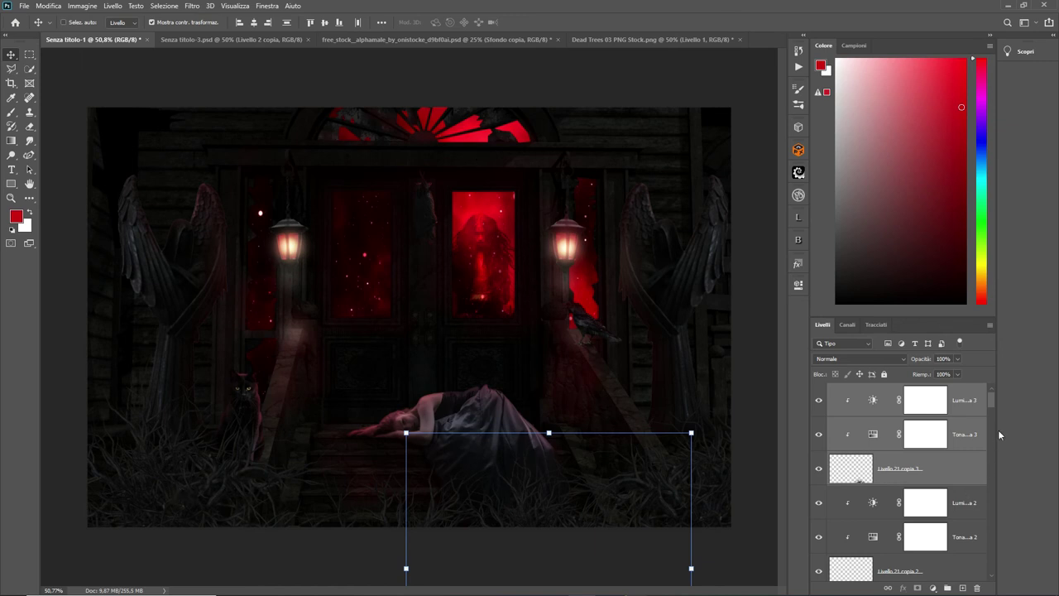
# Step: Select Livello 21 copia together with its tone and brightness adjustments
pyautogui.moveTo(990, 400); pyautogui.dragTo(991, 411)
pyautogui.click(905, 434)
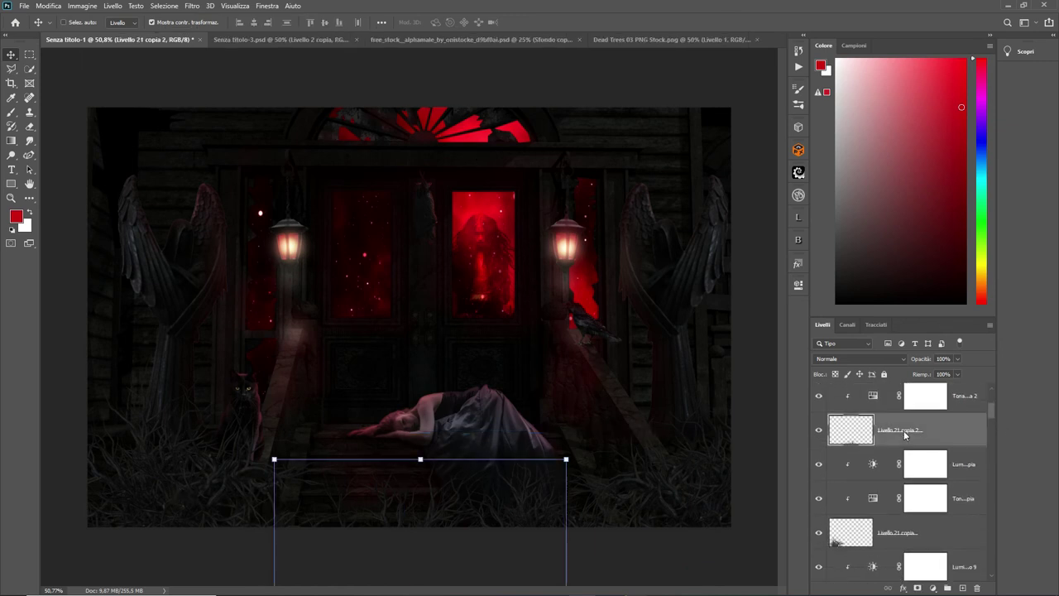
pyautogui.click(846, 539)
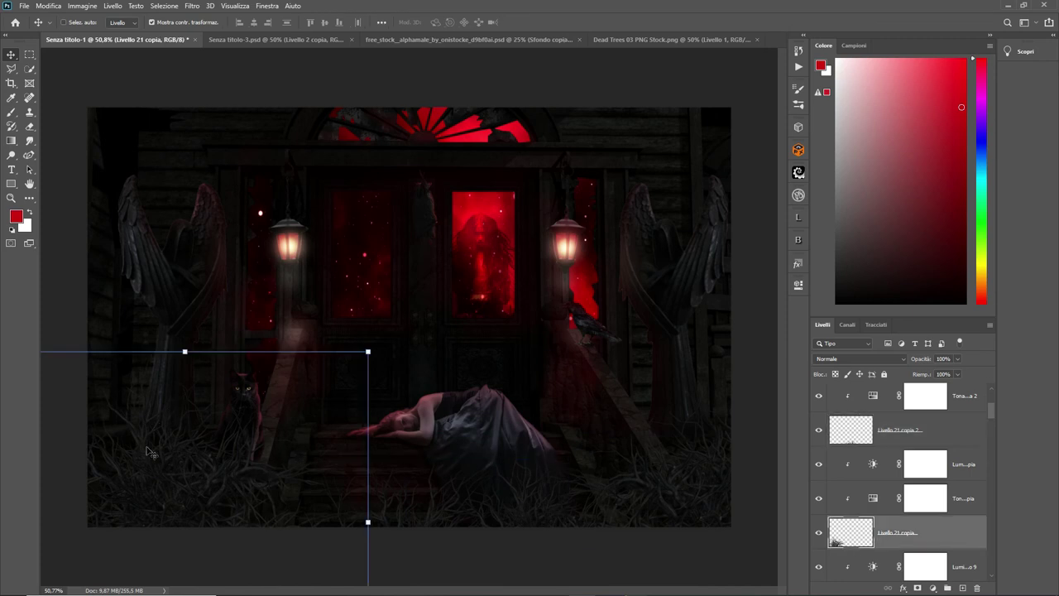
pyautogui.keyDown('shift'); pyautogui.click(975, 497); pyautogui.keyUp('shift')
pyautogui.click(964, 471)
pyautogui.hotkey('ctrl', 'z')
pyautogui.keyDown('shift'); pyautogui.click(968, 476); pyautogui.keyUp('shift')
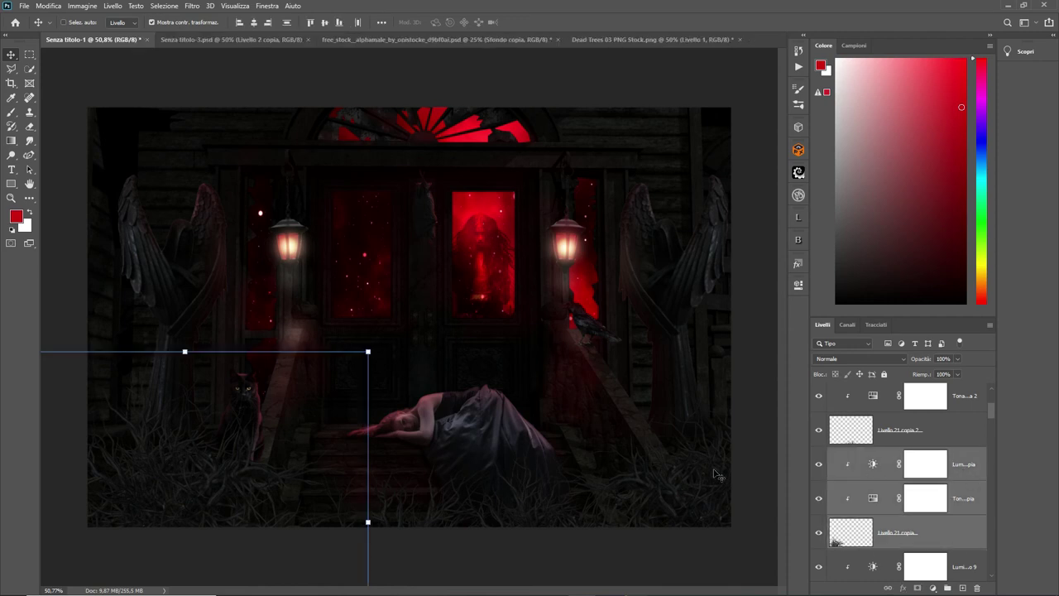
# Step: Shift the left bramble cluster left, making it slightly wider and shorter
pyautogui.moveTo(136, 479); pyautogui.dragTo(104, 474)
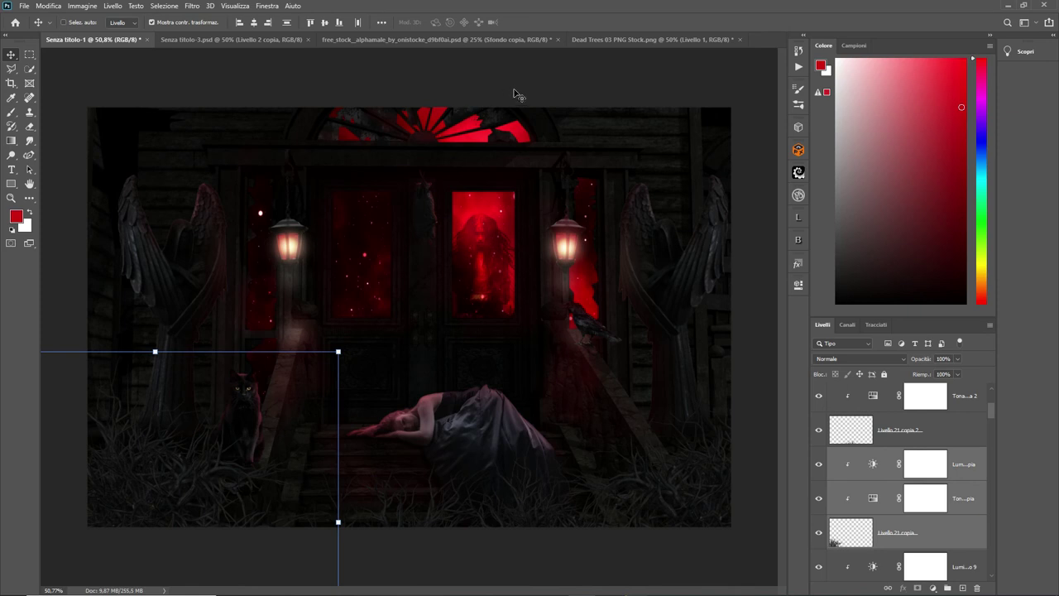
pyautogui.click(337, 522)
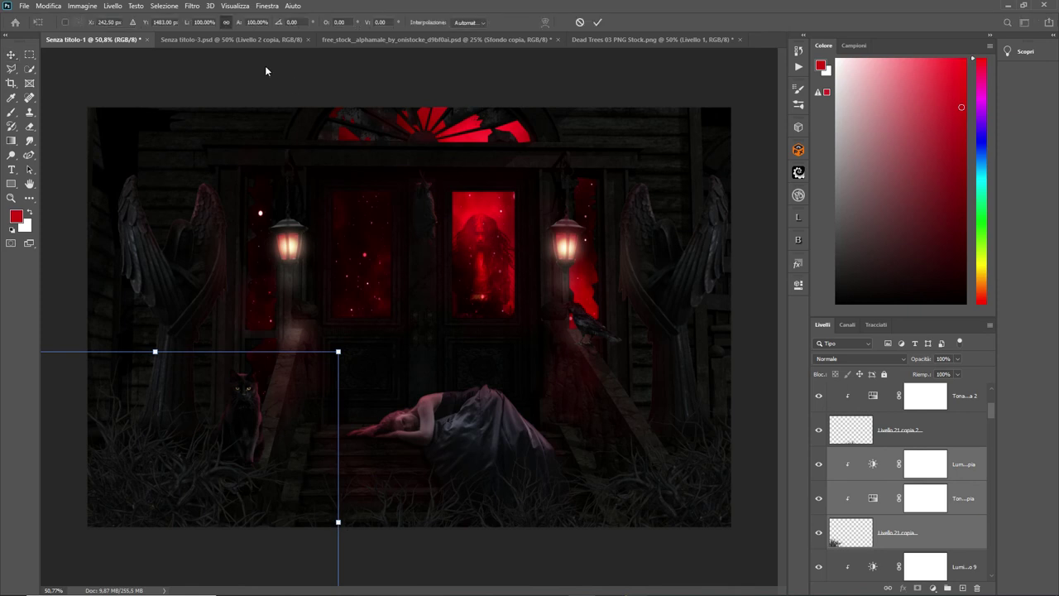
pyautogui.moveTo(338, 522); pyautogui.dragTo(357, 522)
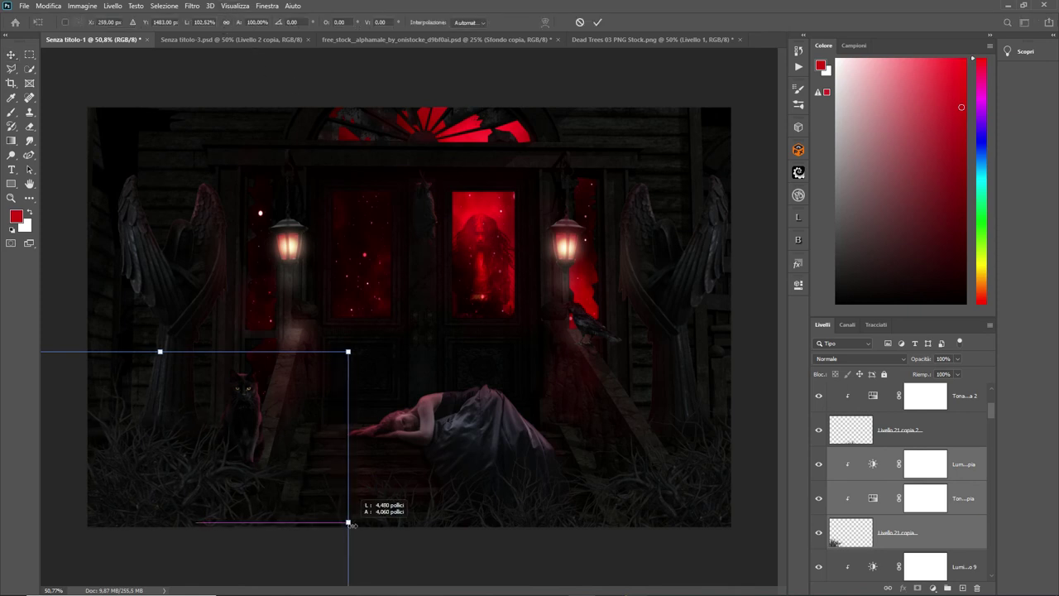
pyautogui.moveTo(166, 351); pyautogui.dragTo(164, 367)
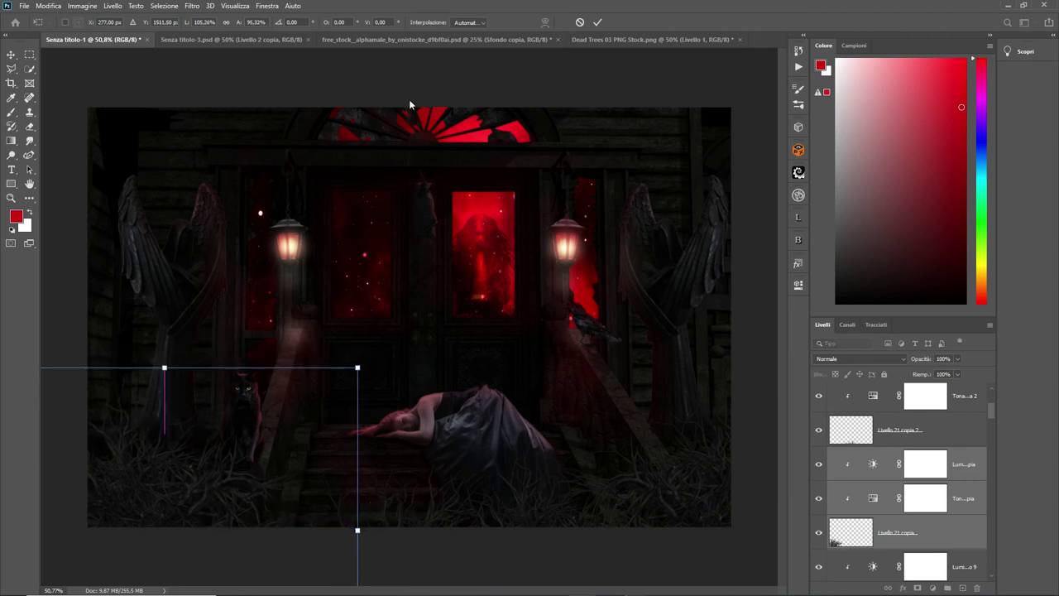
pyautogui.click(598, 22)
pyautogui.moveTo(992, 410)
pyautogui.mouseDown()
pyautogui.moveTo(992, 429)
pyautogui.moveTo(996, 394)
pyautogui.mouseUp()
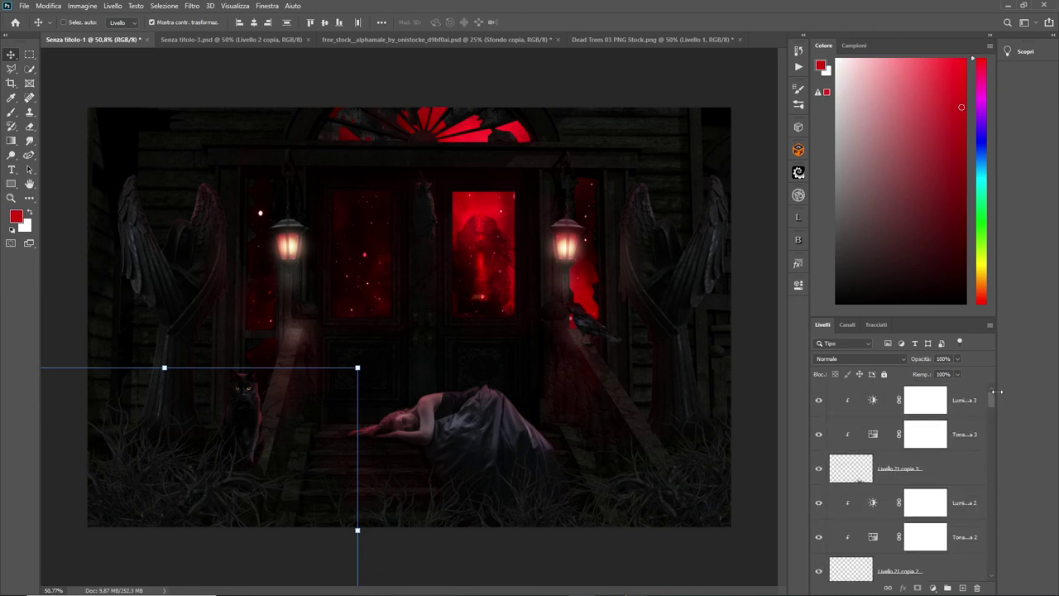
# Step: Select all bramble layers with their tone and brightness adjustments and group them
pyautogui.click(969, 392)
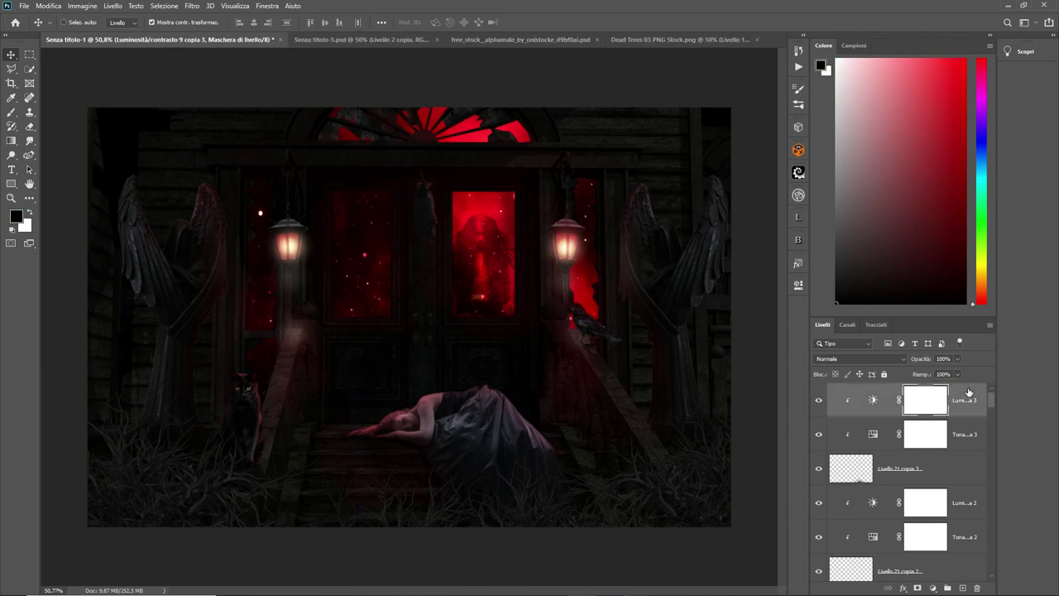
pyautogui.hotkey('alt', 'shift', '[')
pyautogui.hotkey('alt', 'shift', '[')
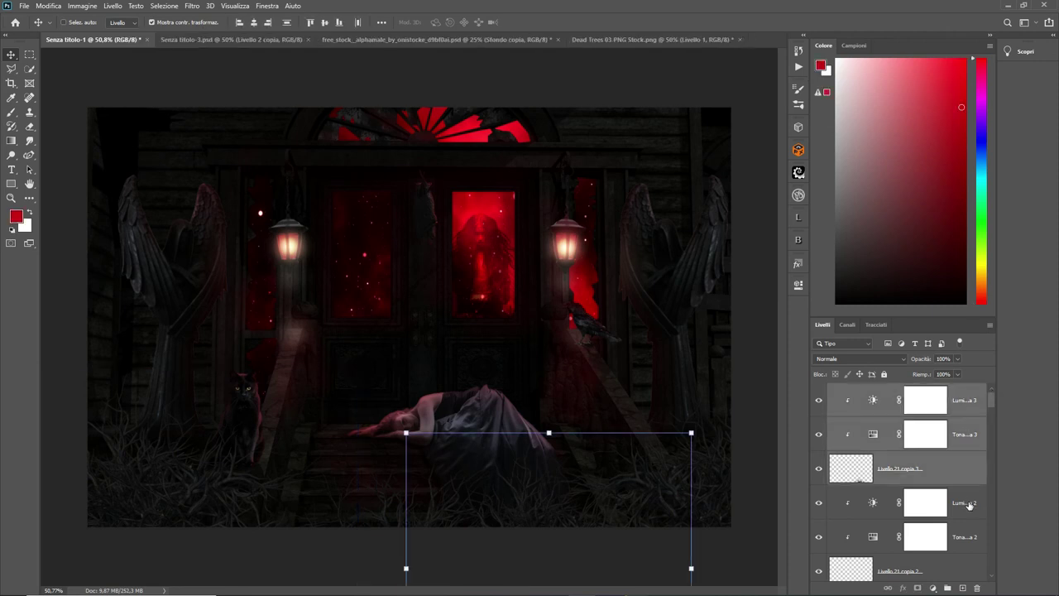
pyautogui.hotkey('alt', 'shift', '[')
pyautogui.hotkey('alt', 'shift', '[')
pyautogui.moveTo(991, 398); pyautogui.dragTo(990, 408)
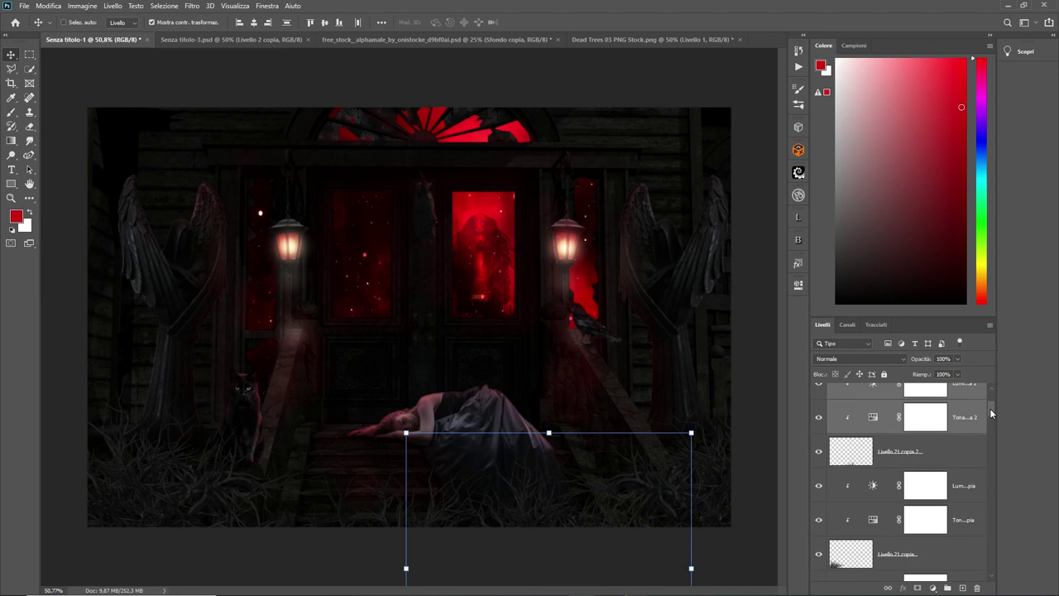
pyautogui.keyDown('shift'); pyautogui.click(968, 455); pyautogui.keyUp('shift')
pyautogui.keyDown('shift'); pyautogui.click(966, 490); pyautogui.keyUp('shift')
pyautogui.keyDown('shift'); pyautogui.click(967, 517); pyautogui.keyUp('shift')
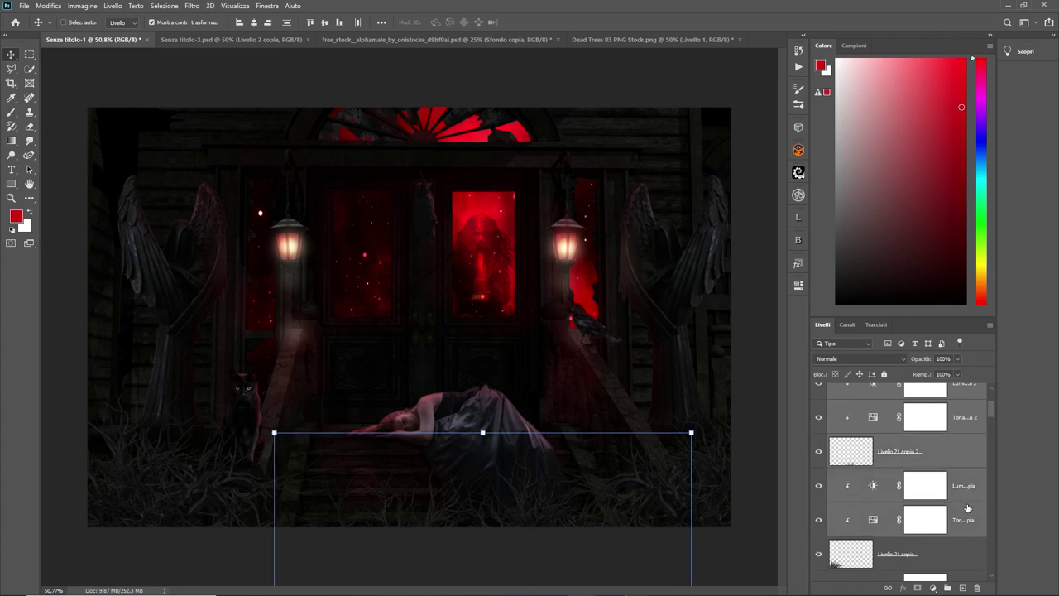
pyautogui.moveTo(993, 406); pyautogui.dragTo(992, 417)
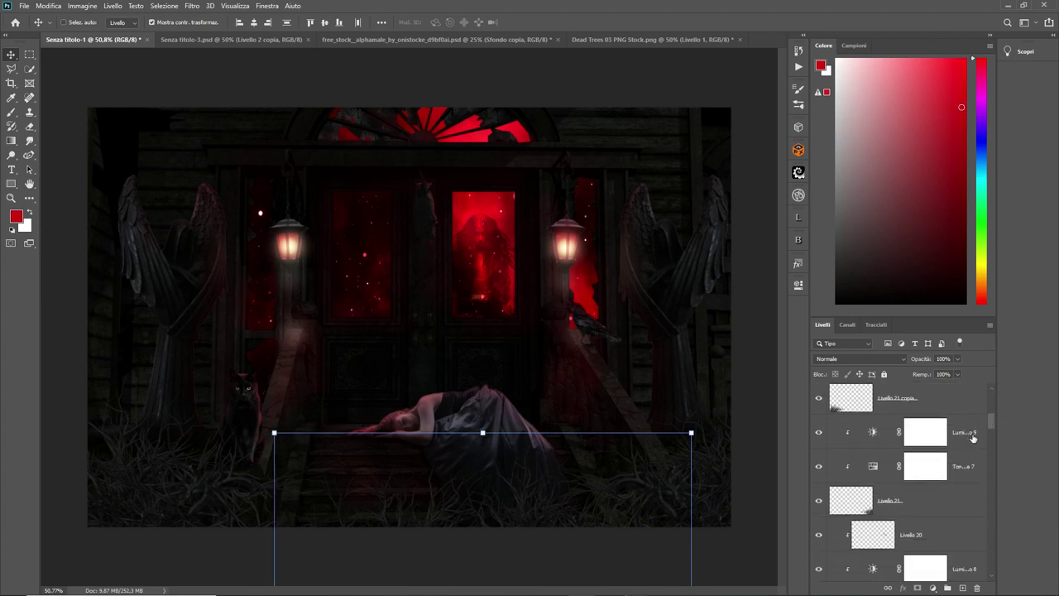
pyautogui.keyDown('shift'); pyautogui.click(964, 432); pyautogui.keyUp('shift')
pyautogui.keyDown('shift'); pyautogui.click(967, 469); pyautogui.keyUp('shift')
pyautogui.keyDown('shift'); pyautogui.click(962, 498); pyautogui.keyUp('shift')
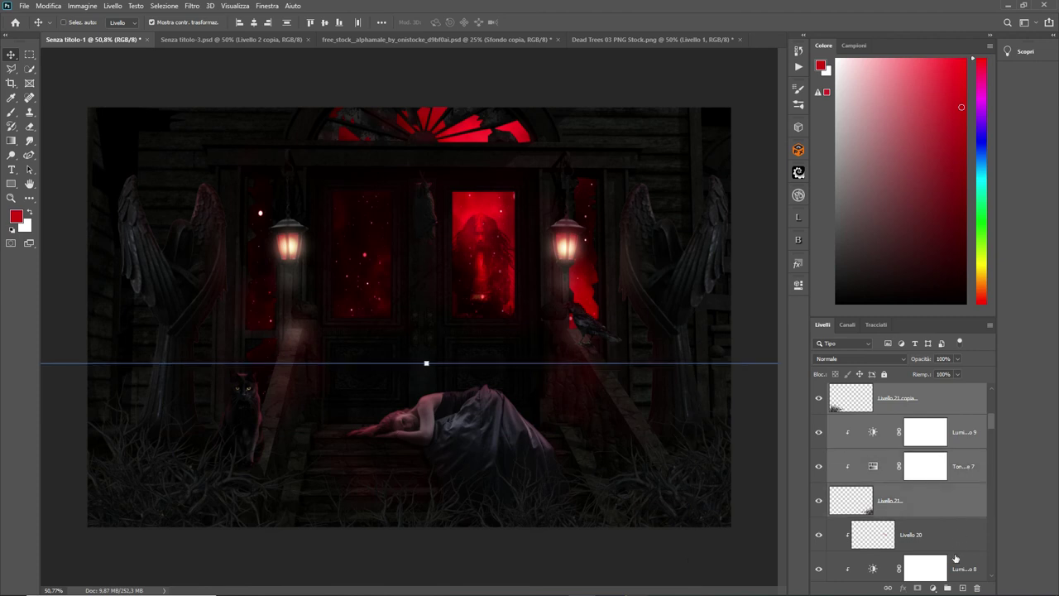
pyautogui.click(947, 588)
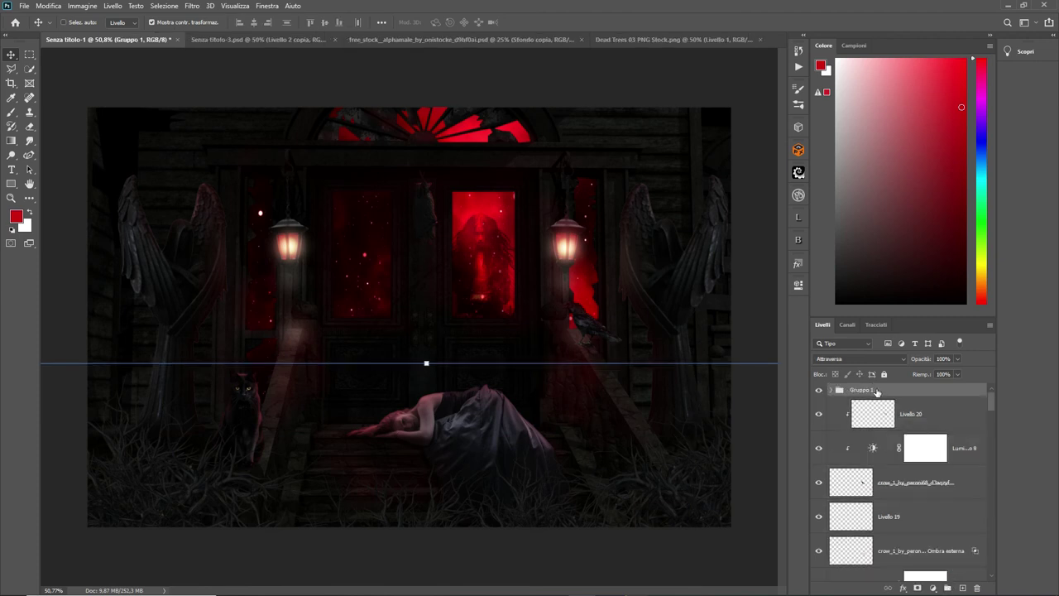
# Step: Rename the group to Rovi and toggle its visibility off and on to compare
pyautogui.doubleClick(862, 391)
pyautogui.press('BackSpace')
pyautogui.write('Rovi')
pyautogui.press('Return')
pyautogui.click(818, 389)
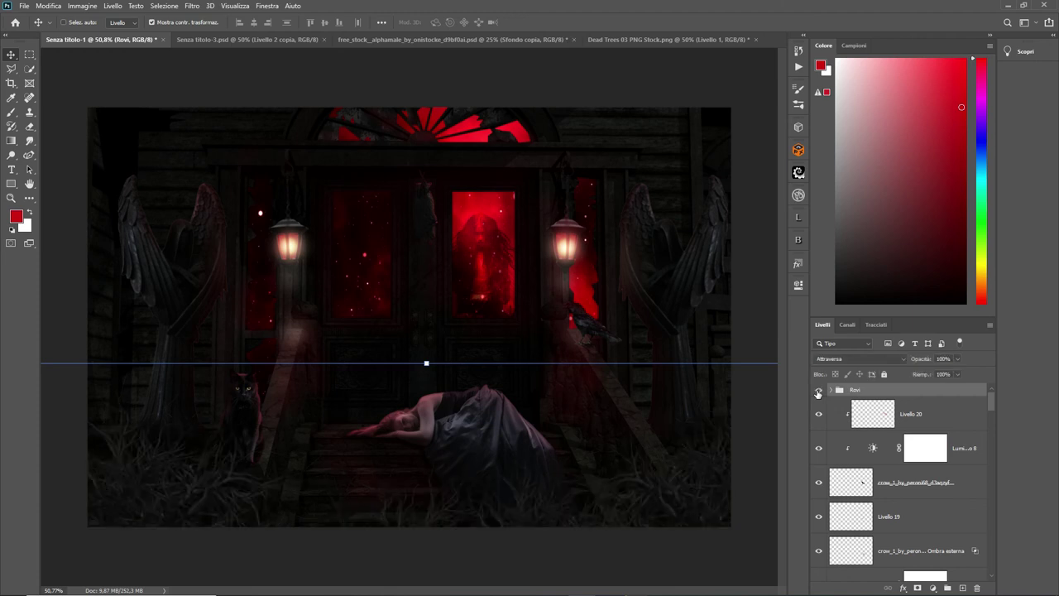
pyautogui.click(818, 391)
pyautogui.click(818, 390)
# Step: Add a new Livello 22 clipped to the Rovi brambles group
pyautogui.click(962, 587)
pyautogui.rightClick(917, 399)
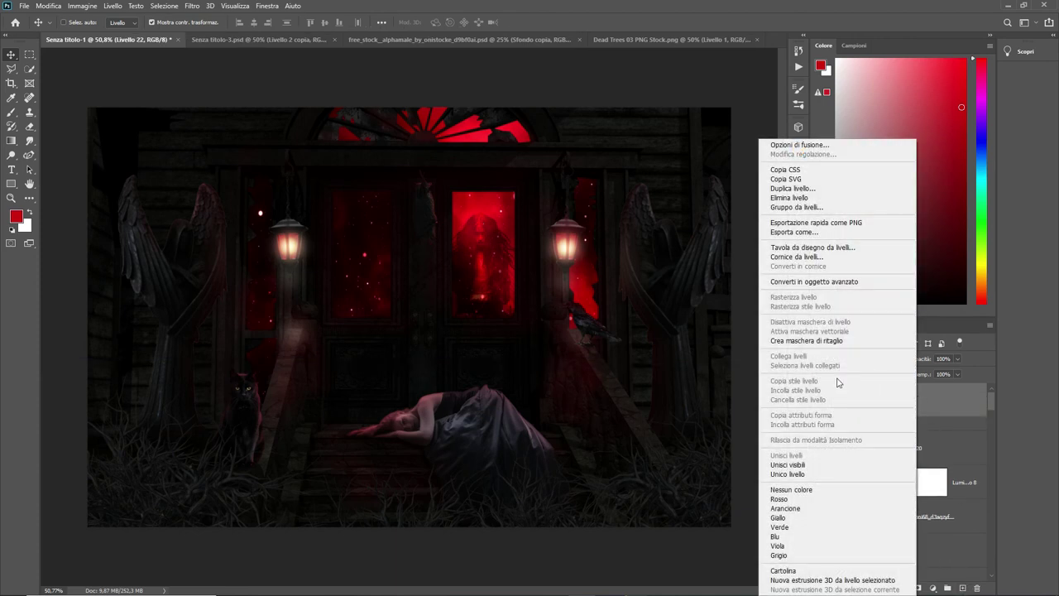
pyautogui.click(813, 342)
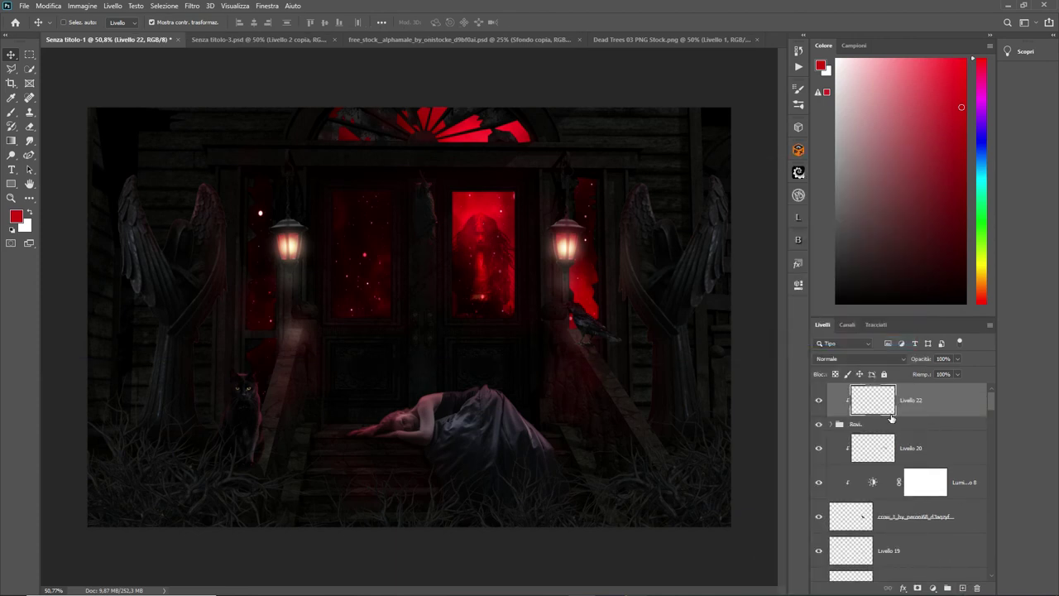
# Step: Select the Burn tool with a 158 px brush
pyautogui.rightClick(10, 155)
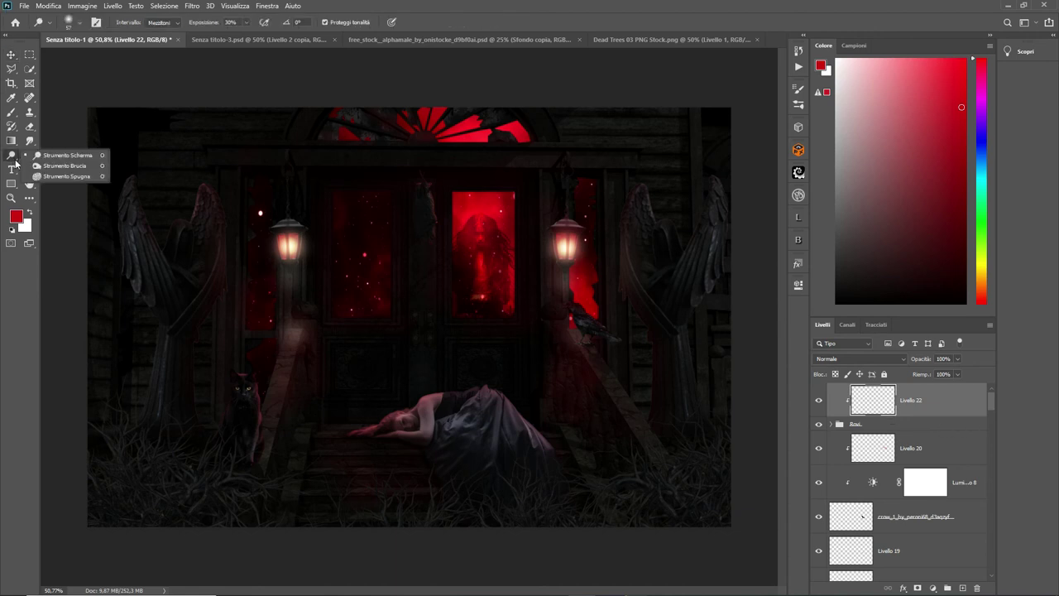
pyautogui.click(57, 166)
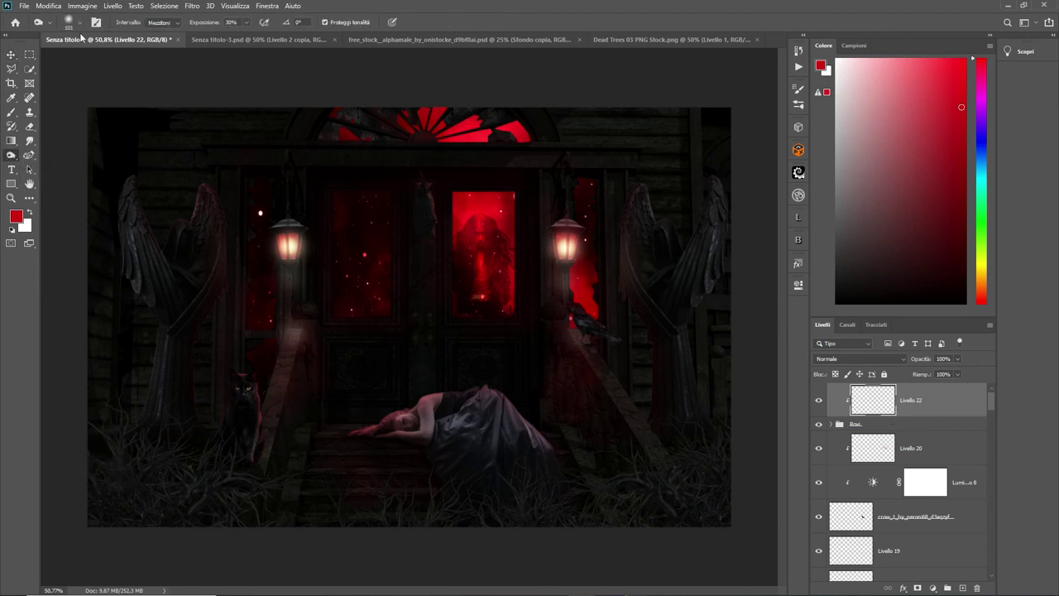
pyautogui.click(78, 23)
pyautogui.moveTo(102, 62); pyautogui.dragTo(110, 60)
pyautogui.press('Return')
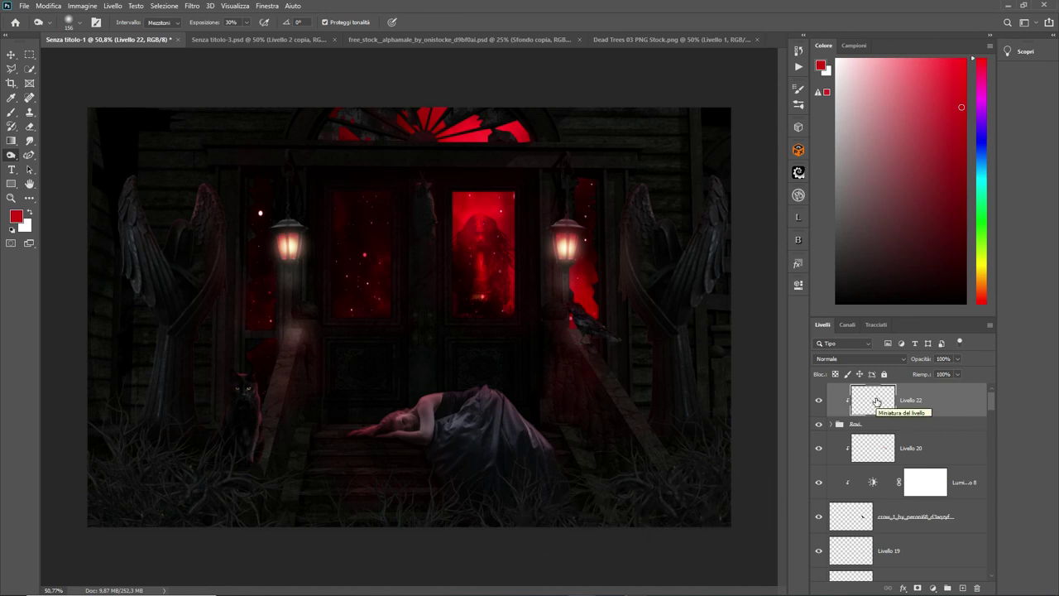
# Step: Fill Livello 22 with 50% grey, blend it as Sovrapponi, and burn the grass
pyautogui.click(48, 5)
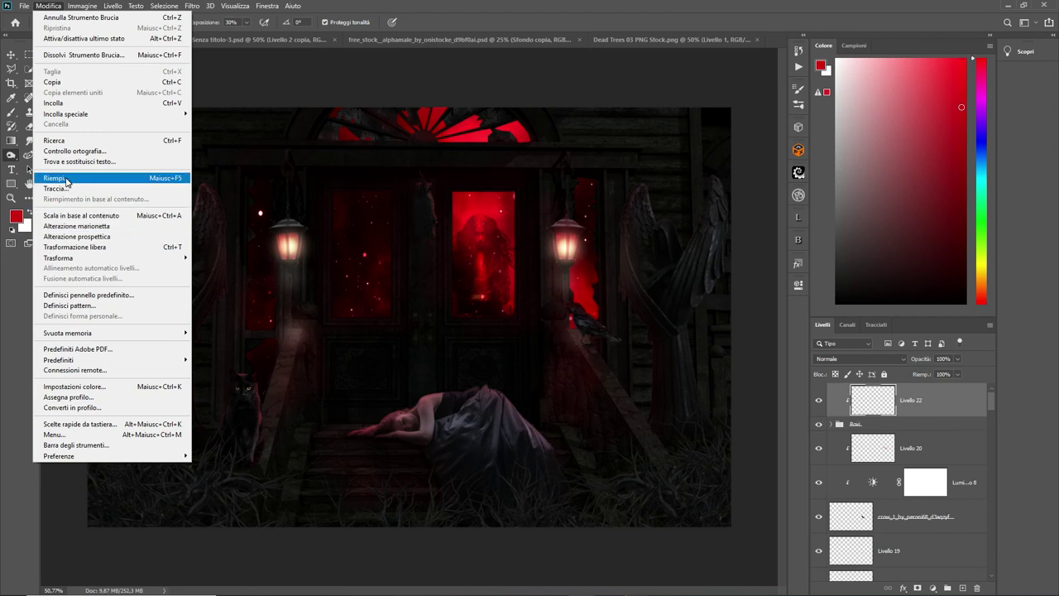
pyautogui.click(66, 177)
pyautogui.click(619, 157)
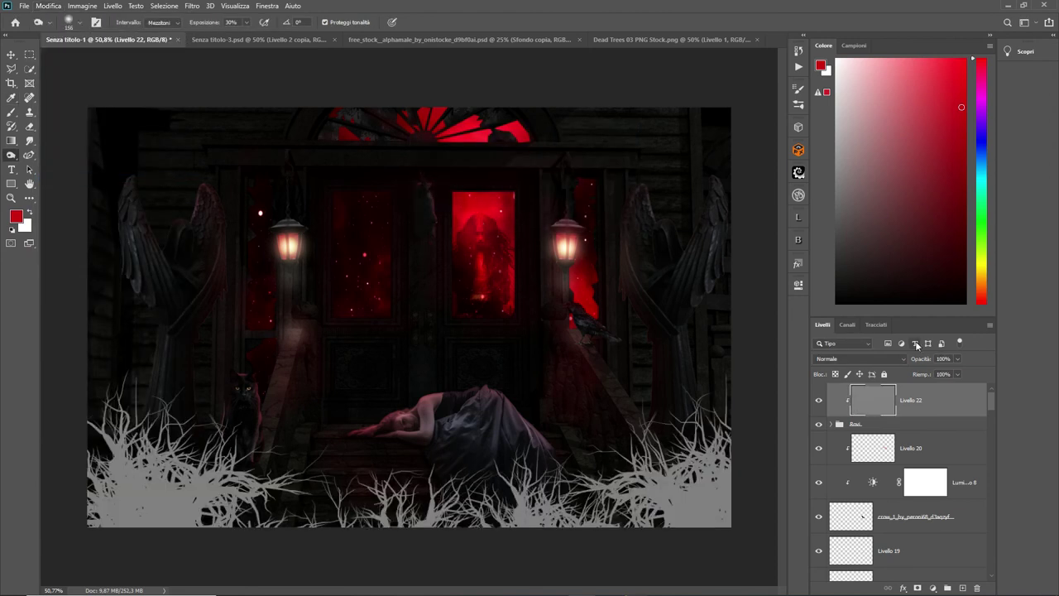
pyautogui.click(902, 357)
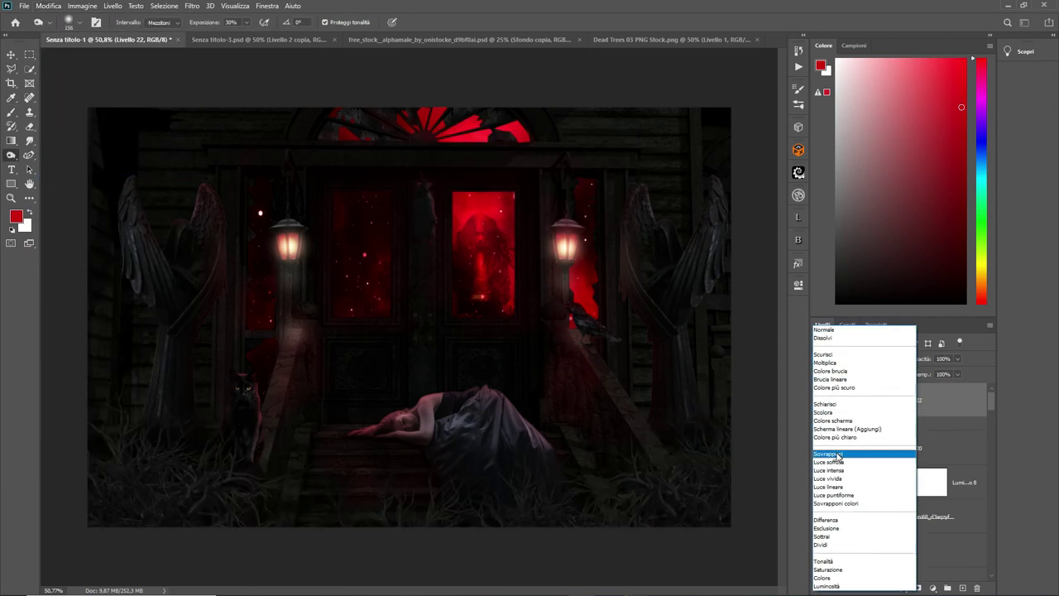
pyautogui.click(860, 453)
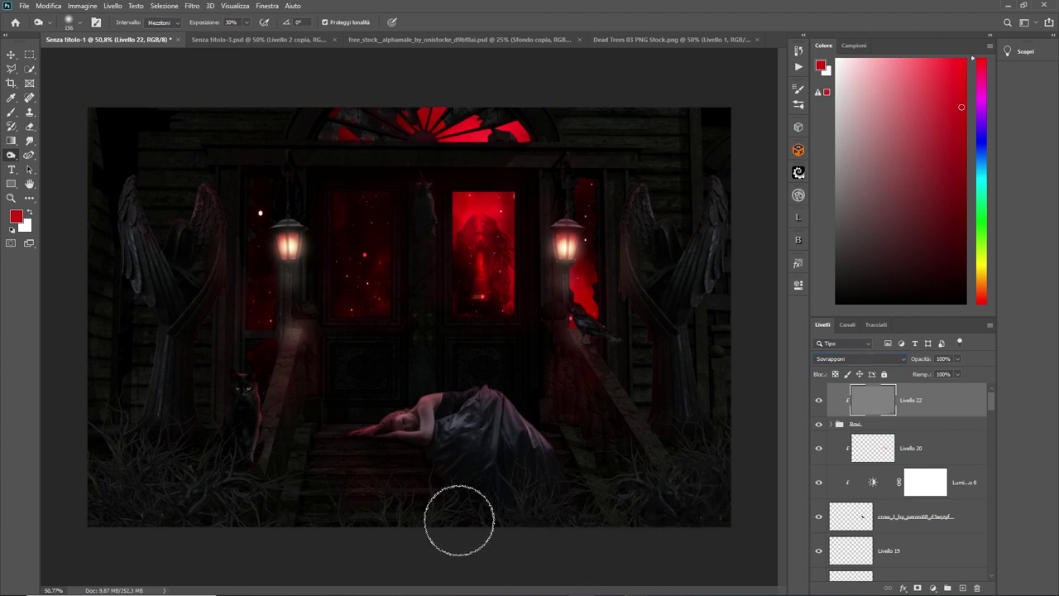
pyautogui.moveTo(325, 517)
pyautogui.mouseDown()
pyautogui.moveTo(538, 516)
pyautogui.moveTo(369, 485)
pyautogui.moveTo(158, 502)
pyautogui.moveTo(258, 519)
pyautogui.mouseUp()
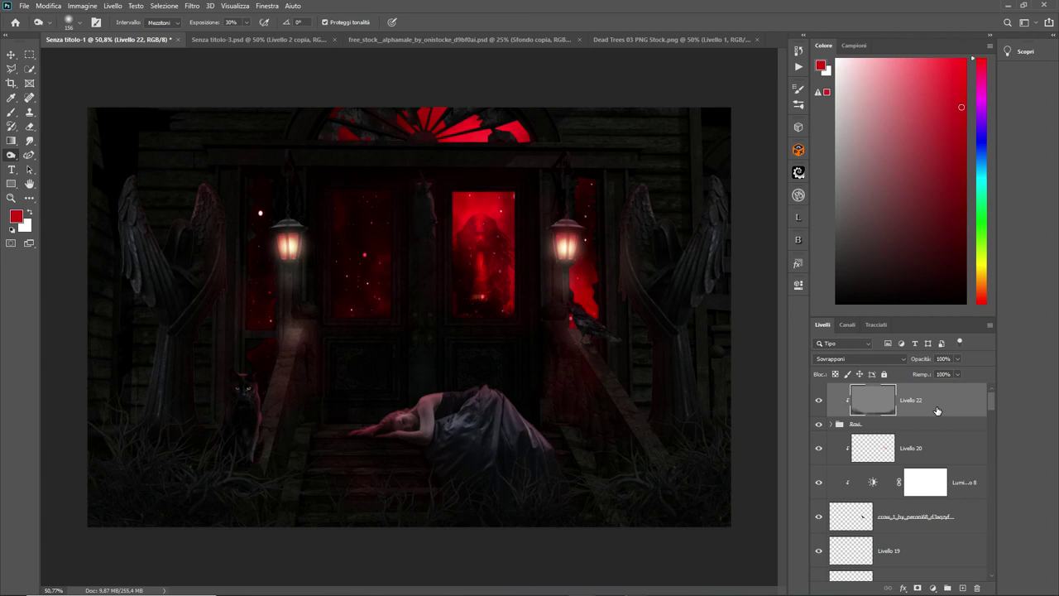
# Step: Add an empty Livello 23 clipped above Livello 22
pyautogui.click(962, 588)
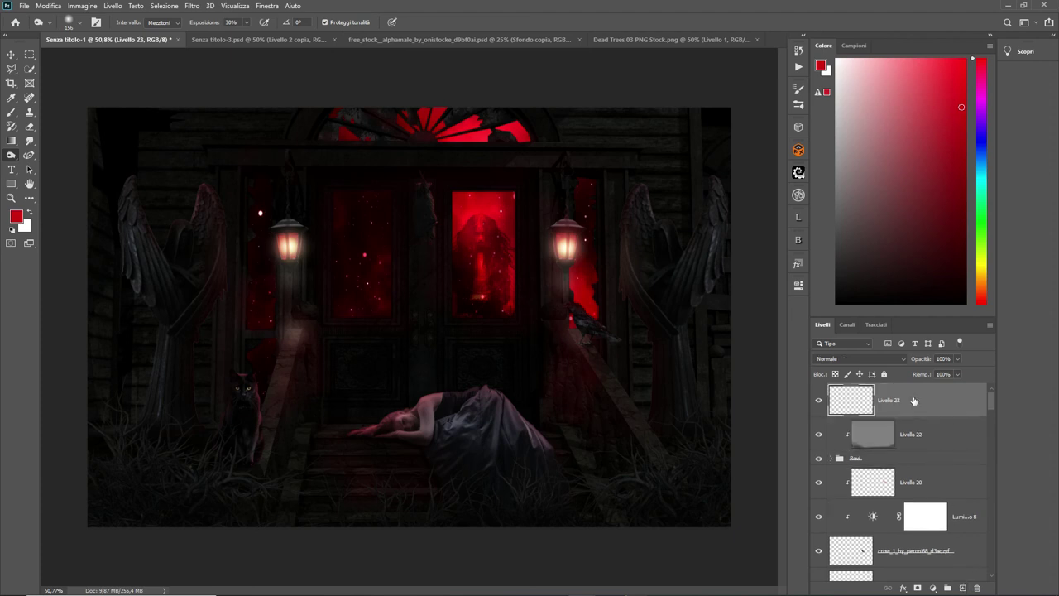
pyautogui.rightClick(913, 396)
pyautogui.click(834, 341)
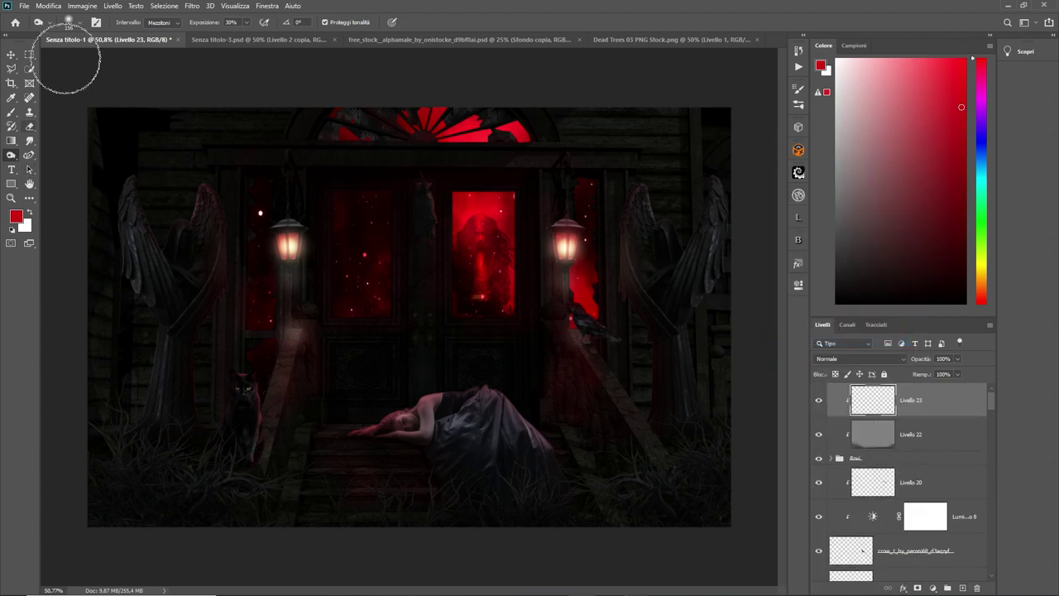
# Step: Paint soft red light across the lower grass with the brush at 16% flow
pyautogui.click(12, 112)
pyautogui.click(258, 22)
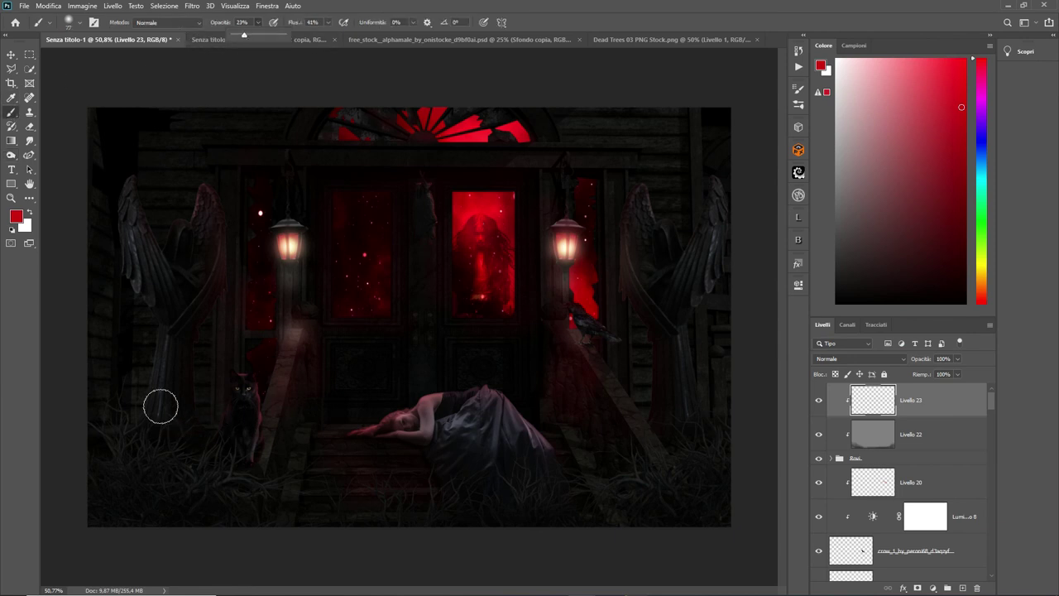
pyautogui.click(74, 22)
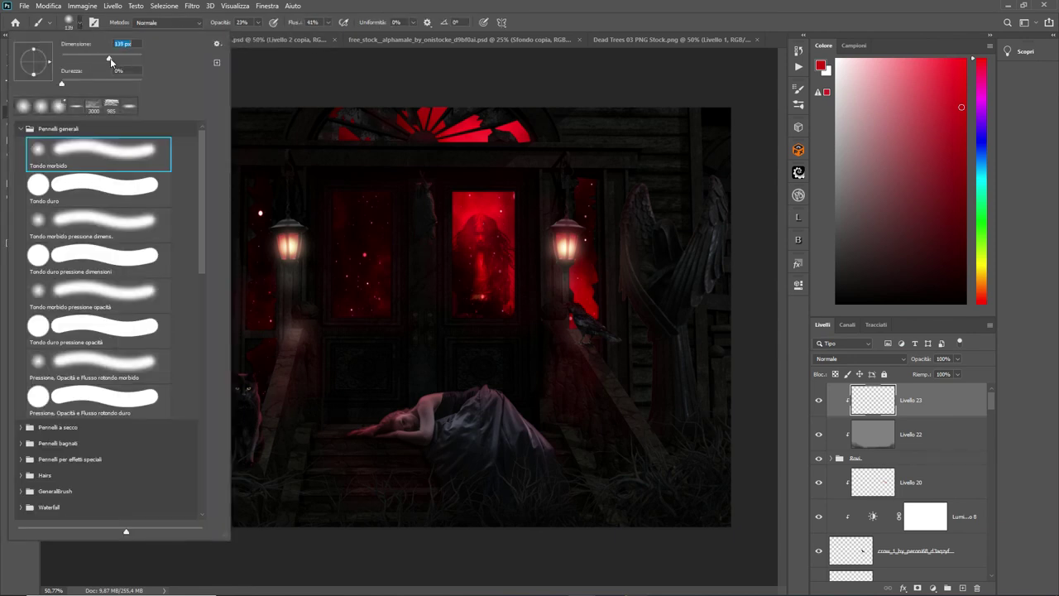
pyautogui.press('Return')
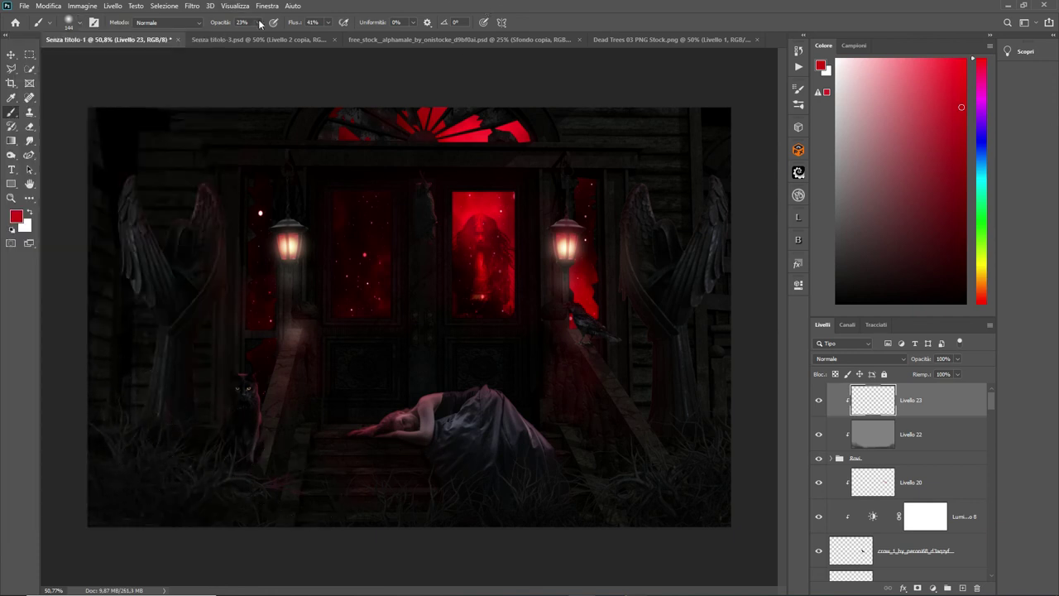
pyautogui.moveTo(328, 38); pyautogui.dragTo(318, 38)
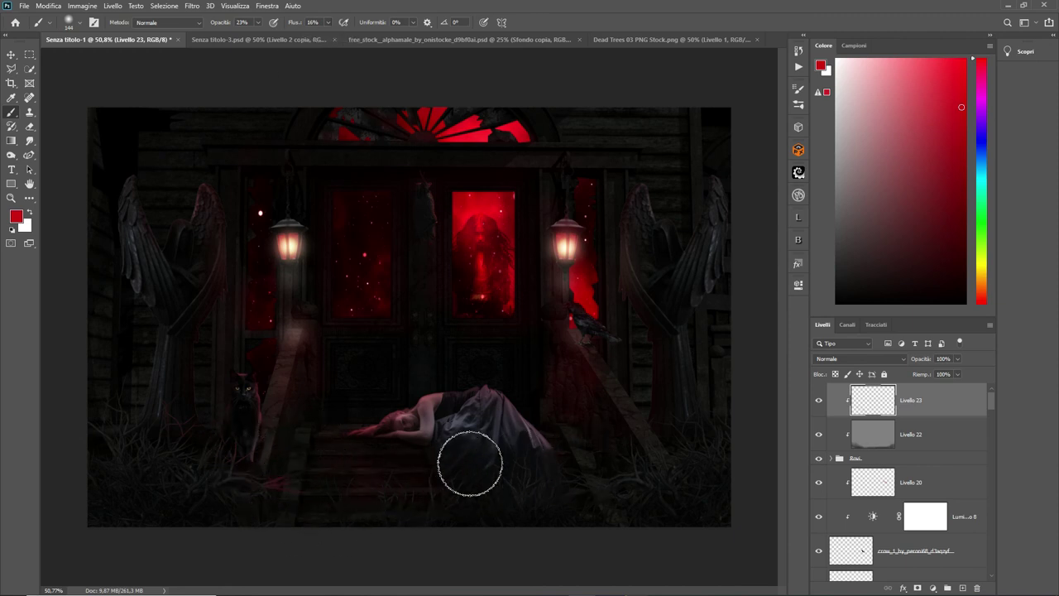
pyautogui.moveTo(722, 446)
pyautogui.mouseDown()
pyautogui.moveTo(593, 491)
pyautogui.moveTo(319, 464)
pyautogui.moveTo(123, 409)
pyautogui.mouseUp()
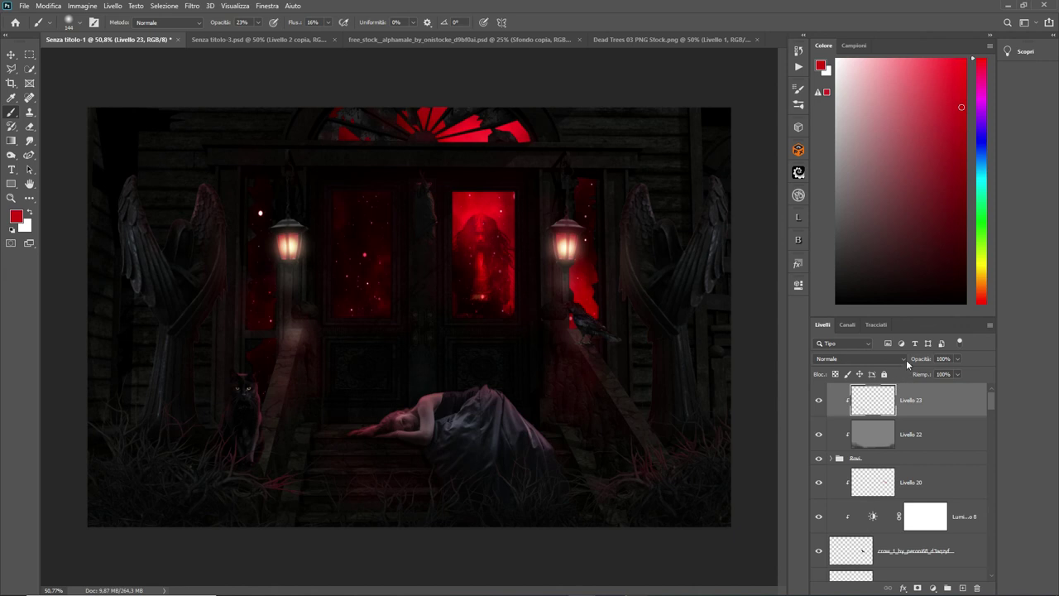
# Step: Set Livello 23 to Sovrapponi and duplicate it as Livello 23 copia
pyautogui.click(898, 359)
pyautogui.click(823, 458)
pyautogui.keyDown('shift'); pyautogui.click(877, 434); pyautogui.keyUp('shift')
pyautogui.moveTo(877, 434)
pyautogui.mouseDown()
pyautogui.moveTo(964, 569)
pyautogui.moveTo(962, 587)
pyautogui.mouseUp()
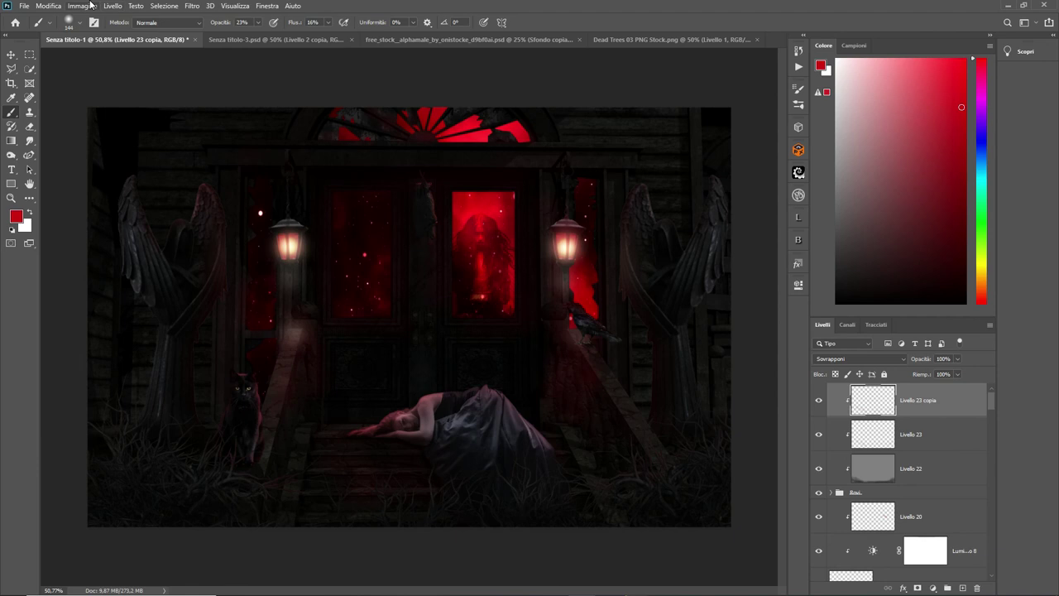
# Step: Enlarge the soft round brush to 192 px and zoom in on the woman
pyautogui.click(82, 28)
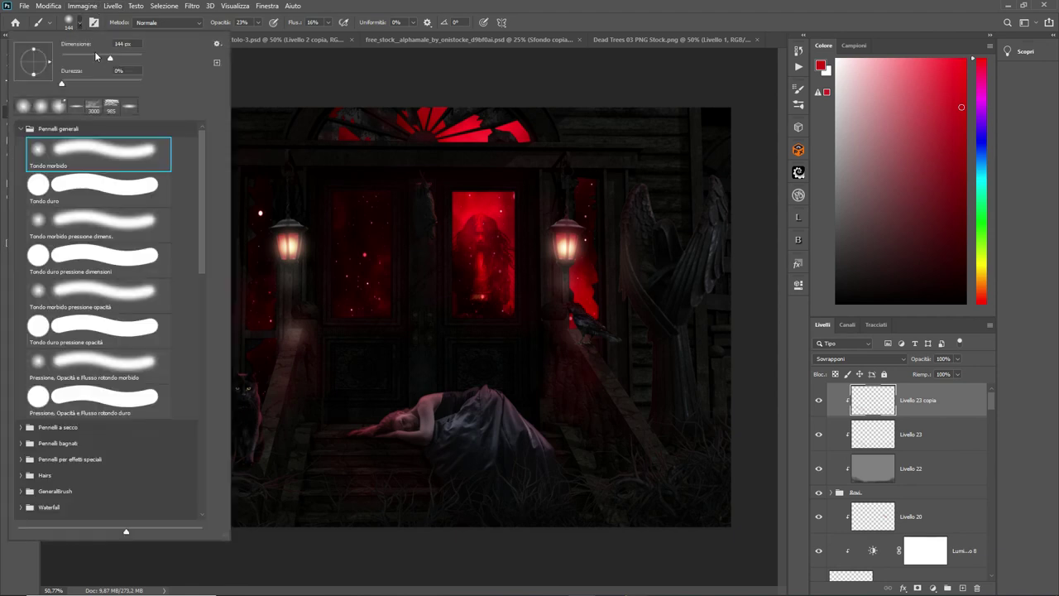
pyautogui.click(484, 11)
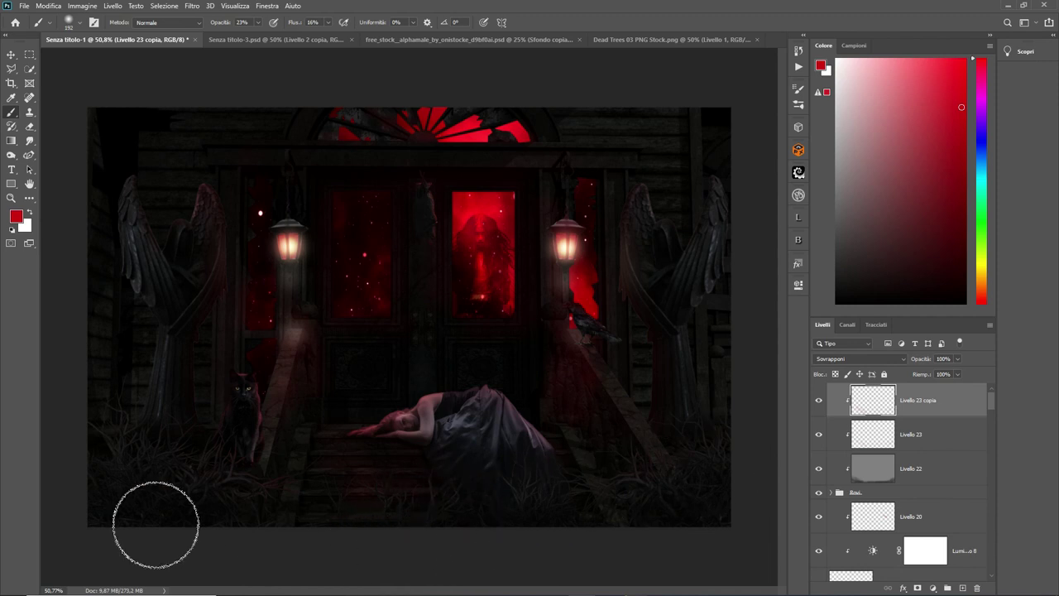
pyautogui.scroll(1, 436, 402)
pyautogui.scroll(-1, 436, 402)
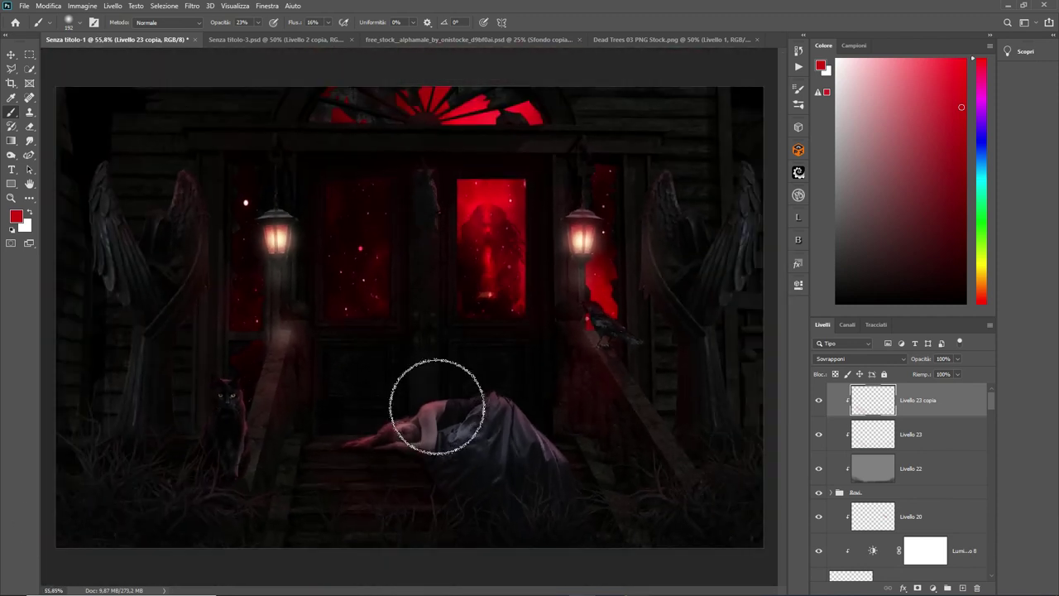
pyautogui.scroll(-1, 437, 406)
pyautogui.scroll(-1, 437, 406)
pyautogui.scroll(1, 436, 406)
pyautogui.scroll(1, 436, 407)
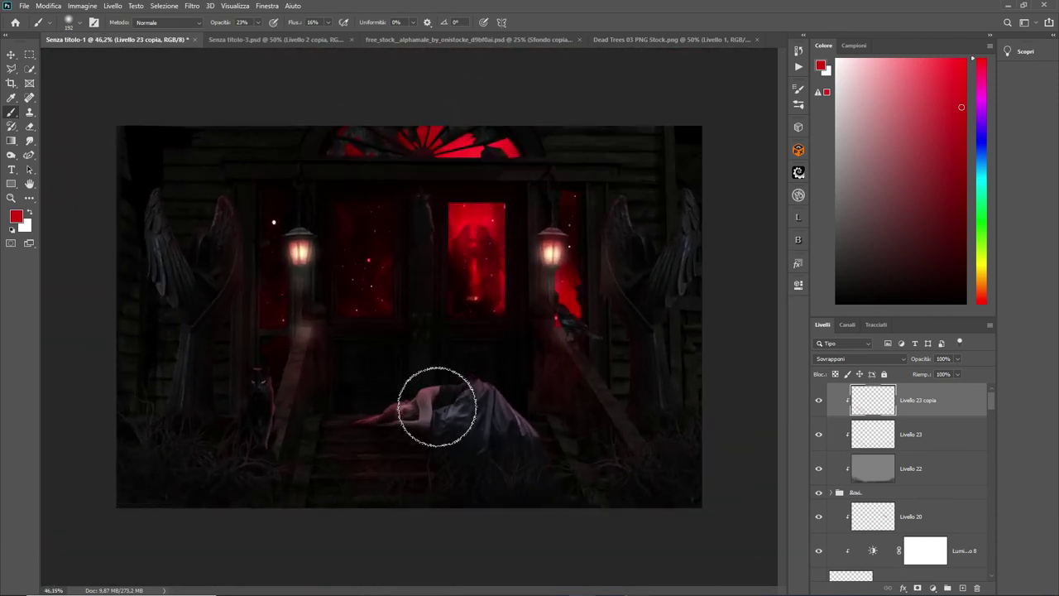
pyautogui.scroll(1, 437, 406)
pyautogui.scroll(1, 437, 407)
pyautogui.scroll(-1, 436, 406)
pyautogui.scroll(1, 437, 406)
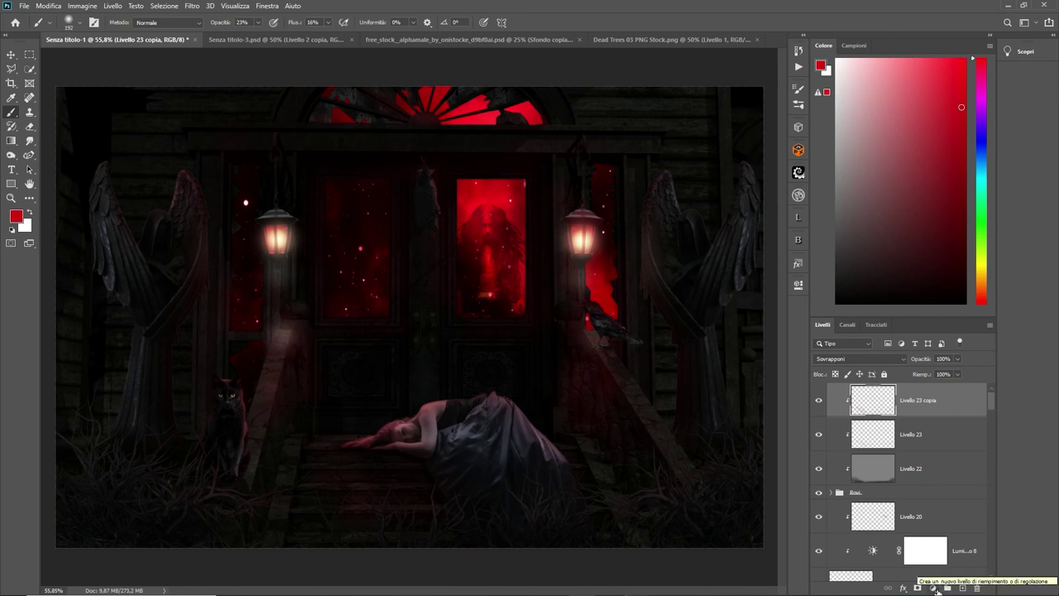
pyautogui.click(937, 589)
# Step: Add a Rosso Filtro fotografico adjustment layer at 23% density
pyautogui.click(966, 512)
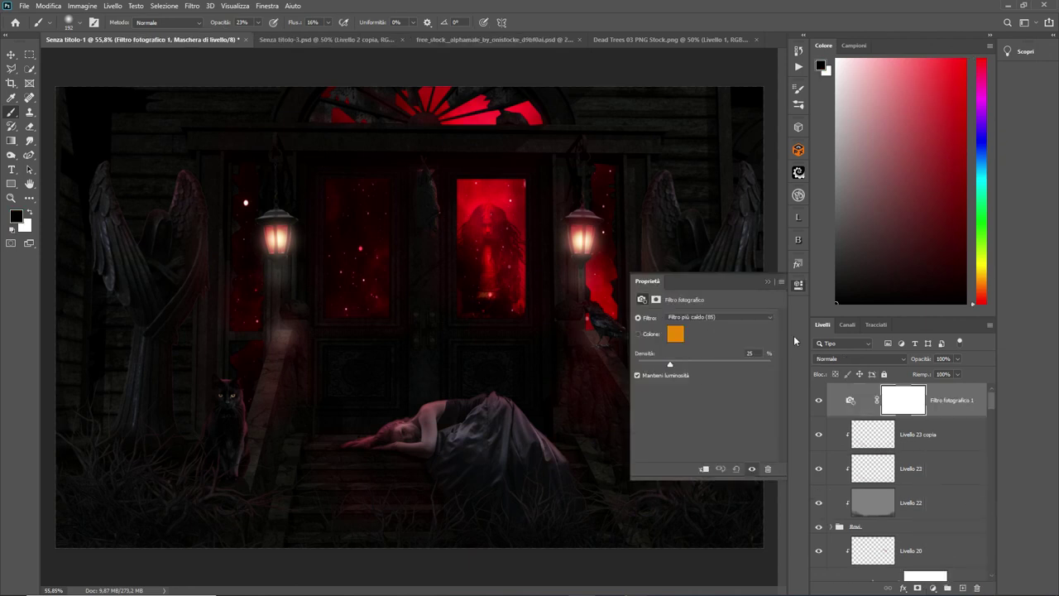
pyautogui.click(769, 318)
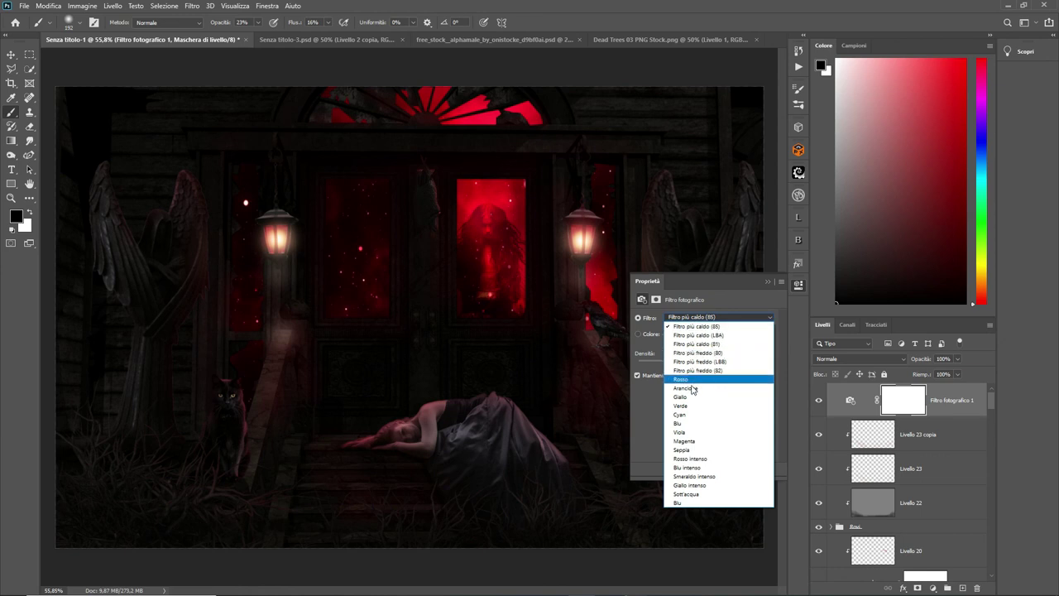
pyautogui.click(690, 379)
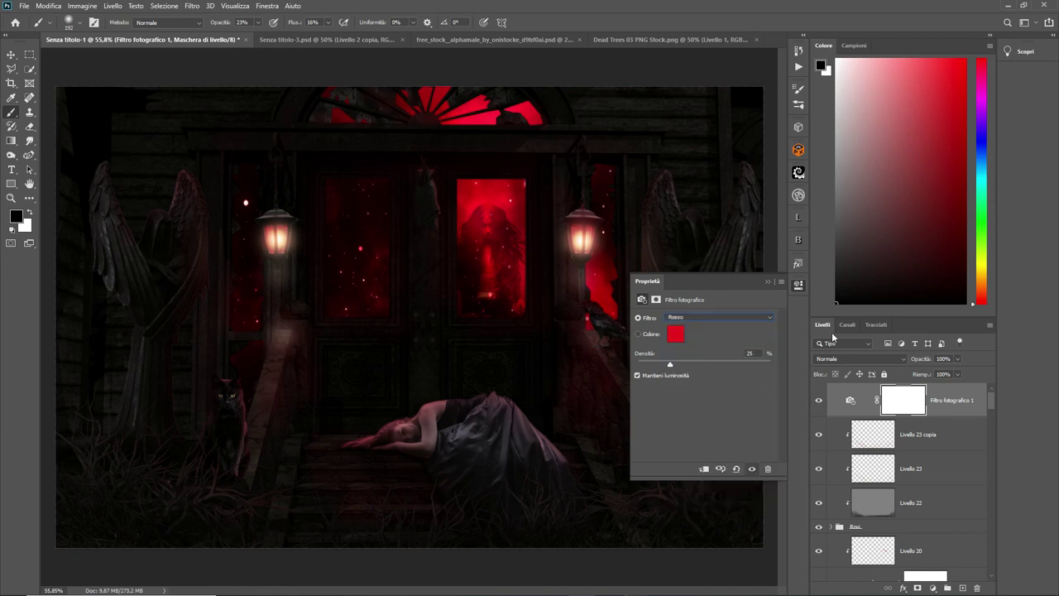
pyautogui.click(818, 402)
pyautogui.moveTo(670, 364); pyautogui.dragTo(668, 366)
pyautogui.click(767, 283)
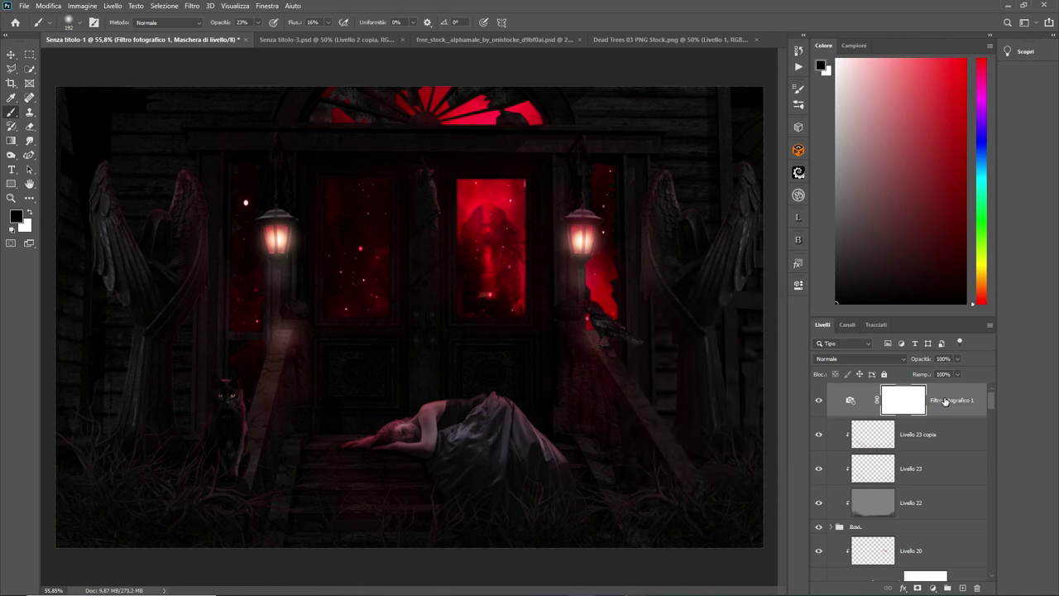
pyautogui.scroll(-3, 992, 402)
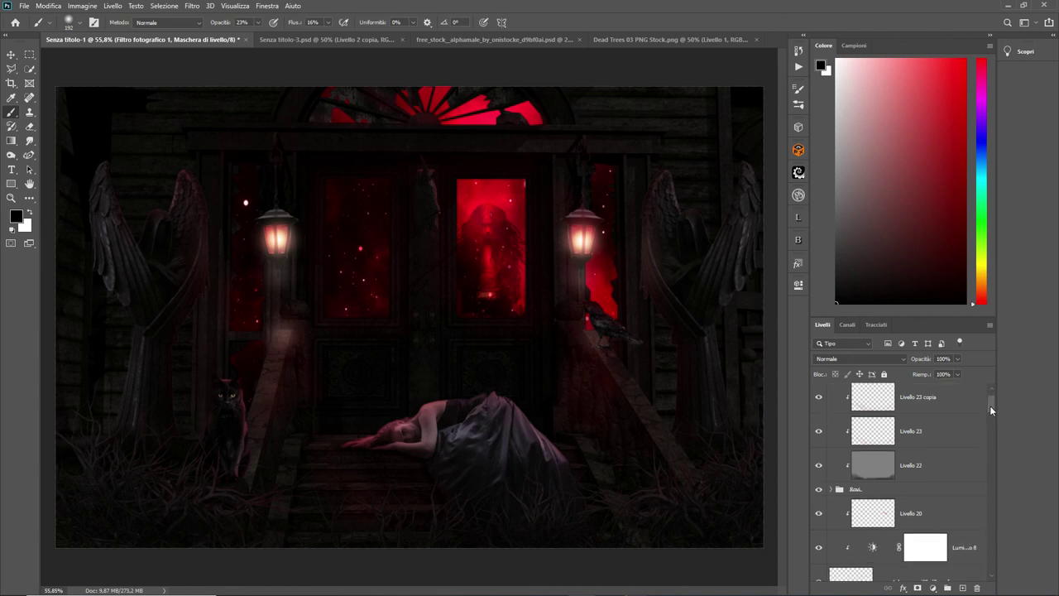
pyautogui.scroll(3, 987, 401)
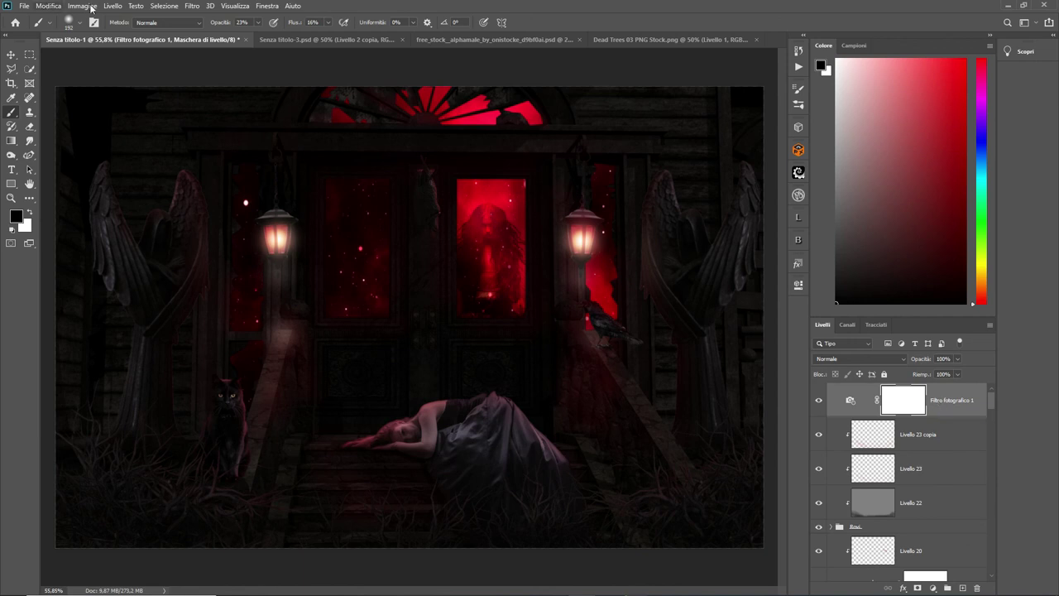
pyautogui.click(163, 5)
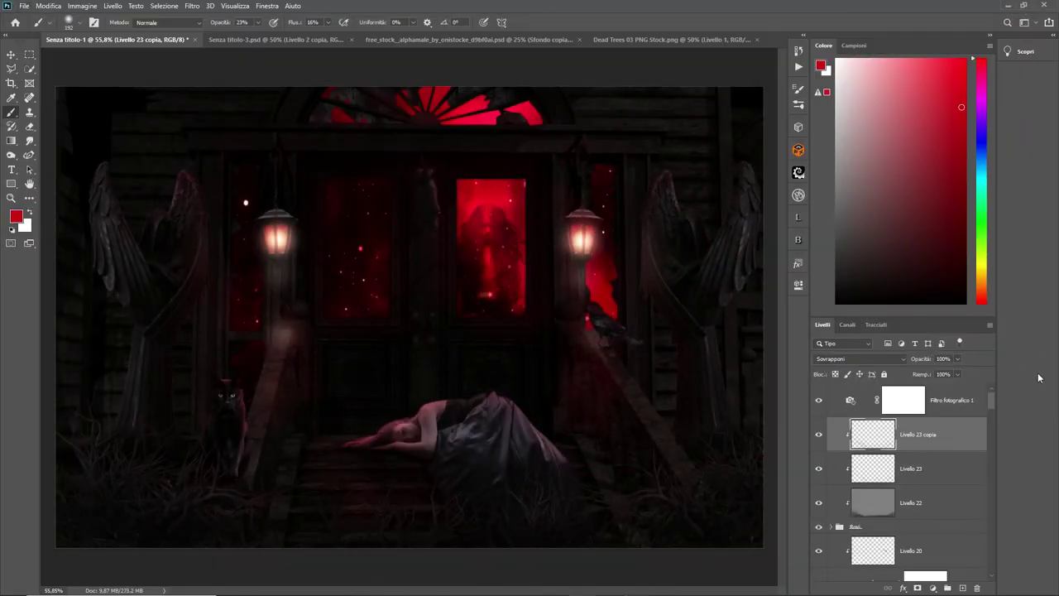
pyautogui.moveTo(995, 402); pyautogui.dragTo(971, 565)
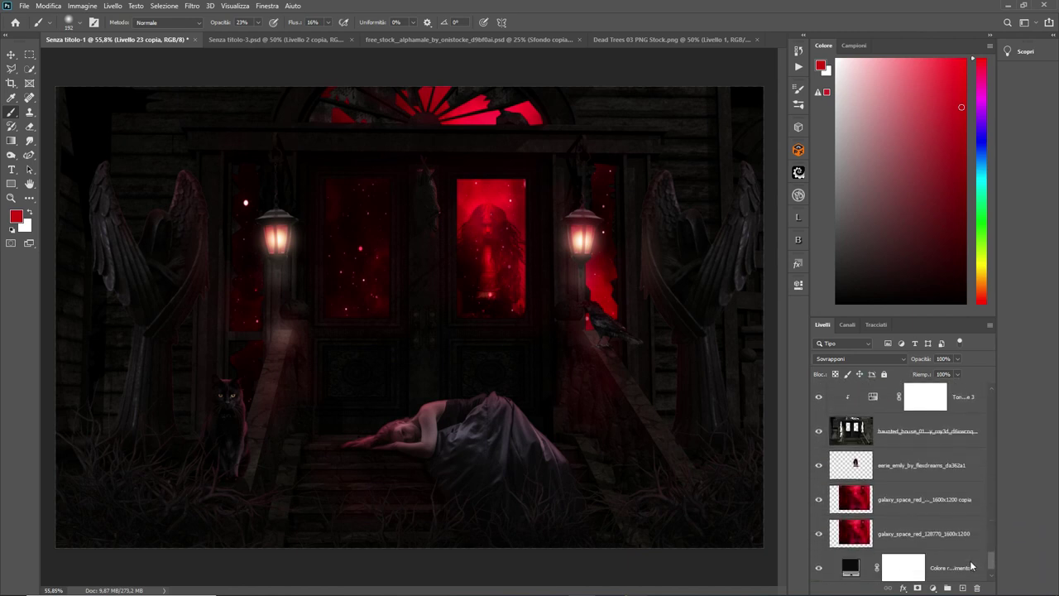
pyautogui.click(927, 460)
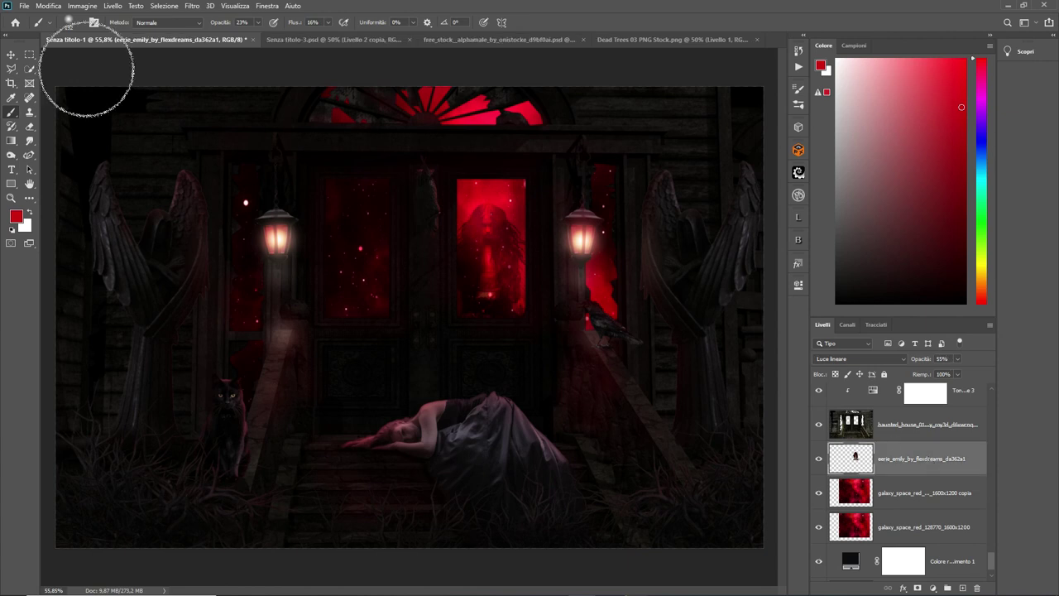
pyautogui.click(25, 6)
pyautogui.click(42, 34)
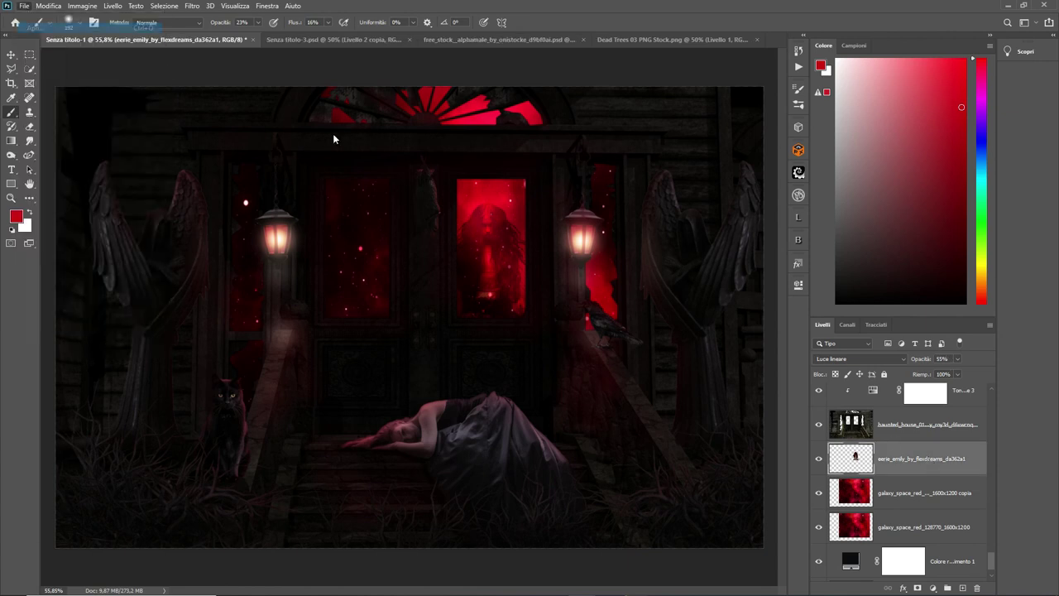
pyautogui.click(312, 236)
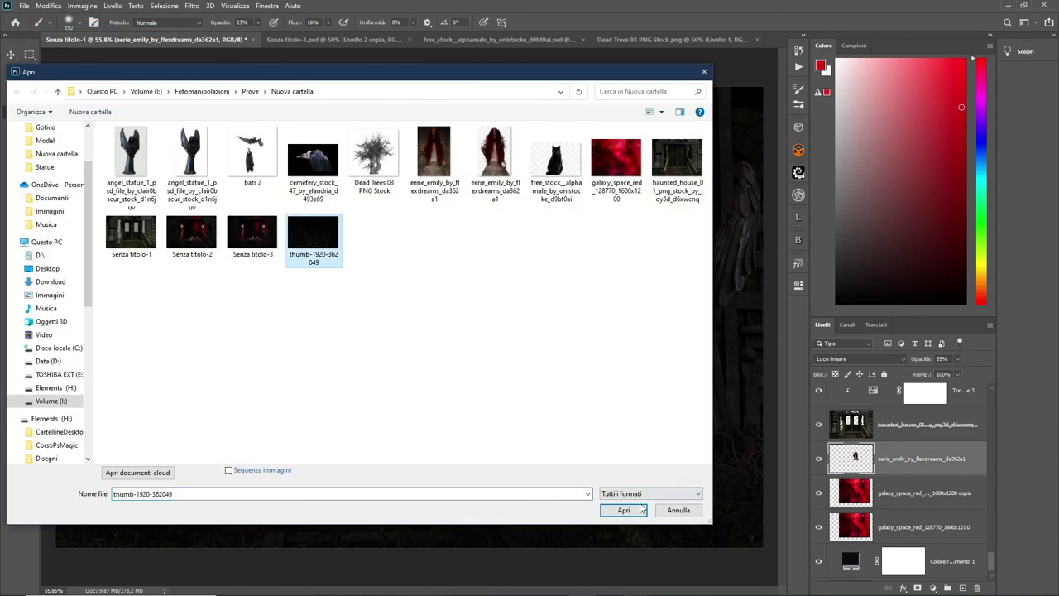
pyautogui.click(633, 510)
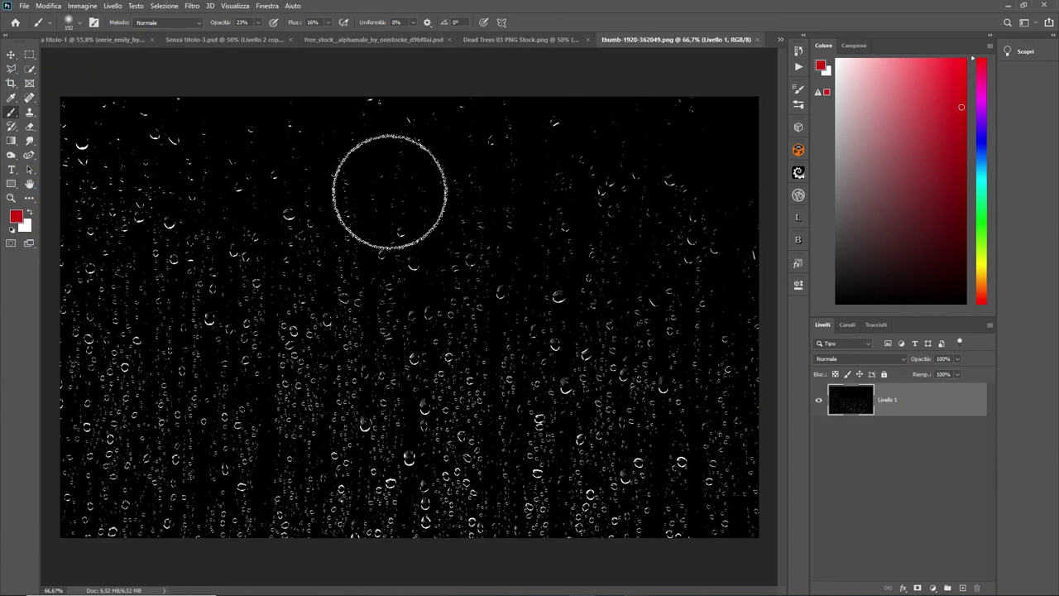
# Step: Move the rain image into the composition, shrink it, and blend it as Scolora
pyautogui.press('v')
pyautogui.moveTo(398, 198)
pyautogui.mouseDown()
pyautogui.moveTo(119, 64)
pyautogui.moveTo(355, 296)
pyautogui.mouseUp()
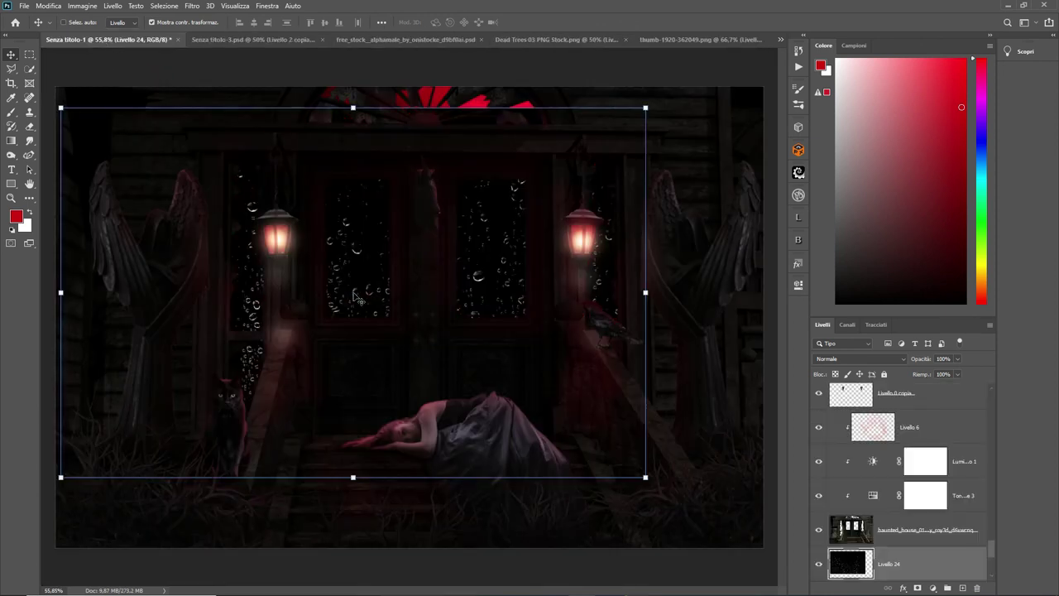
pyautogui.moveTo(61, 107); pyautogui.dragTo(196, 157)
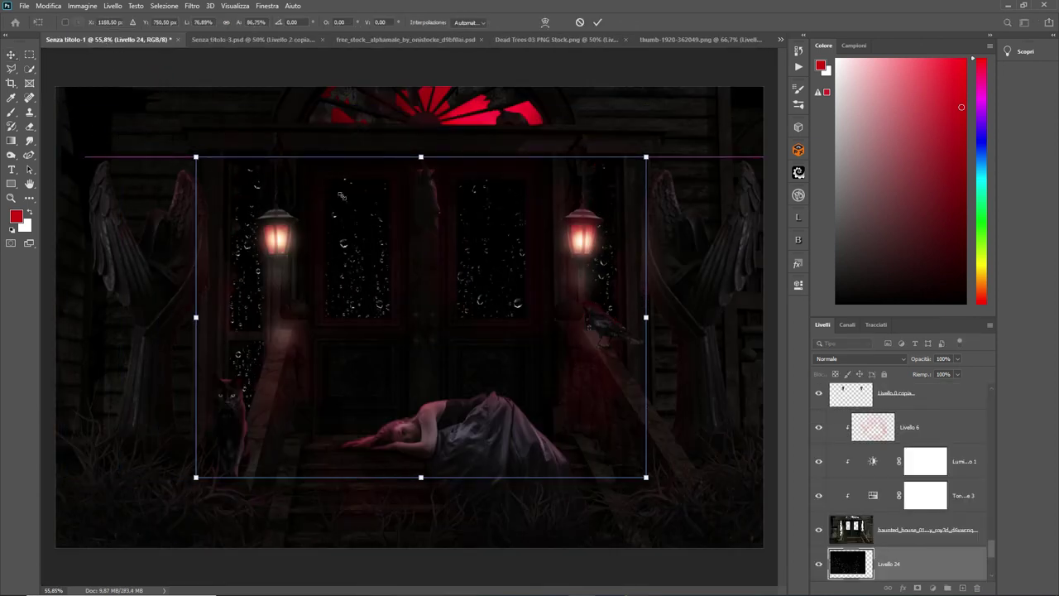
pyautogui.click(902, 358)
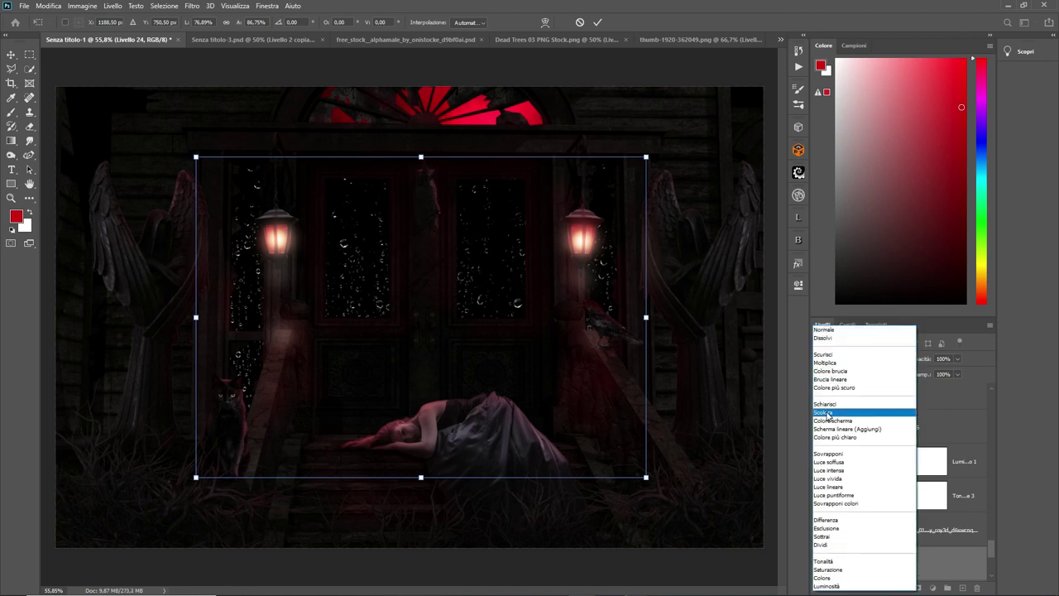
pyautogui.click(823, 412)
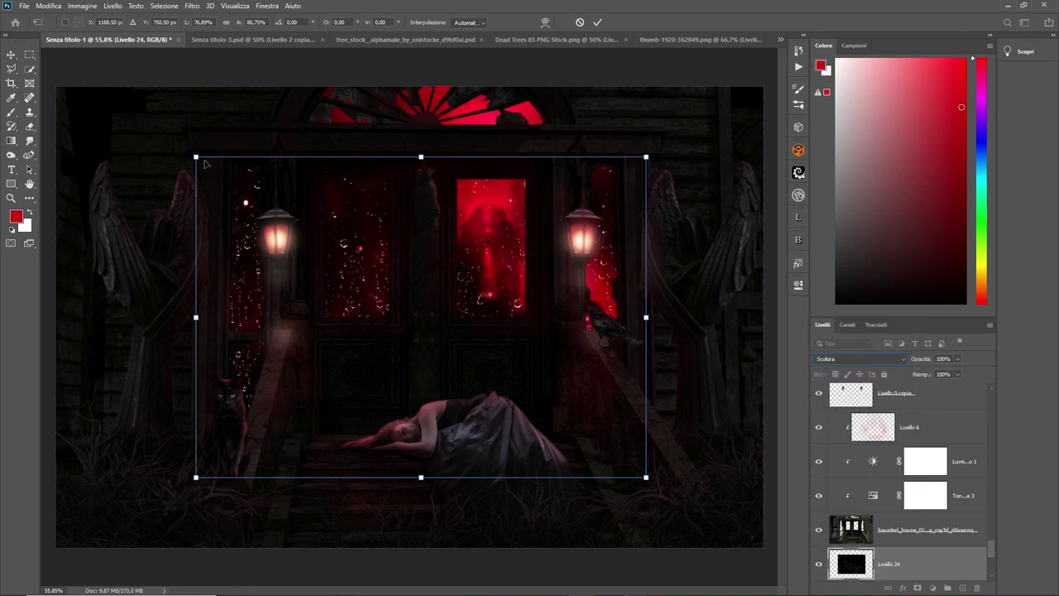
# Step: Resize and position the rain layer over the doors and windows, then commit the transform
pyautogui.moveTo(196, 157); pyautogui.dragTo(210, 162)
pyautogui.moveTo(374, 276); pyautogui.dragTo(376, 230)
pyautogui.moveTo(212, 118); pyautogui.dragTo(220, 117)
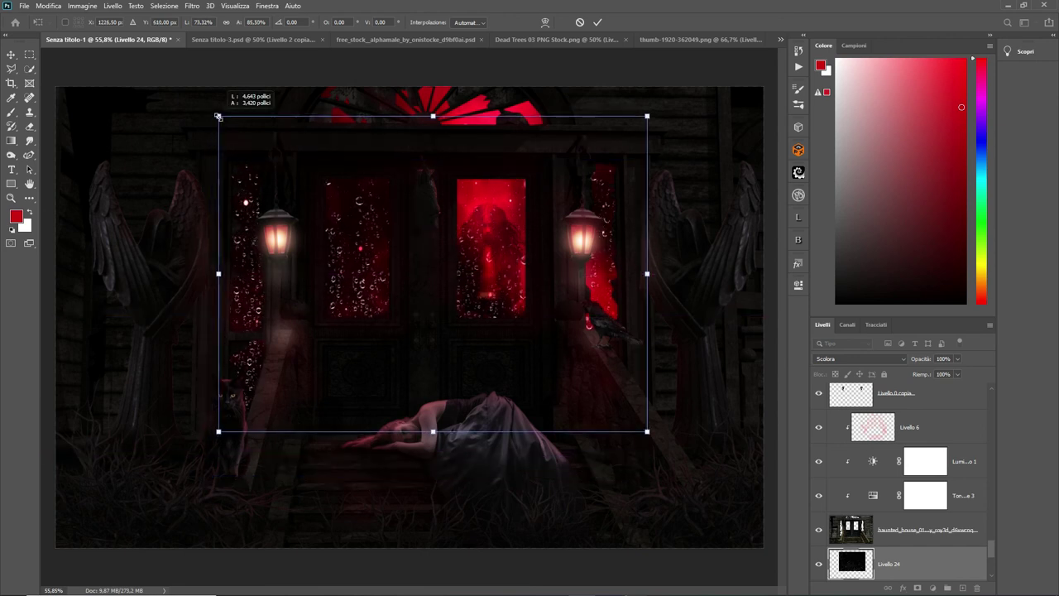
pyautogui.moveTo(431, 431); pyautogui.dragTo(433, 389)
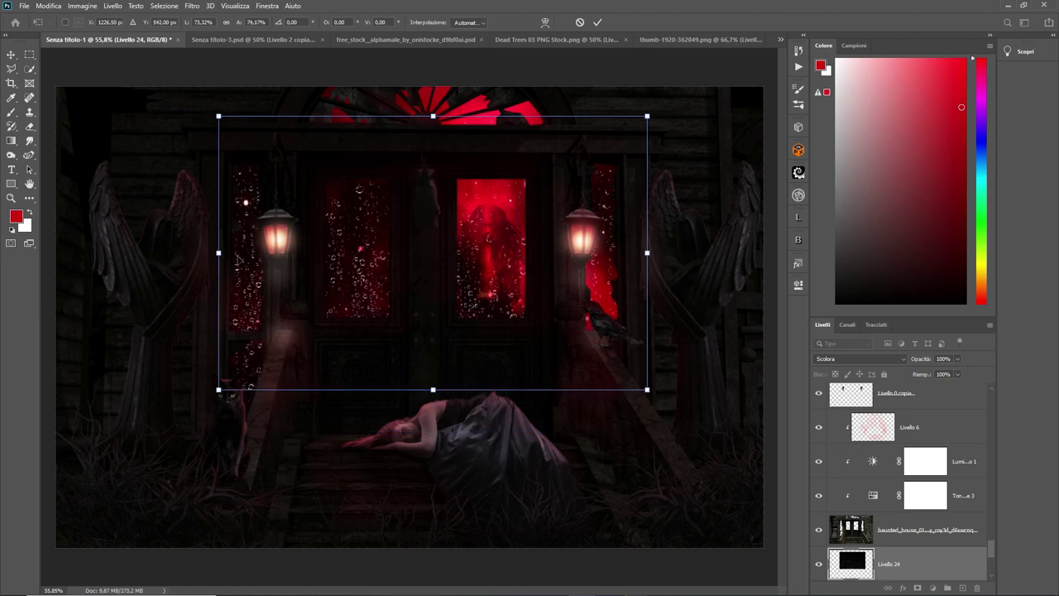
pyautogui.moveTo(219, 252); pyautogui.dragTo(214, 252)
pyautogui.moveTo(357, 273); pyautogui.dragTo(345, 273)
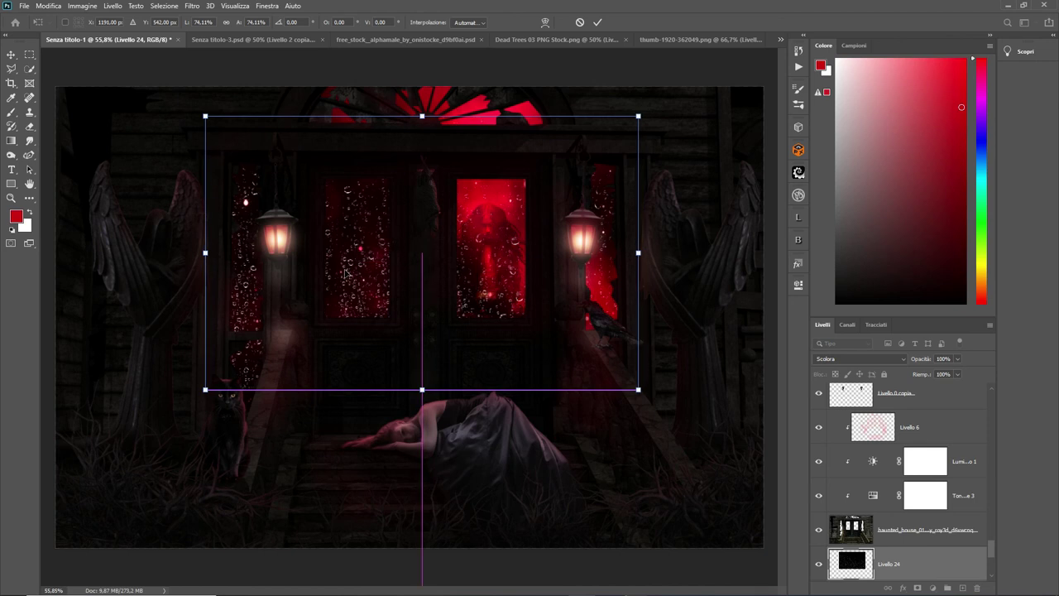
pyautogui.click(597, 23)
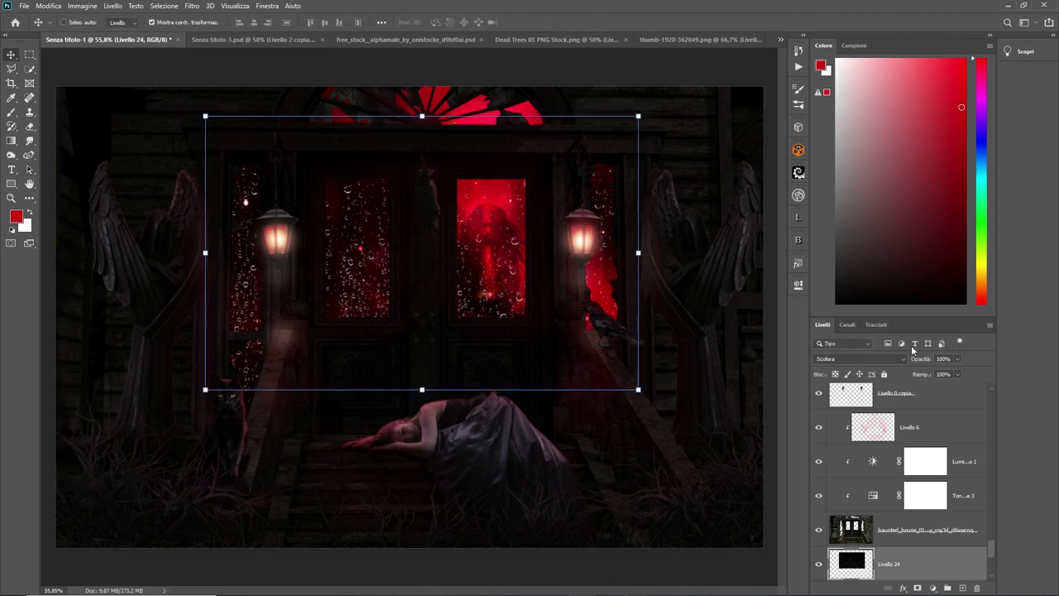
# Step: Lower the rain layer's opacity to 66%
pyautogui.click(958, 360)
pyautogui.moveTo(957, 374); pyautogui.dragTo(943, 374)
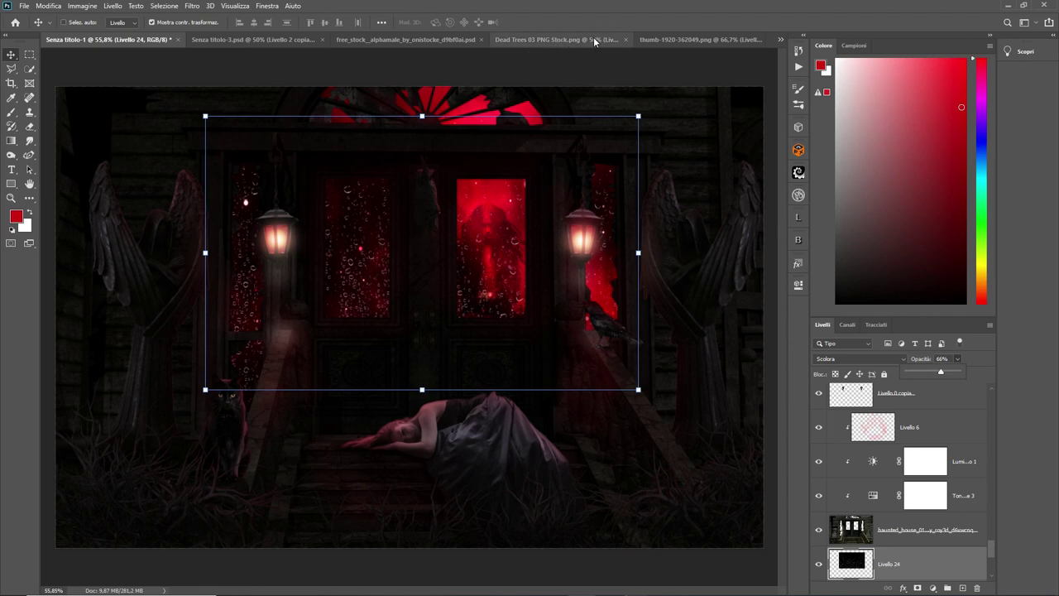
pyautogui.click(29, 53)
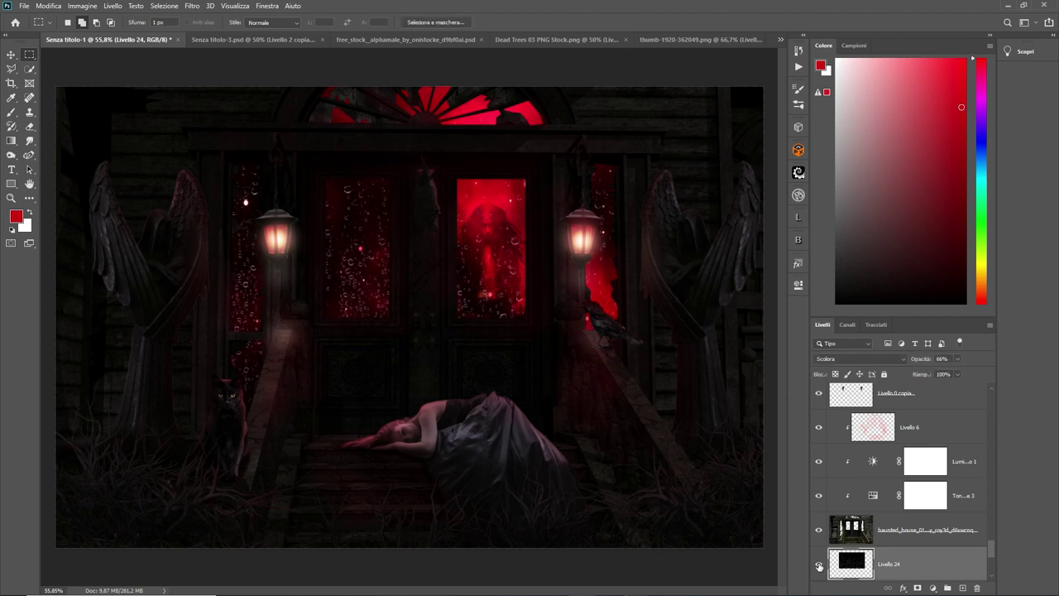
# Step: Paste a merged copy of the whole canvas as Livello 25 and duplicate it
pyautogui.click(958, 359)
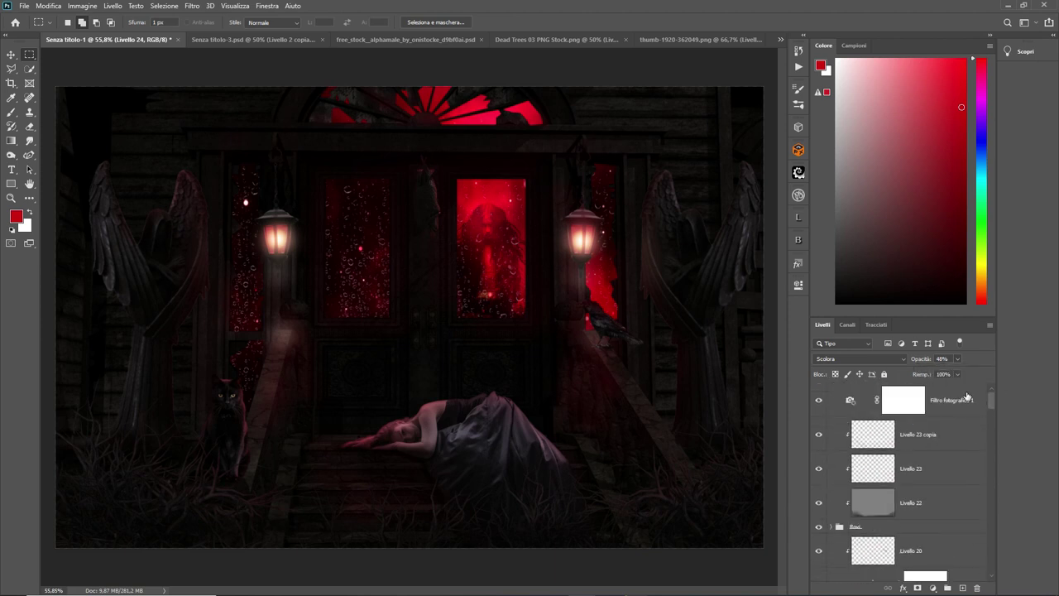
pyautogui.click(164, 6)
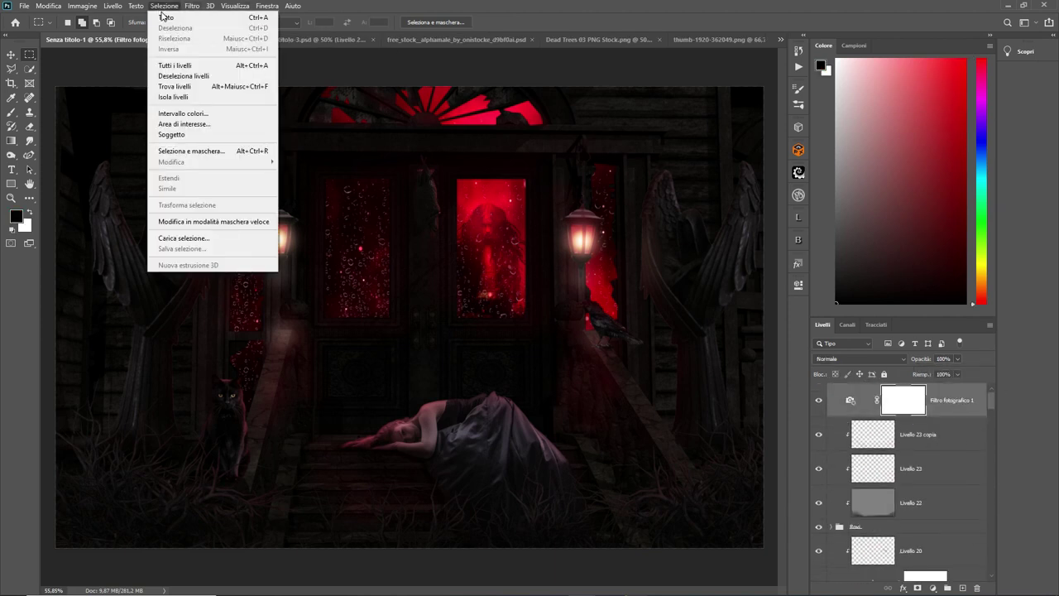
pyautogui.click(48, 6)
pyautogui.click(72, 92)
pyautogui.click(48, 6)
pyautogui.click(73, 102)
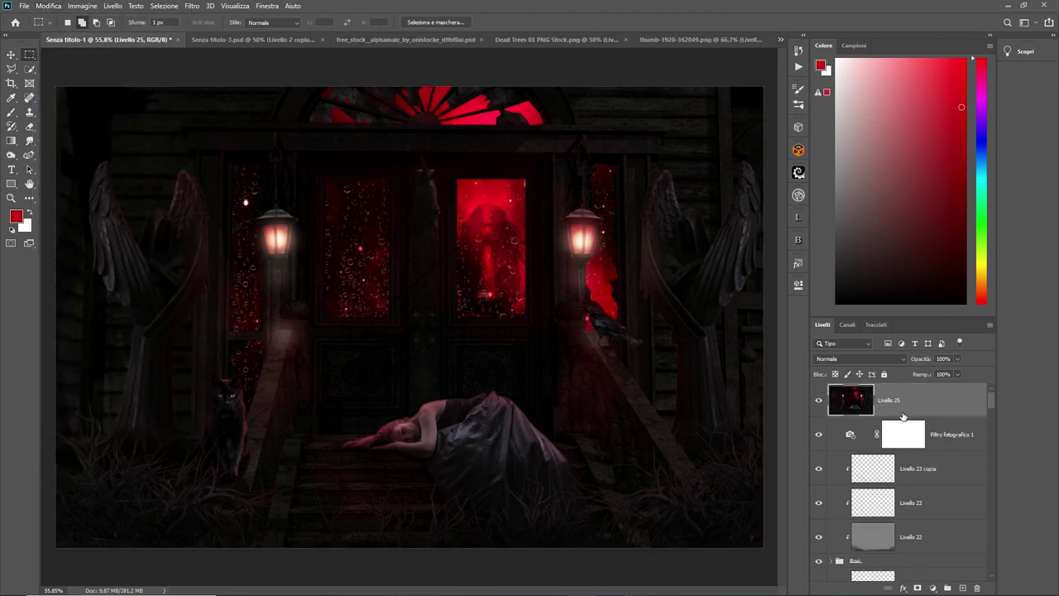
pyautogui.moveTo(978, 399)
pyautogui.mouseDown()
pyautogui.moveTo(978, 552)
pyautogui.moveTo(962, 587)
pyautogui.mouseUp()
# Step: Add a Curves adjustment layer and bend its red channel curve
pyautogui.click(933, 588)
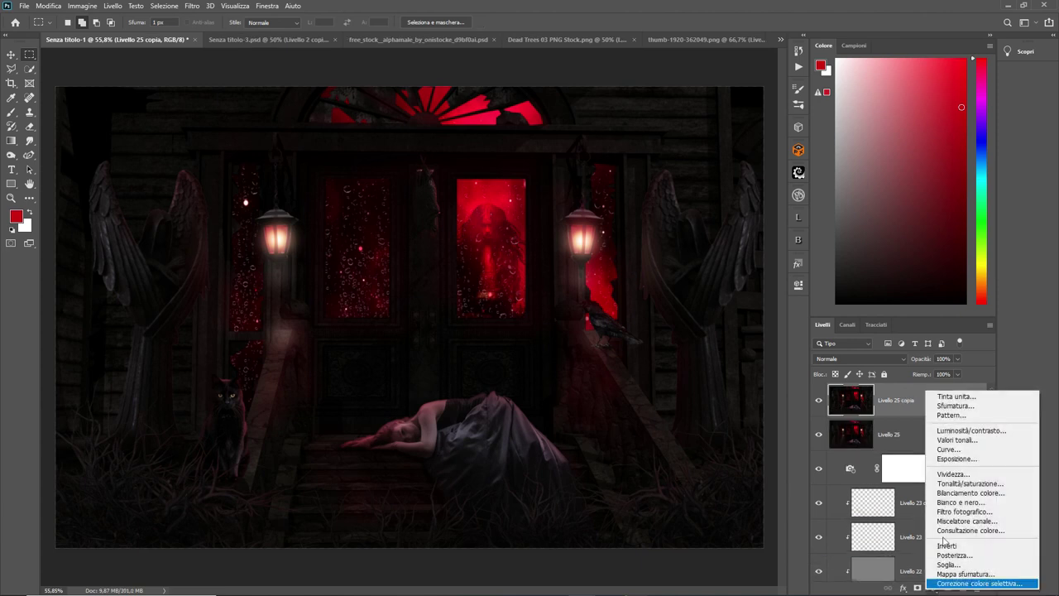
pyautogui.click(947, 449)
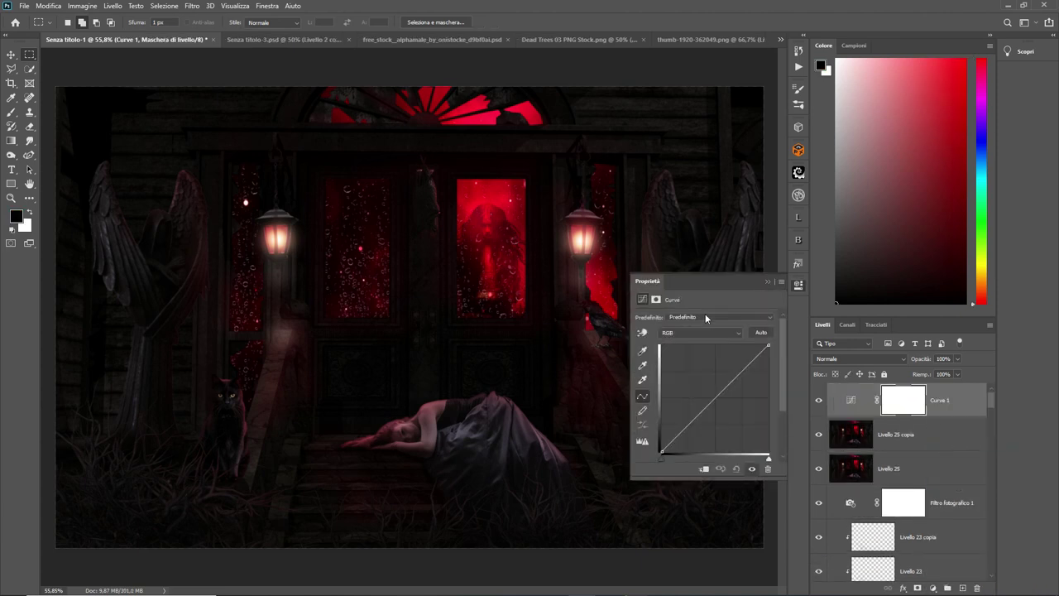
pyautogui.click(734, 331)
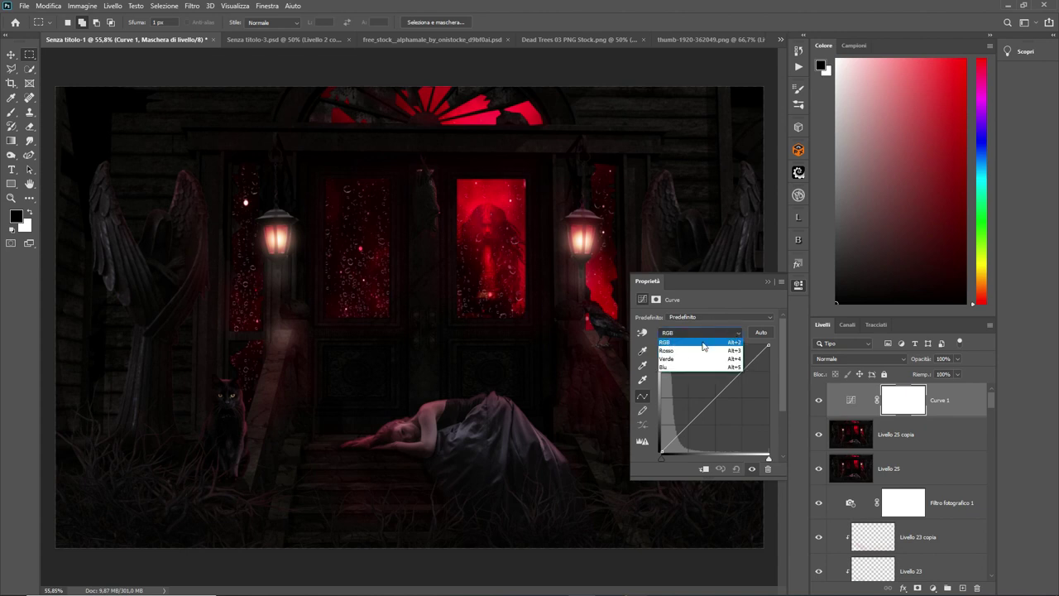
pyautogui.click(675, 347)
pyautogui.moveTo(676, 433); pyautogui.dragTo(679, 434)
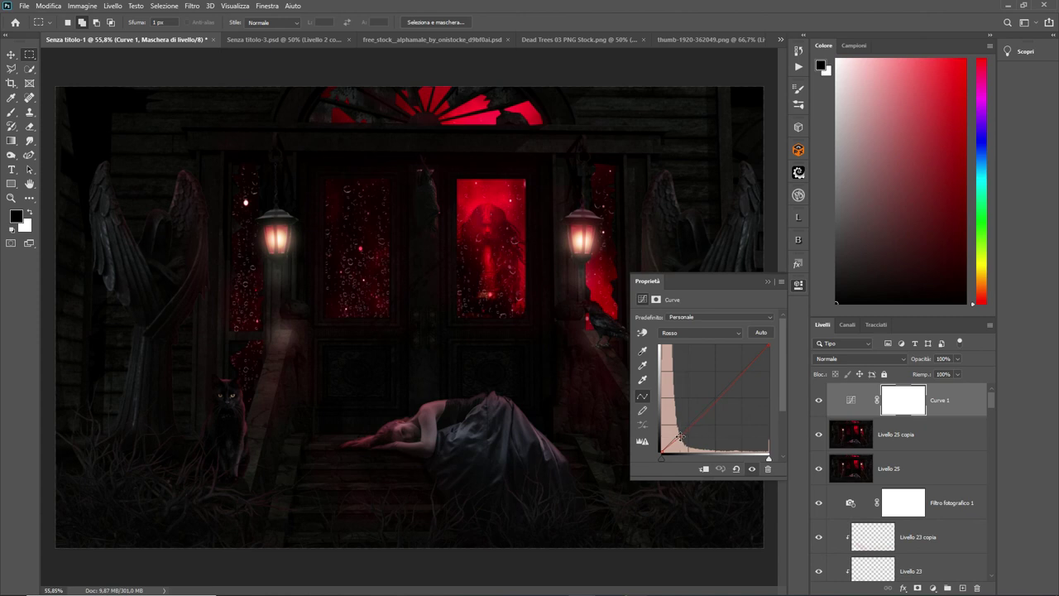
pyautogui.click(767, 282)
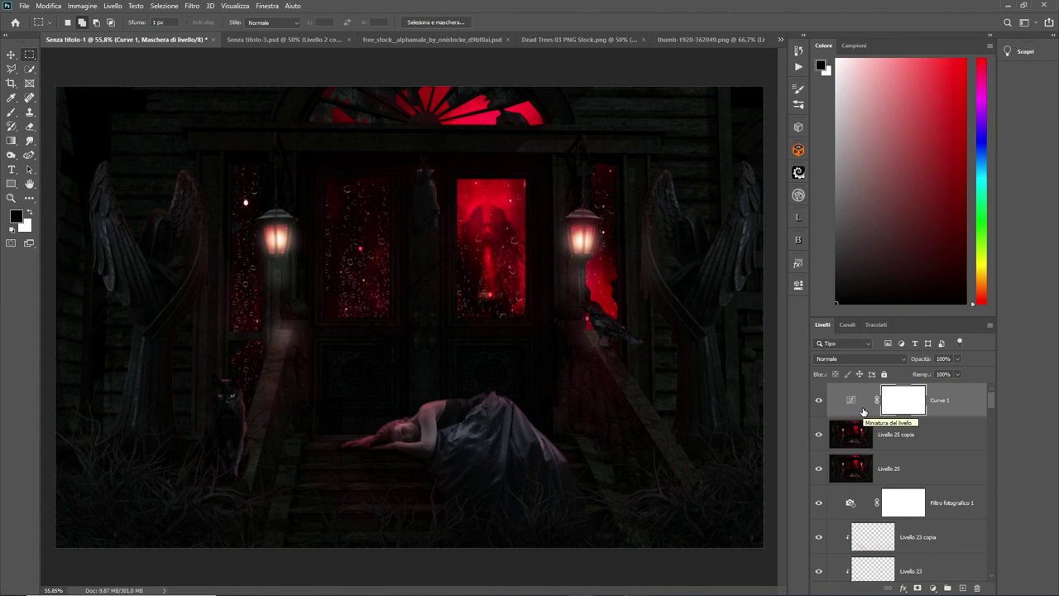
pyautogui.click(172, 9)
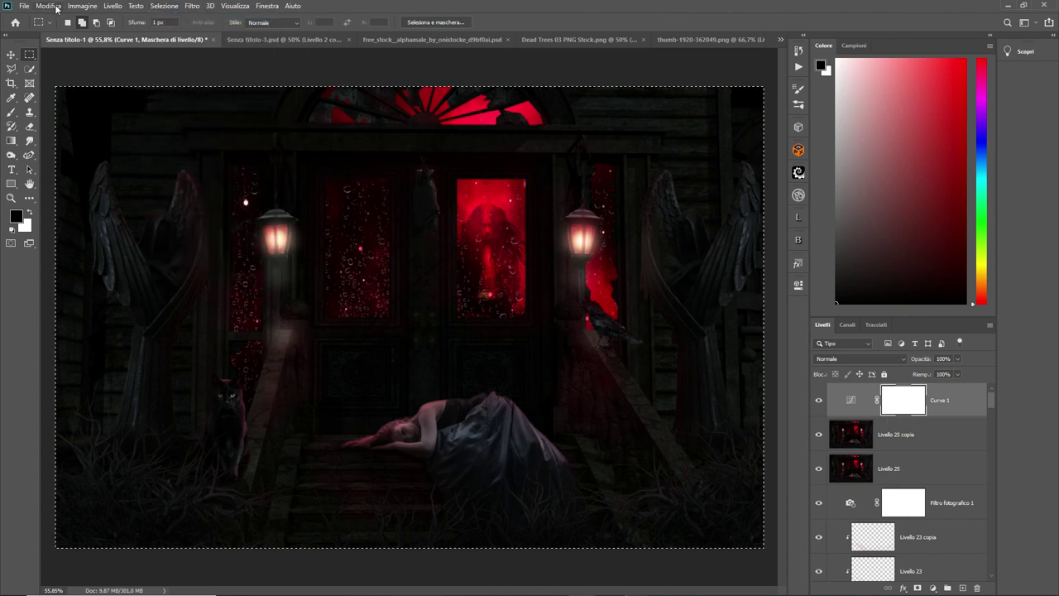
# Step: Copy all visible layers merged and paste them as Livello 26
pyautogui.click(48, 6)
pyautogui.click(85, 95)
pyautogui.click(48, 6)
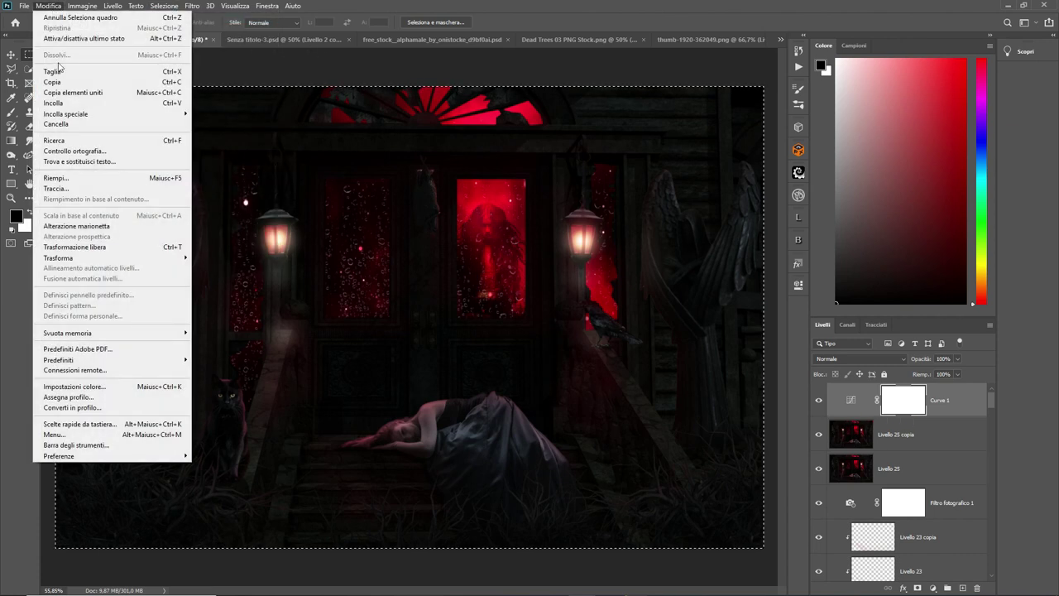
pyautogui.click(73, 106)
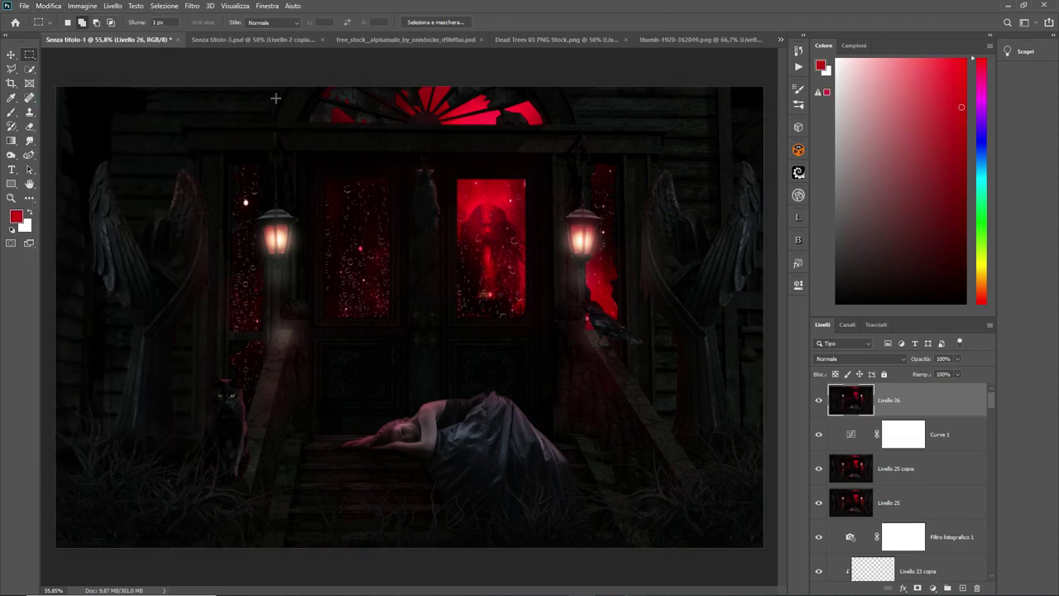
pyautogui.click(197, 6)
pyautogui.moveTo(210, 151)
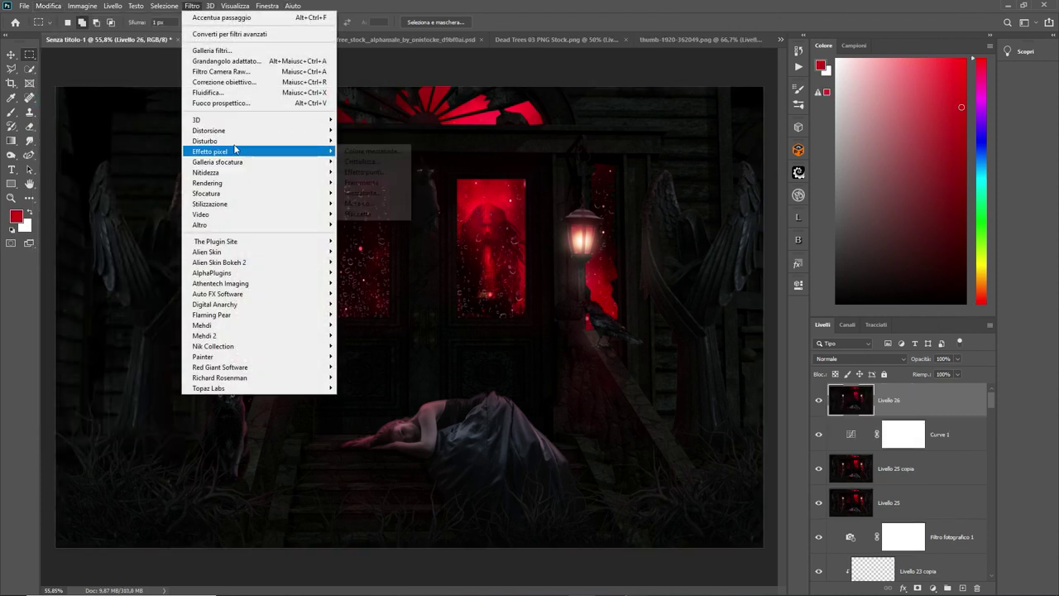
pyautogui.click(221, 71)
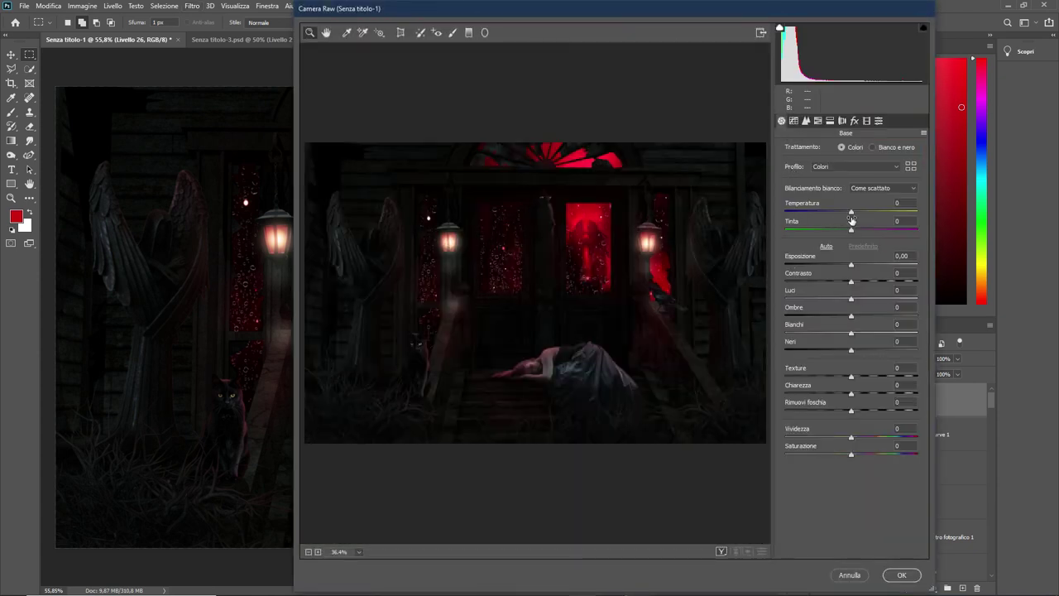
# Step: Grade in Camera Raw: temperature −12, tint −9, highlights +10, texture +2
pyautogui.moveTo(853, 214); pyautogui.dragTo(844, 214)
pyautogui.moveTo(851, 230); pyautogui.dragTo(857, 285)
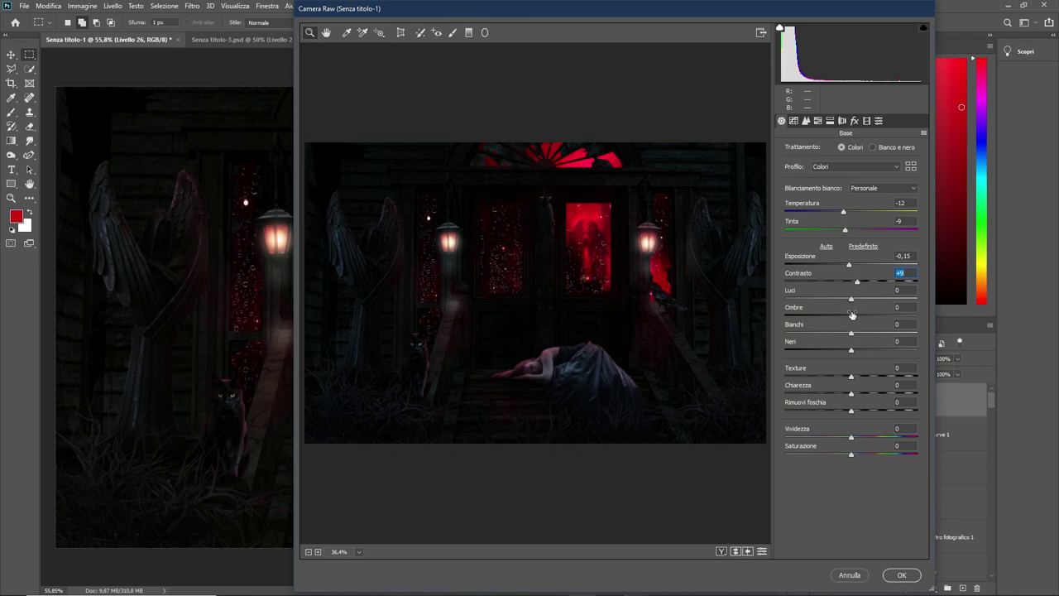
pyautogui.moveTo(850, 299); pyautogui.dragTo(856, 334)
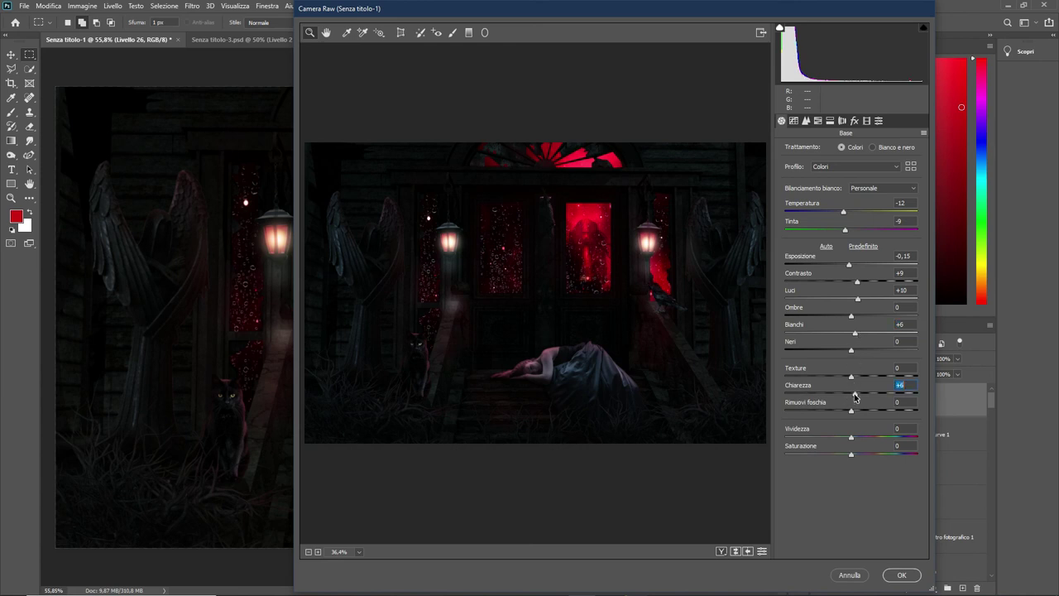
pyautogui.moveTo(852, 376); pyautogui.dragTo(853, 377)
# Step: Apply the Camera Raw grade, set Livello 26 to 72% opacity, and duplicate it
pyautogui.click(902, 574)
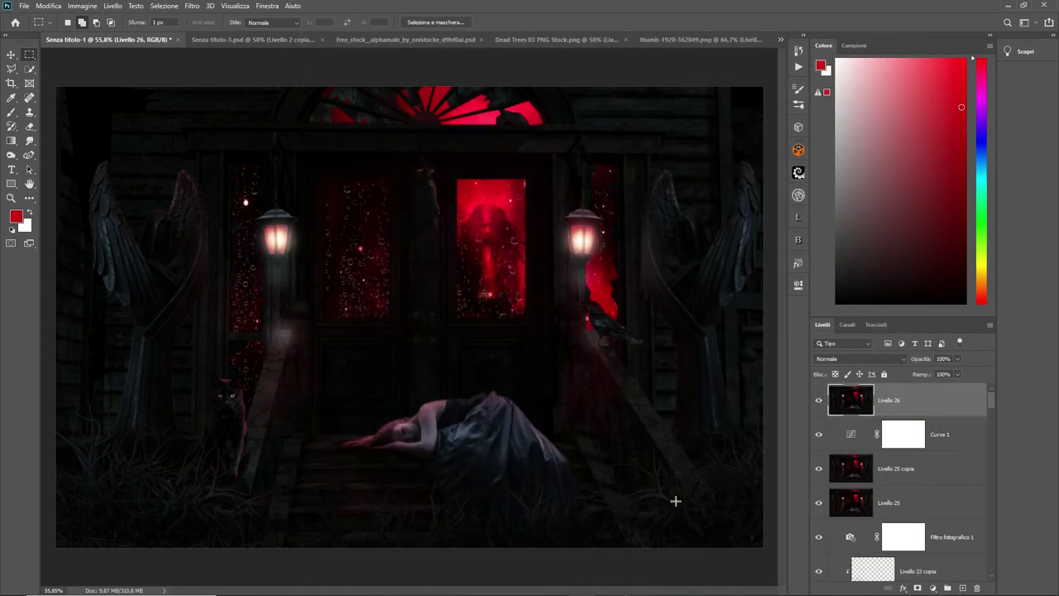
pyautogui.click(819, 402)
pyautogui.click(819, 402)
pyautogui.click(819, 402)
pyautogui.click(958, 357)
pyautogui.moveTo(910, 402); pyautogui.dragTo(962, 587)
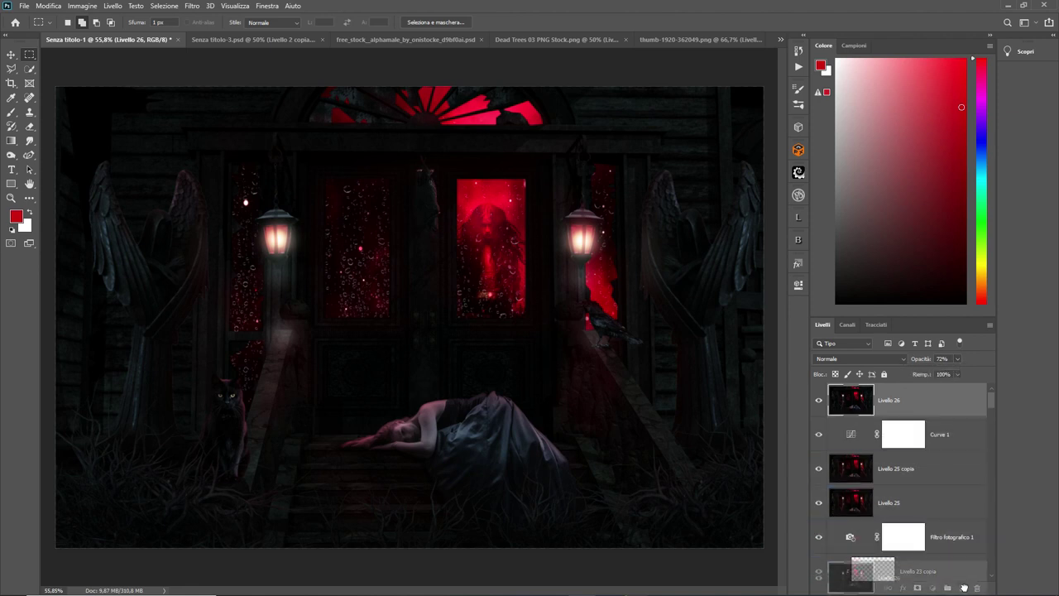
pyautogui.click(191, 6)
pyautogui.moveTo(213, 346)
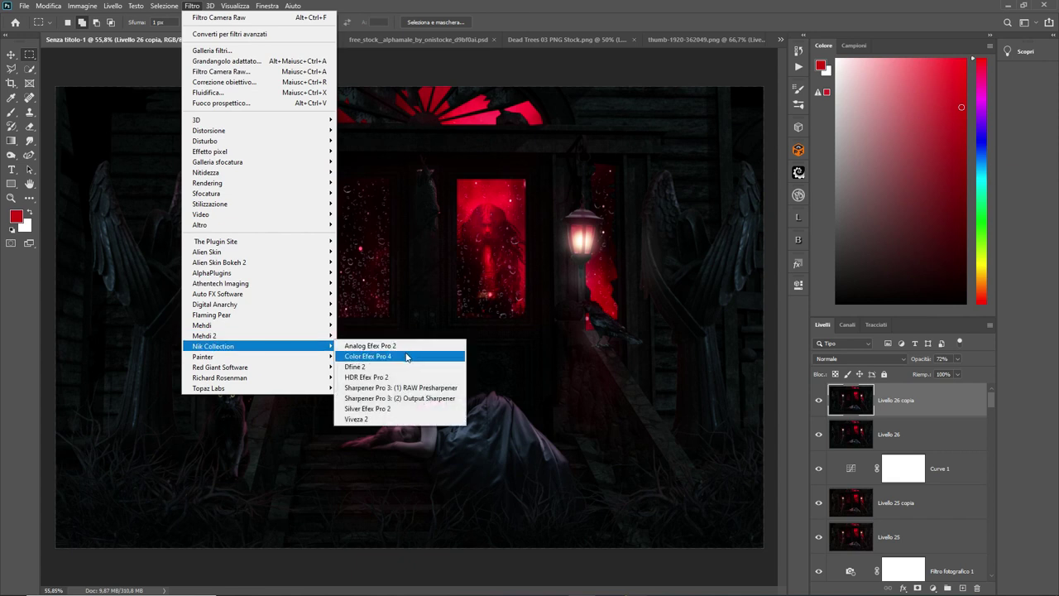
# Step: Stack Brilliance/Warmth, Cross Processing (12%) and Glamour Glow (27% glow) in Color Efex Pro 4
pyautogui.click(406, 358)
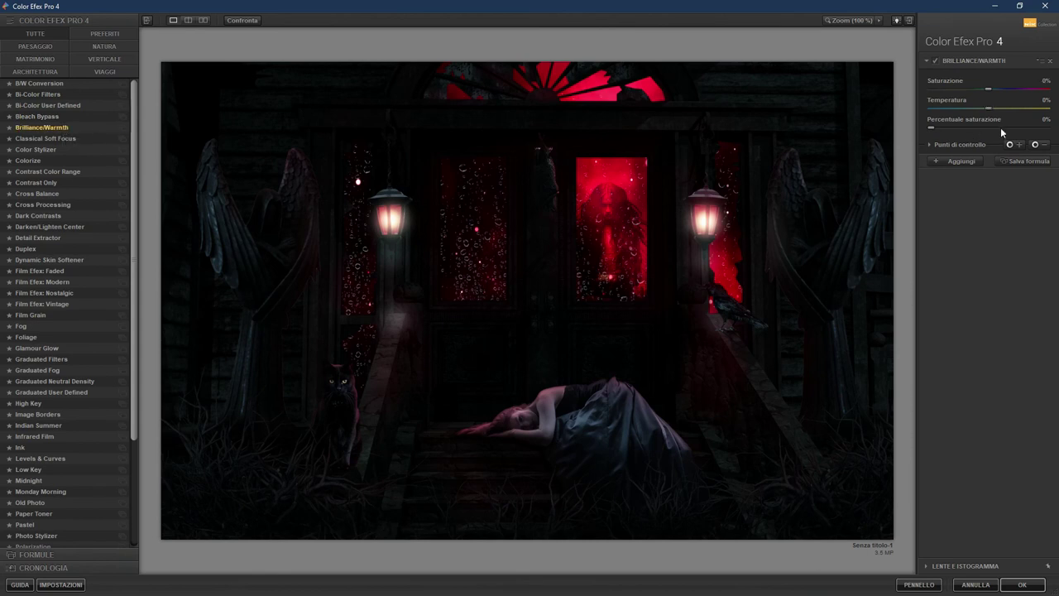
pyautogui.moveTo(989, 109); pyautogui.dragTo(992, 111)
pyautogui.click(962, 162)
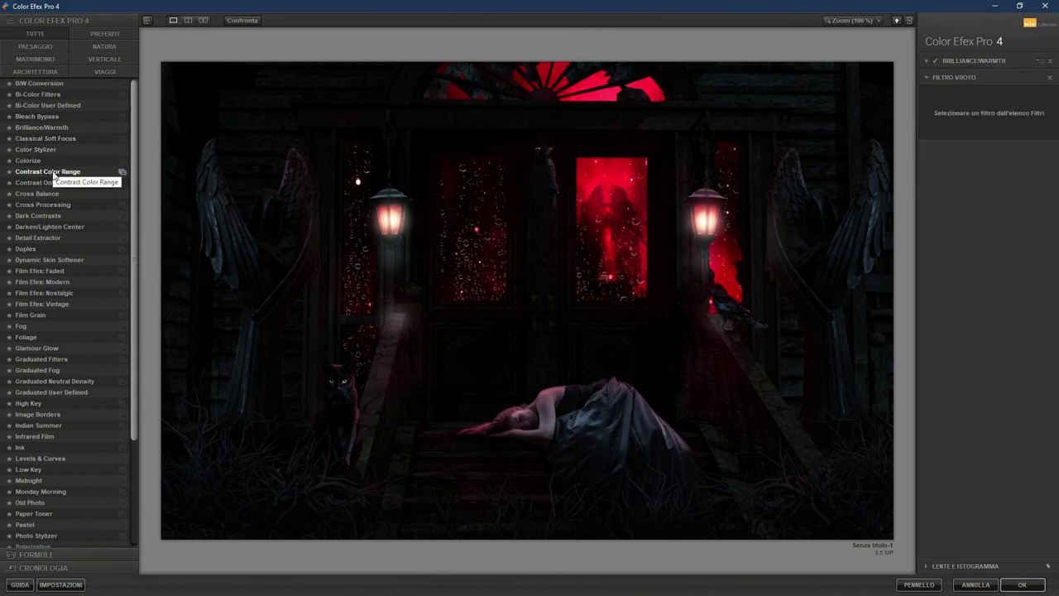
pyautogui.click(50, 204)
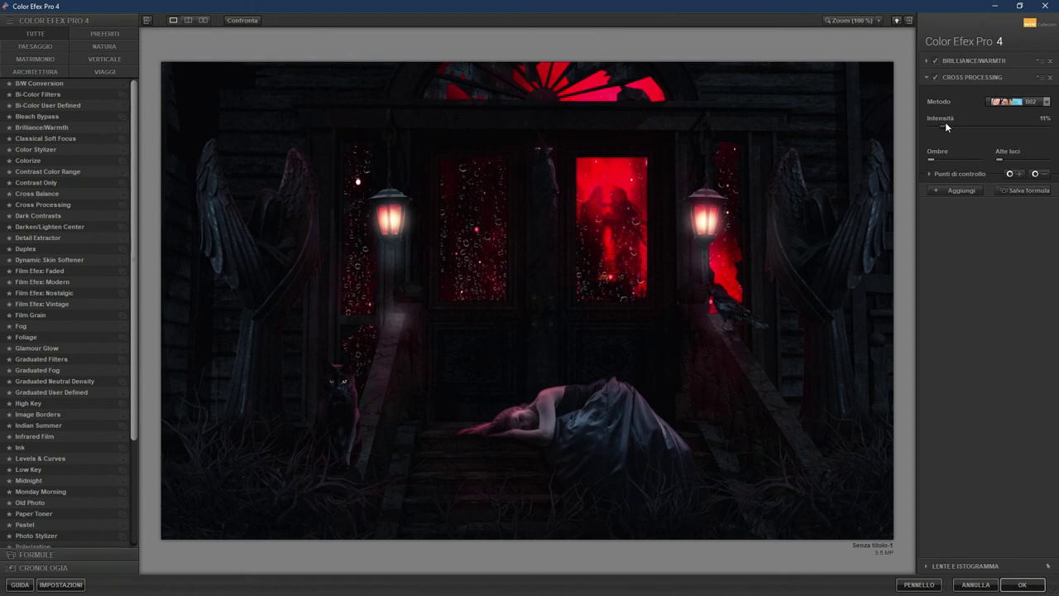
pyautogui.click(955, 190)
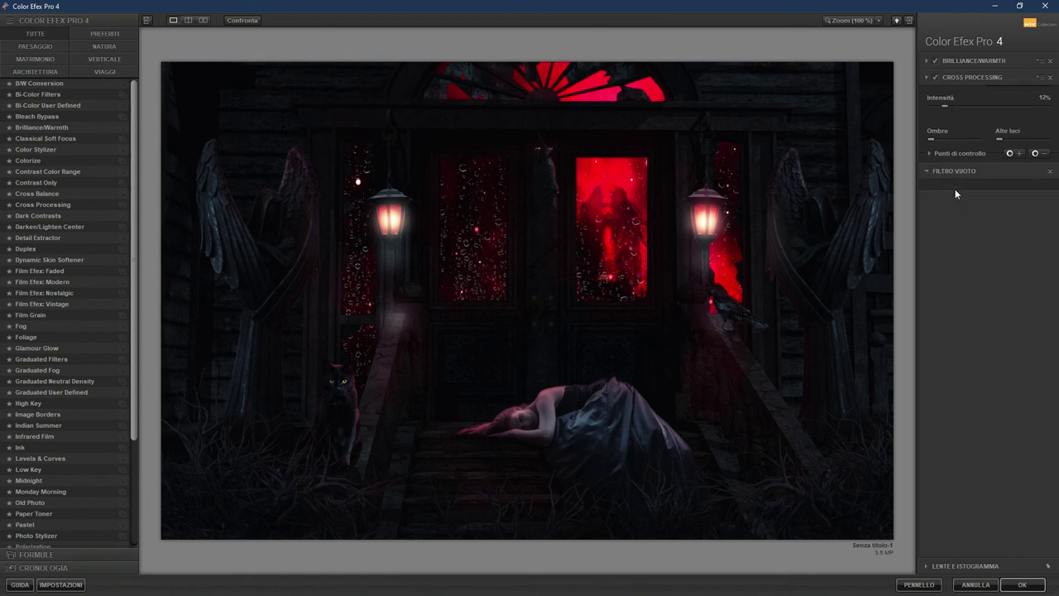
pyautogui.click(54, 349)
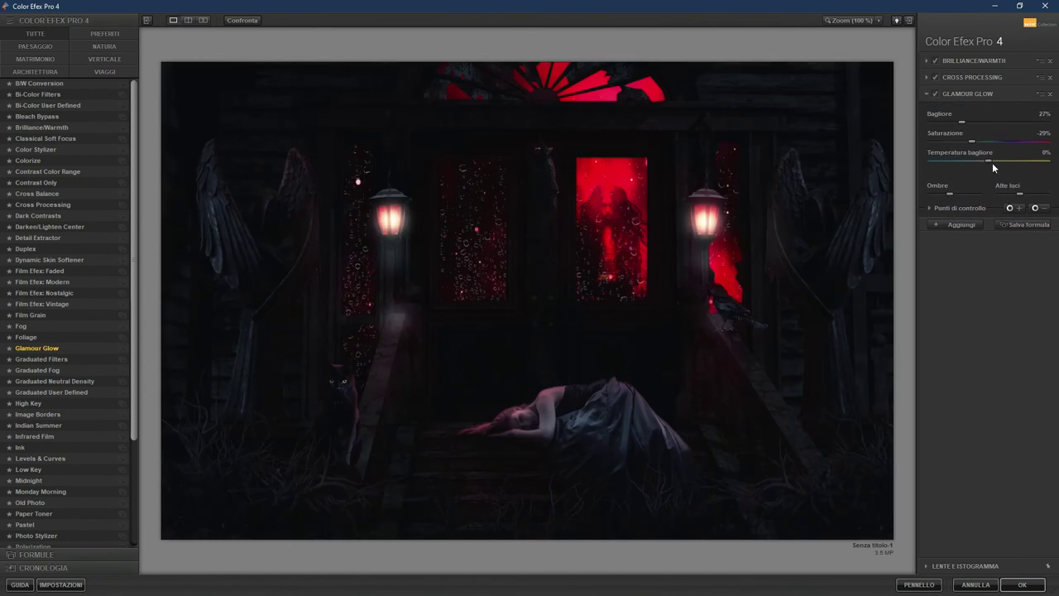
pyautogui.click(960, 223)
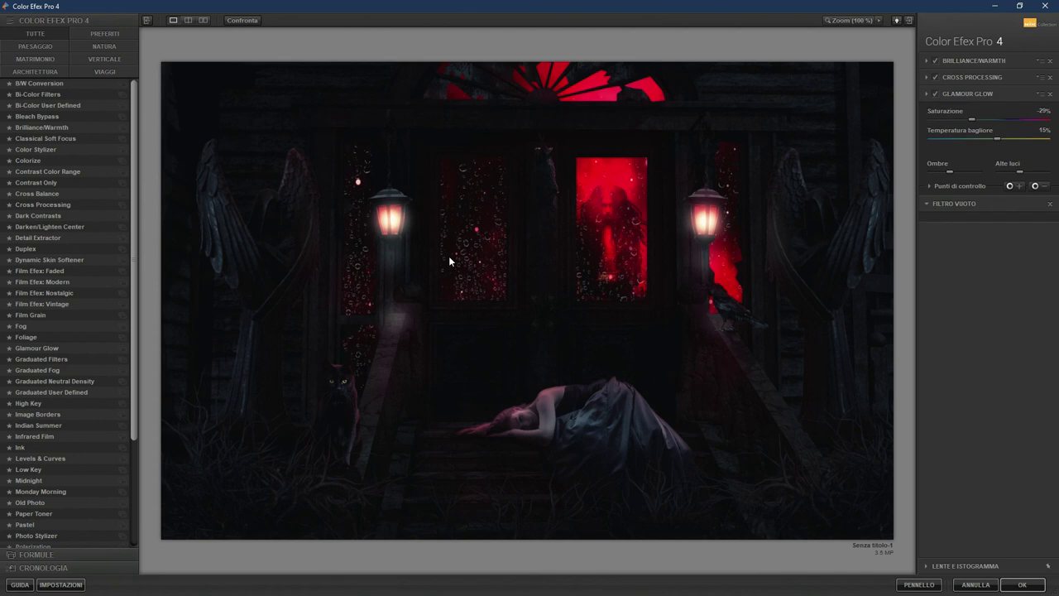
# Step: Add Graduated Fog with 7° rotation, 38% blend, fog preset 2 and 16% opacity, then apply
pyautogui.click(48, 373)
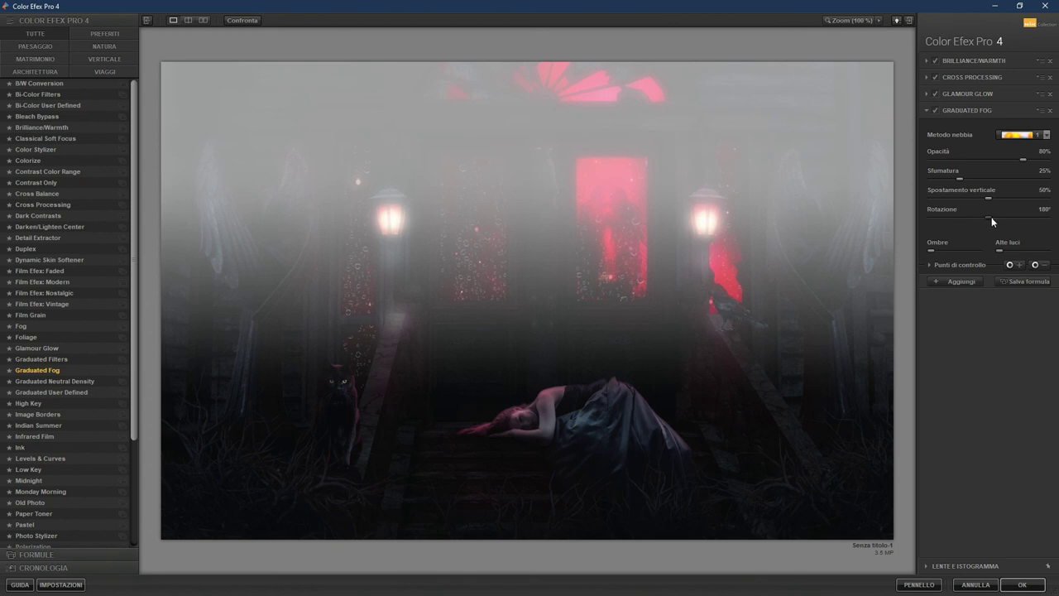
pyautogui.moveTo(988, 215); pyautogui.dragTo(934, 217)
pyautogui.moveTo(960, 178); pyautogui.dragTo(949, 181)
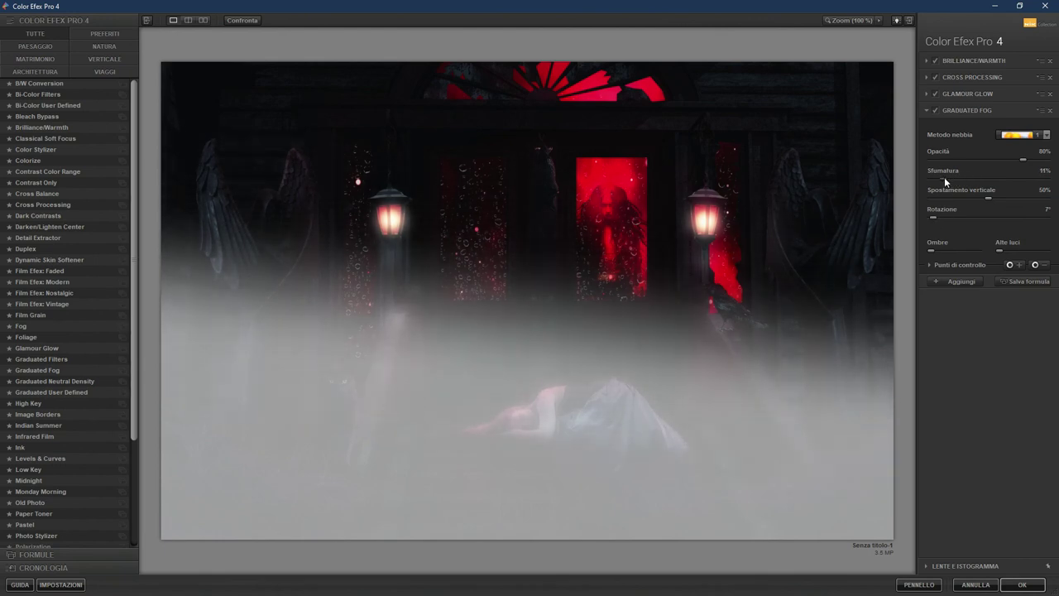
pyautogui.click(1046, 134)
pyautogui.click(1029, 156)
pyautogui.click(1046, 137)
pyautogui.click(1030, 162)
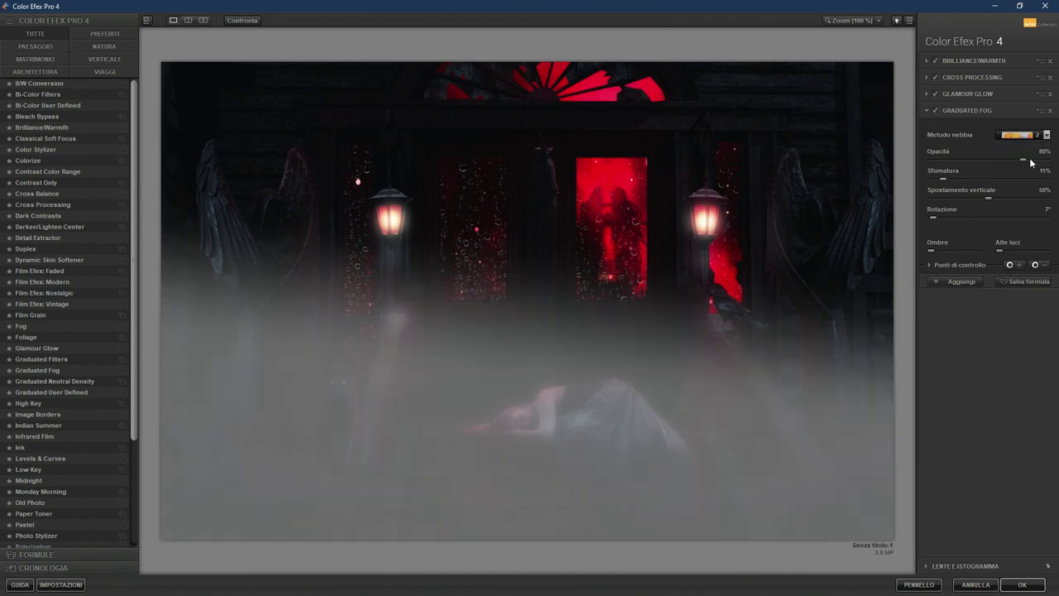
pyautogui.moveTo(1023, 163); pyautogui.dragTo(948, 162)
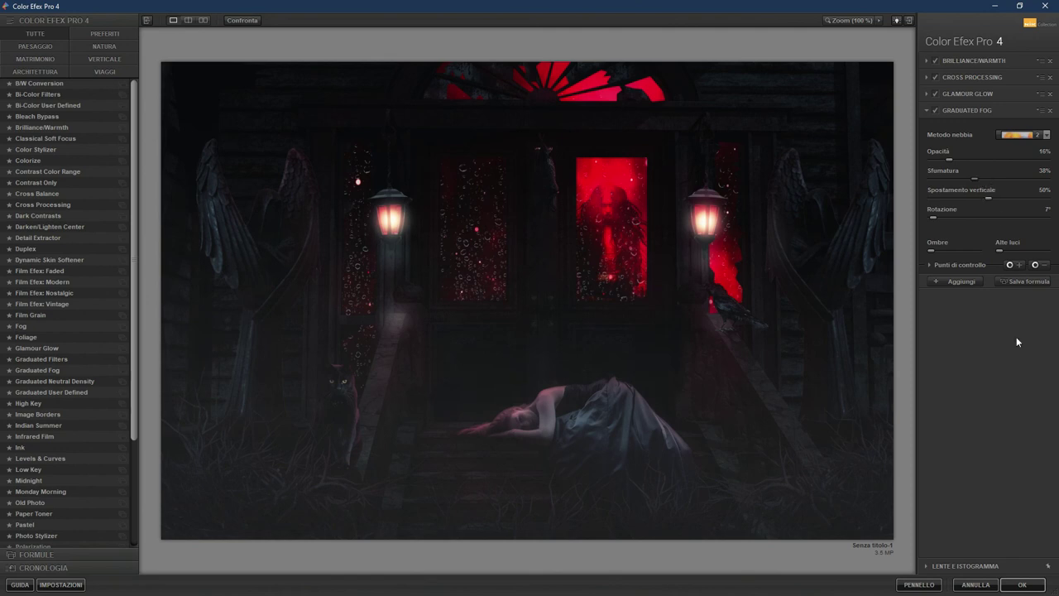
pyautogui.click(1034, 585)
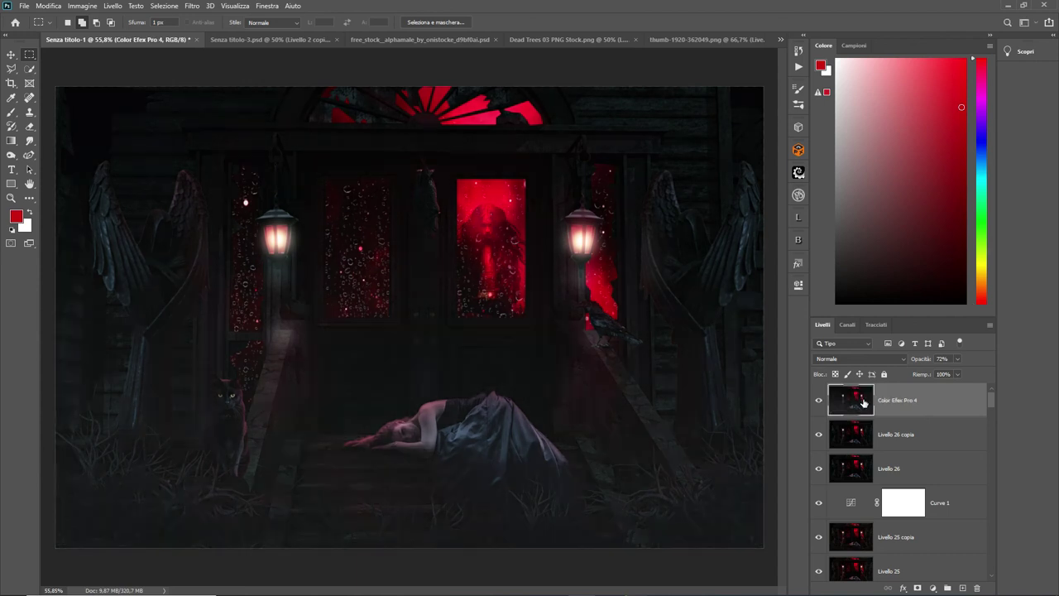
# Step: Lower the Color Efex Pro 4 layer's opacity to 38%
pyautogui.click(819, 401)
pyautogui.click(957, 362)
pyautogui.moveTo(960, 373); pyautogui.dragTo(939, 374)
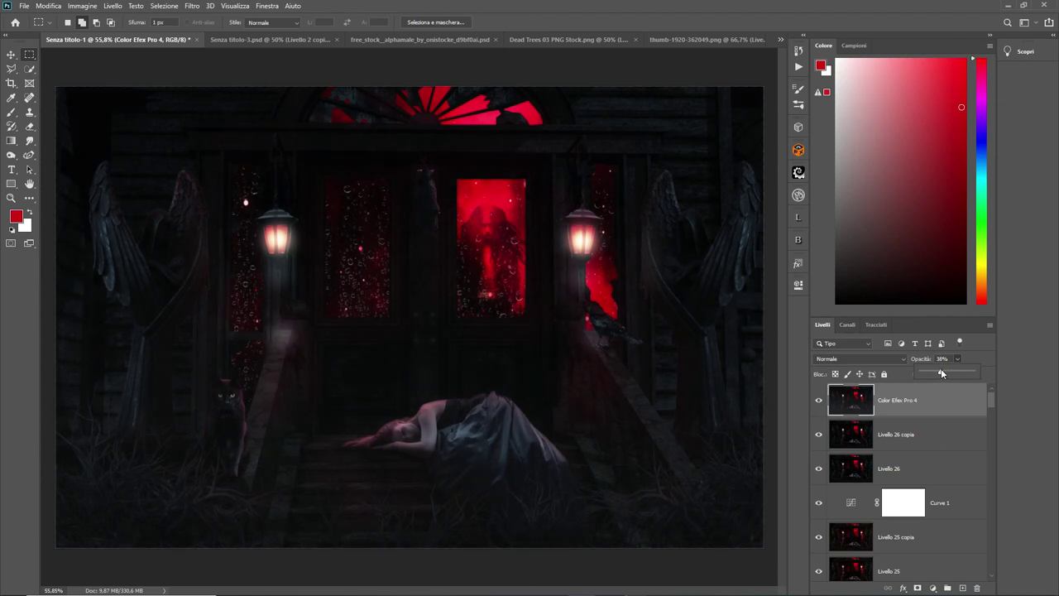
pyautogui.click(932, 414)
# Step: Duplicate the Color Efex Pro 4 layer and blend the copy as Luce lineare
pyautogui.moveTo(955, 401); pyautogui.dragTo(962, 587)
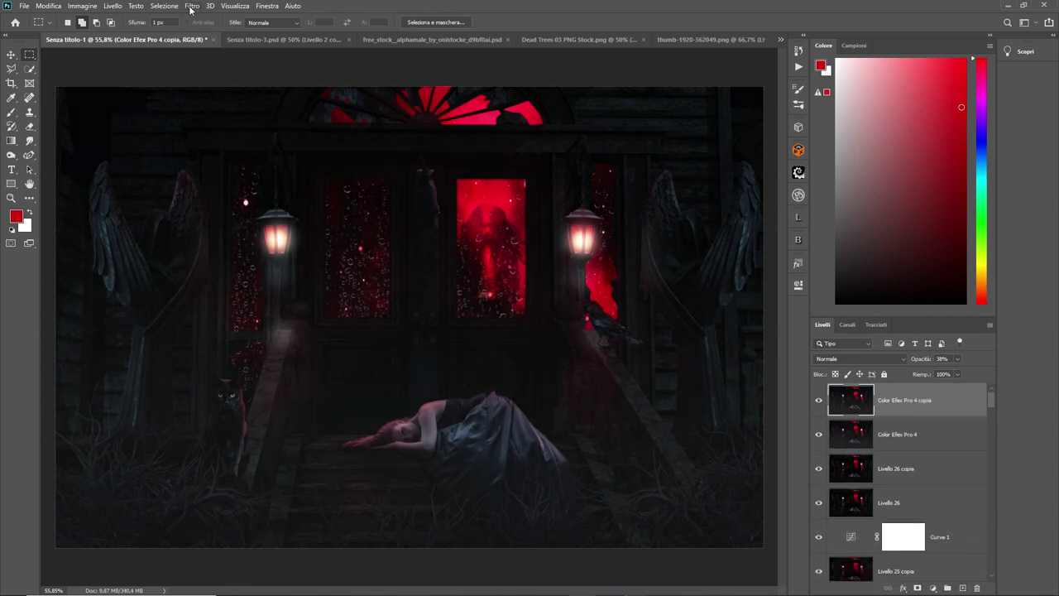
pyautogui.click(868, 358)
pyautogui.scroll(-1, 861, 430)
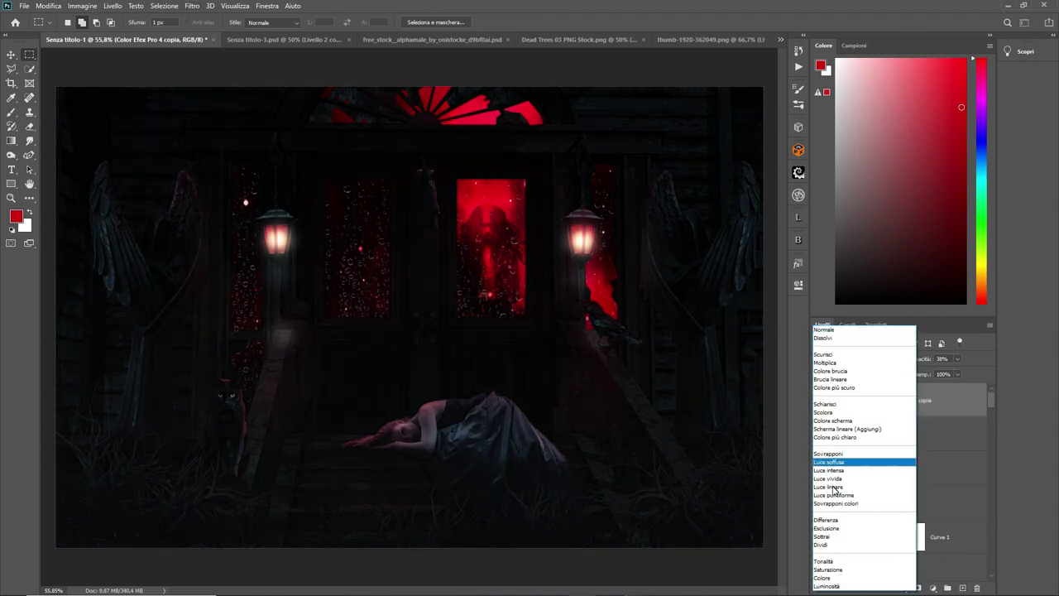
pyautogui.click(852, 463)
pyautogui.click(192, 6)
pyautogui.moveTo(200, 224)
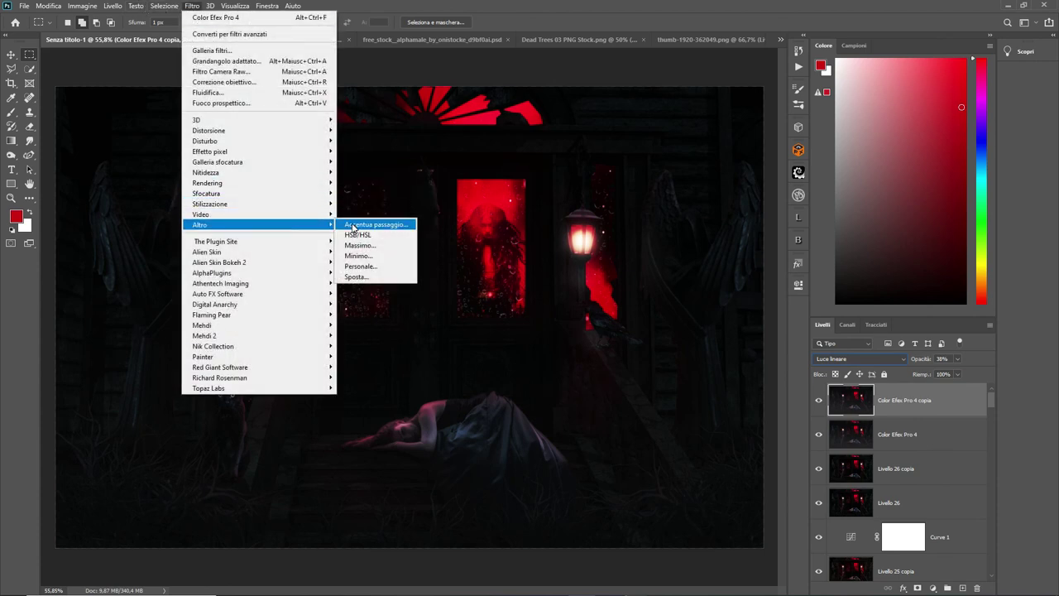
# Step: Open Accentua passaggio on the copy layer and compare its preview around the red window
pyautogui.click(354, 225)
pyautogui.click(450, 225)
pyautogui.moveTo(525, 229)
pyautogui.mouseDown()
pyautogui.moveTo(491, 263)
pyautogui.moveTo(512, 246)
pyautogui.moveTo(512, 225)
pyautogui.moveTo(500, 219)
pyautogui.moveTo(487, 234)
pyautogui.mouseUp()
pyautogui.click(509, 211)
pyautogui.click(506, 209)
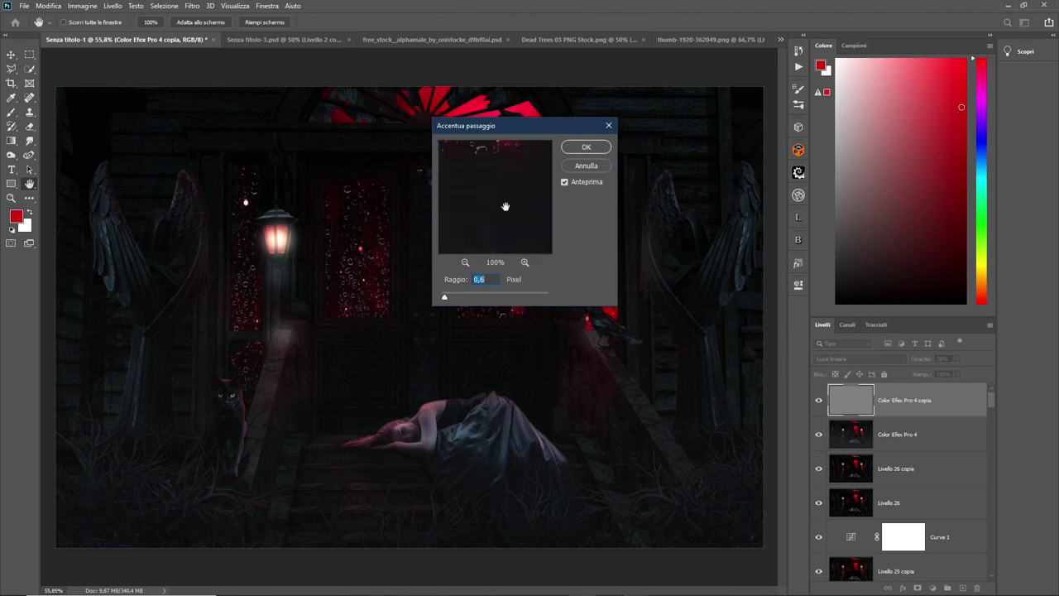
pyautogui.click(487, 234)
pyautogui.click(491, 232)
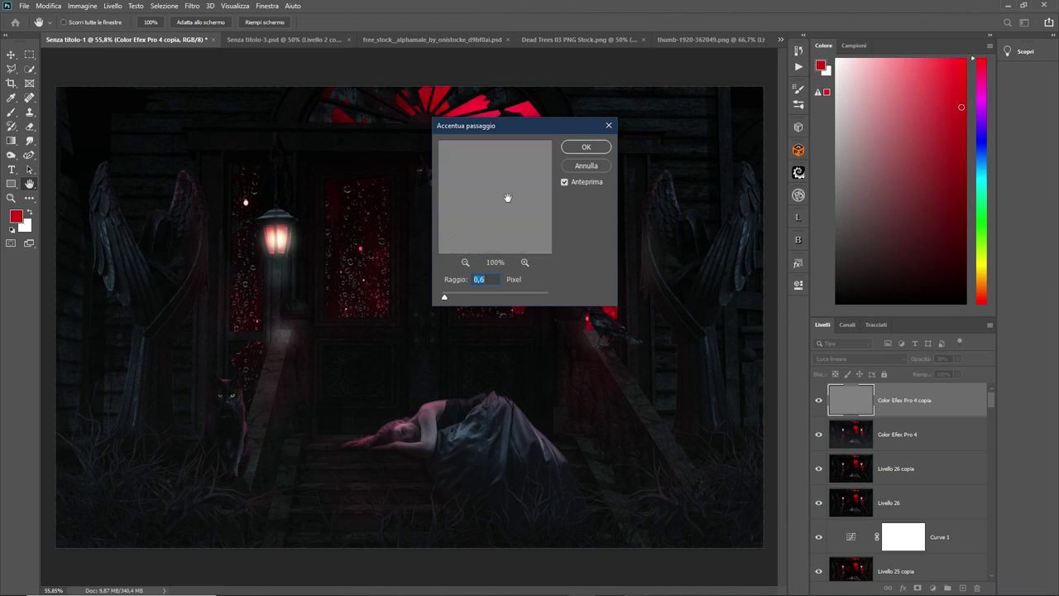
pyautogui.click(486, 229)
# Step: Set the high-pass radius to 0,8 pixel and apply the filter
pyautogui.click(445, 298)
pyautogui.moveTo(444, 299); pyautogui.dragTo(446, 300)
pyautogui.click(514, 213)
pyautogui.click(586, 147)
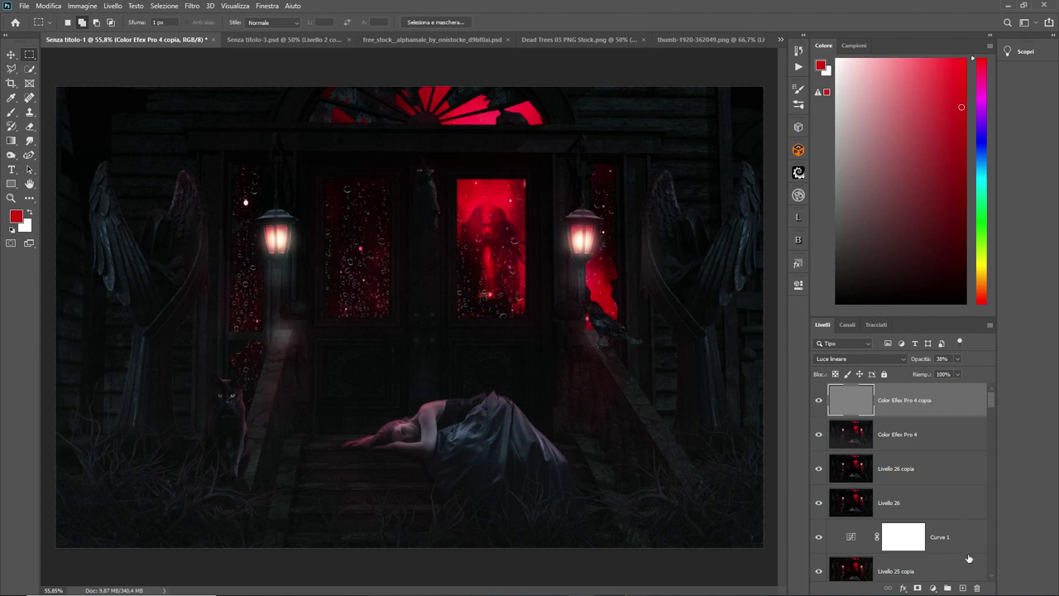
# Step: Add a gradient fill layer with Radiale style and Inverti checked
pyautogui.click(934, 588)
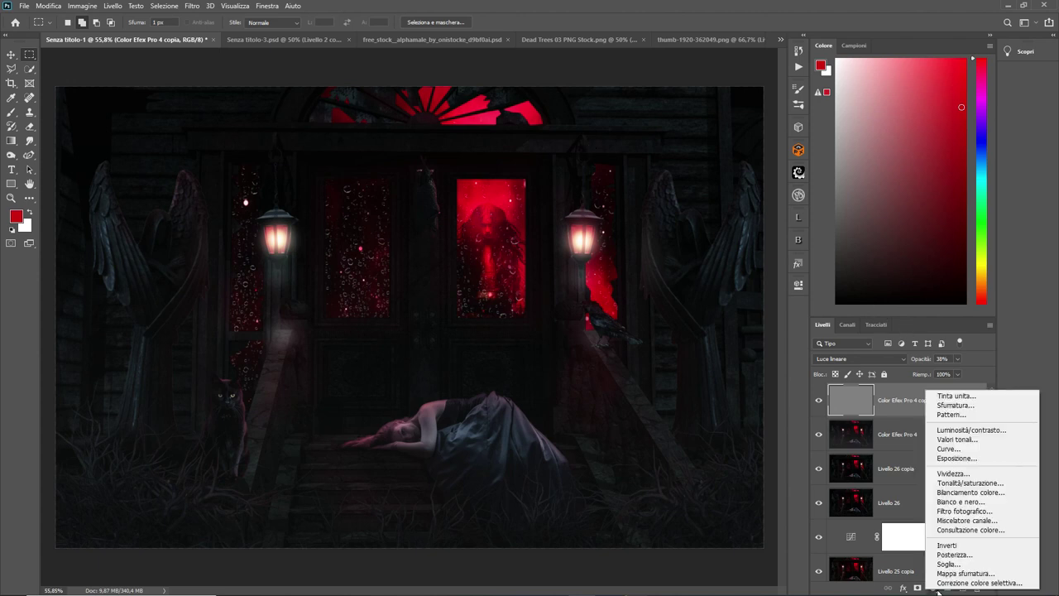
pyautogui.click(972, 405)
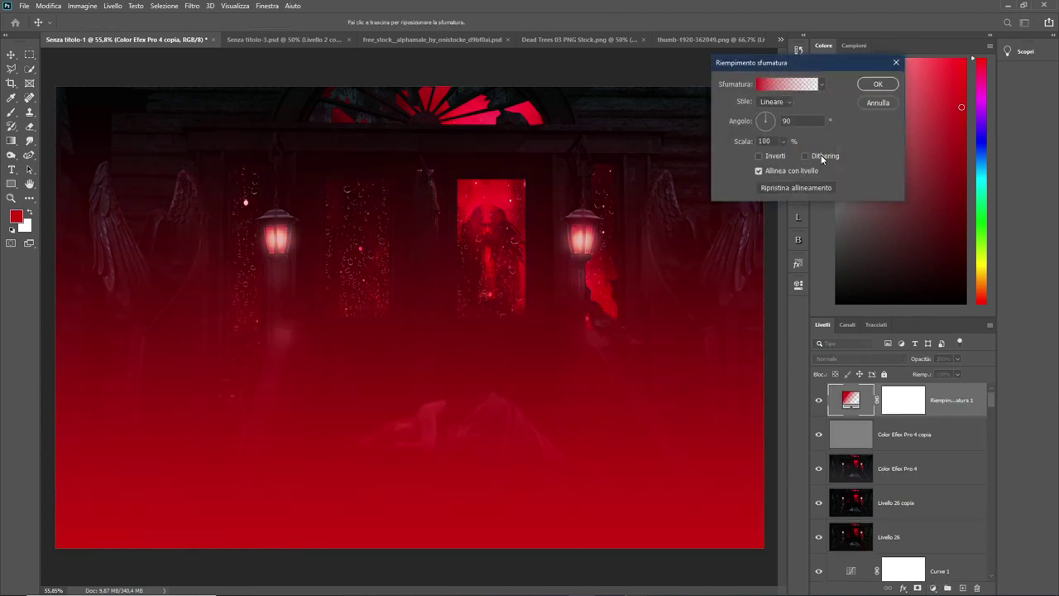
pyautogui.click(789, 103)
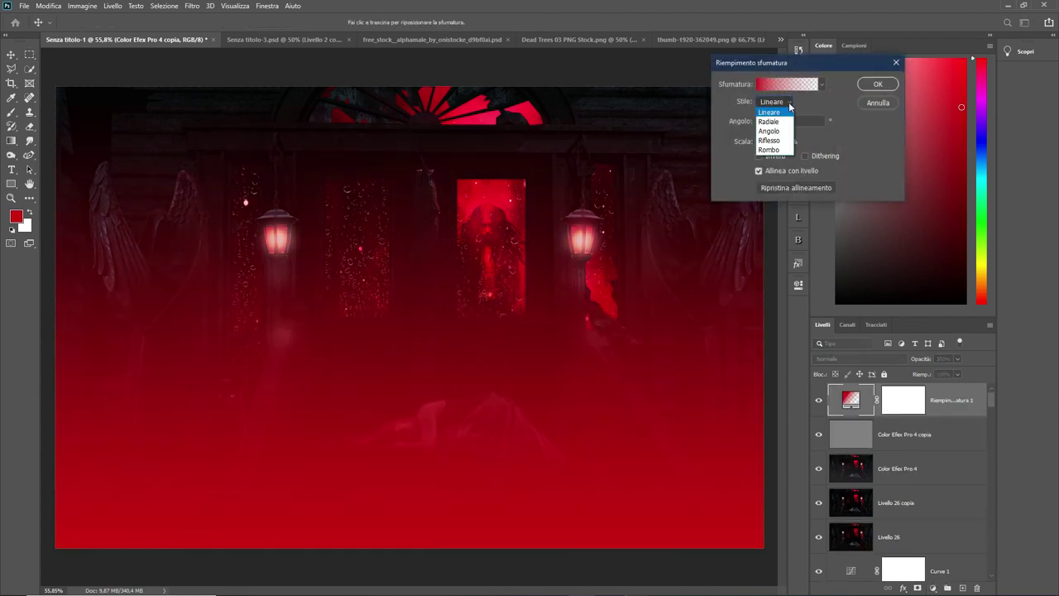
pyautogui.click(773, 121)
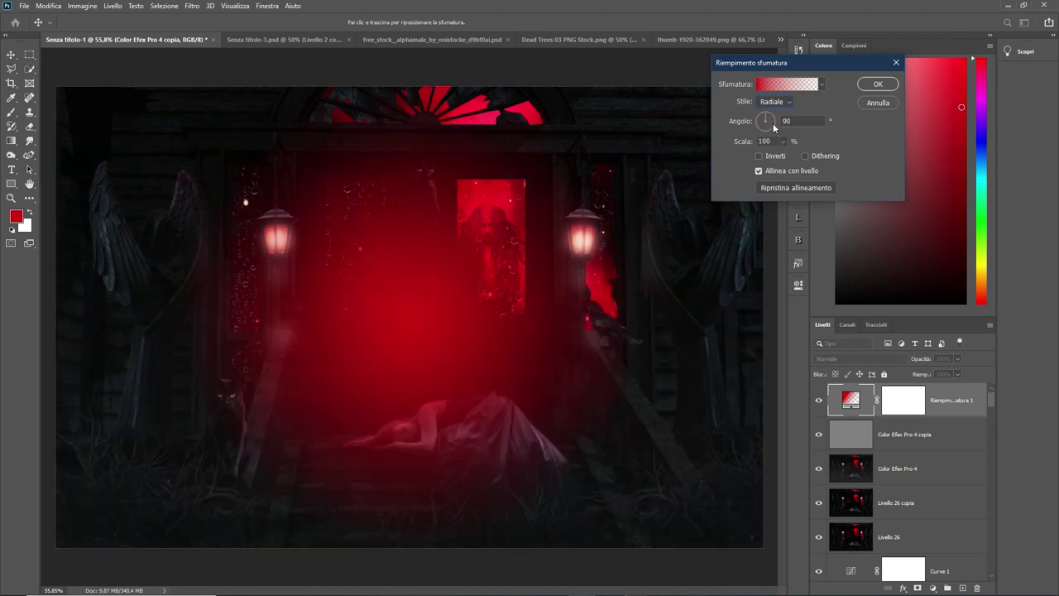
pyautogui.click(758, 156)
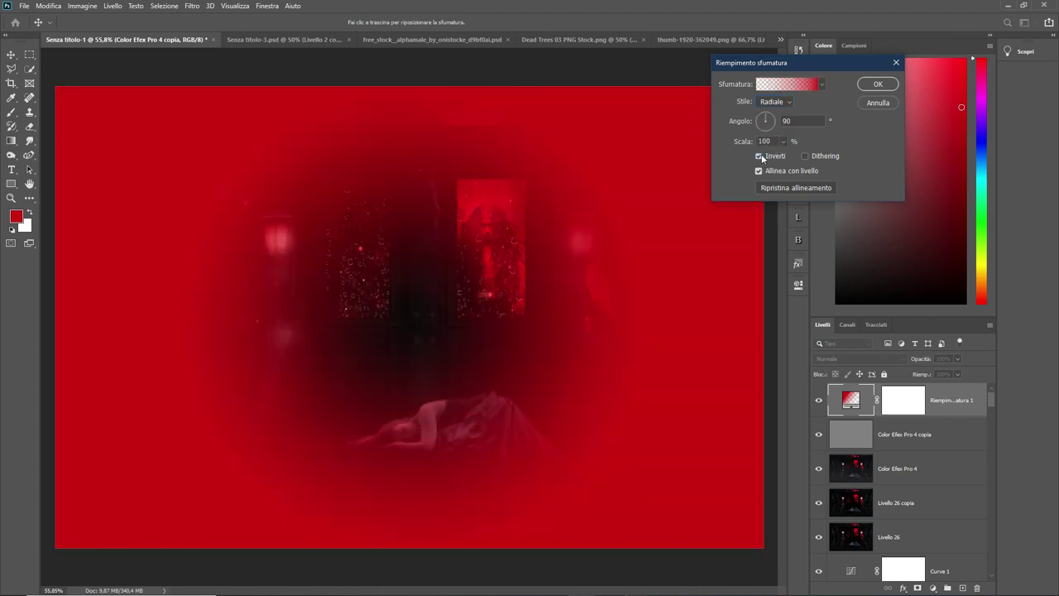
pyautogui.click(783, 141)
pyautogui.moveTo(783, 156); pyautogui.dragTo(788, 158)
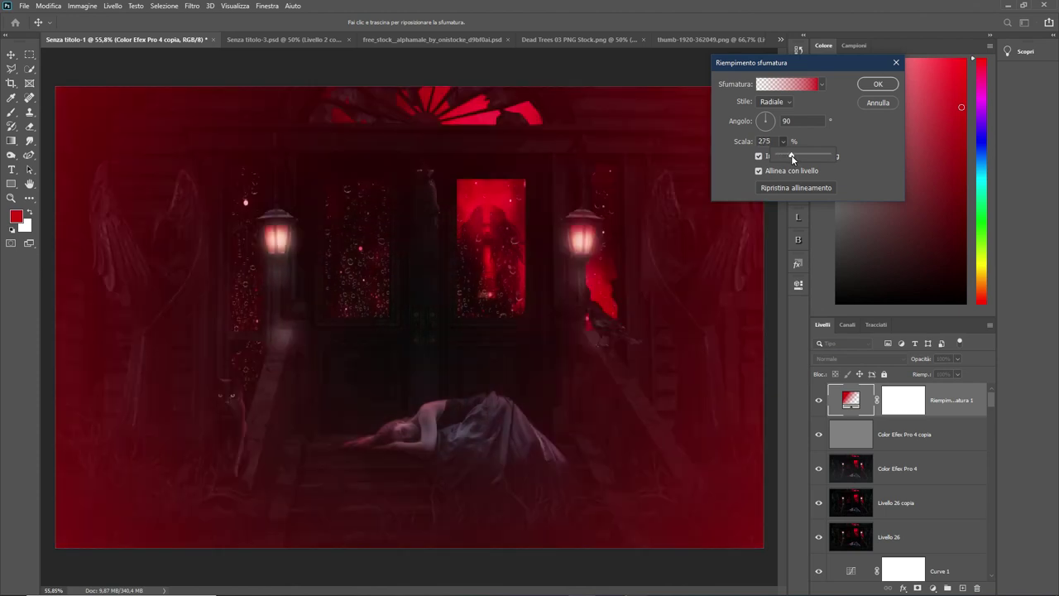
# Step: Make the gradient a single dark red 1e0808 stop, scale it to 232%, and commit
pyautogui.click(814, 88)
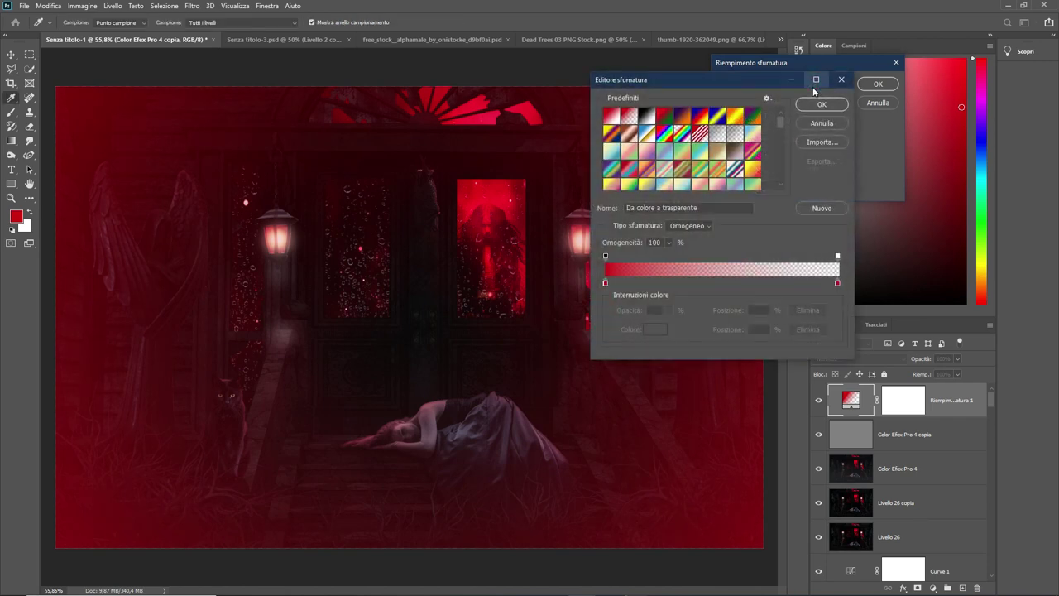
pyautogui.click(605, 284)
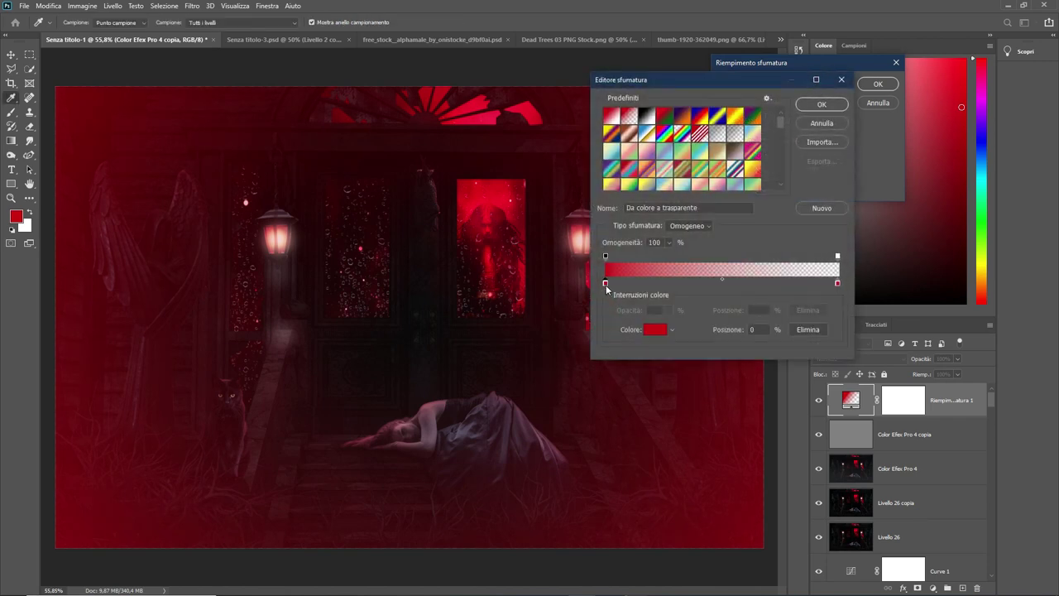
pyautogui.click(653, 330)
pyautogui.moveTo(720, 307); pyautogui.dragTo(767, 290)
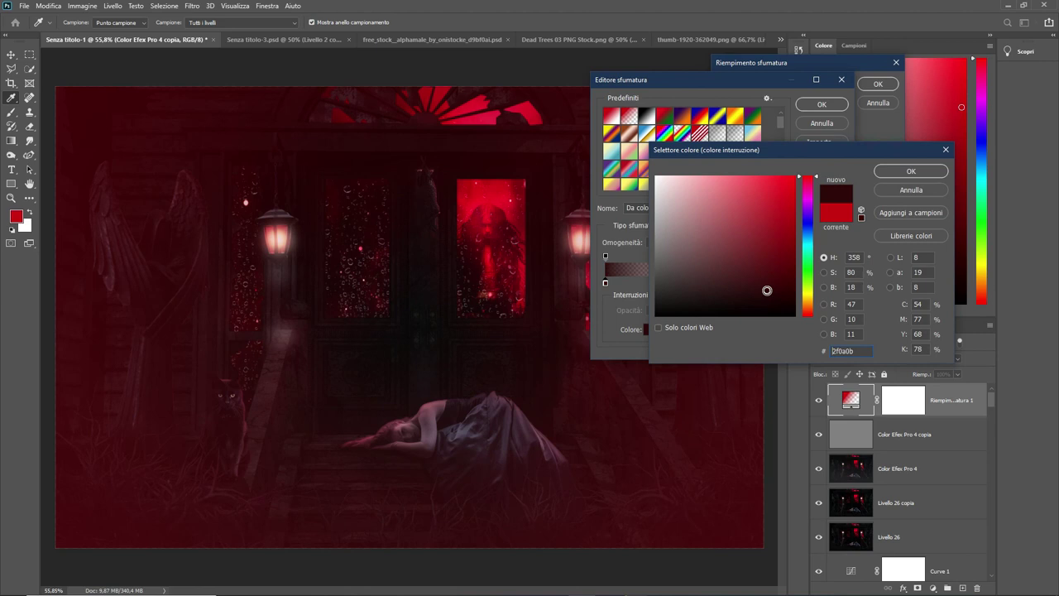
pyautogui.click(759, 301)
pyautogui.click(911, 171)
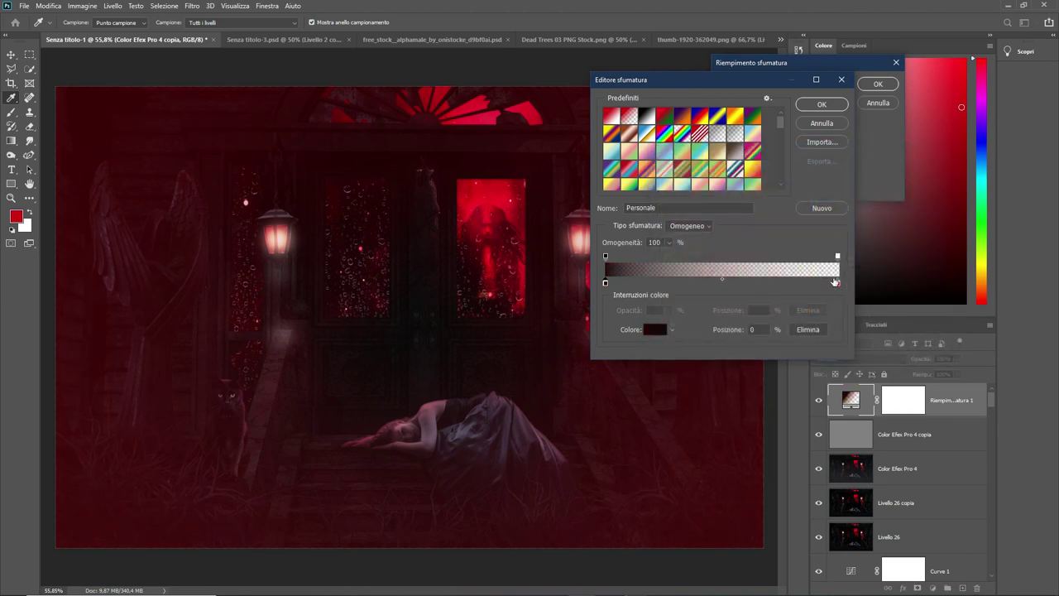
pyautogui.click(837, 284)
pyautogui.click(810, 330)
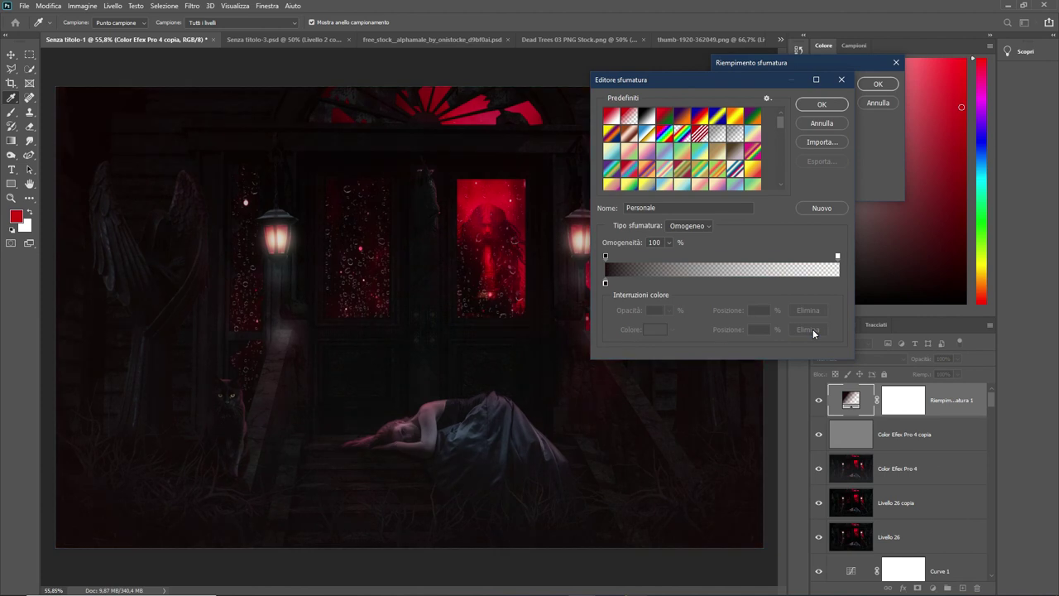
pyautogui.click(829, 105)
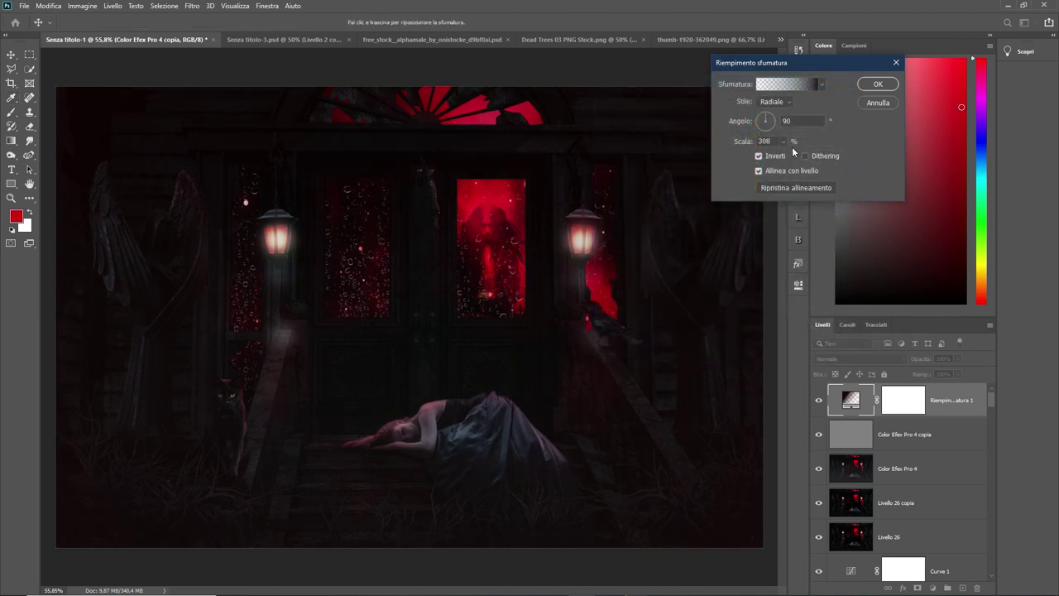
pyautogui.moveTo(783, 156); pyautogui.dragTo(778, 157)
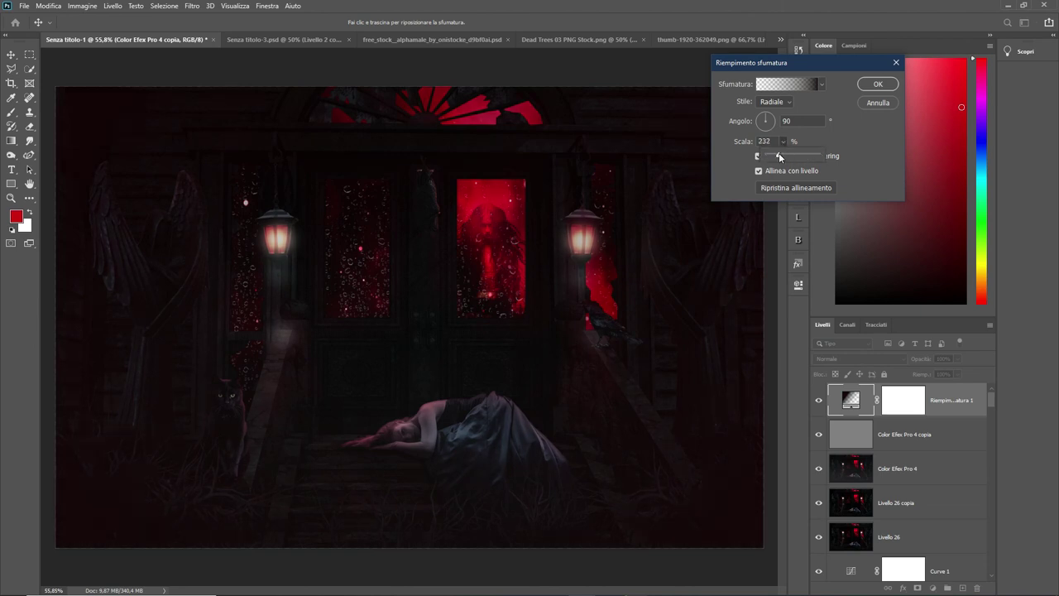
pyautogui.click(875, 85)
# Step: Target the gradient fill's mask with a black brush of about 408 px
pyautogui.click(906, 399)
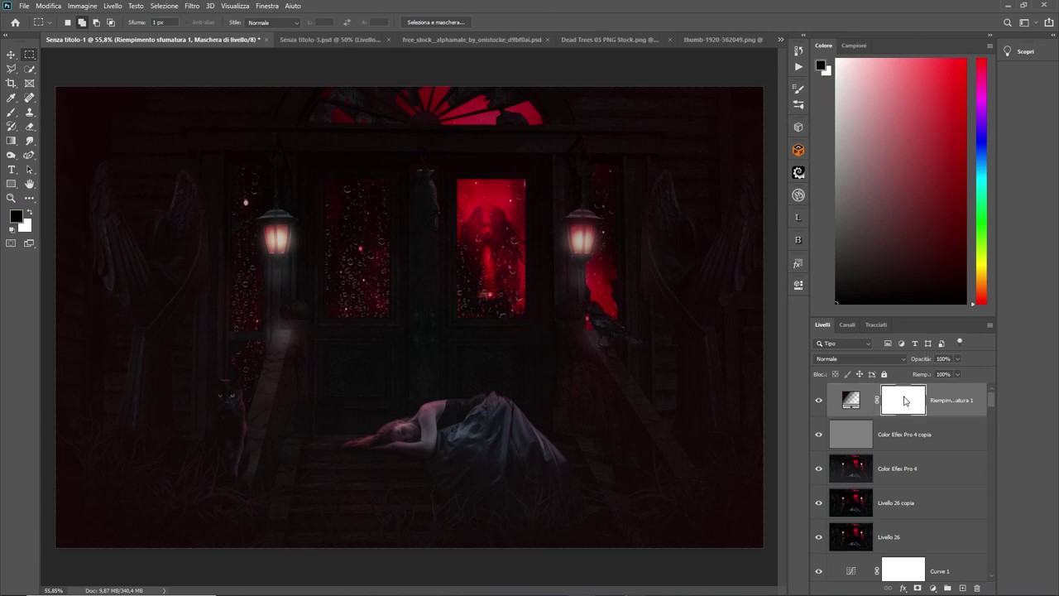
pyautogui.click(10, 112)
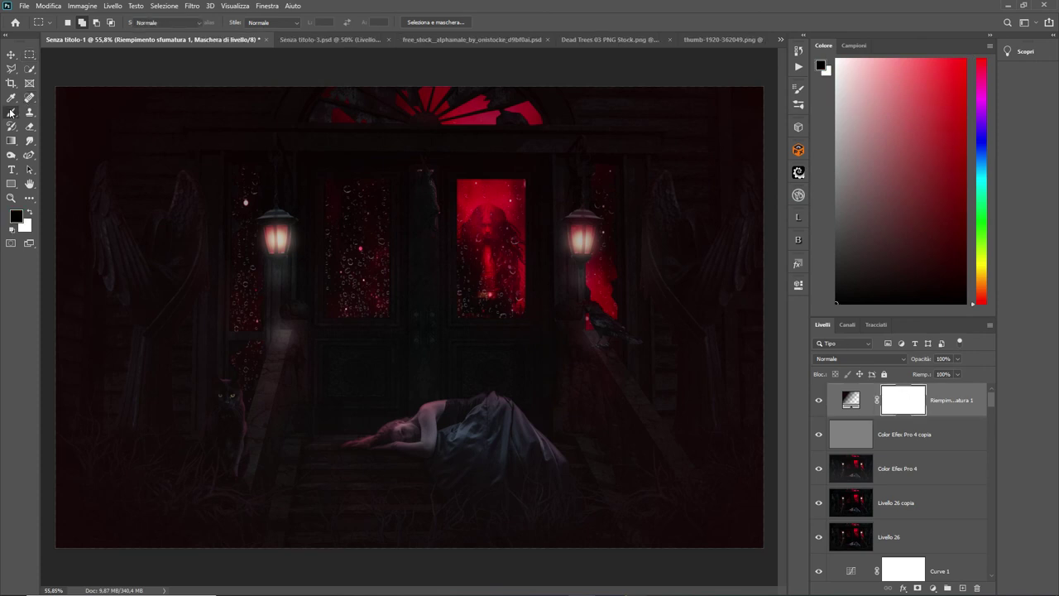
pyautogui.click(71, 22)
pyautogui.moveTo(121, 58); pyautogui.dragTo(129, 59)
pyautogui.click(418, 12)
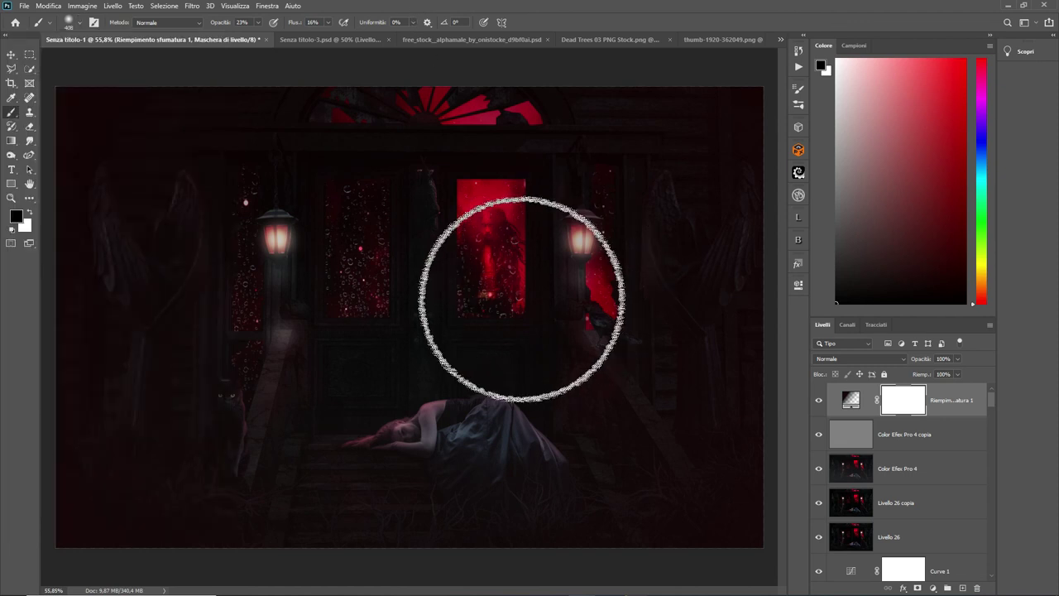
# Step: Paint the mask at 48% flow over the centre, lanterns and lower scene
pyautogui.moveTo(338, 279)
pyautogui.mouseDown()
pyautogui.moveTo(485, 386)
pyautogui.moveTo(349, 371)
pyautogui.mouseUp()
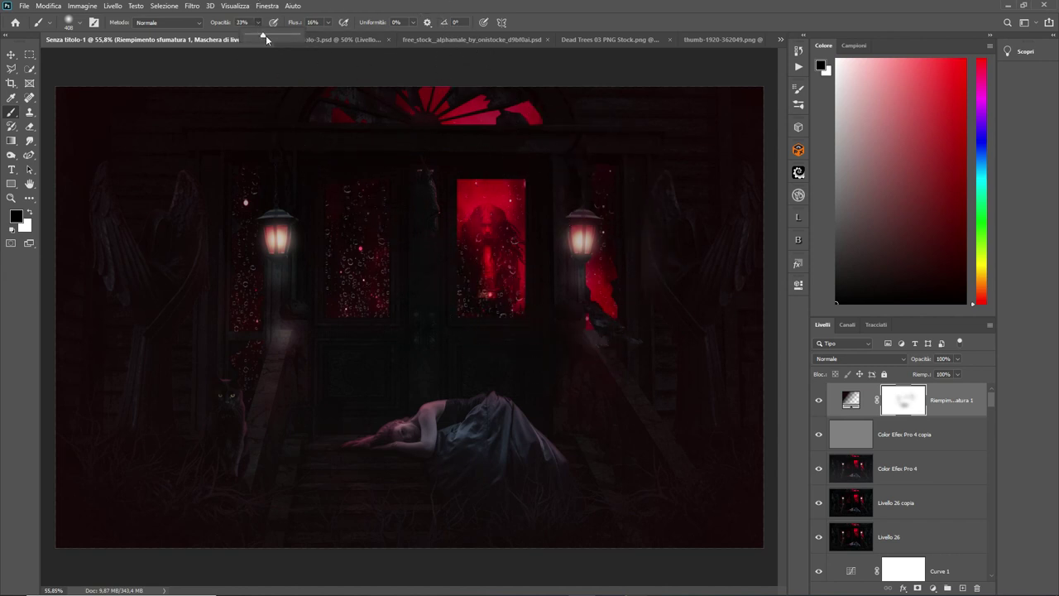
pyautogui.moveTo(329, 23); pyautogui.dragTo(345, 35)
pyautogui.moveTo(307, 237)
pyautogui.mouseDown()
pyautogui.moveTo(330, 373)
pyautogui.moveTo(438, 414)
pyautogui.moveTo(544, 177)
pyautogui.moveTo(378, 177)
pyautogui.moveTo(456, 167)
pyautogui.moveTo(360, 298)
pyautogui.moveTo(525, 243)
pyautogui.moveTo(374, 373)
pyautogui.moveTo(503, 359)
pyautogui.mouseUp()
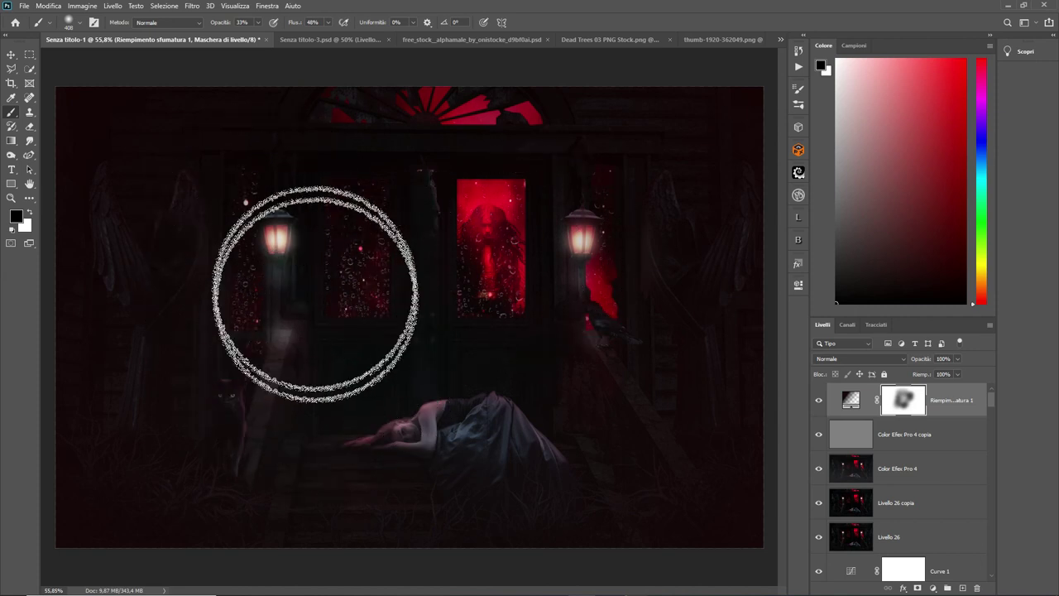
pyautogui.moveTo(244, 294); pyautogui.dragTo(562, 292)
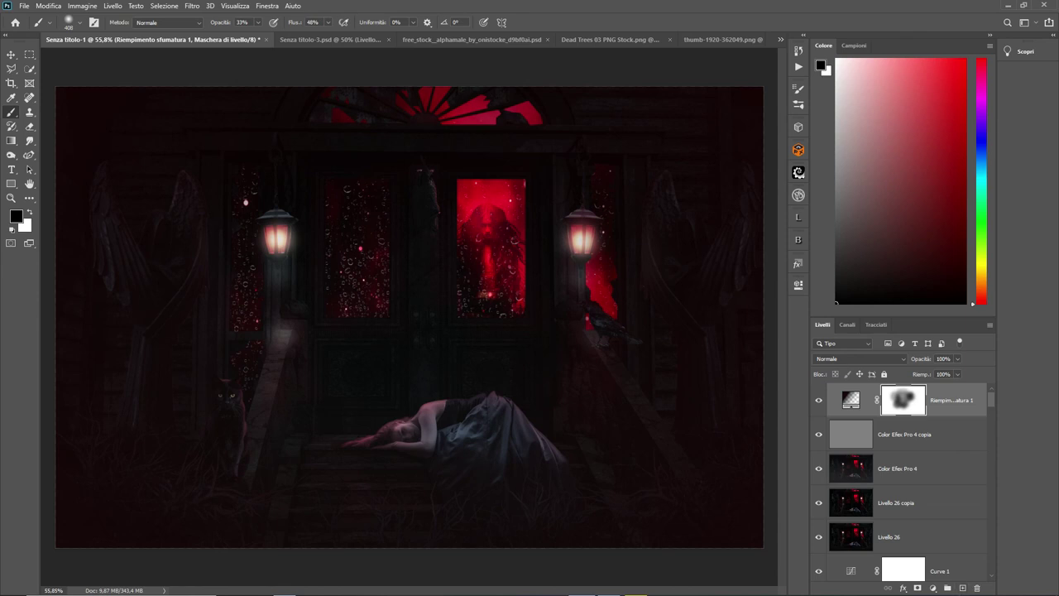
# Step: Toggle the Start menu and bring up the Camtasia recorder controls from the hidden tray icons
pyautogui.press('super')
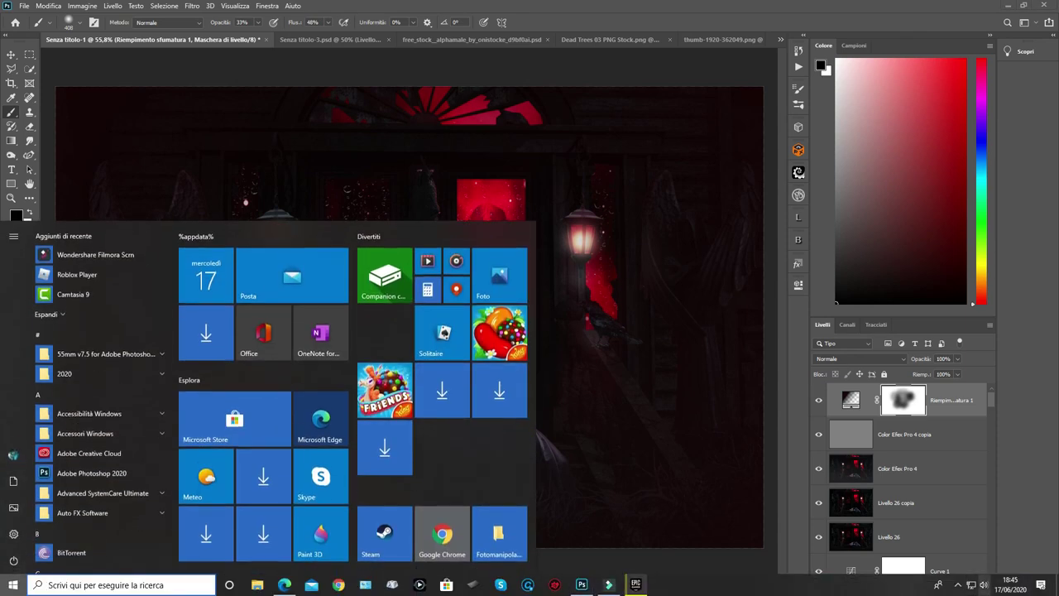
pyautogui.click(958, 584)
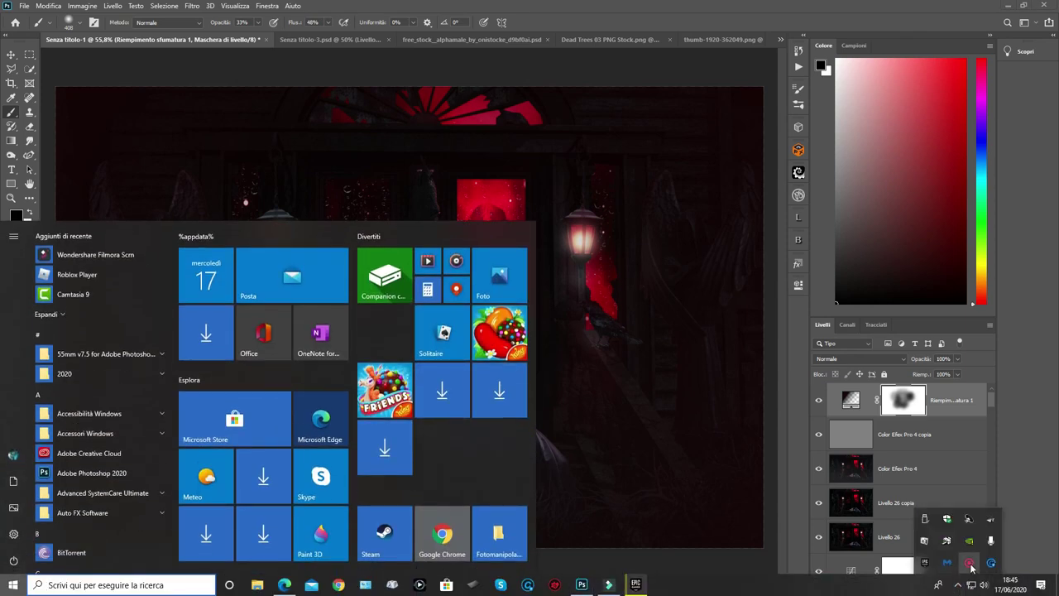
pyautogui.click(970, 563)
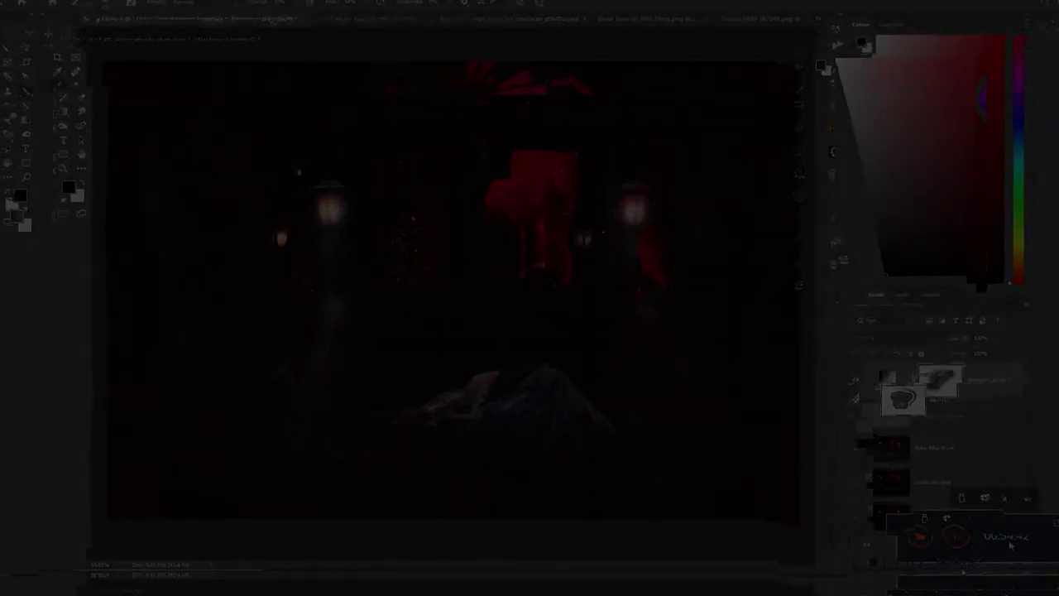